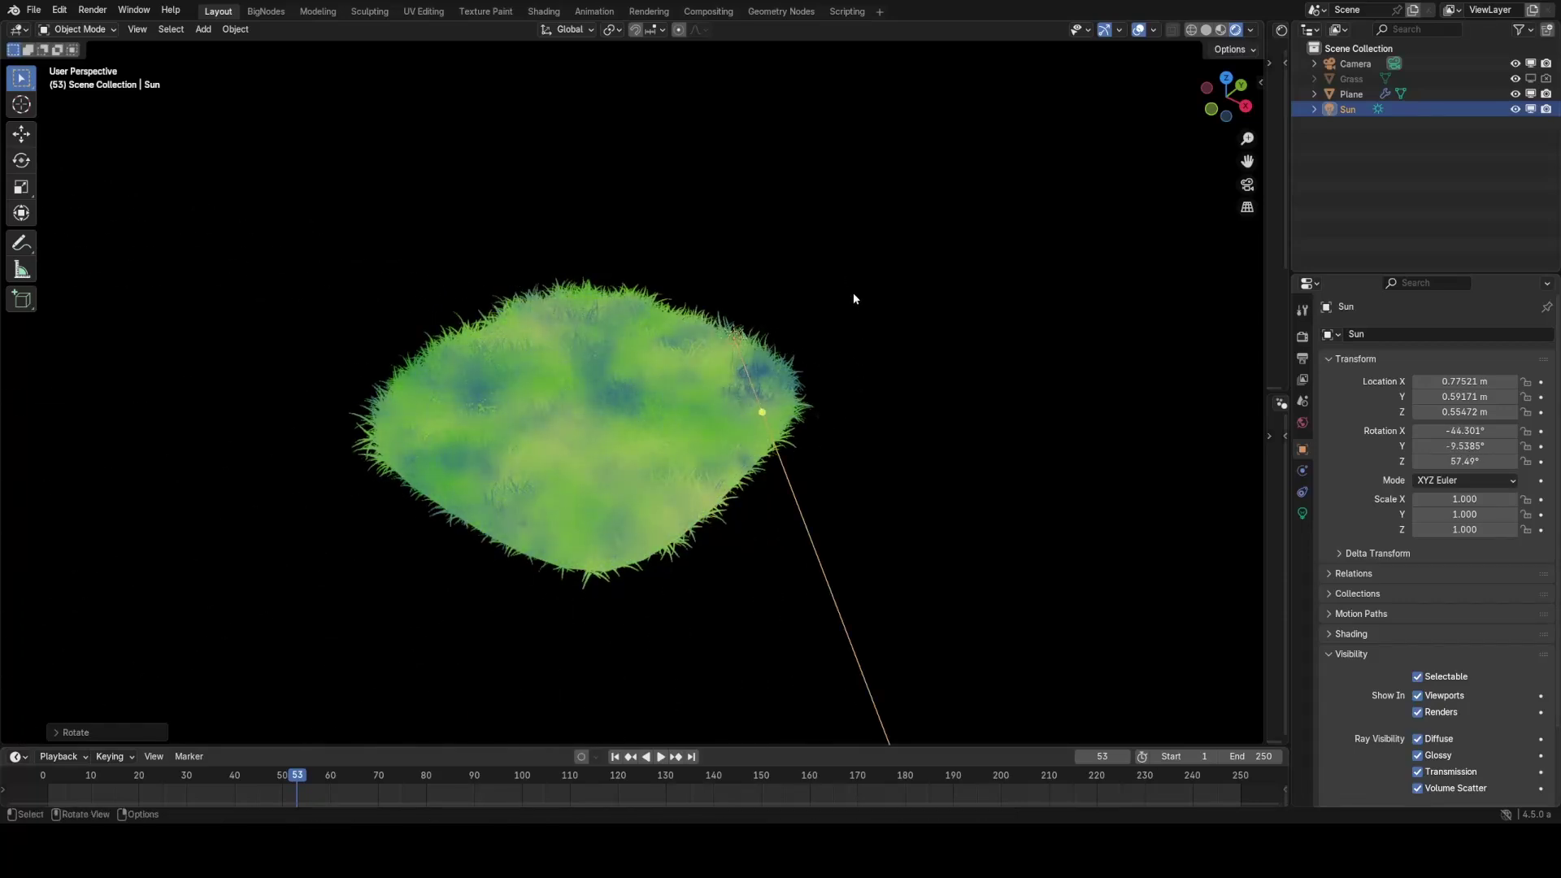
Step: Rotate the sun light to several different angles to change the lighting across the grass patch
middle_click_drag(854, 297, 686, 316)
key("r")
left_click(753, 274)
middle_click_drag(753, 273, 926, 377)
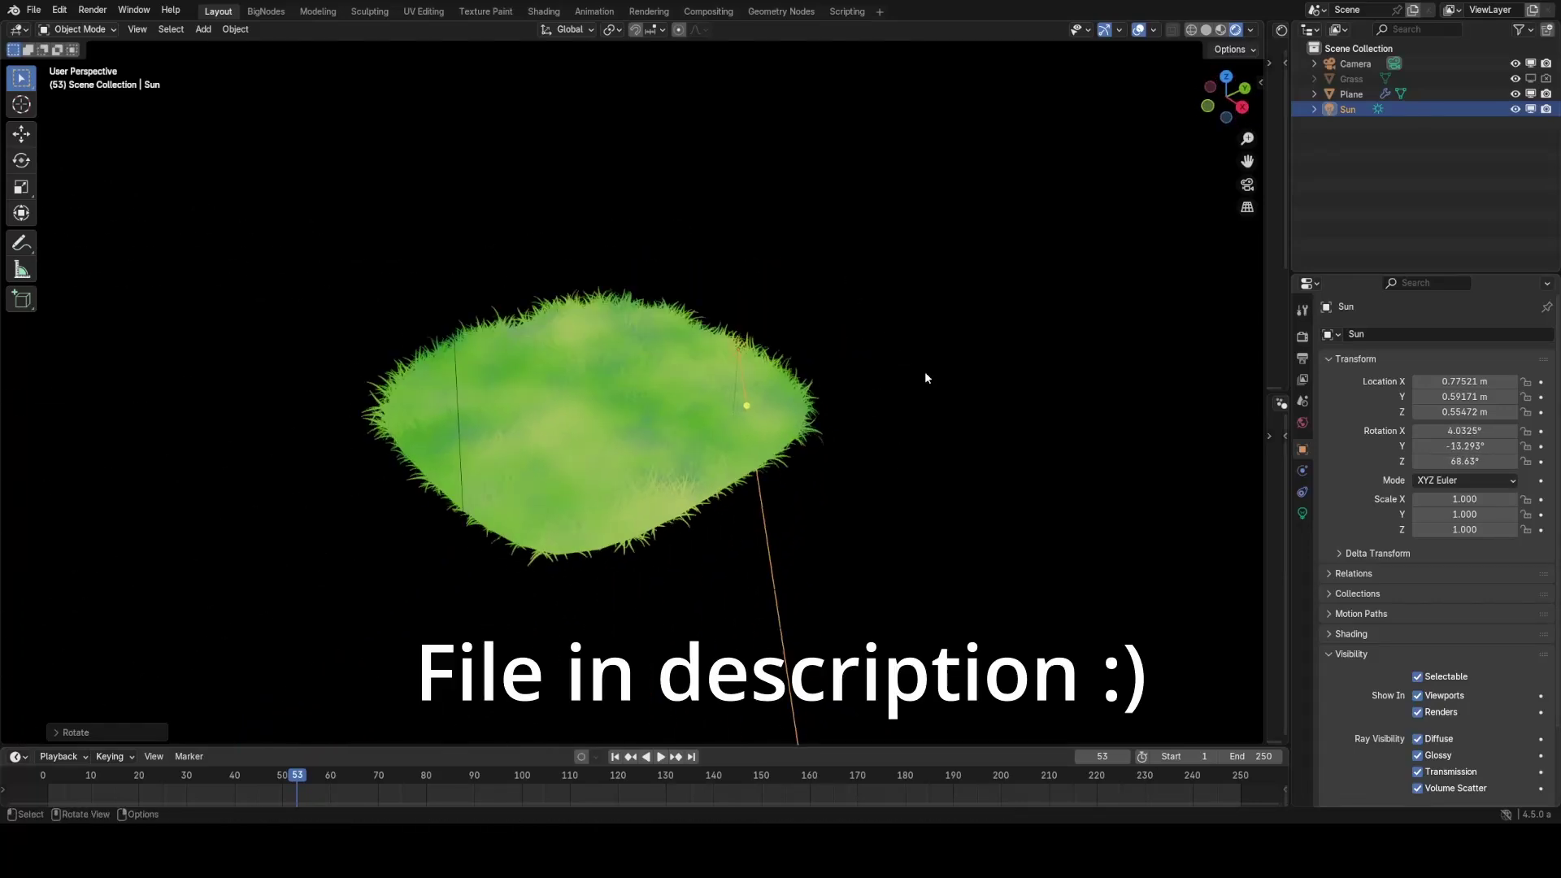
key("r")
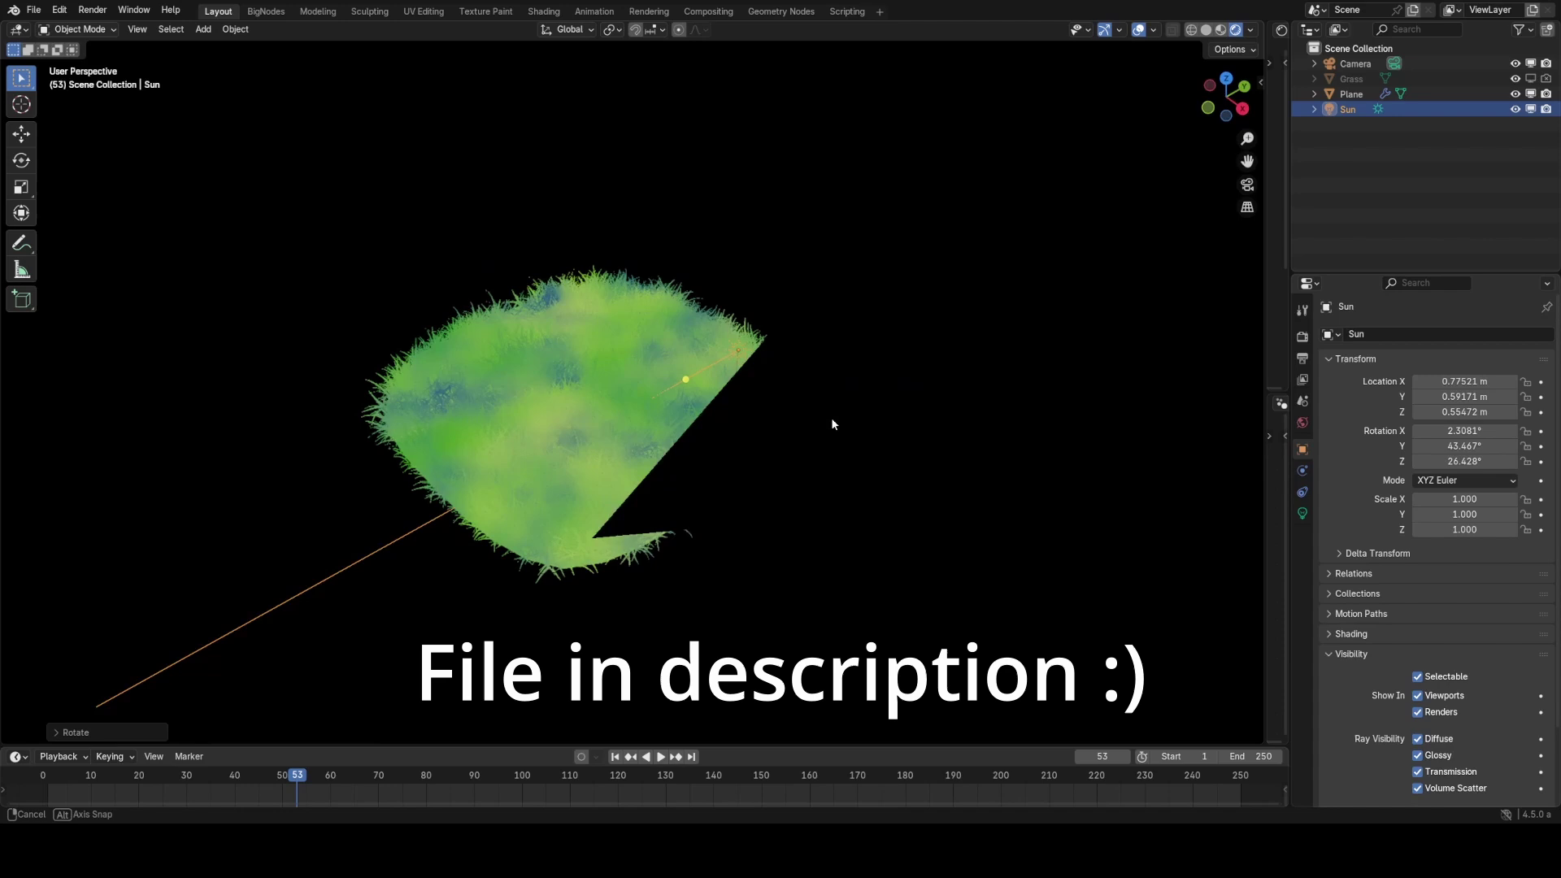
left_click(852, 394)
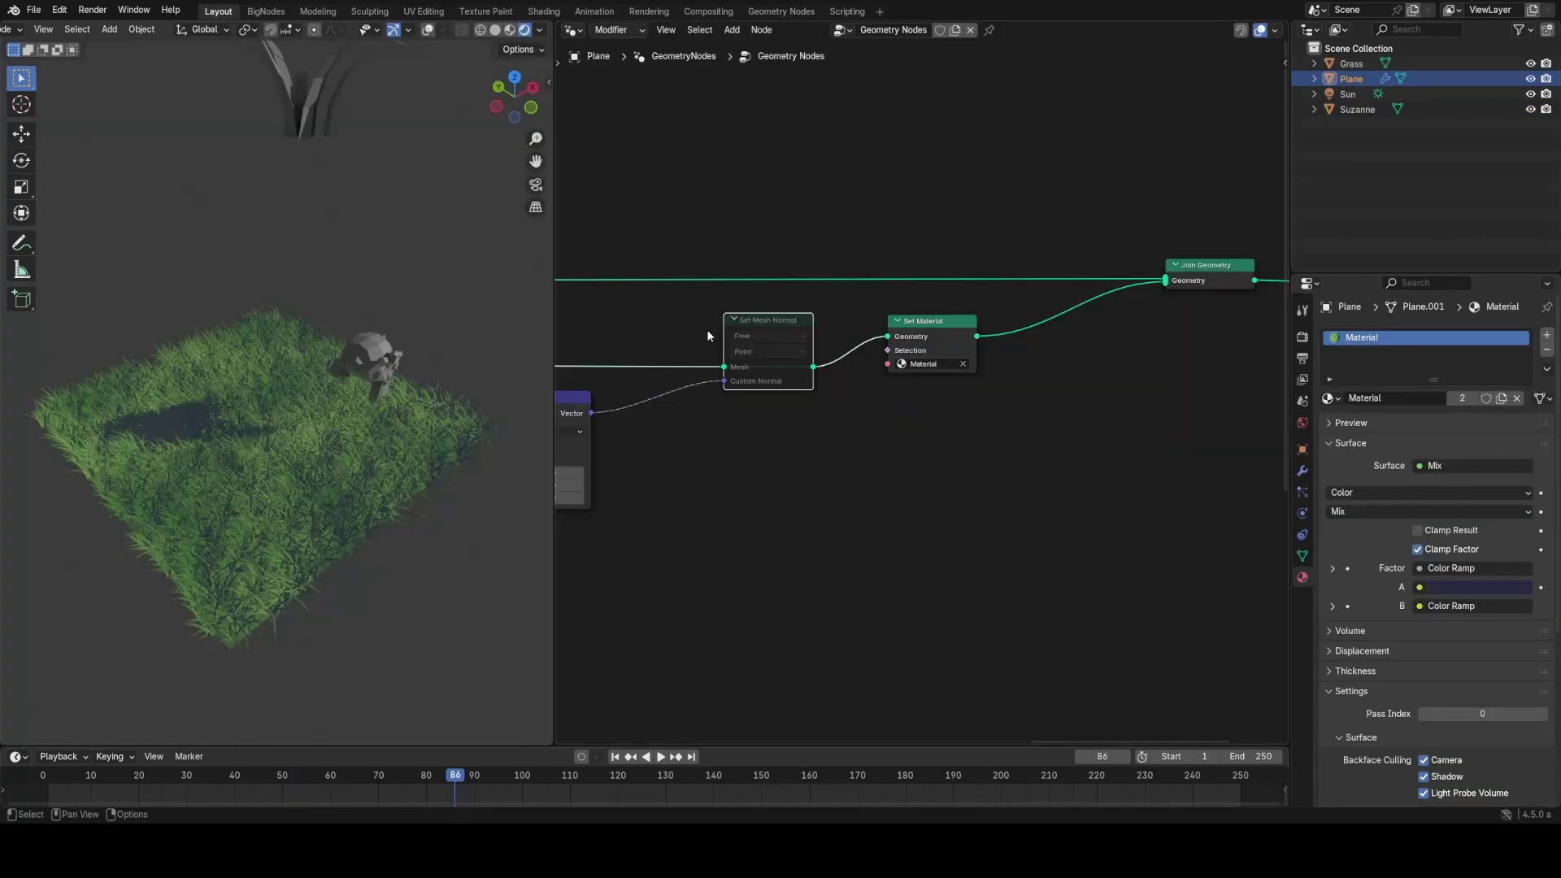
Step: Unmute the Set Mesh Normal node in the grass plane's geometry node tree
mouse_move(741, 460)
middle_mouse_down()
mouse_move(865, 453)
mouse_move(1003, 411)
middle_mouse_up()
key("m")
scroll(1003, 410, "up", 3)
left_click_drag(675, 374, 708, 372)
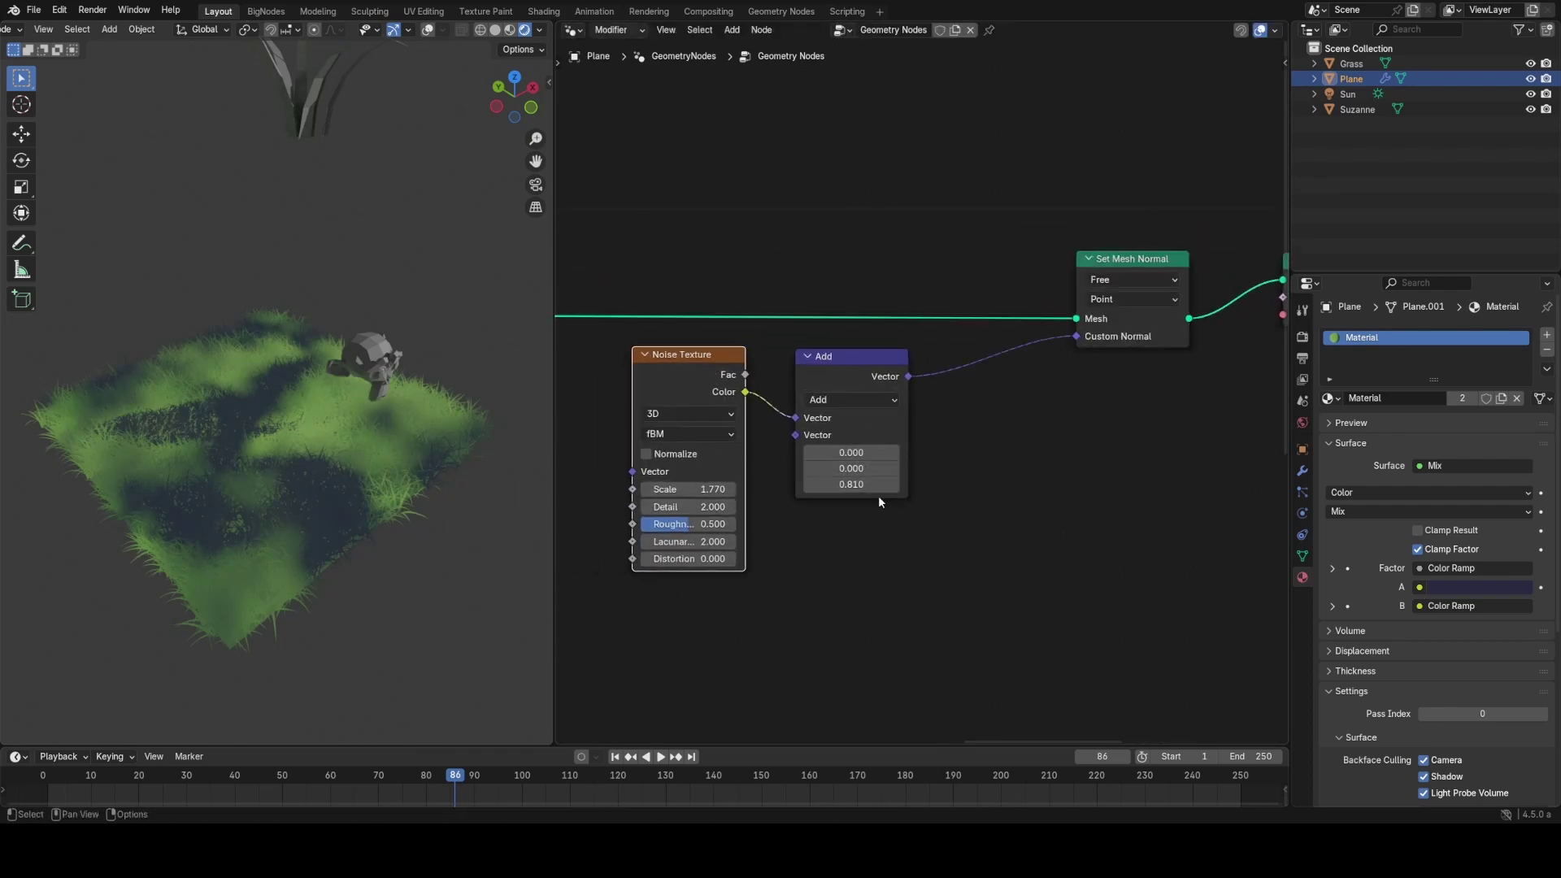
Step: Move the Noise Texture and Add nodes closer to Set Mesh Normal, leaving a wider gap between the two
left_click_drag(660, 650, 940, 392)
key("g")
left_click(1069, 412)
left_click(1119, 417)
scroll(972, 463, "up", 3)
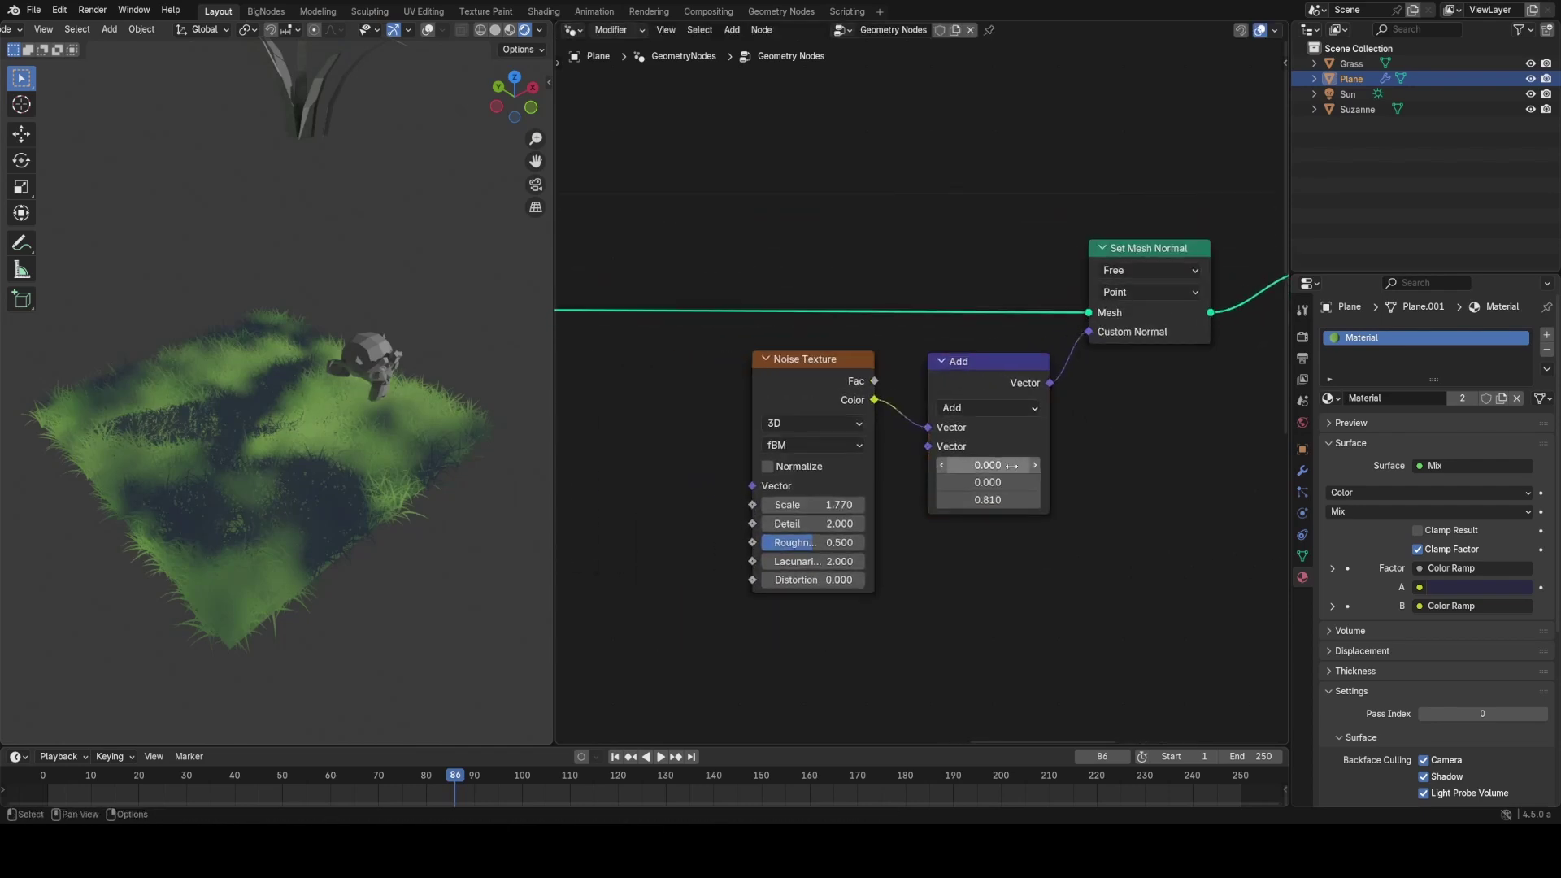
scroll(877, 506, "up", 1)
middle_click_drag(899, 485, 1059, 362)
left_click_drag(972, 258, 849, 240)
Step: Add a Voronoi Texture node below the Noise Texture and connect its Position output to Set Mesh Normal's Custom Normal
key("shift+a")
type("voro")
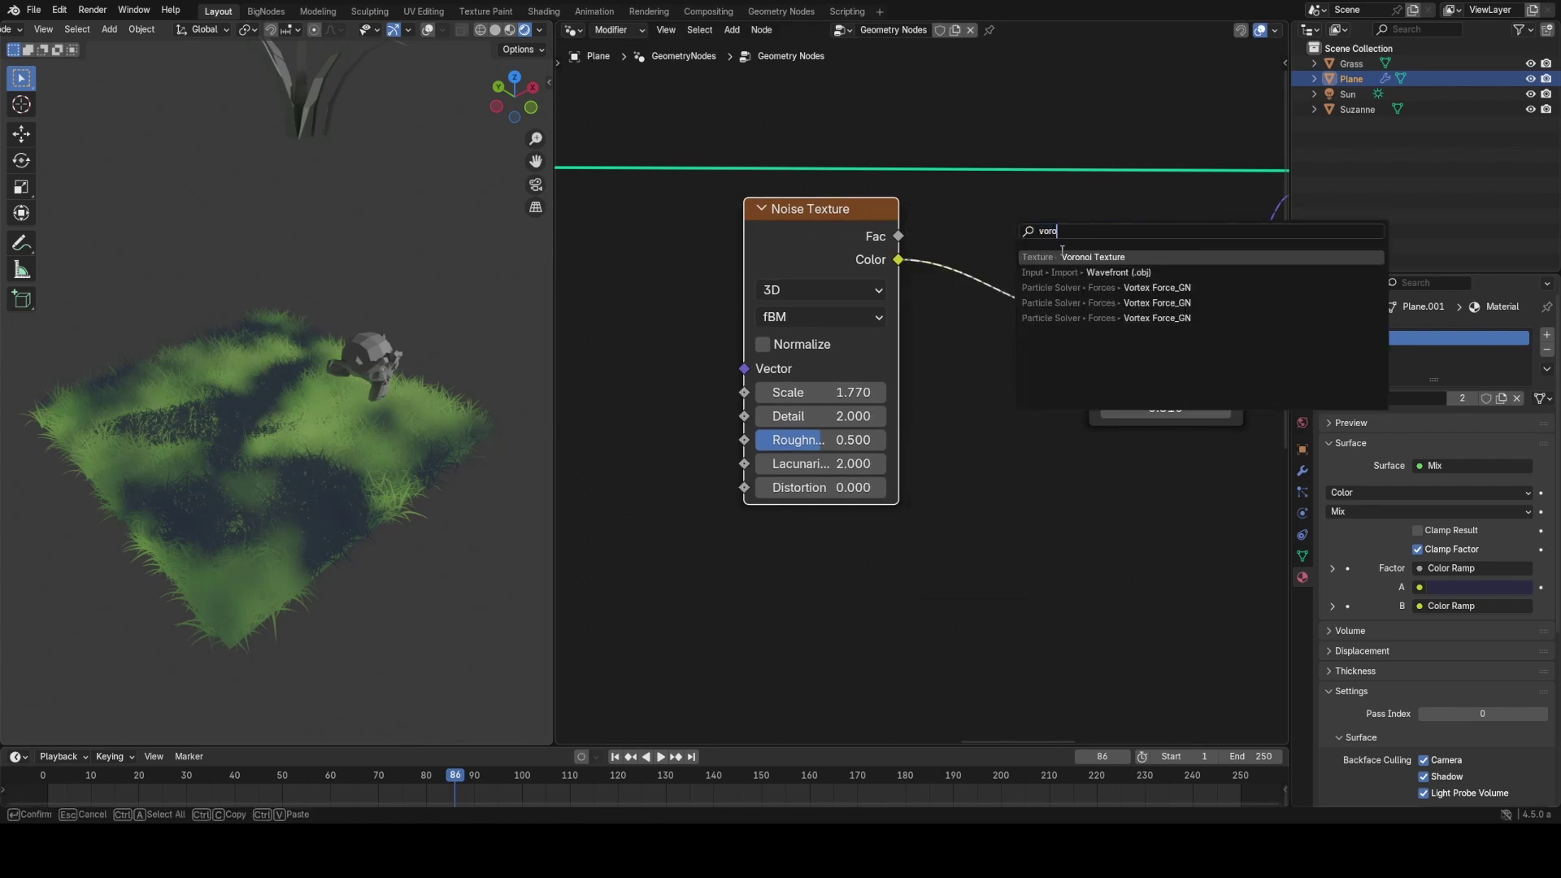
key("Return")
left_click(757, 517)
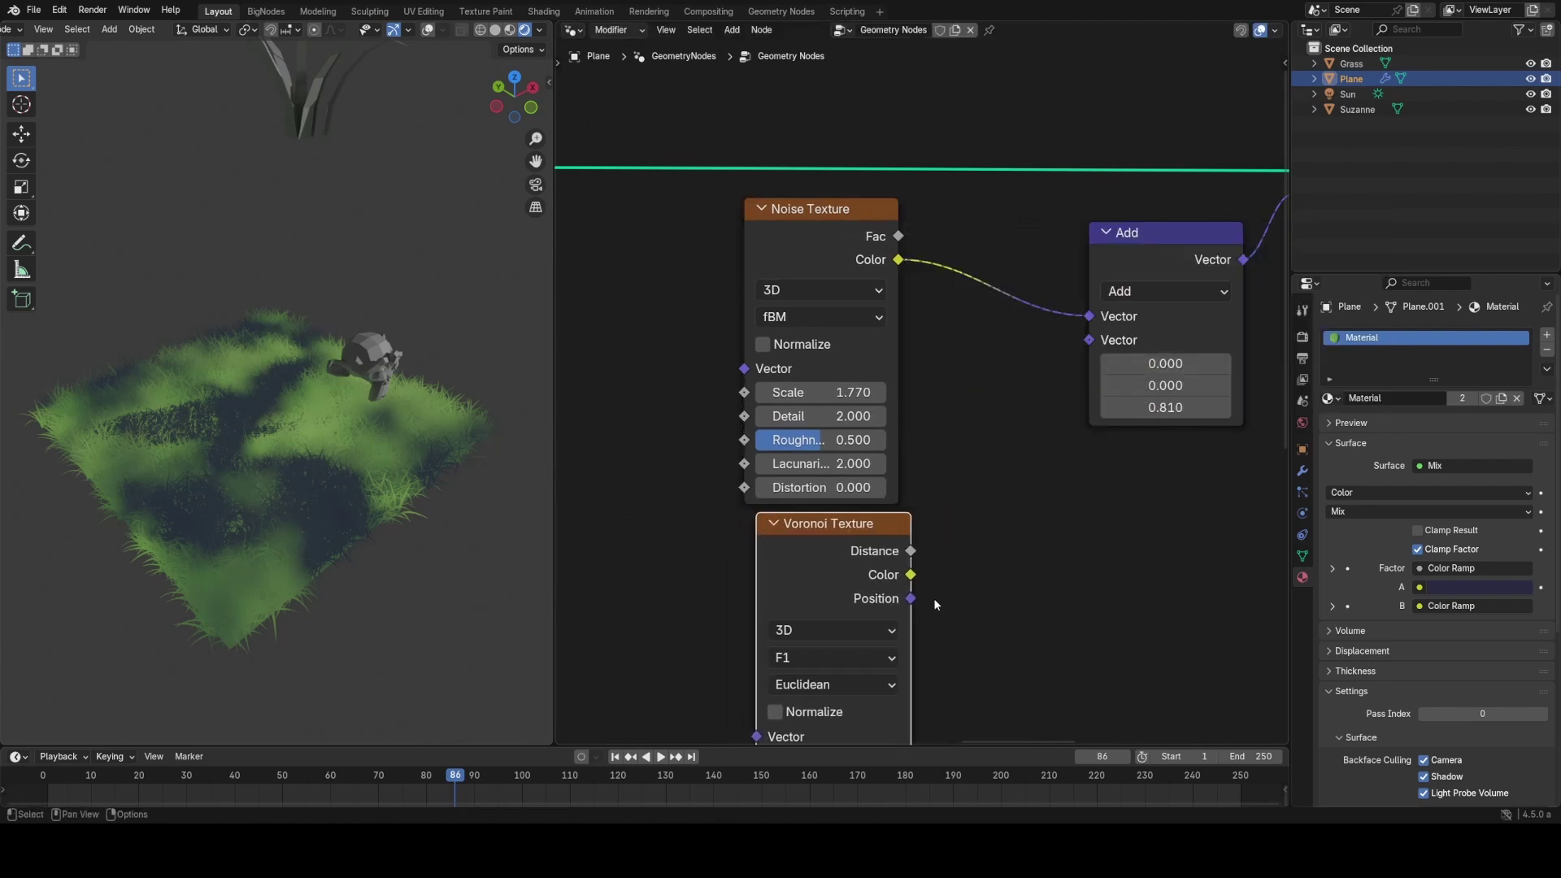
mouse_move(912, 599)
left_mouse_down()
mouse_move(1227, 314)
mouse_move(1477, 134)
mouse_move(1213, 195)
left_mouse_up()
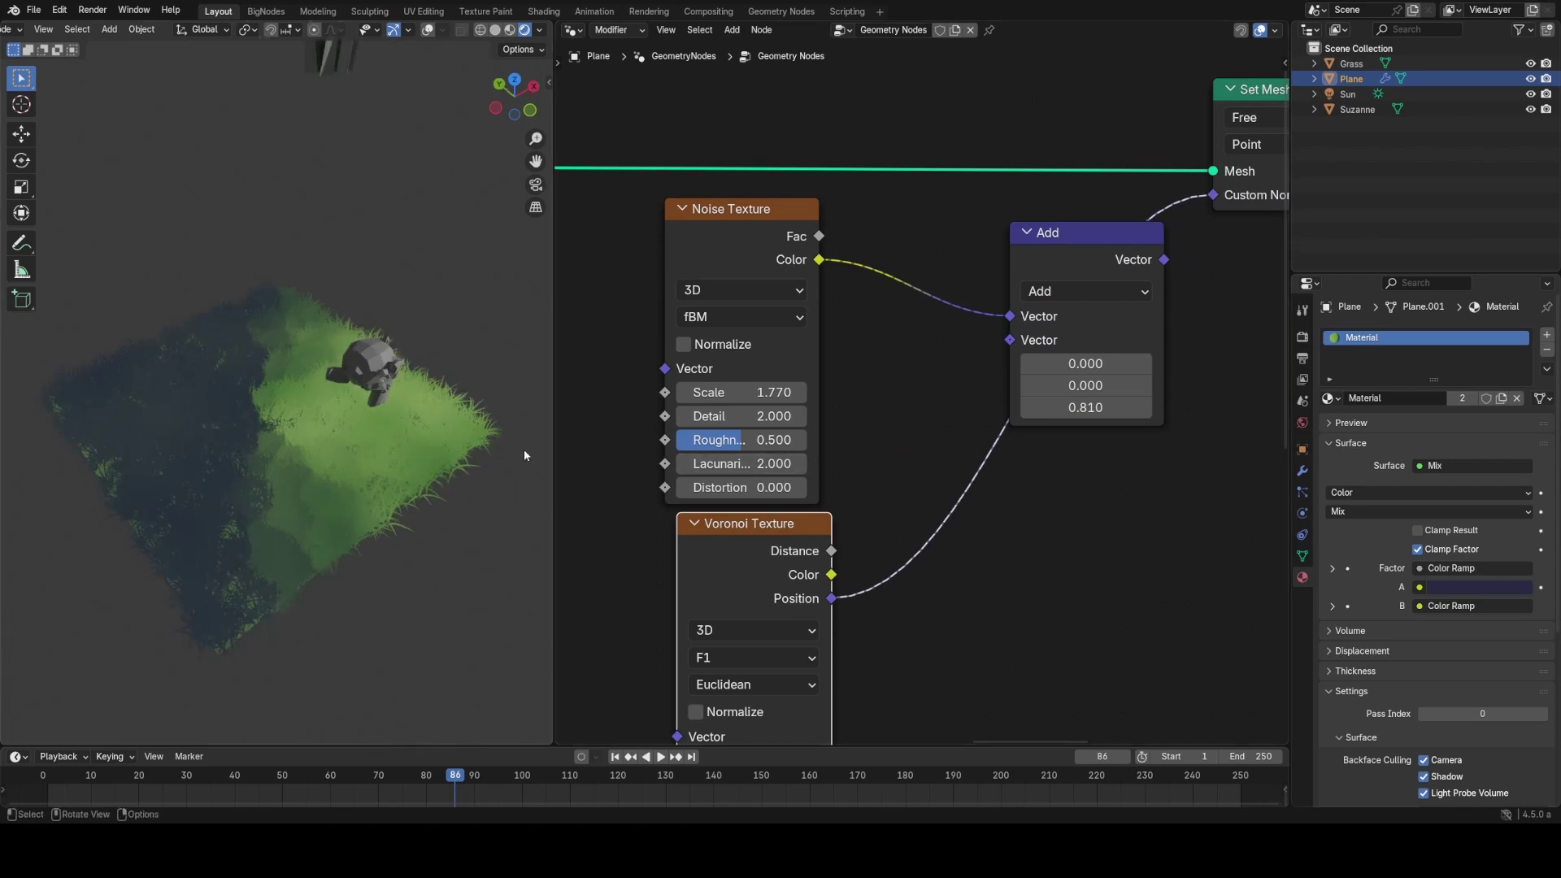
middle_click_drag(291, 485, 323, 466)
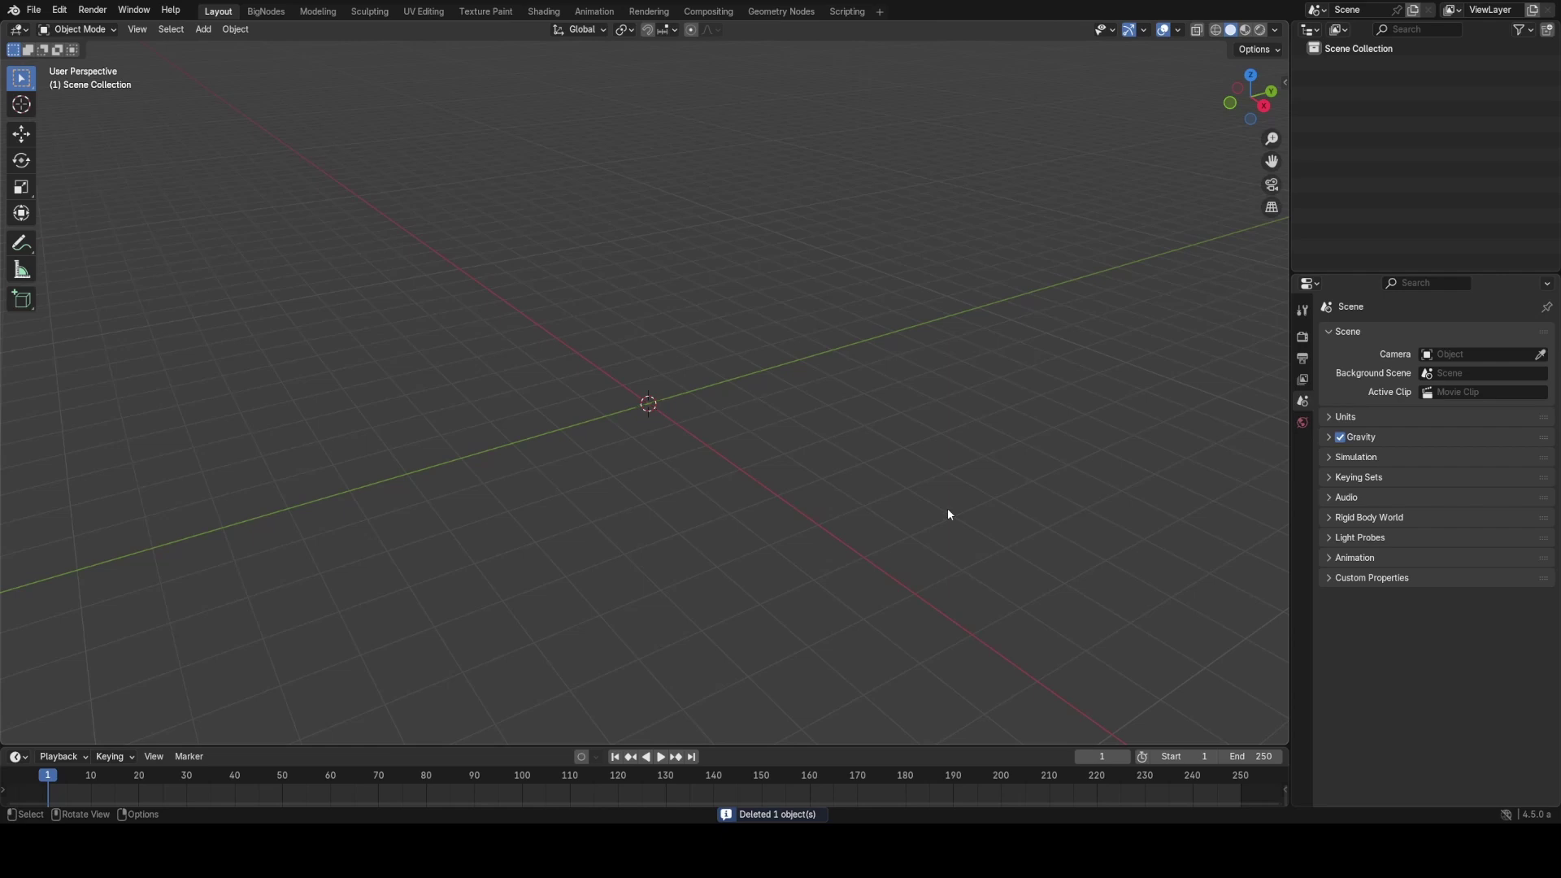
middle_click_drag(948, 511, 594, 447)
middle_click_drag(674, 418, 547, 421)
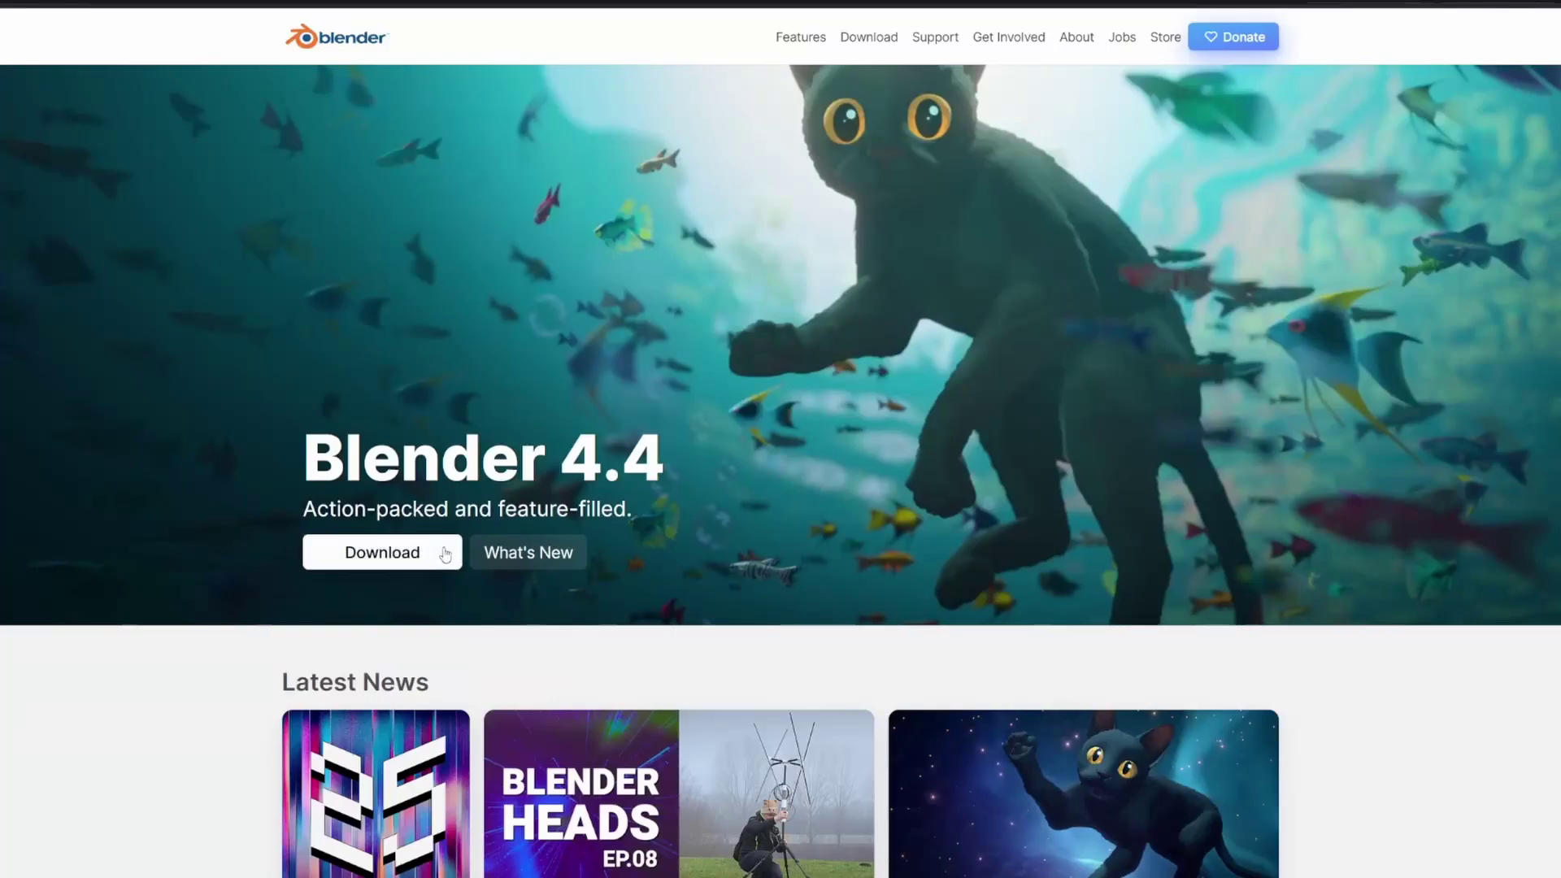
Step: Open the download page on the Blender website and look further down it
left_click(376, 551)
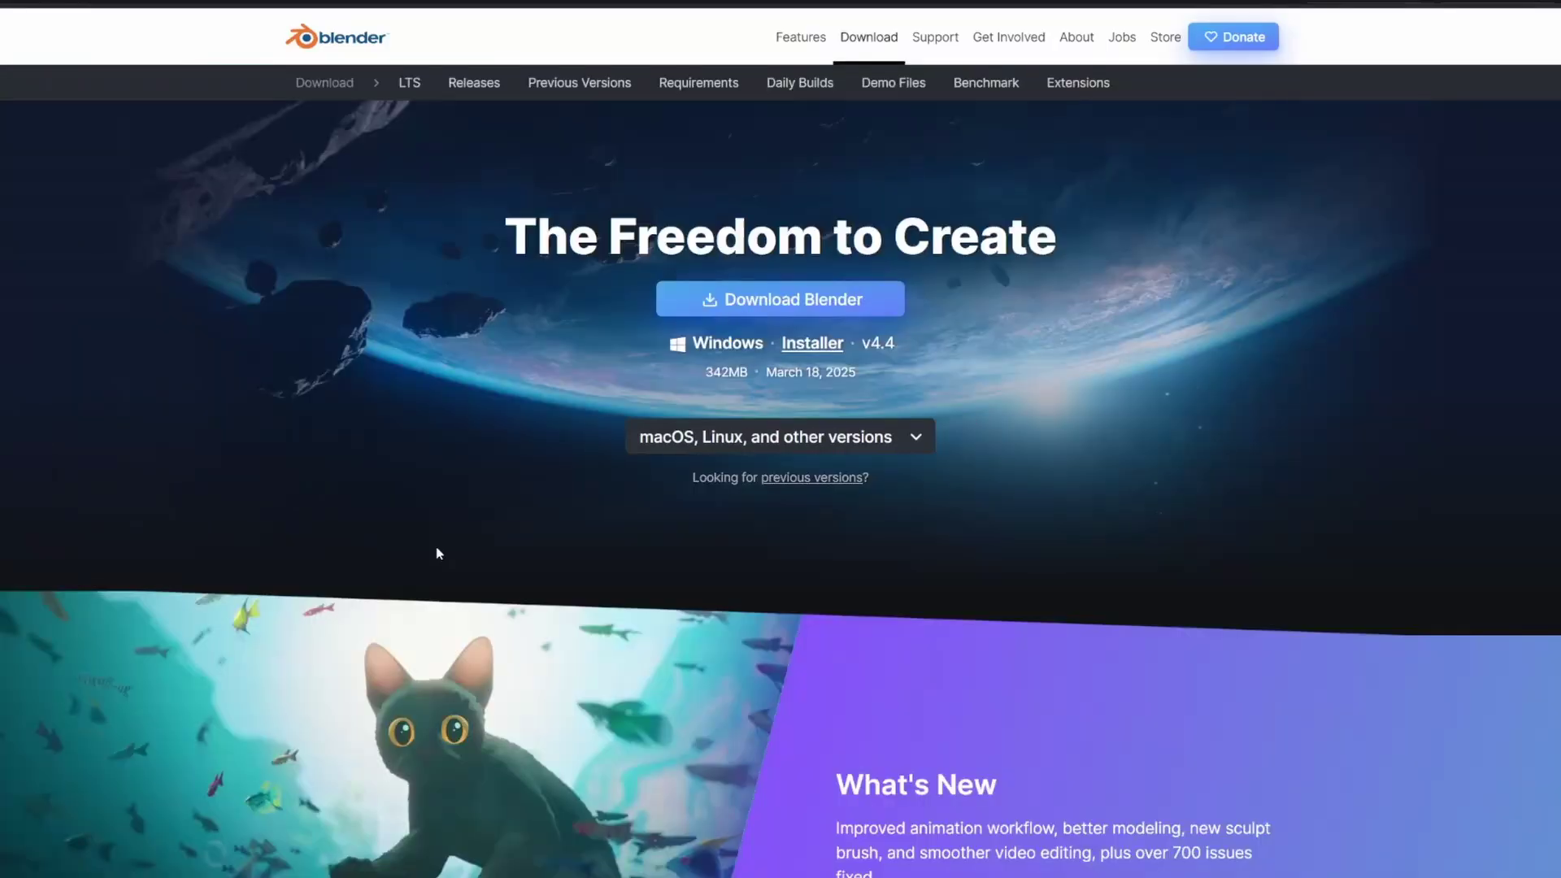
scroll(668, 502, "down", 10)
left_click(488, 604)
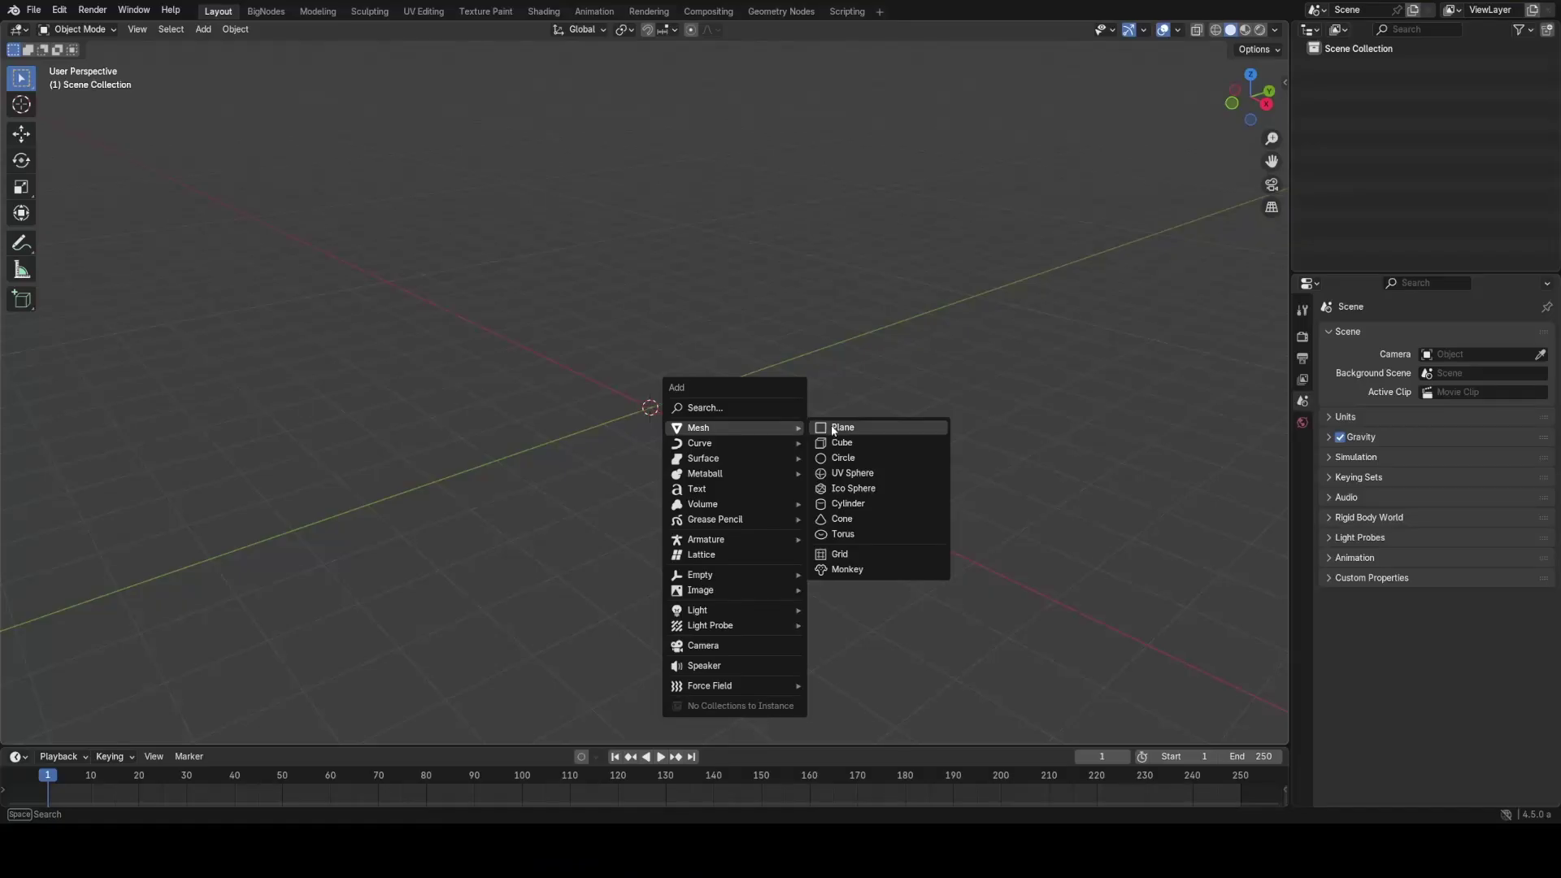
Step: Add a mesh plane at the origin of the empty scene
left_click(832, 431)
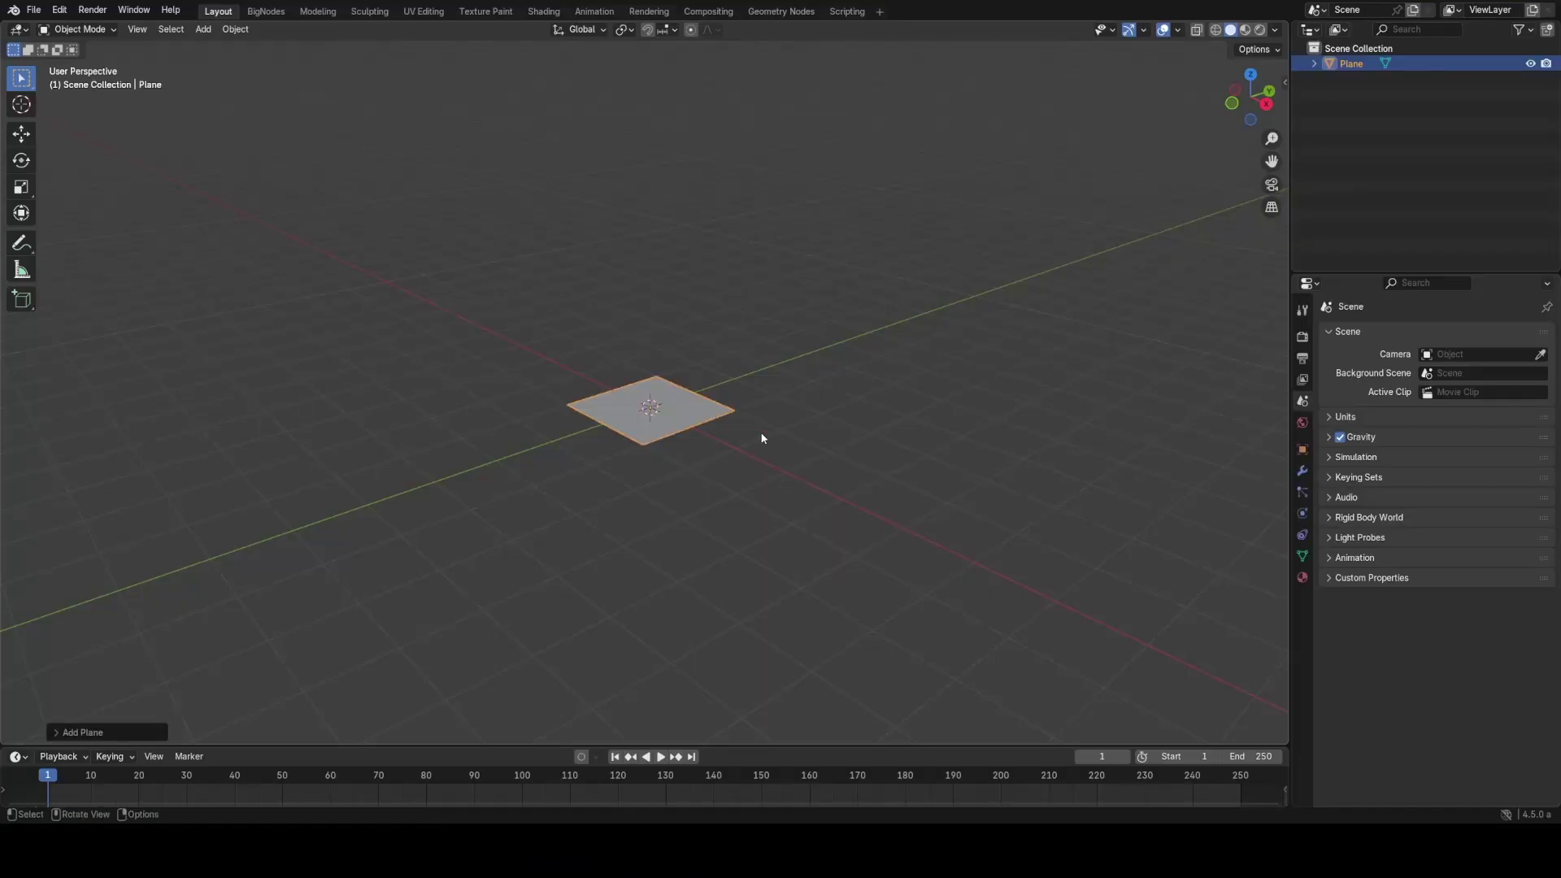
scroll(772, 421, "up", 2)
scroll(813, 321, "up", 1)
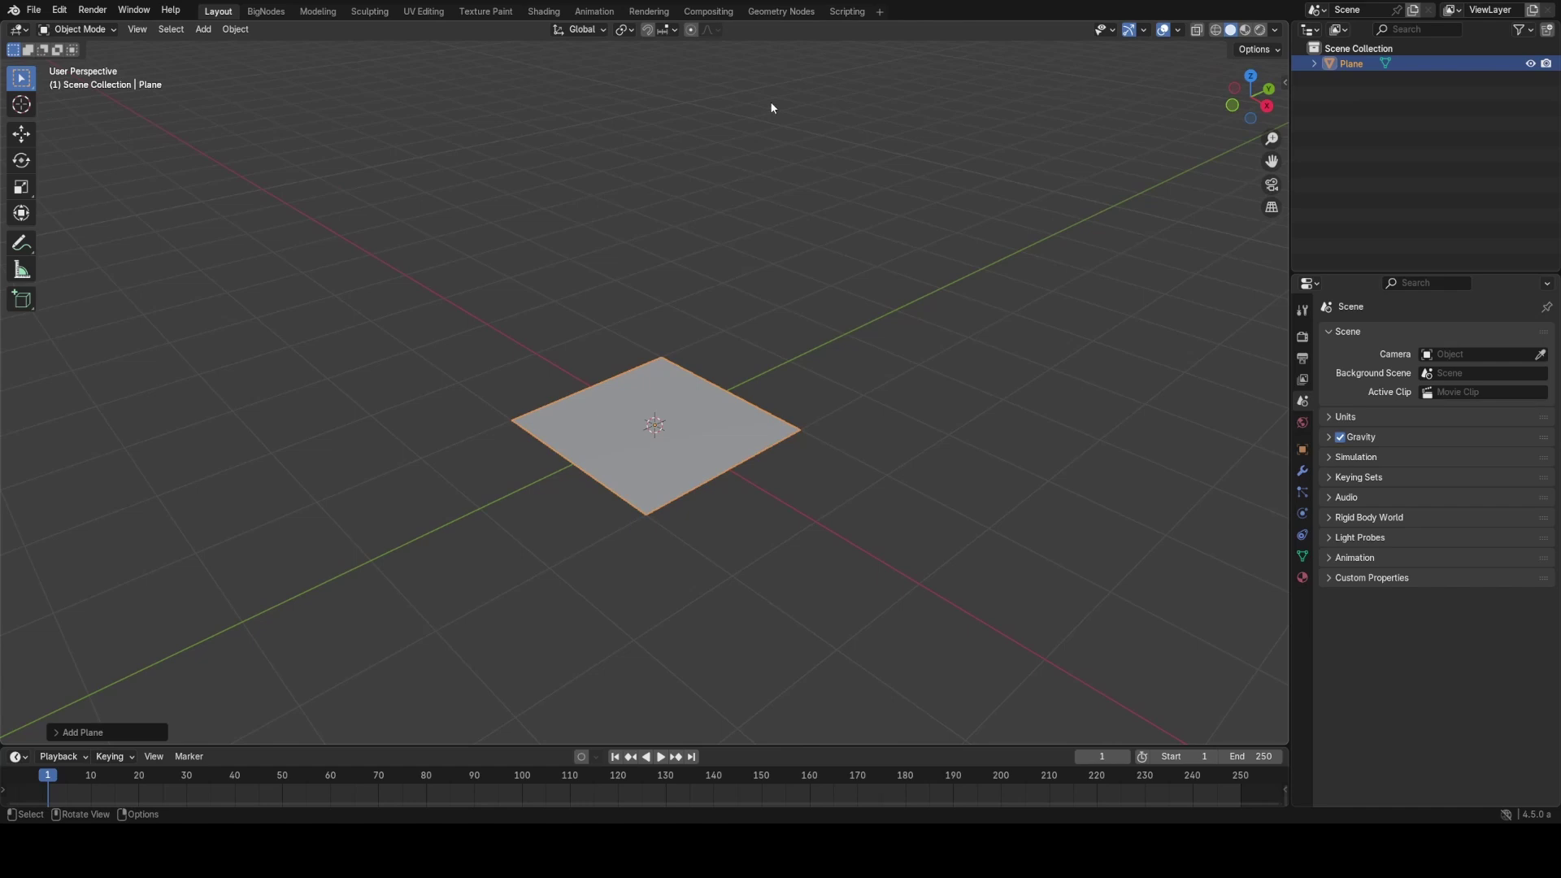
Step: Split the viewport, turn the new area into a Geometry Node Editor and create a new node tree for the plane
left_click_drag(1288, 24, 554, 49)
left_click(574, 30)
left_click(628, 119)
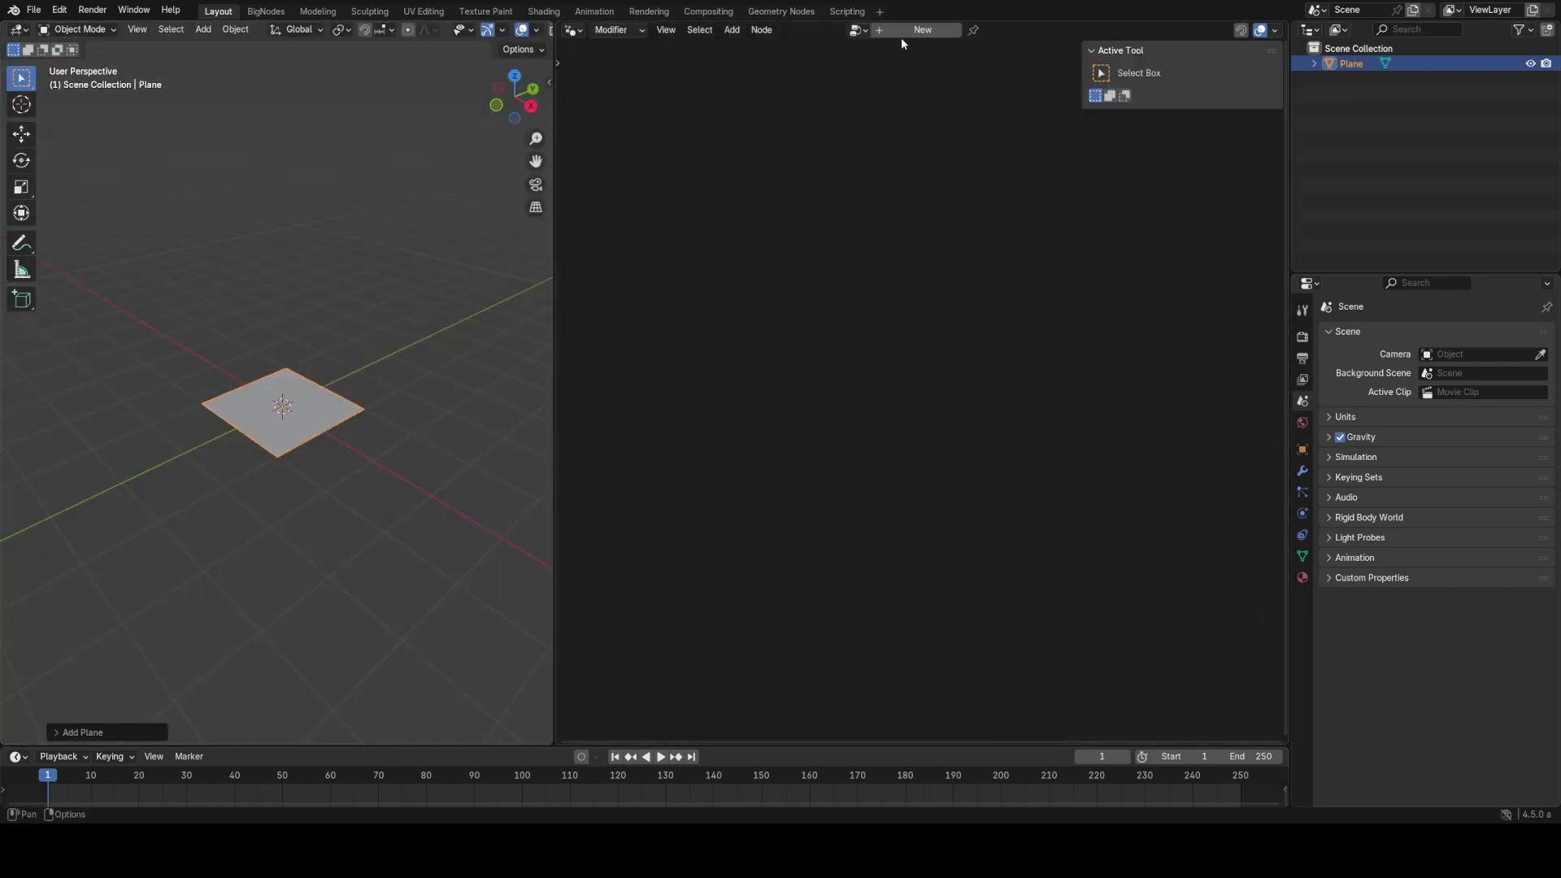
left_click(904, 30)
key("n")
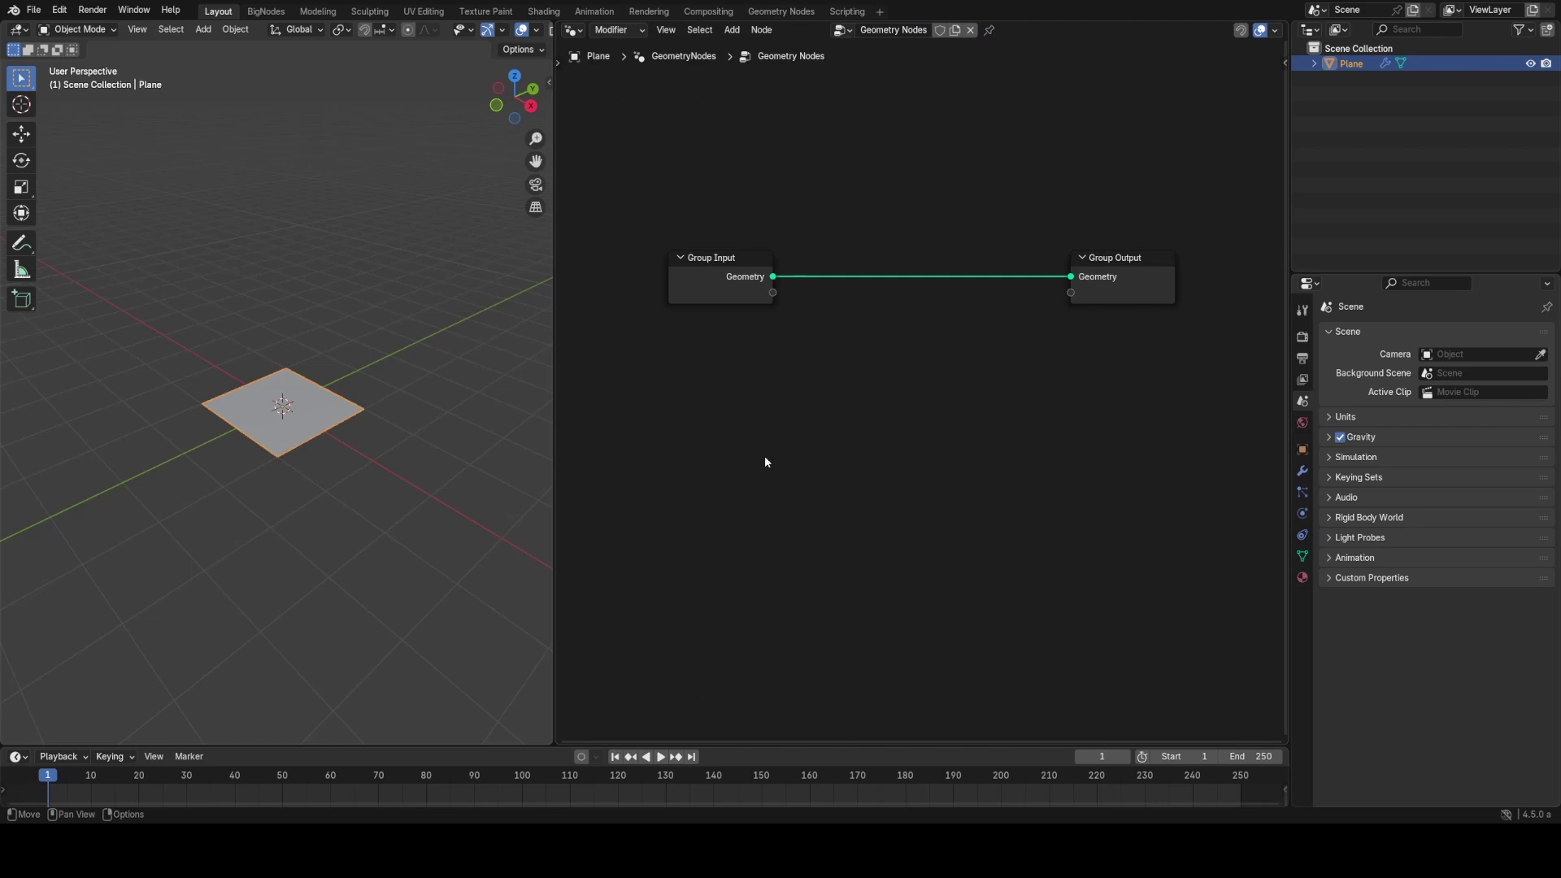
Step: Spread the Group Input and Group Output nodes farther apart to make room between them
left_click_drag(700, 446, 1132, 244)
key("s")
left_click(1112, 447)
scroll(868, 401, "down", 2)
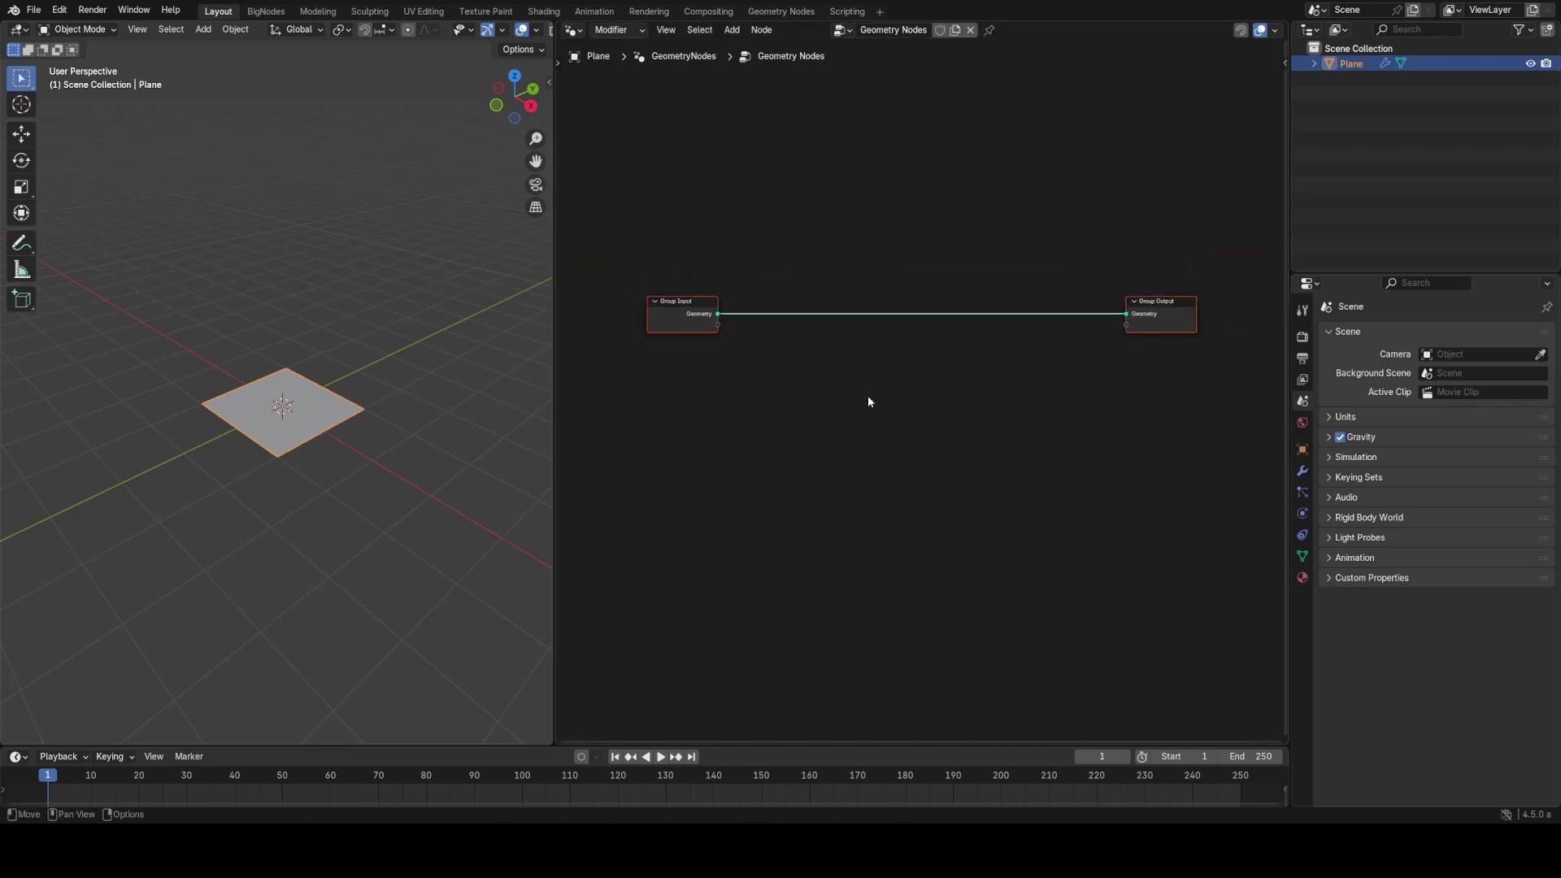
Step: Add a Distribute Points on Faces node and connect the Group Input geometry to its Mesh input
key("shift+a")
left_click(803, 206)
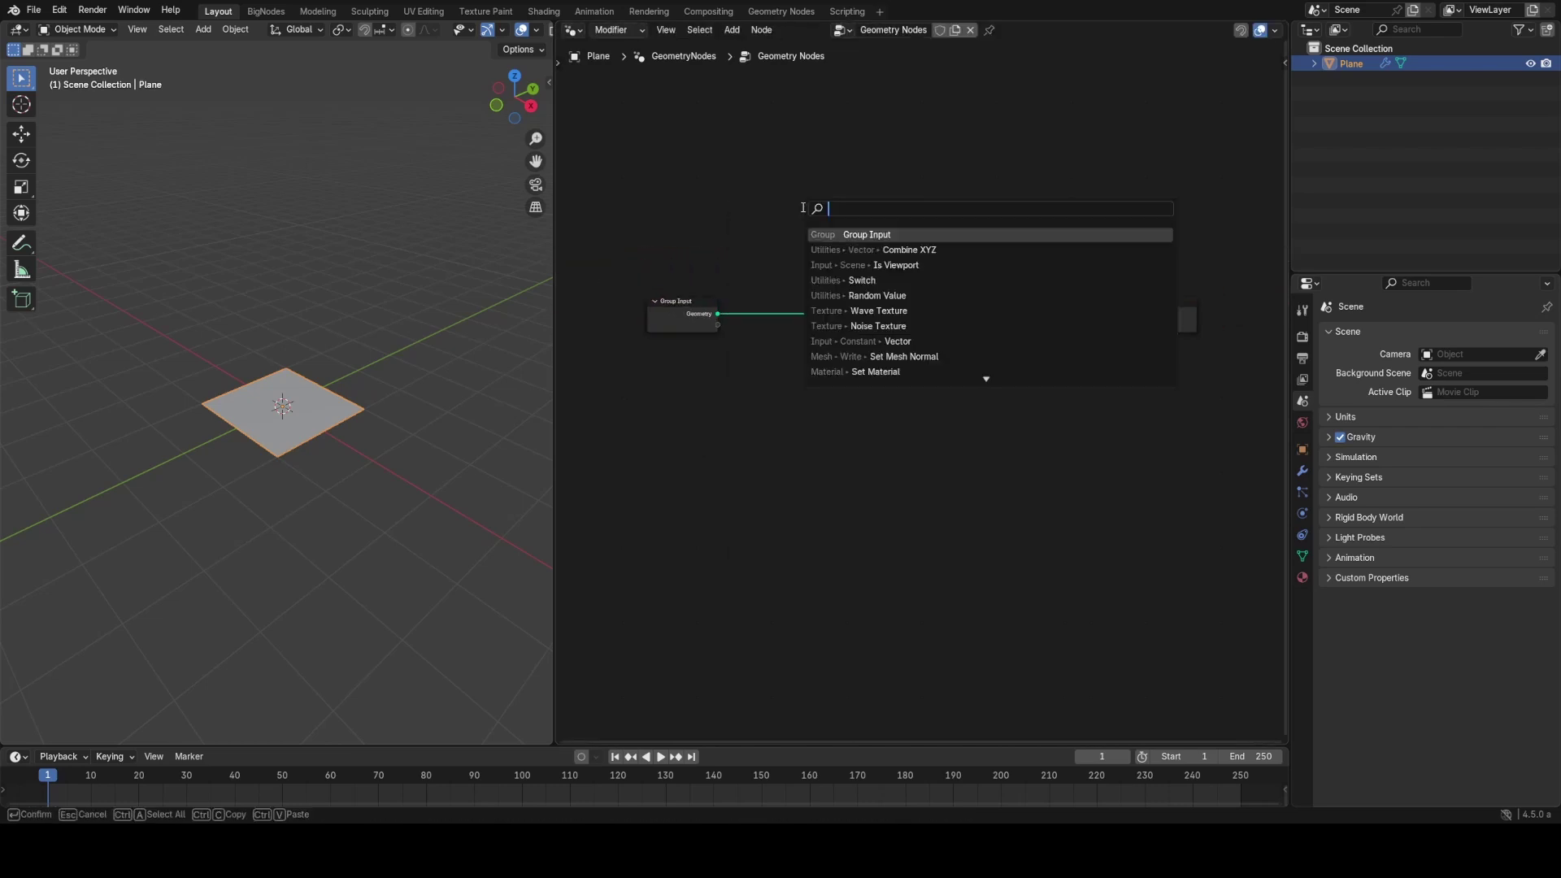
key("Escape")
key("shift+a")
type("d")
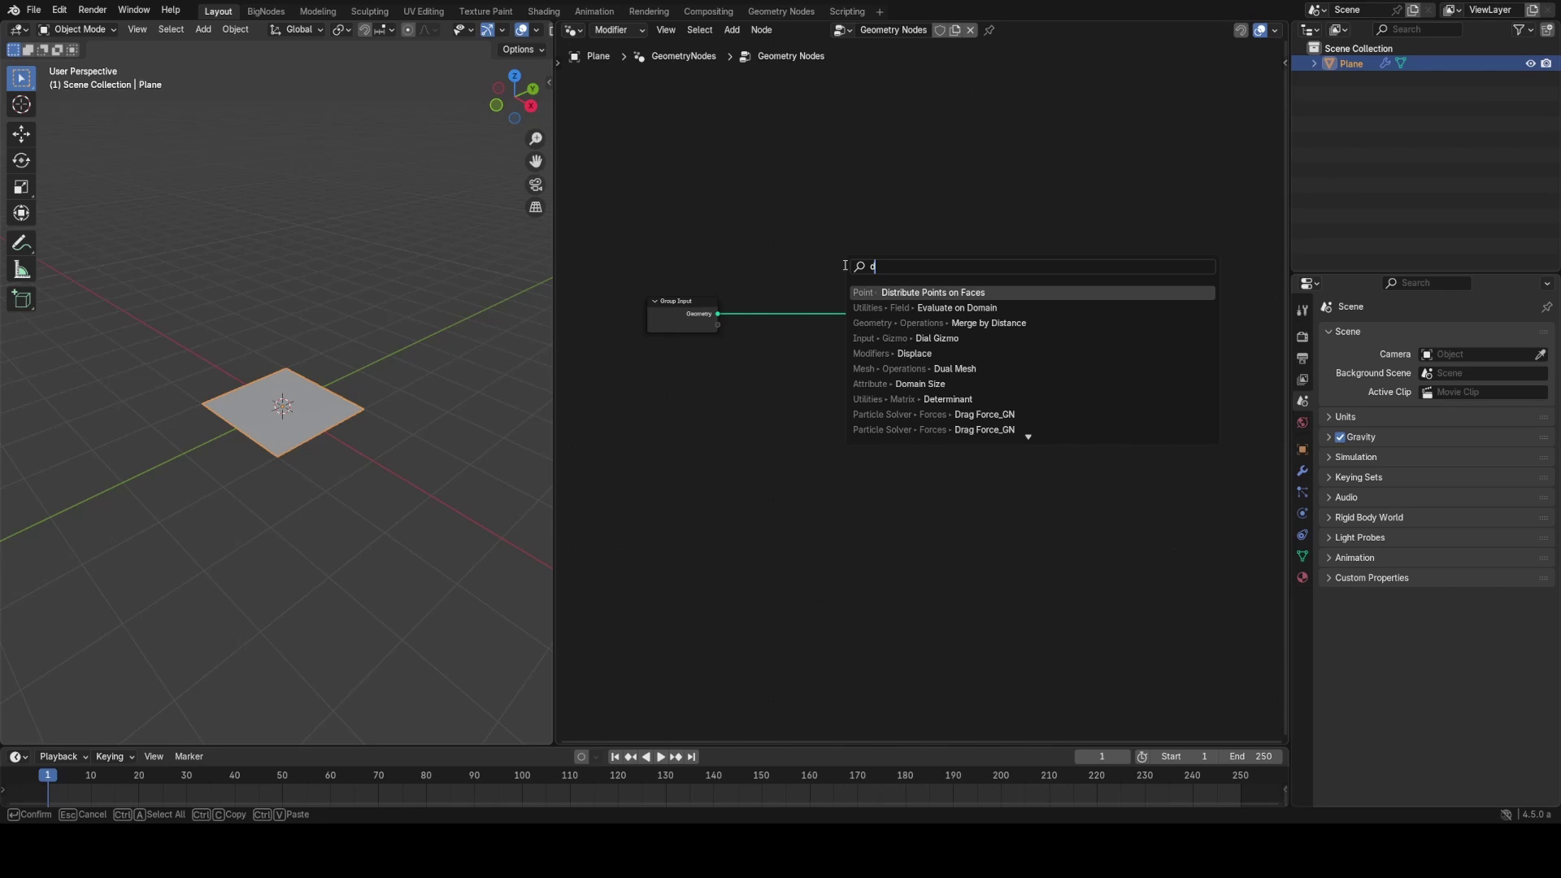
type("istr")
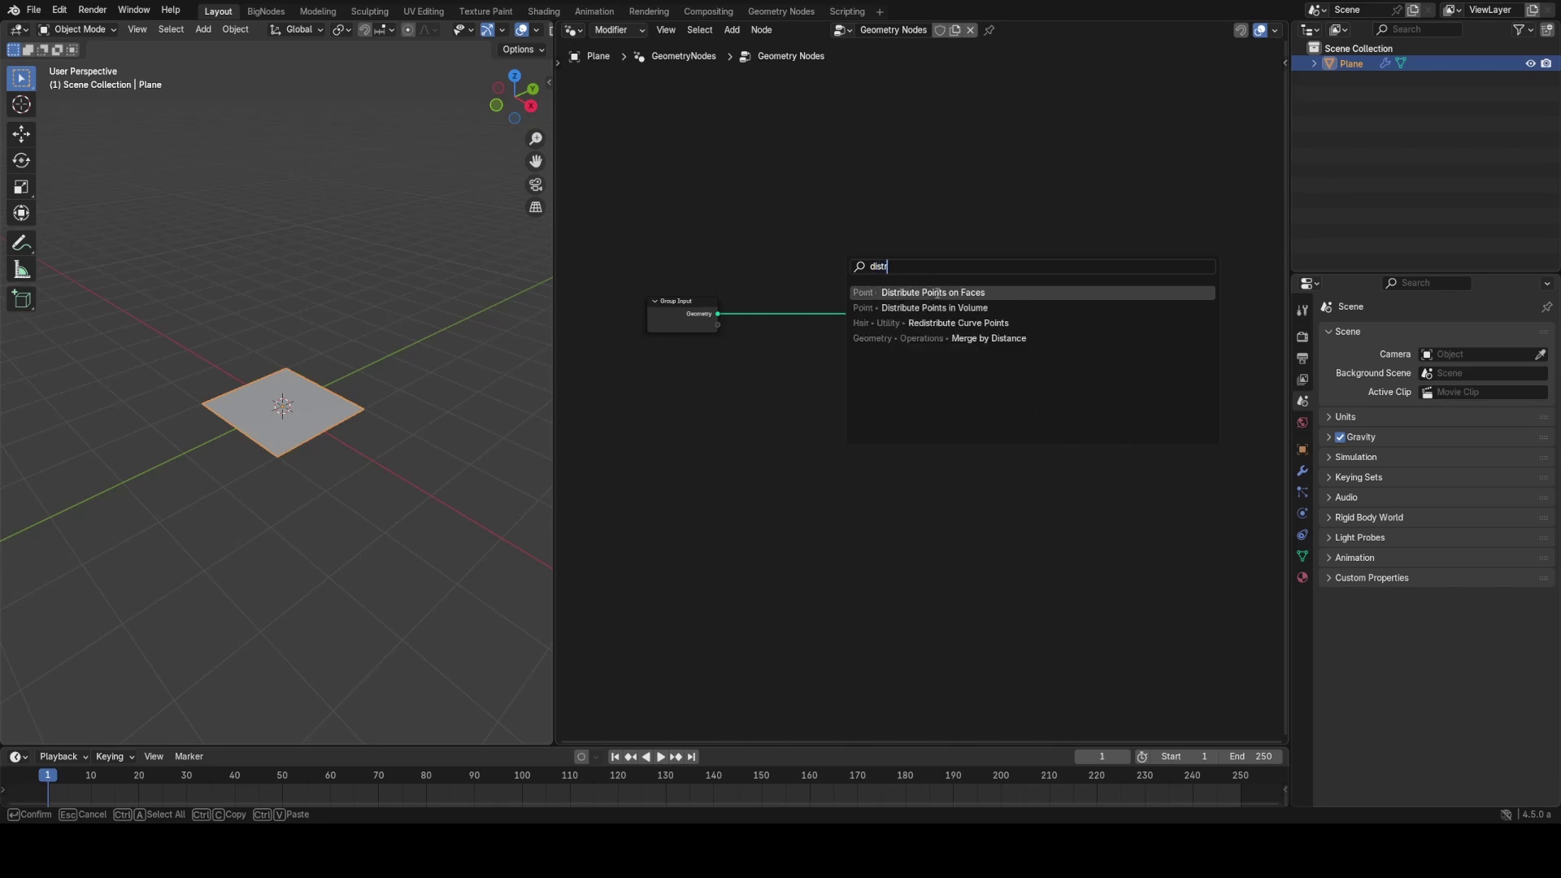
key("Return")
left_click(781, 350)
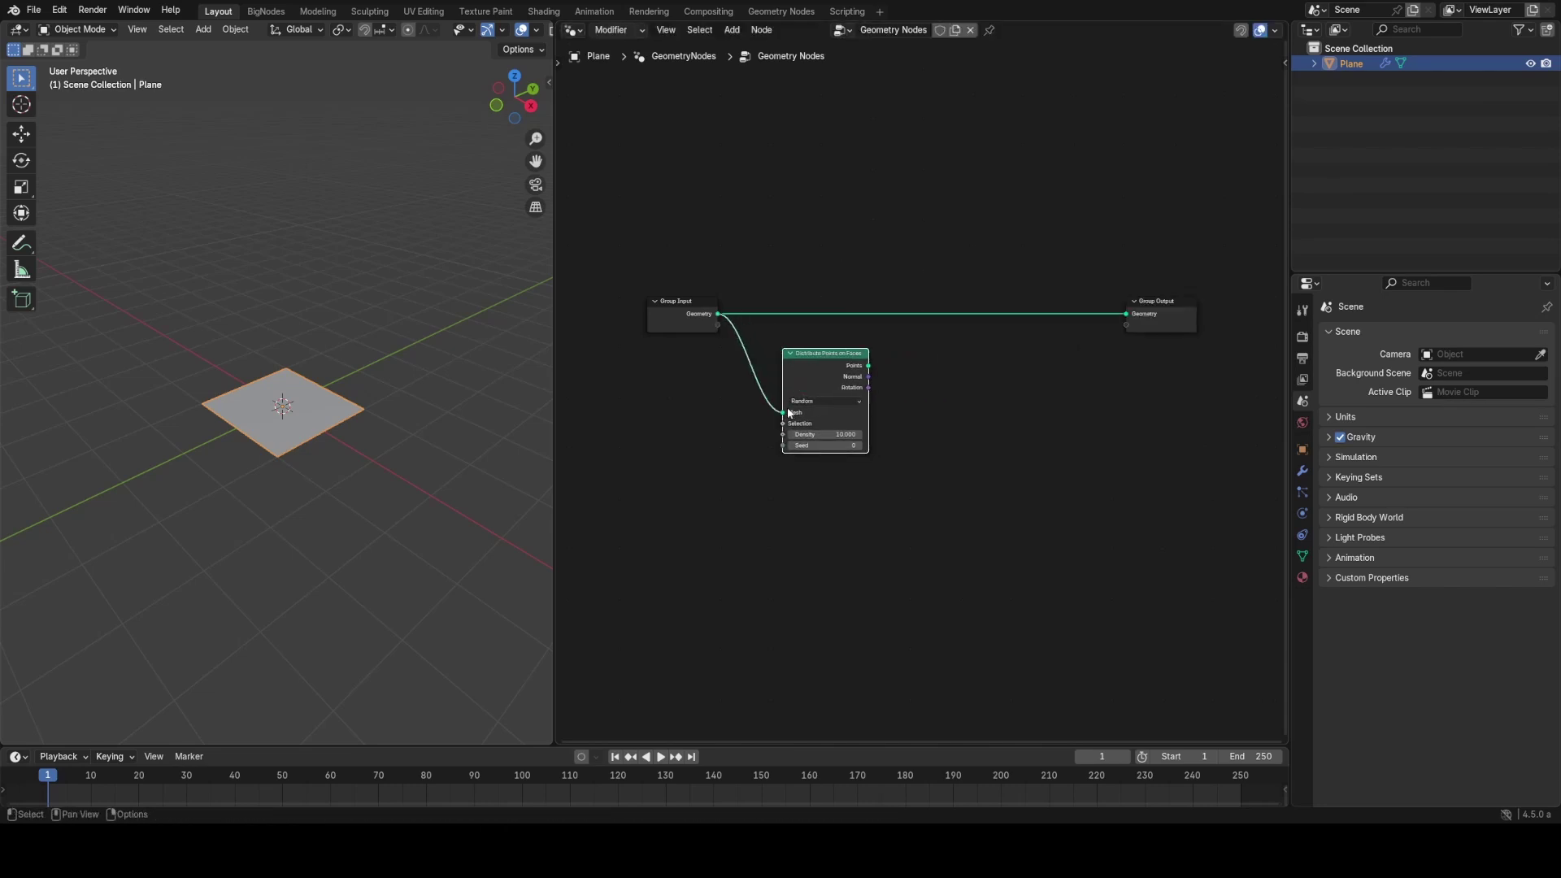
Step: Preview the distributed points through a Viewer node placed well clear of the distribute node, and set Density to 1000
scroll(910, 393, "up", 2)
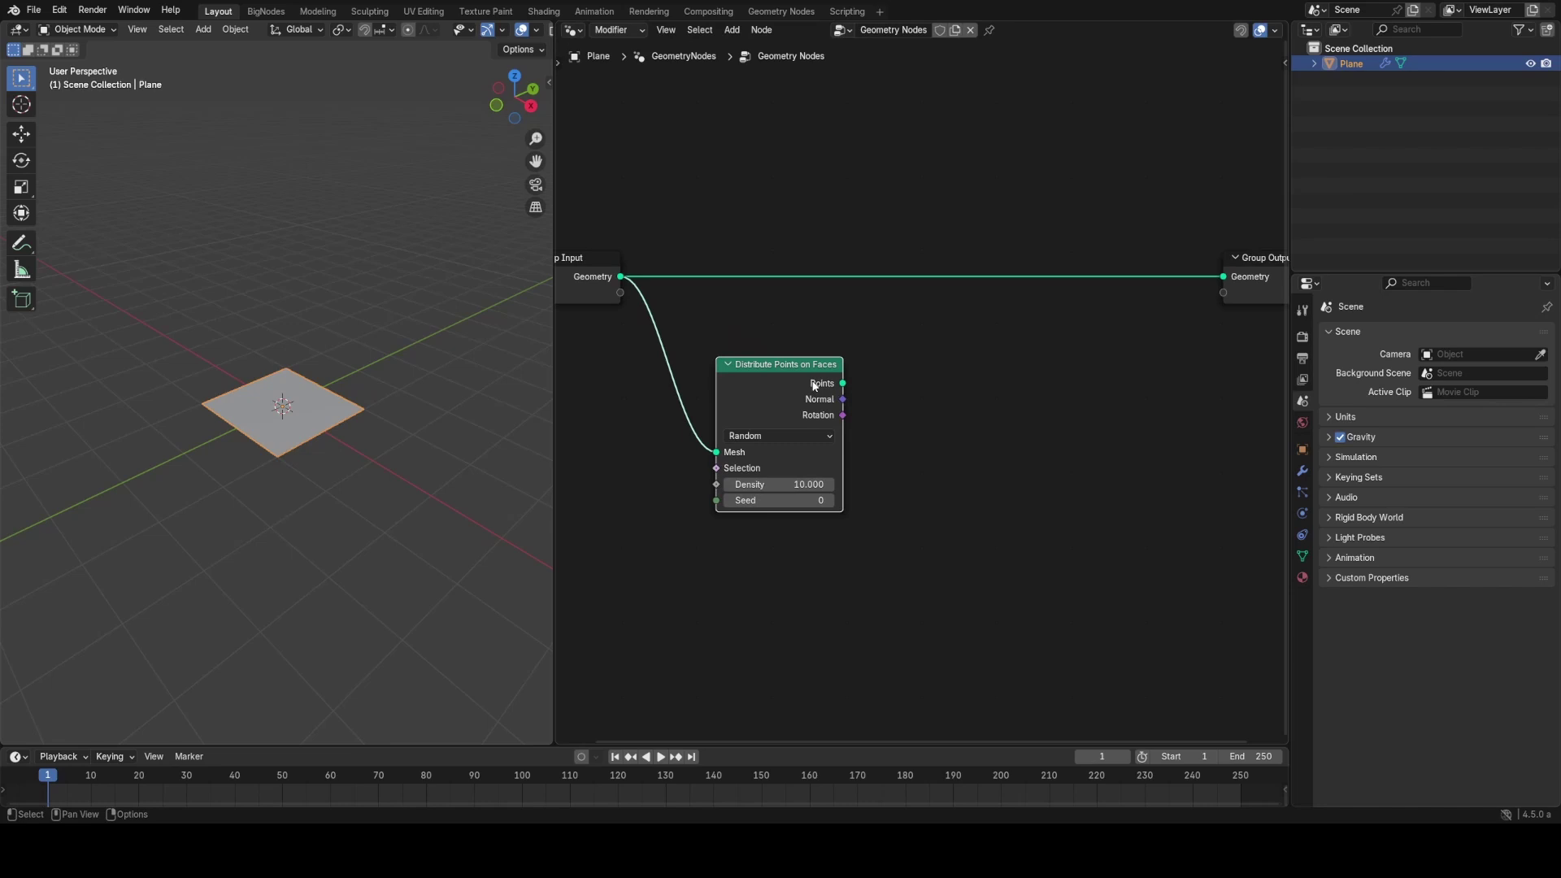
left_click(787, 378, "ctrl+shift")
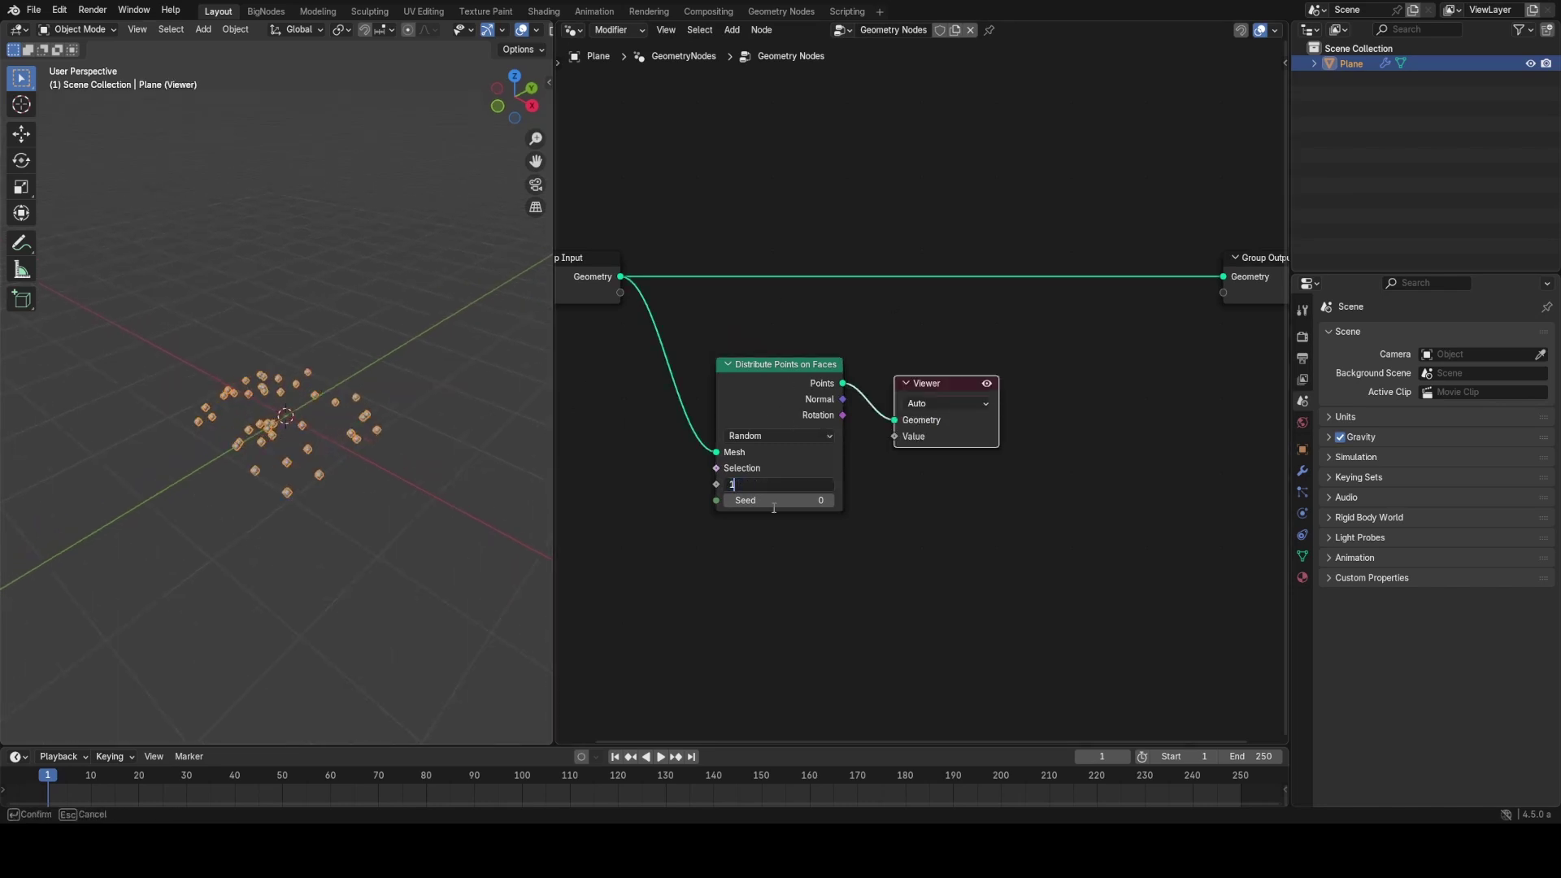
type("00")
key("Return")
middle_click_drag(431, 405, 442, 566)
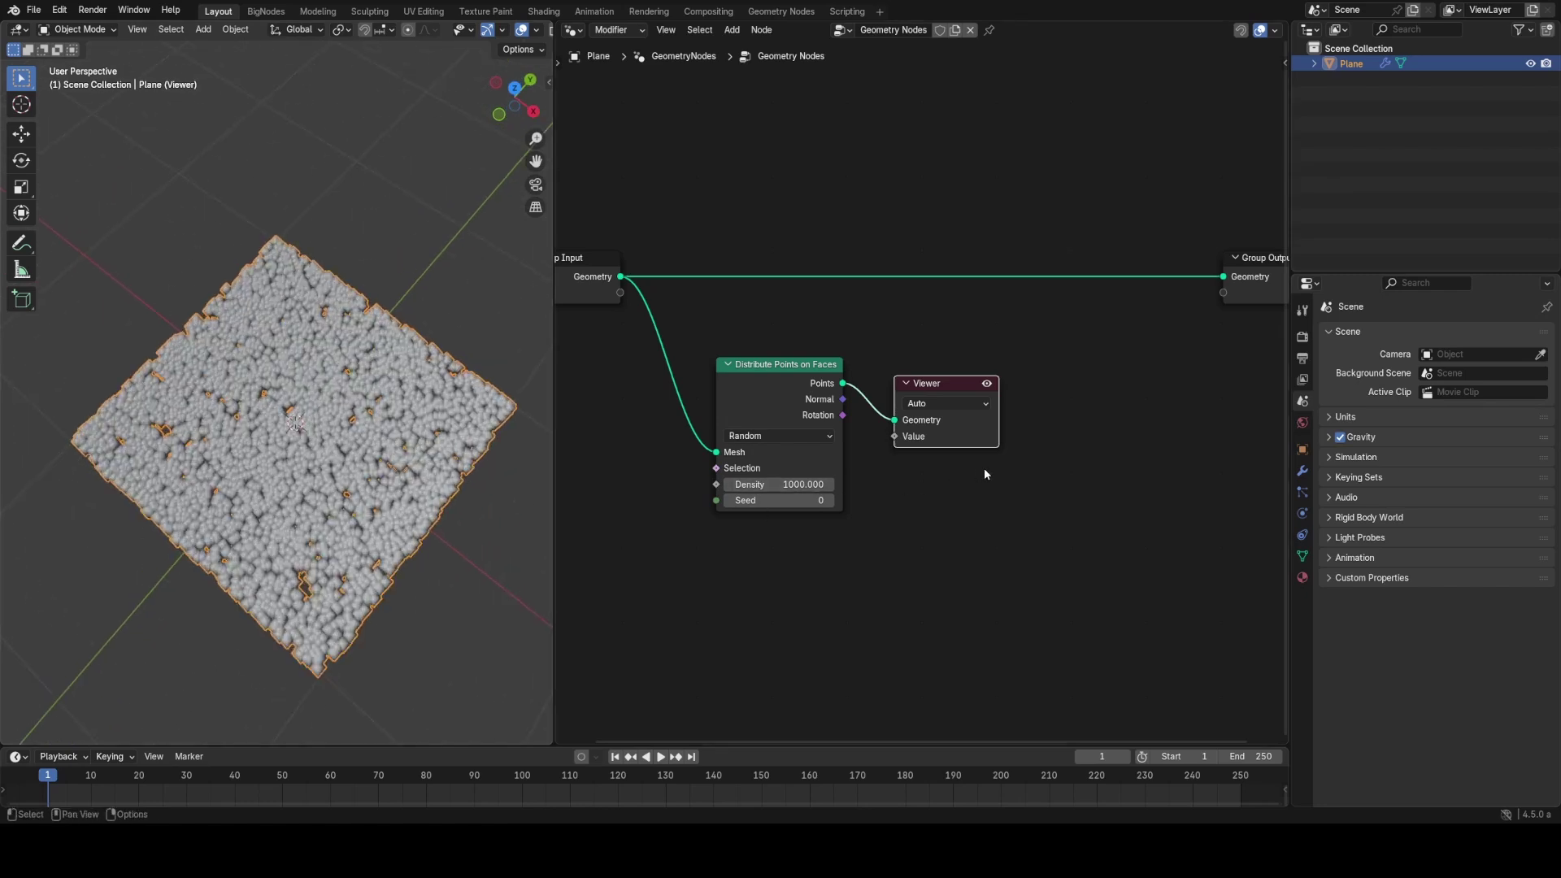
scroll(968, 464, "down", 3)
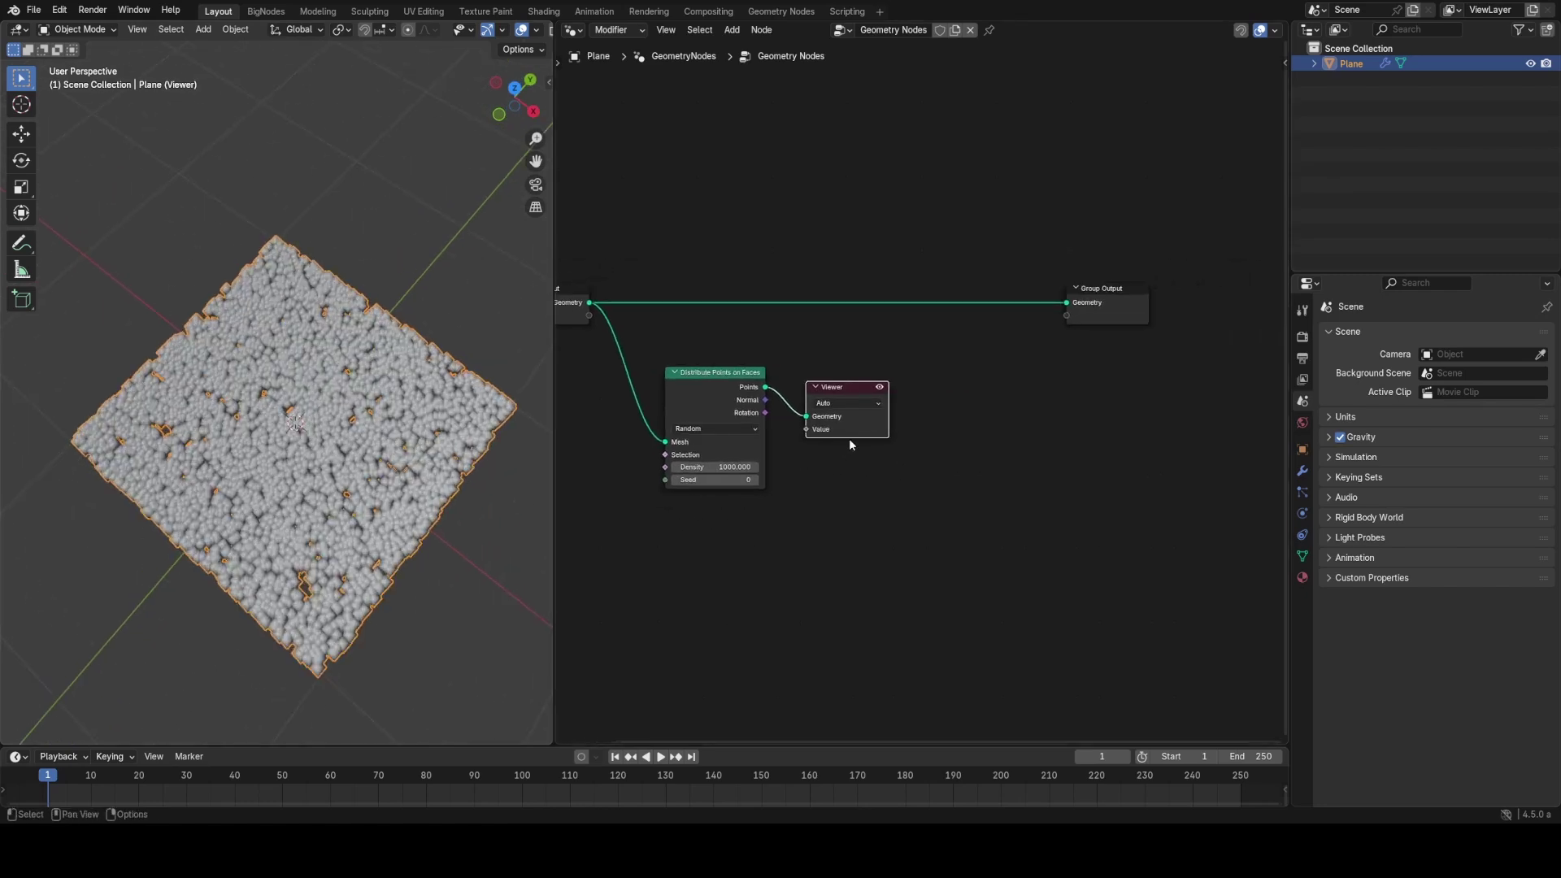
left_click_drag(850, 440, 992, 413)
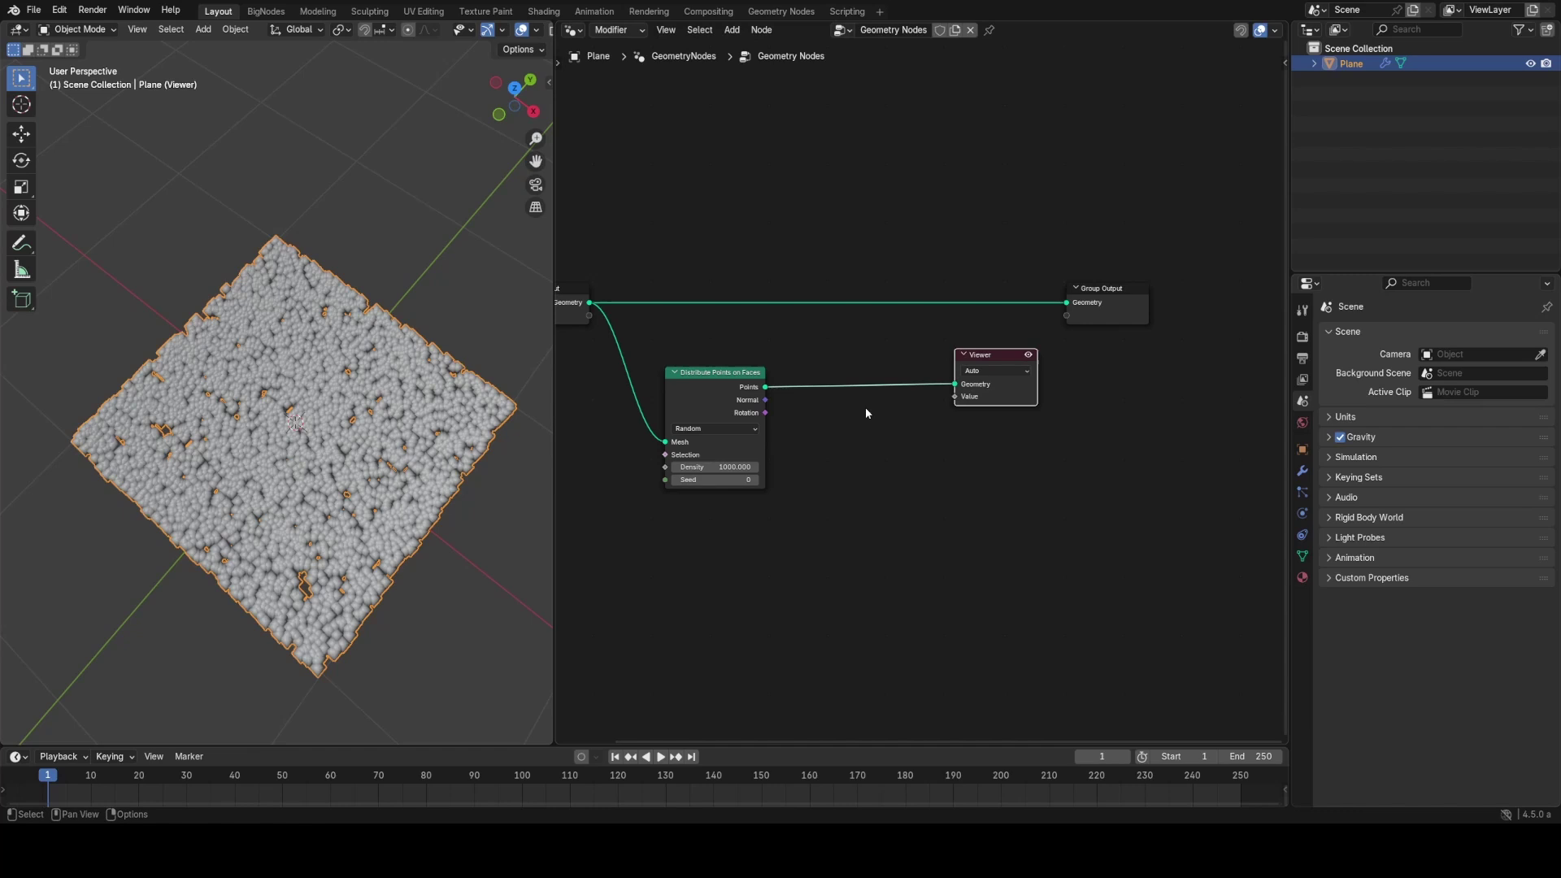
Step: Add a second mesh plane and raise it 1 m along Z above the first one
middle_click_drag(352, 480, 301, 382)
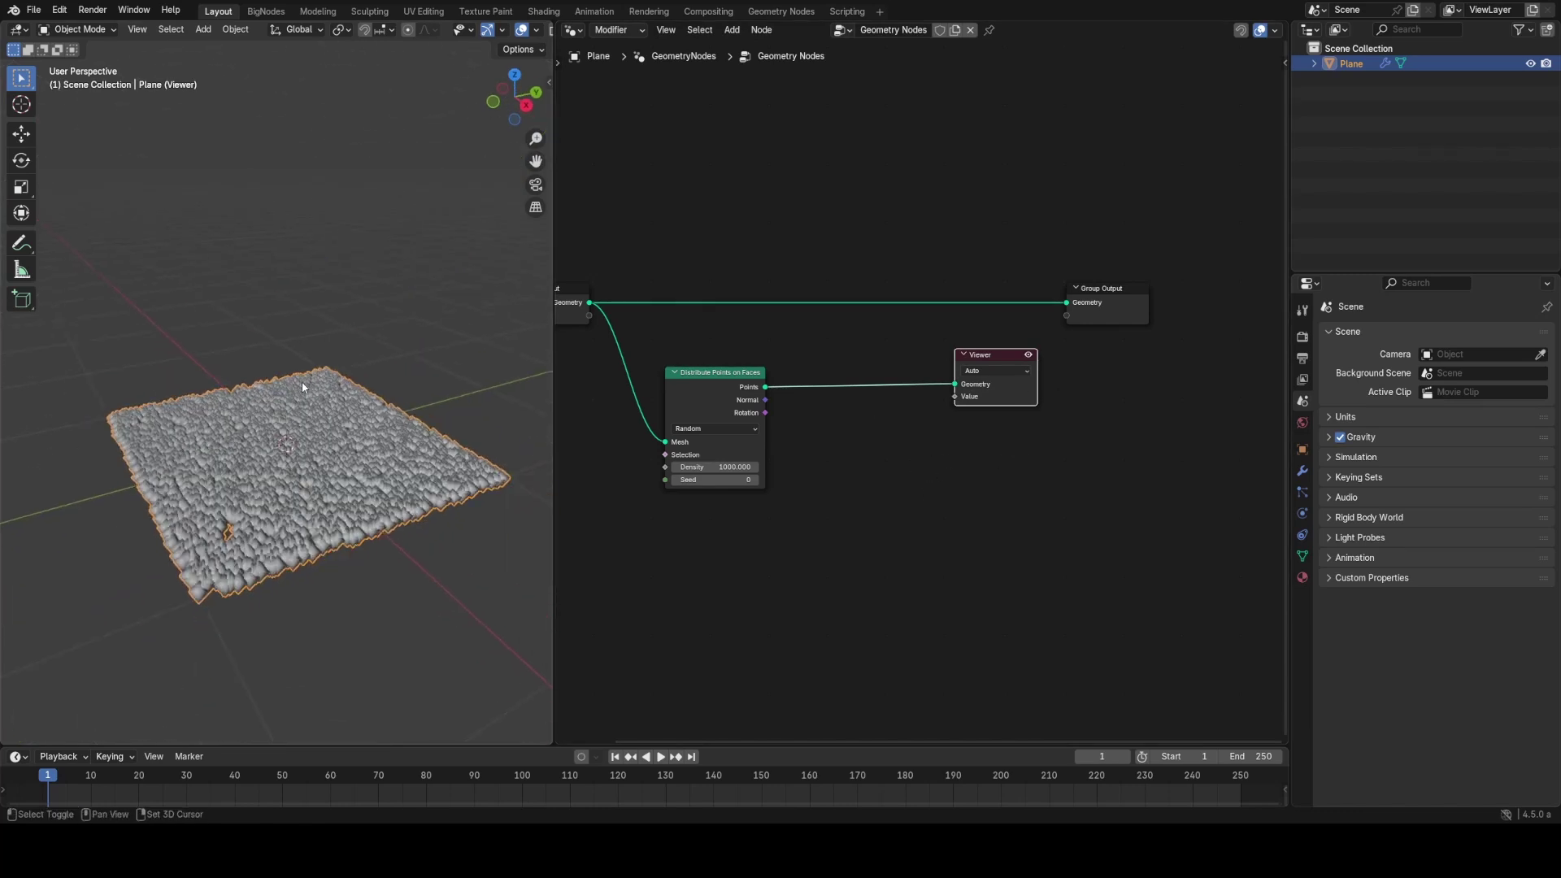
key("shift+a")
mouse_move(290, 402)
left_click(363, 404)
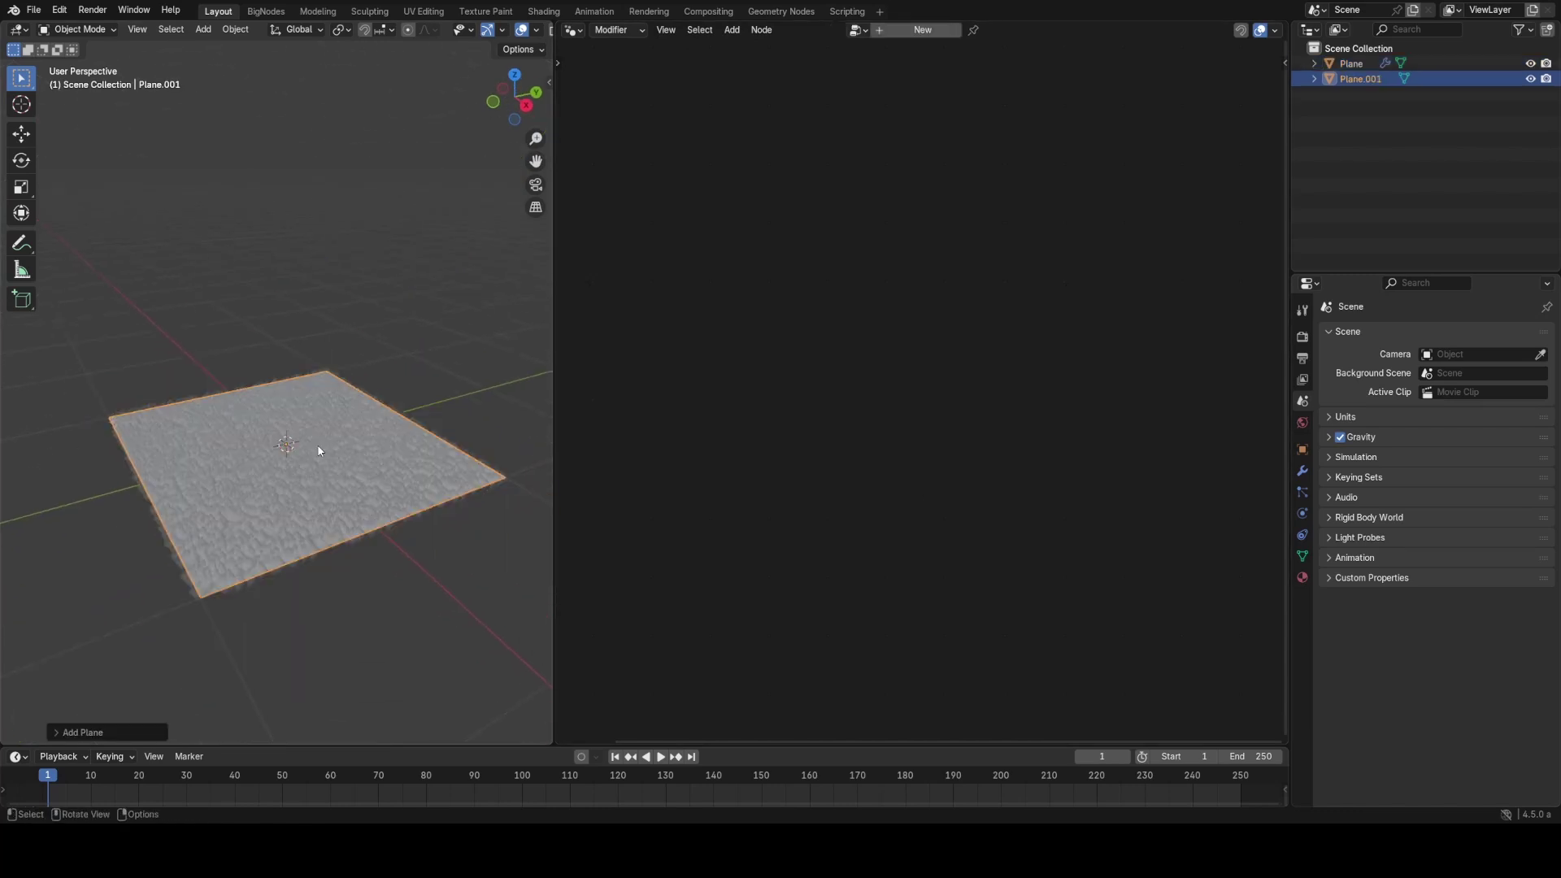
key("g")
key("z")
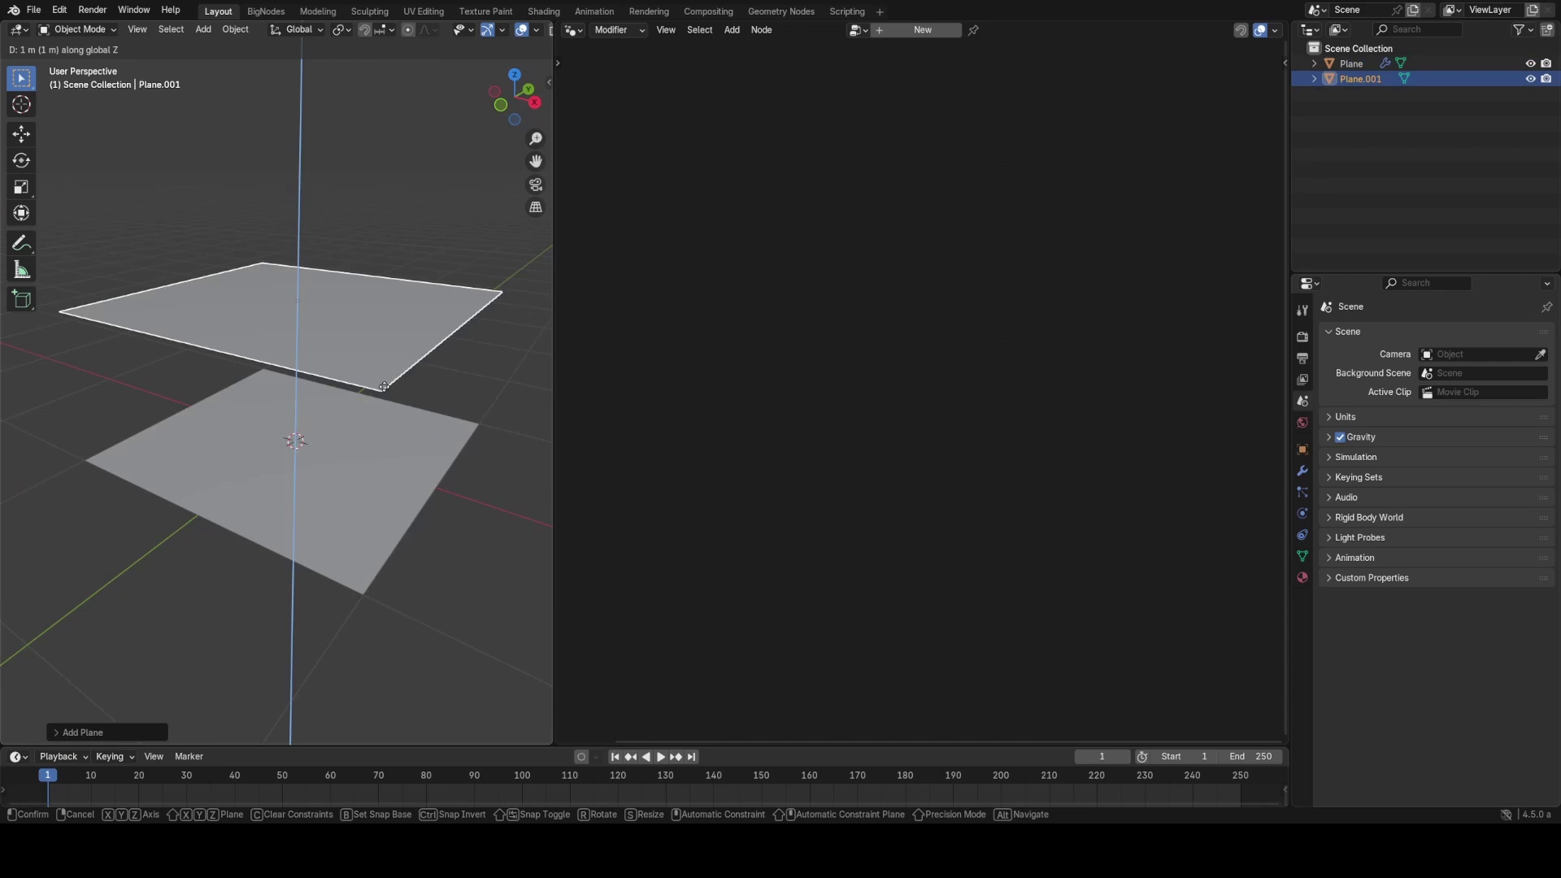
left_click(373, 280)
Step: In Edit Mode, rotate the second plane's mesh 90 degrees around the Y axis so it stands upright
middle_click_drag(370, 342, 407, 377)
scroll(428, 408, "down", 3)
key("Tab")
key("r")
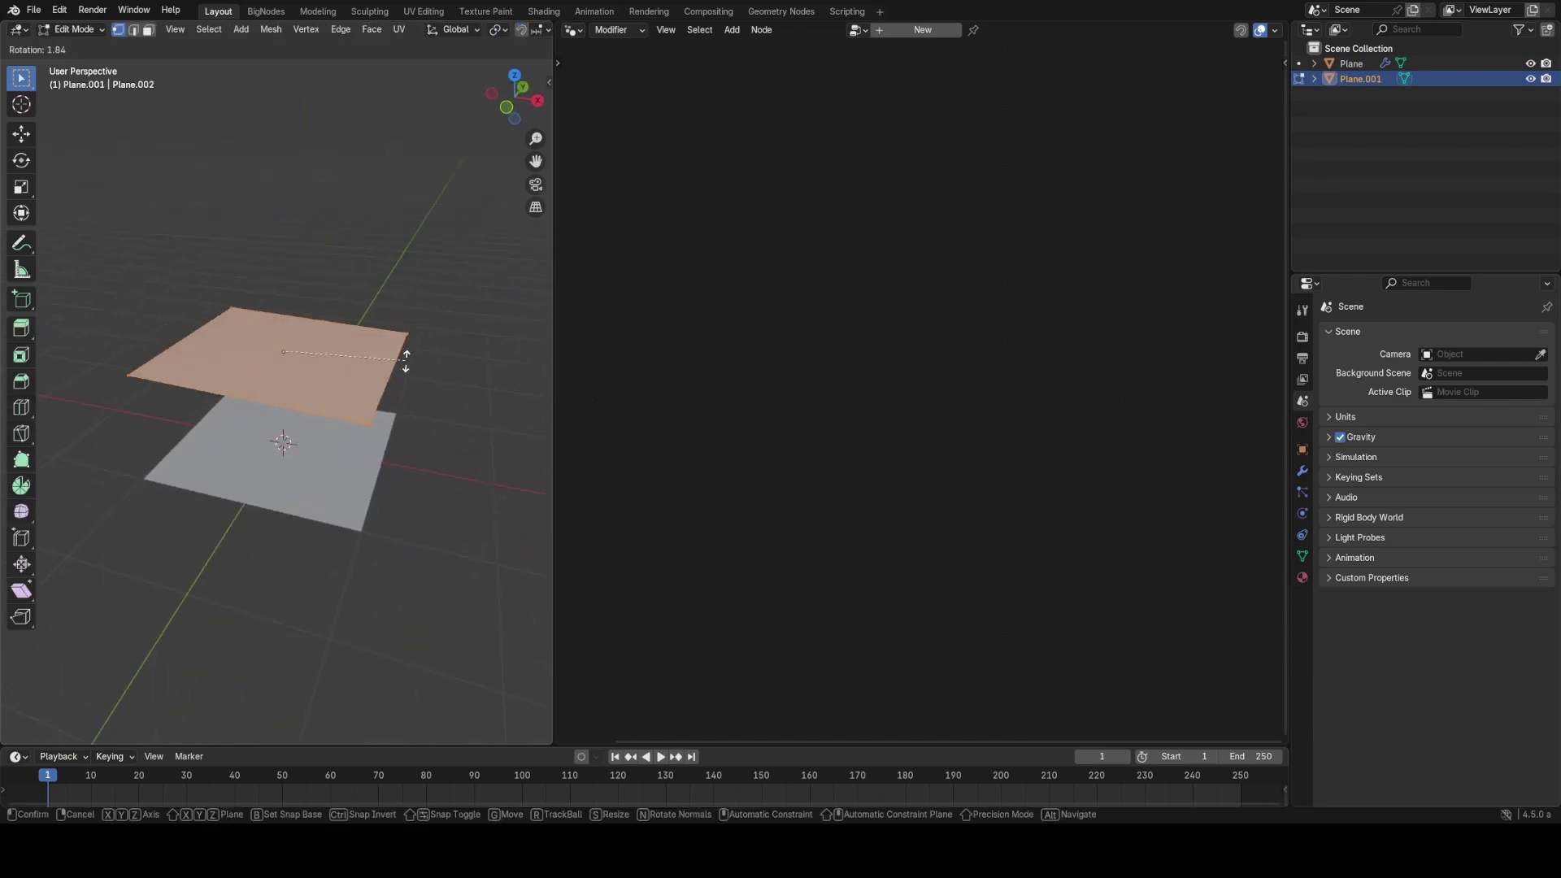
key("y")
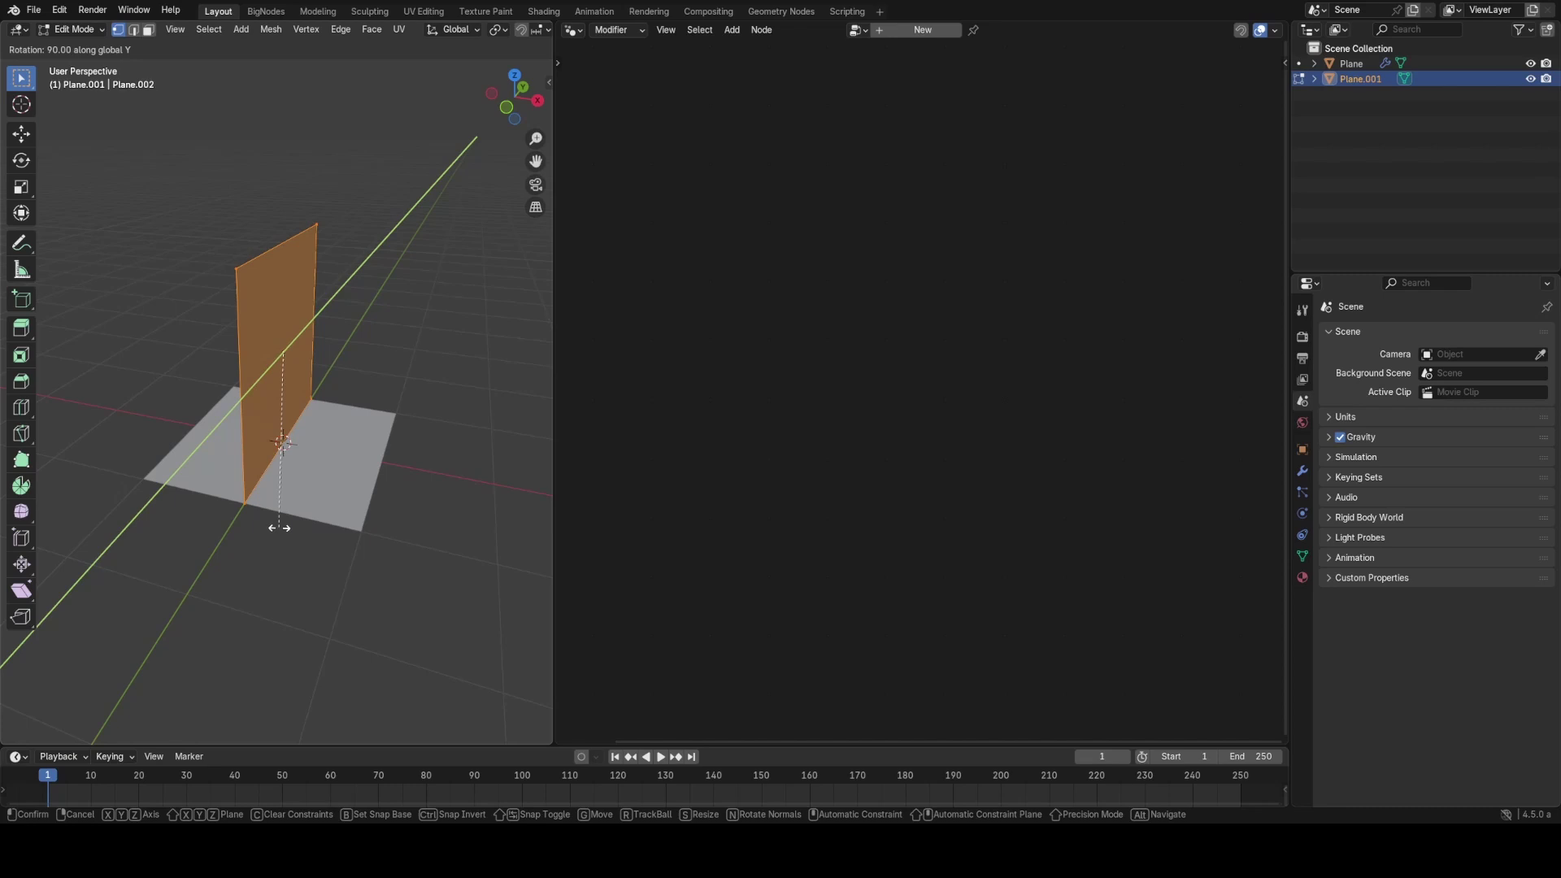
left_click(285, 523)
Step: Scale the upright plane's mesh down along Y into a narrow blade-like strip
middle_click_drag(286, 522, 252, 495)
key("s")
key("x")
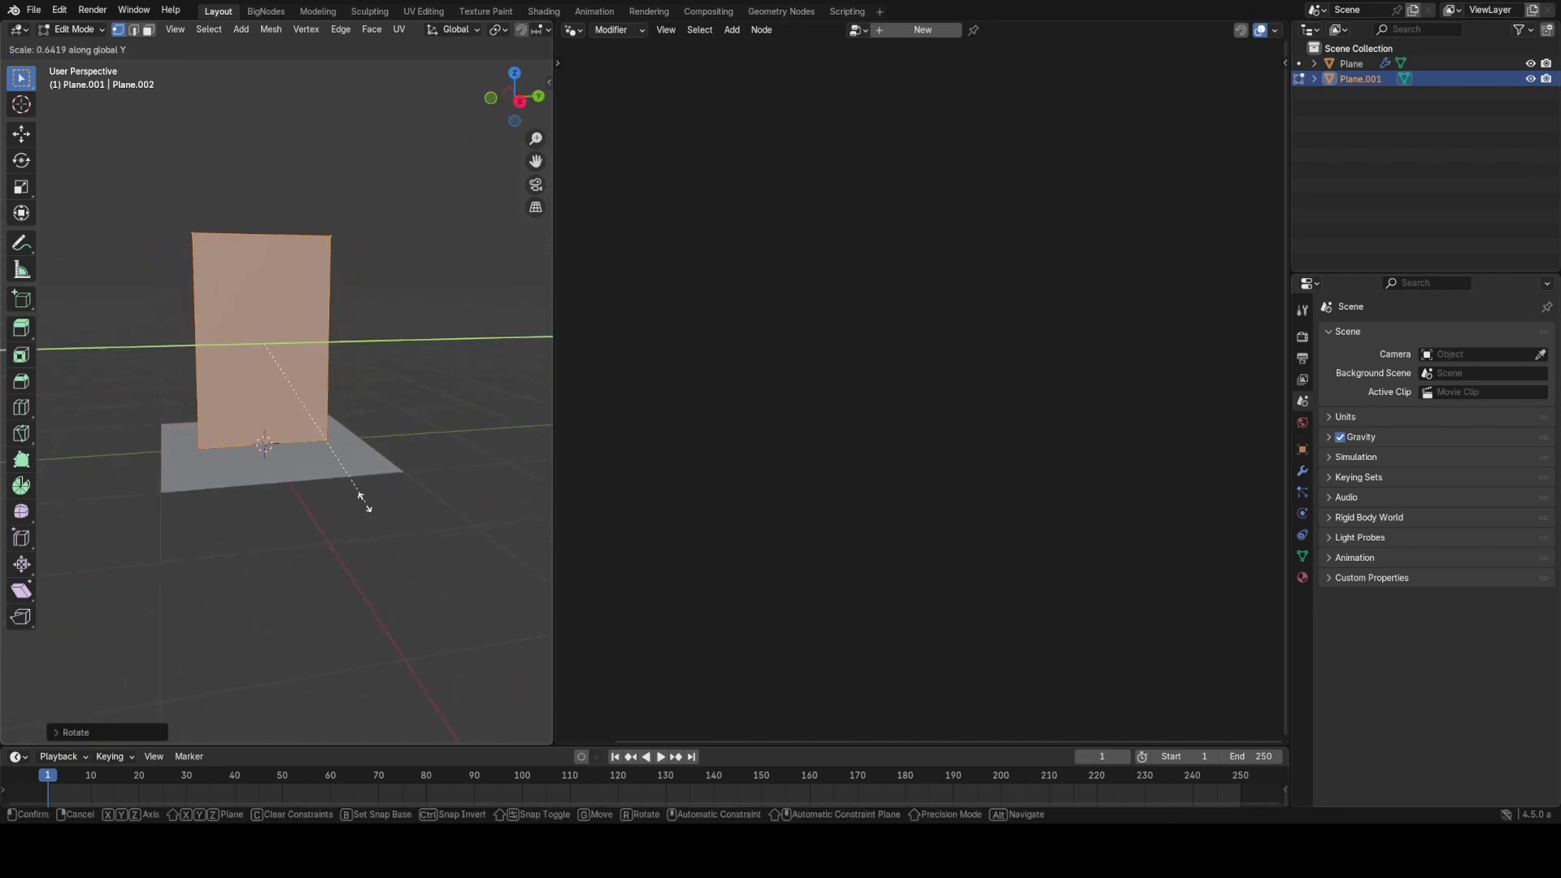
left_click(277, 381)
middle_click_drag(277, 381, 239, 413)
scroll(347, 537, "up", 3)
Step: Move the strip's mesh up along Z so it sits well above the ground plane
key("g")
key("z")
left_click(345, 423)
middle_click_drag(333, 561, 325, 423)
scroll(250, 471, "down", 2)
scroll(310, 439, "up", 1)
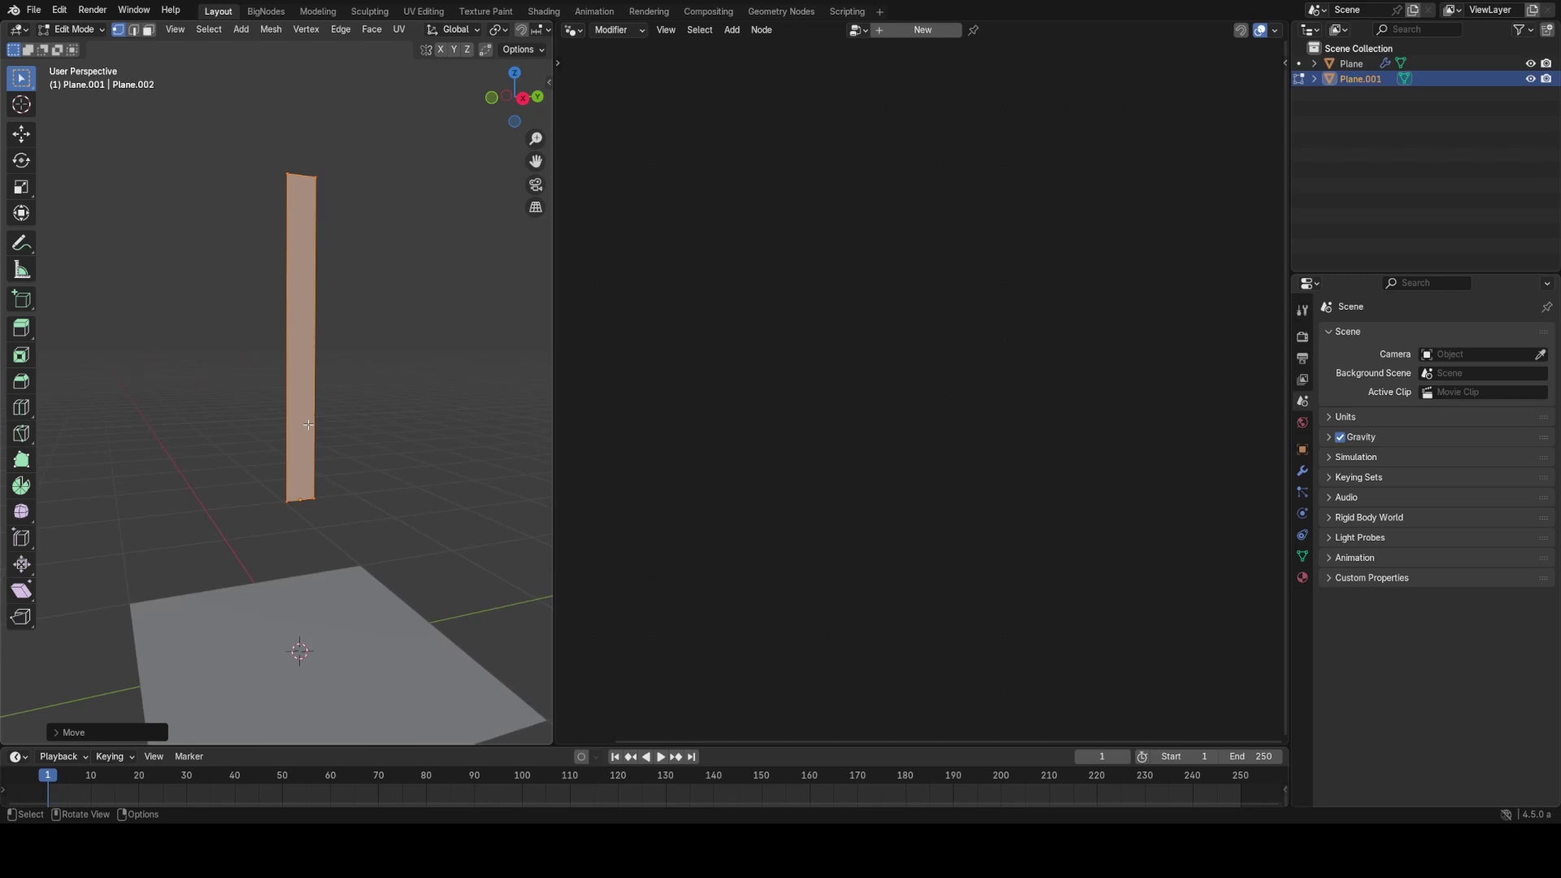
Step: Add five evenly spaced horizontal loop cuts along the strip's height
key("ctrl+r")
scroll(324, 367, "up", 2)
left_click(323, 366)
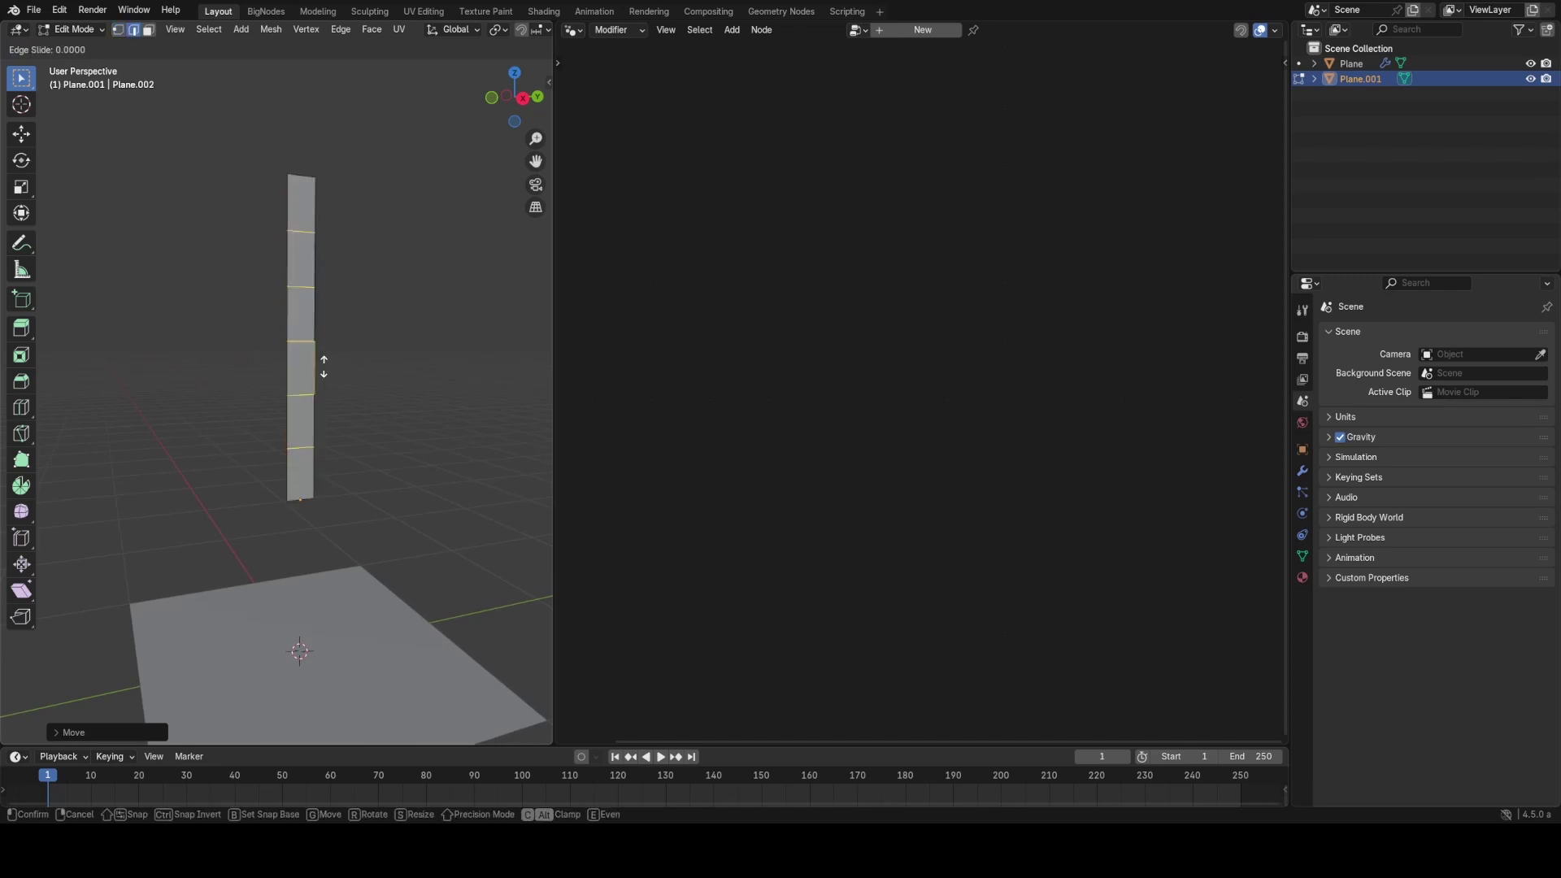
right_click(324, 367)
middle_click_drag(219, 367, 326, 312)
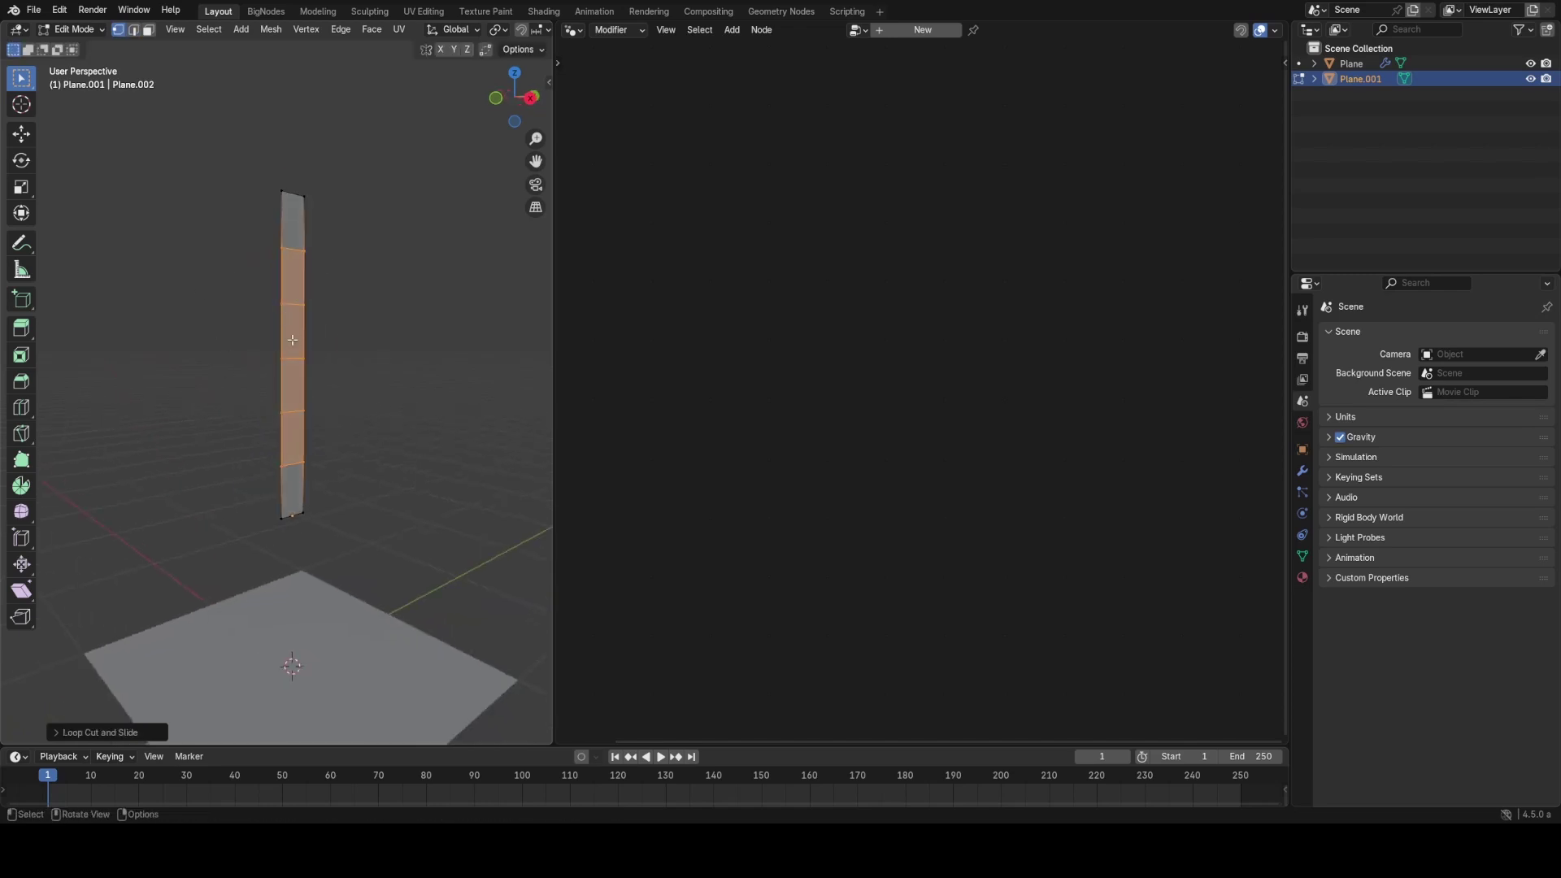
Step: Leave Edit Mode and add a Simple Deform modifier in Taper mode to the blade strip
left_click(1302, 470)
key("Tab")
middle_click_drag(342, 434, 274, 374)
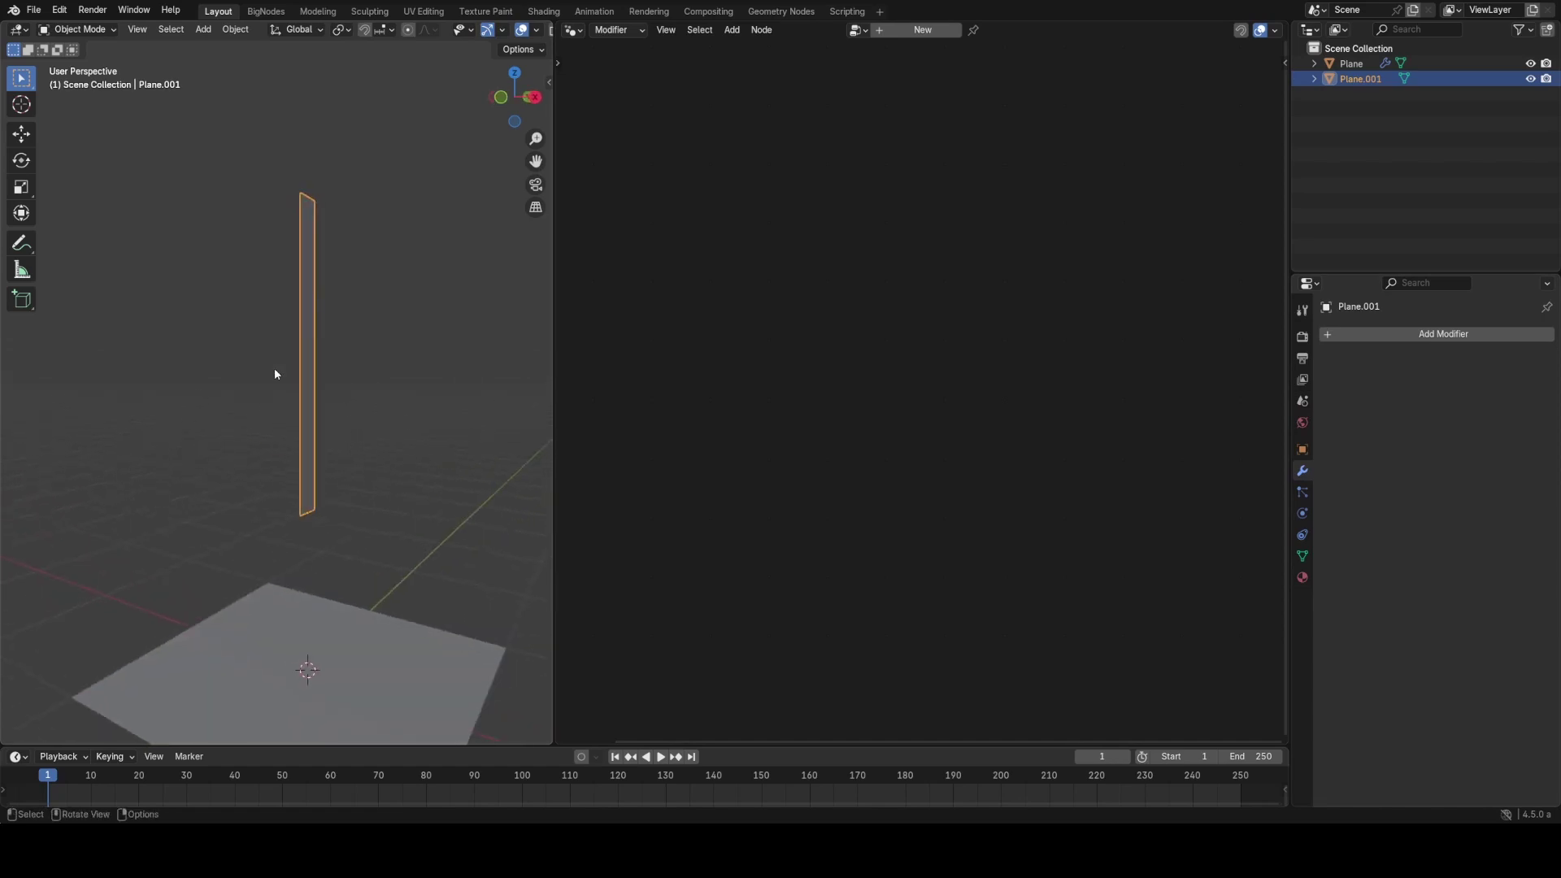
left_click(1360, 334)
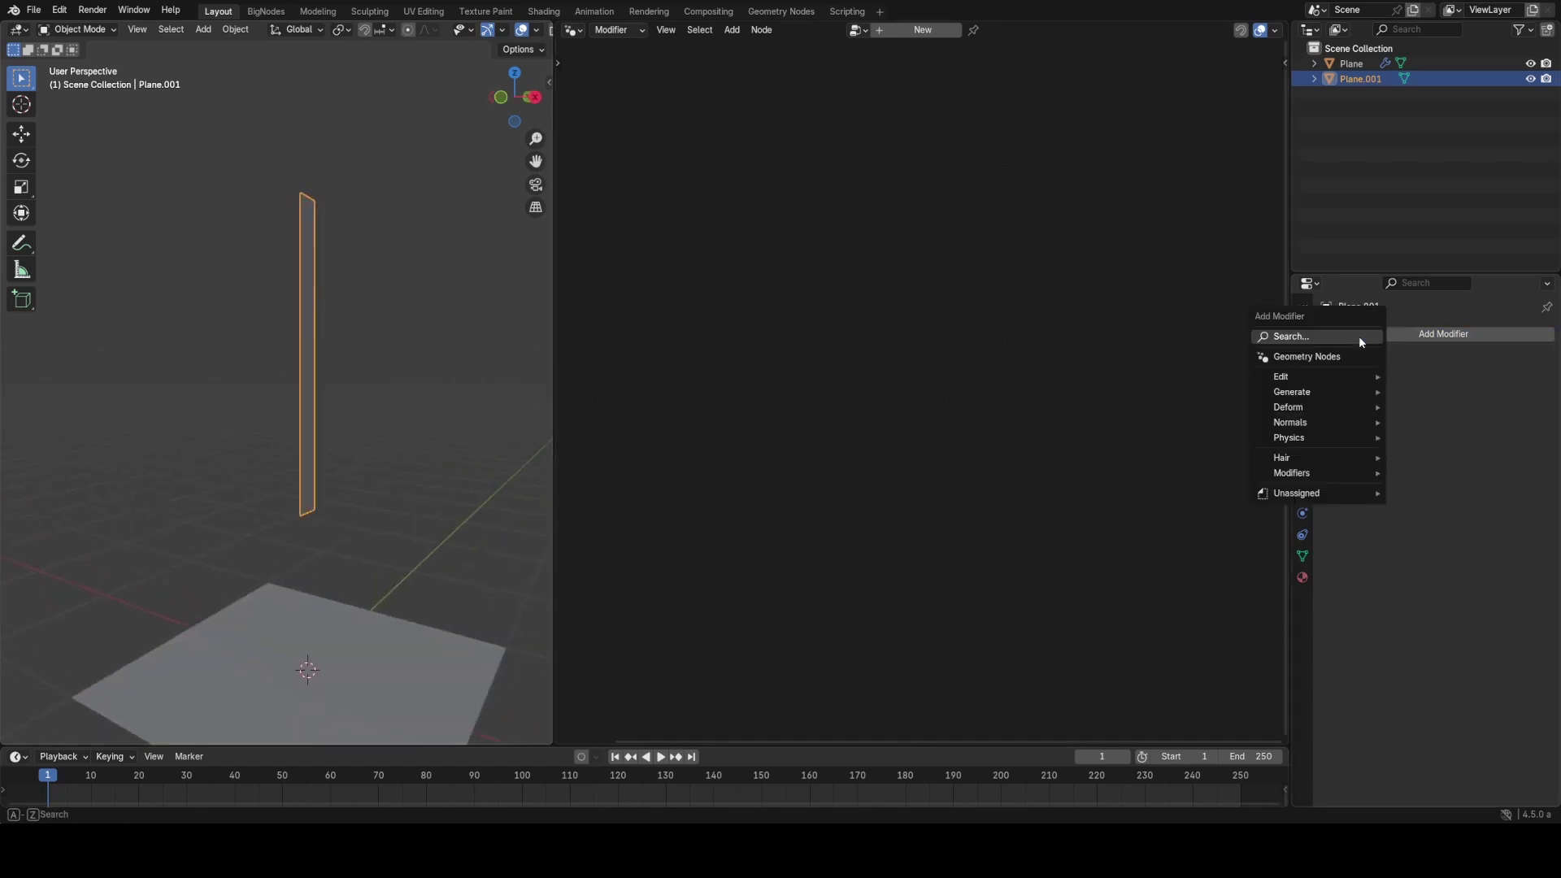
type("sim")
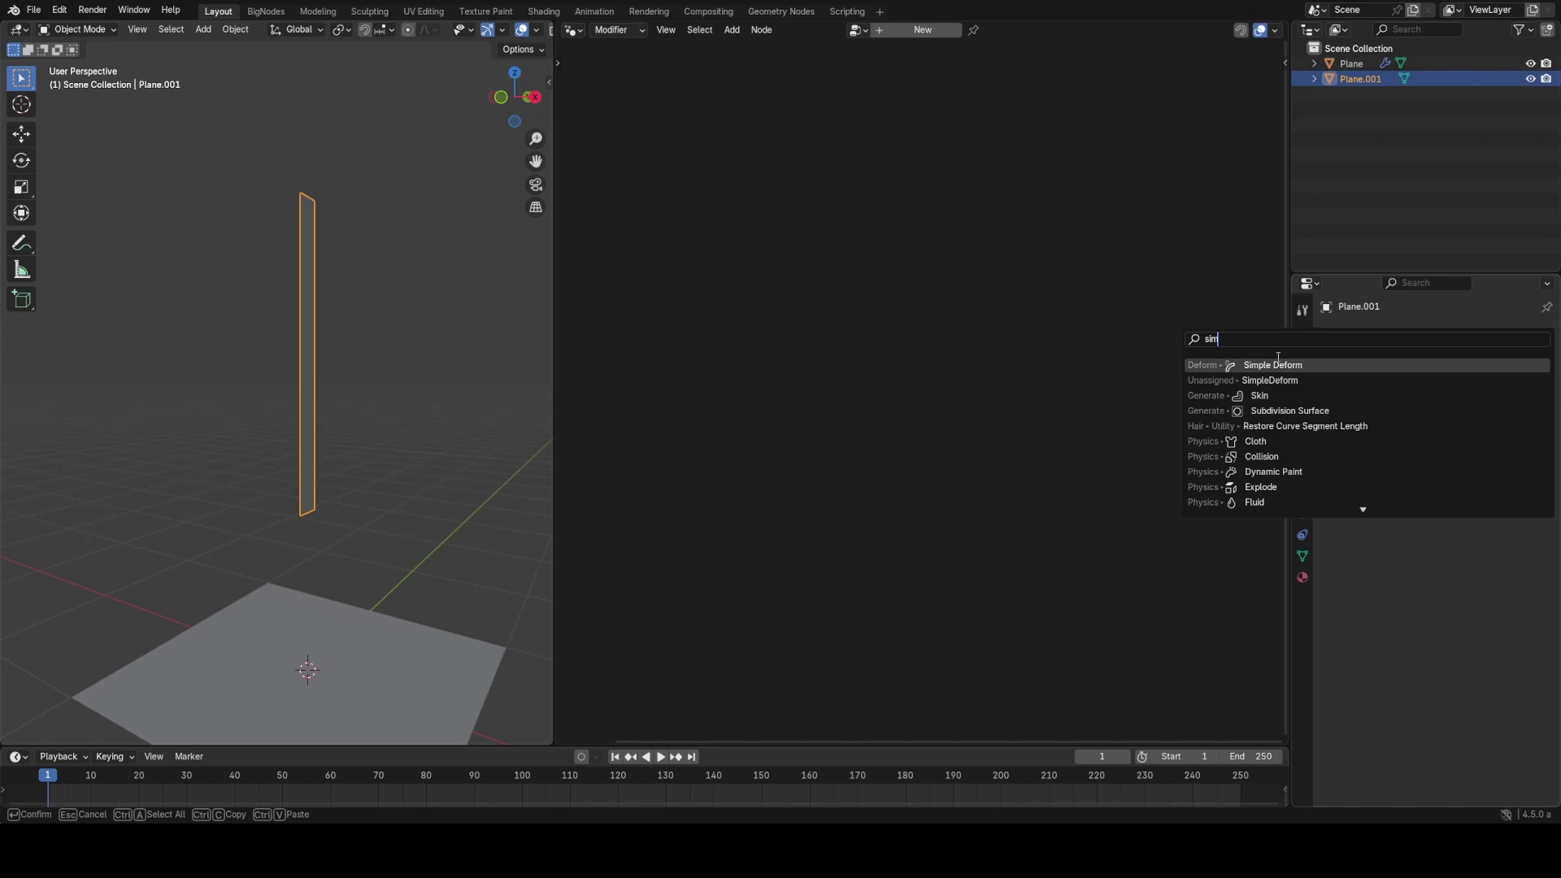
left_click(1260, 365)
left_click(1476, 382)
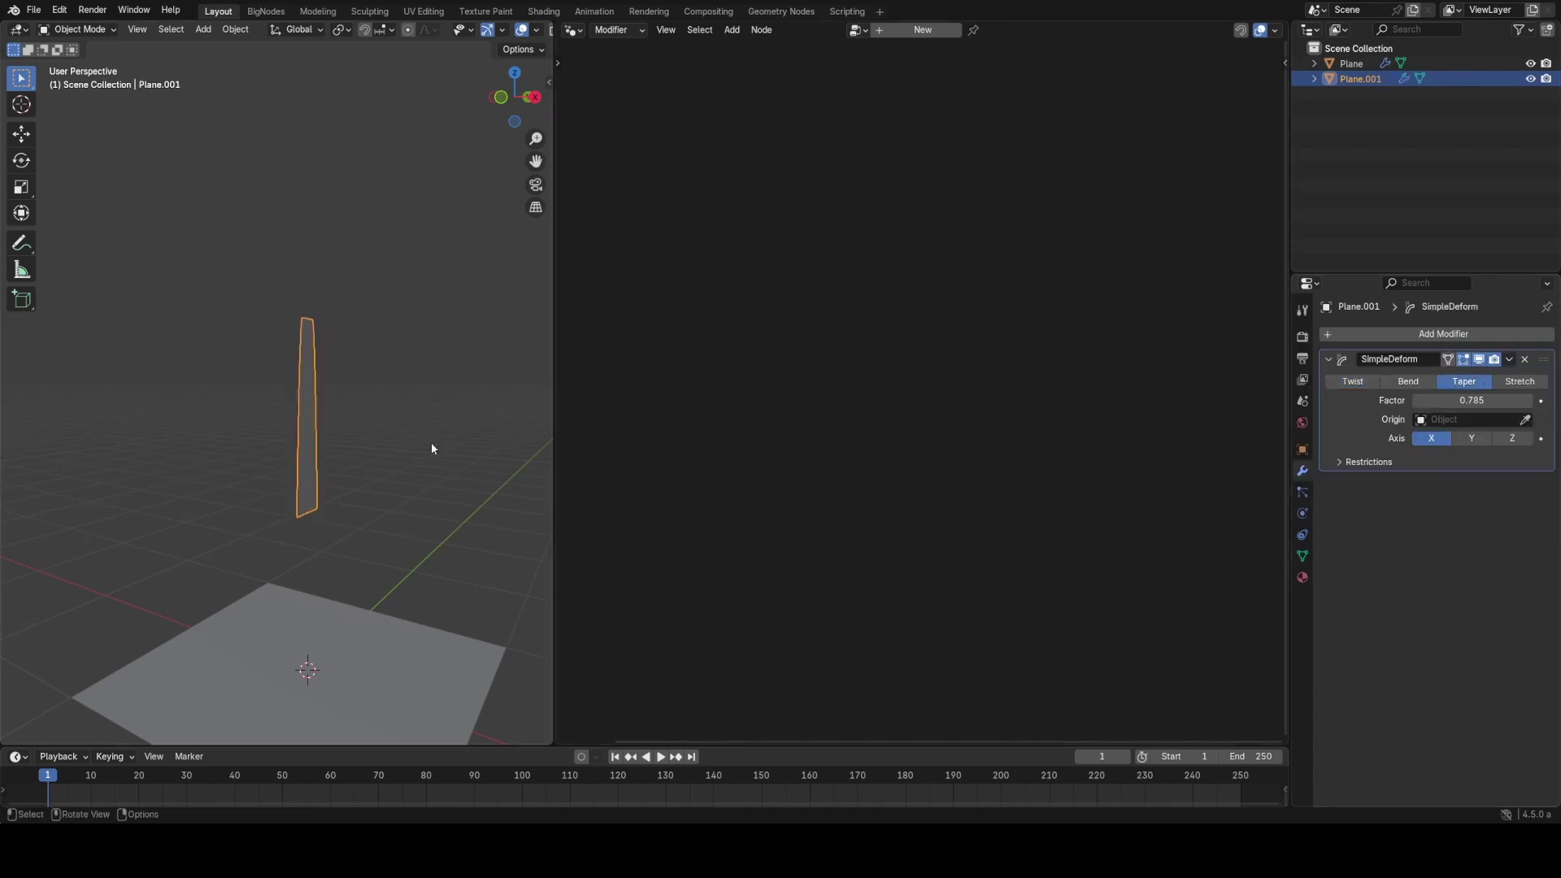
Step: Taper the blade to a point at its upper end along the Z axis with a factor of -0.950
middle_click_drag(432, 449, 496, 447)
left_click(1512, 438)
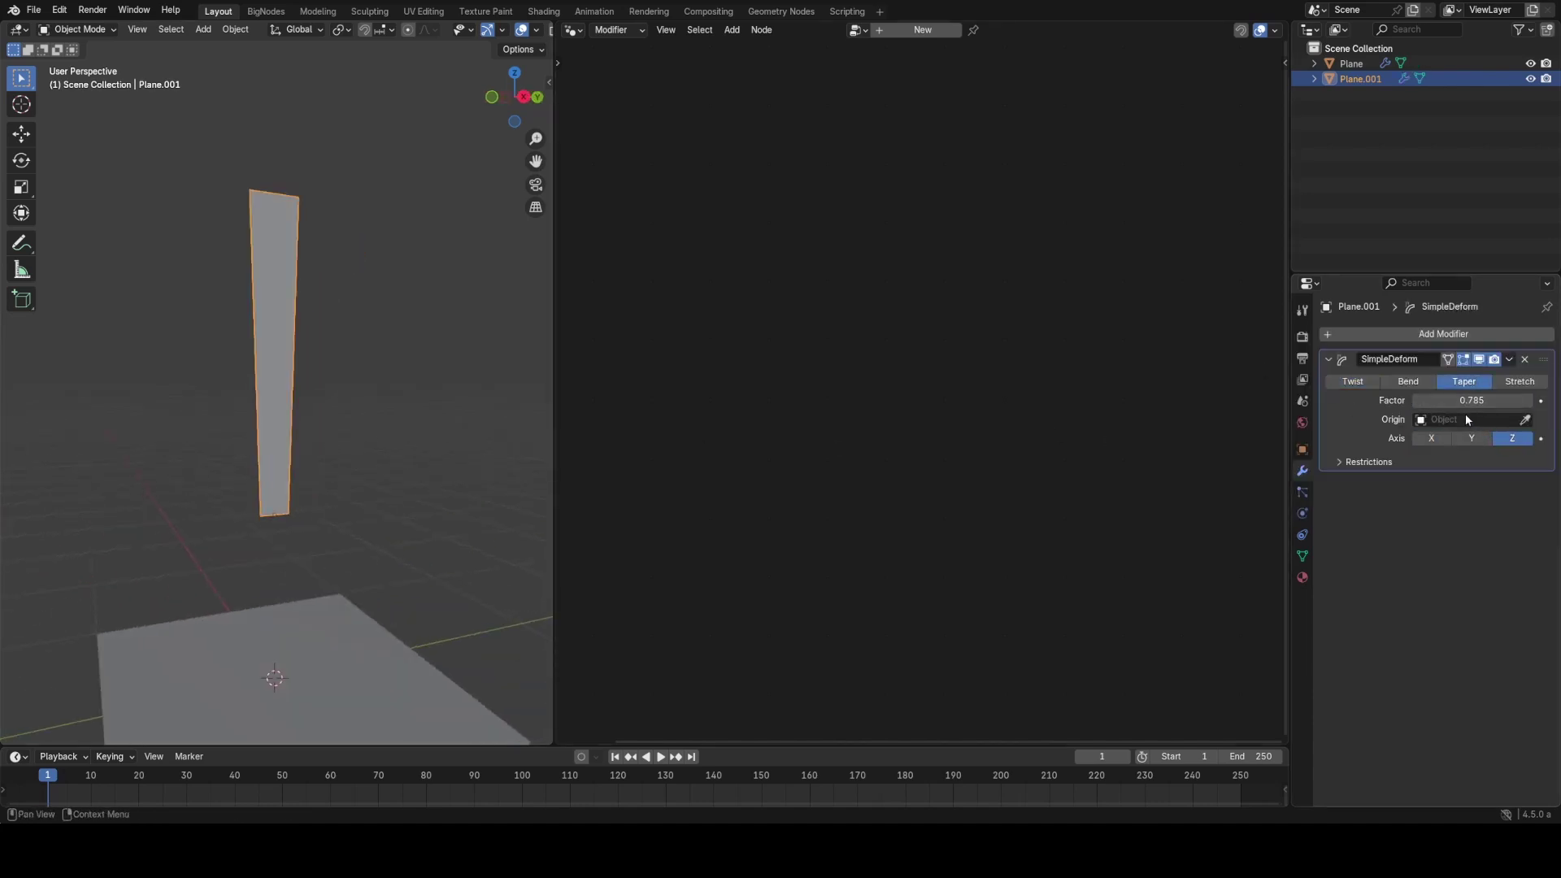
left_click_drag(1472, 400, 1439, 400)
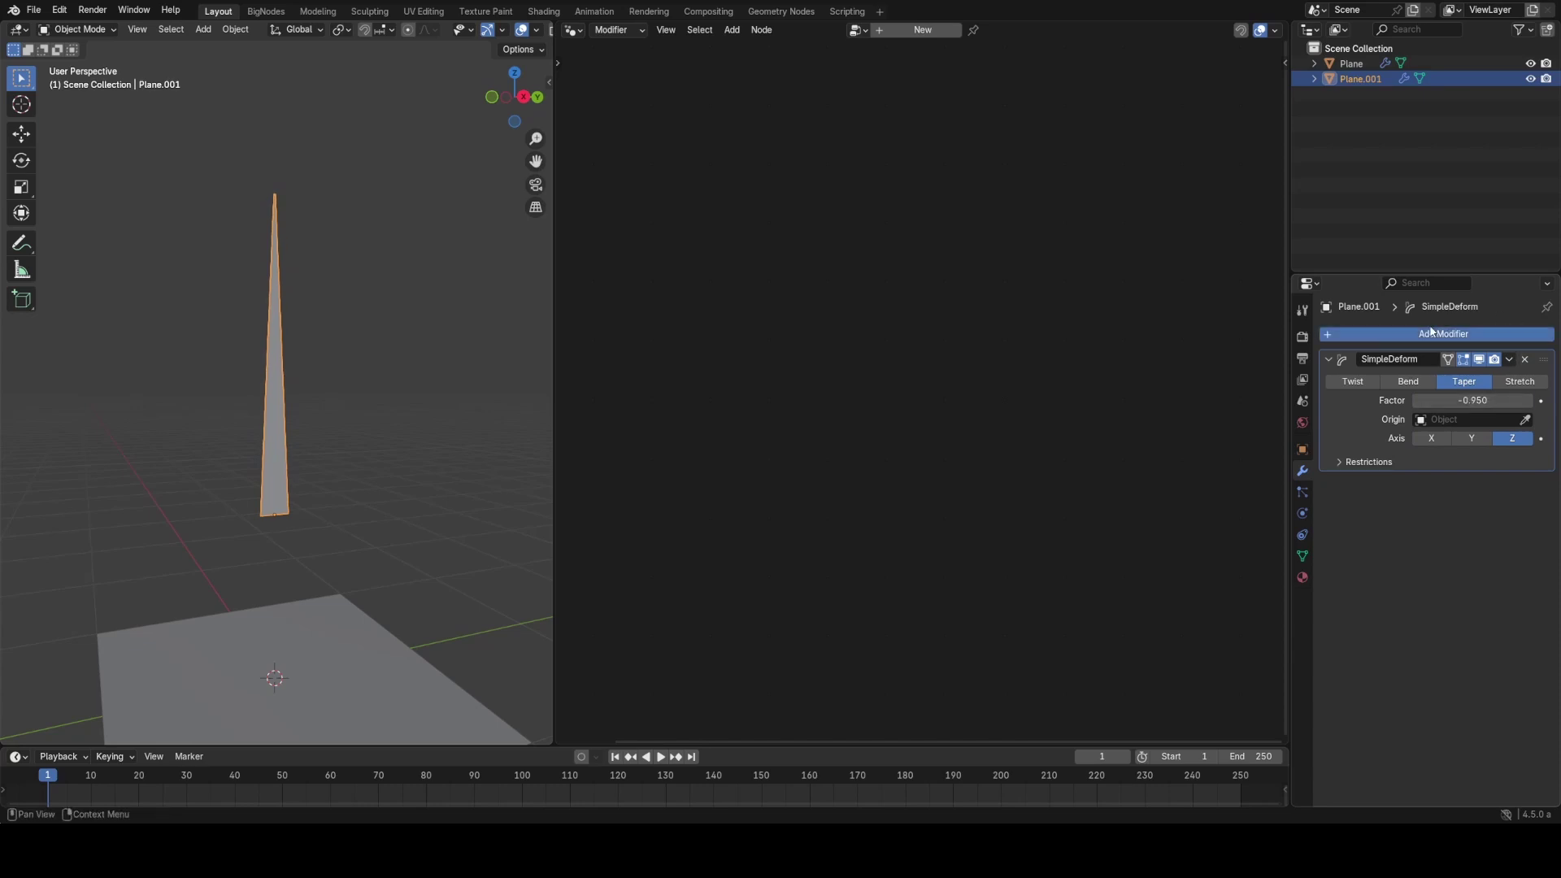
Step: Add a second Simple Deform modifier that bends the blade on the Y axis with an angle of -114°
left_click(1406, 334)
type("sim")
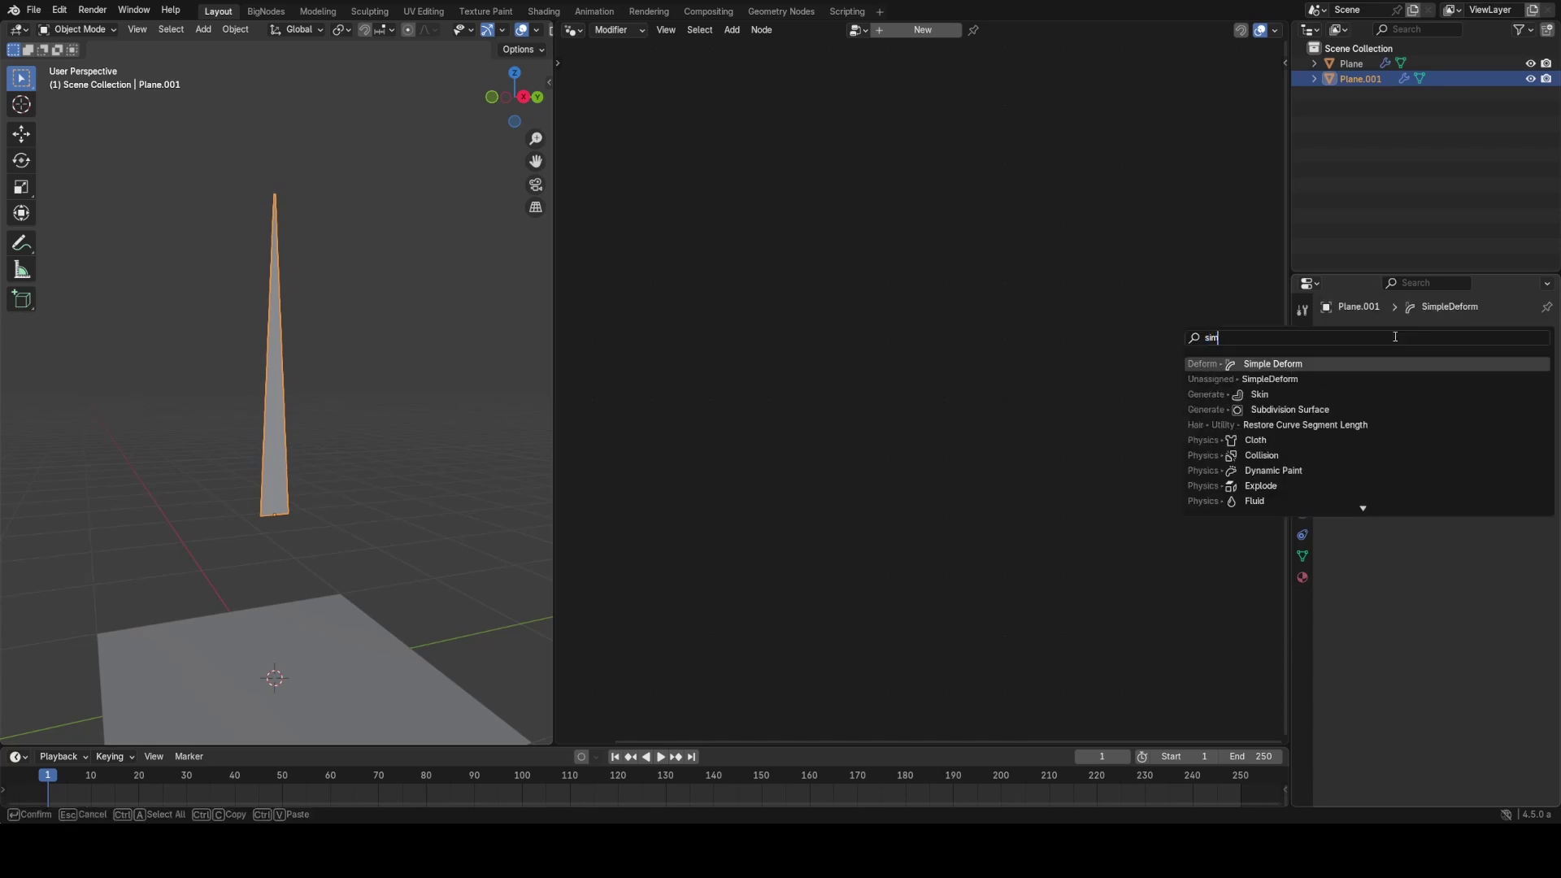
left_click(1281, 363)
left_click(1412, 504)
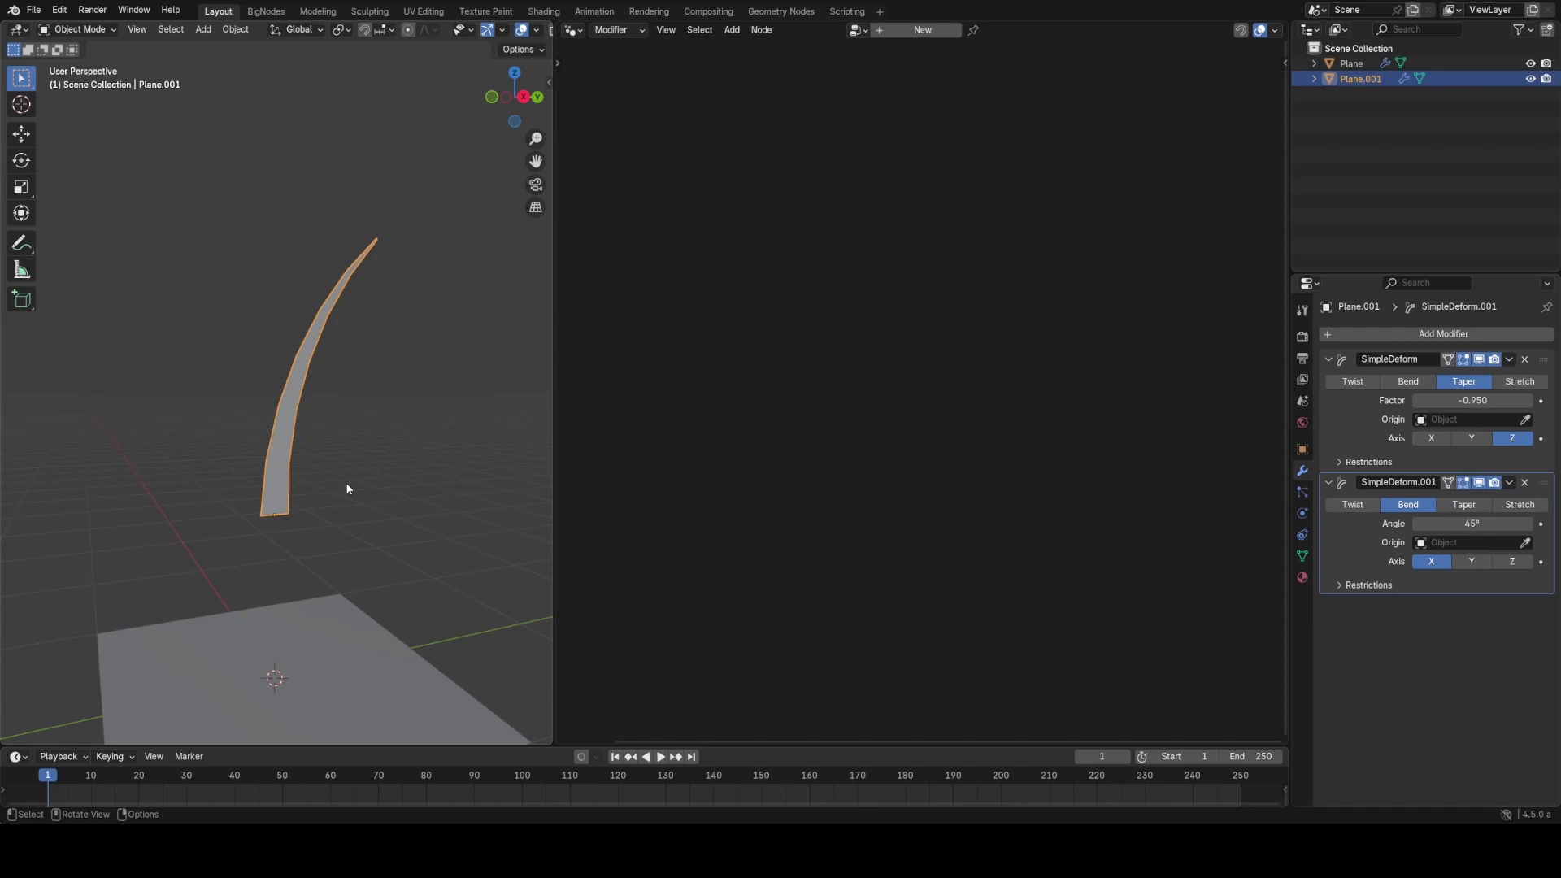
left_click(1473, 561)
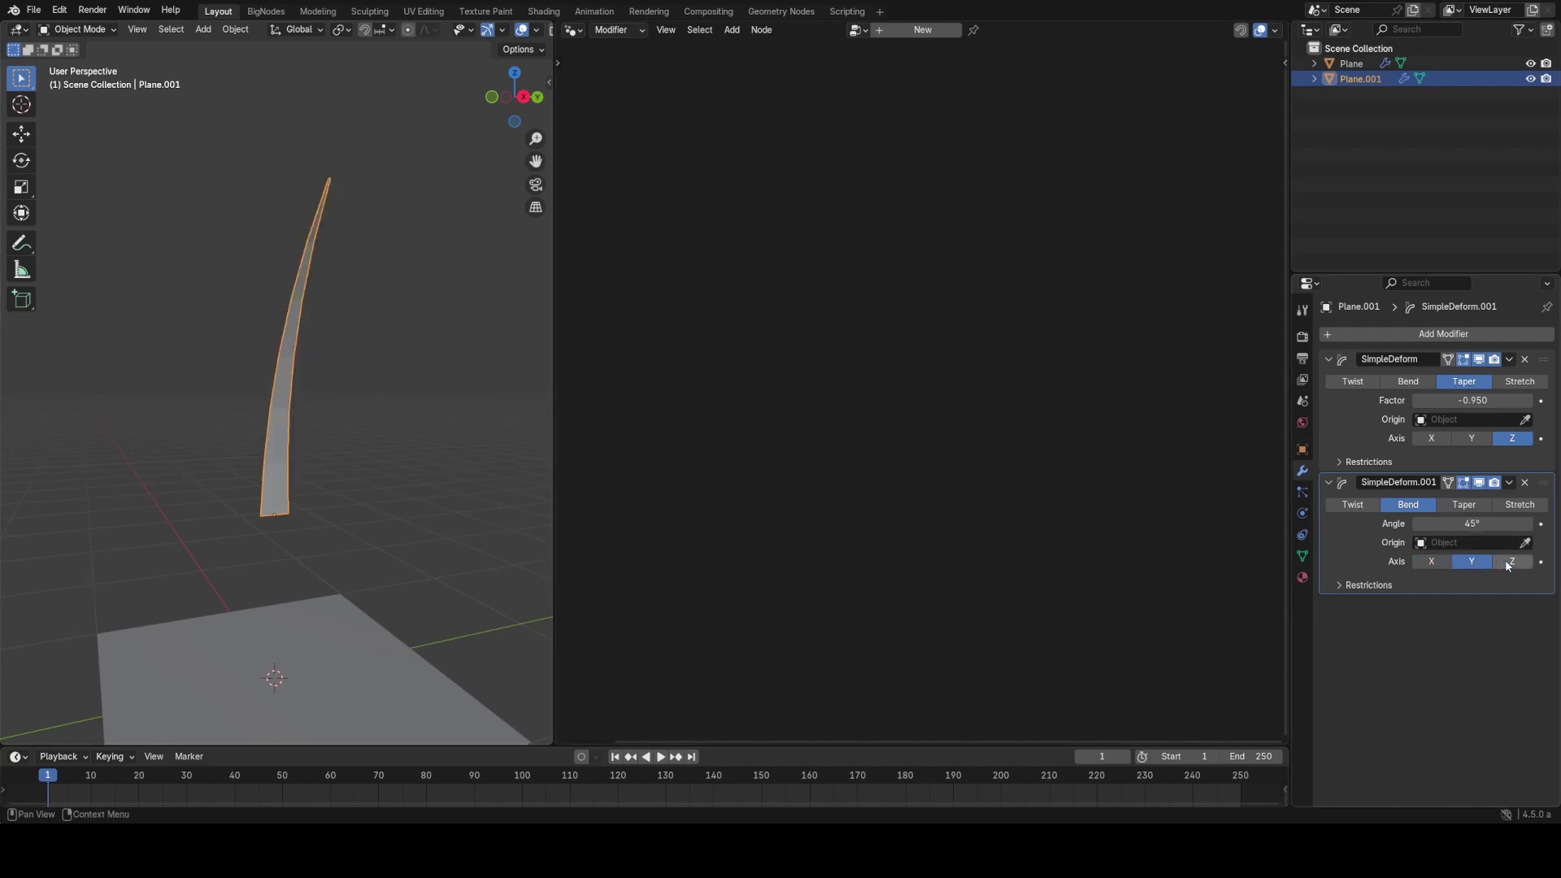
middle_click_drag(390, 520, 496, 533)
mouse_move(1488, 523)
left_mouse_down()
mouse_move(1430, 523)
mouse_move(1473, 524)
left_mouse_up()
Step: Duplicate the bent blade in place and rotate the copy around the Z axis to fan it away from the original
middle_click_drag(441, 505, 295, 556)
scroll(305, 532, "up", 1)
key("shift+d")
right_click(373, 447)
key("r")
key("z")
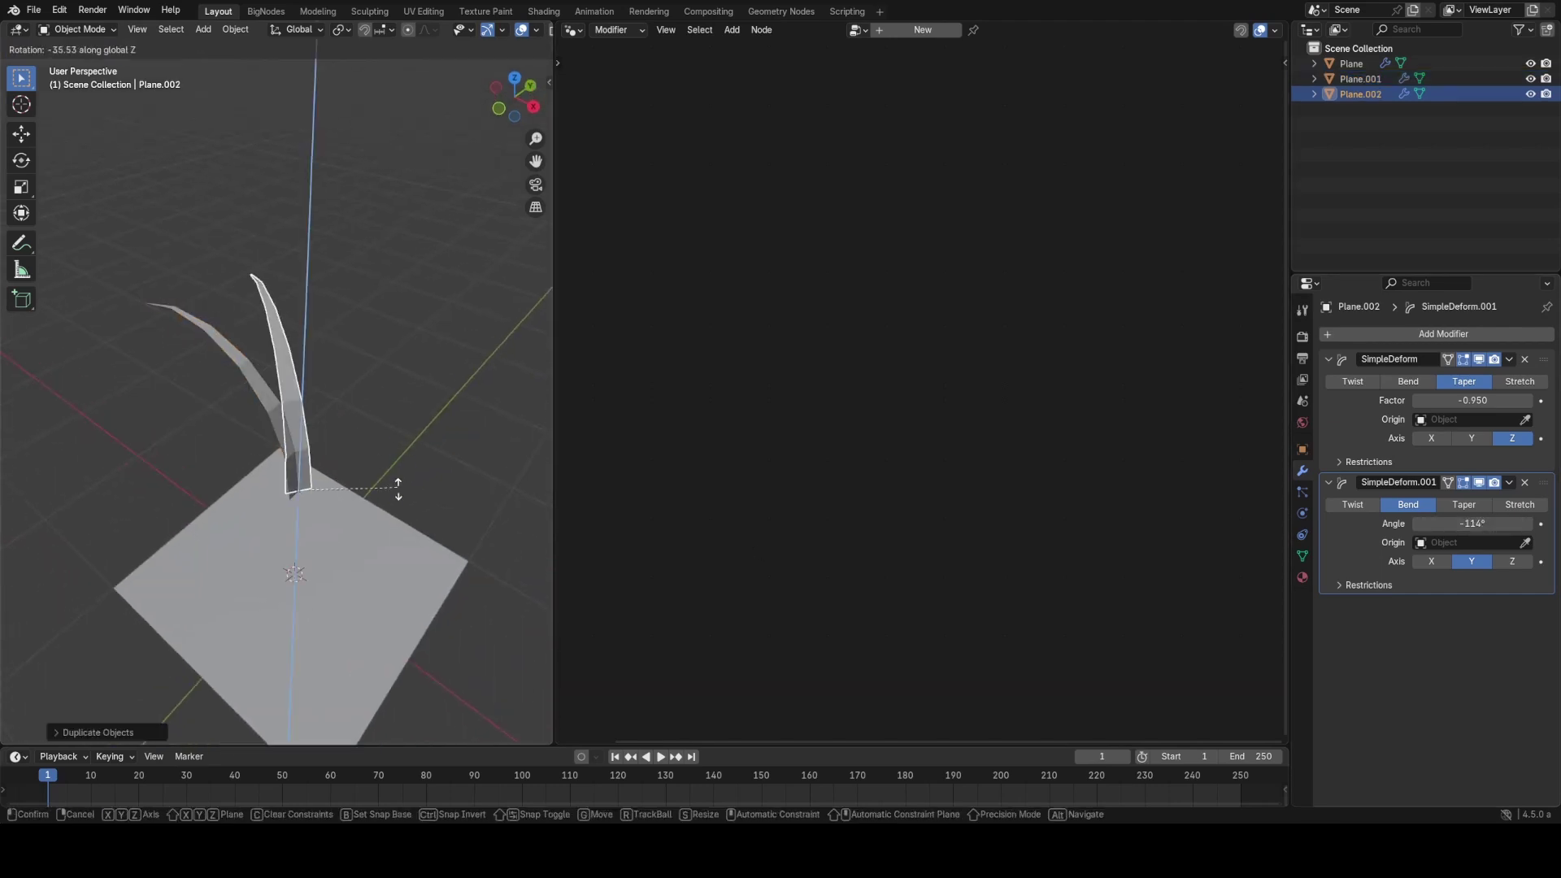
left_click(398, 512)
Step: Duplicate both blades in place and rotate the copies around Z so they lean to the opposite side
mouse_move(346, 454)
middle_mouse_down("shift")
mouse_move(368, 467)
mouse_move(320, 451)
middle_mouse_up("shift")
left_click(290, 408, "shift")
key("shift+d")
right_click(328, 464)
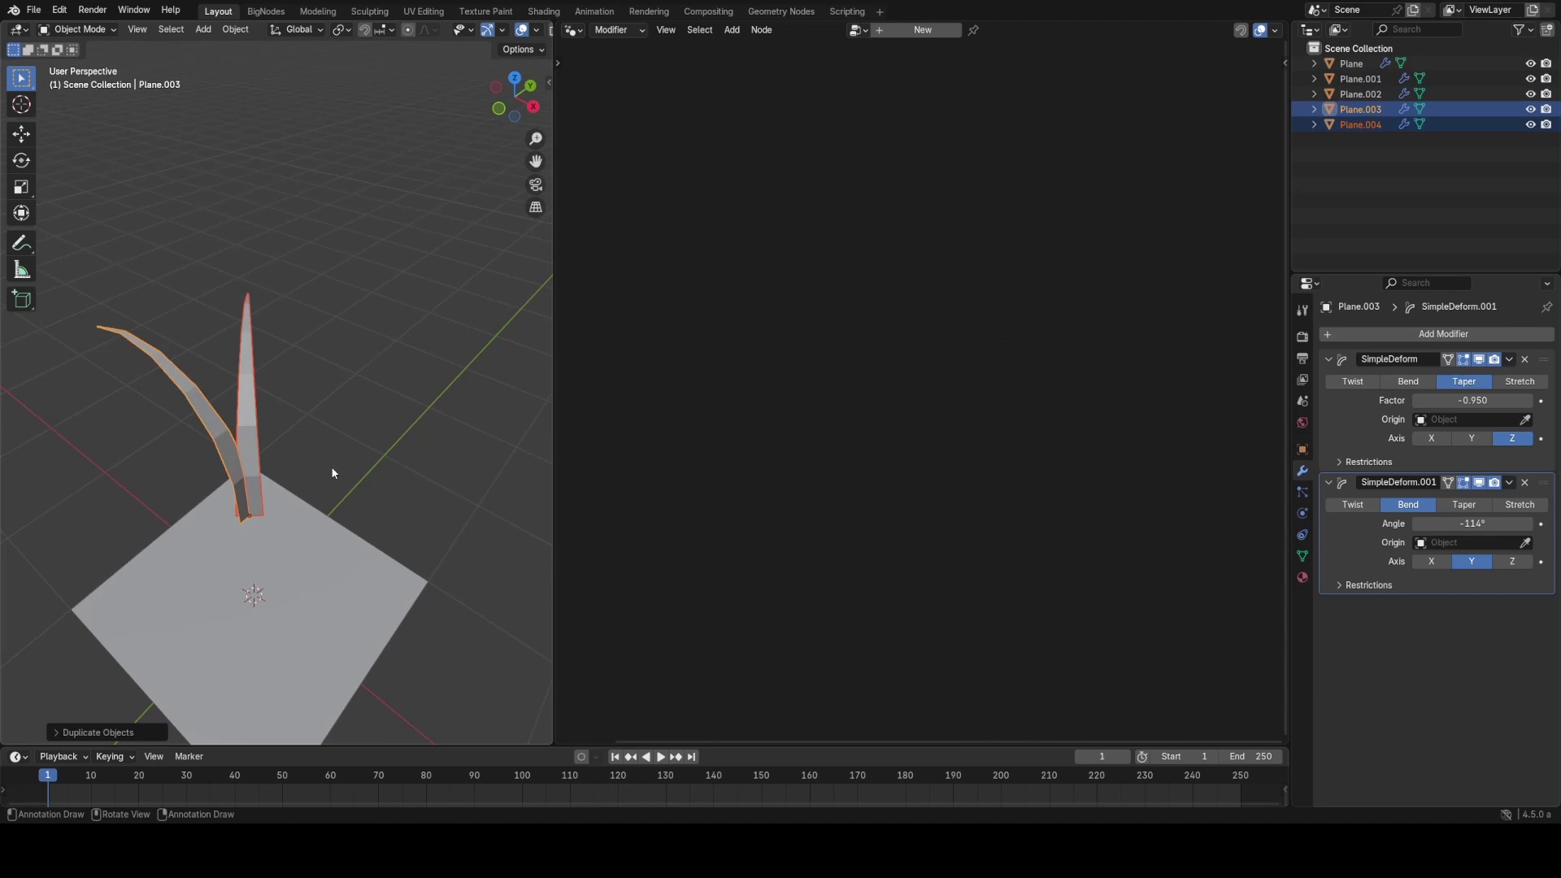
key("r")
key("z")
left_click(328, 541)
Step: Duplicate the newest pair of blades in place and rotate the copies around Z to fill the clump's open front
middle_click_drag(326, 541, 373, 592)
key("shift+d")
key("Escape")
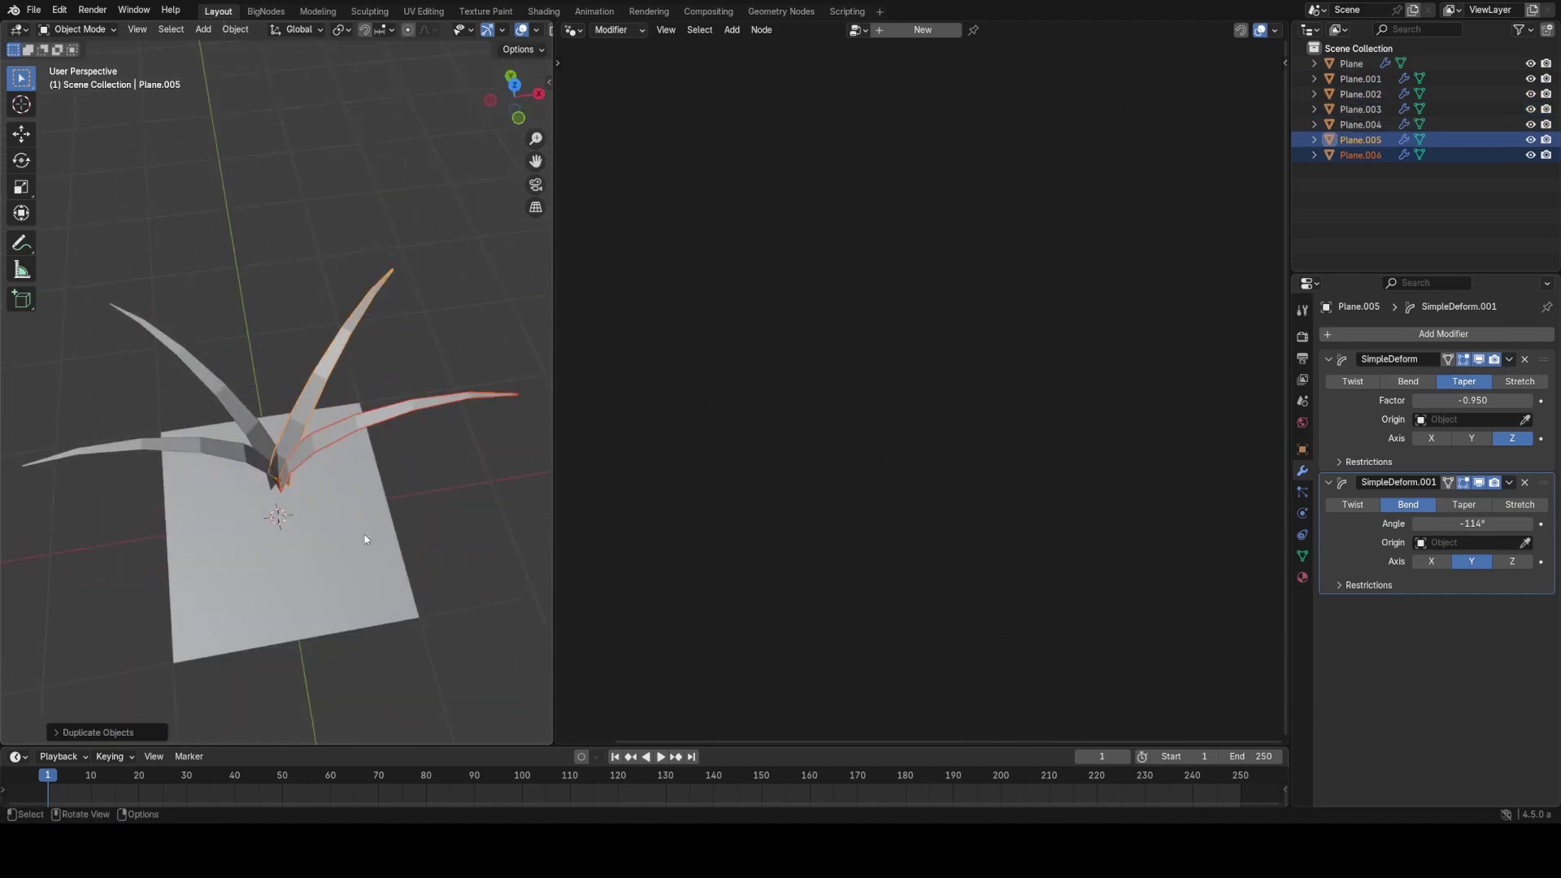
key("r")
key("z")
left_click(309, 553)
Step: Duplicate three neighbouring blades and shift the copies slightly outward in the horizontal plane
left_click(397, 466)
middle_click_drag(397, 466, 329, 527)
left_click(318, 481)
left_click(322, 450, "shift")
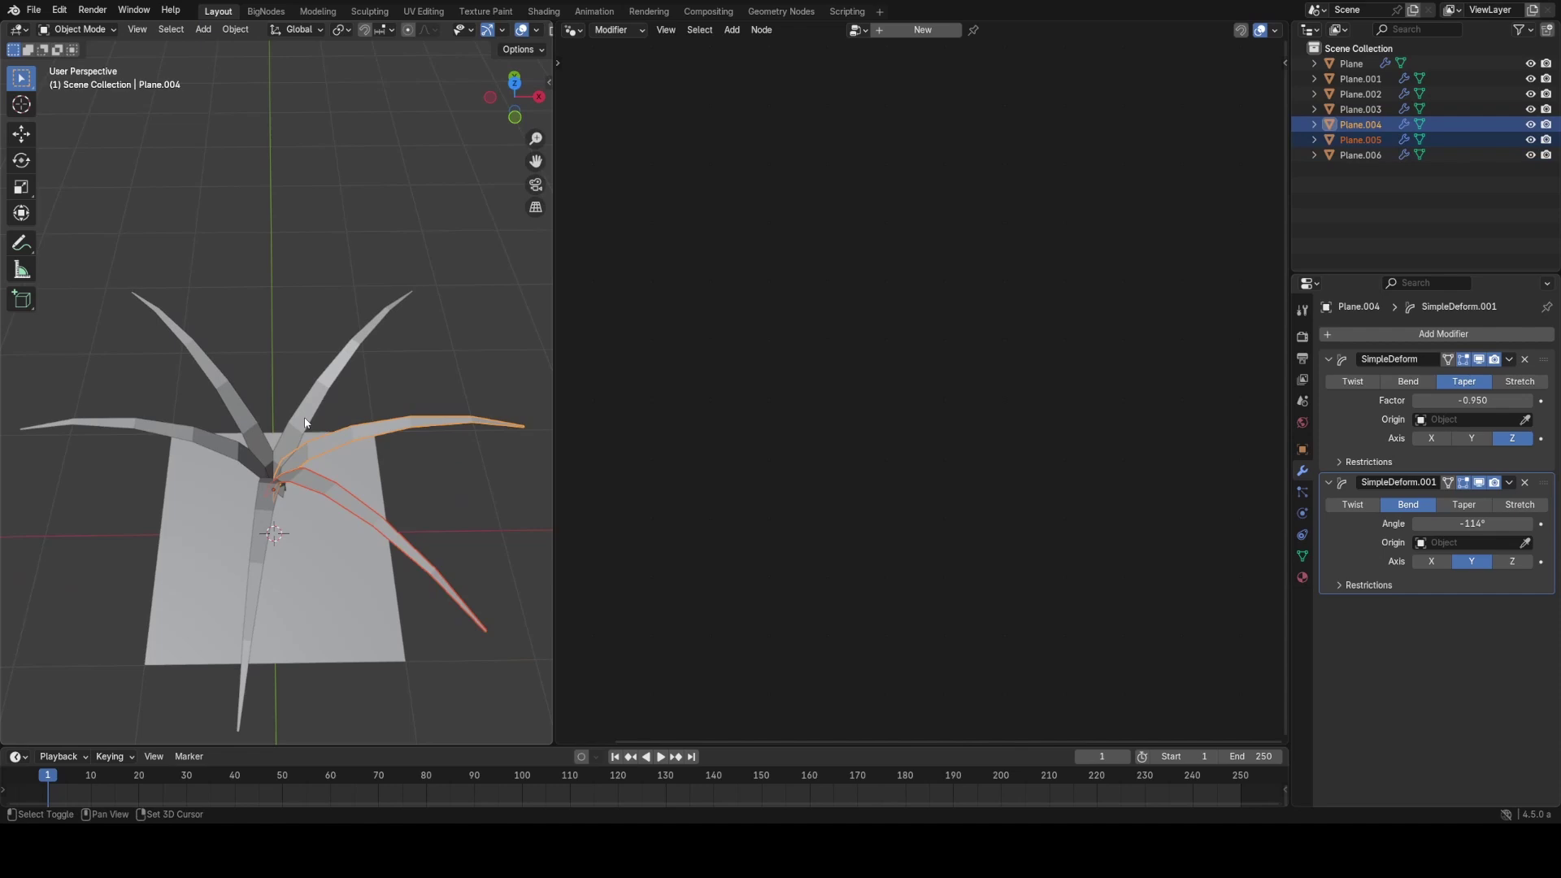
left_click(310, 415, "shift")
key("shift+d")
key("shift+z")
left_click(363, 432)
Step: Delete the inner original of the two nearly horizontal overlapping blades
left_click(364, 432)
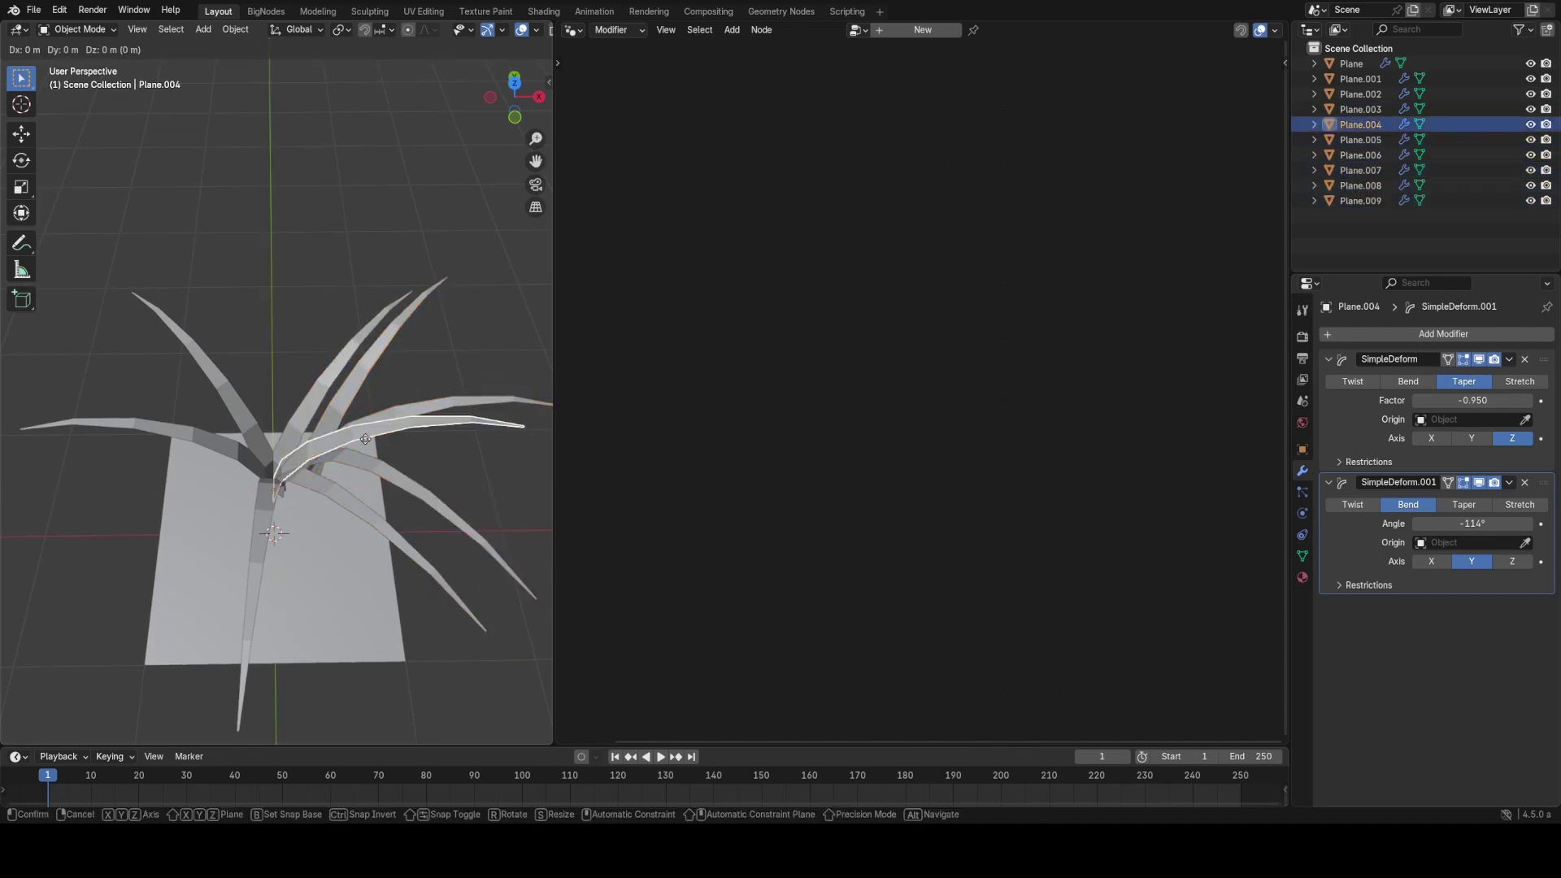
key("x")
left_click(343, 438)
Step: Reposition the front blades individually to spread out the base of the clump
left_click(312, 480)
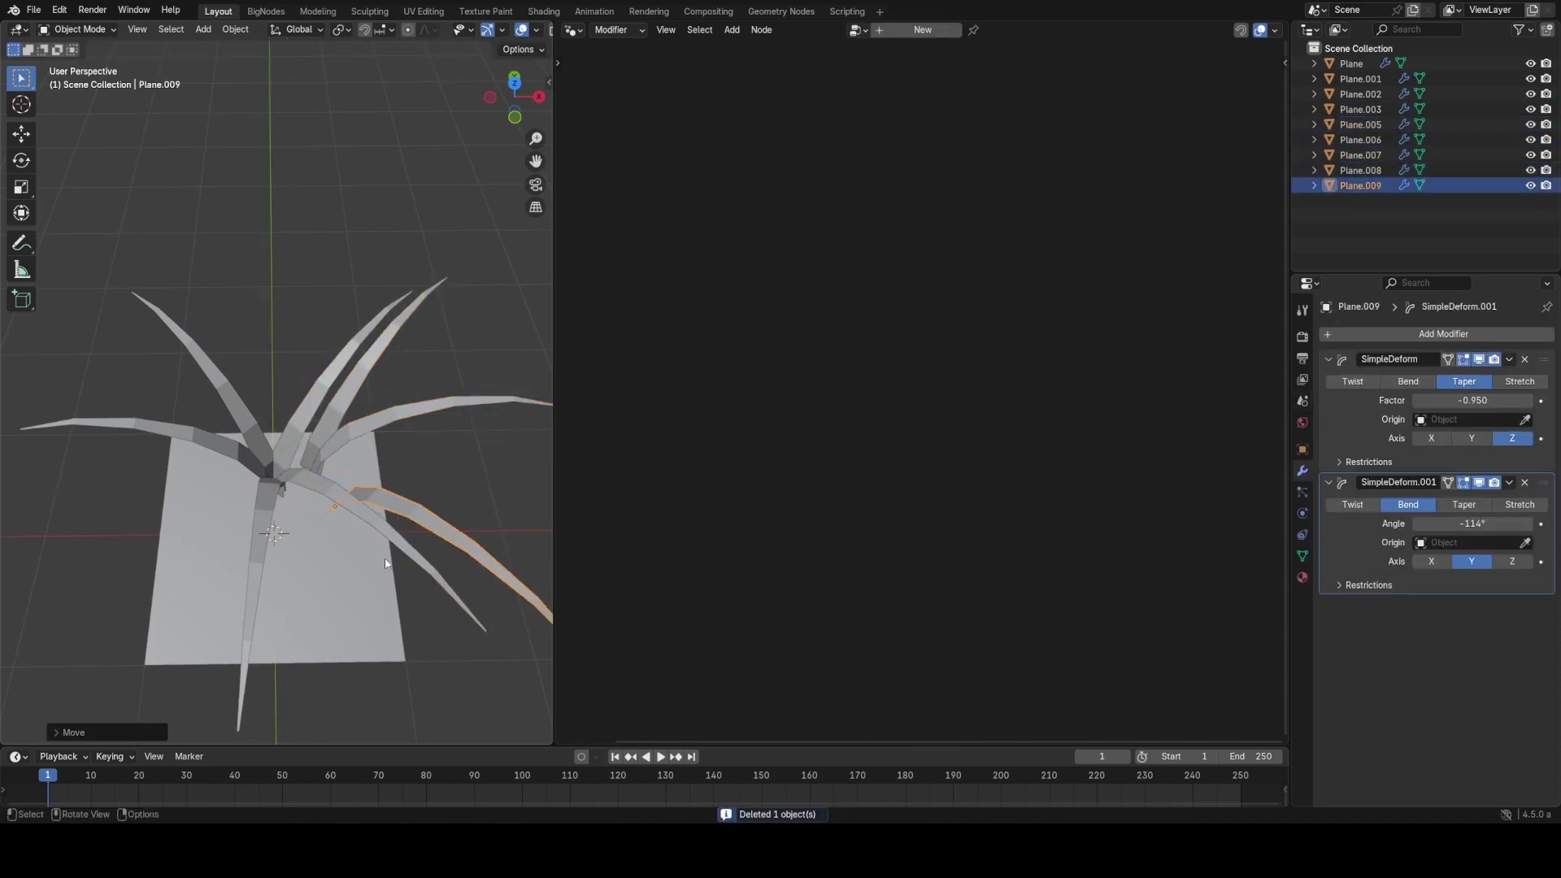
key("g")
left_click(354, 516)
left_click(258, 484)
left_click(259, 487)
key("g")
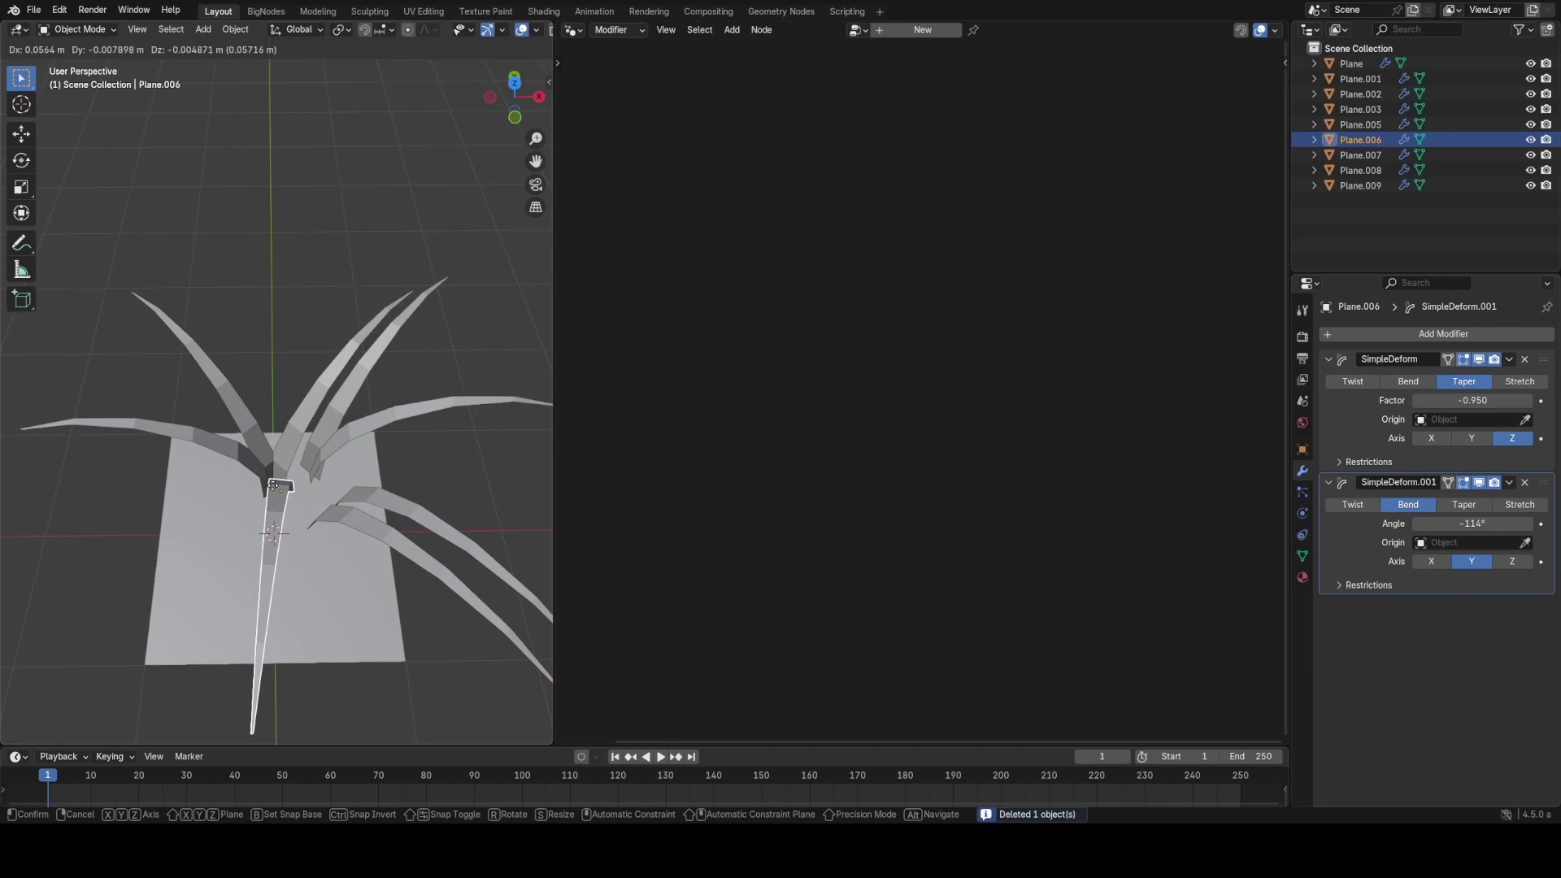
left_click(276, 508)
Step: Move one rear blade along Z and rotate it around Z to separate it from its neighbour
left_click(279, 480)
key("g")
key("z")
left_click(283, 469)
key("r")
key("z")
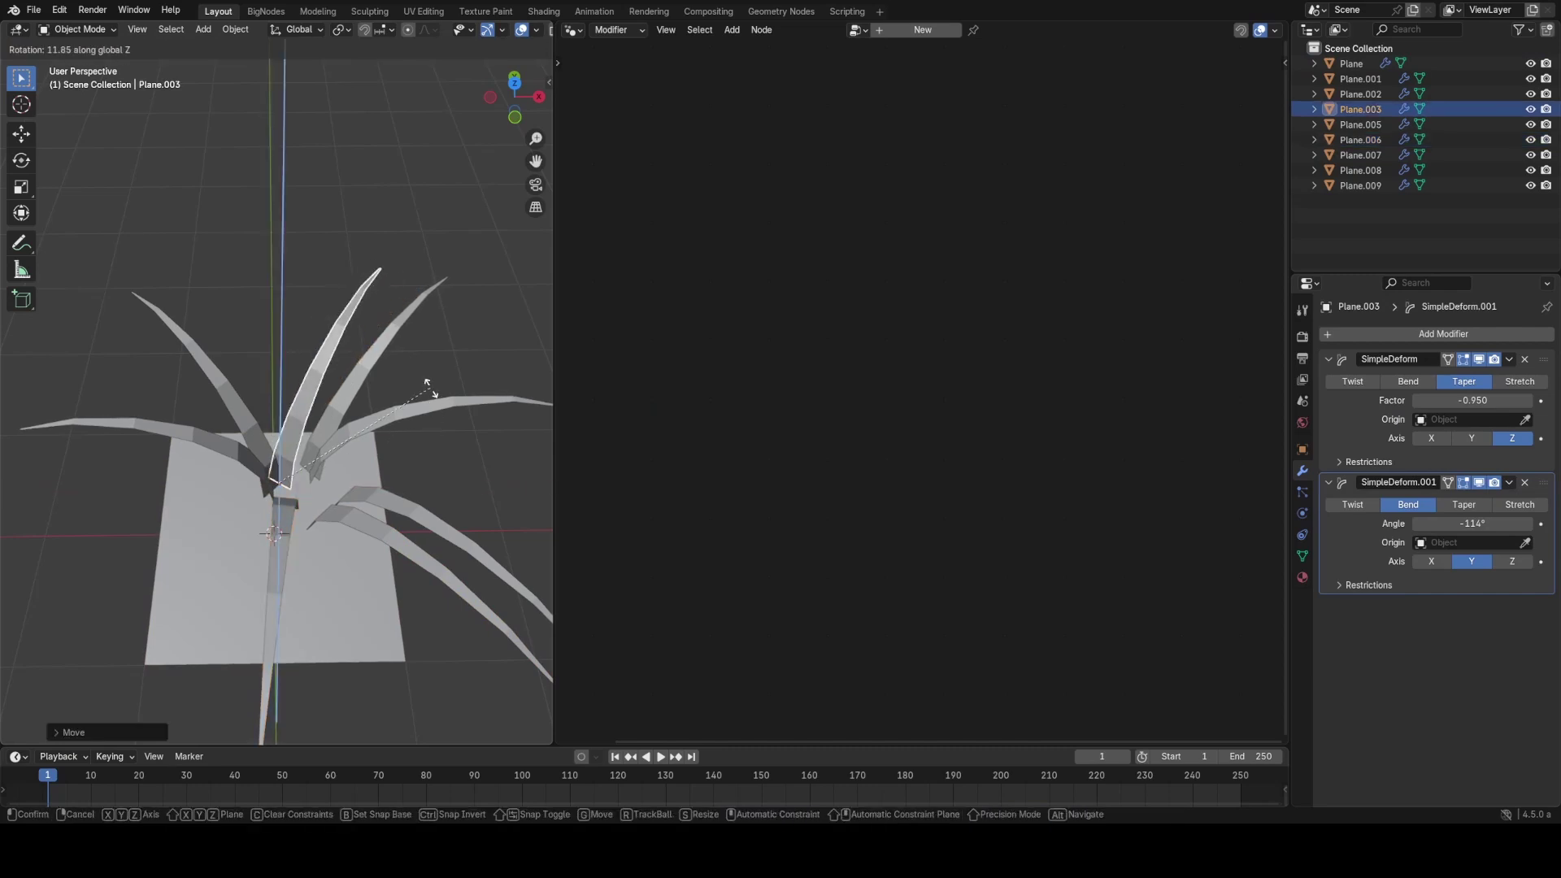
left_click(413, 369)
Step: Vary the bend angle of three individual blades, setting the last one's angle to -74.6°
left_click(338, 455)
middle_click_drag(338, 457, 488, 487)
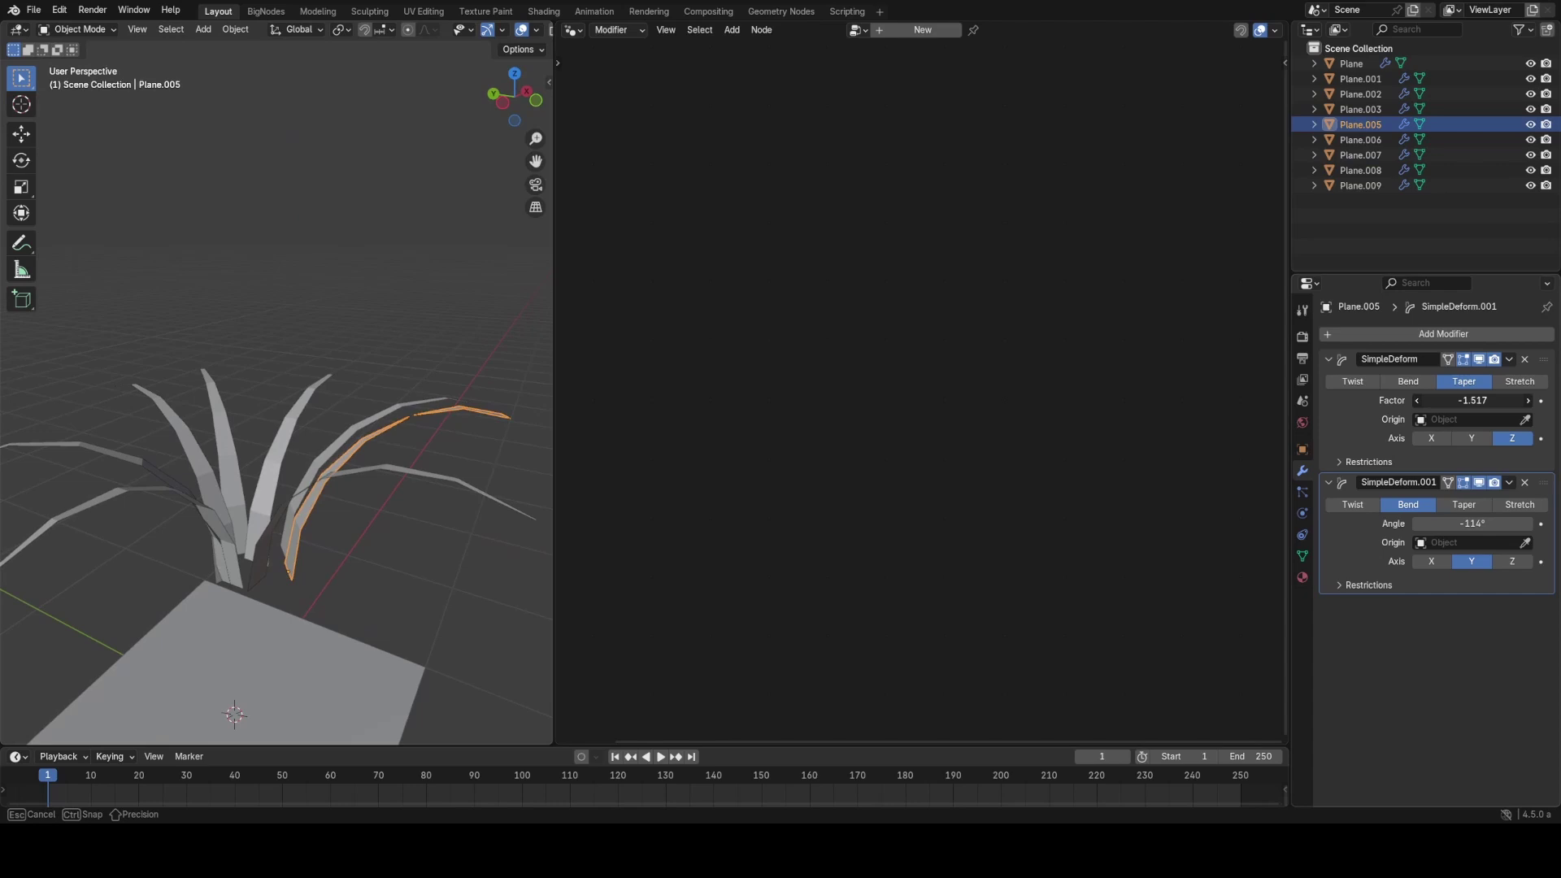
left_click_drag(1477, 524, 1143, 518)
left_click(224, 436)
middle_click_drag(224, 437, 271, 490)
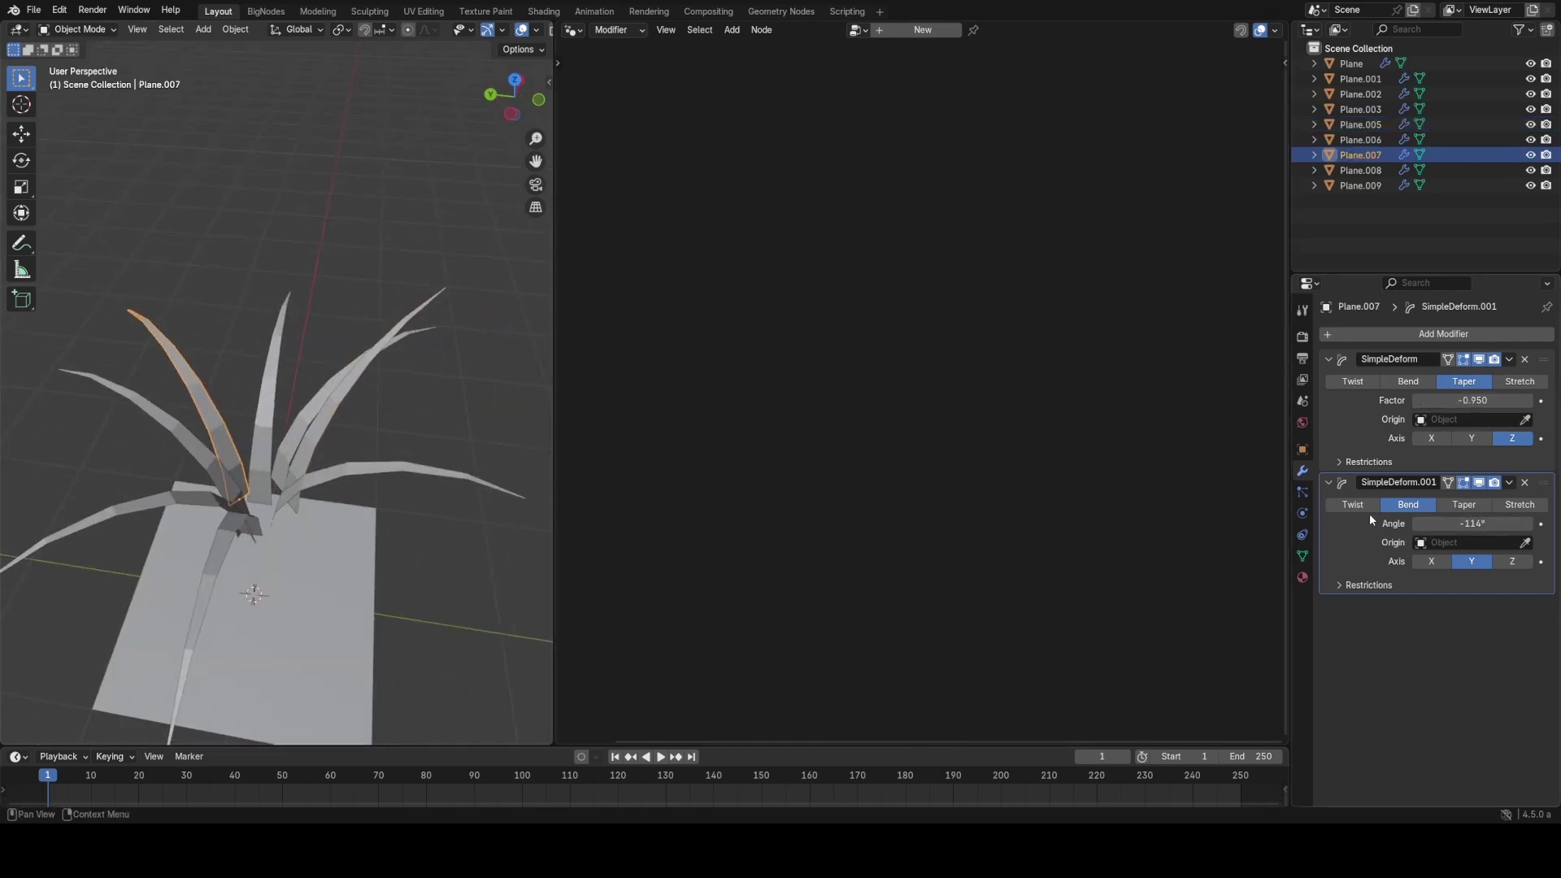
left_click_drag(1473, 524, 1333, 523)
left_click(186, 501)
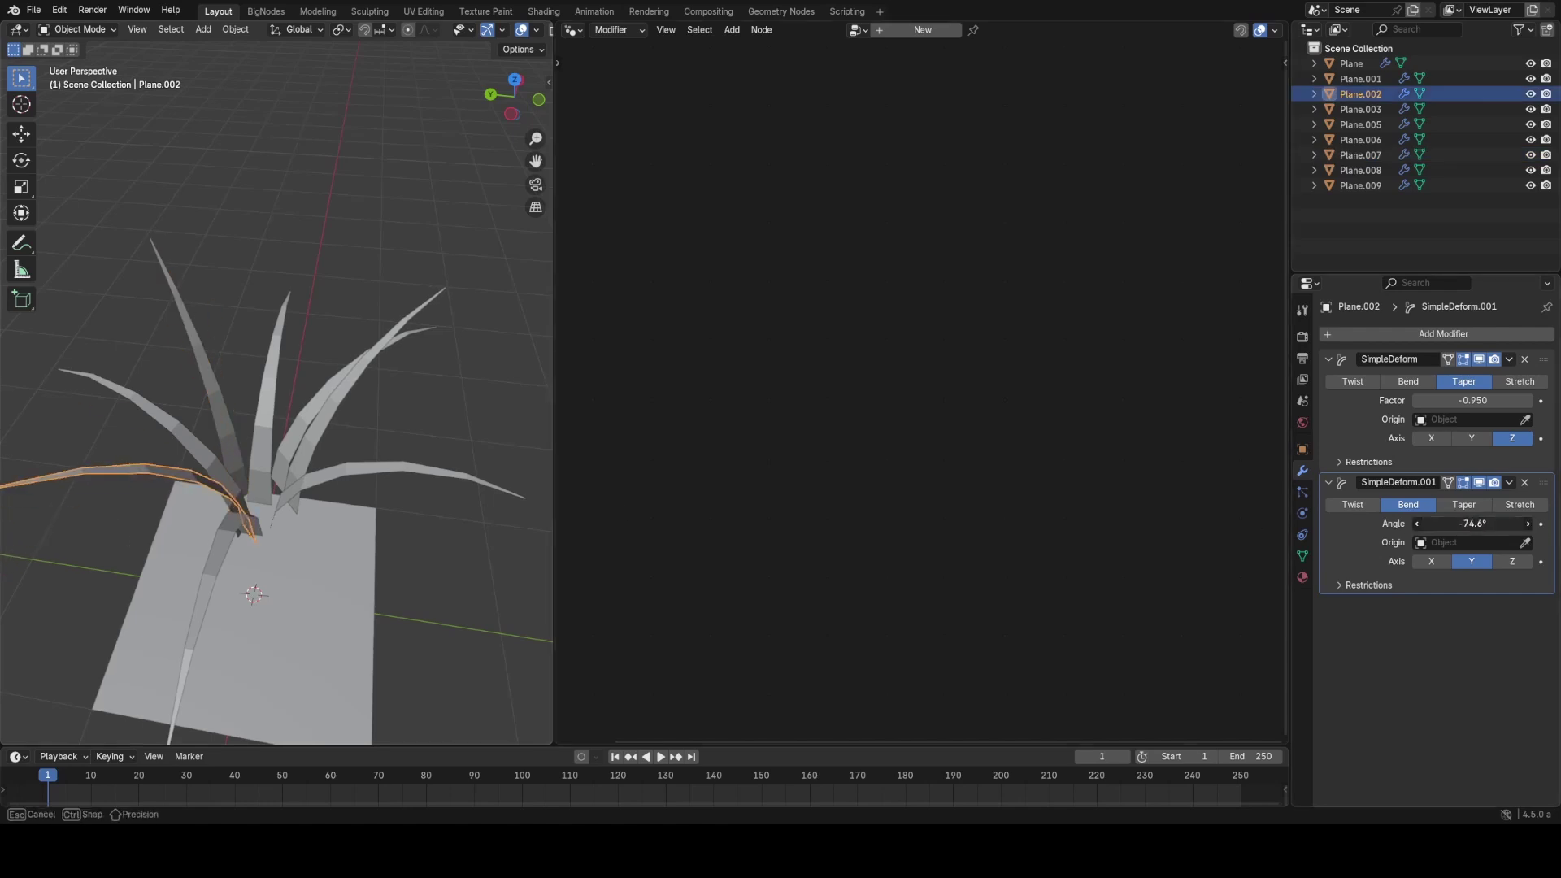
Step: Select all the grass blades and move the whole clump slightly over the ground plane
middle_click_drag(171, 358, 295, 423)
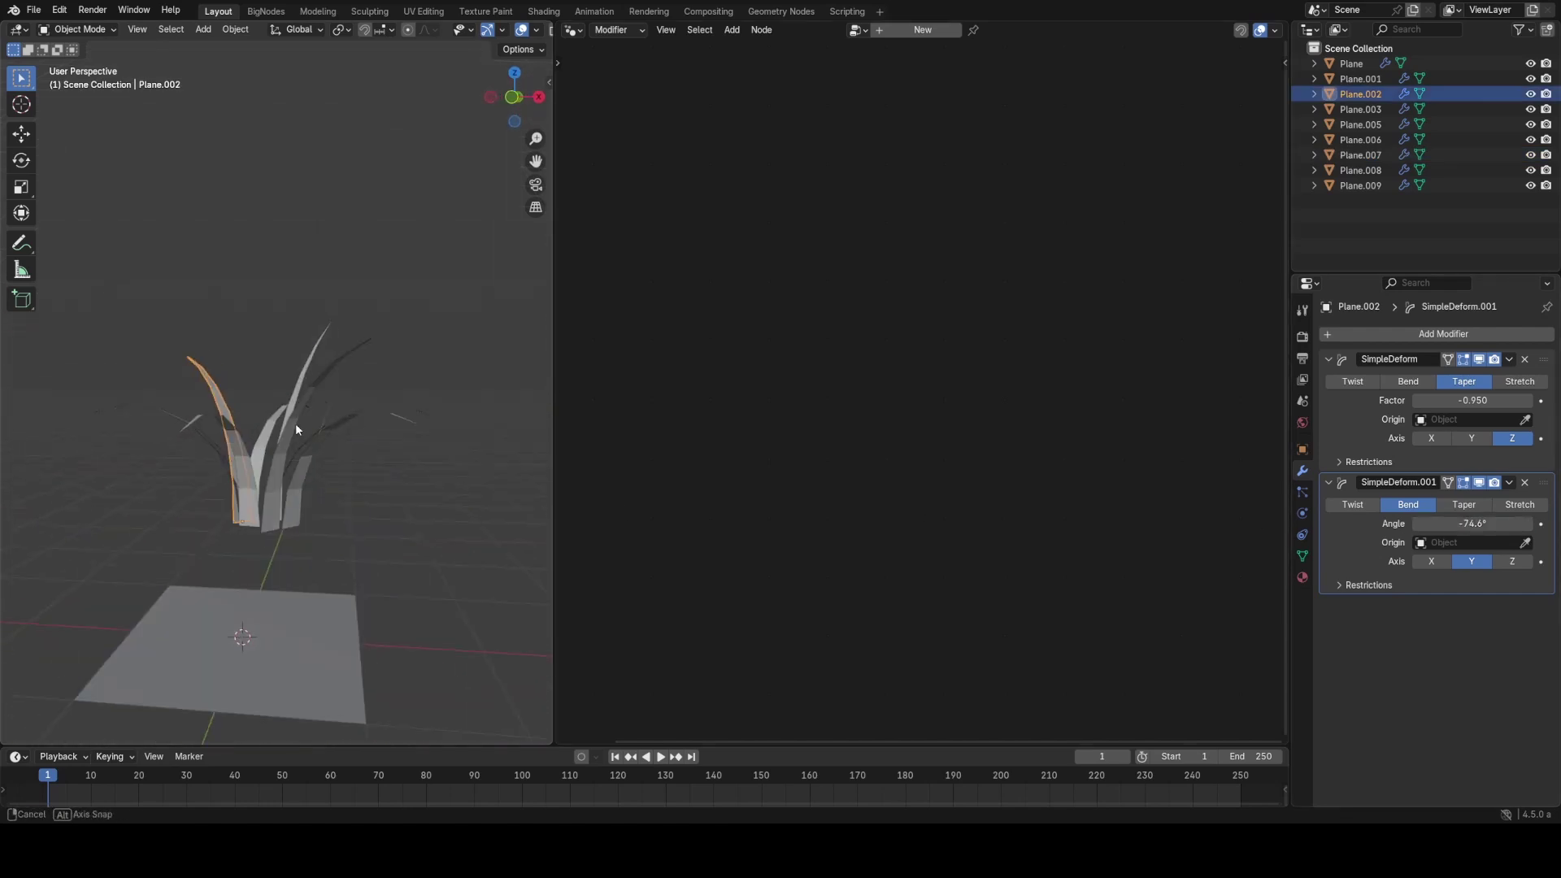
left_click_drag(183, 337, 368, 454)
middle_click_drag(320, 465, 399, 504)
key("g")
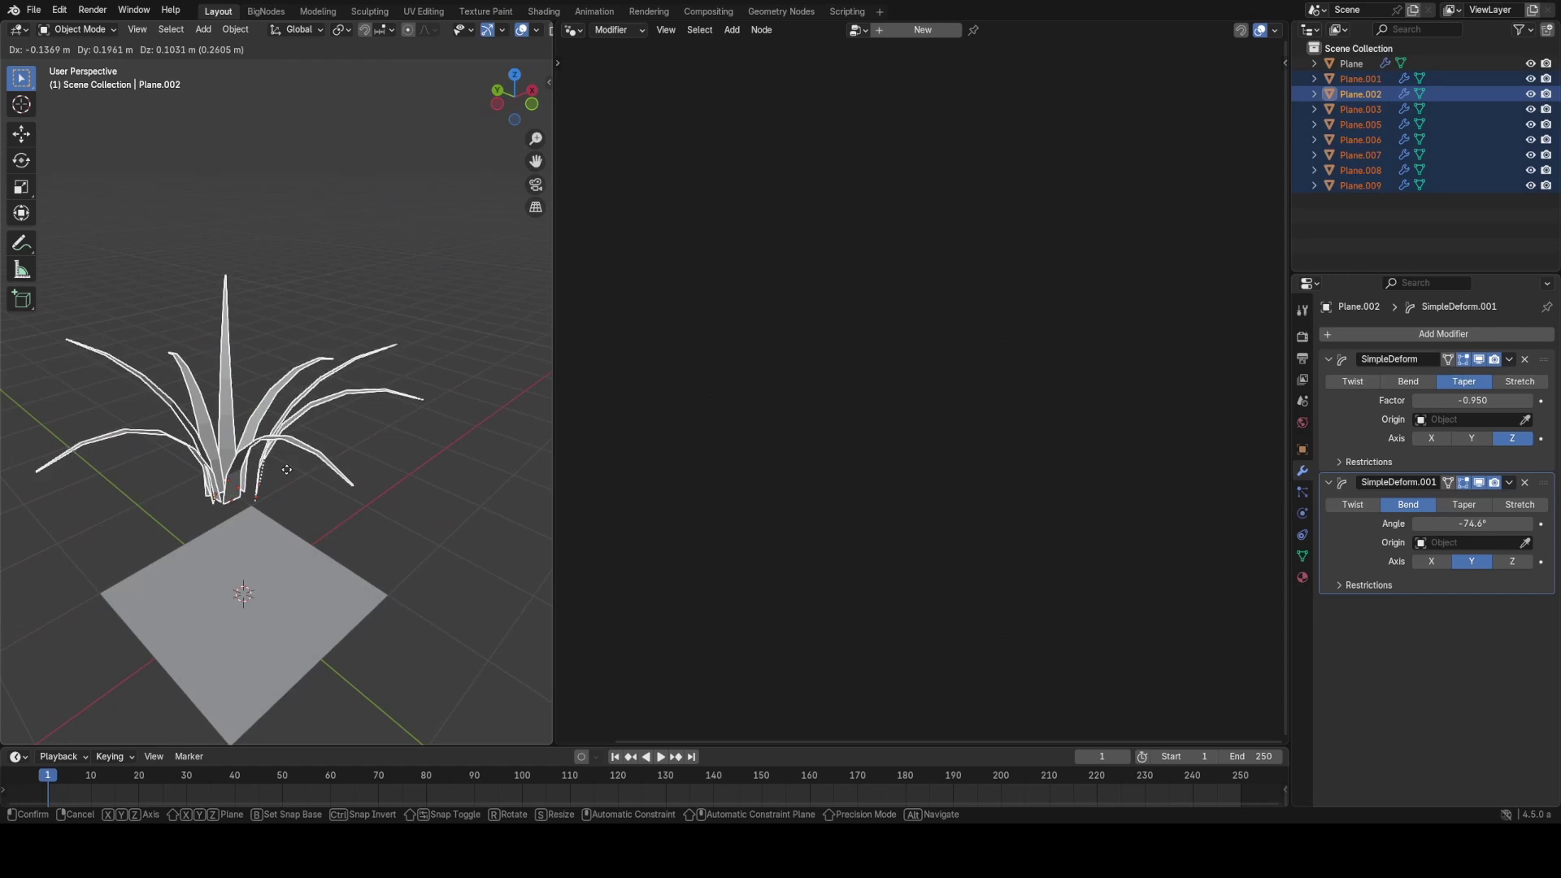
left_click(287, 469)
Step: Convert the visual geometry of all selected blades to mesh so their modifiers are baked in
middle_click_drag(287, 469, 236, 359)
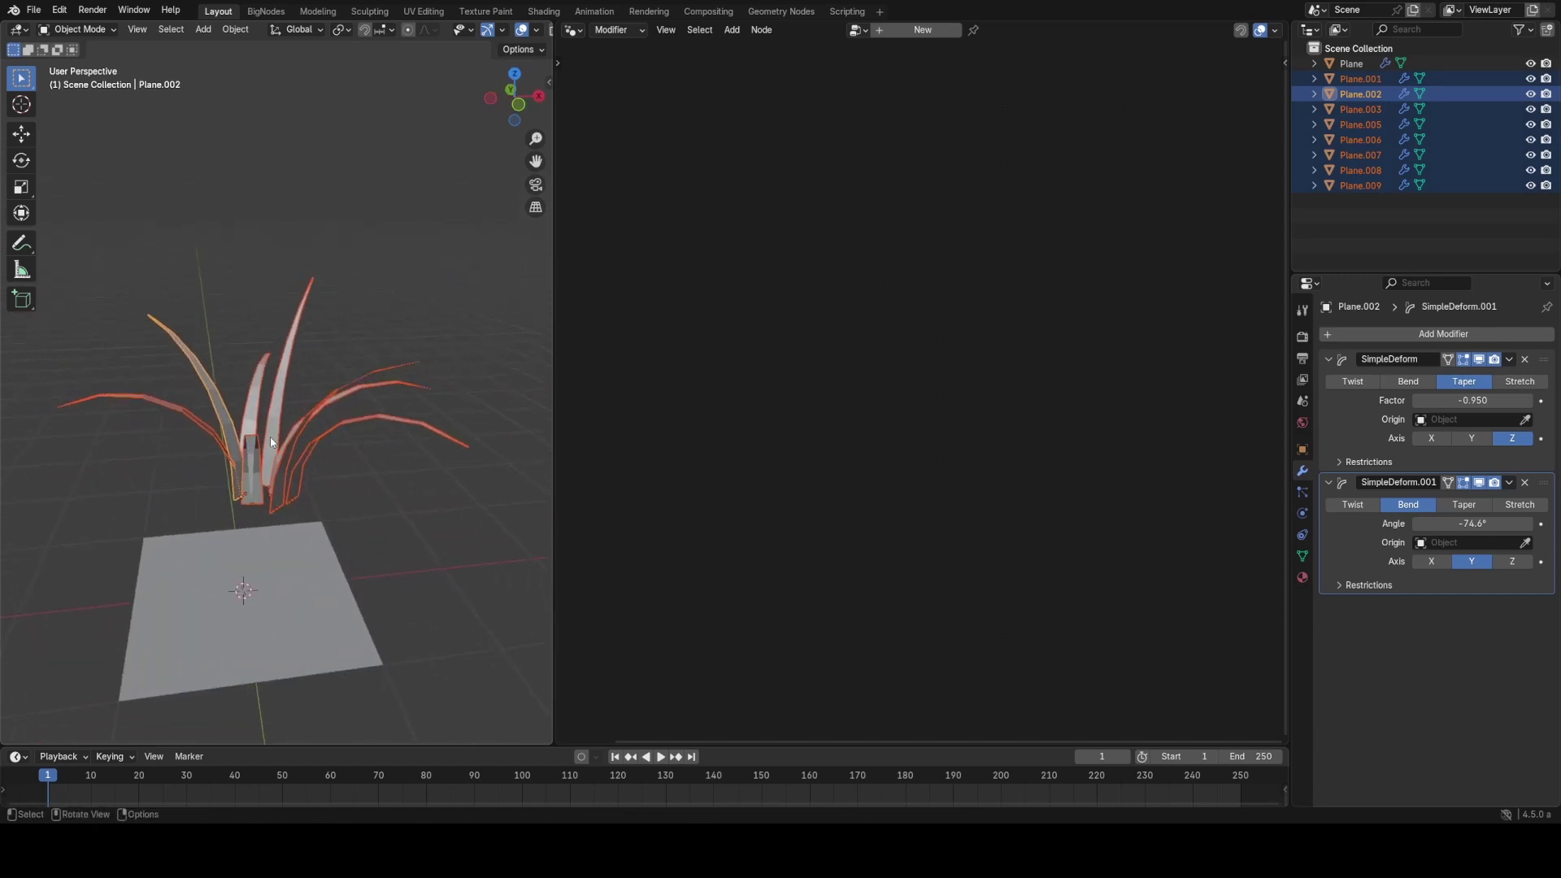
key("F3")
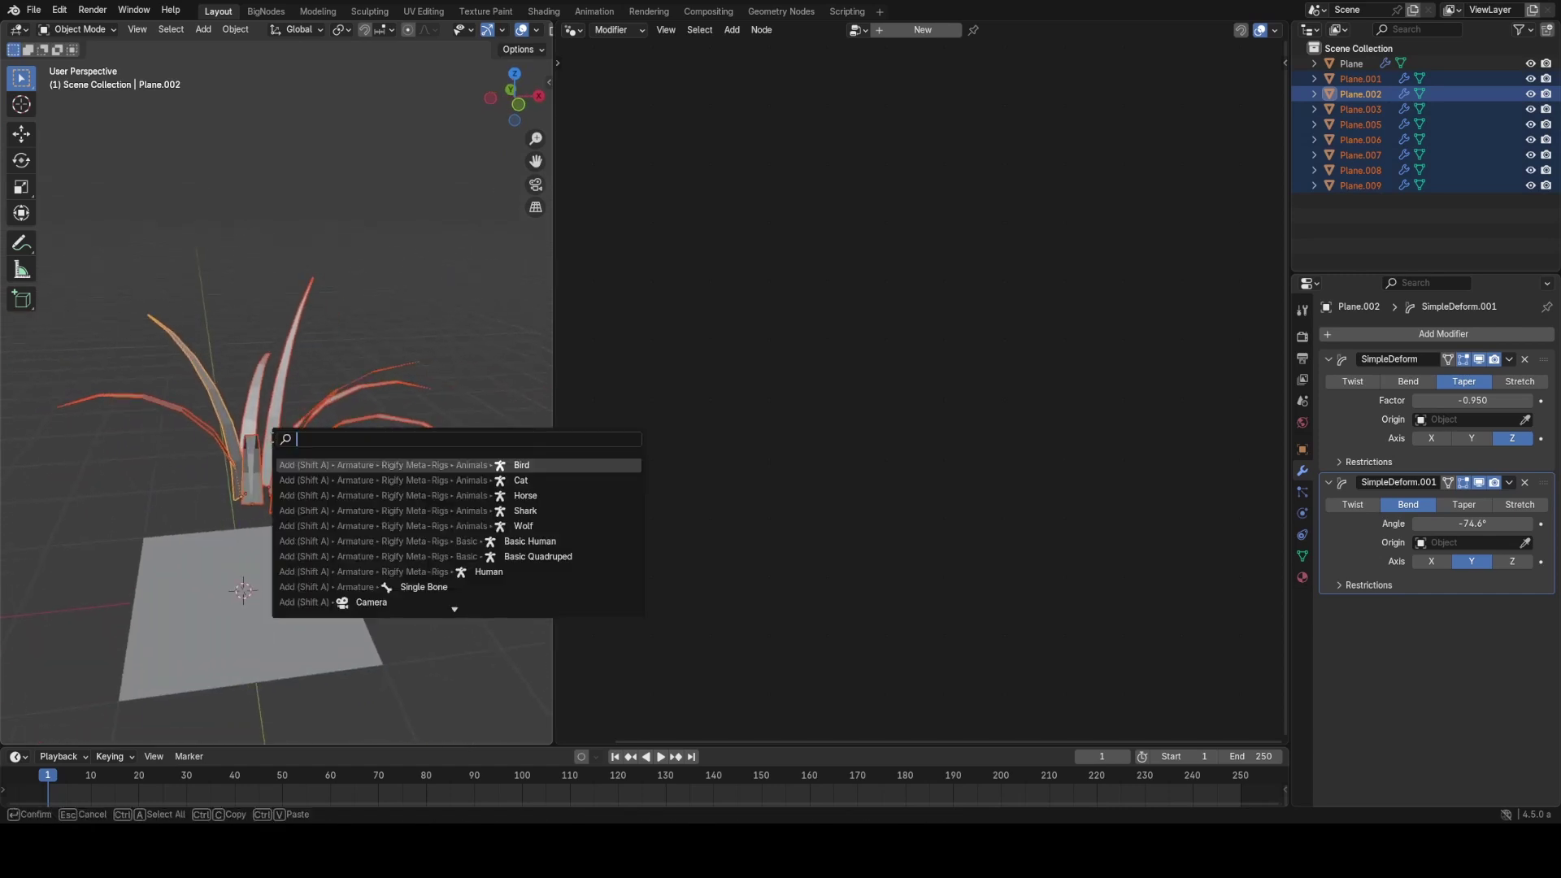
type("visual")
key("Down")
key("Return")
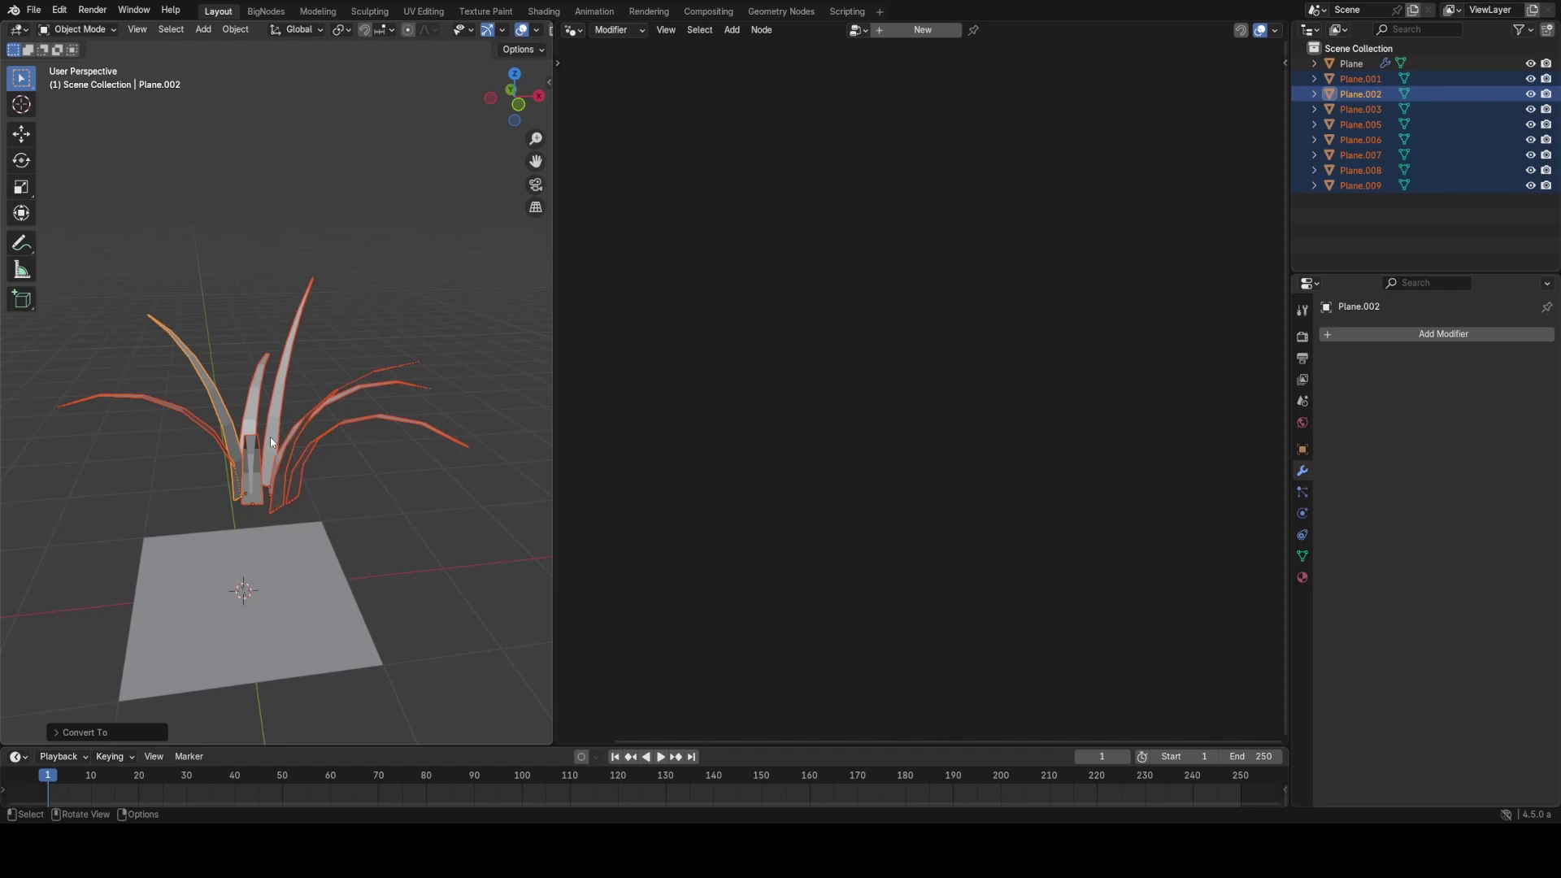
Step: Select all the converted blades and join them into a single object
left_click(276, 447)
left_click(316, 442)
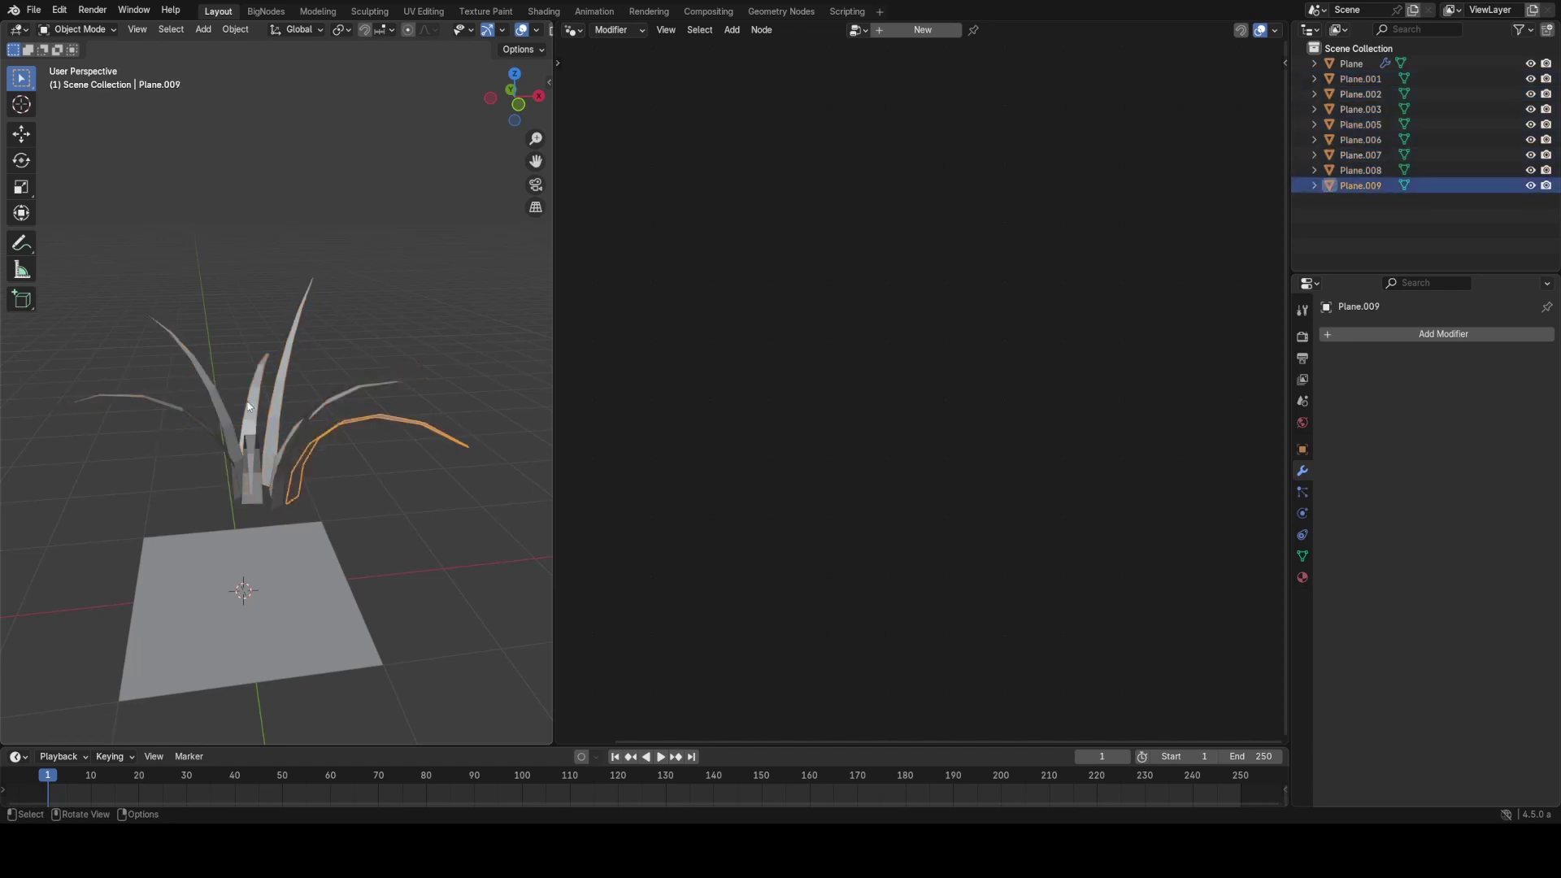
left_click_drag(175, 307, 371, 443)
key("g")
right_click(379, 384)
middle_click_drag(378, 383, 363, 481)
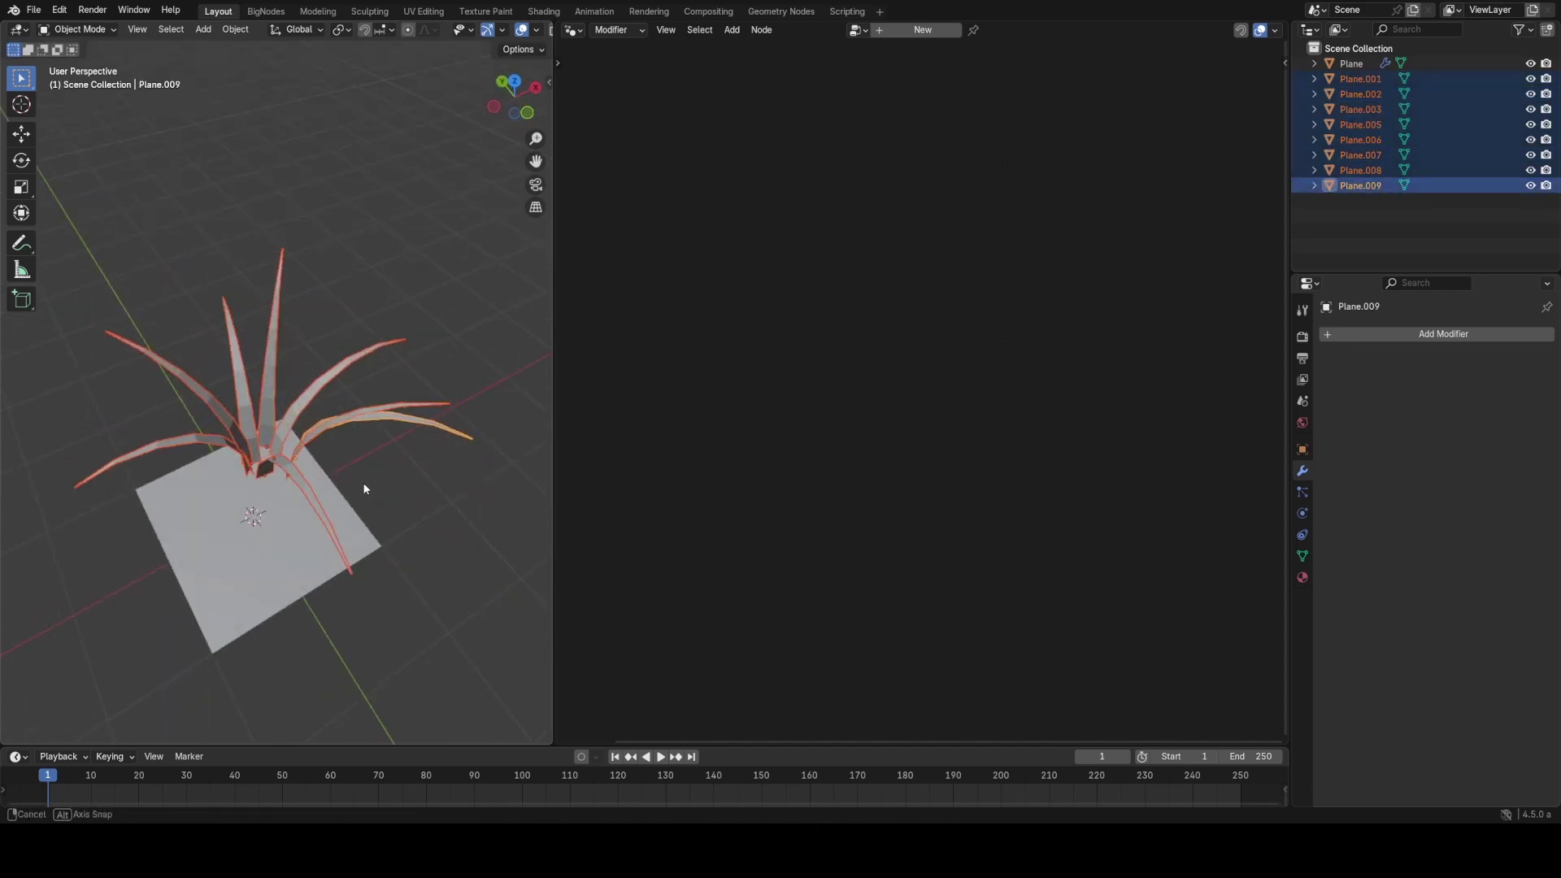
scroll(346, 483, "up", 5)
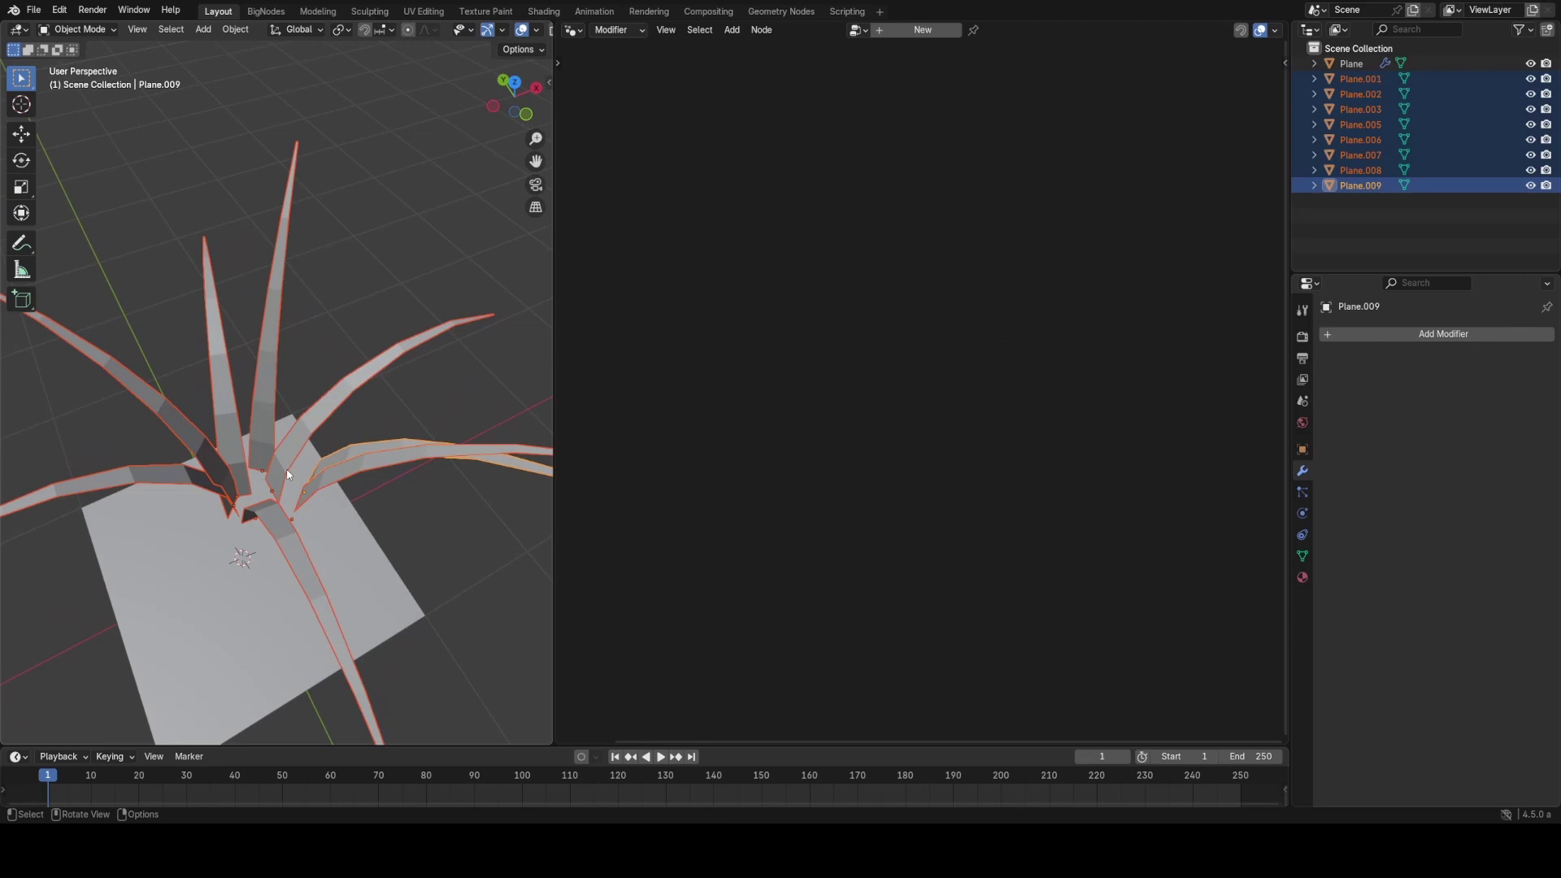
key("ctrl+j")
Step: In Edit Mode, rotate one front blade of the joined clump around Z and shift it horizontally away from its neighbour
scroll(285, 470, "down", 4)
middle_click_drag(285, 470, 326, 523)
key("Tab")
key("alt+a")
key("l")
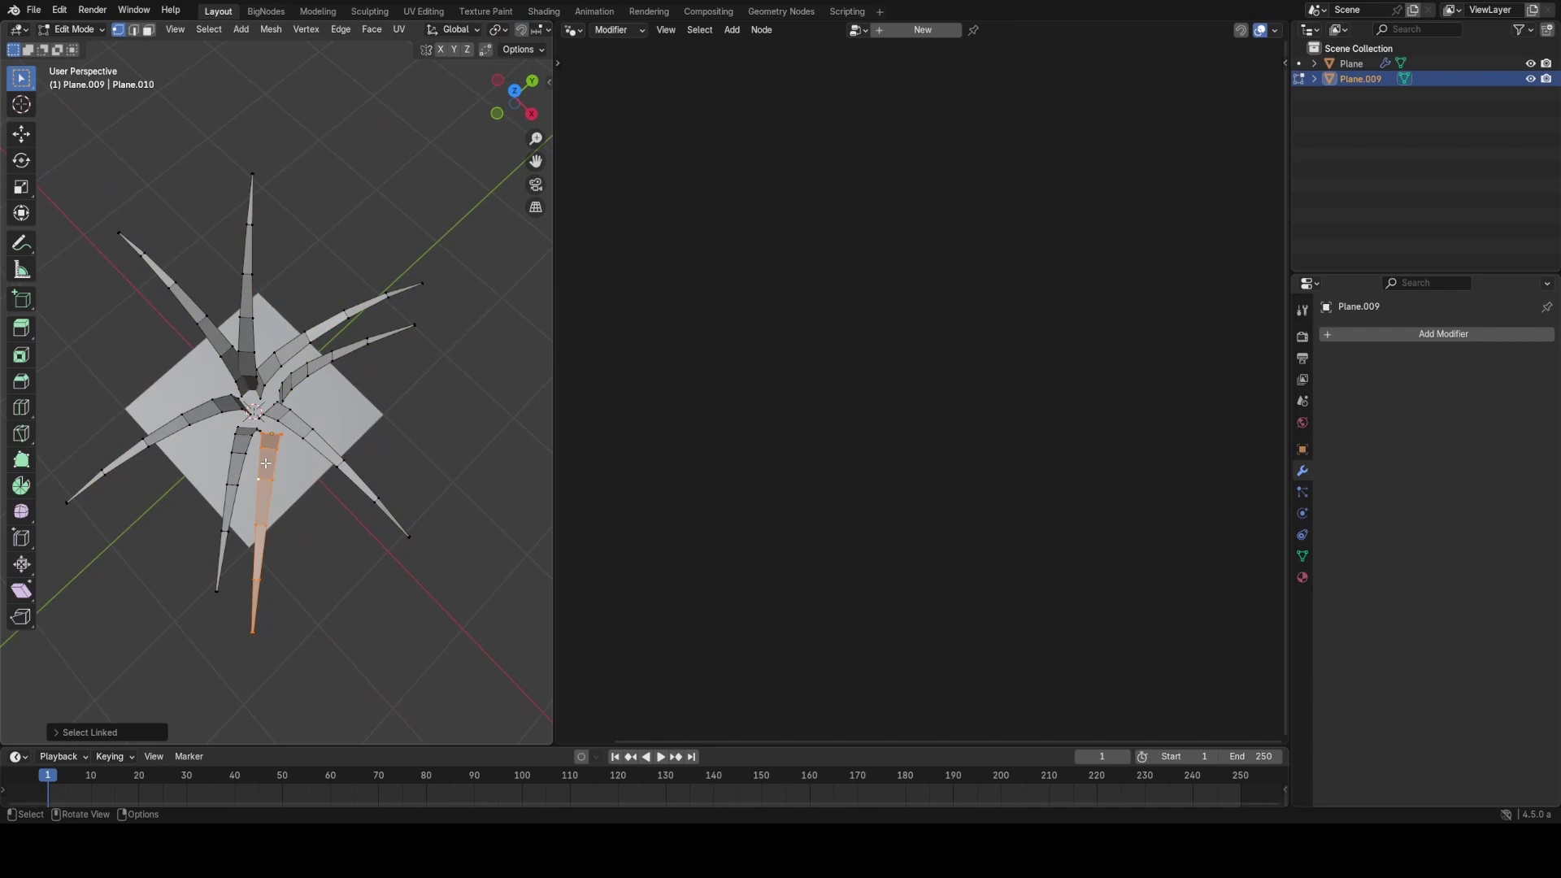
key("r")
key("z")
left_click(381, 456)
key("g")
key("shift+z")
left_click(415, 448)
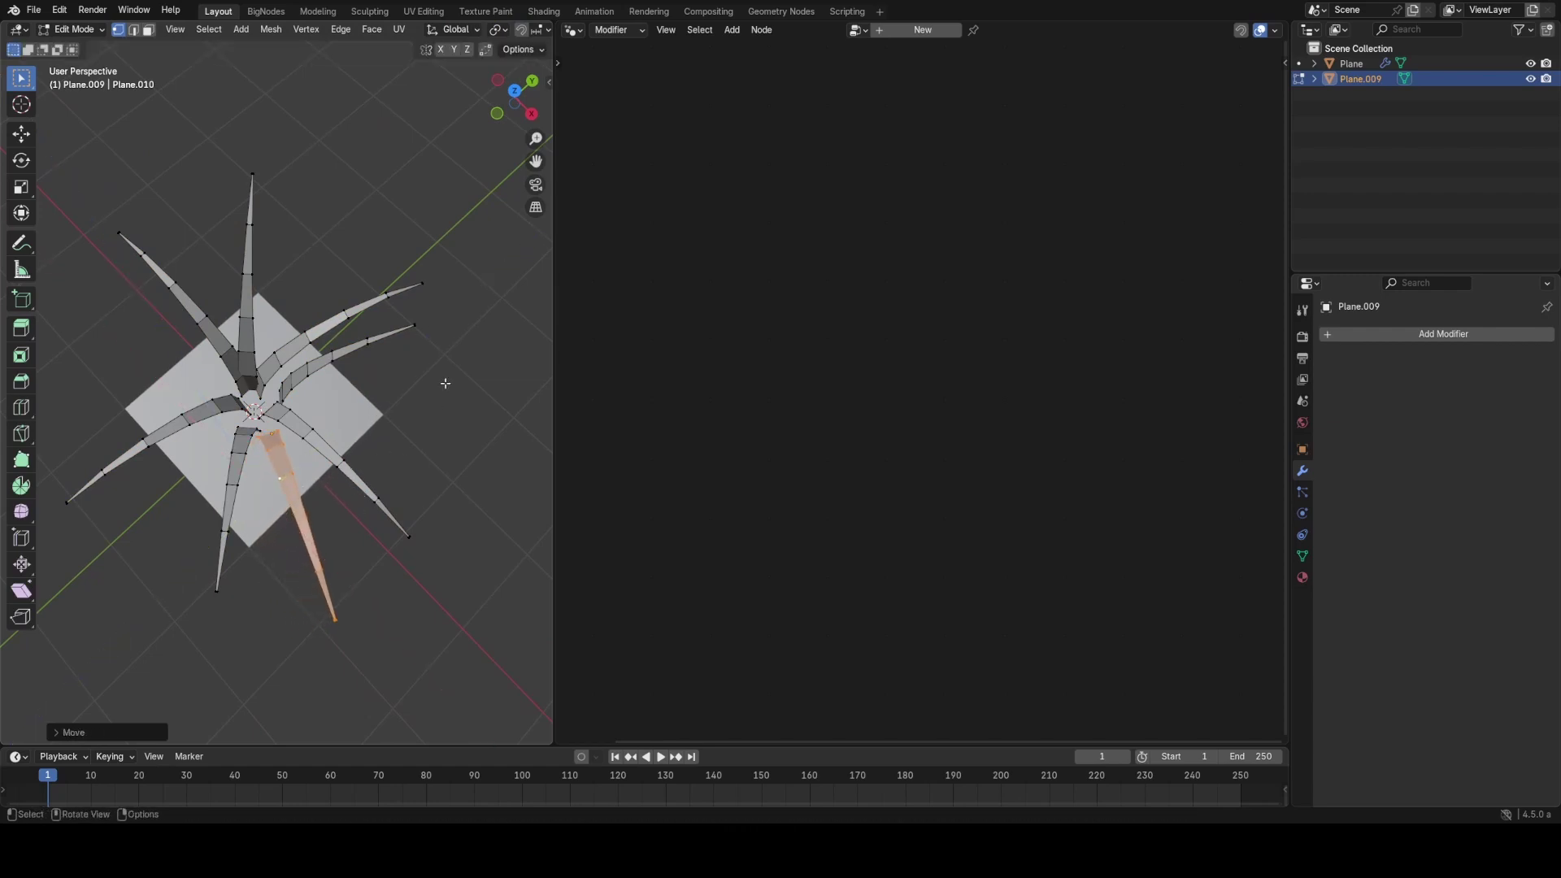
key("Tab")
Step: Rename the joined clump object to Grass
middle_click_drag(317, 508, 320, 448)
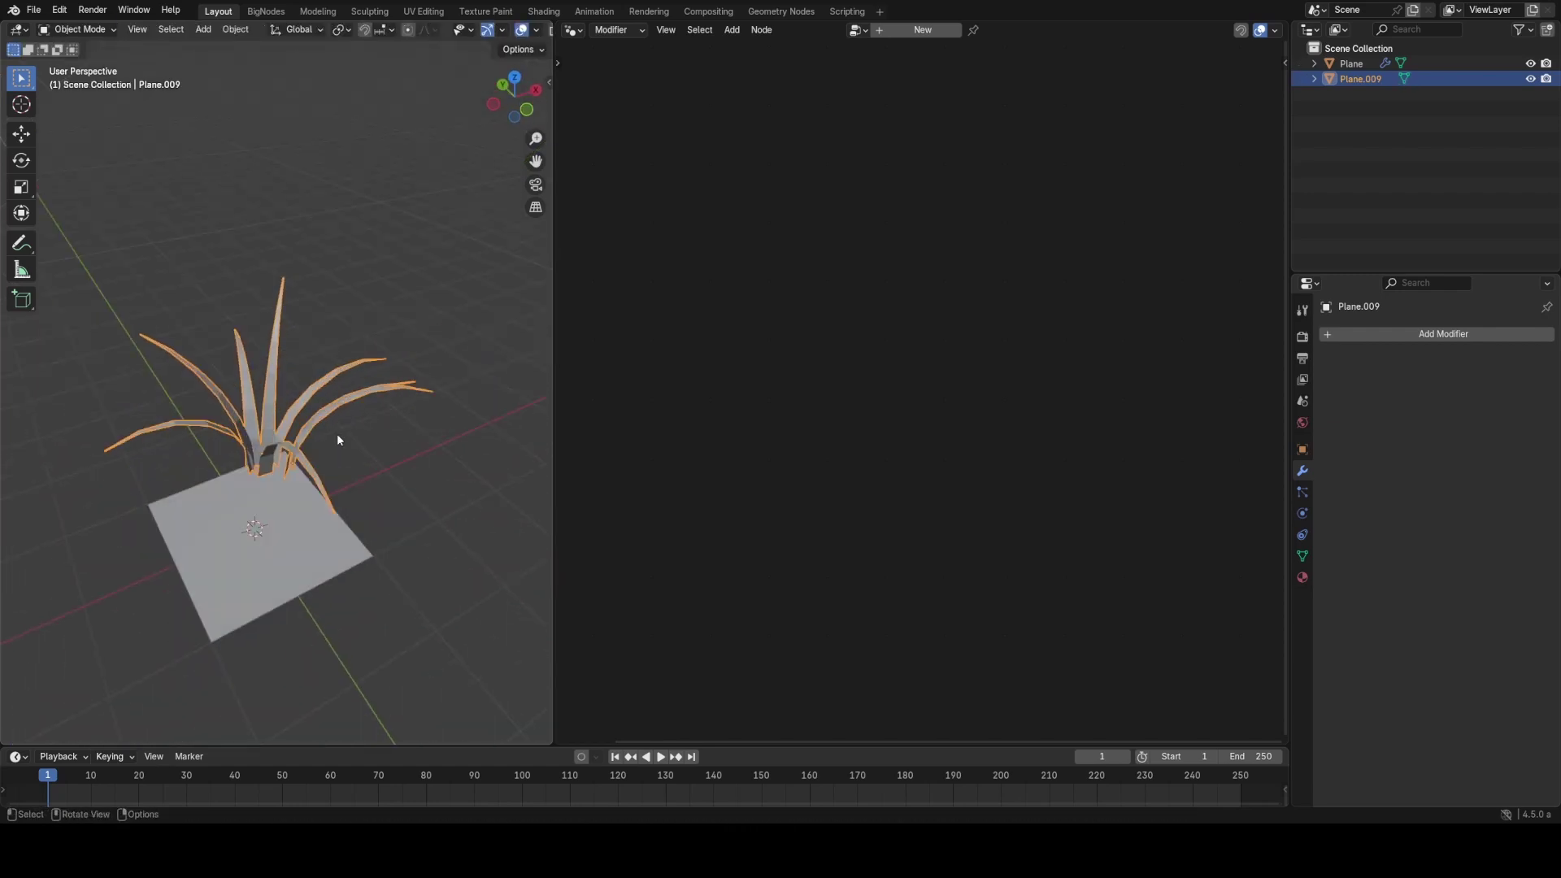
key("F2")
type("Grass")
key("Return")
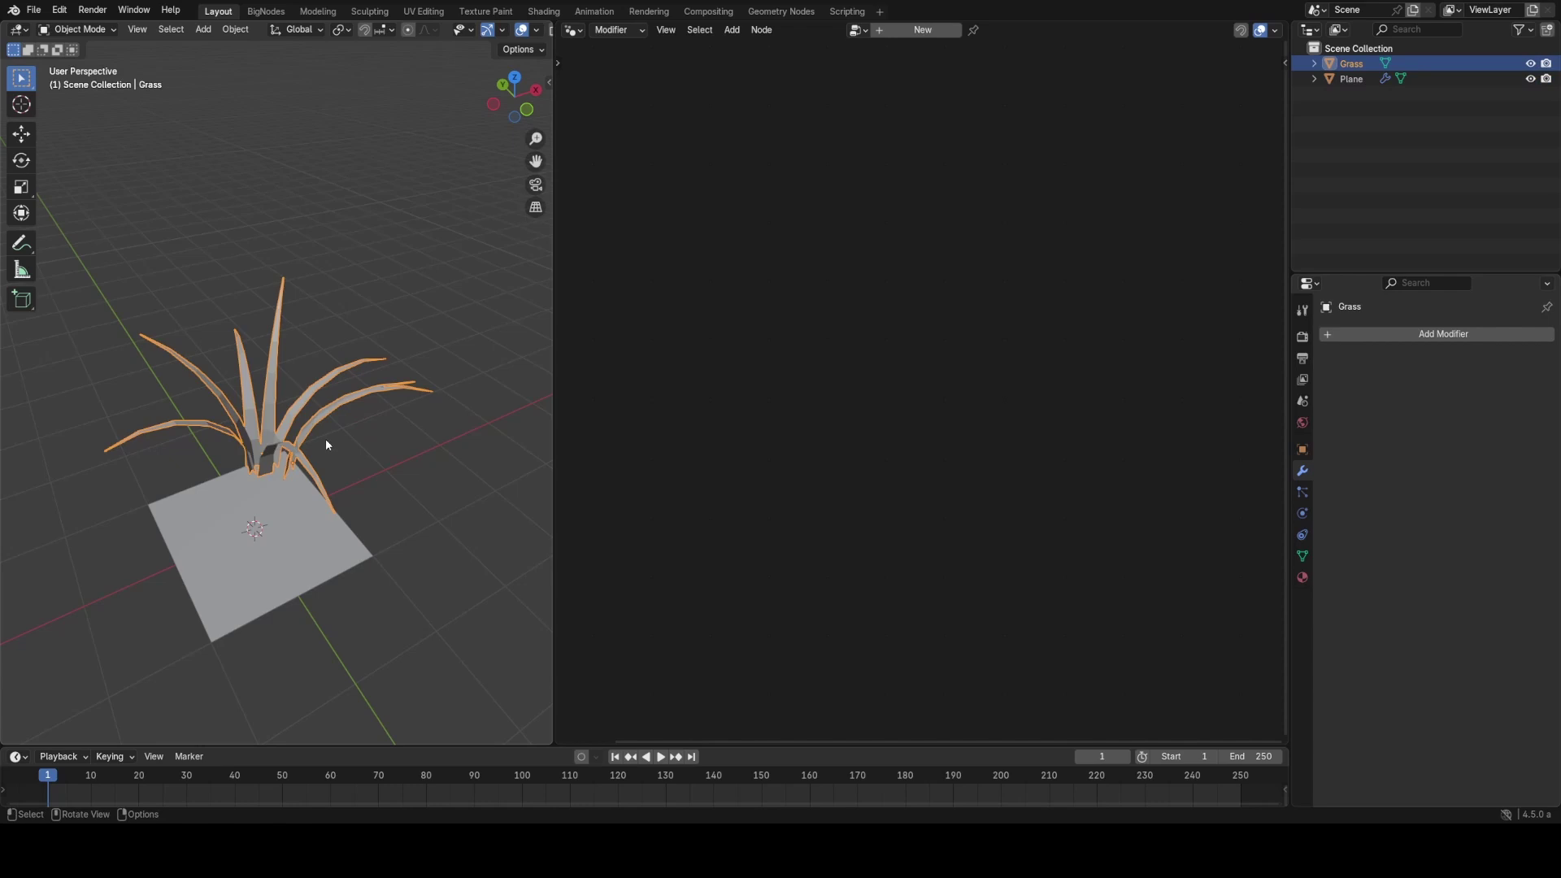
Step: Move the Grass object horizontally off to the side of the ground plane
key("g")
key("shift+z")
left_click(306, 323)
Step: Select the ground plane and bring the Grass object into its node tree as an Object Info node below Distribute Points on Faces
middle_click_drag(404, 488, 404, 387)
left_click(341, 457)
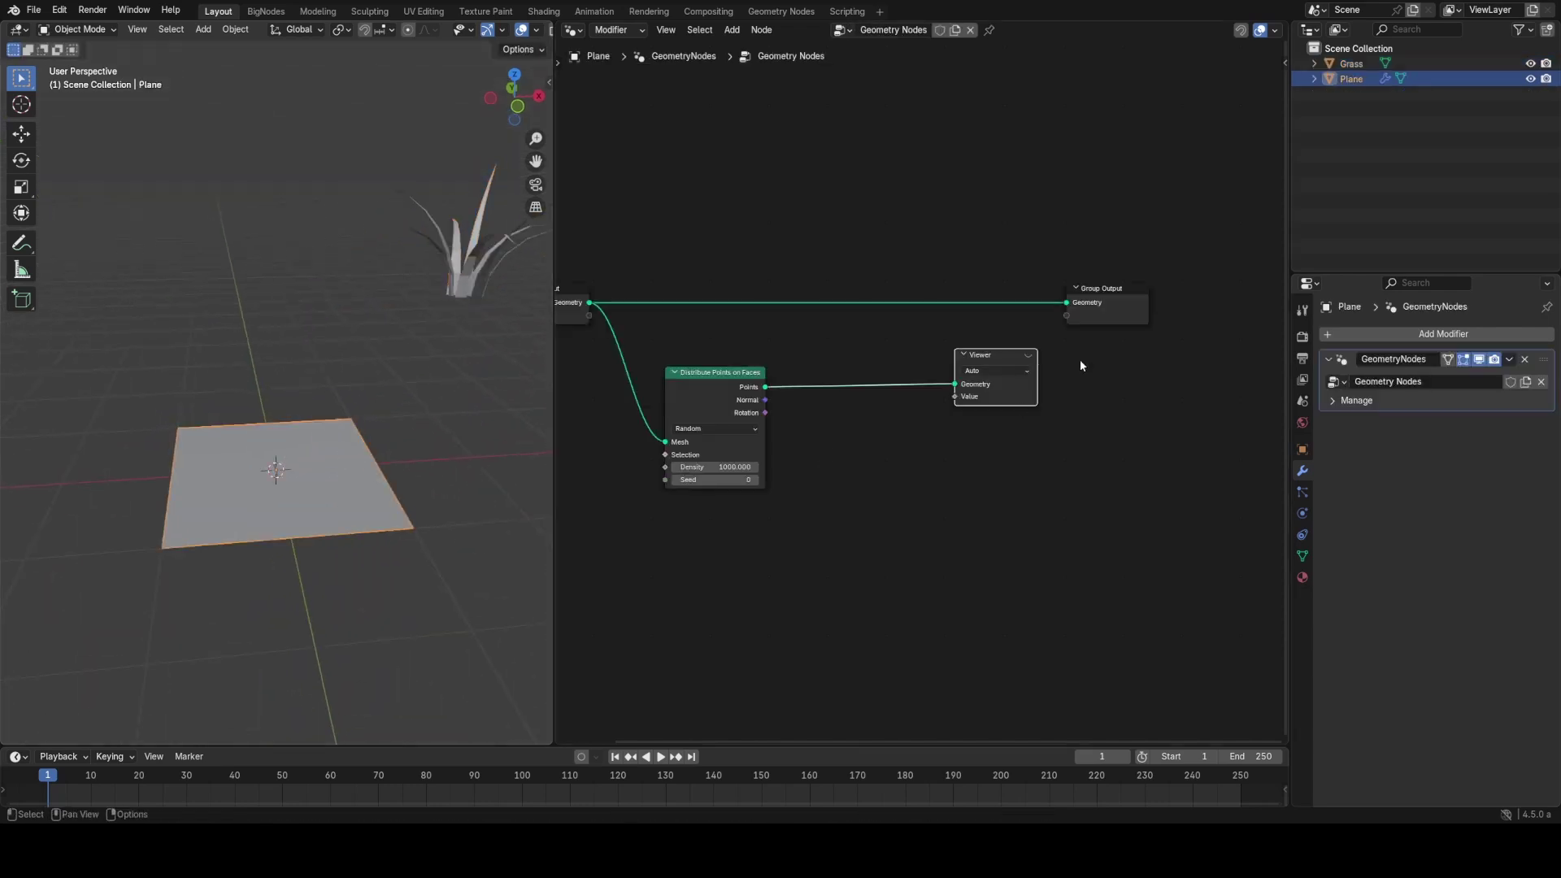
left_click_drag(1349, 64, 673, 559)
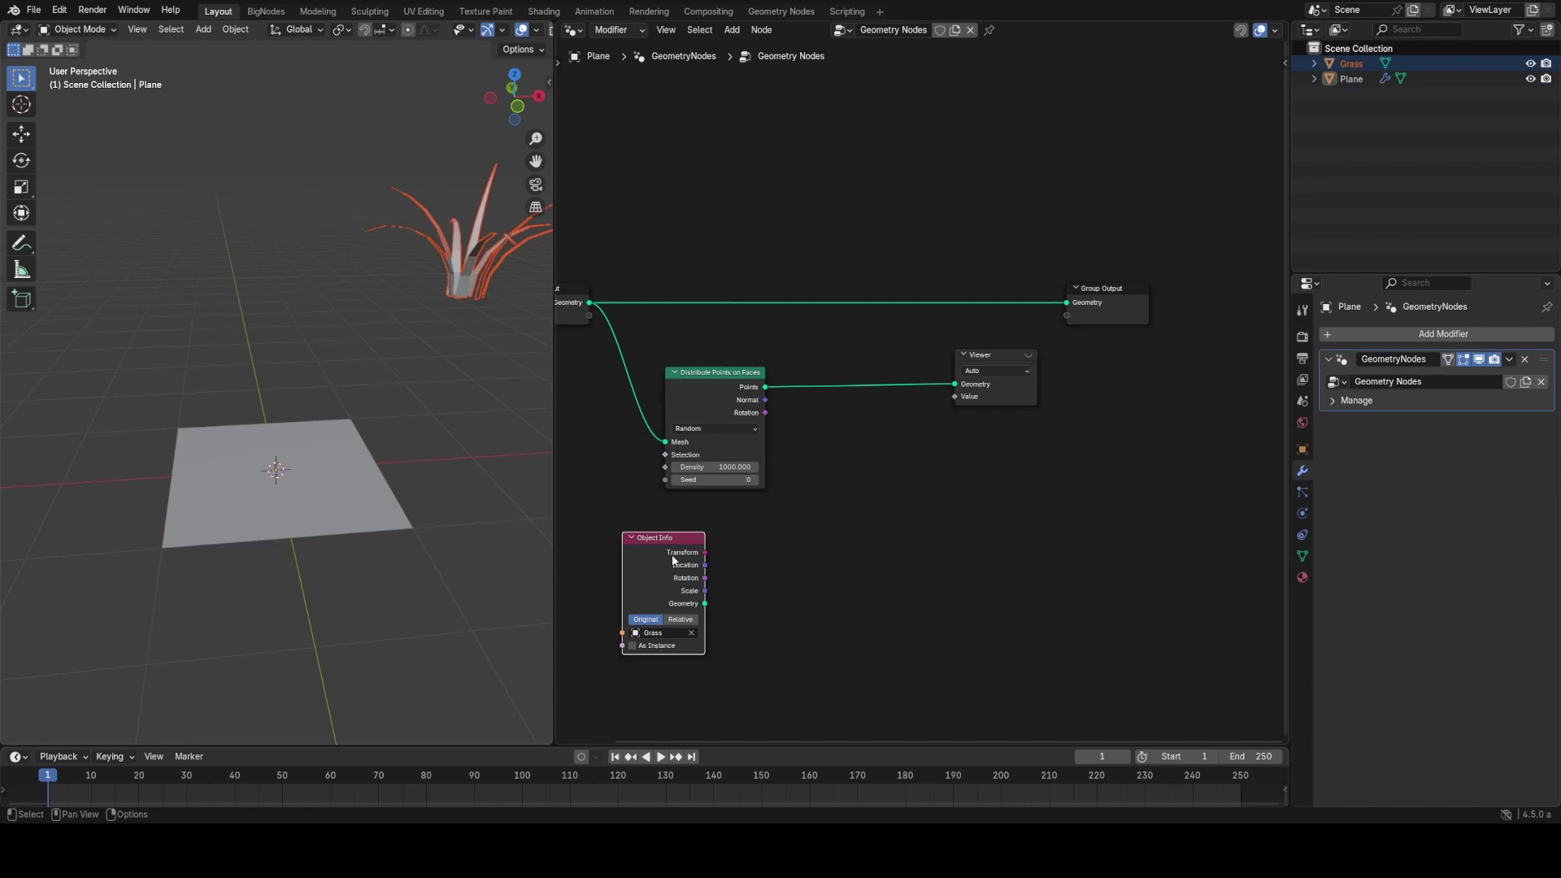
middle_click_drag(1028, 420, 907, 441)
scroll(907, 440, "up", 1)
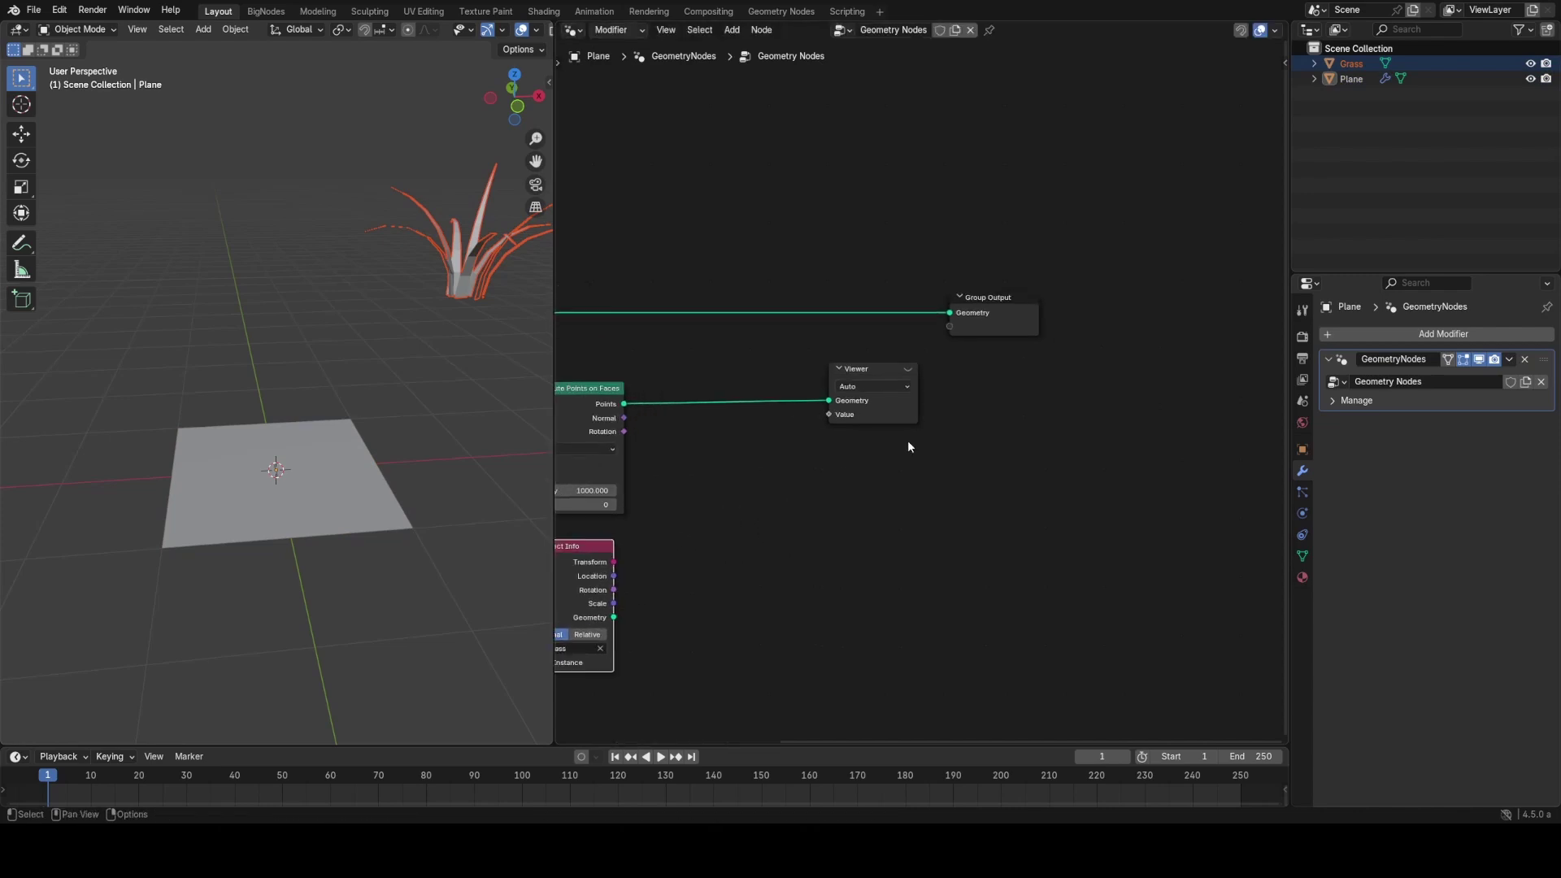
Step: Move the Viewer node aside and insert an Instance on Points node between Distribute Points on Faces and the Viewer
left_click_drag(894, 406, 1098, 393)
key("shift+a")
type("insta")
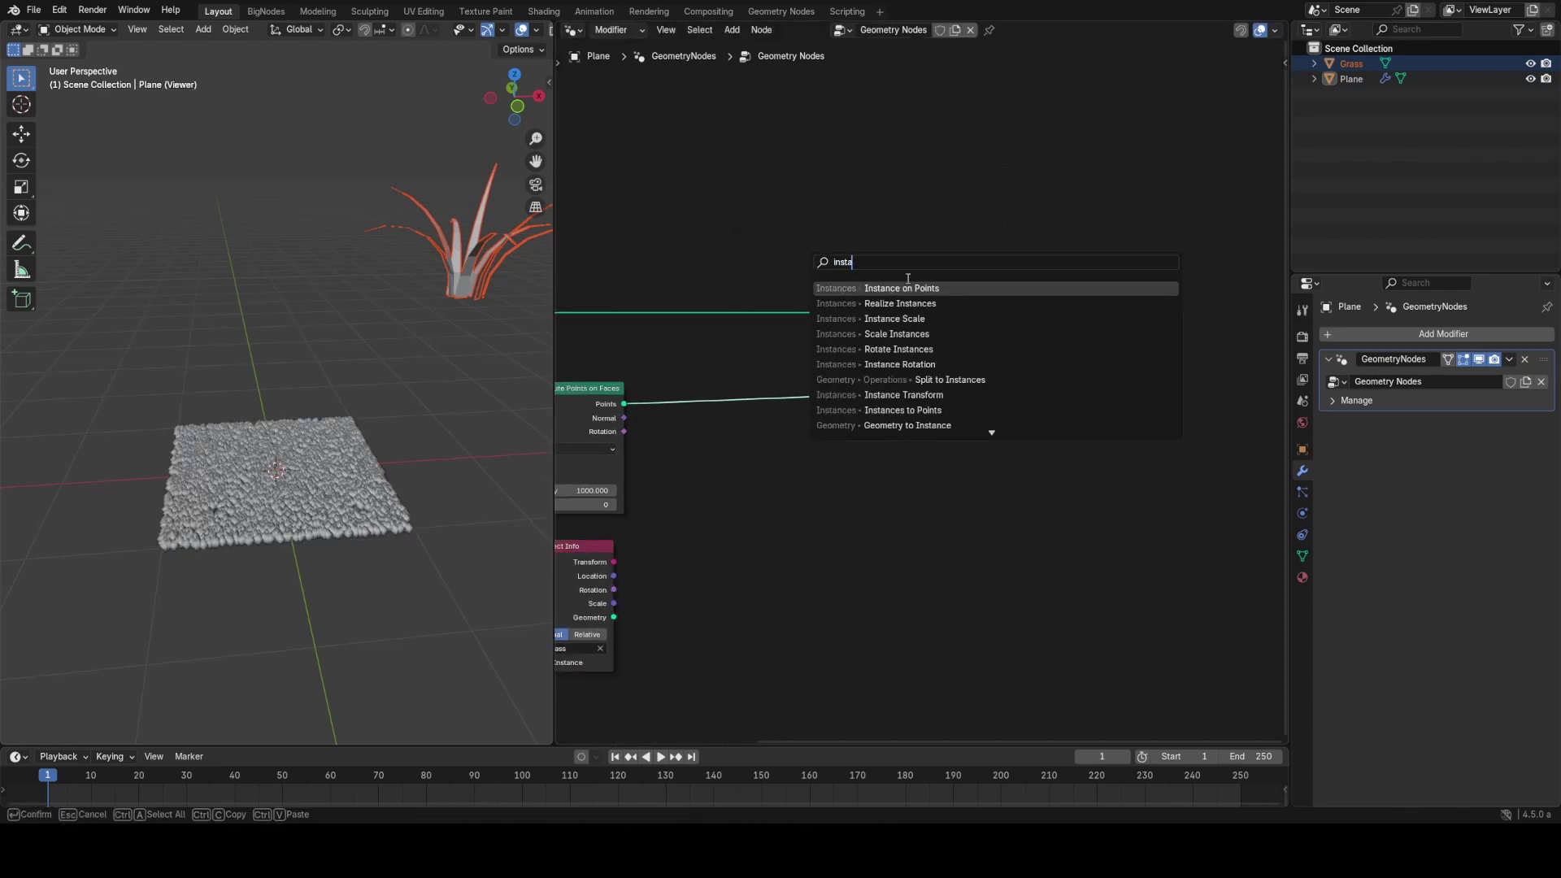
key("Return")
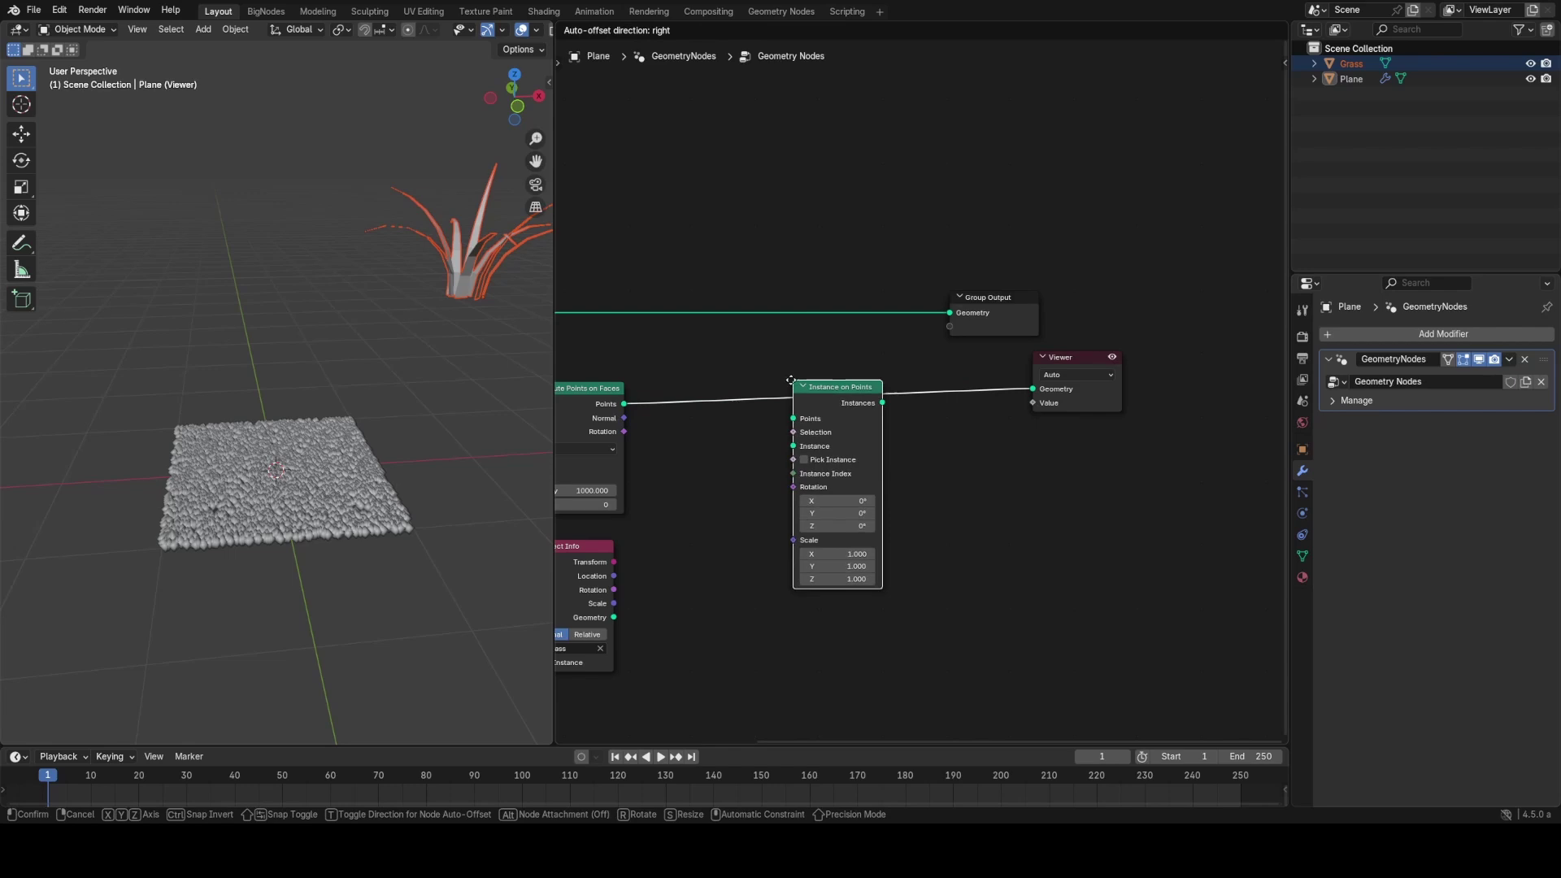
left_click(775, 377)
Step: Connect the Grass Object Info node's Geometry to the Instance input of Instance on Points
middle_click_drag(754, 397, 948, 356)
scroll(780, 407, "up", 3)
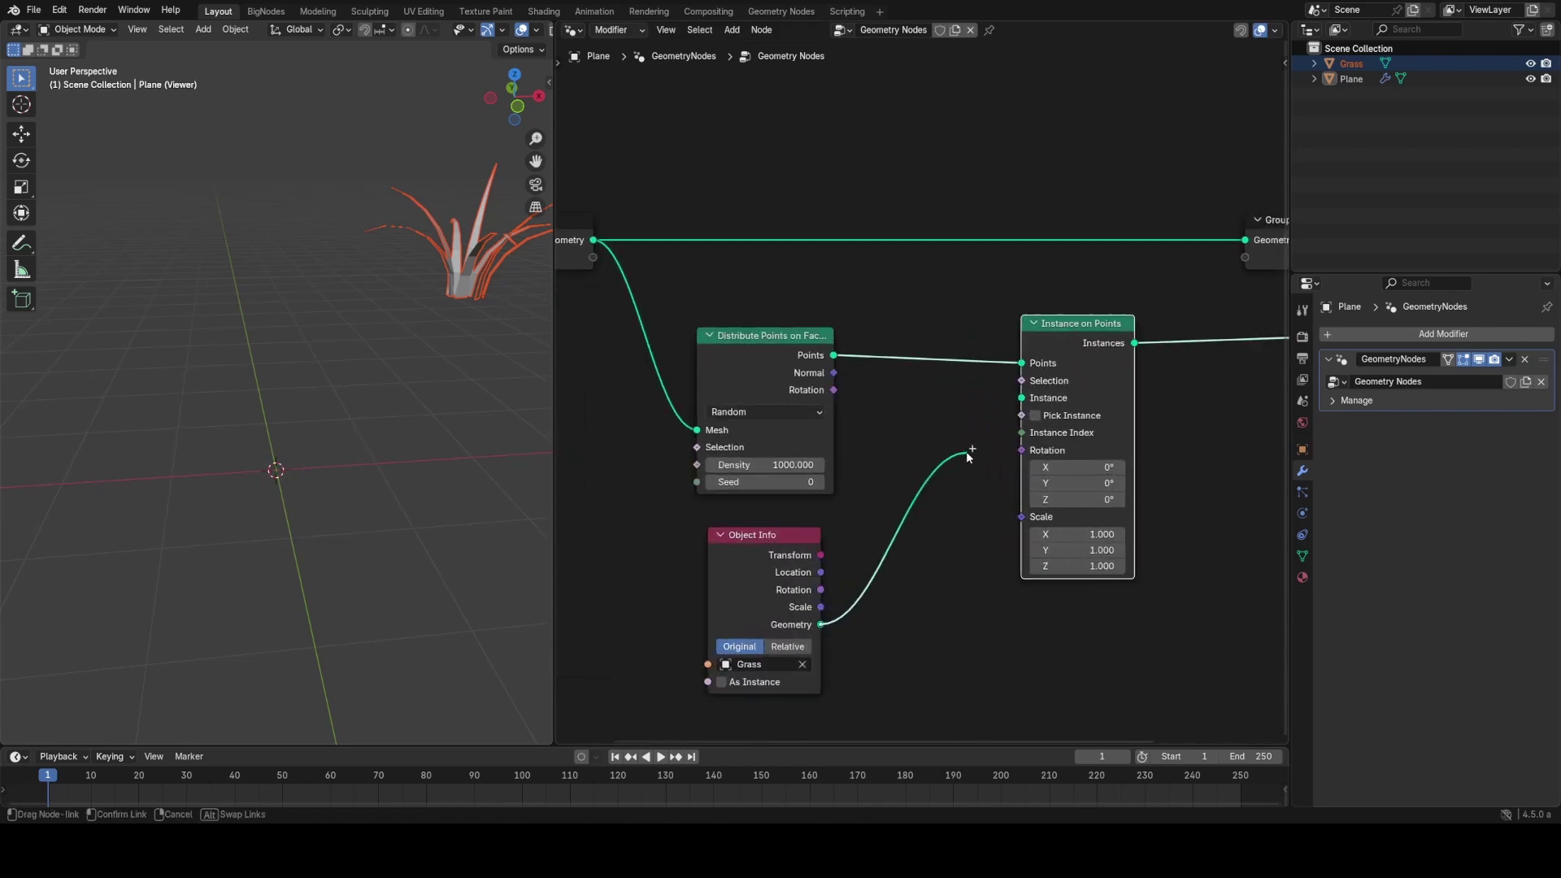
left_click_drag(1021, 399, 1022, 400)
middle_click_drag(960, 454, 890, 463)
middle_click_drag(325, 431, 449, 453)
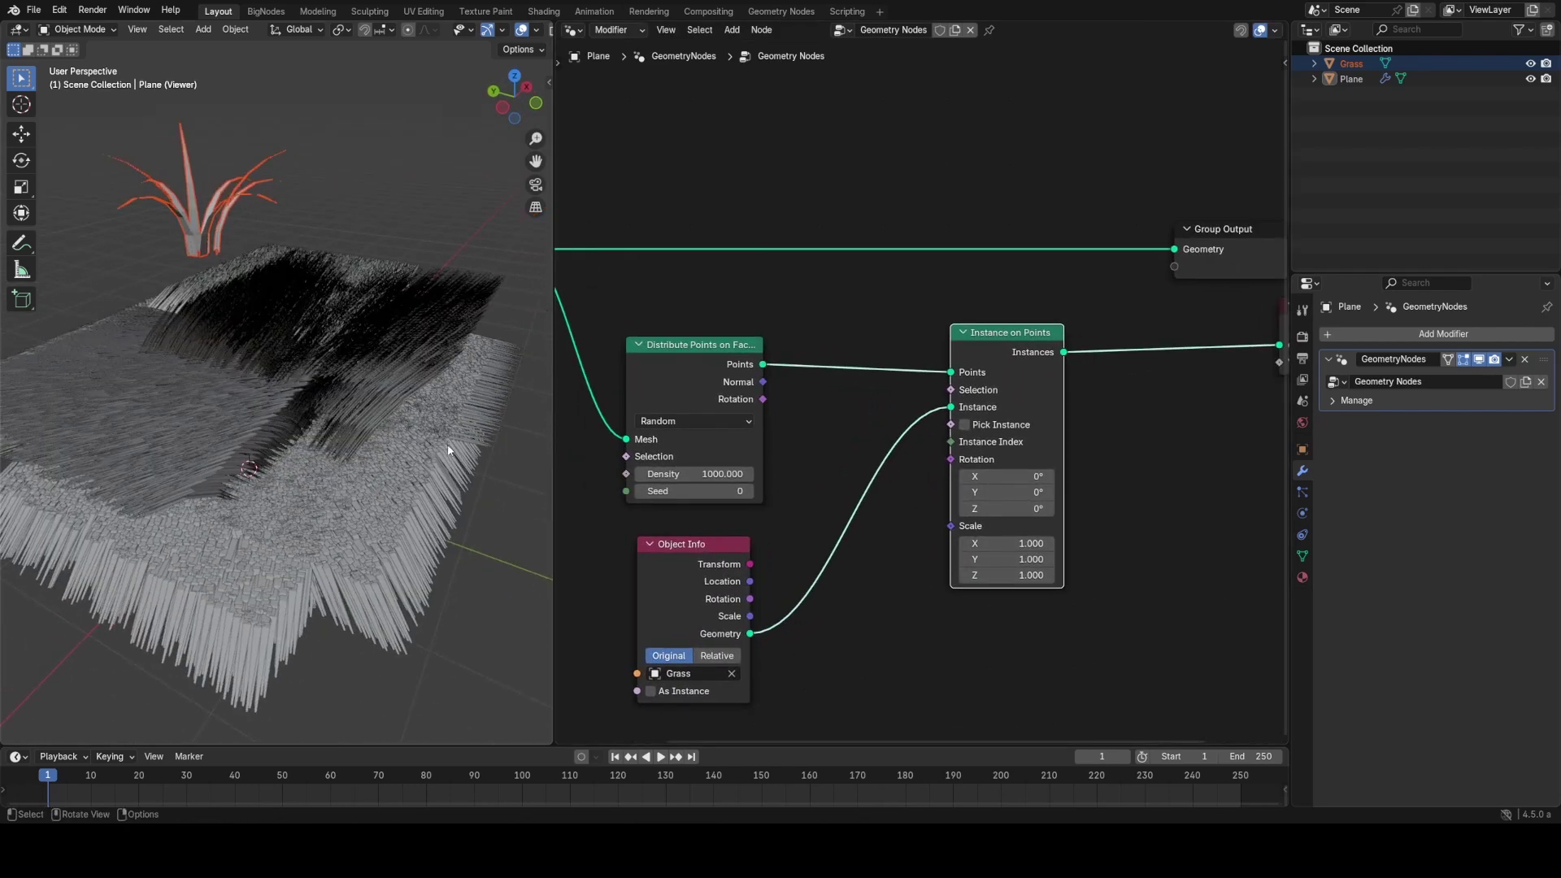
scroll(439, 453, "down", 2)
middle_click_drag(149, 483, 230, 466)
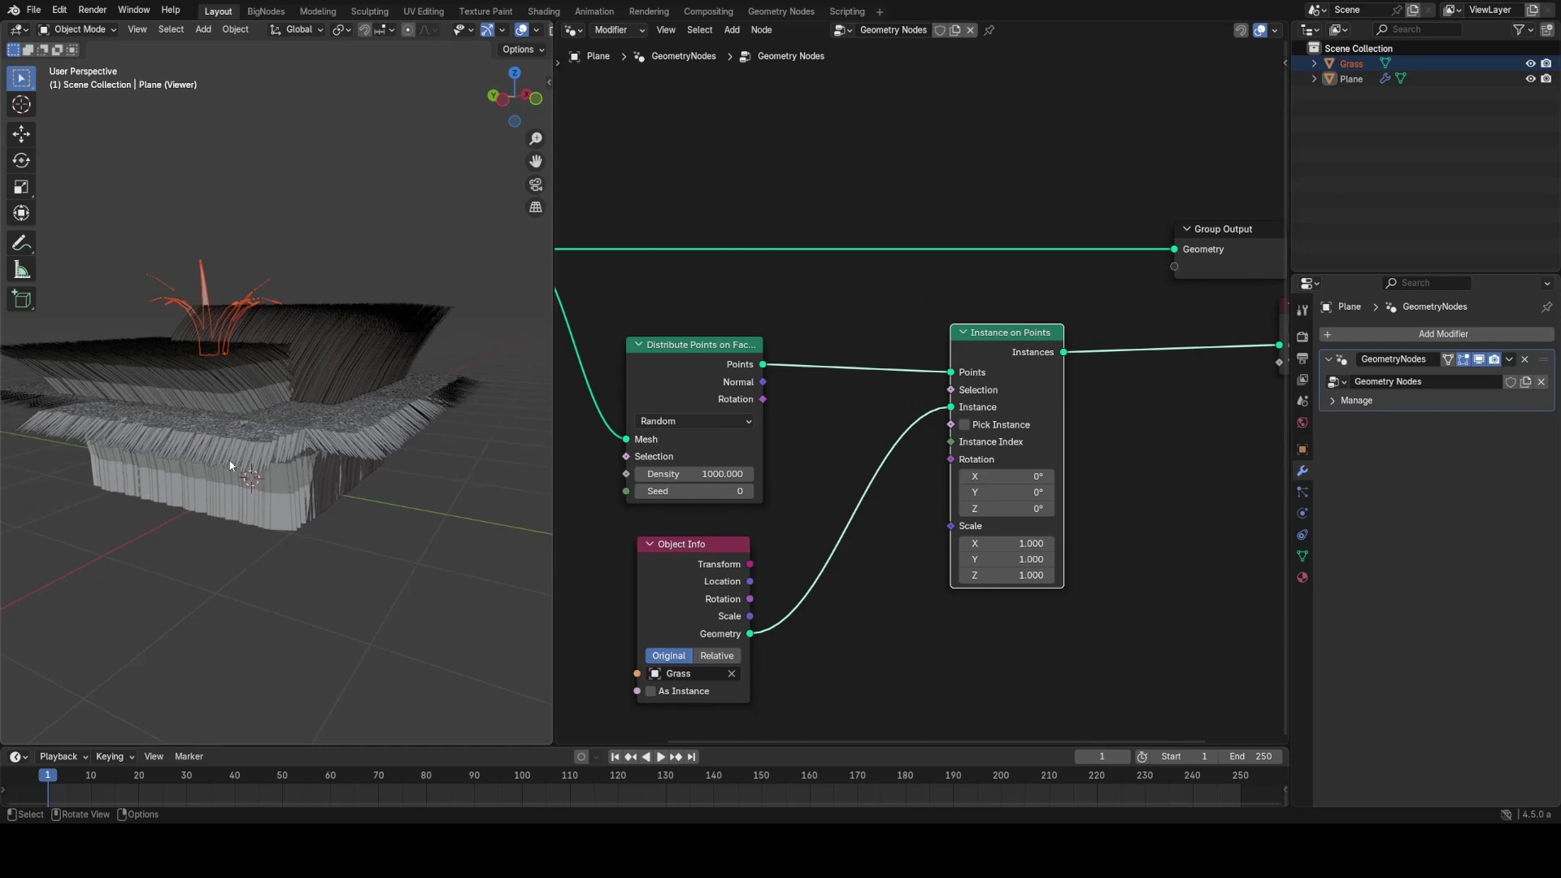
Step: Insert a Transform Geometry node between Object Info and Instance on Points, then reposition the Object Info node beside it
scroll(812, 520, "up", 2)
key("shift+a")
type("t")
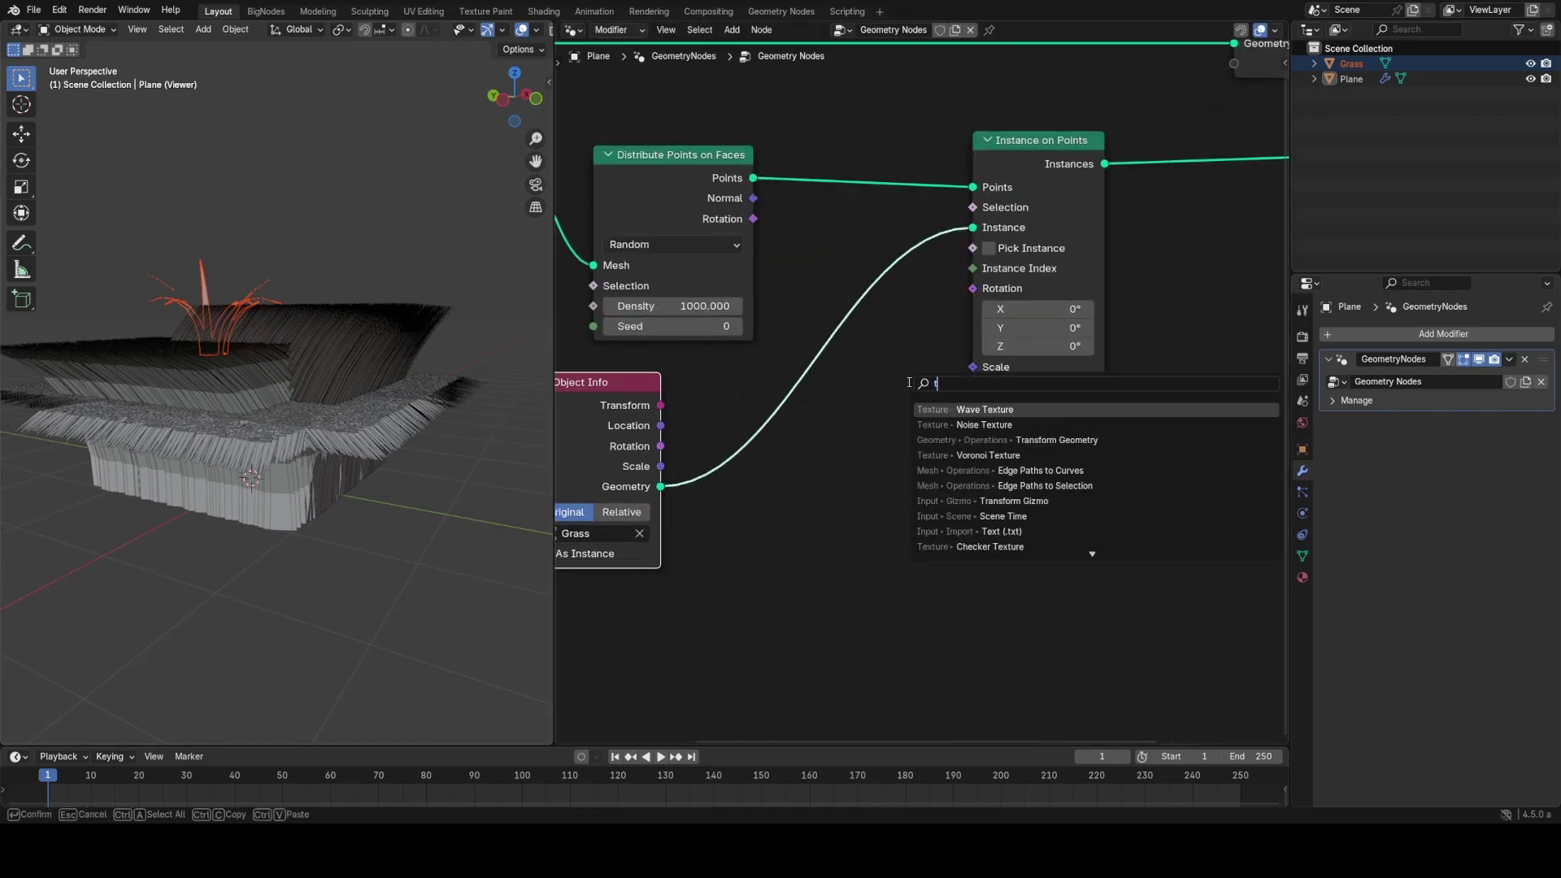
type("ra")
left_click(1009, 411)
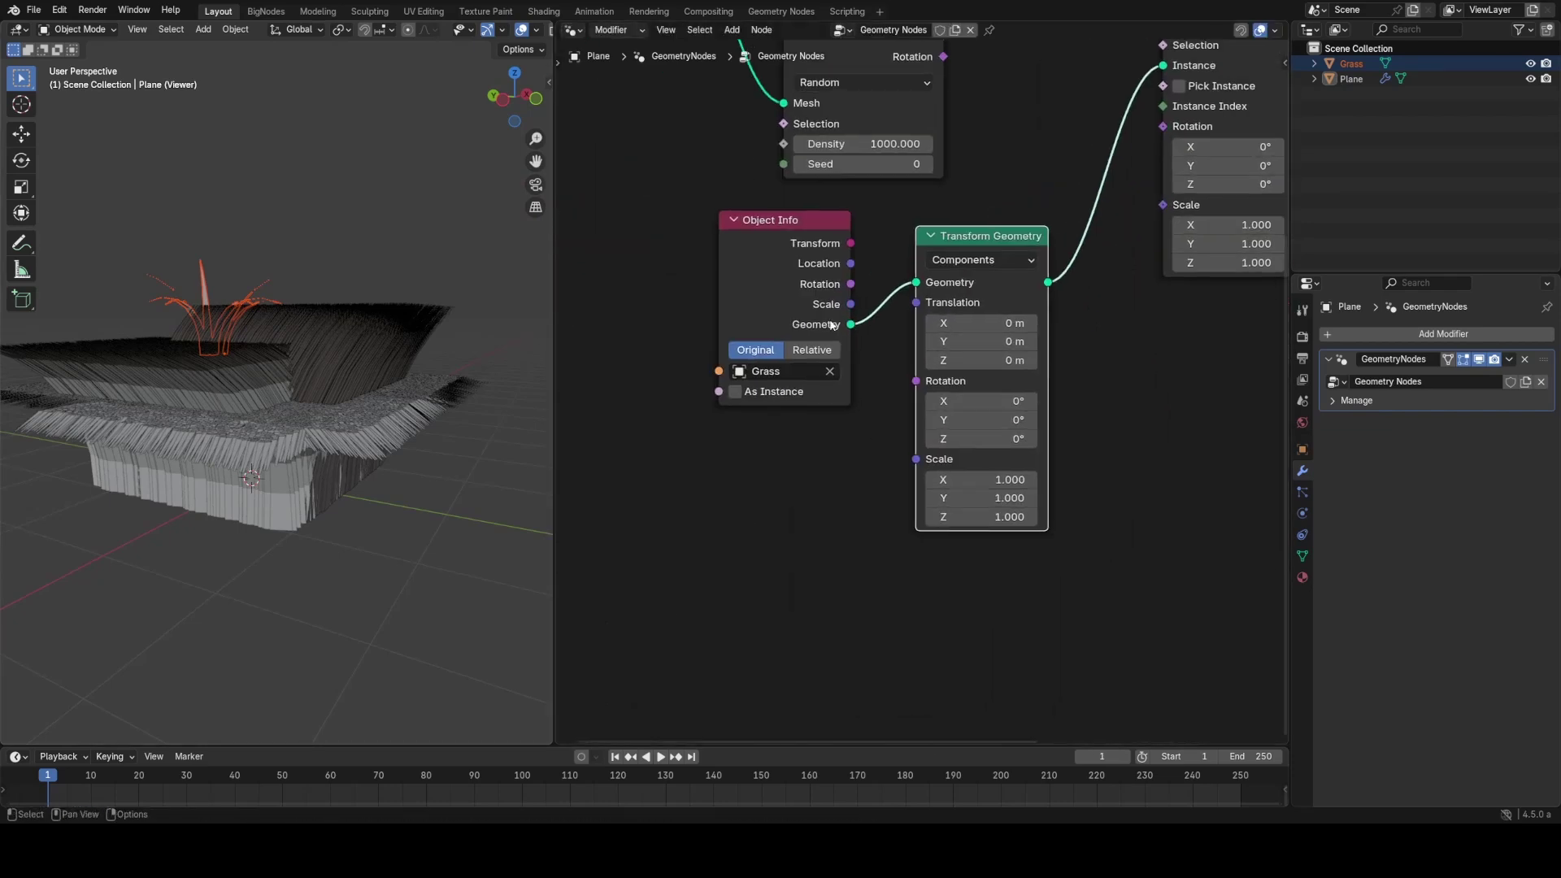
left_click(752, 288)
Step: Add a Value node set to 0.1 and connect it to the Scale of Transform Geometry
key("shift+a")
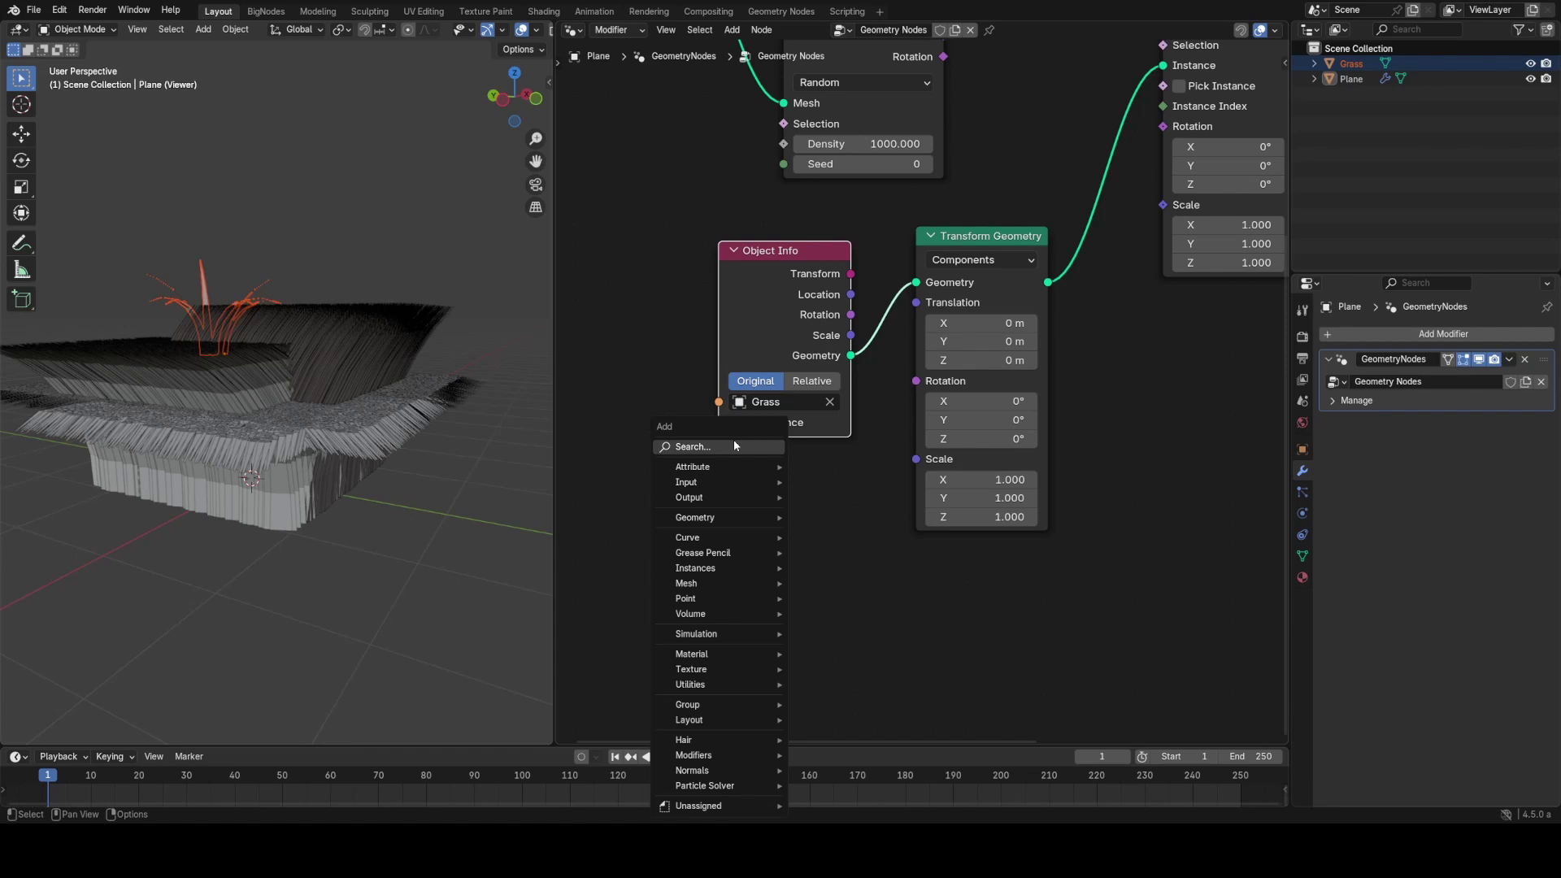
type("va")
left_click(807, 465)
left_click(721, 478)
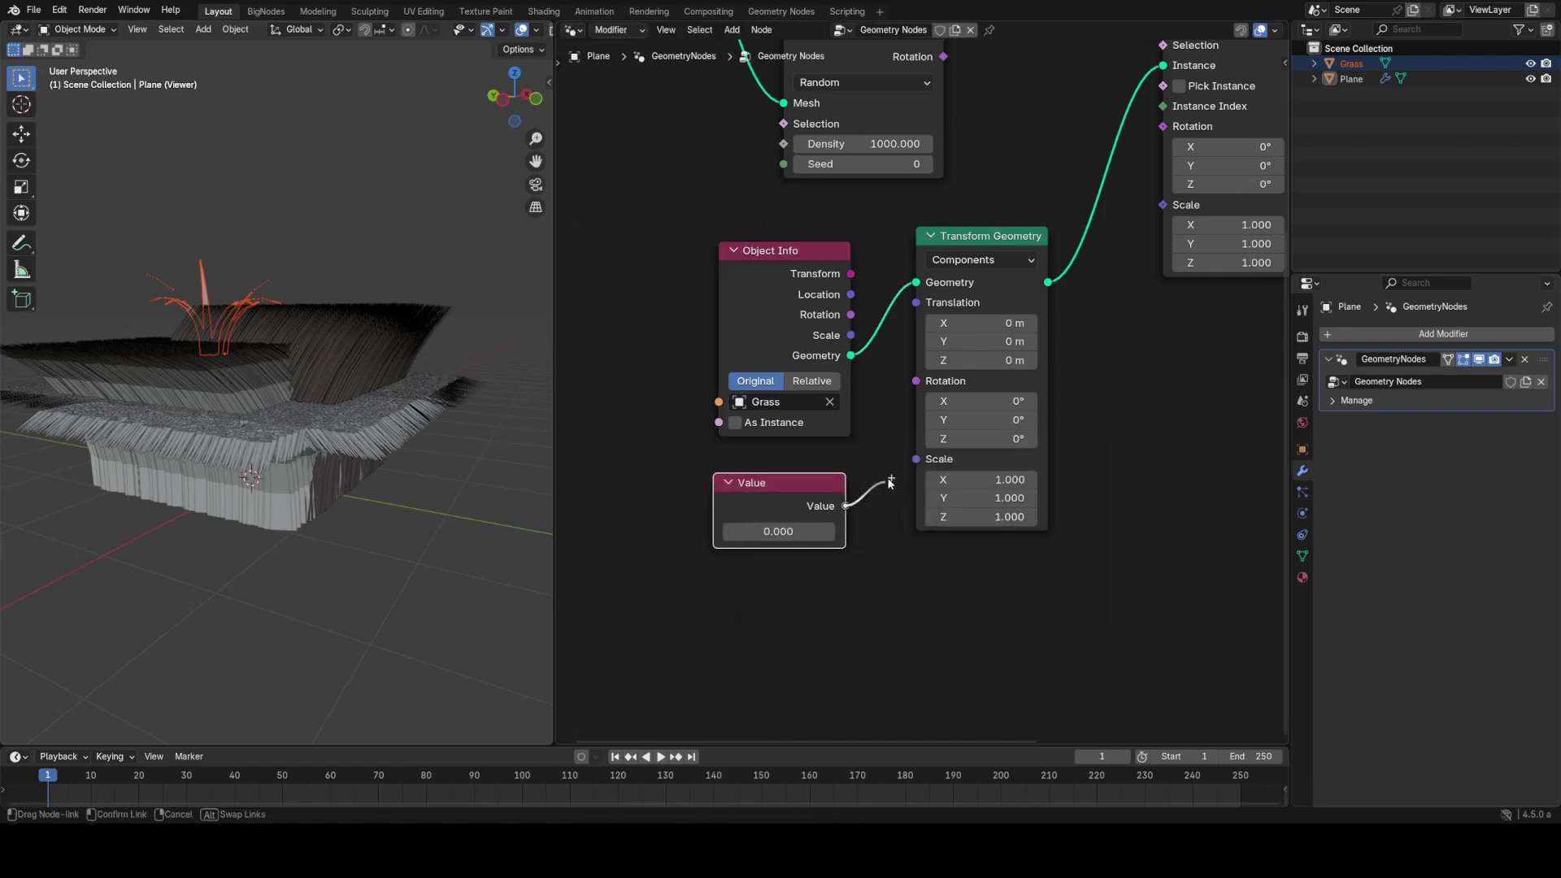
left_click_drag(888, 479, 916, 460)
left_click(777, 532)
type(".1")
key("Return")
middle_click_drag(480, 496, 407, 487)
scroll(406, 488, "up", 3)
mouse_move(406, 488)
middle_mouse_down("shift")
mouse_move(399, 409)
mouse_move(405, 479)
middle_mouse_up("shift")
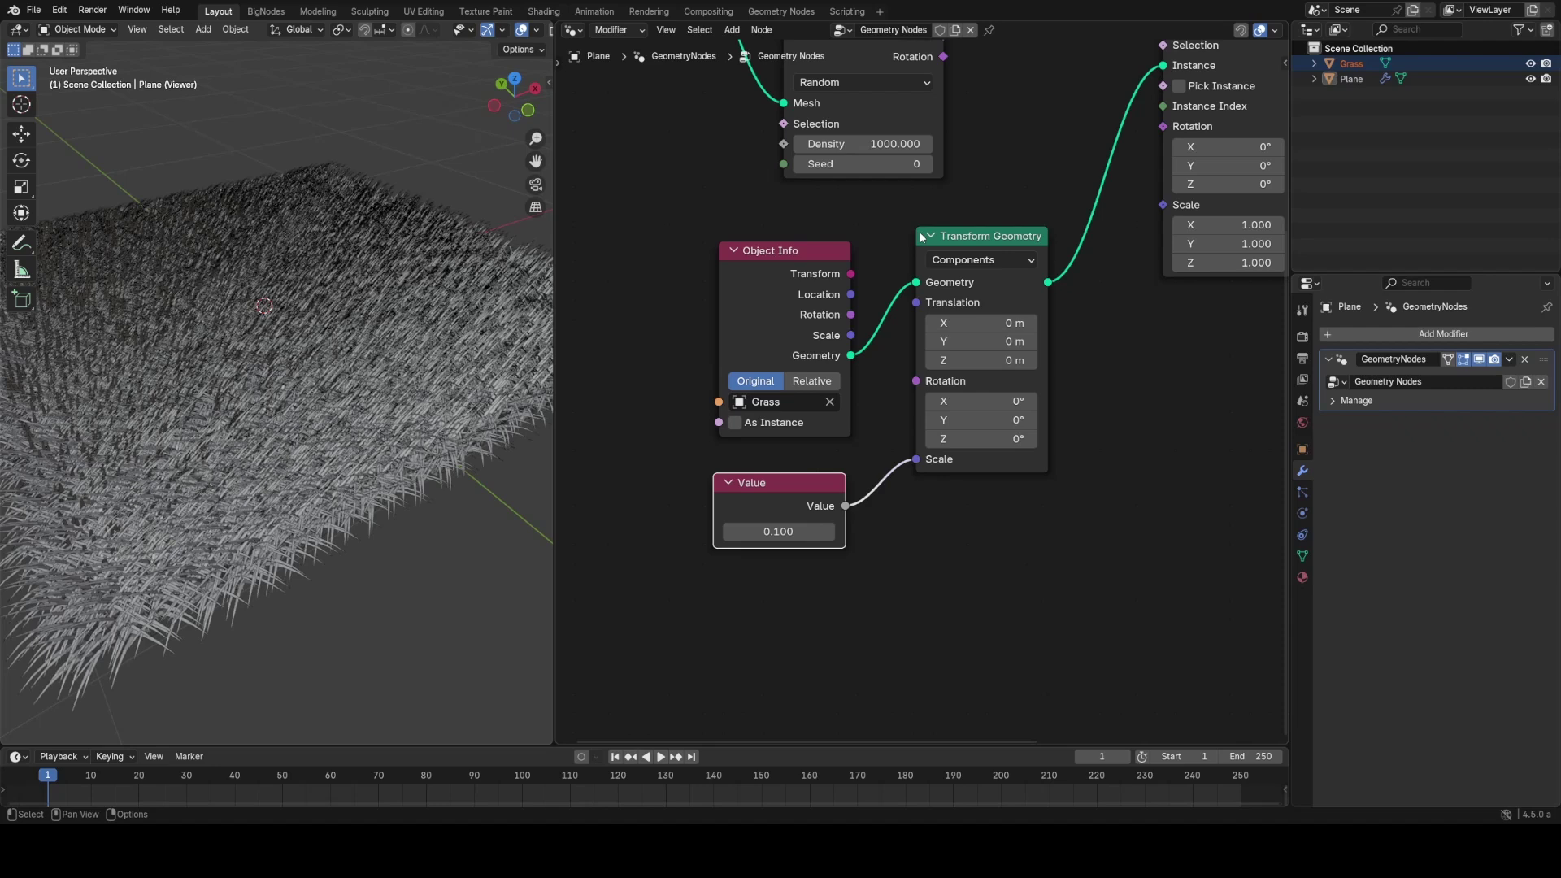
Step: Connect the Rotation output of Distribute Points on Faces to the Rotation input of Instance on Points
middle_click_drag(921, 236, 854, 399)
left_click_drag(1063, 398, 1070, 398)
middle_click_drag(1086, 412, 777, 432)
Step: Shift the Instance on Points and output nodes along X, away from the Distribute Points node, to make room between them
scroll(951, 398, "down", 6)
left_click_drag(849, 173, 1110, 431)
key("g")
key("x")
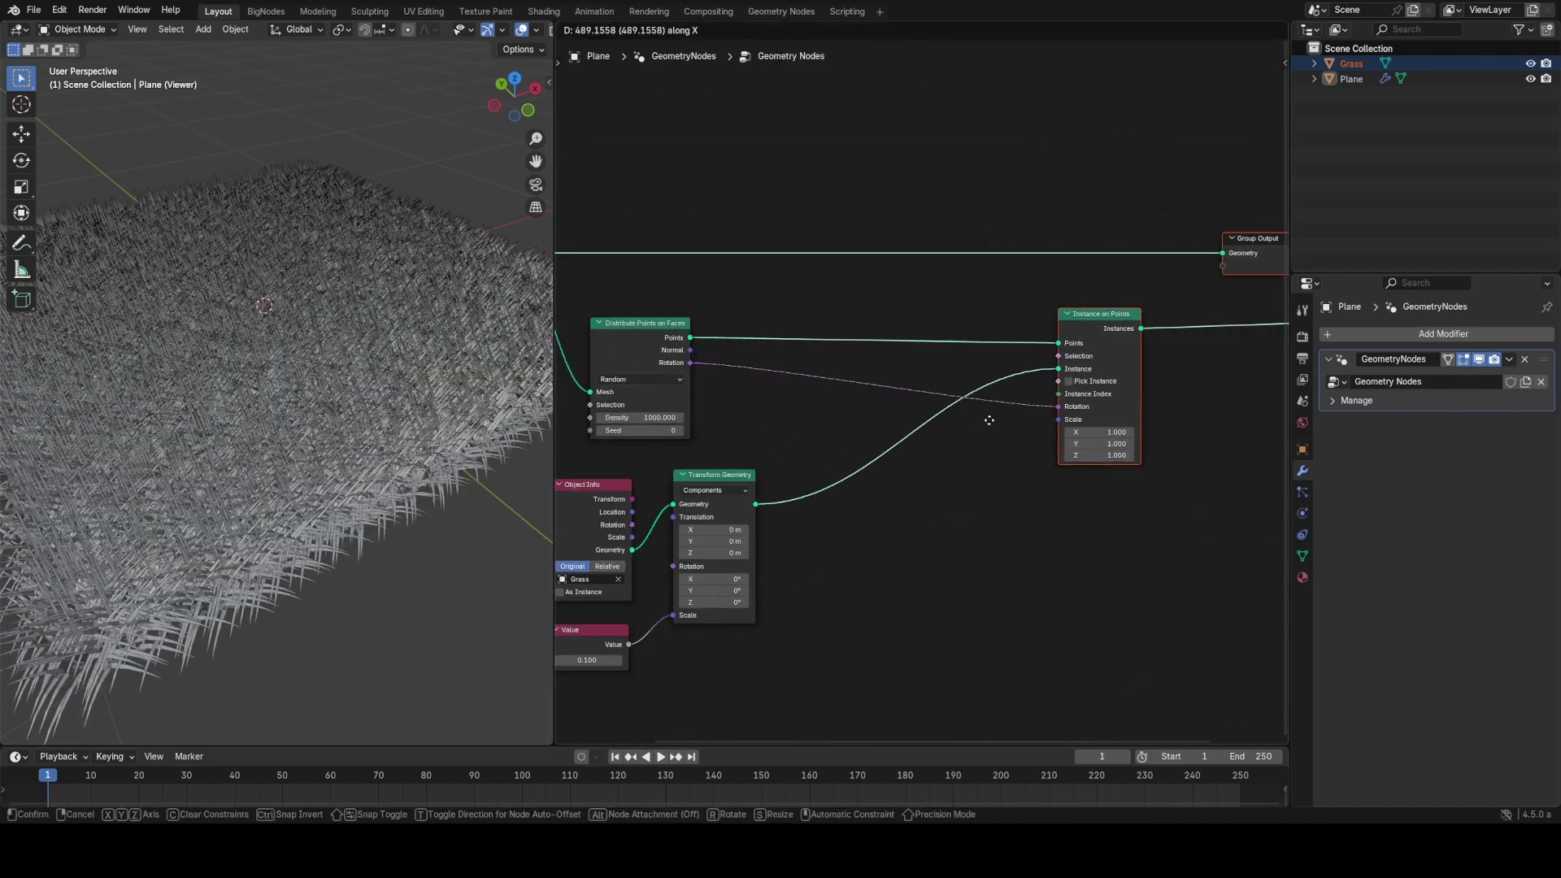
left_click(993, 418)
scroll(295, 346, "down", 4)
mouse_move(358, 417)
middle_mouse_down()
mouse_move(314, 359)
mouse_move(369, 388)
middle_mouse_up()
key("shift+a")
type("rotae rotat")
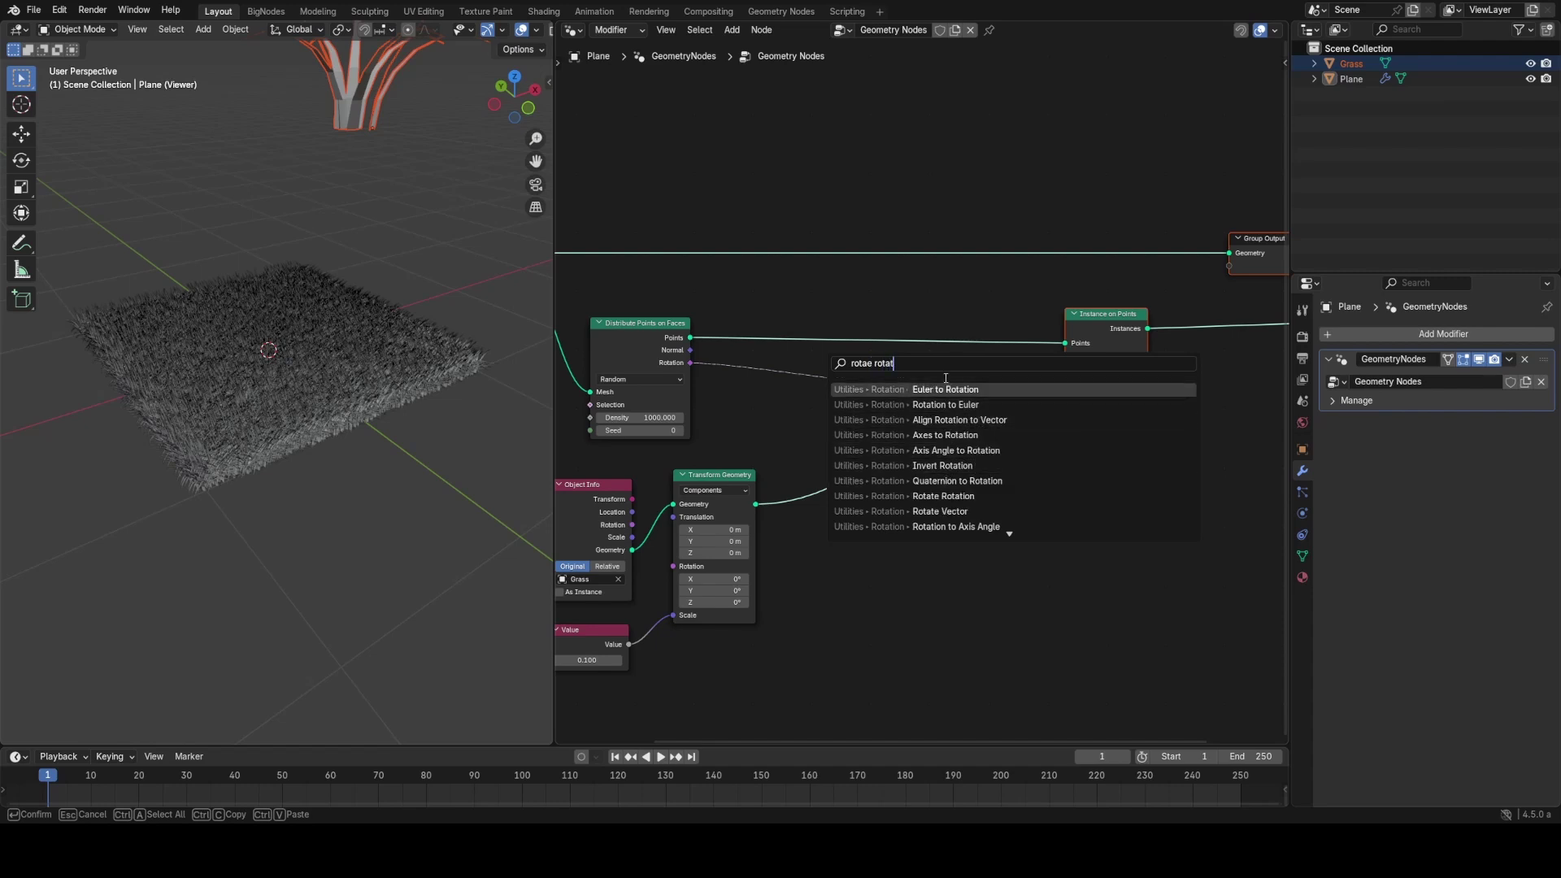
key("Escape")
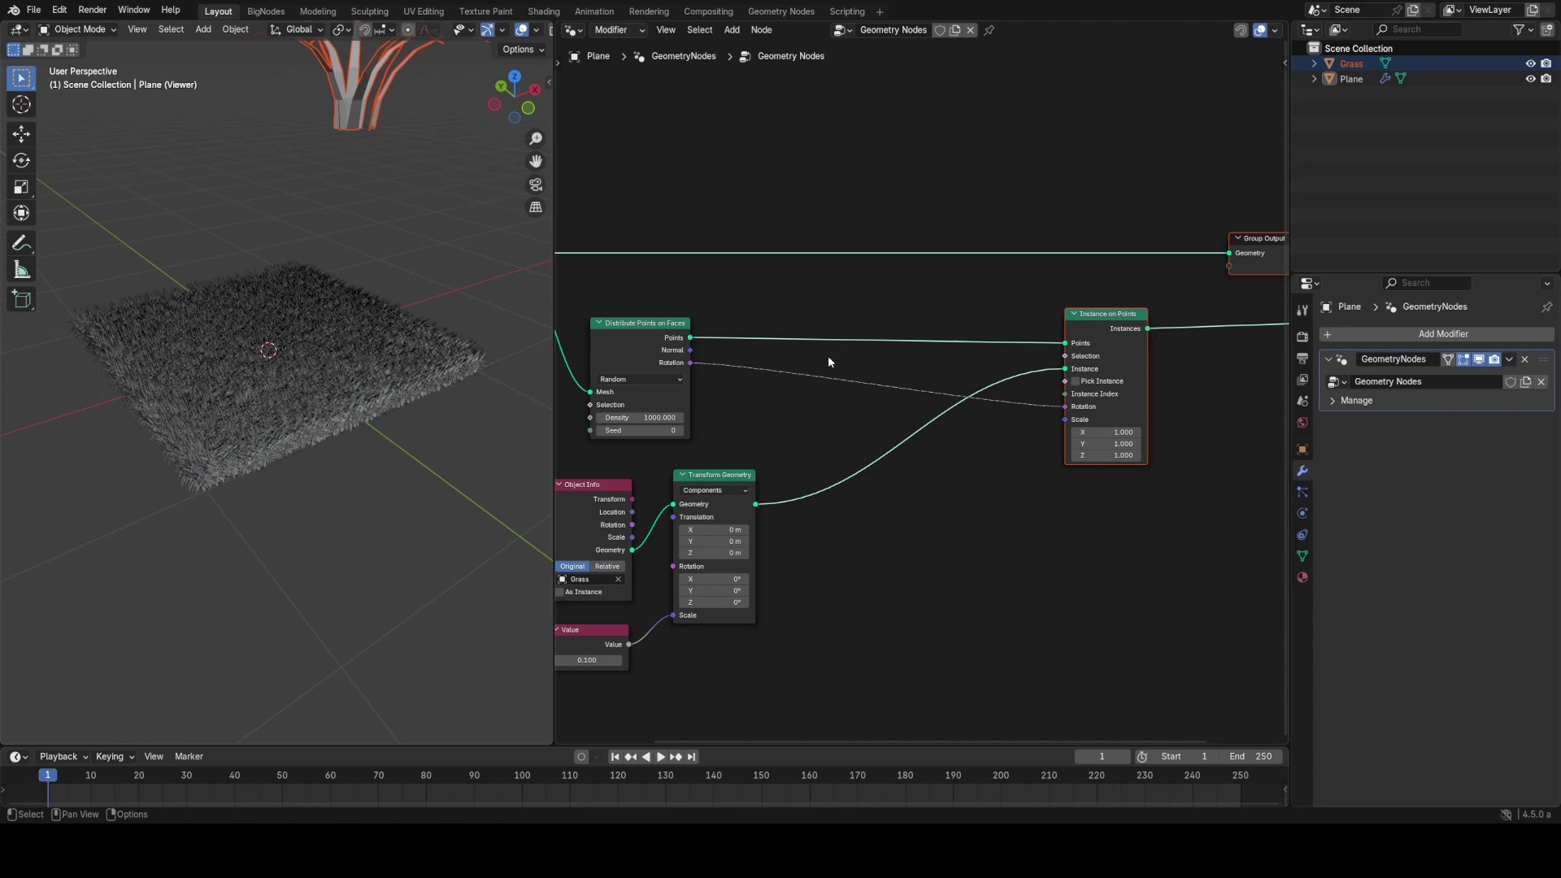
Step: Insert a Rotate Rotation node on the rotation link between Distribute Points on Faces and Instance on Points
key("shift+a")
type("rotate")
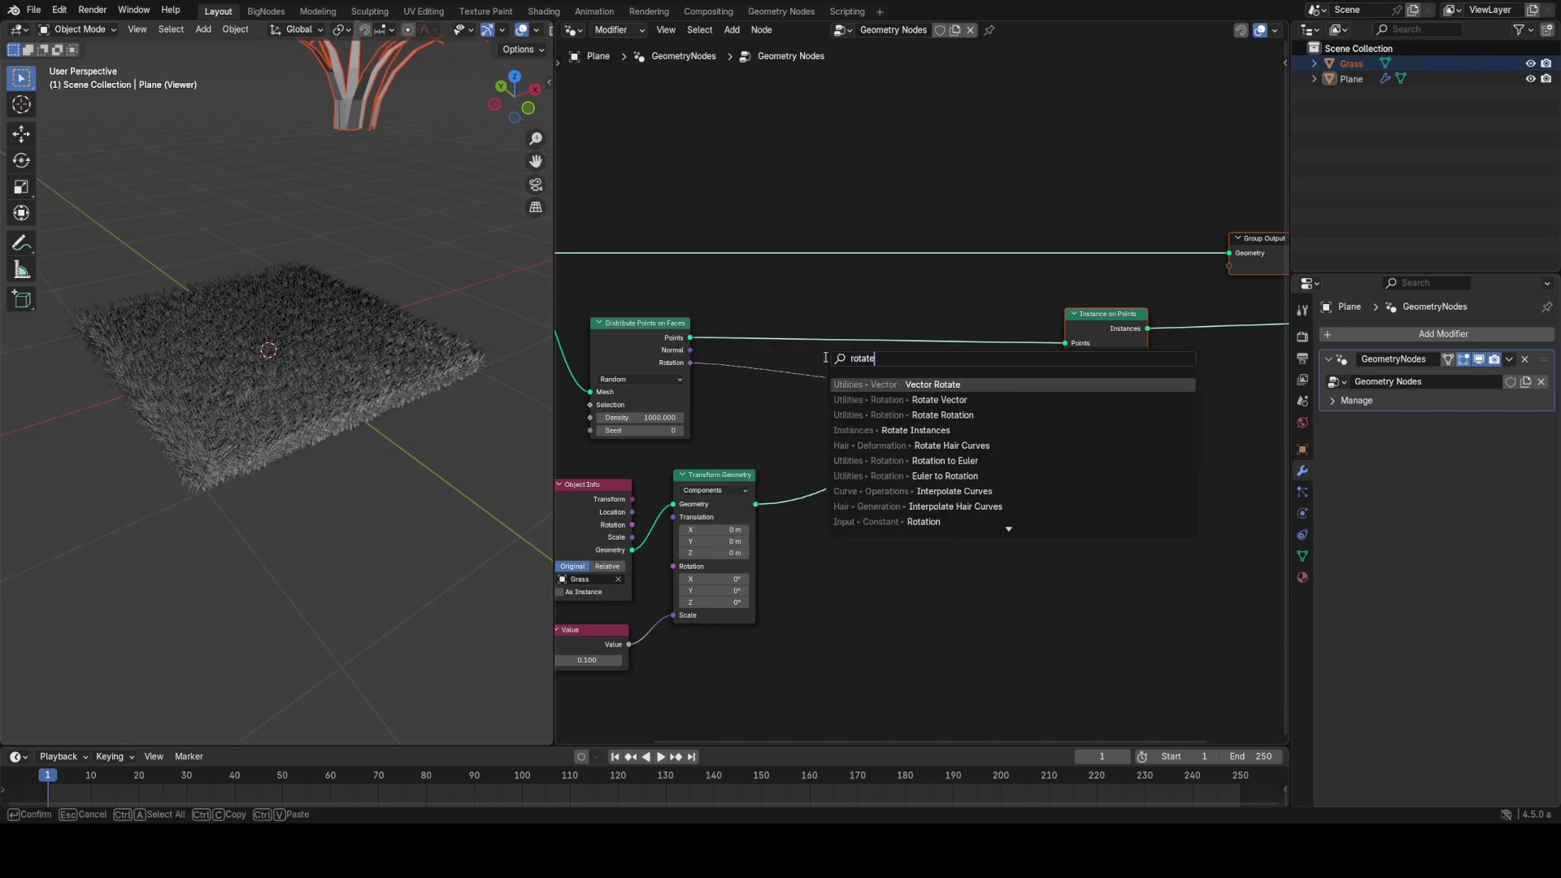
type(" ro")
key("Return")
left_click(826, 359)
middle_click_drag(762, 557, 837, 504)
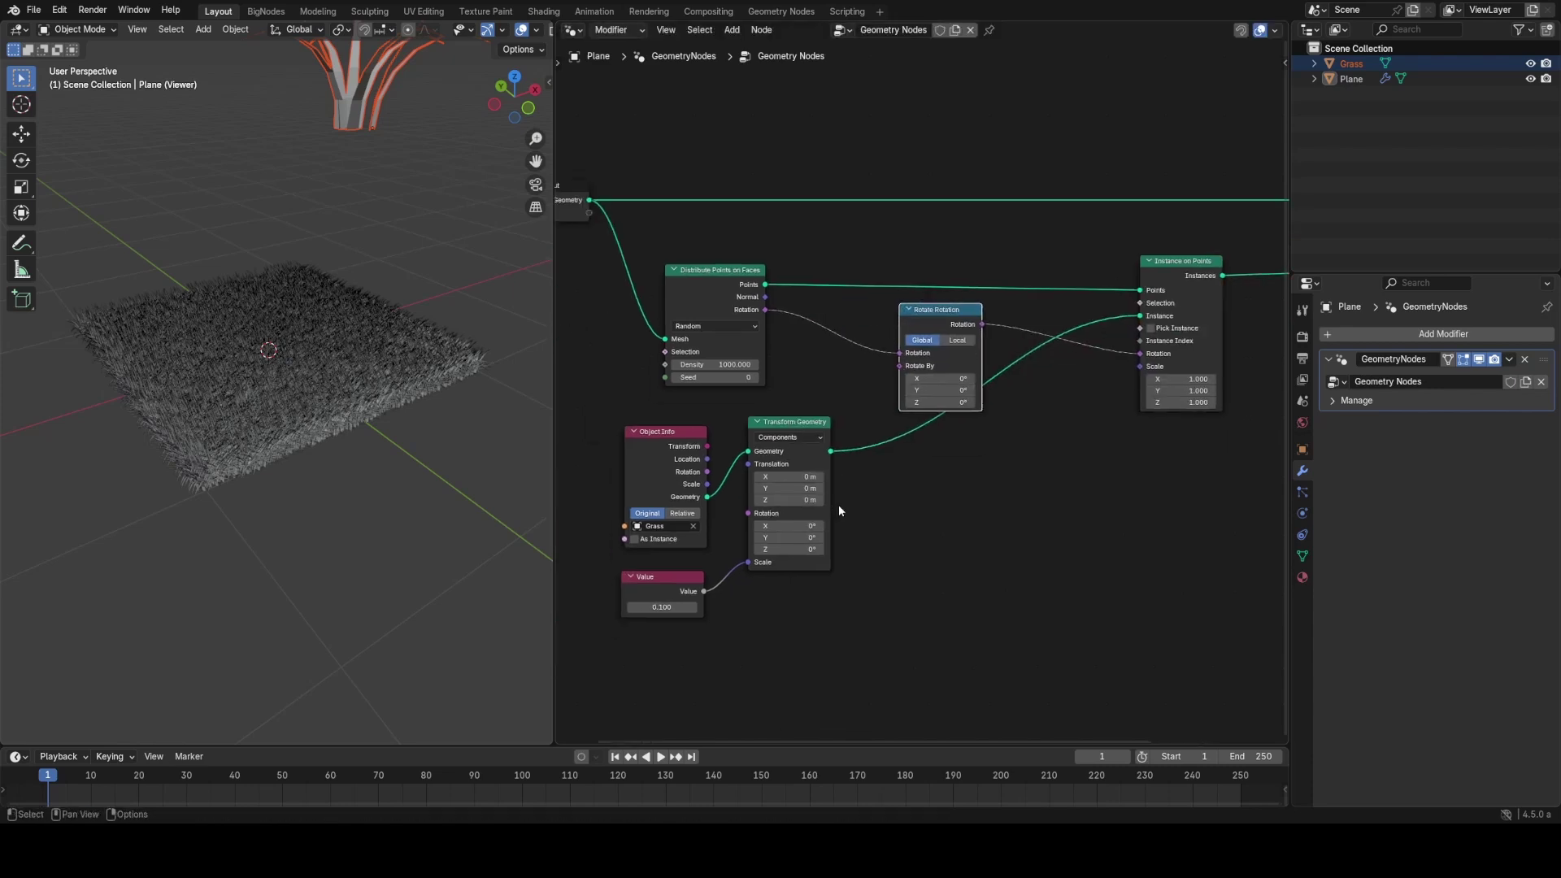
Step: Move the Object Info, Value and Transform Geometry nodes out of the way and set Rotate Rotation to Local
left_click_drag(647, 662, 977, 489)
scroll(867, 463, "up", 2)
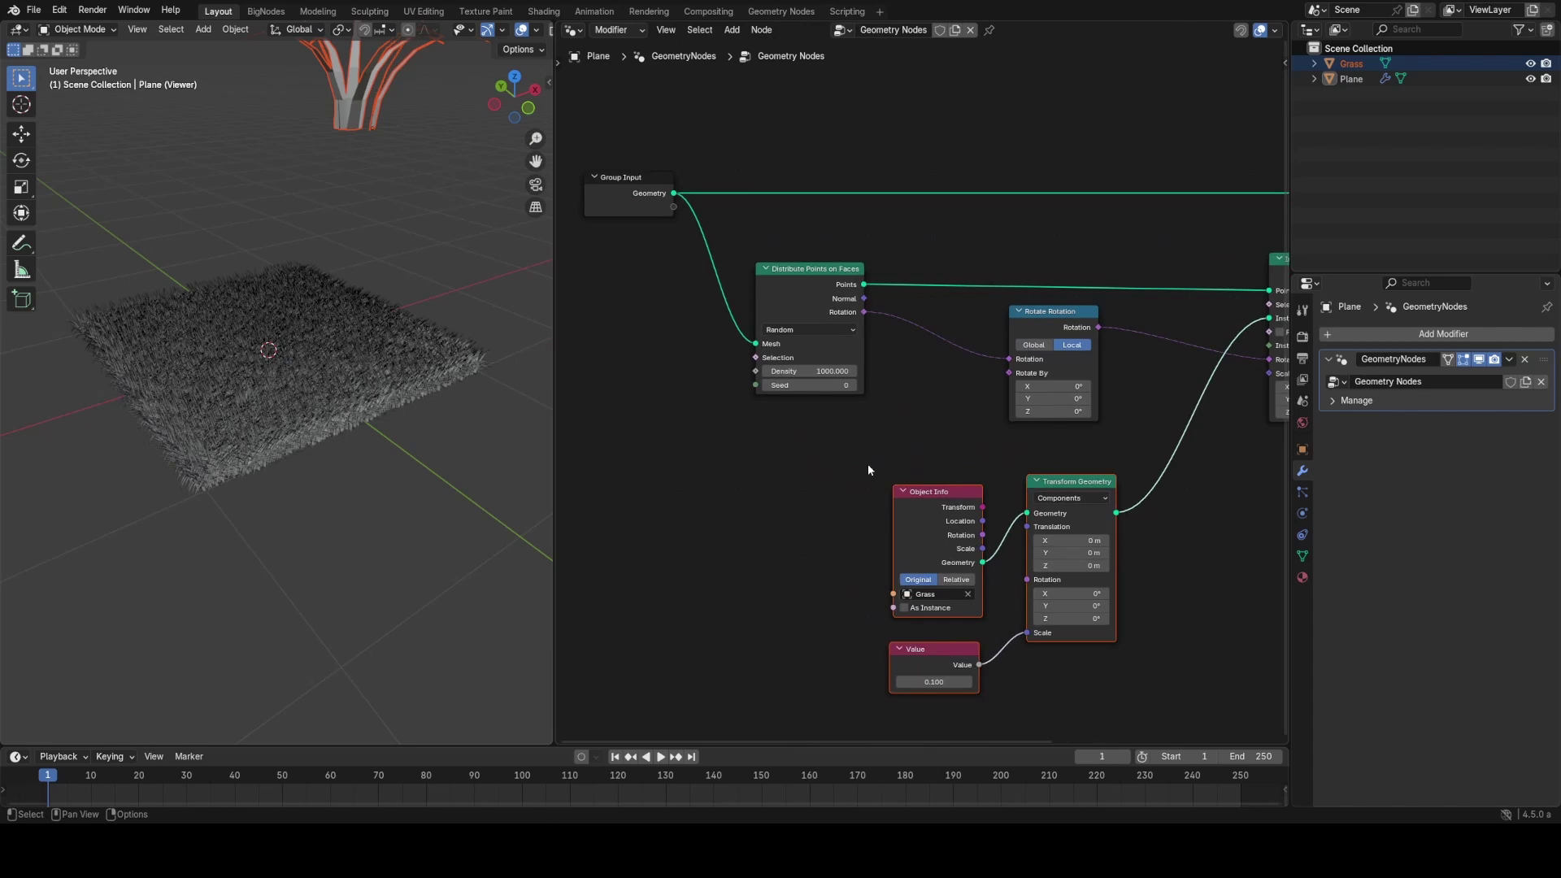
left_click_drag(1075, 414, 1121, 414)
key("ctrl+z")
middle_click_drag(244, 549, 290, 486)
Step: Add a Vector Random Value node with Max 0 on all axes and connect it to Rotate Rotation's Rotate By
key("shift+a")
left_click(887, 425)
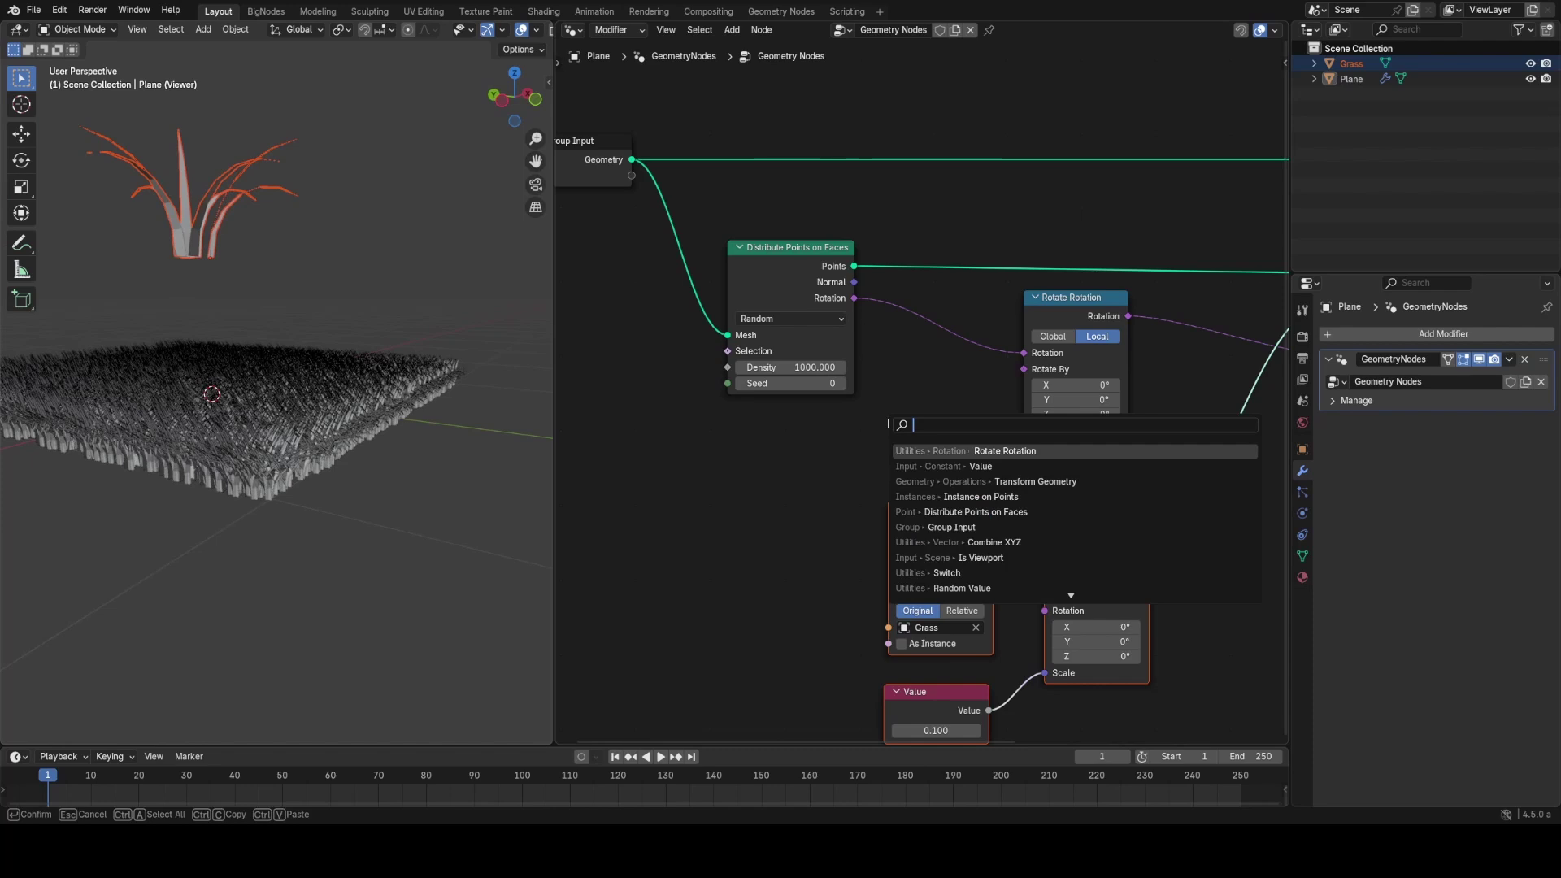
key("Return")
left_click(750, 486)
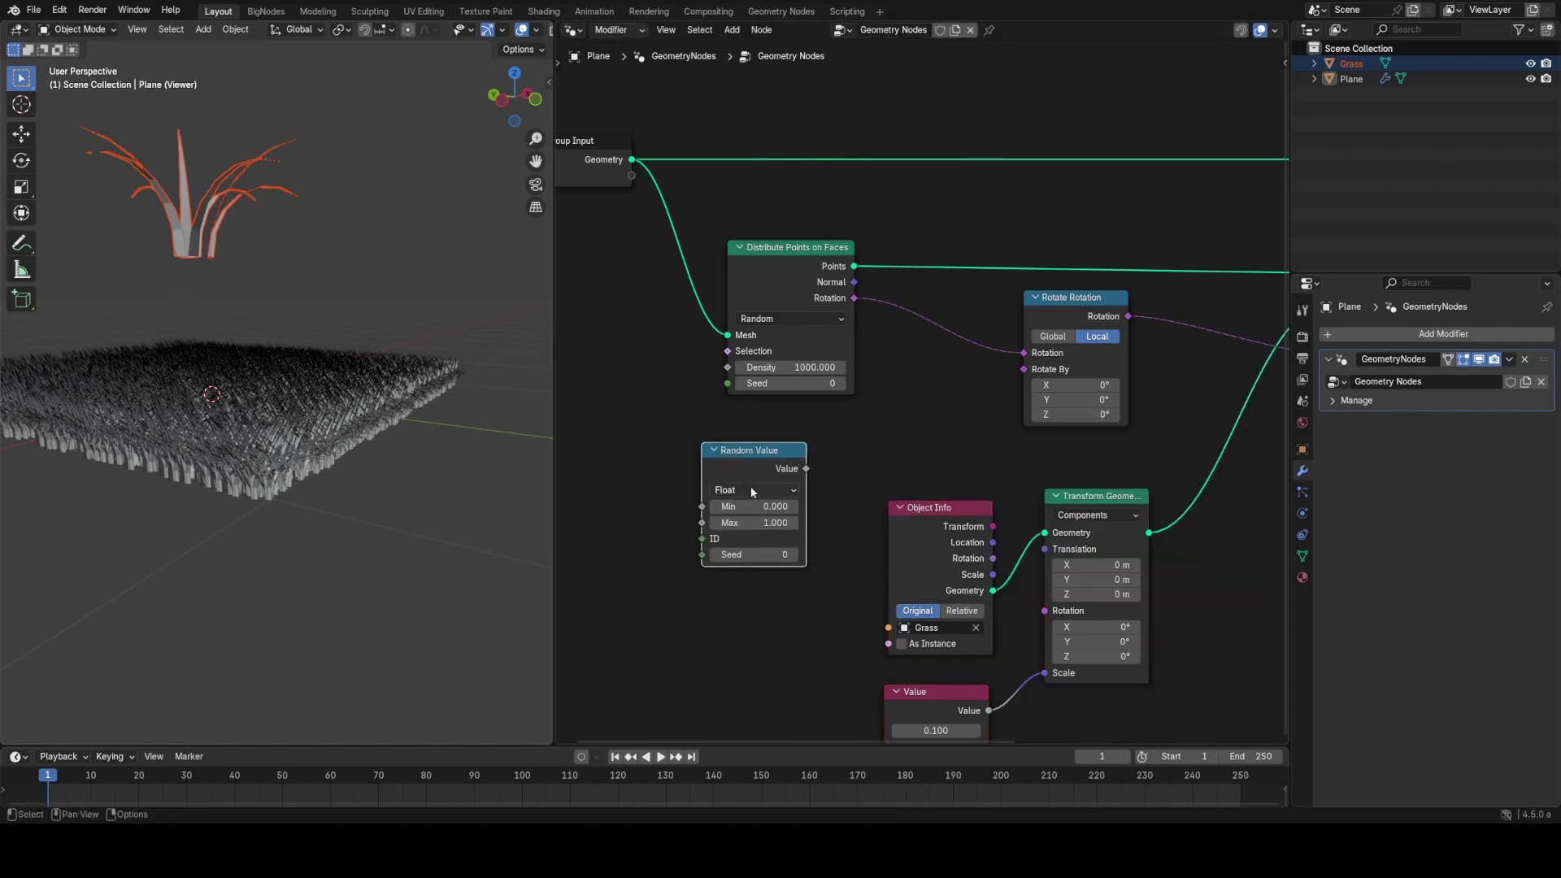
left_click_drag(872, 460, 1016, 376)
middle_click_drag(787, 536, 830, 444)
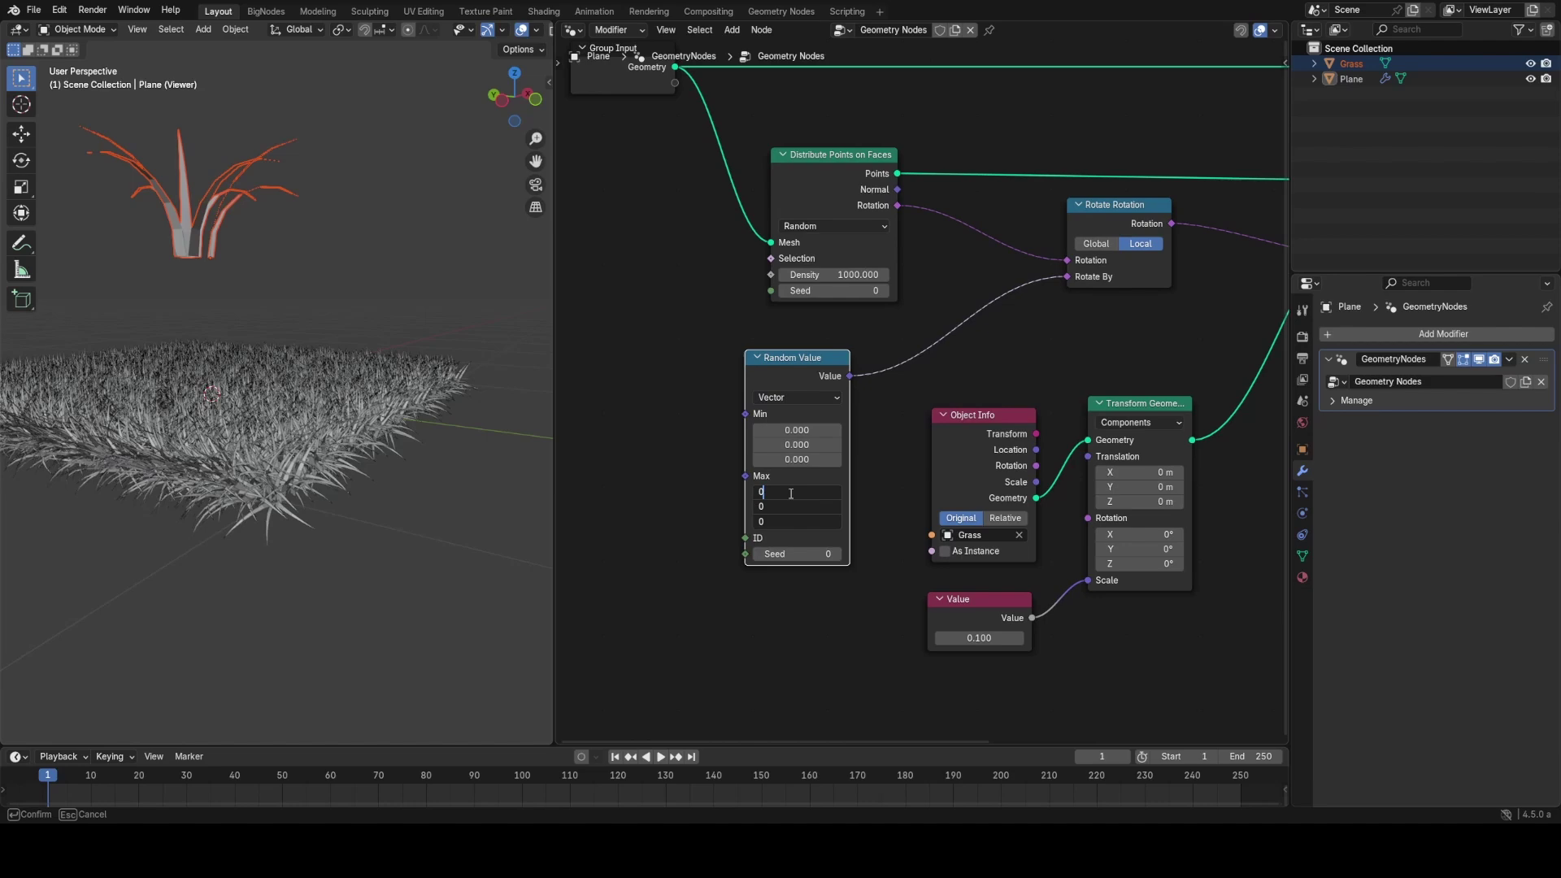
key("Return")
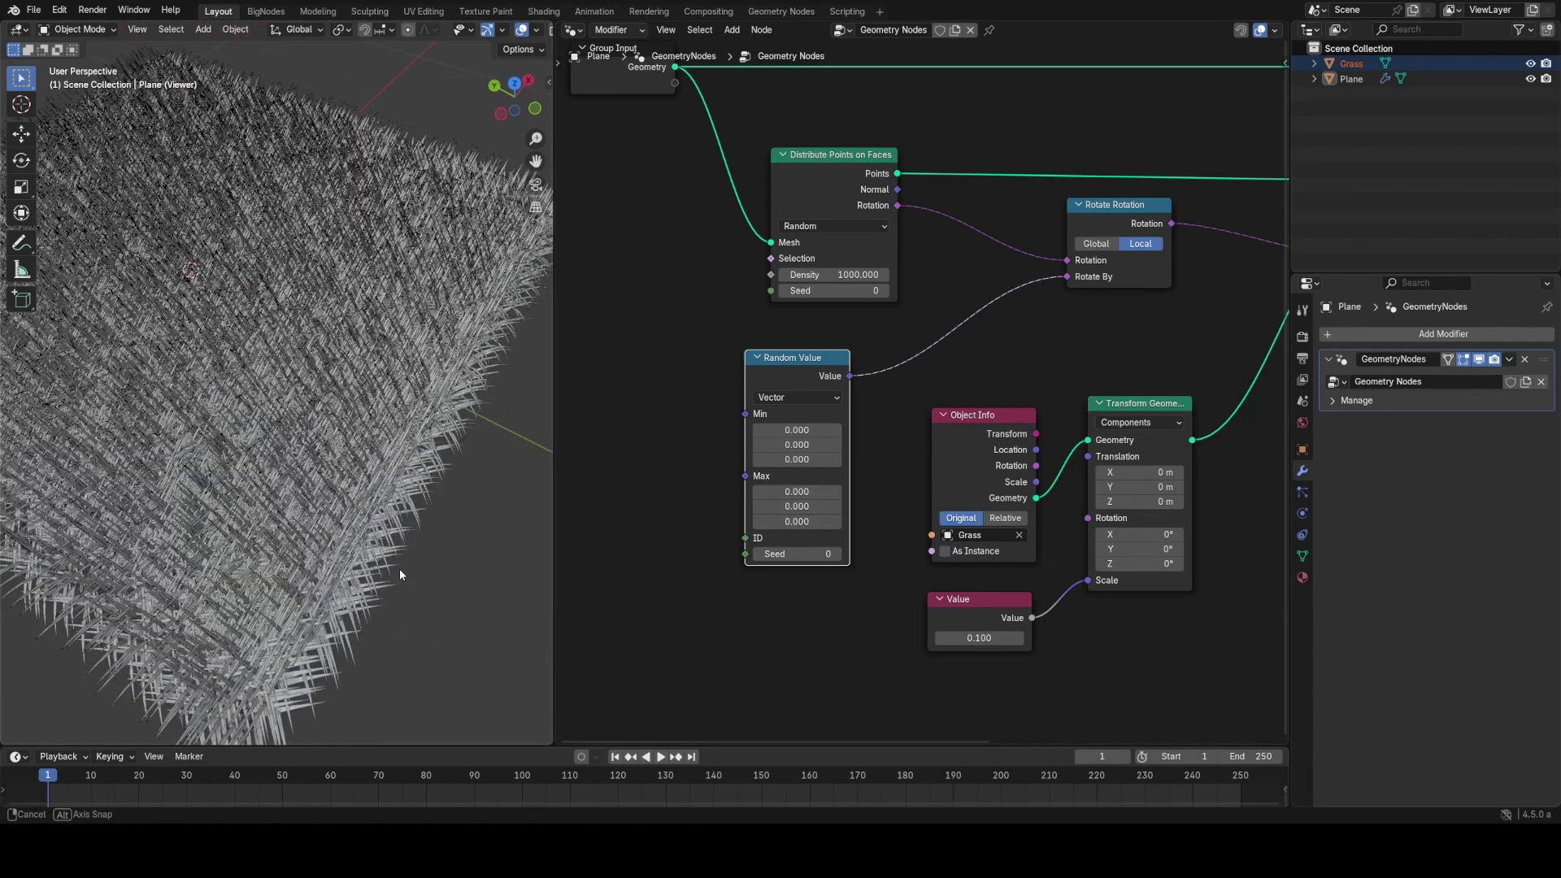
middle_click_drag(398, 569, 446, 487)
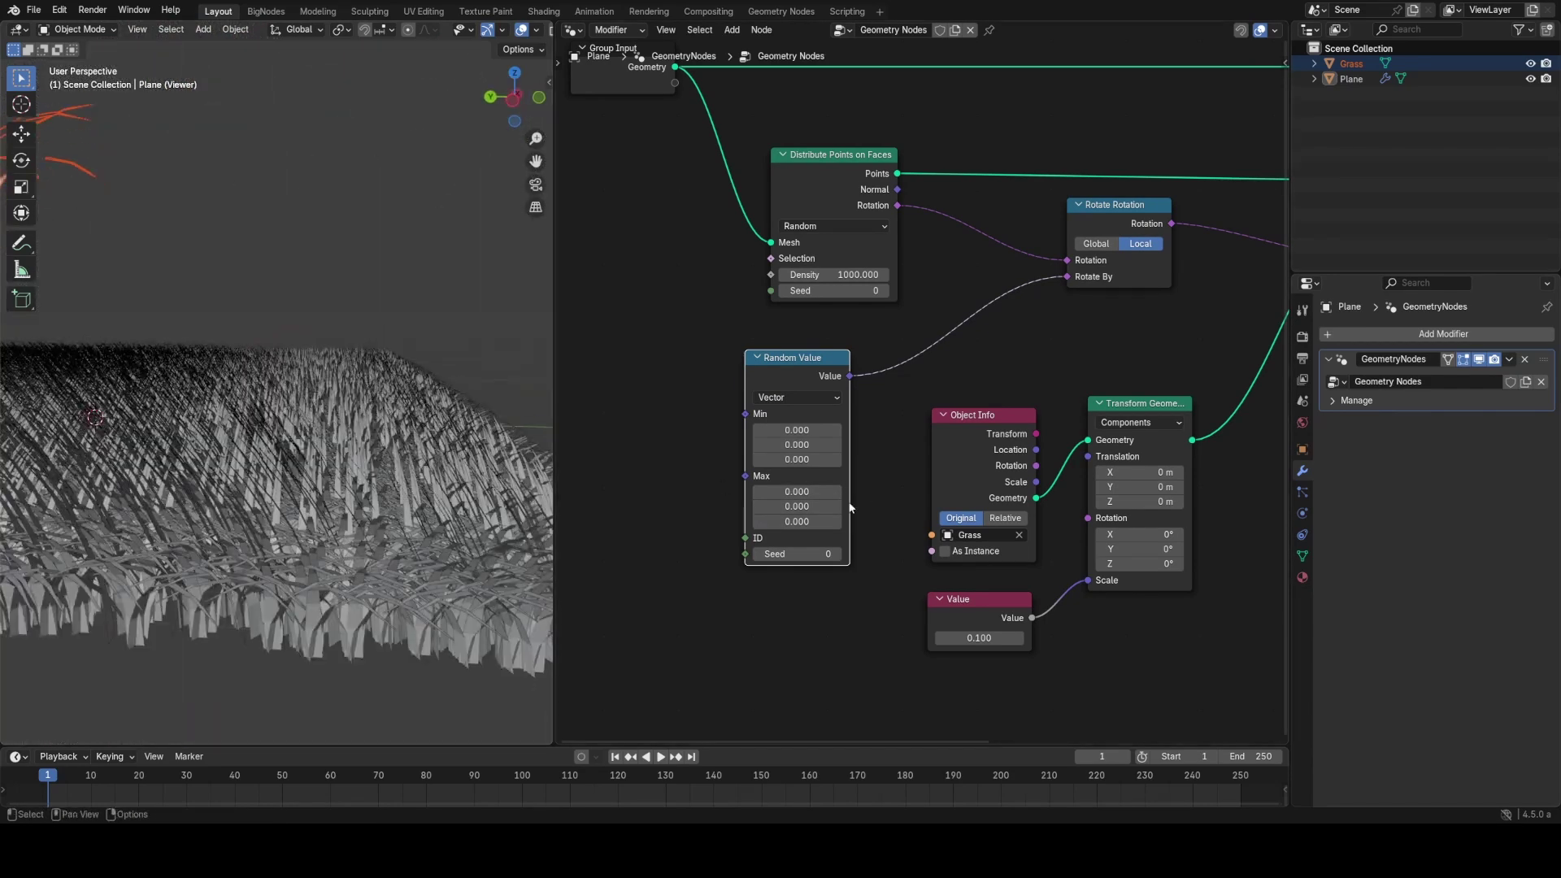
left_click_drag(796, 491, 878, 491)
key("Escape")
left_click_drag(797, 507, 917, 522)
key("Escape")
Step: Set the vector Random Value's Max to 0.170 on X and Y and 8.030 on Z
middle_click_drag(488, 374, 390, 488)
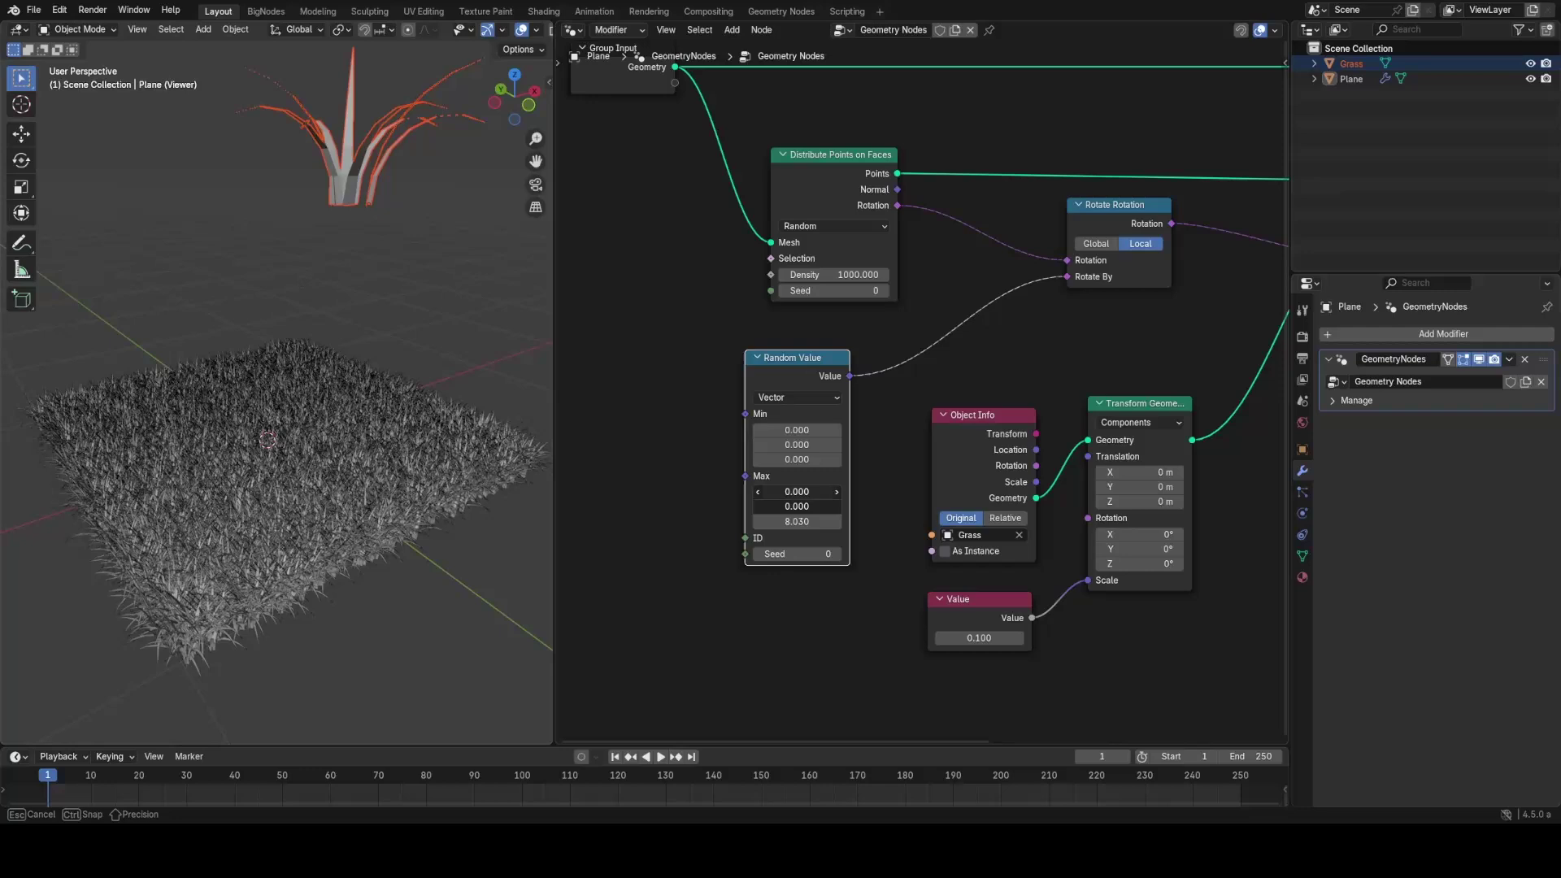
left_click_drag(796, 491, 821, 491)
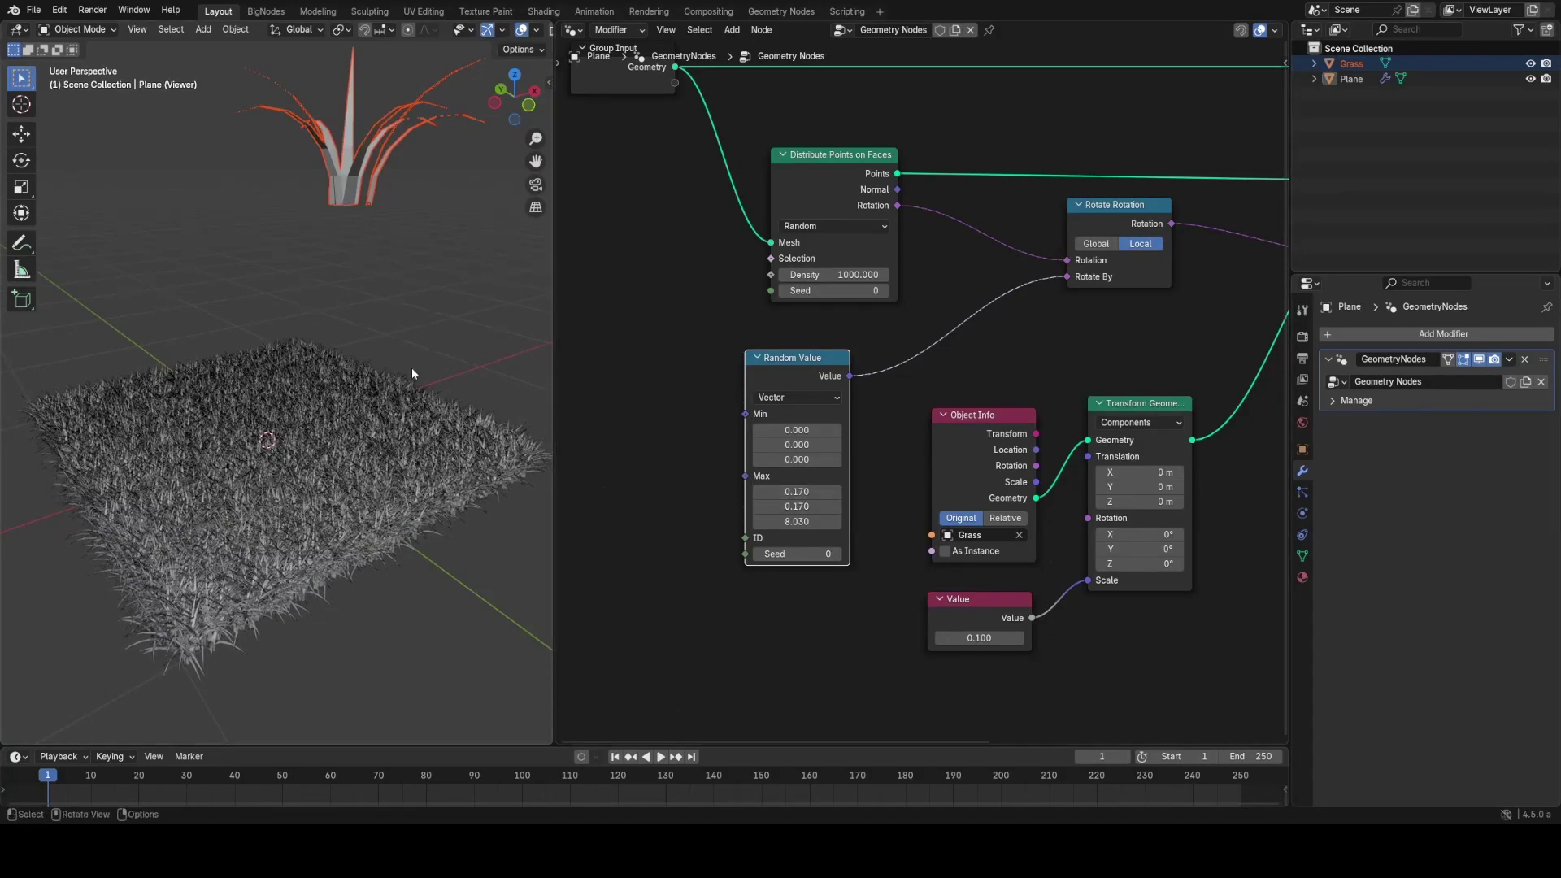
middle_click_drag(411, 368, 360, 369)
scroll(359, 369, "up", 2)
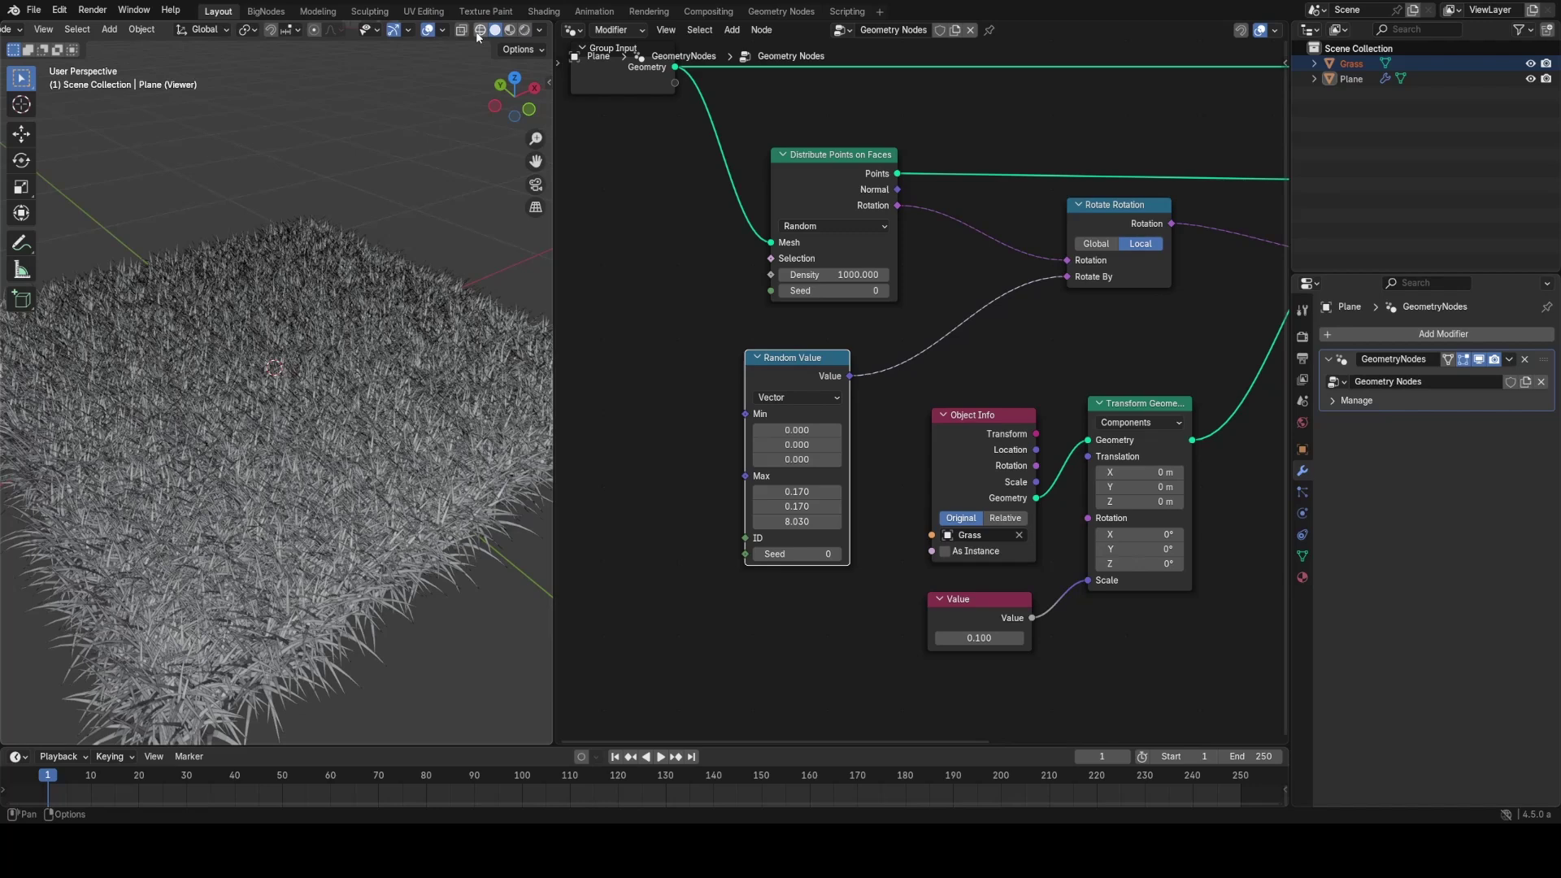
Step: Turn off the Outline option in the viewport's solid shading settings
left_click(541, 31)
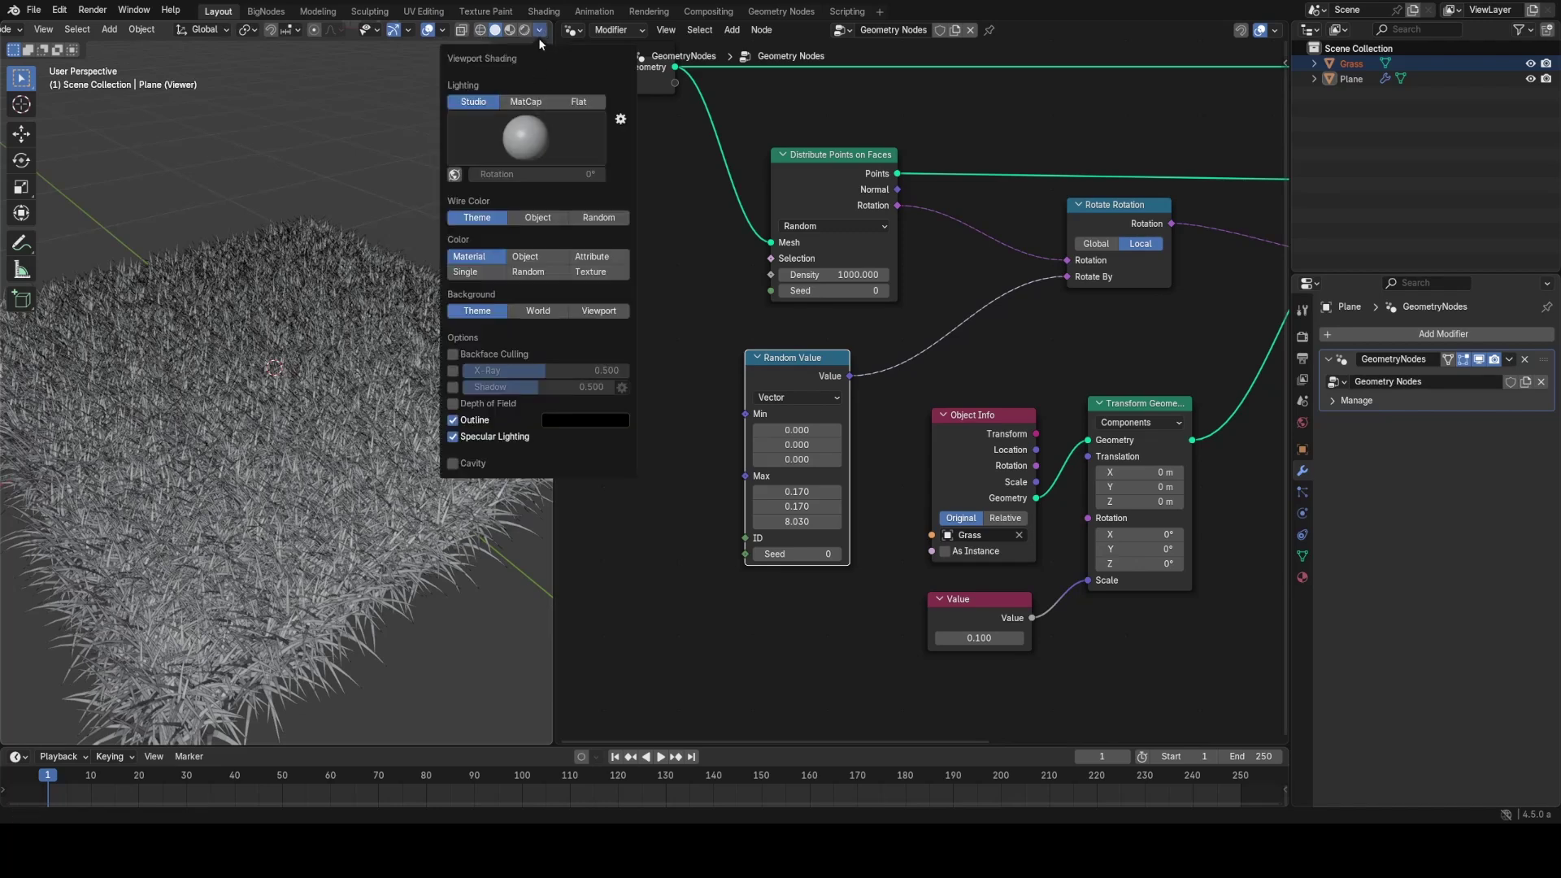
left_click(474, 420)
scroll(356, 394, "down", 2)
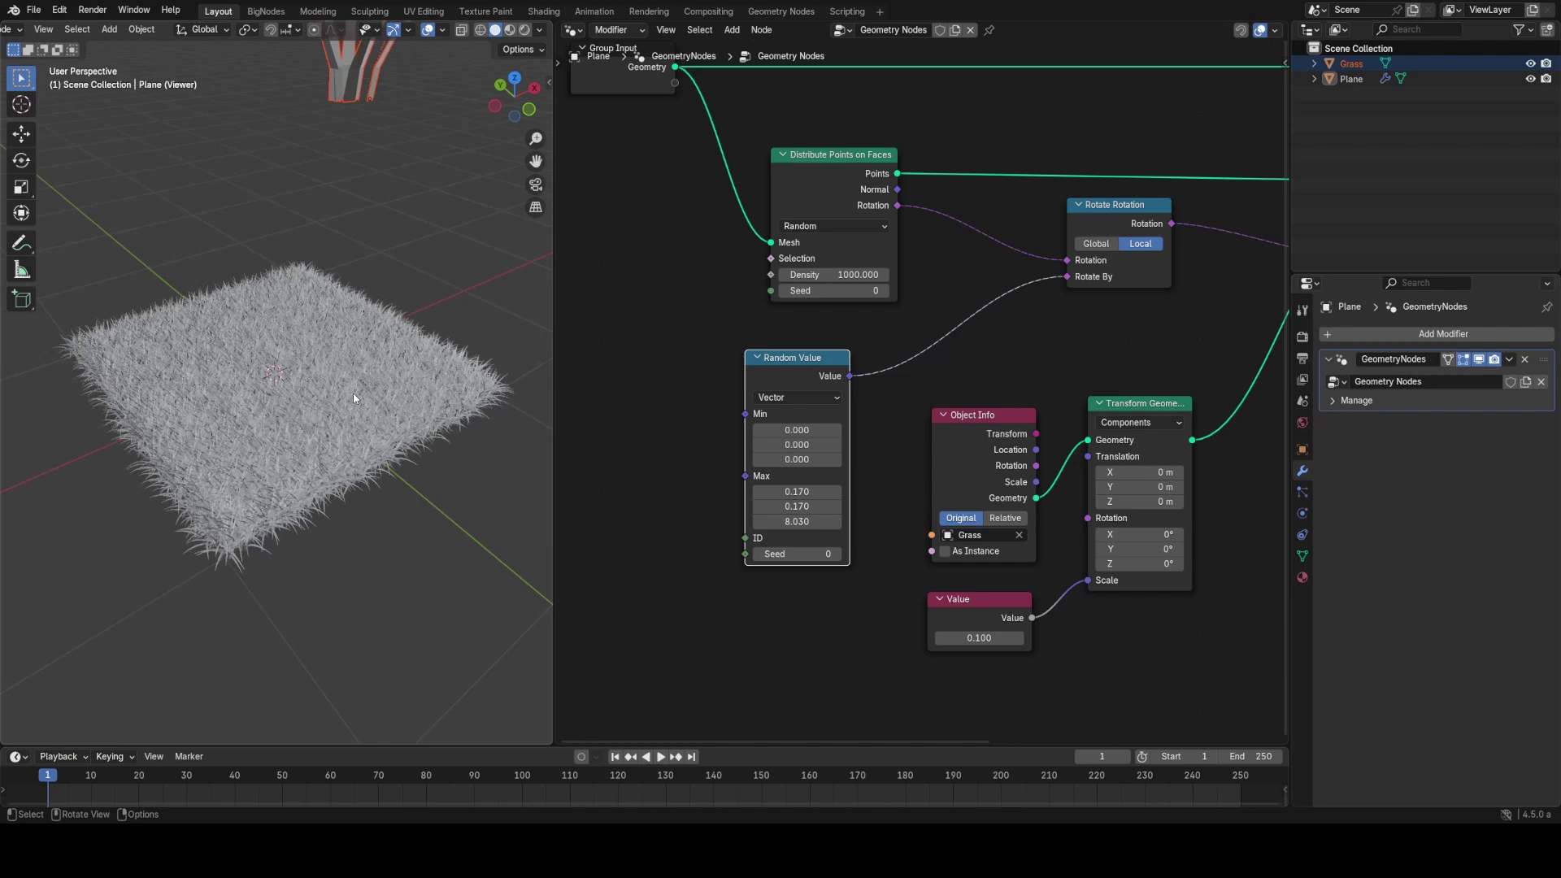
scroll(379, 392, "up", 2)
Step: Add a Float Random Value node with Min 0.200 and connect it to the Scale of Instance on Points
key("shift+a")
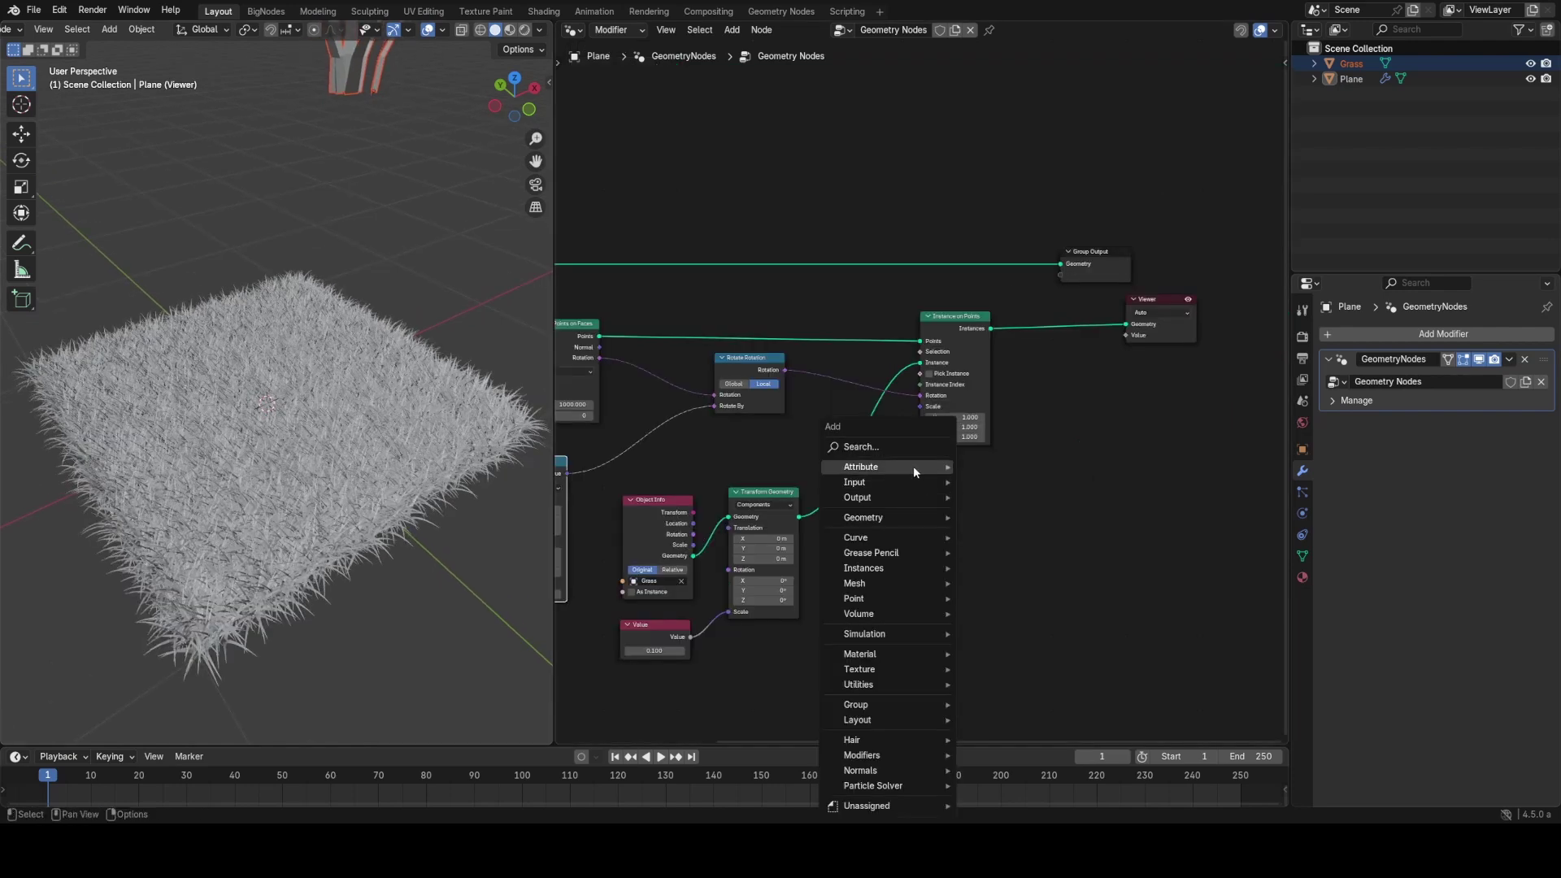
left_click(894, 451)
type("rand")
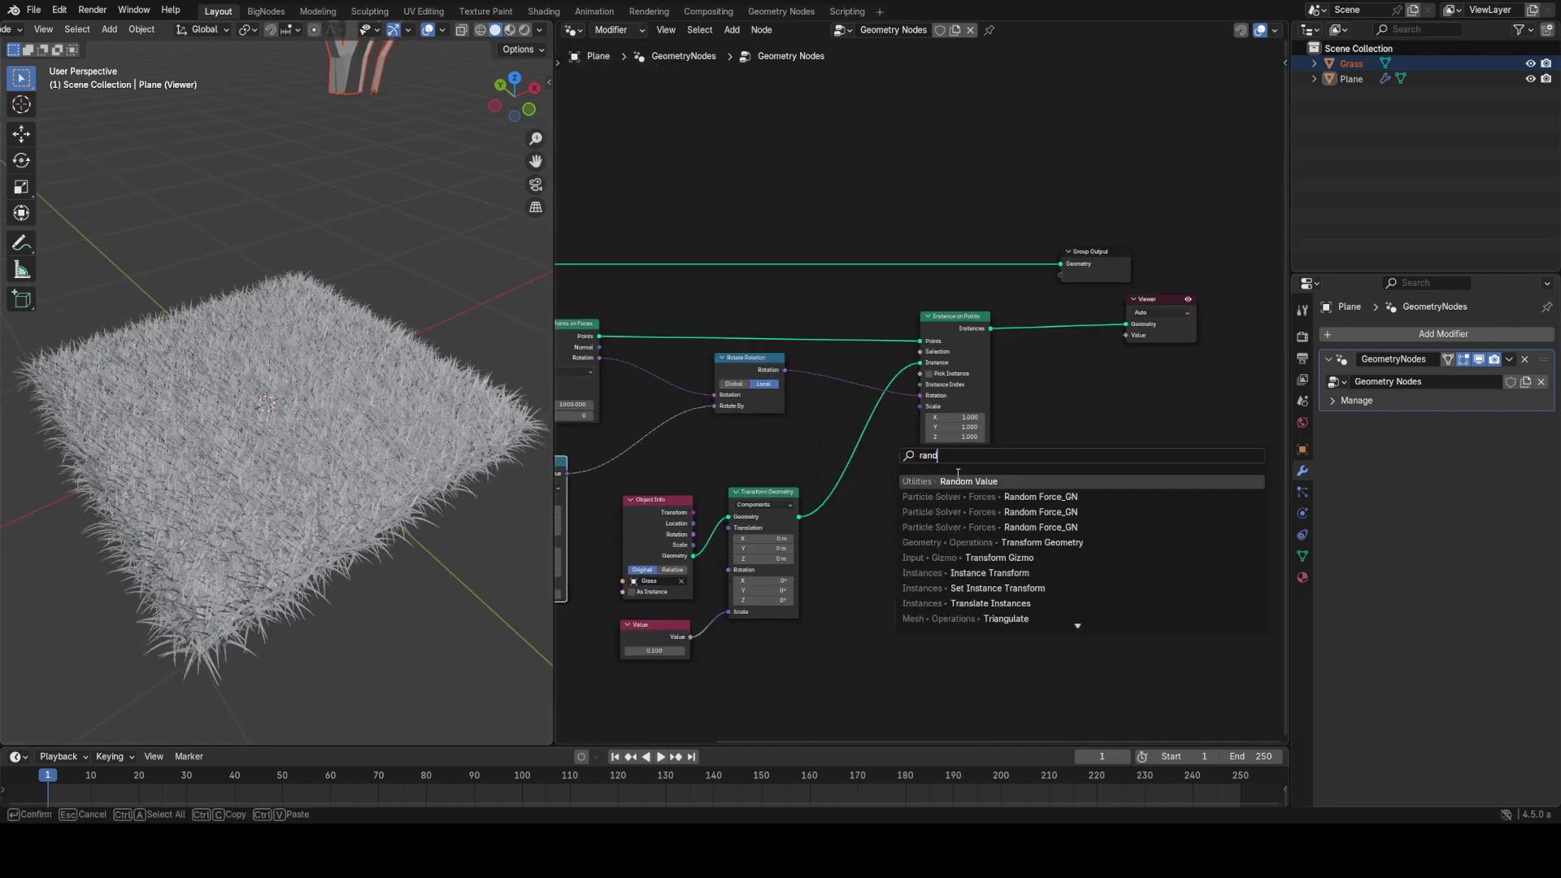
key("Return")
left_click(928, 510)
scroll(915, 436, "up", 3)
left_click_drag(921, 405, 598, 640)
left_click(879, 450)
middle_click_drag(839, 364, 822, 430)
scroll(822, 429, "down", 1)
Step: Insert a Join Geometry node before Group Output to combine the plane with the grass instances, and remove the Viewer node
scroll(924, 389, "down", 4)
middle_click_drag(978, 371, 768, 559)
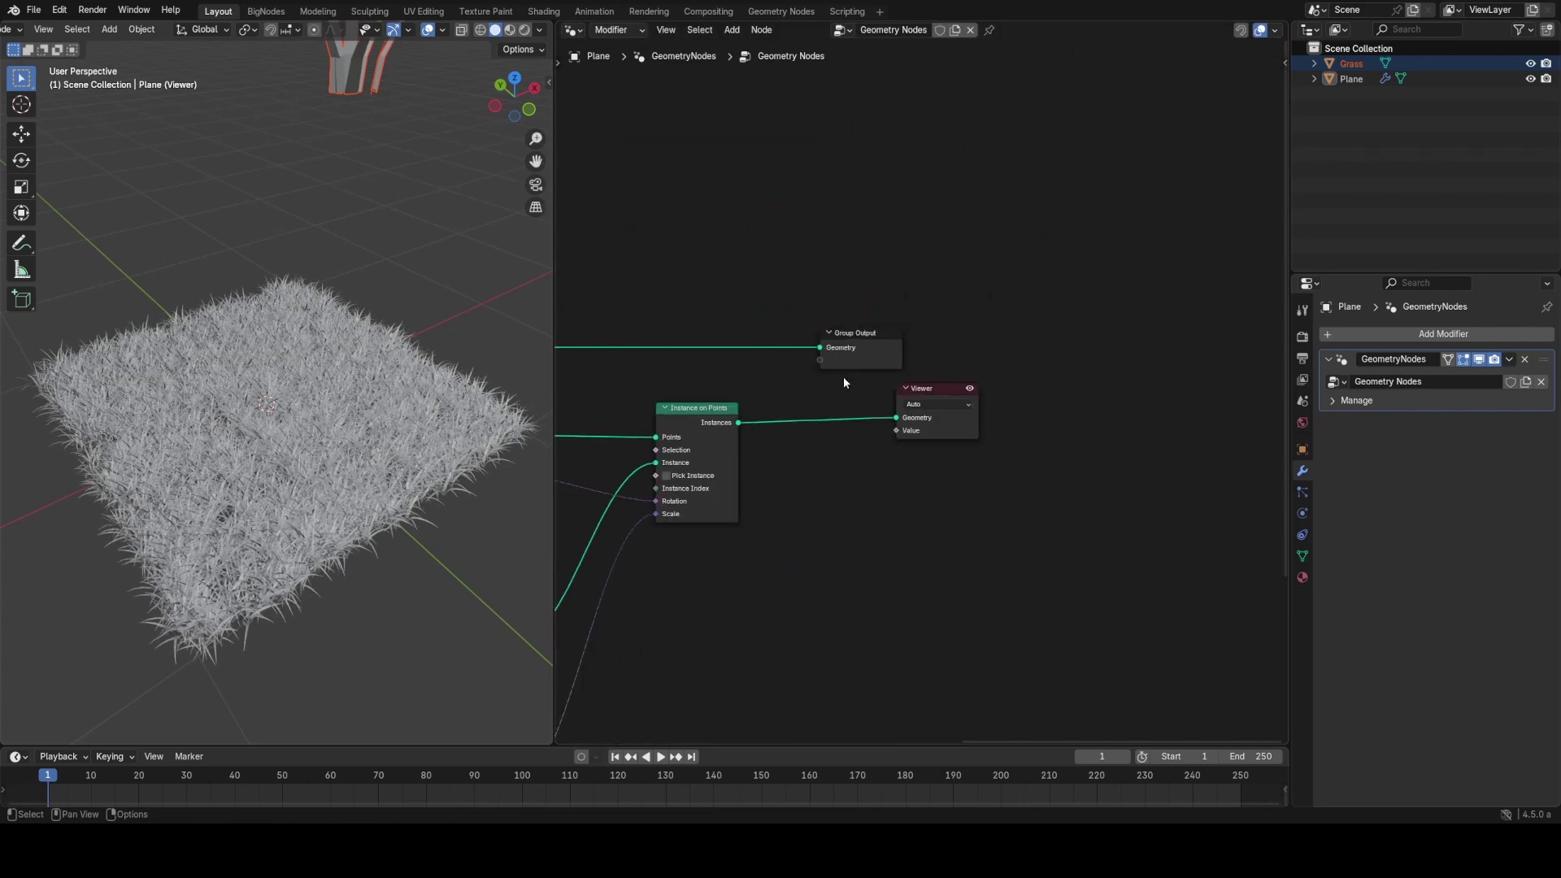
left_click_drag(849, 360, 1176, 360)
key("shift+a")
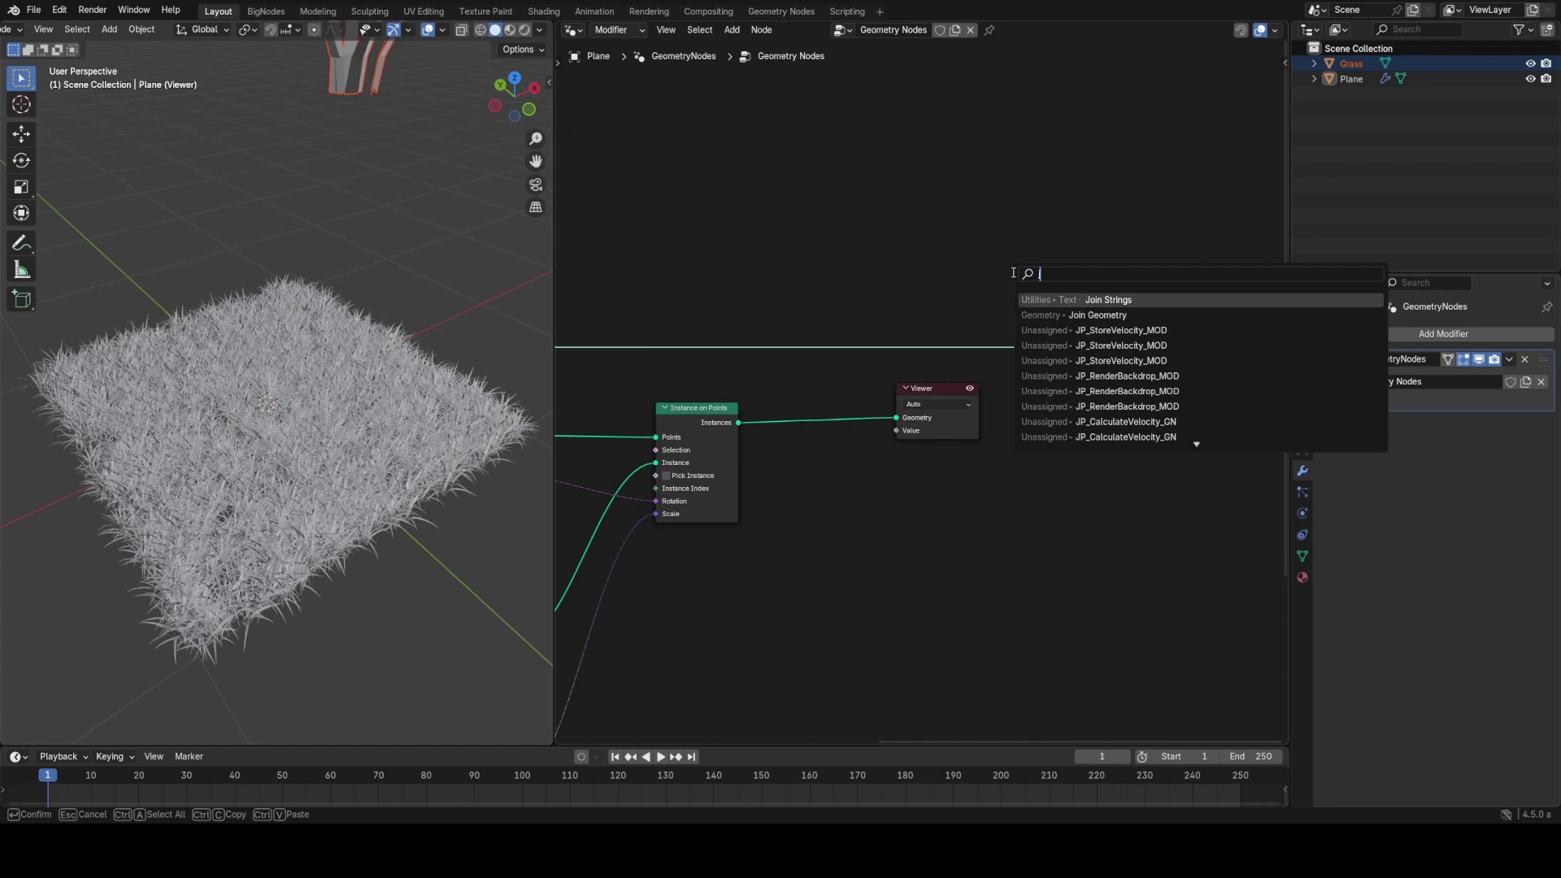
key("Return")
left_click(945, 328)
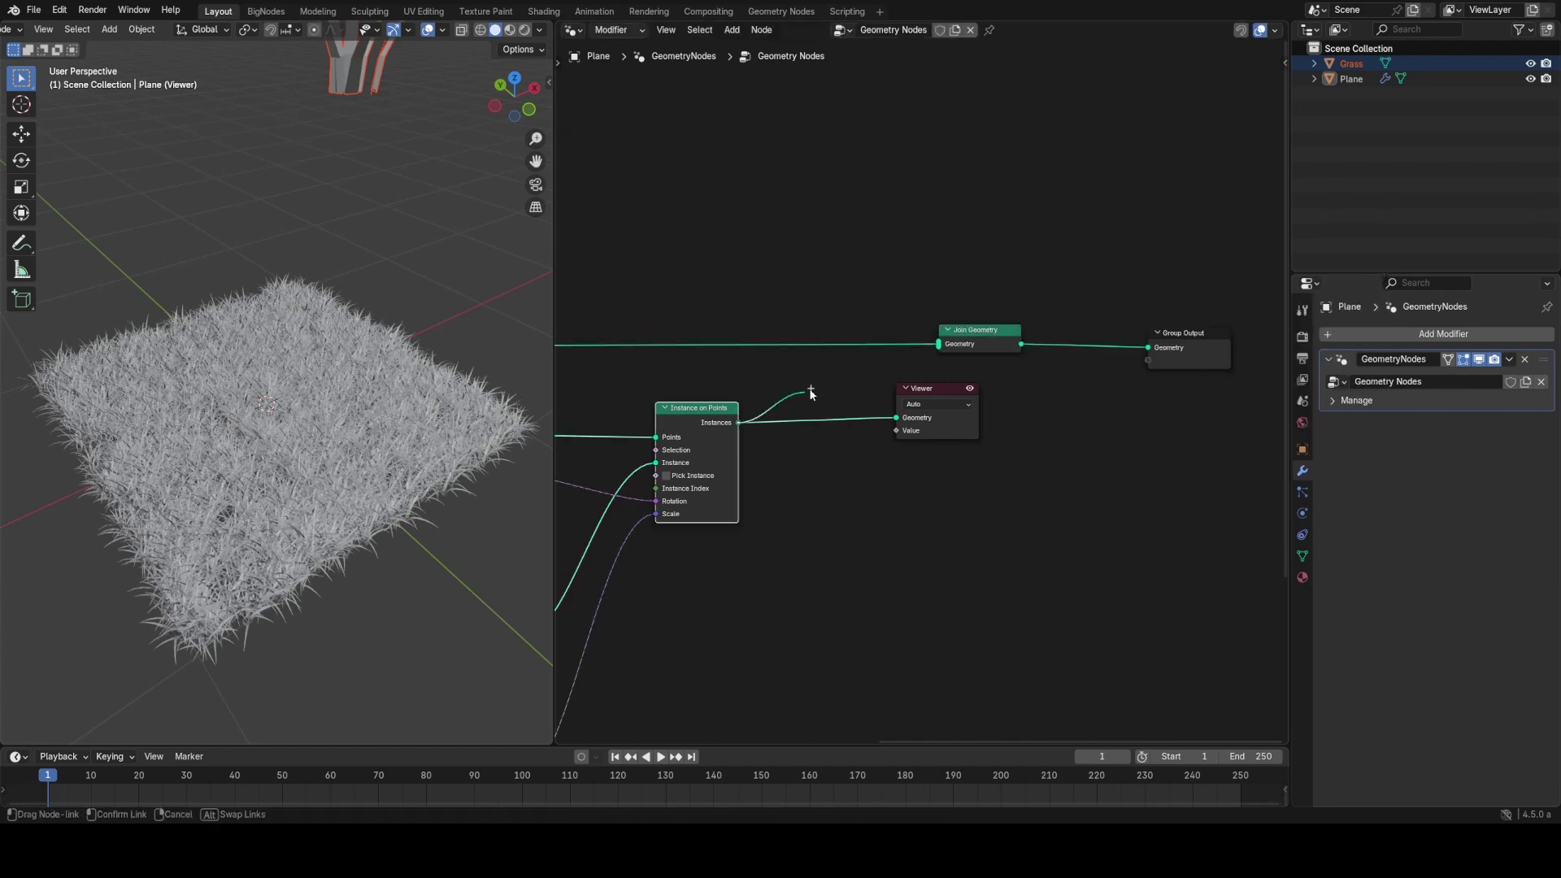
middle_click_drag(746, 432, 898, 344)
scroll(898, 344, "down", 4)
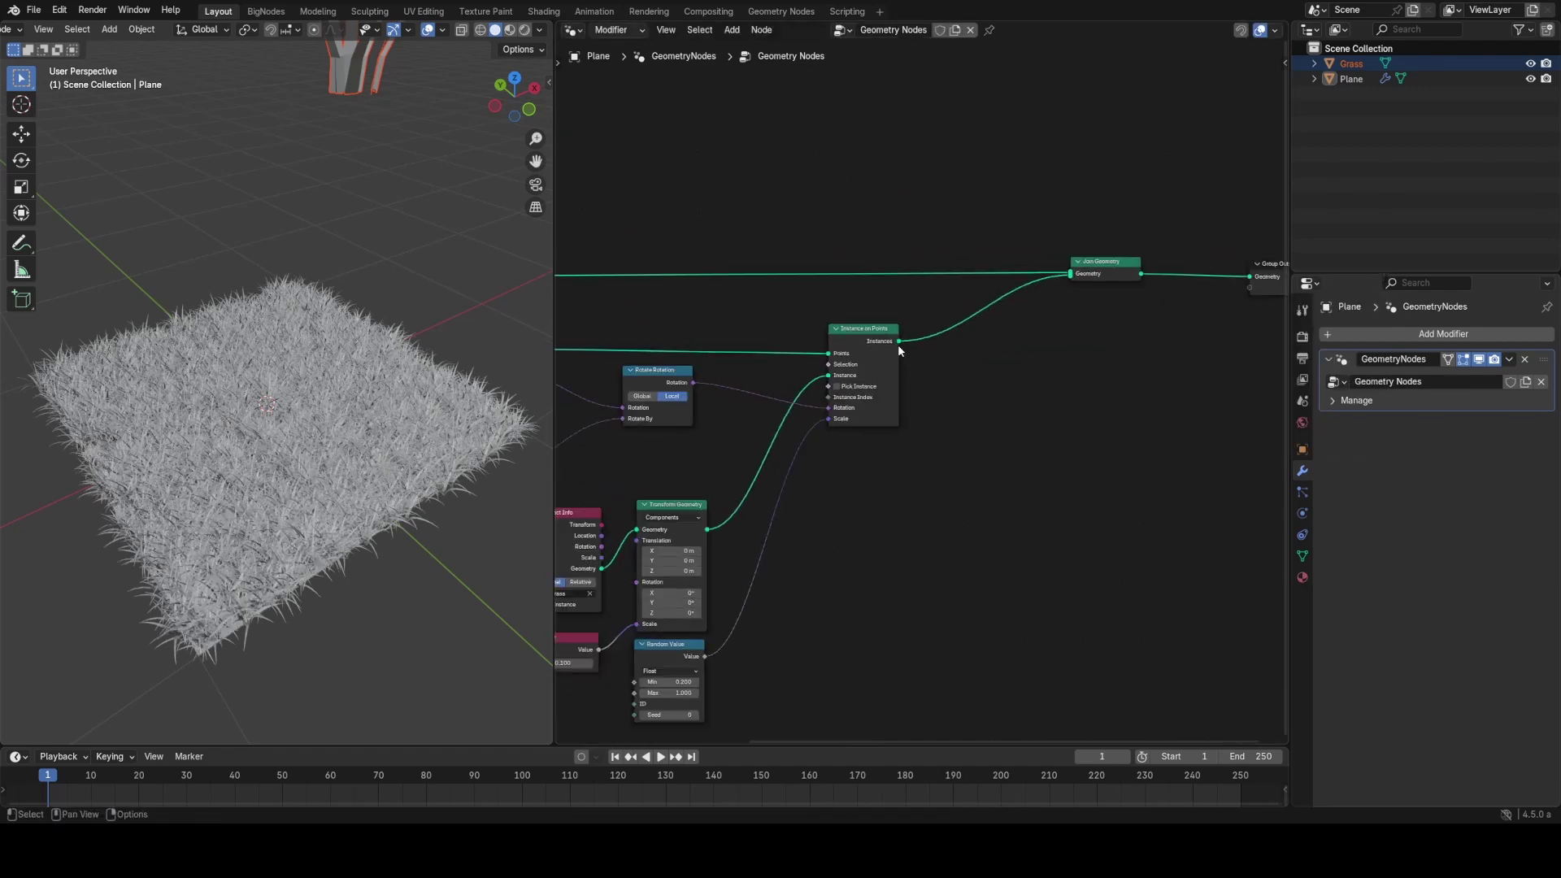
Step: Shift Instance on Points, Object Info, Value, Transform Geometry and the scale Random Value node along X, away from Rotate Rotation
left_click_drag(821, 359, 920, 502)
middle_click_drag(735, 546, 887, 503)
left_click_drag(813, 627, 844, 599)
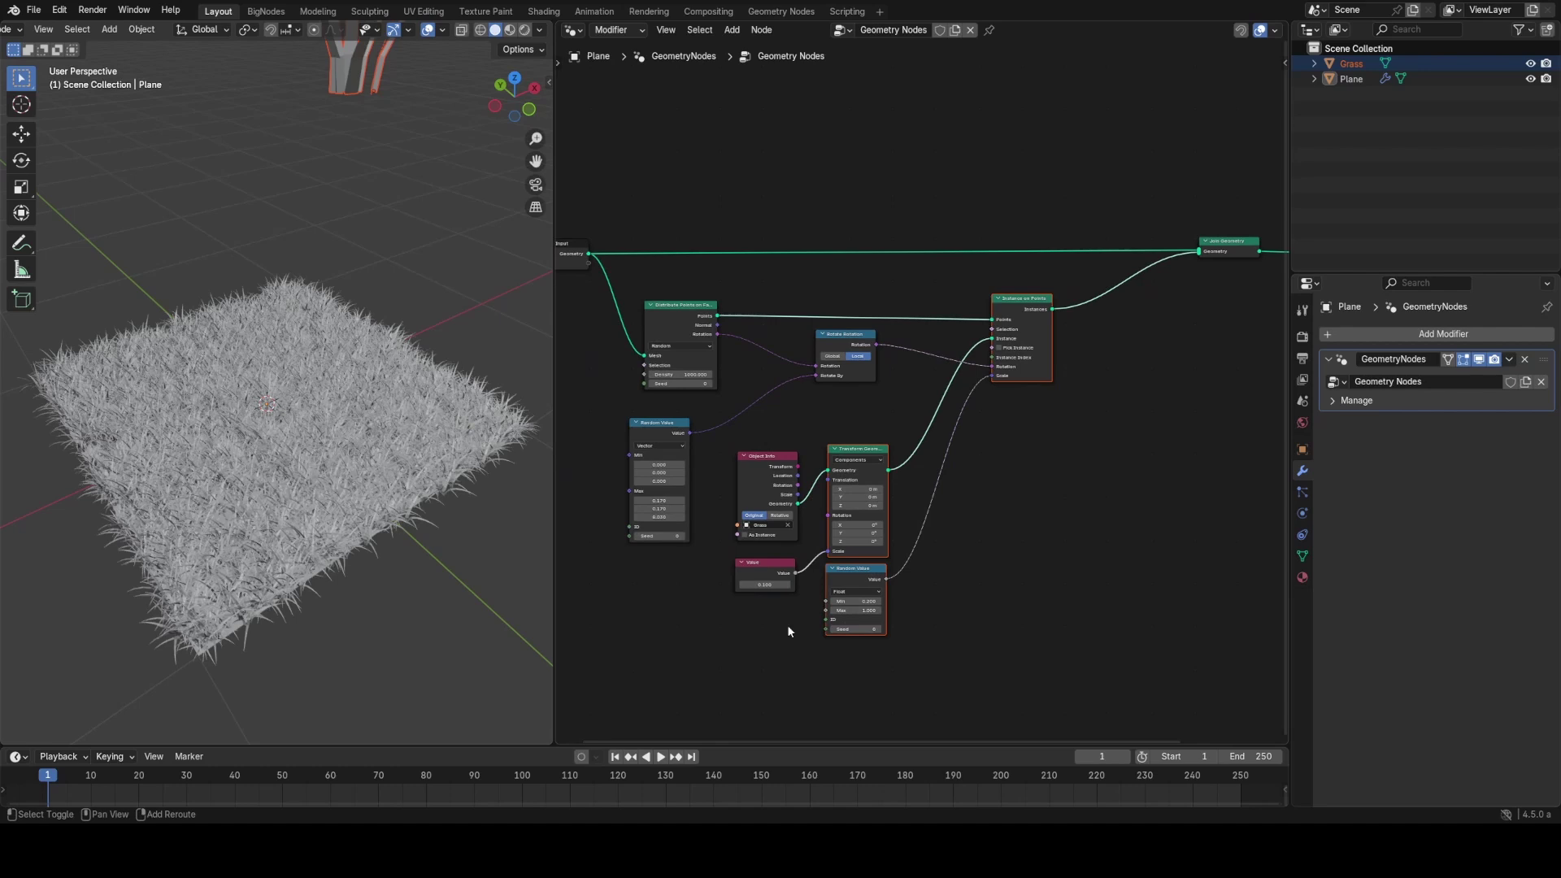
key("g")
key("x")
left_click(1046, 527)
middle_click_drag(845, 335, 892, 378)
scroll(892, 377, "up", 3)
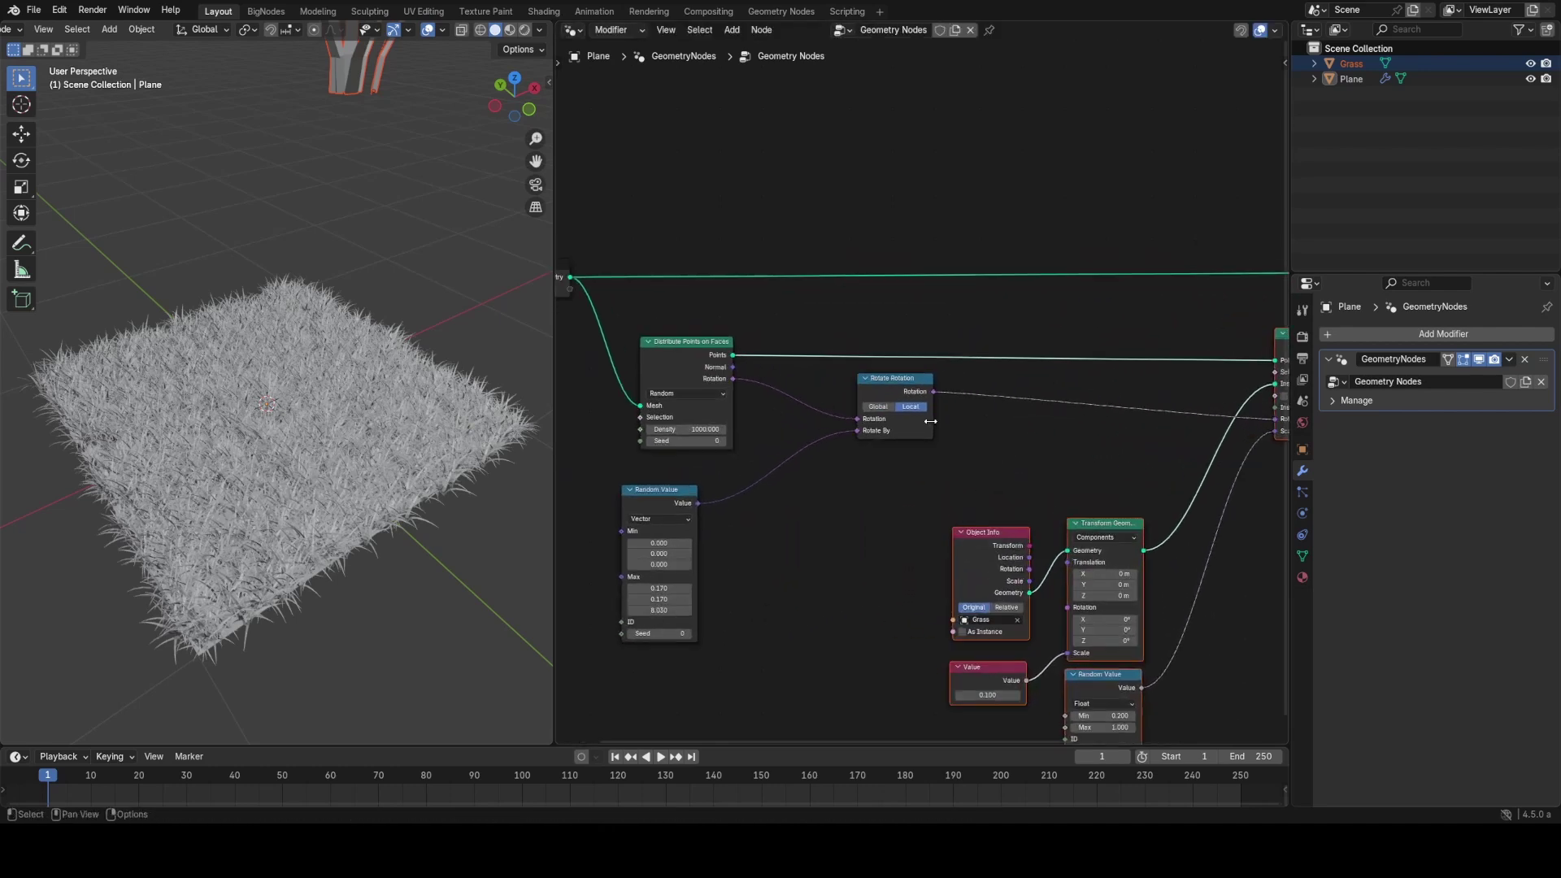
Step: Move the Rotate Rotation node closer to Distribute Points on Faces
left_click_drag(901, 381, 813, 384)
middle_click_drag(886, 448, 855, 421)
scroll(855, 421, "up", 3)
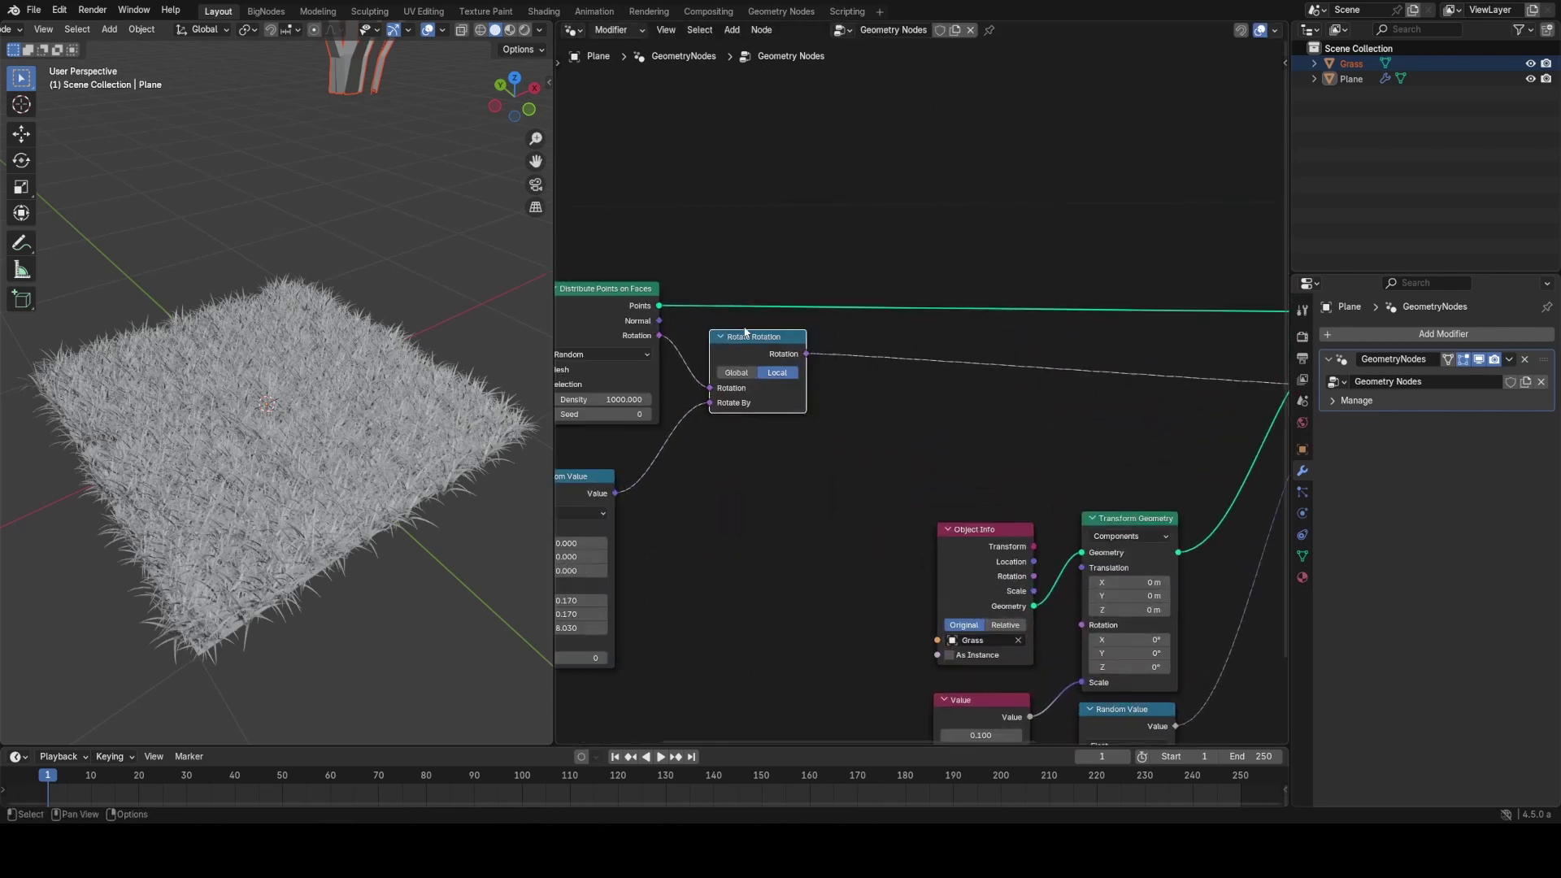
Step: Duplicate the Rotate Rotation node into the rotation link and shift Group Input, Distribute Points on Faces, Random Value and the first Rotate Rotation away along X
key("shift+d")
left_click(964, 363)
scroll(1018, 399, "down", 2)
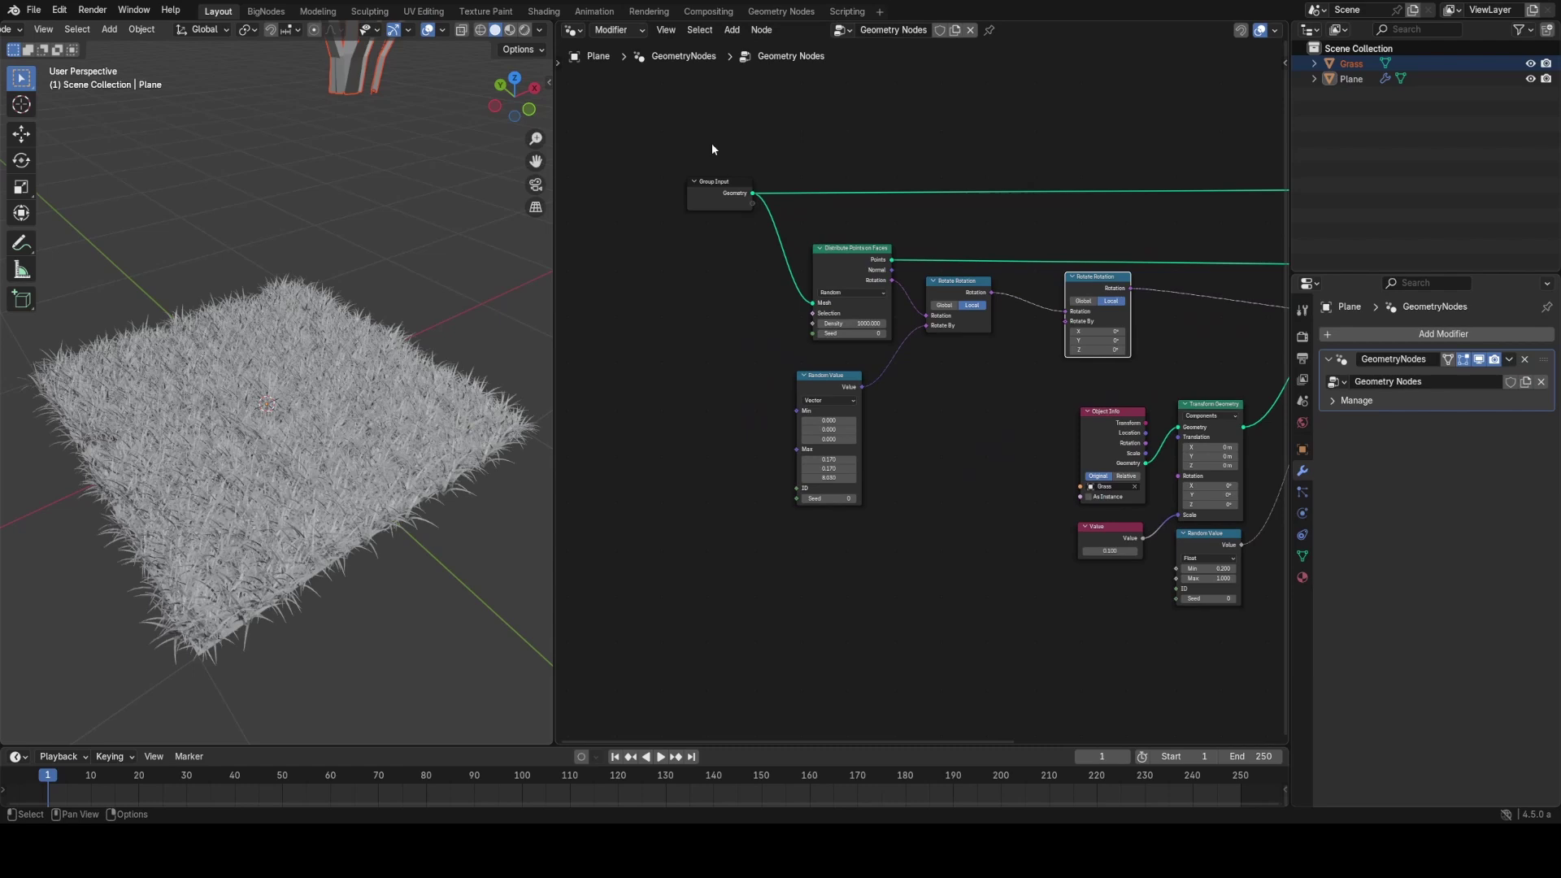
left_click_drag(710, 143, 977, 550)
key("g")
key("x")
left_click(766, 447)
Step: Add a Noise Texture node, set its dimensions to 4D, and connect its Color to Rotate By on the second Rotate Rotation
key("shift+a")
left_click(883, 338)
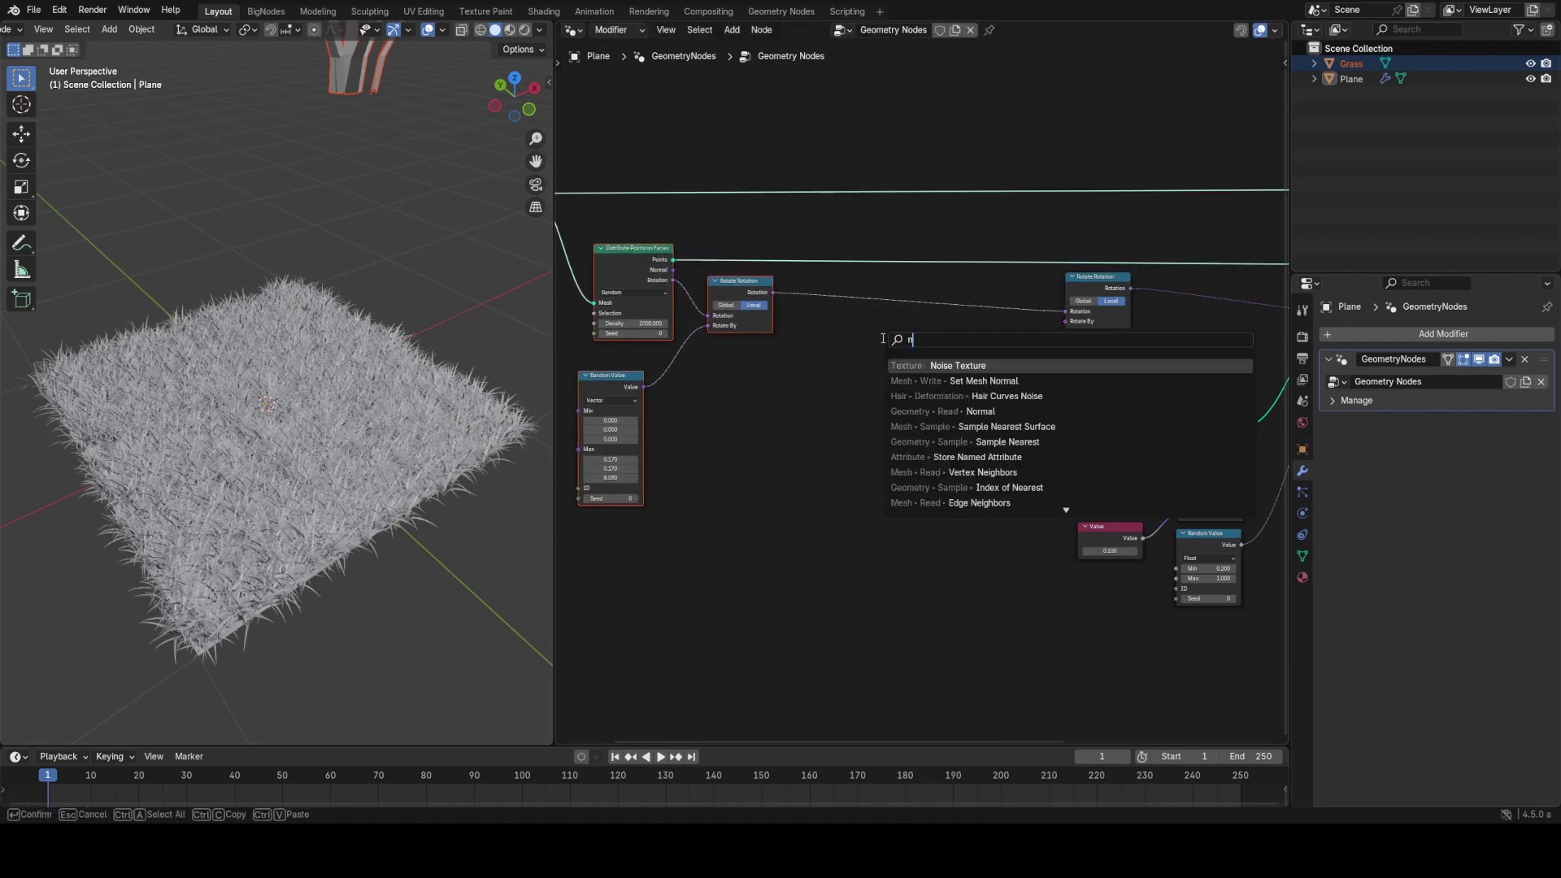
key("Return")
left_click(918, 362)
scroll(919, 382, "up", 2)
left_click(719, 457)
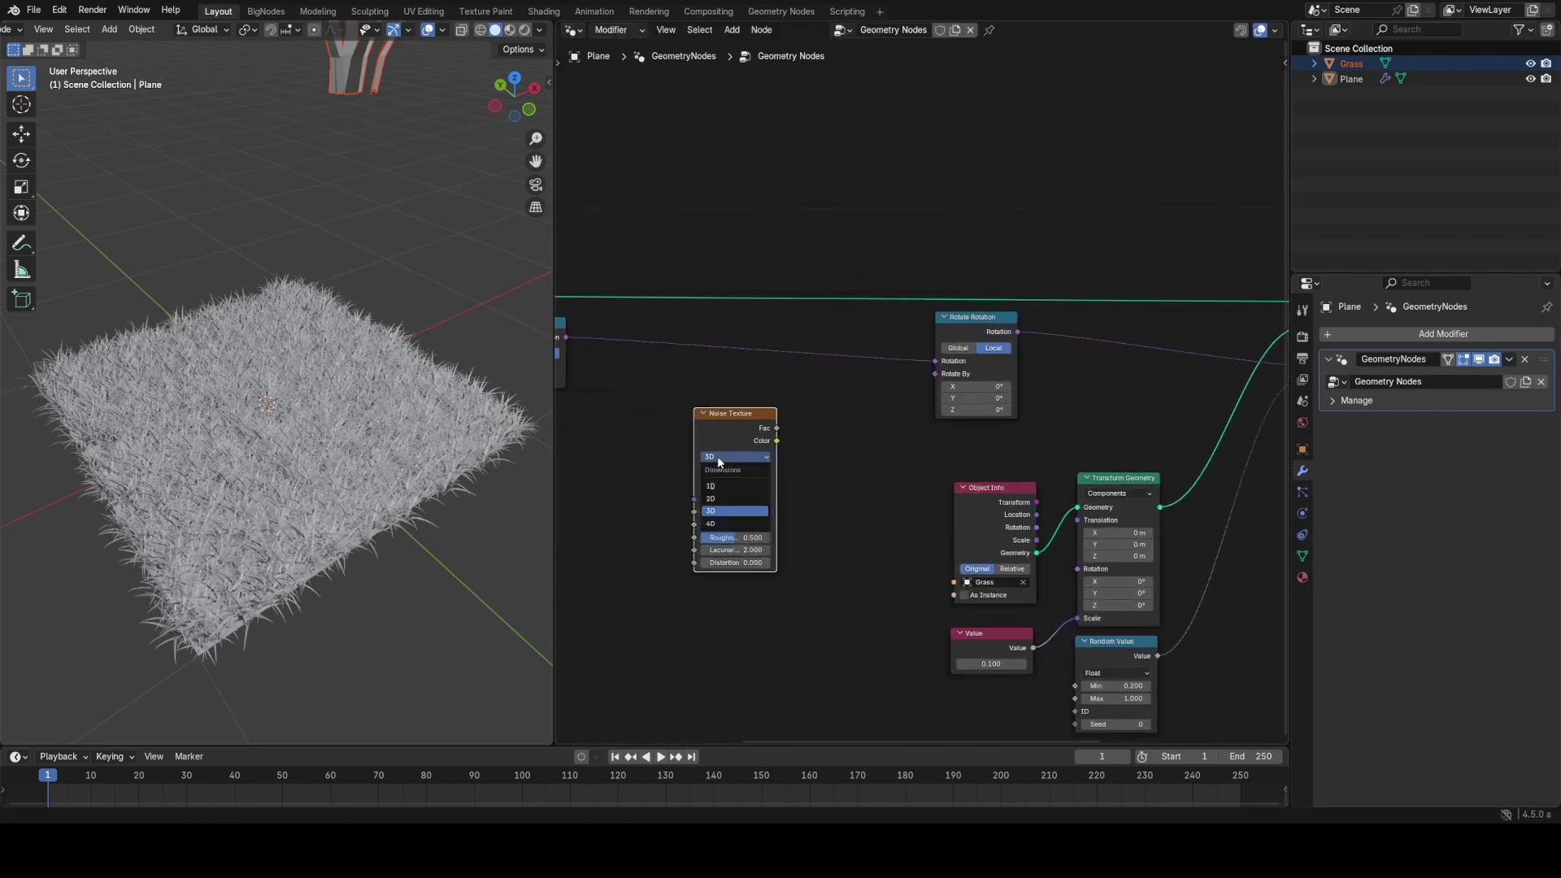
left_click_drag(916, 391, 924, 379)
middle_click_drag(834, 450, 930, 418)
scroll(929, 415, "up", 2)
left_click_drag(782, 406, 744, 380)
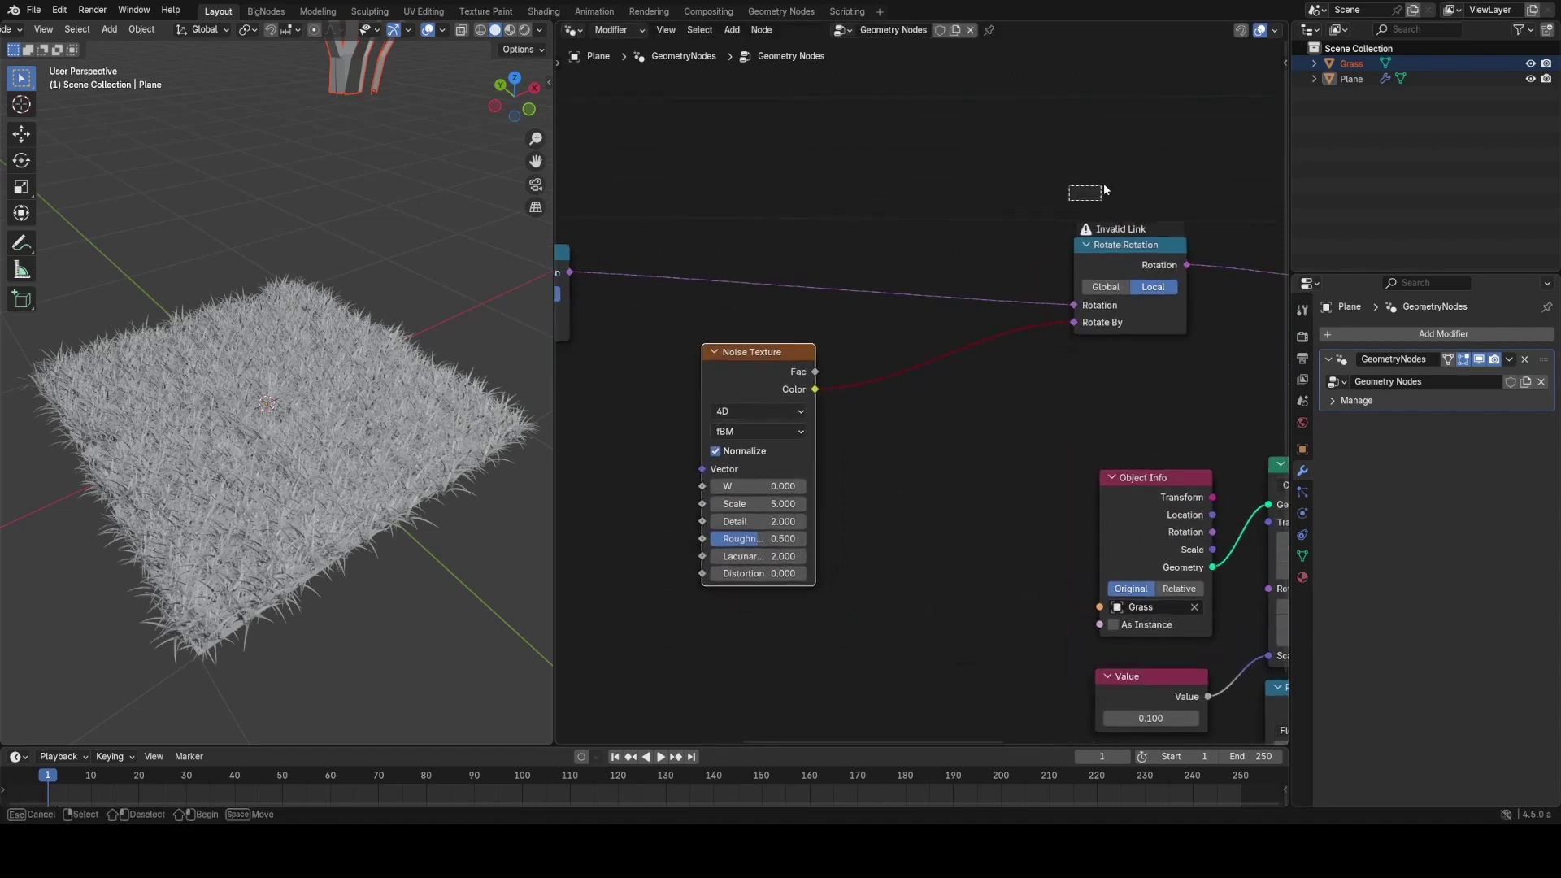
left_click_drag(1168, 401, 1174, 417)
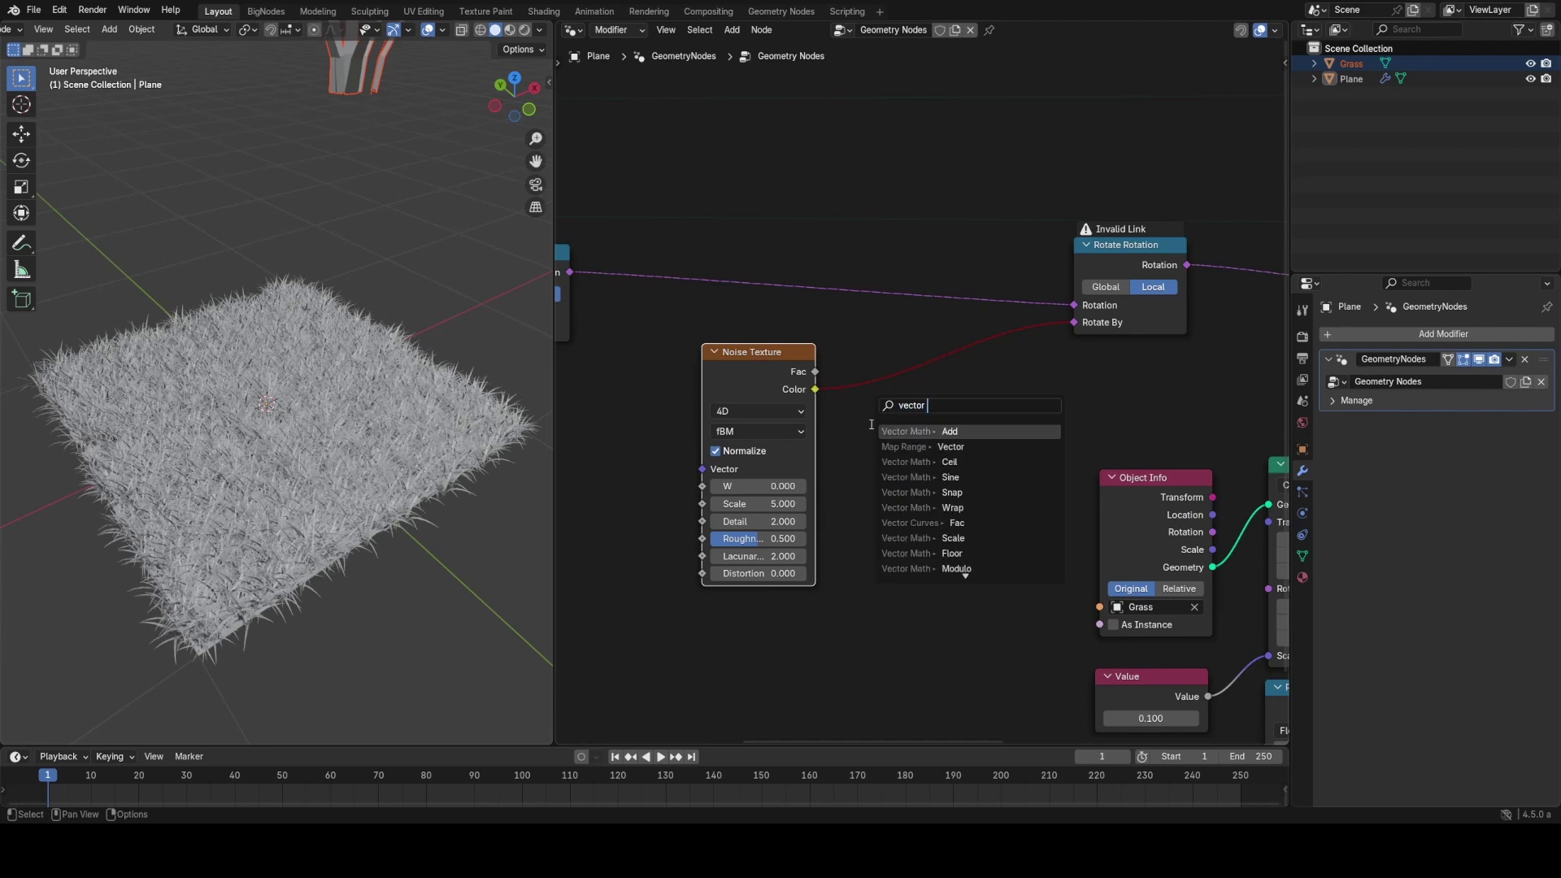
Step: Insert a Vector Math node set to Scale between the Noise Texture's Color and the second Rotate Rotation's Rotate By
left_click(923, 430)
left_click(917, 423)
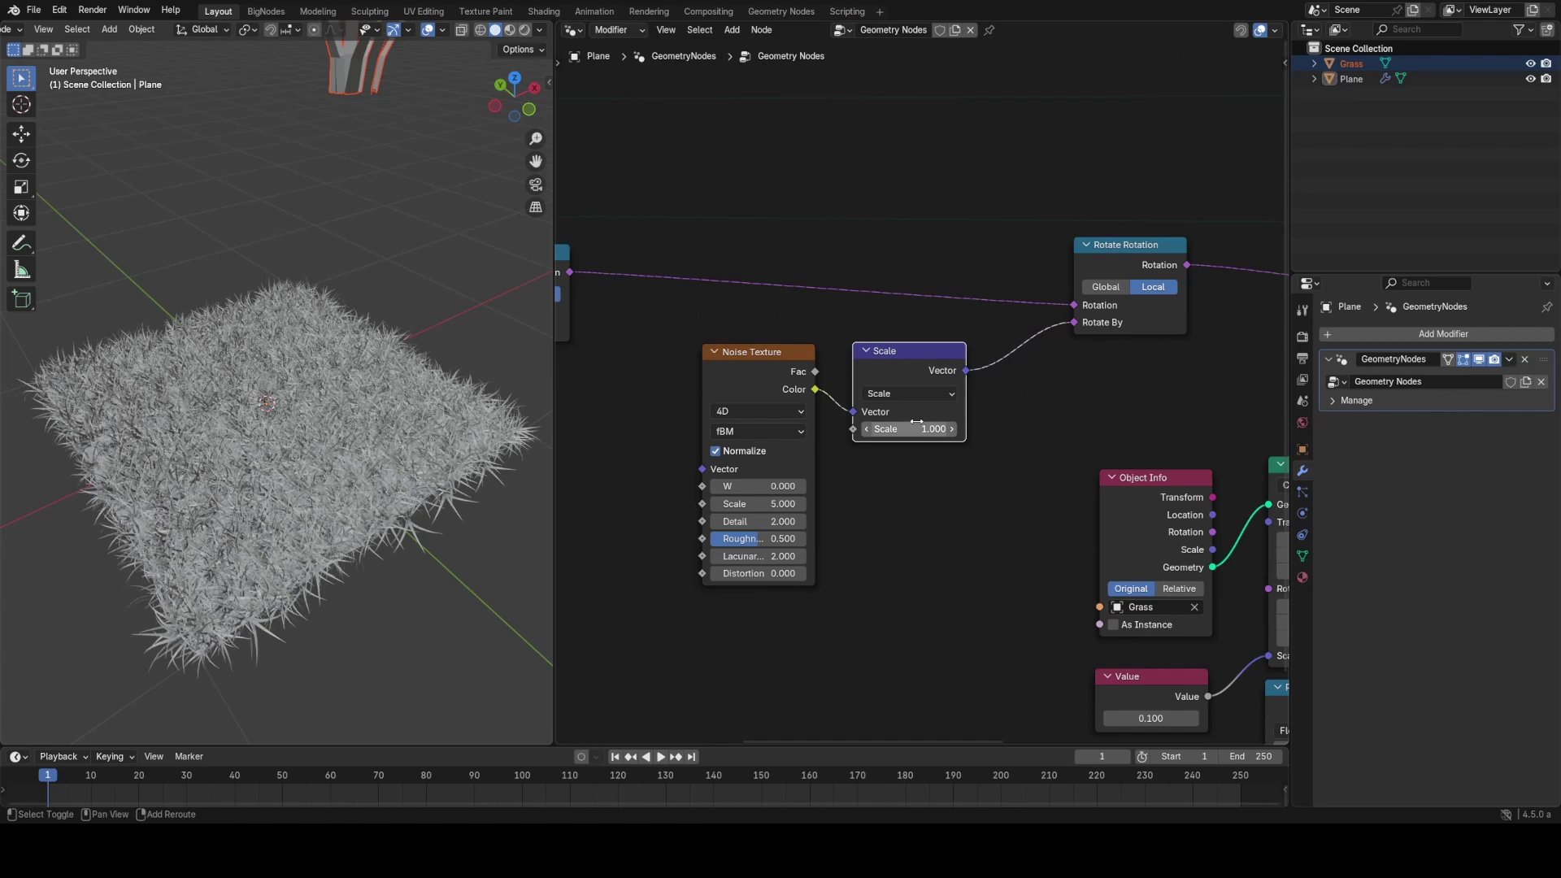
middle_click_drag(916, 429, 1056, 366)
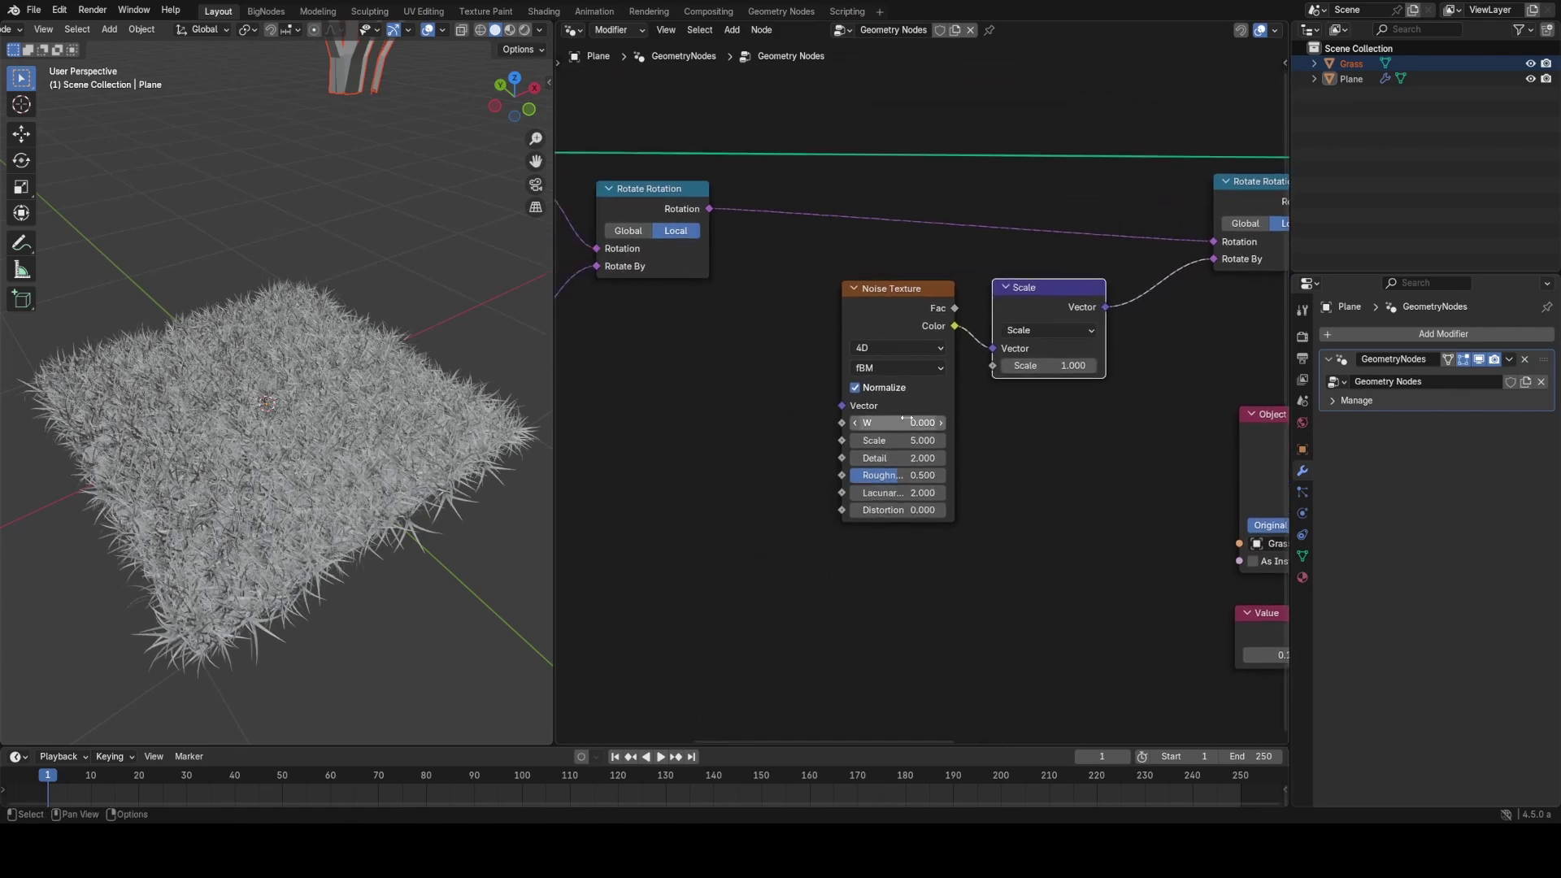
Step: Add a Scene Time node driving the Noise Texture's W with Seconds, and play the animation
left_click_drag(894, 422, 1080, 422)
key("Escape")
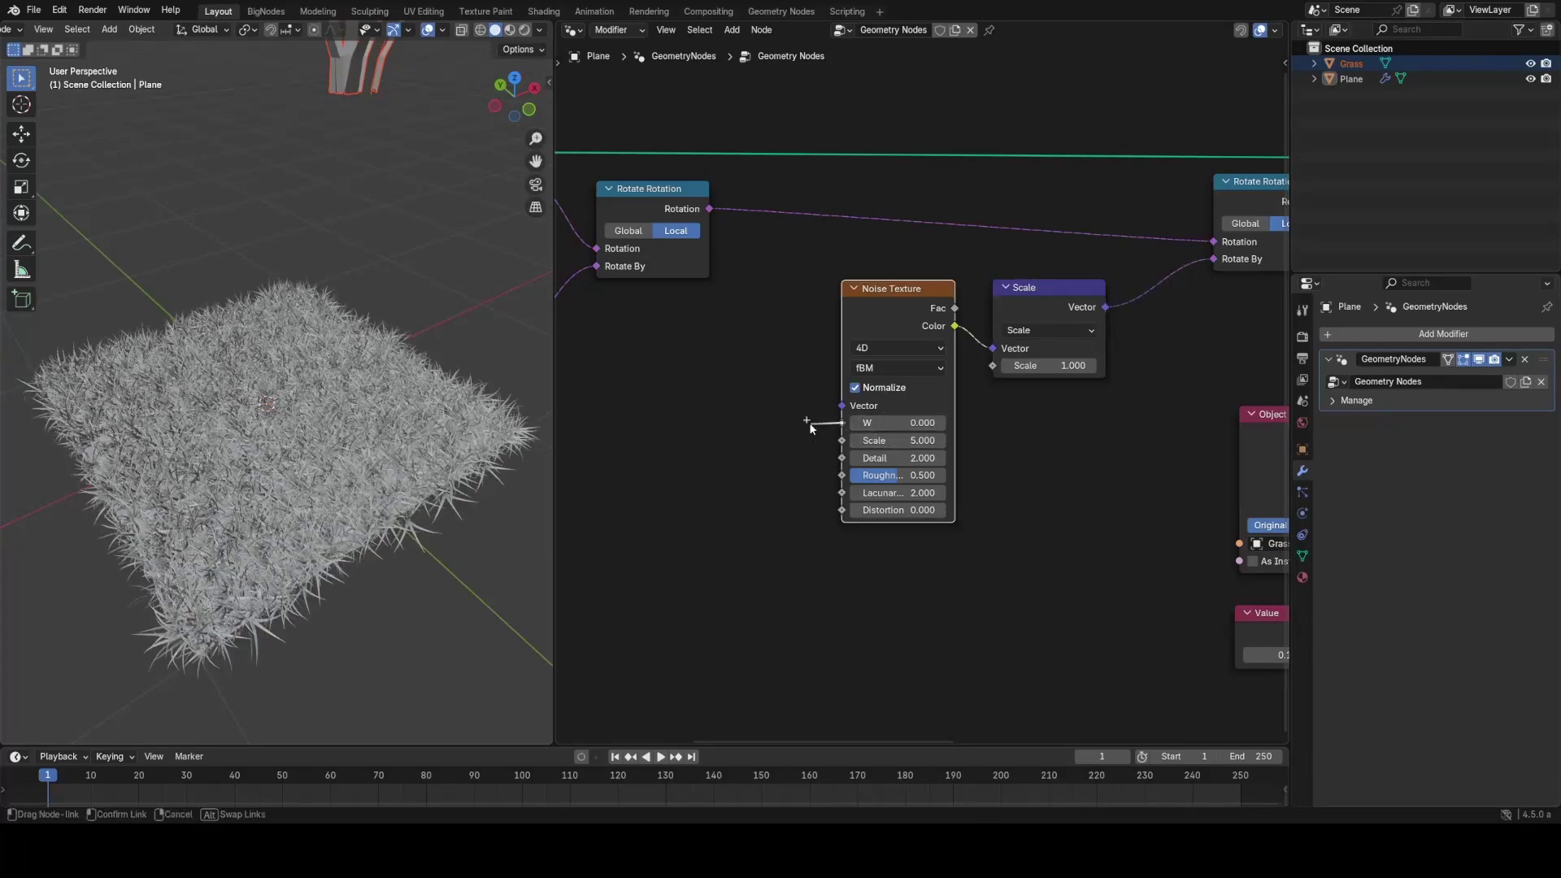
left_click(696, 447)
key("space")
scroll(269, 396, "up", 6)
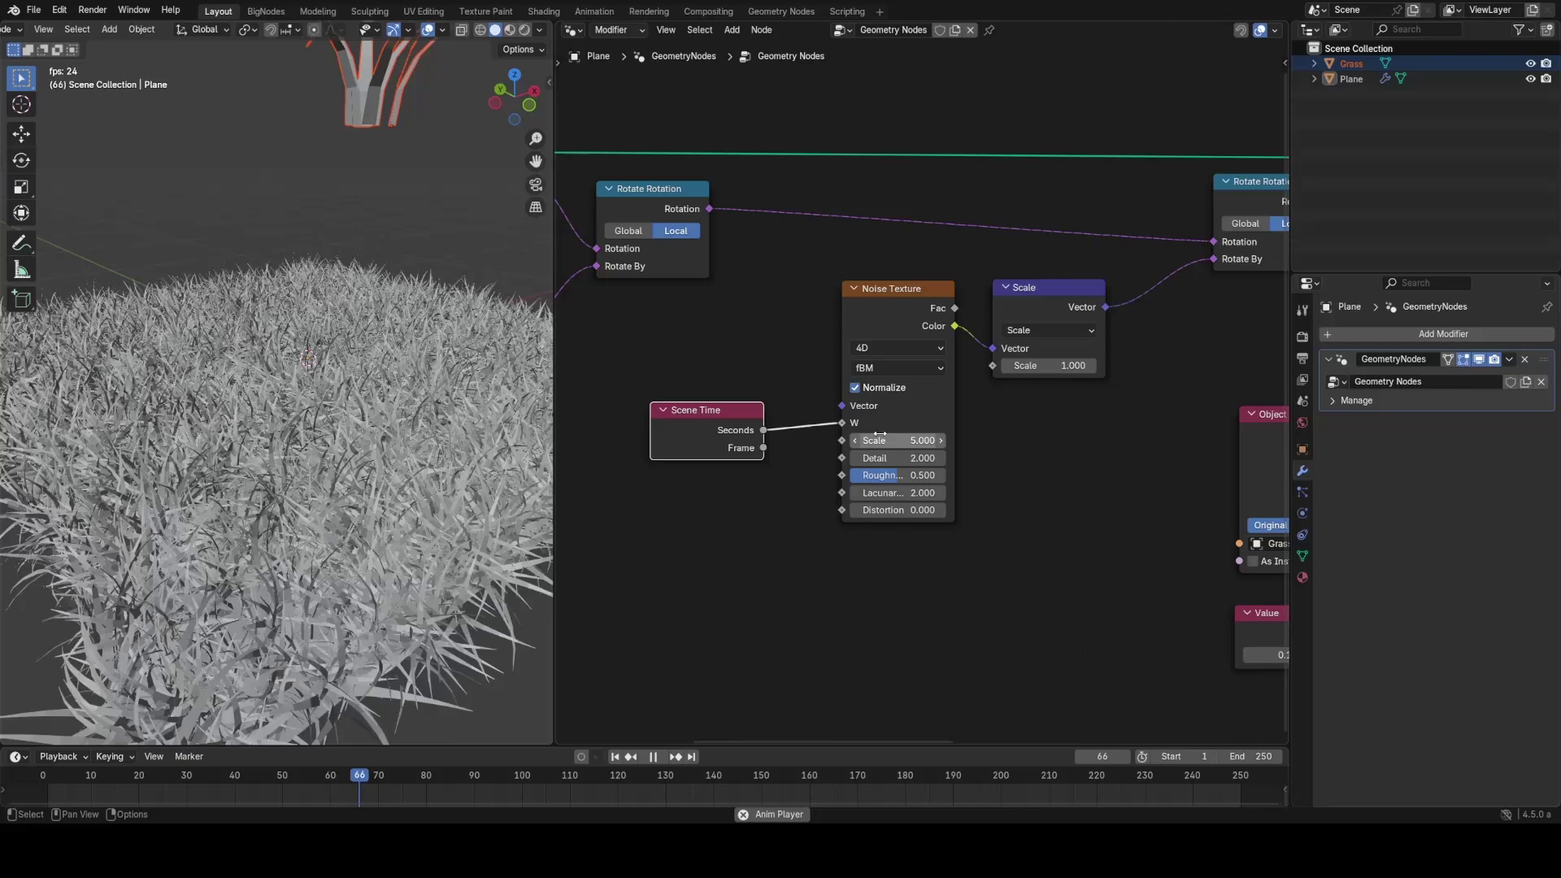
Step: Set the Noise Texture's Scale to 1.000 and Distortion to 0.480, and replay the animation from the start
key("space")
left_click_drag(898, 439, 897, 440)
key("Return")
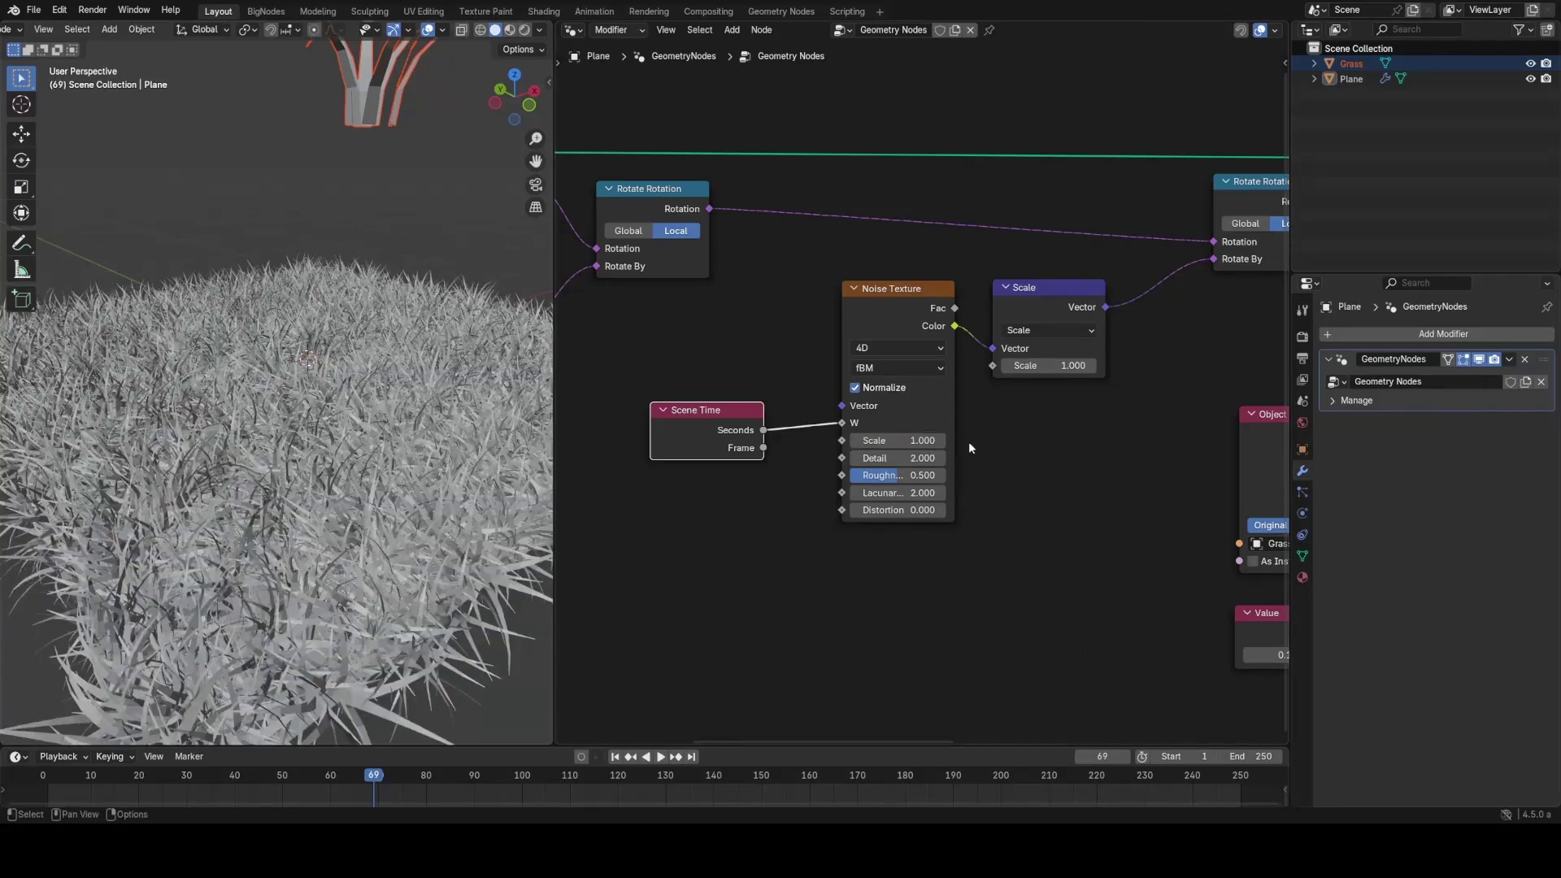
left_click_drag(171, 793, 13, 790)
key("space")
scroll(257, 373, "down", 5)
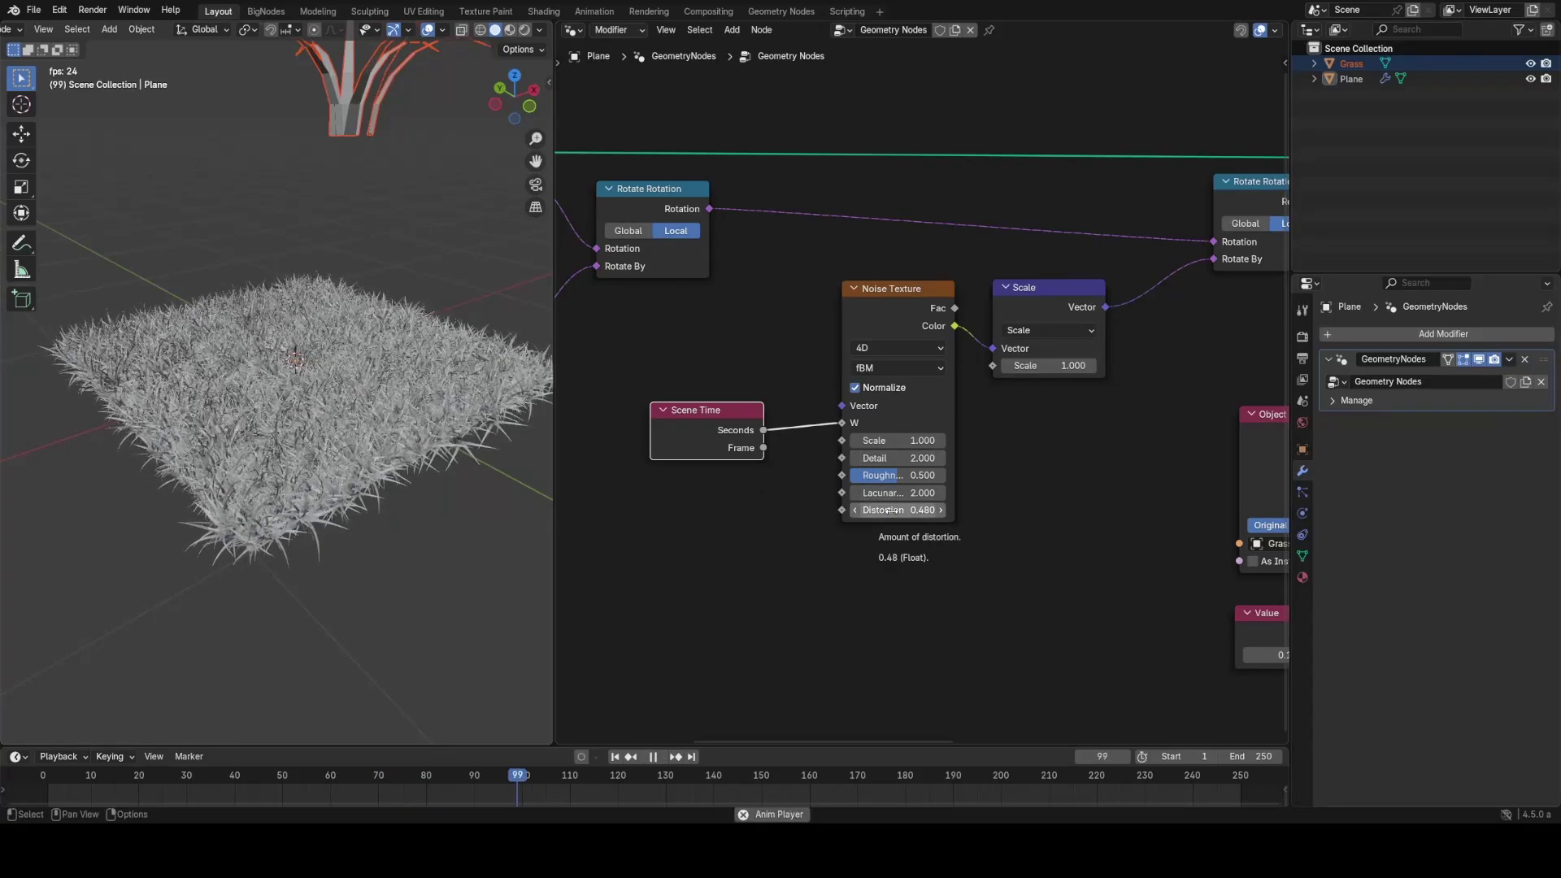
Step: Move the Noise Texture and Scene Time nodes away from the Scale node to make room between them
middle_click_drag(708, 537, 759, 502)
left_click_drag(948, 284, 912, 391)
left_click_drag(766, 309, 799, 485)
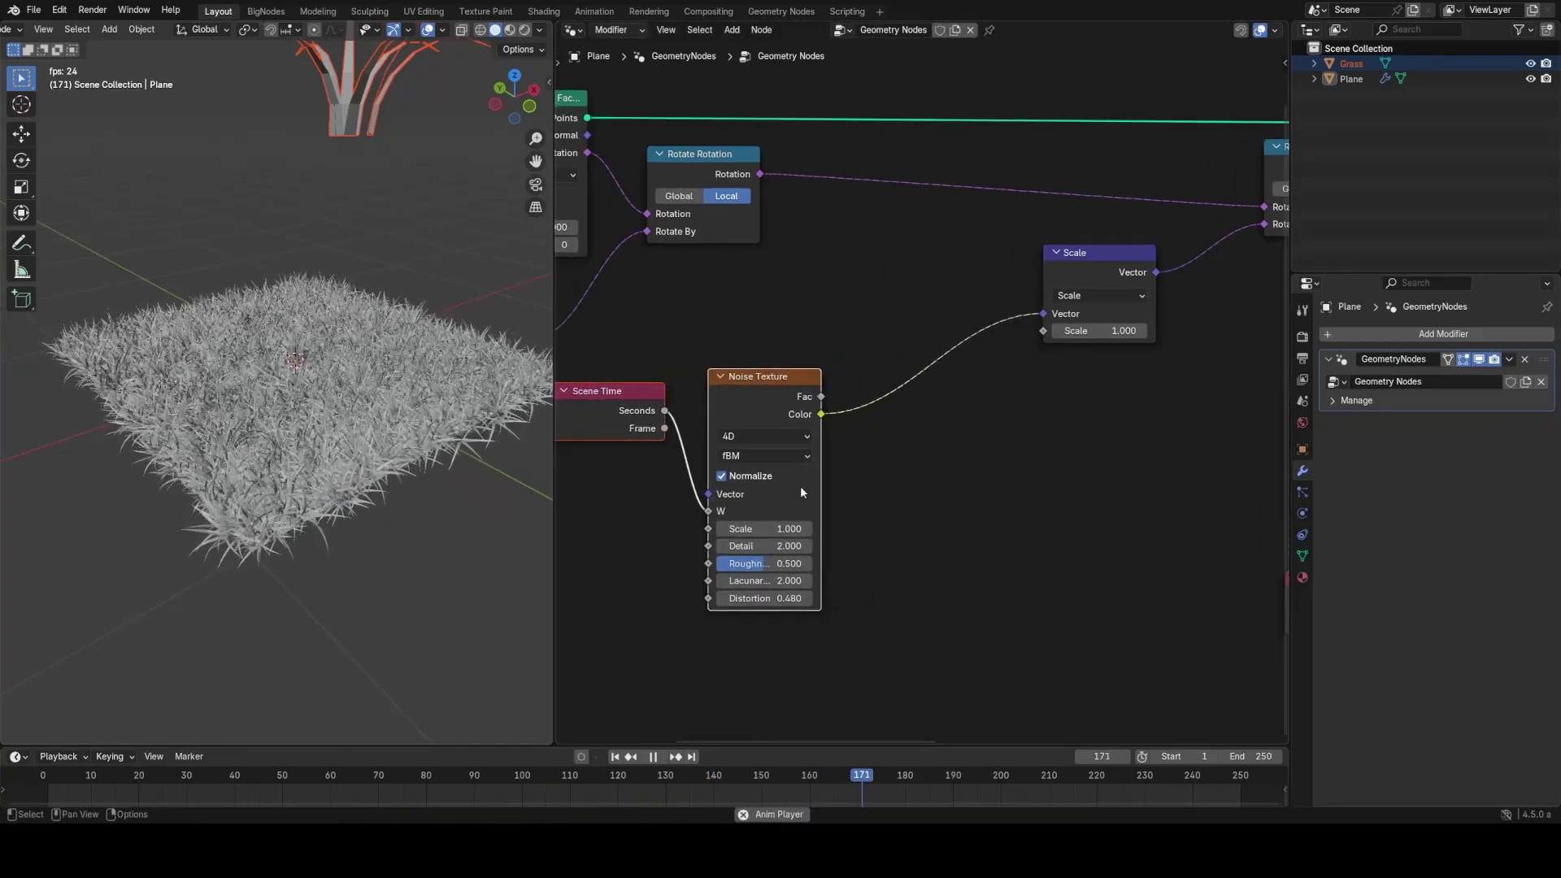
left_click(918, 417)
mouse_move(315, 474)
middle_mouse_down()
mouse_move(342, 520)
mouse_move(333, 464)
middle_mouse_up()
scroll(334, 465, "up", 2)
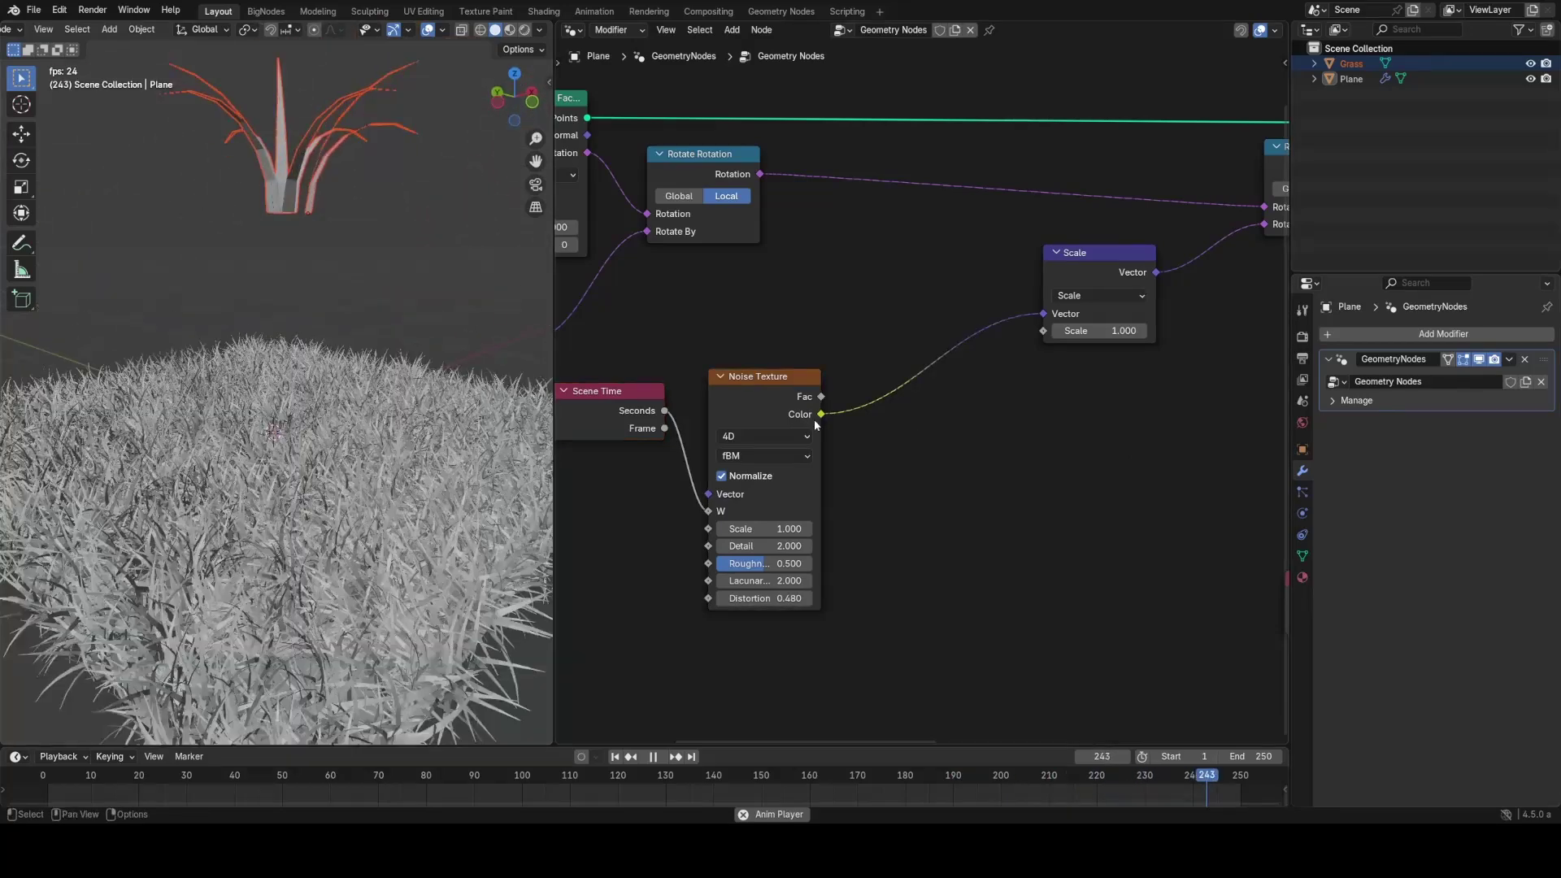
Step: Stop the playback and add a Wave Texture node directly beneath the Noise Texture
key("Escape")
key("shift+a")
left_click(924, 405)
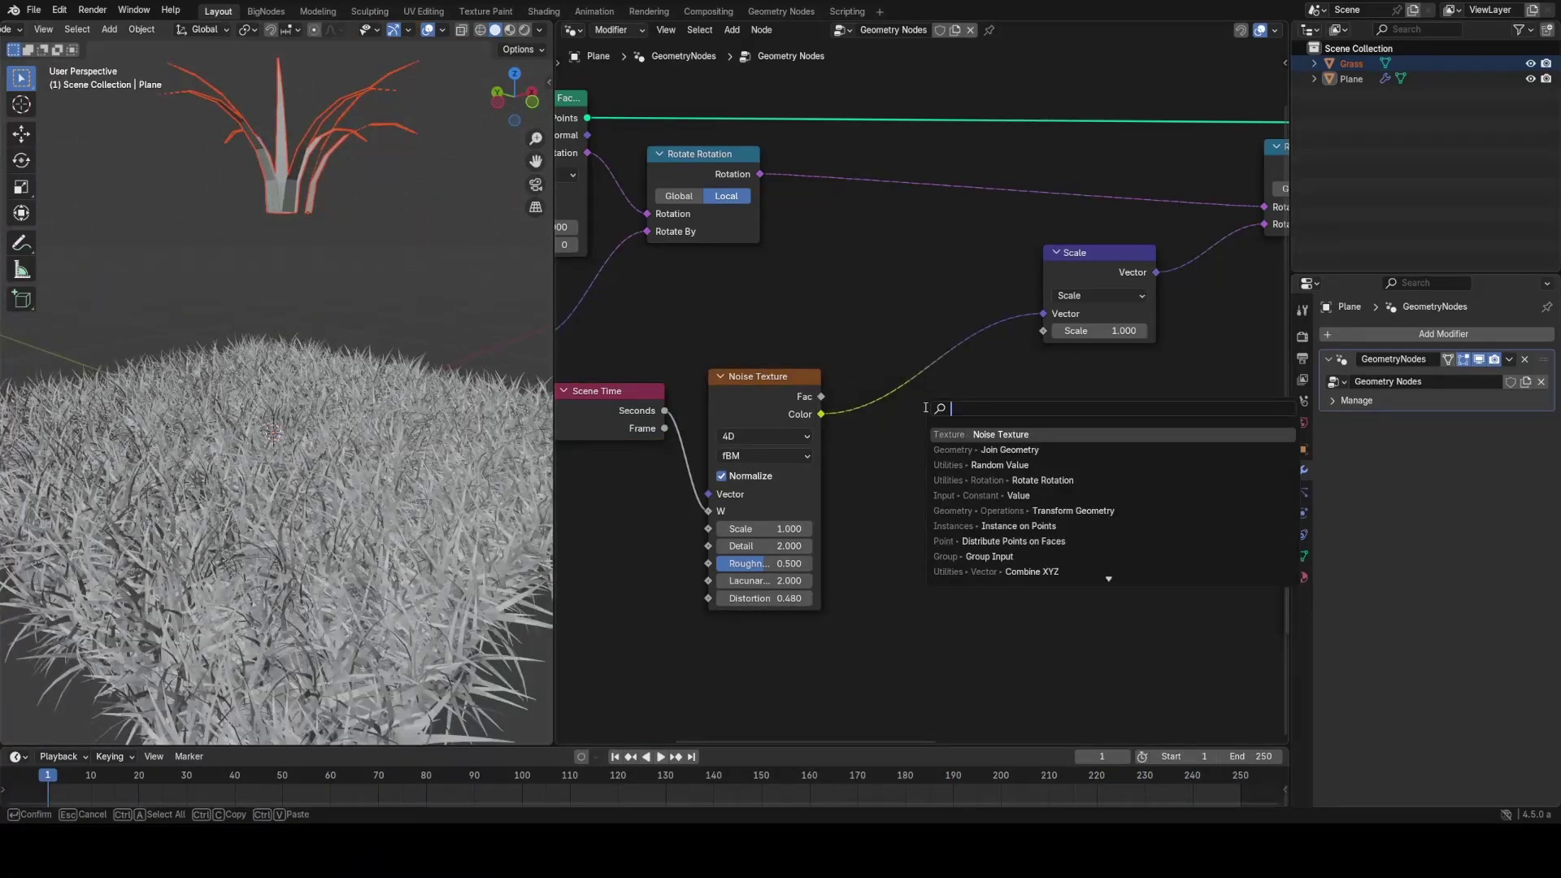
key("Return")
left_click(736, 634)
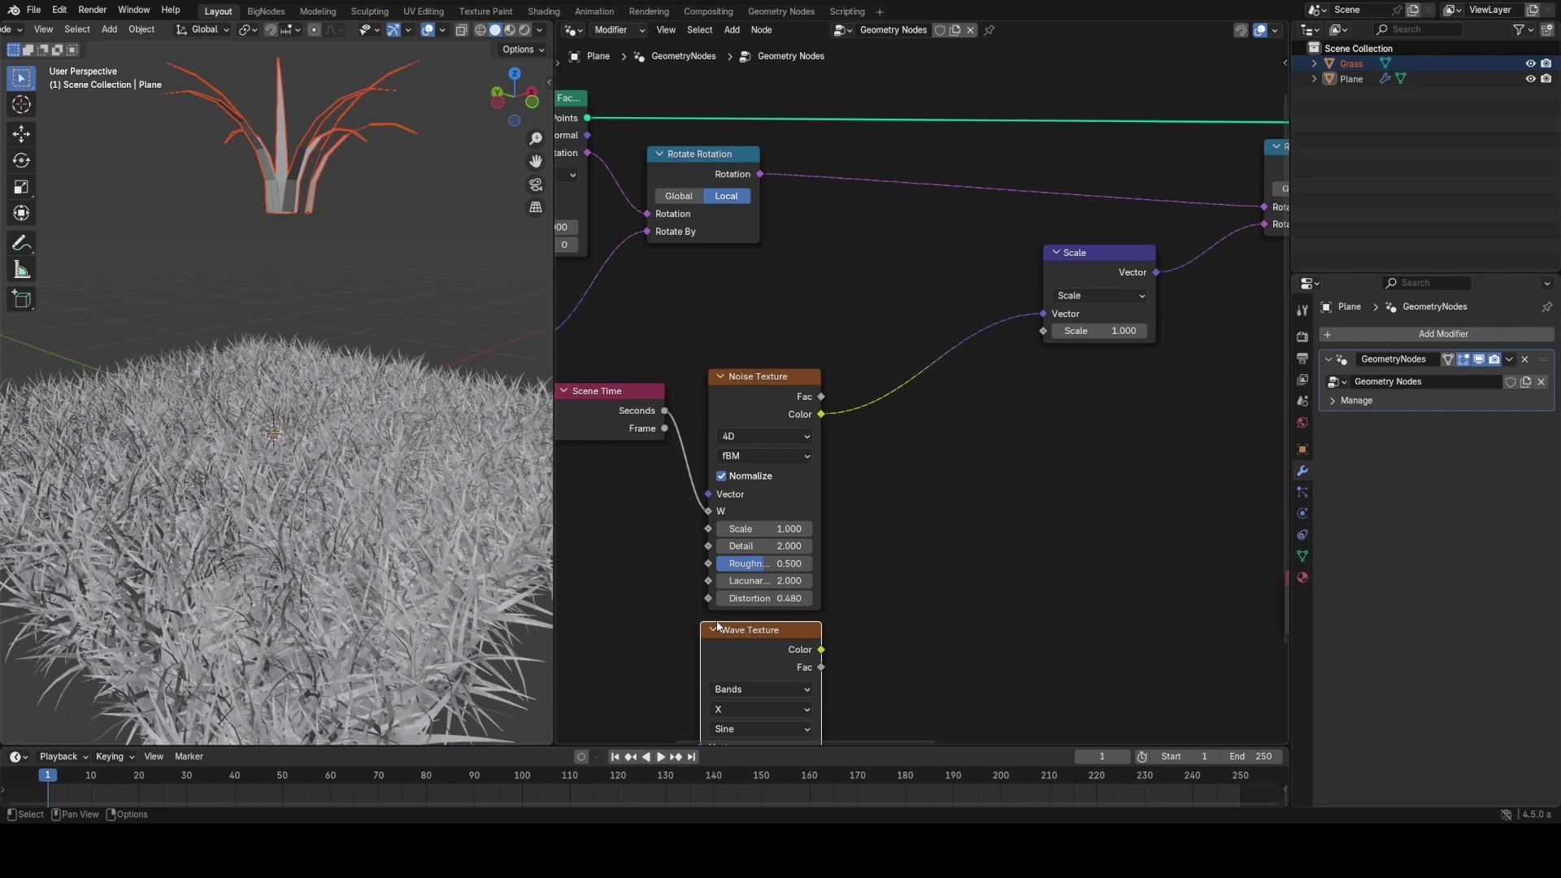
Step: Connect Scene Time's Seconds to the Wave Texture's Phase Offset, place Scene Time beside it, and cut its link to the Noise Texture
middle_click_drag(680, 440, 817, 268)
left_click_drag(825, 671, 837, 679)
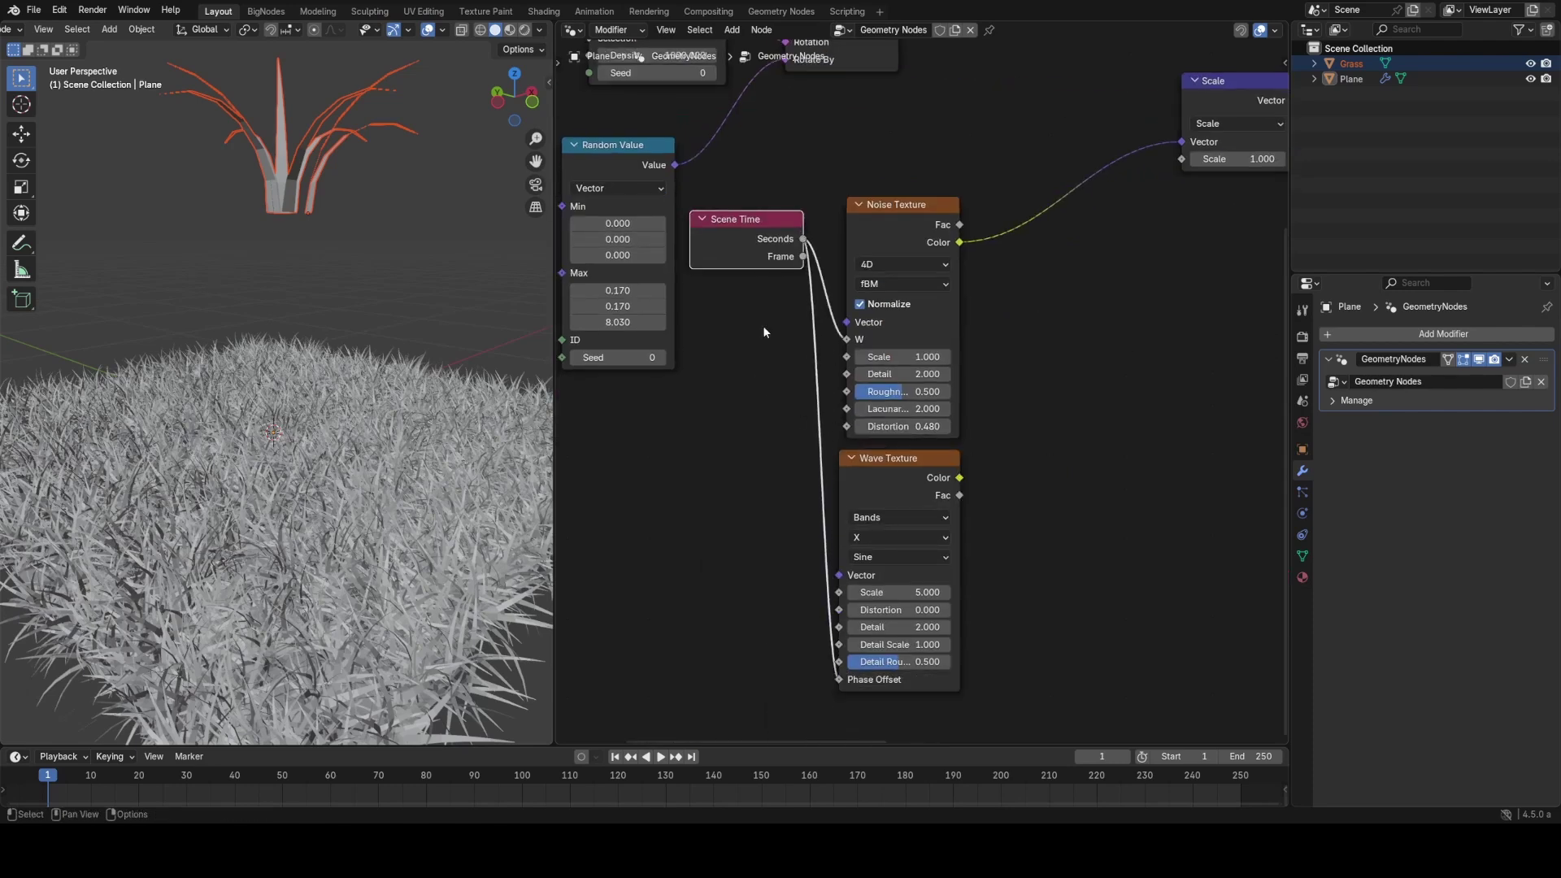
left_click_drag(746, 267, 726, 561)
right_click_drag(819, 572, 785, 483, "ctrl")
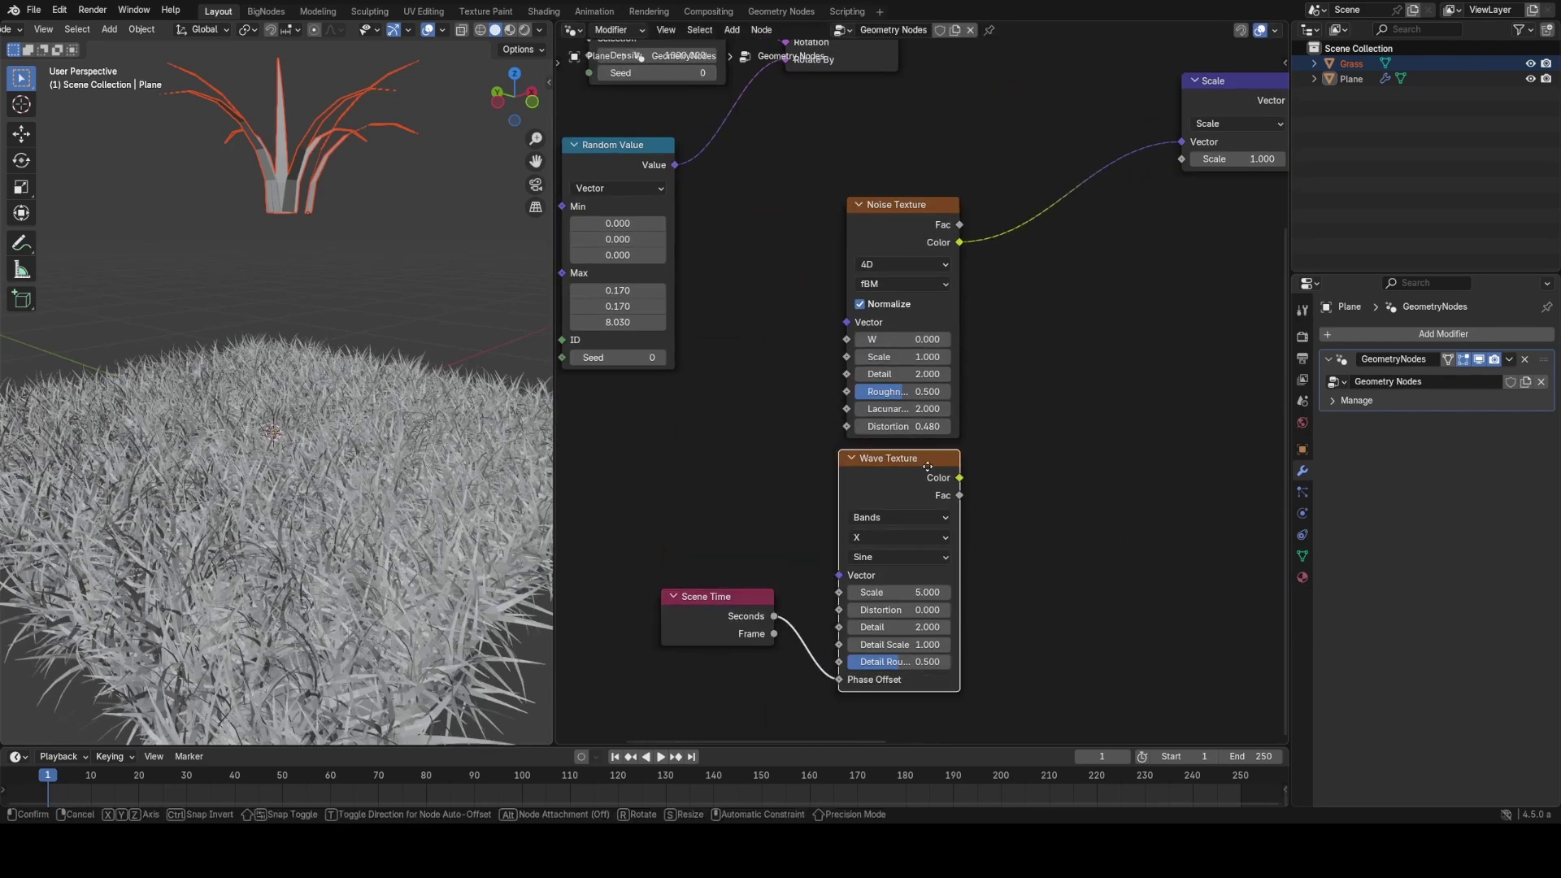
left_click(928, 466)
scroll(846, 404, "down", 1)
Step: Preview the Wave Texture on the distributed points with a Viewer node
left_click(692, 104, "ctrl+shift")
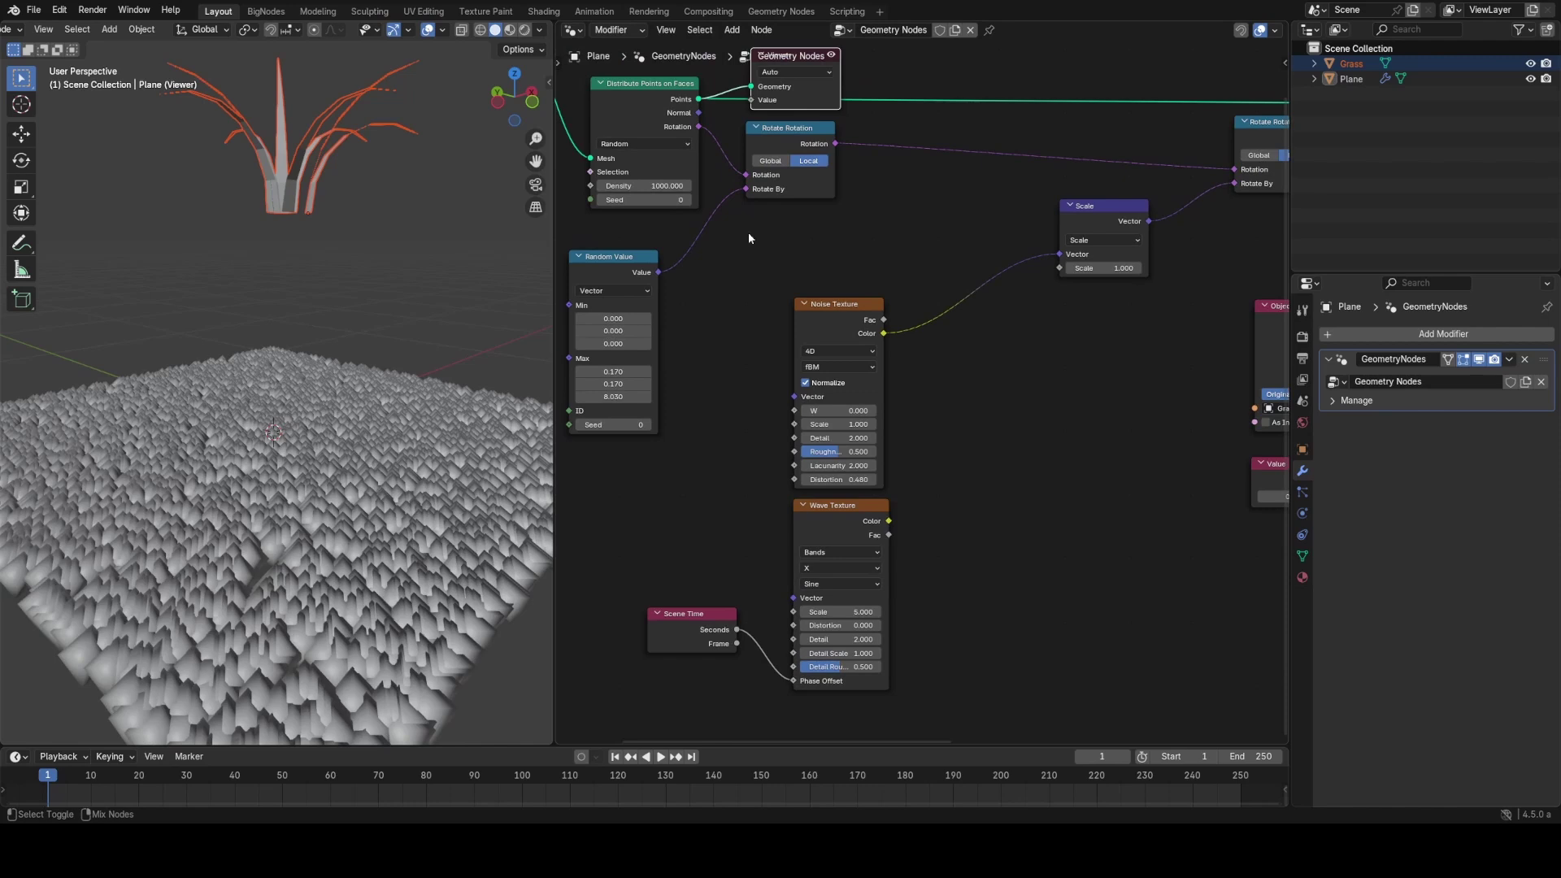
left_click(847, 524, "ctrl+shift")
middle_click_drag(365, 415, 358, 449)
middle_click_drag(712, 475, 807, 359)
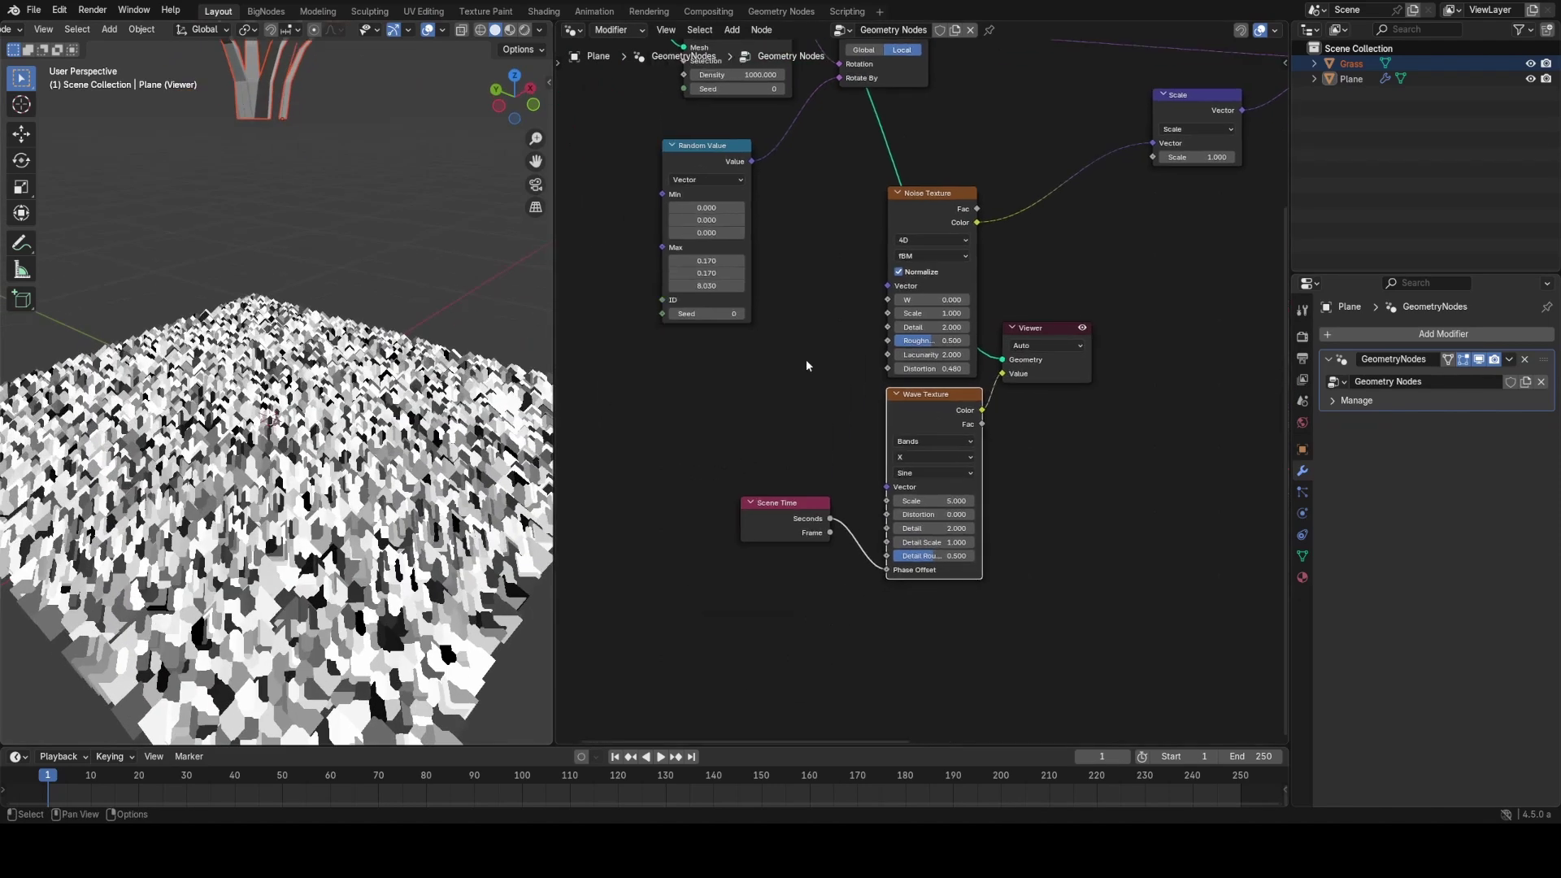
Step: Set the Wave Texture's Scale to 1.000 and play the animation to watch the bands across the plane
scroll(931, 363, "up", 1)
left_click_drag(935, 519, 936, 519)
type("1")
key("Return")
middle_click_drag(413, 429, 378, 473)
scroll(378, 473, "down", 2)
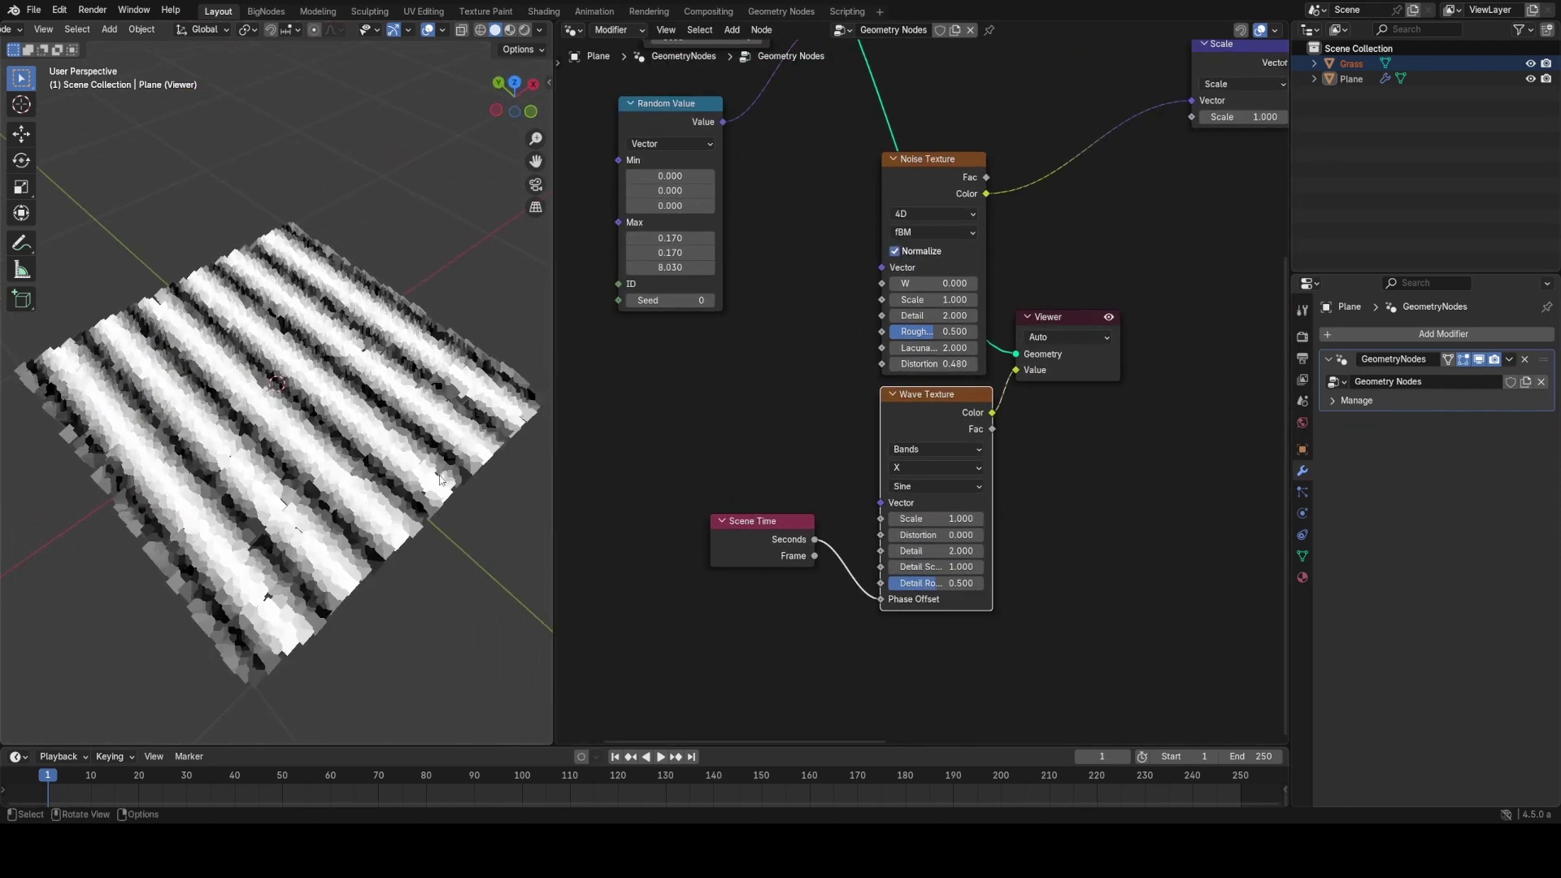
scroll(813, 520, "up", 1)
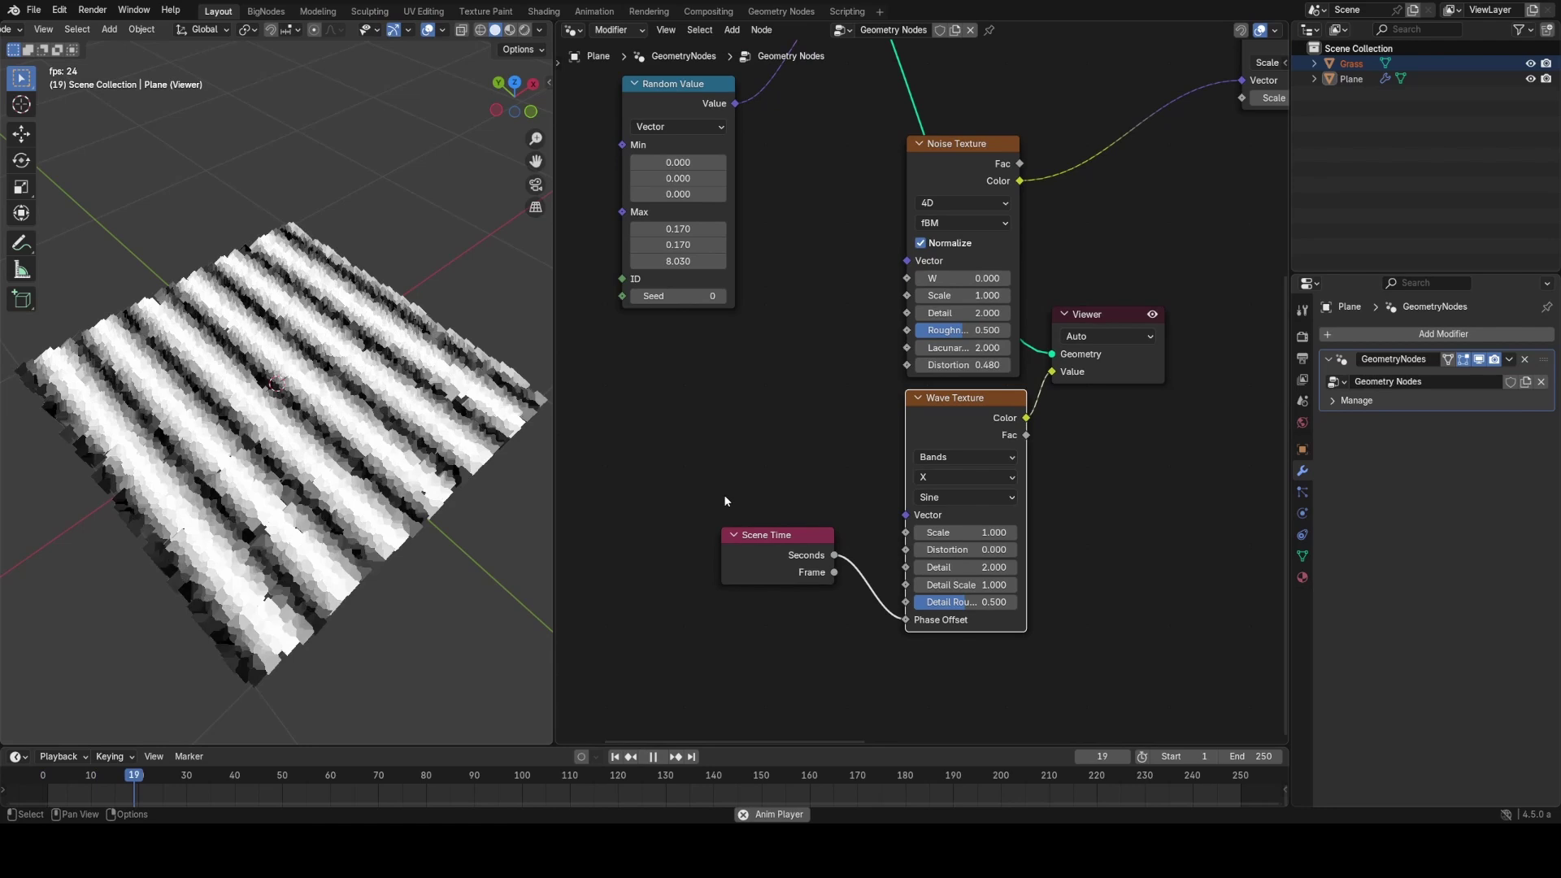
Step: Insert a Math node set to Multiply with Value 4.000 between Scene Time's Seconds and the Wave Texture's Phase Offset
left_click_drag(772, 543, 613, 562)
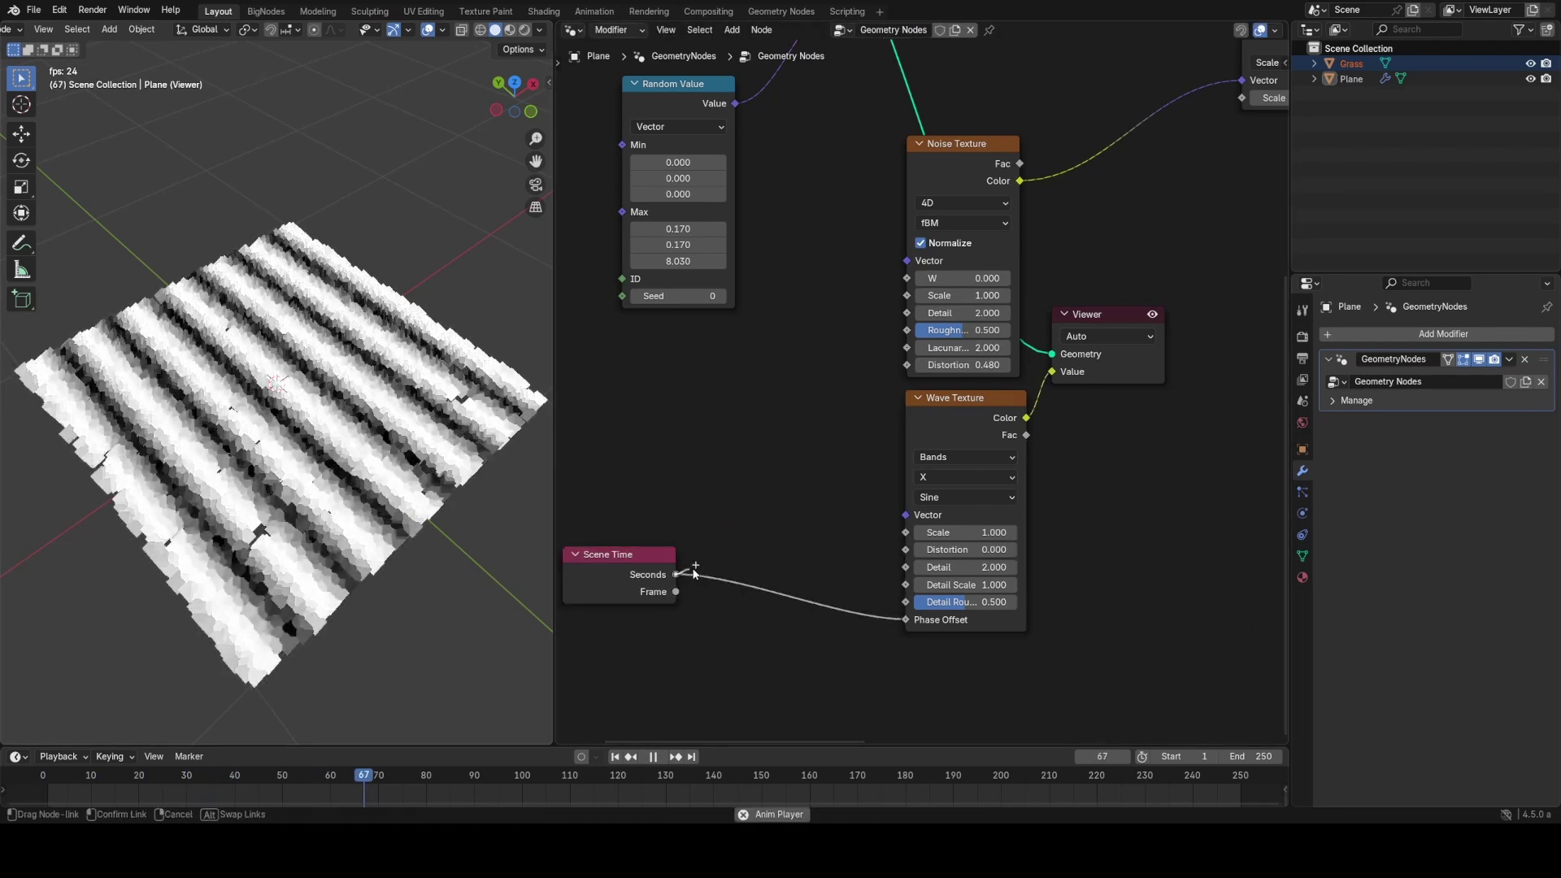
key("Return")
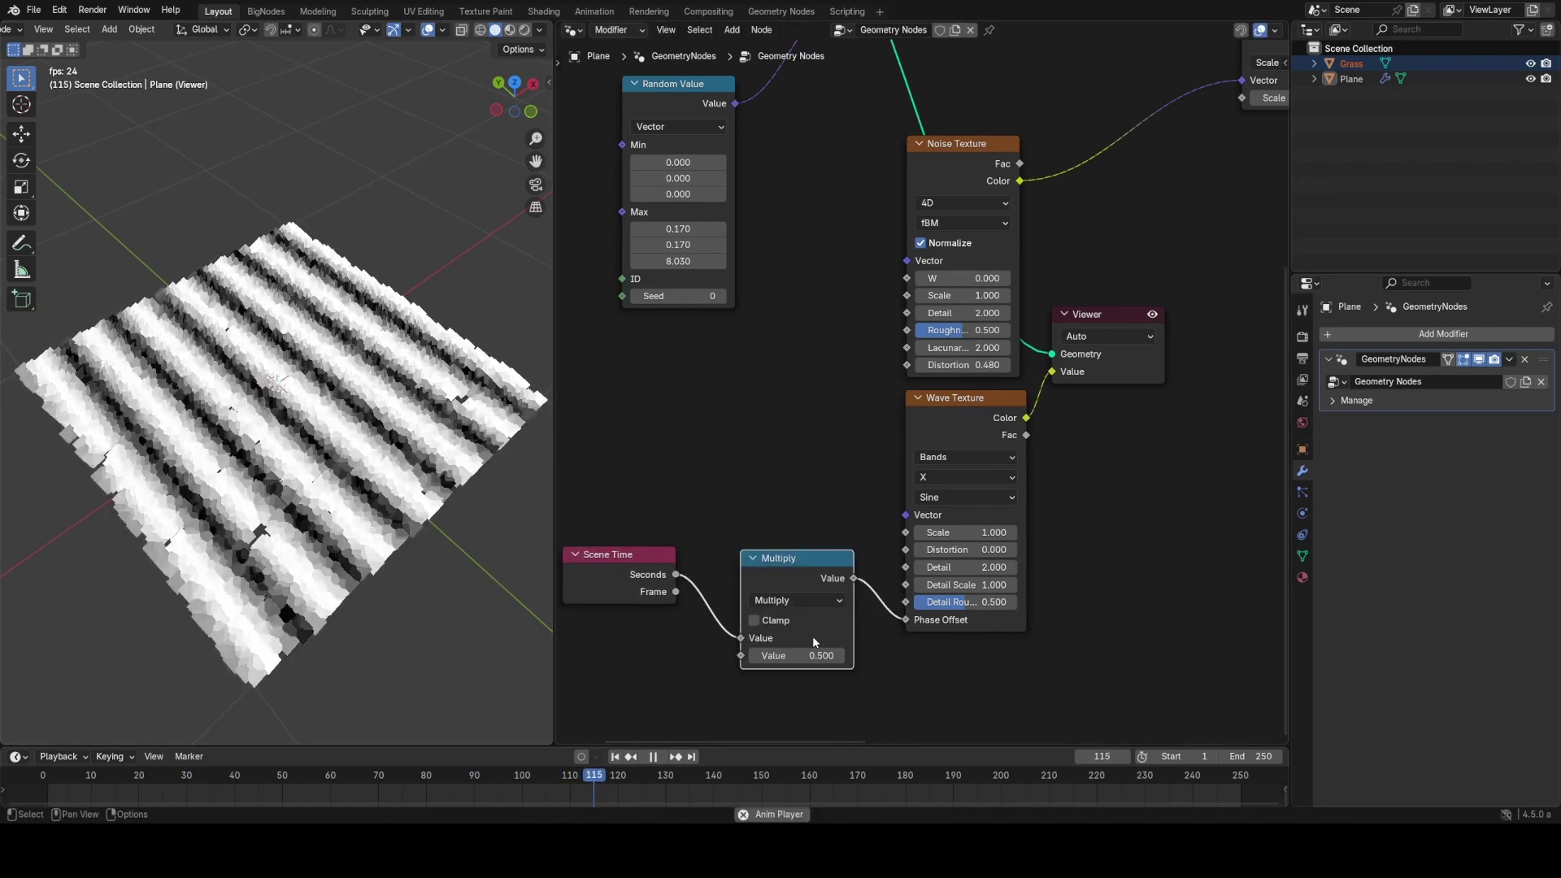
left_click_drag(801, 672, 837, 671)
middle_click_drag(937, 442, 768, 560)
scroll(854, 426, "down", 2)
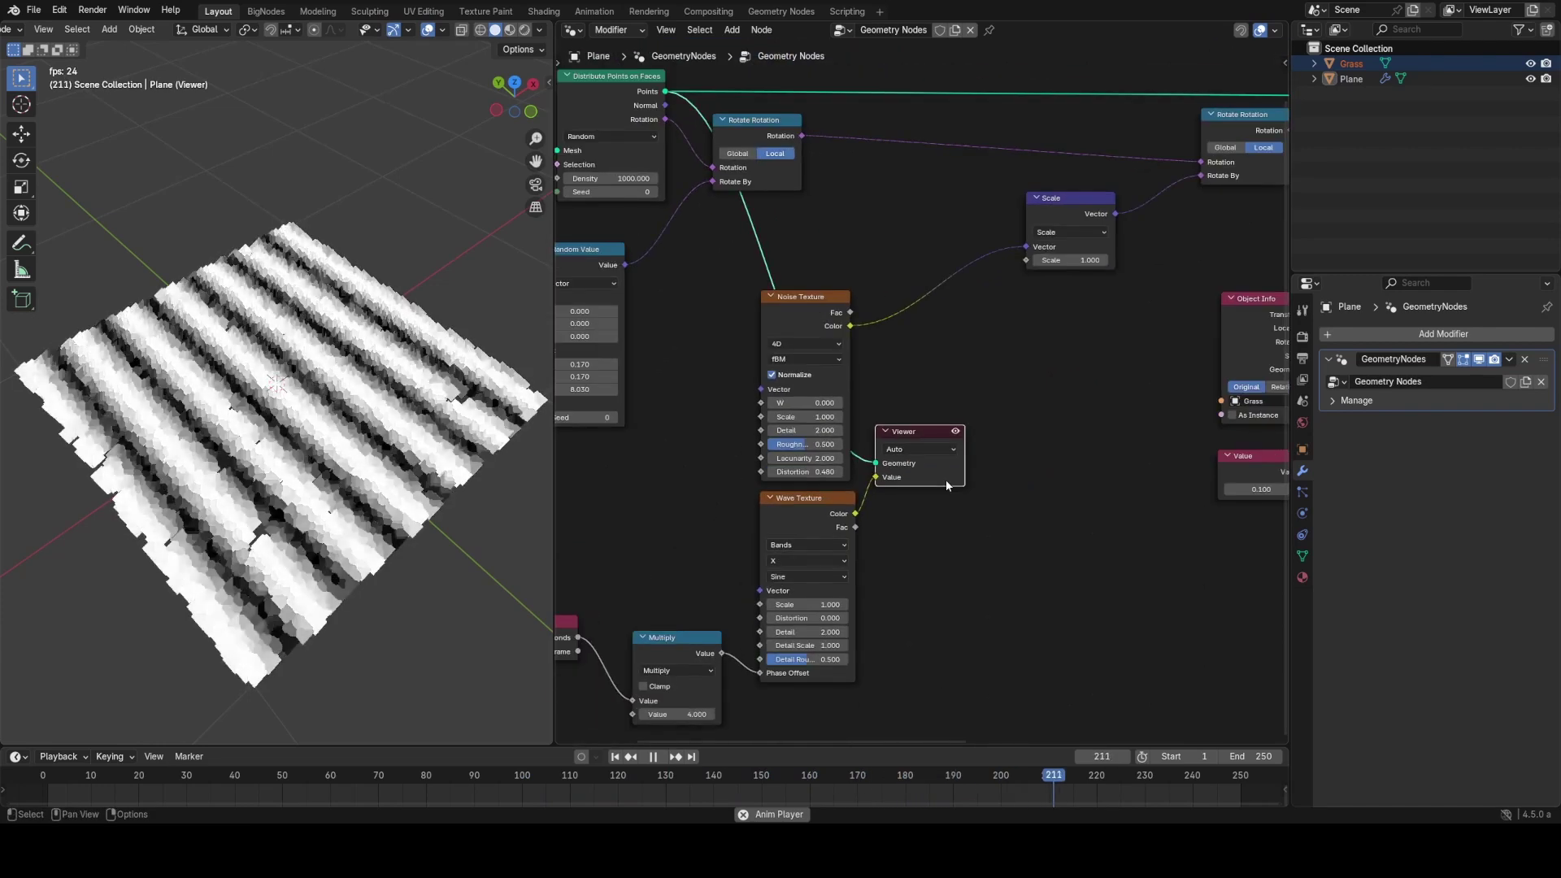
Step: Try the Z and Diagonal directions for the Wave Texture's bands
left_click(807, 560)
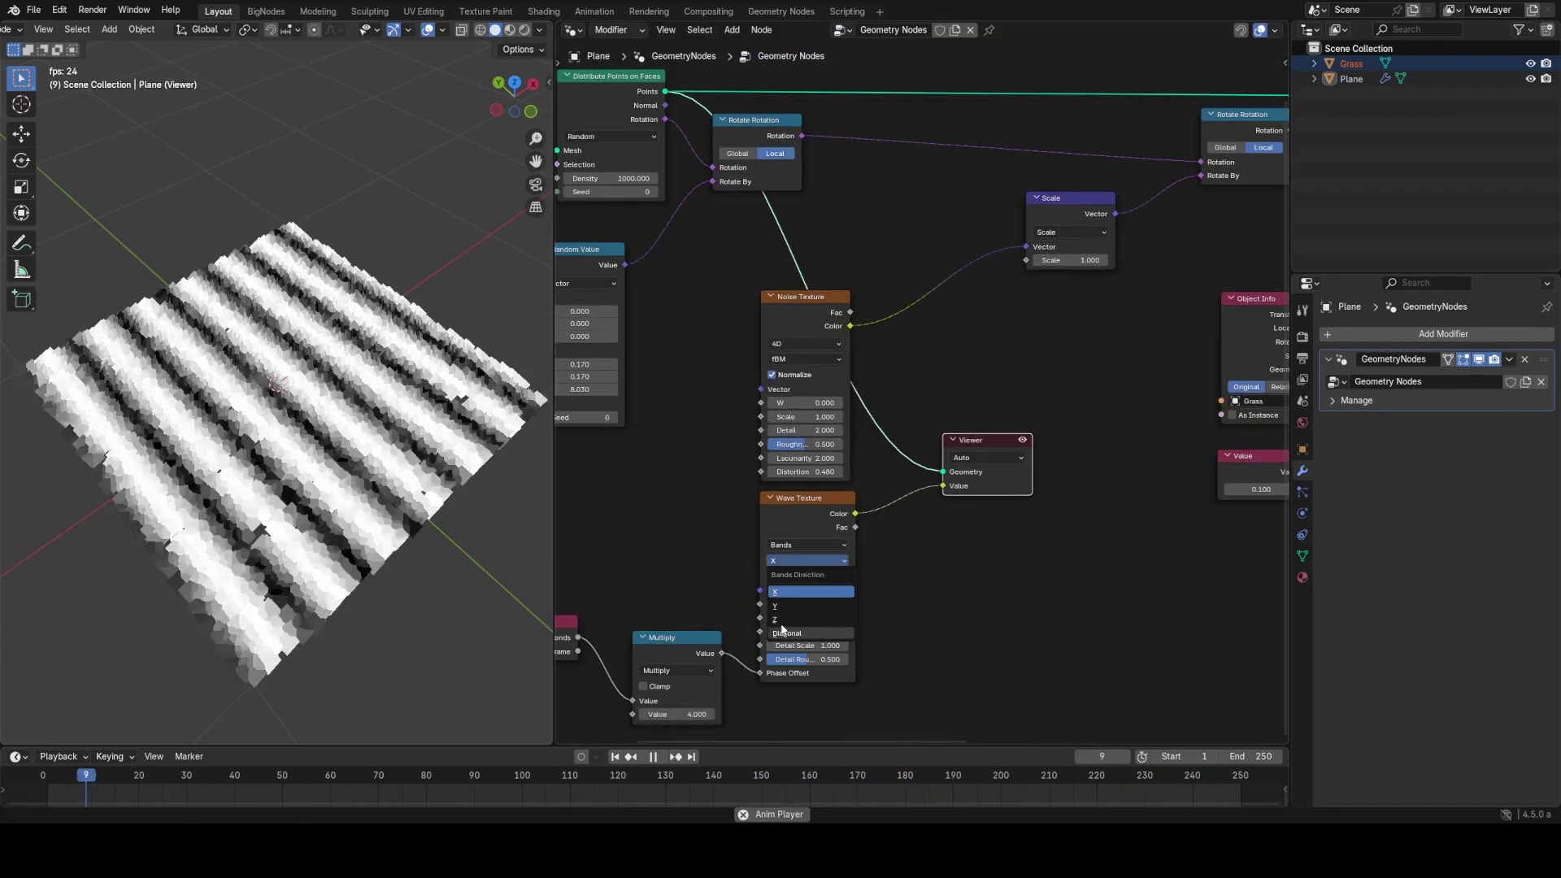
left_click(793, 620)
left_click(808, 561)
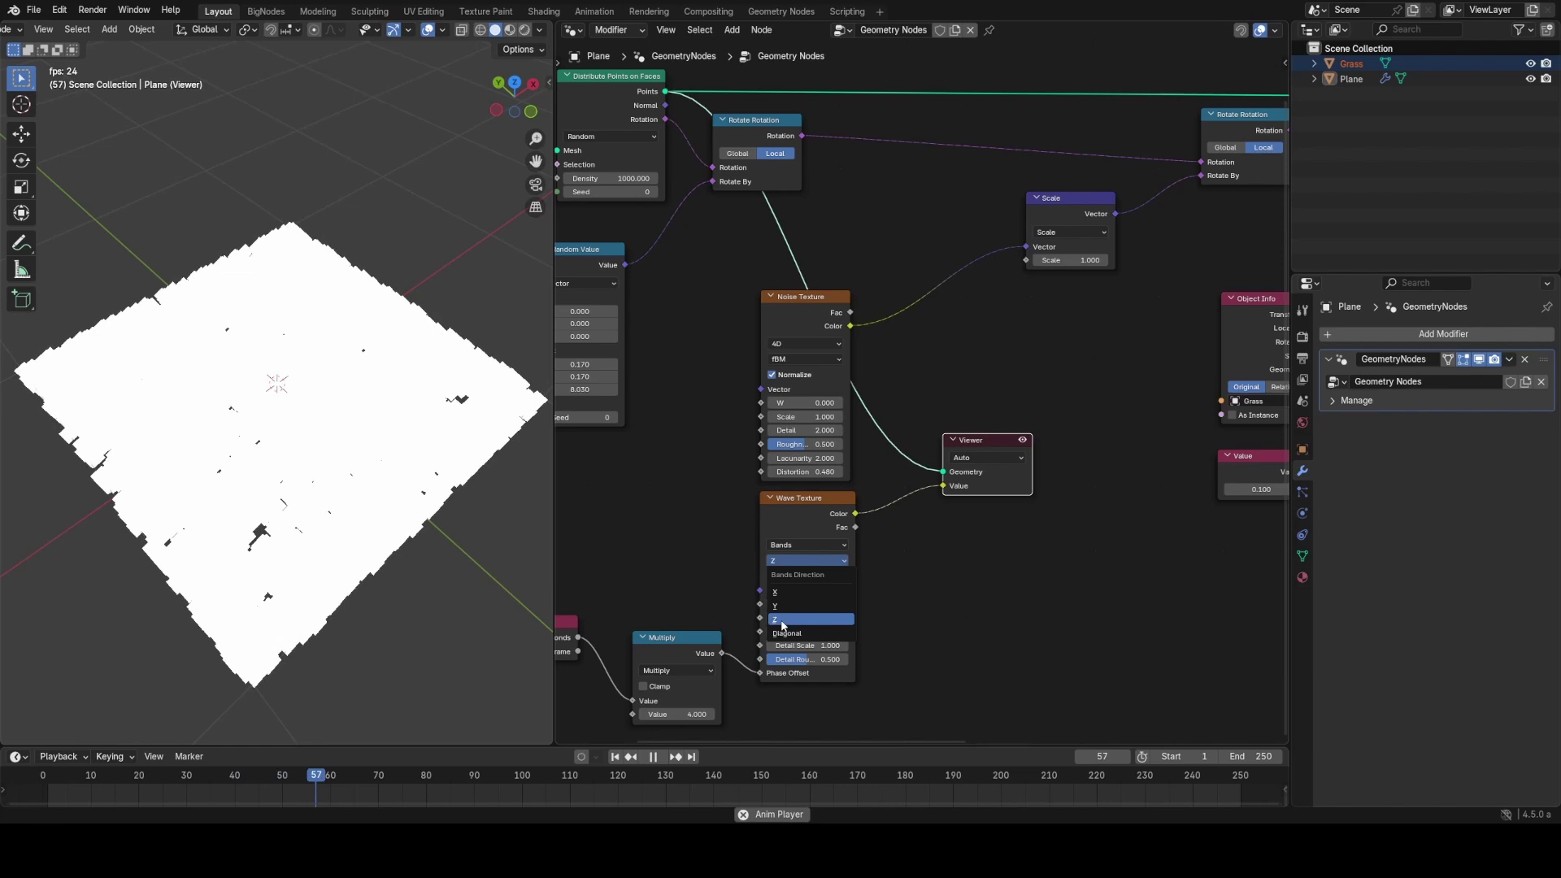
left_click(788, 633)
Step: Set the Wave Texture to Rings with the Spherical direction, moving the Viewer node farther from it
middle_click_drag(895, 512, 805, 599)
scroll(805, 599, "up", 1)
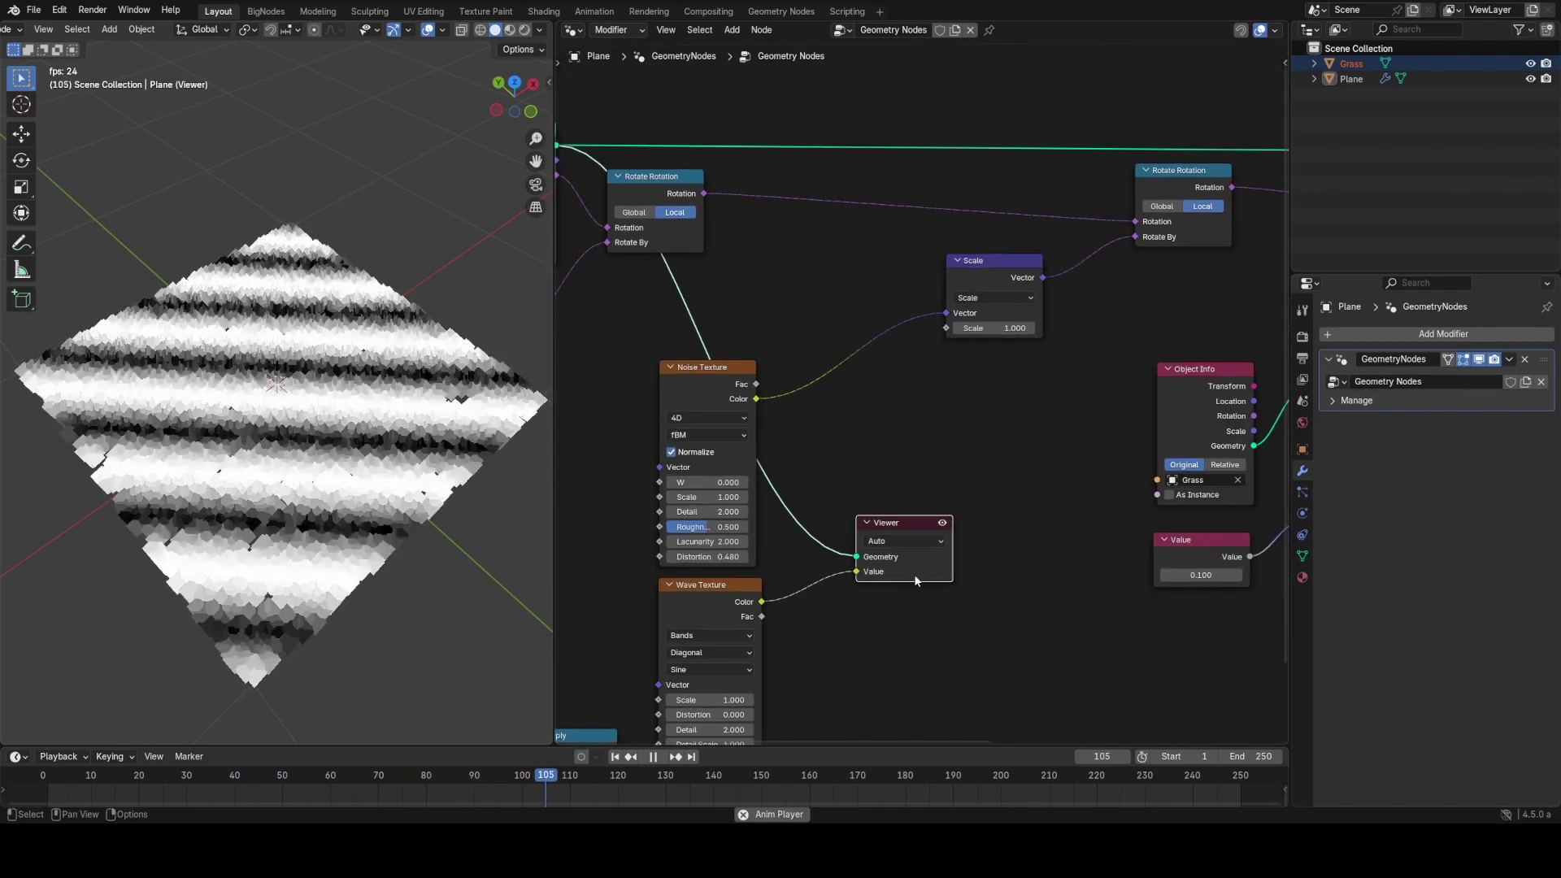
left_click_drag(916, 576, 965, 568)
left_click(730, 639)
left_click(701, 681)
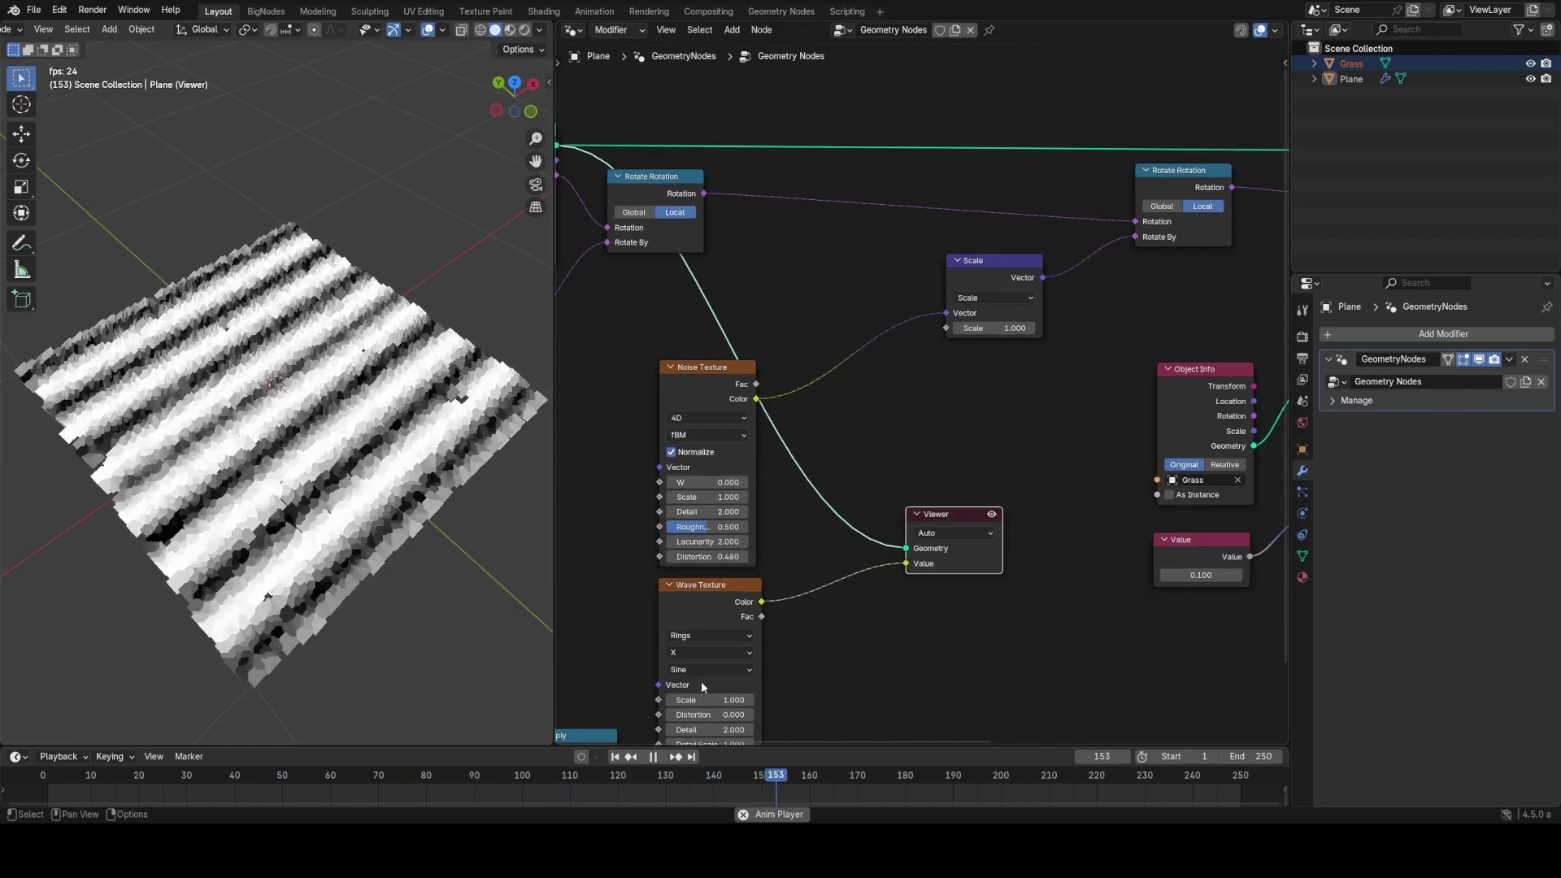
left_click(702, 655)
left_click(689, 730)
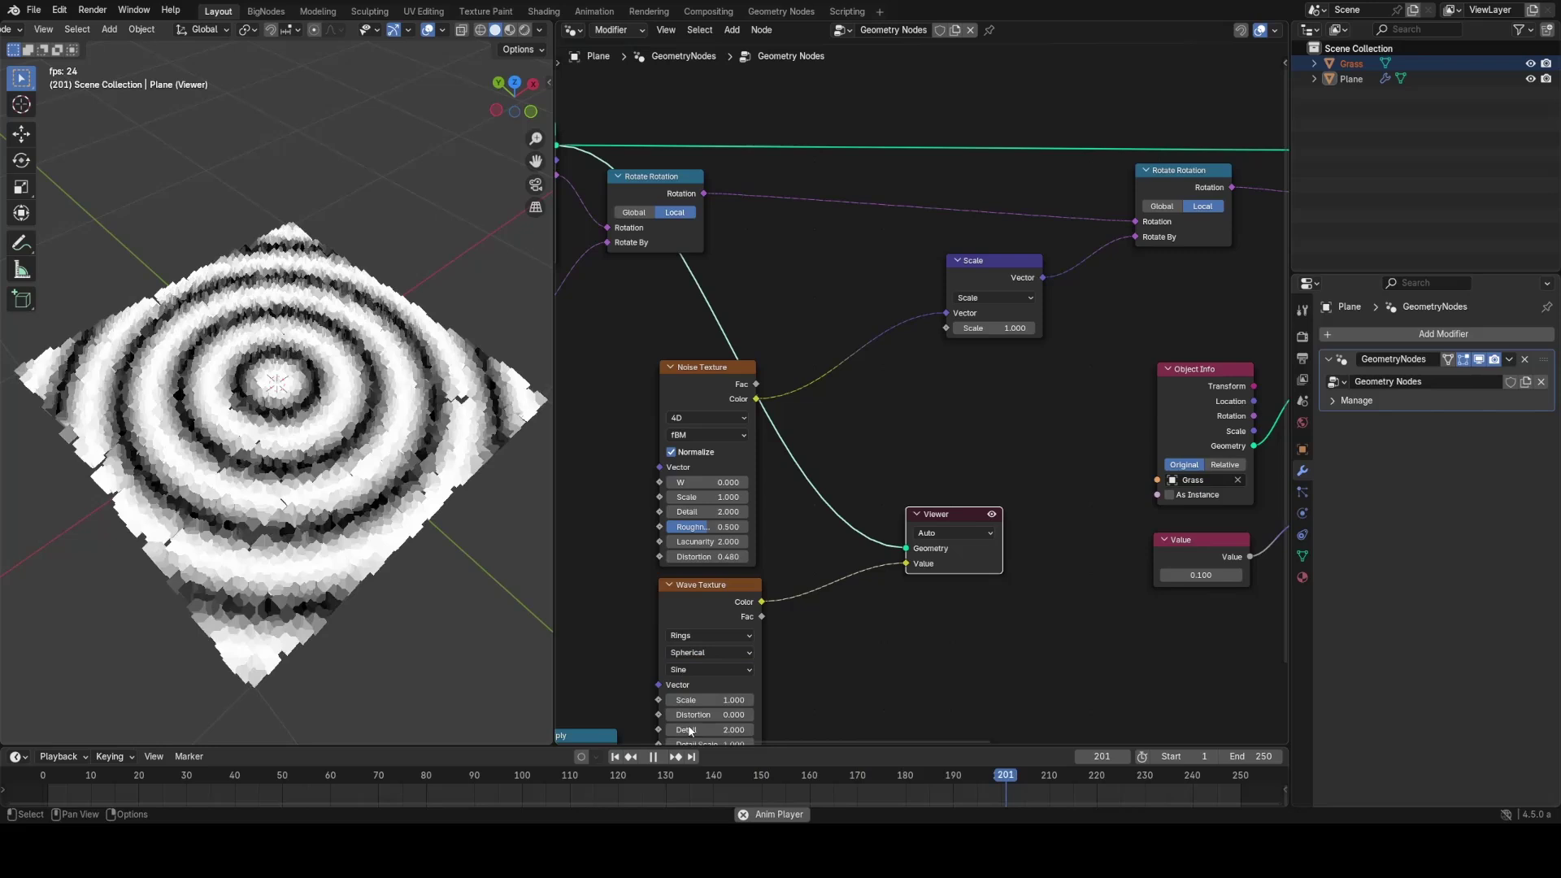
Step: Set the Multiply node's Value to -4 to reverse the direction of the rings
middle_click_drag(445, 472, 389, 379)
middle_click_drag(808, 603, 888, 327)
scroll(887, 327, "up", 1)
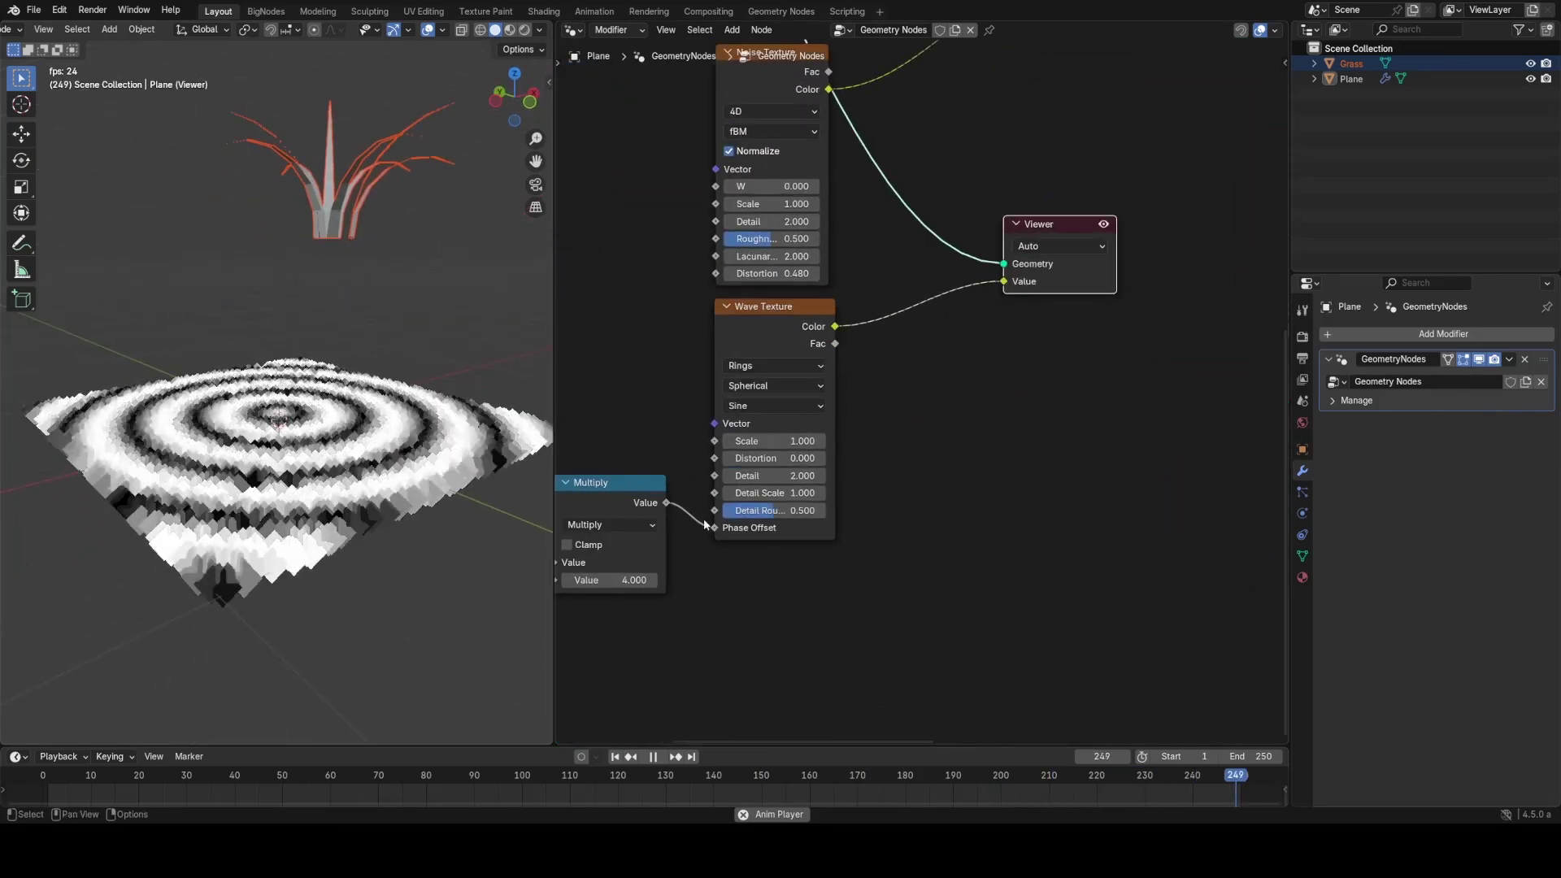
middle_click_drag(703, 524, 950, 470)
left_click(857, 531)
type("-4")
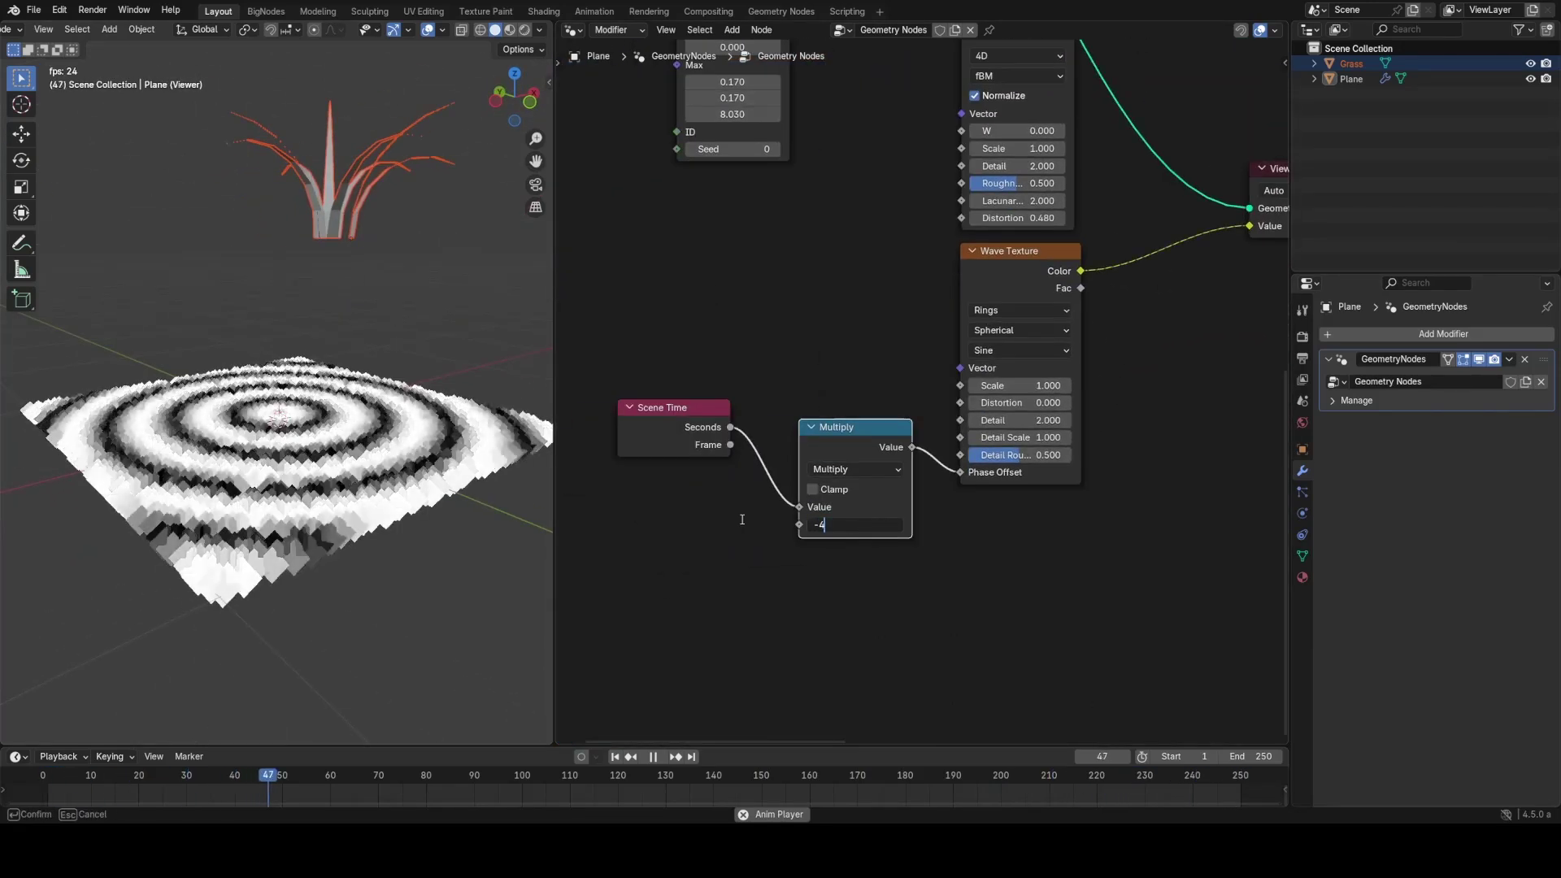
key("Return")
Step: Connect the Wave Texture's Fac to the Scale input of the vector Scale node
middle_click_drag(431, 520, 468, 503)
scroll(1122, 357, "down", 2)
middle_click_drag(1130, 356, 958, 460)
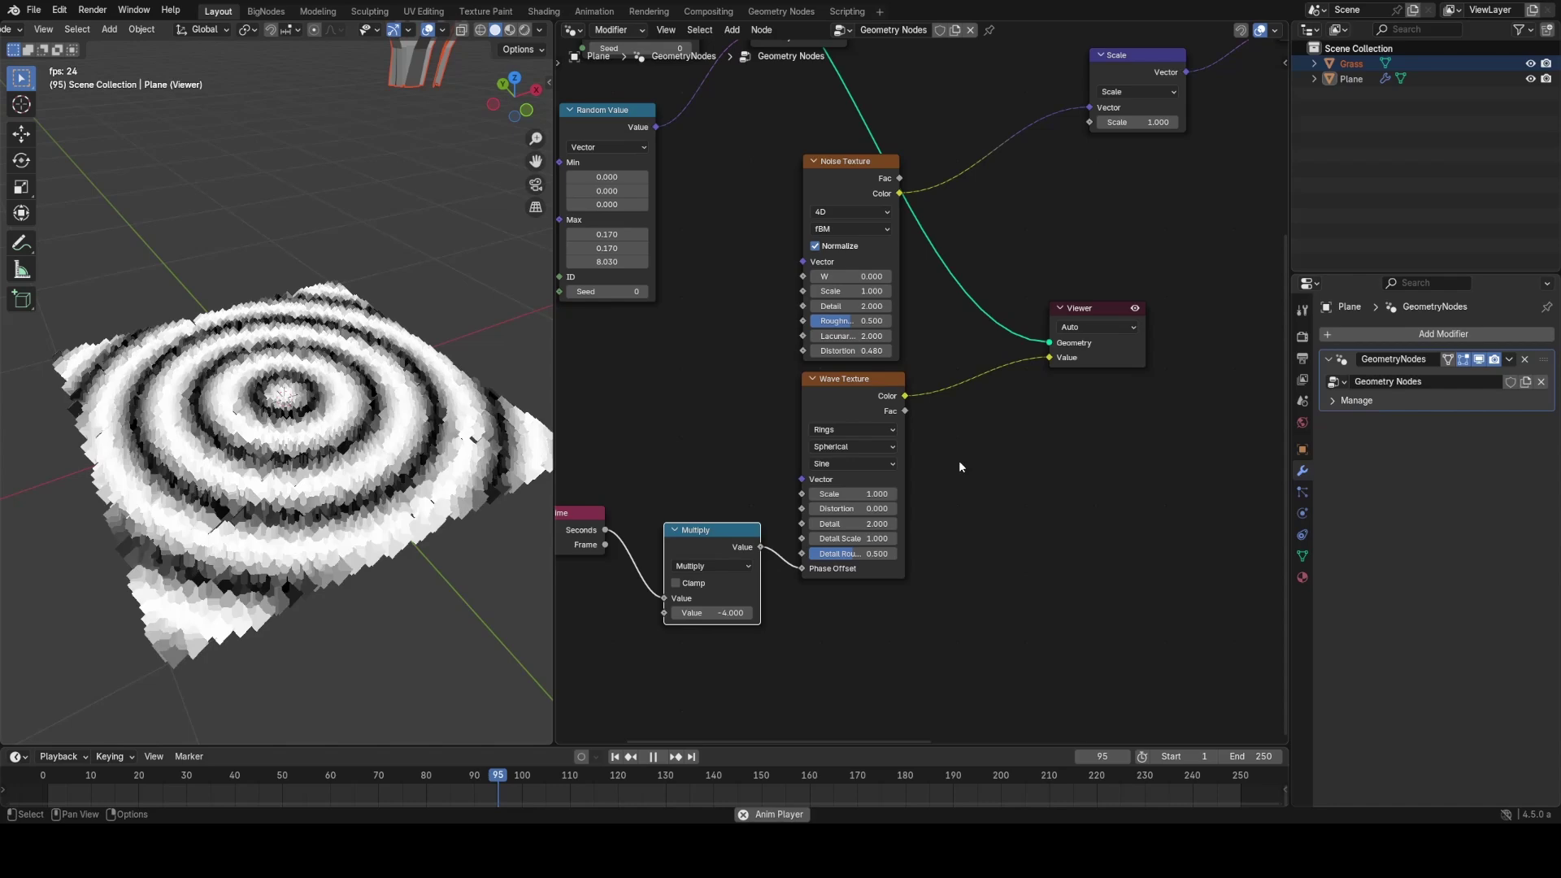
middle_click_drag(1015, 408, 900, 547)
left_click_drag(796, 550, 981, 261)
middle_click_drag(1055, 336, 990, 454)
scroll(990, 455, "up", 2)
Step: Delete the Viewer node and inspect the animated grass up close
left_click(889, 589)
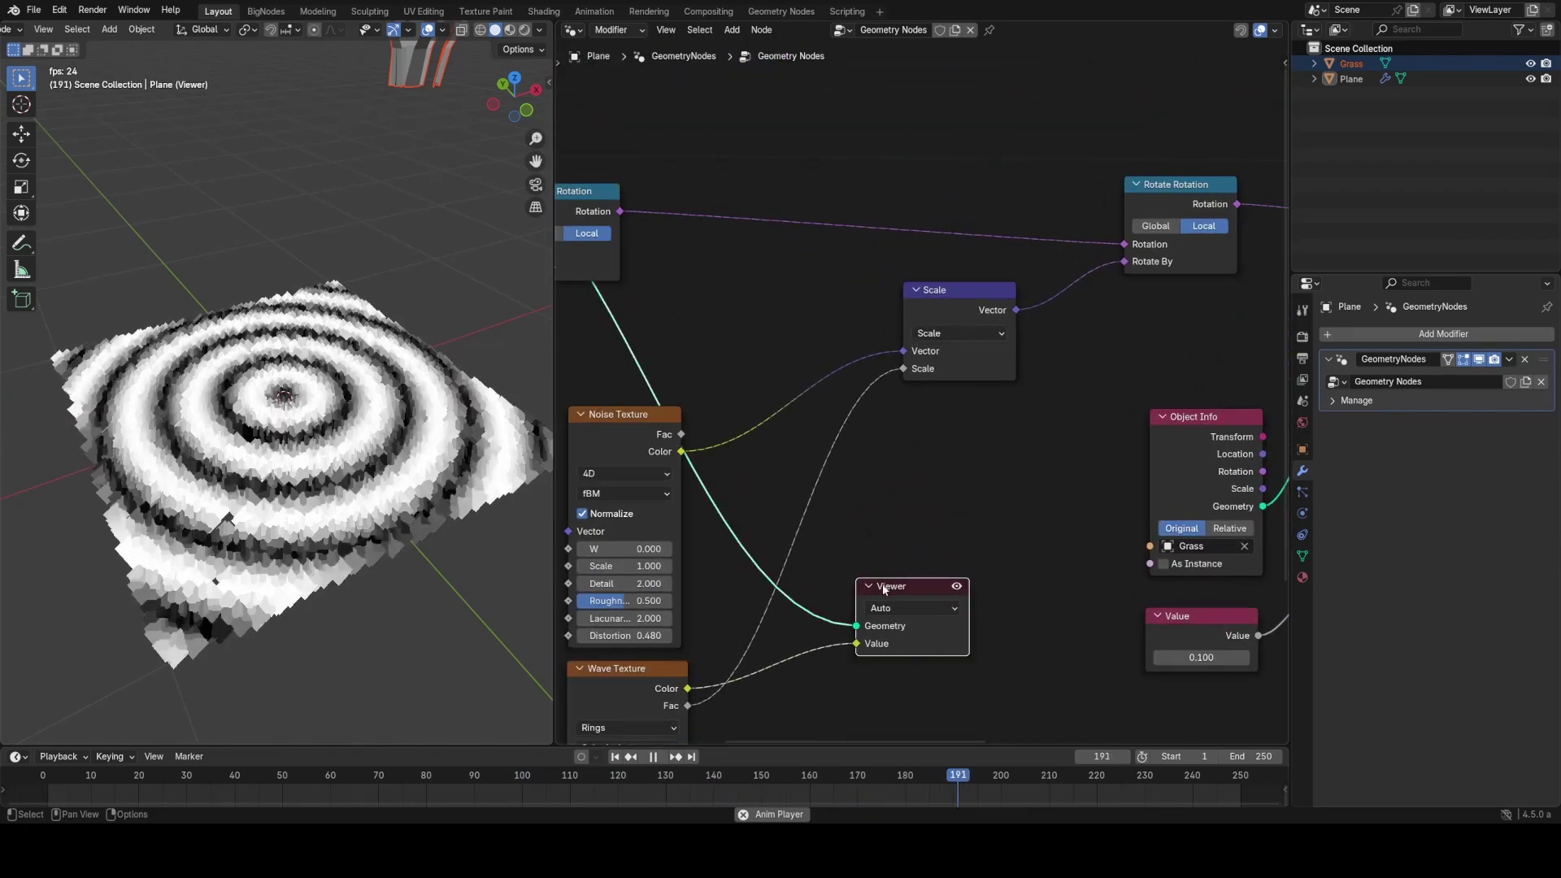
key("x")
middle_click_drag(438, 523, 448, 475)
scroll(451, 476, "up", 2)
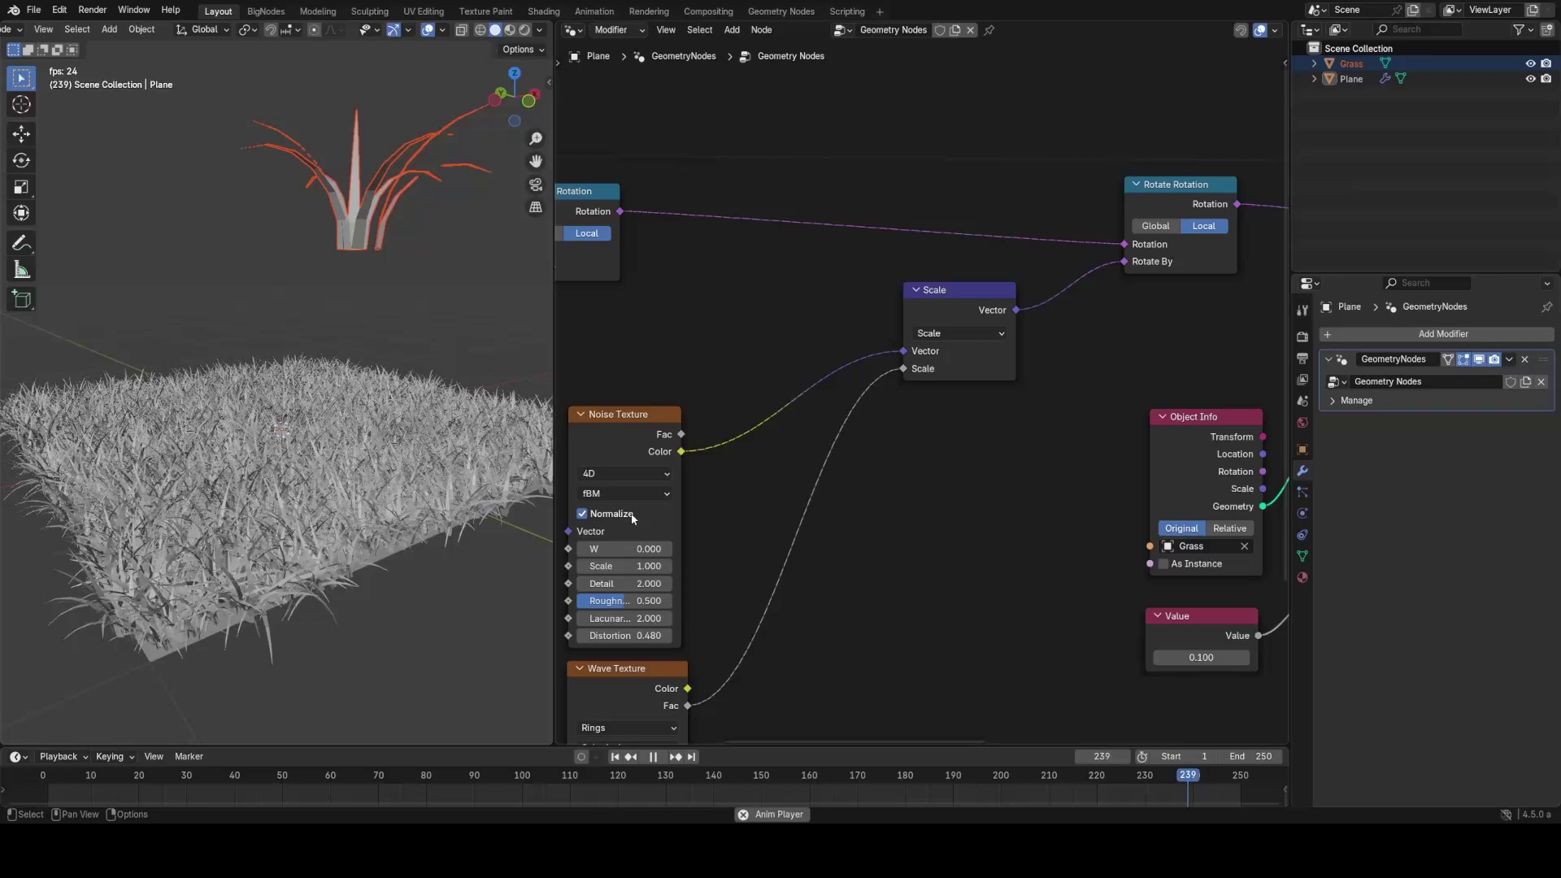
middle_click_drag(638, 520, 812, 397)
scroll(813, 415, "up", 2)
left_click(804, 449)
left_click(850, 429)
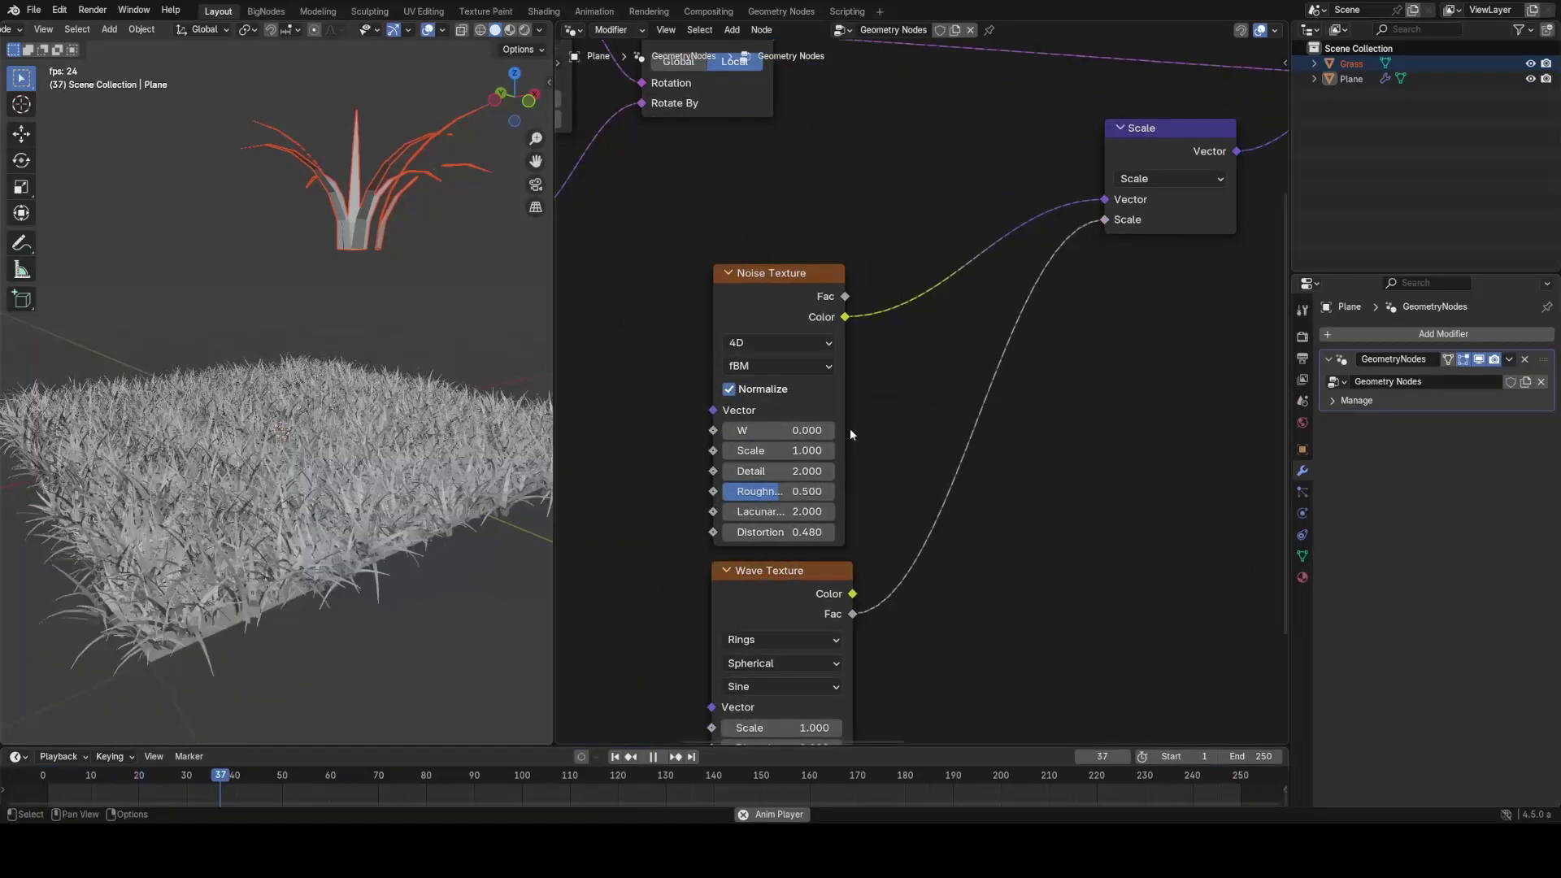
Step: Duplicate the vector Scale node, insert the copy between the Noise Texture and the original Scale node, and set its Scale to 0.43
left_click_drag(813, 278, 780, 271)
left_click(1120, 164)
key("shift+d")
left_click(871, 254)
left_click_drag(935, 312, 894, 312)
middle_click_drag(492, 401, 416, 524)
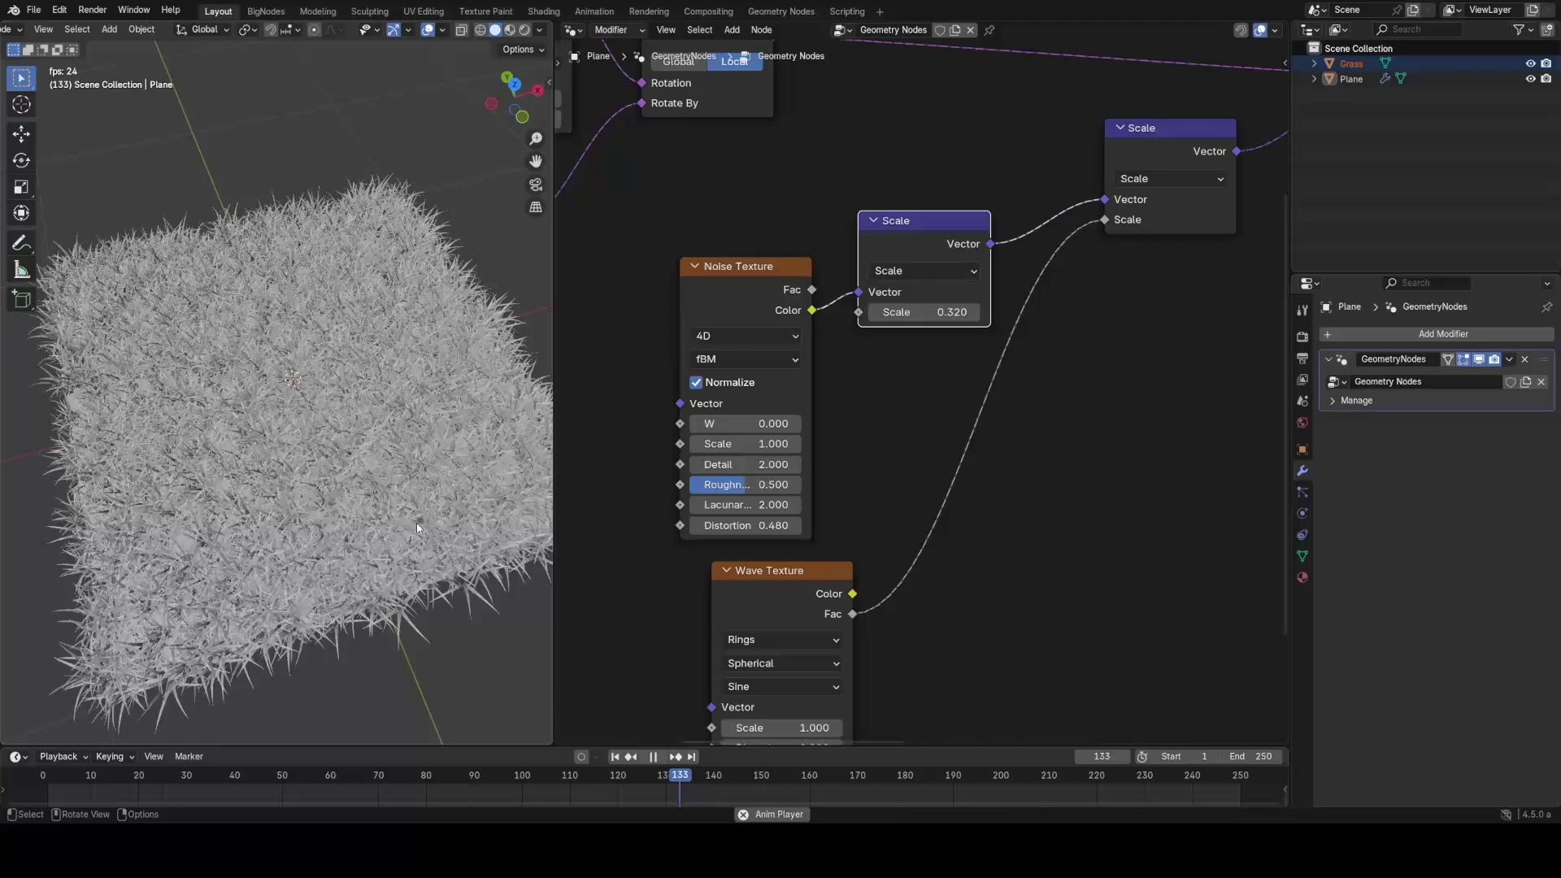
left_click_drag(922, 312, 923, 313)
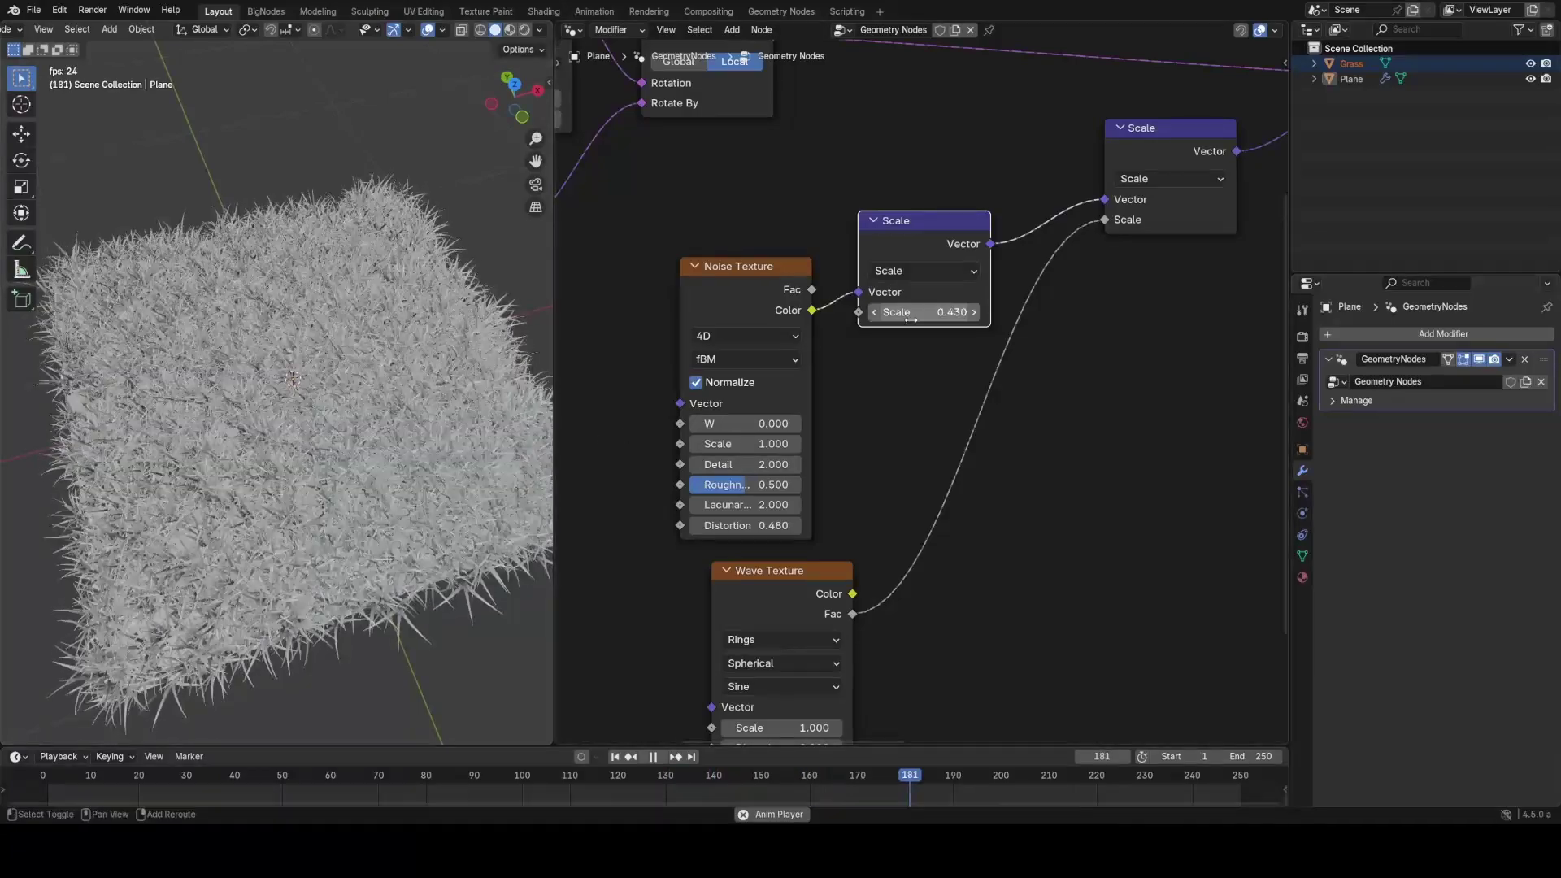
Step: Set the Wave Texture's Distortion to 1.05 and check the animated grass
middle_click_drag(845, 691, 939, 415)
left_click_drag(902, 472, 935, 473)
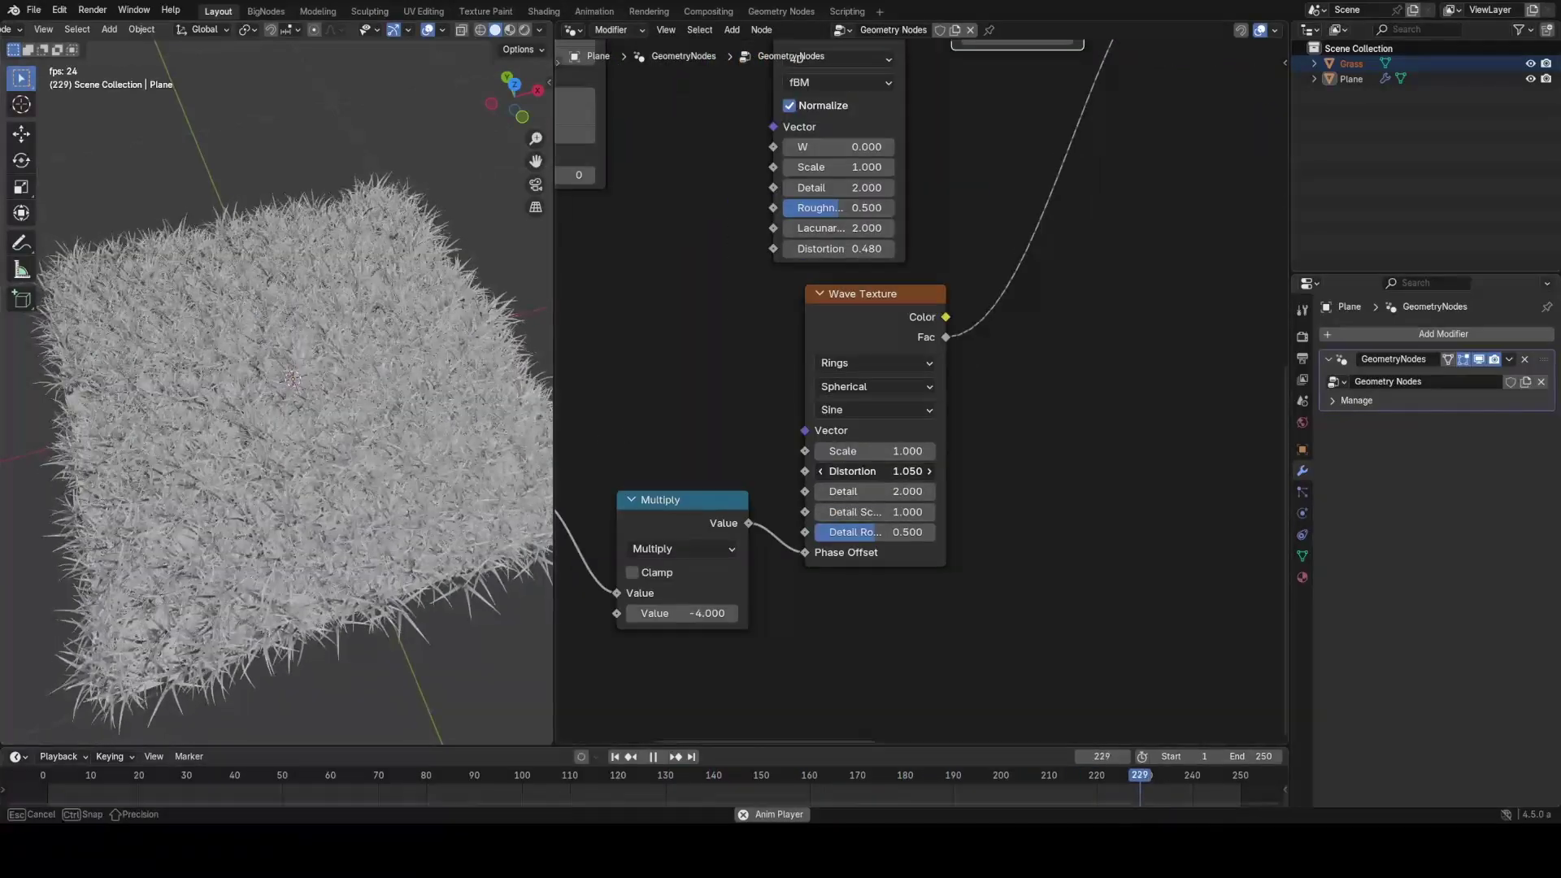
middle_click_drag(393, 475, 423, 383)
scroll(421, 372, "down", 1)
left_click(413, 278)
middle_click_drag(413, 278, 402, 291)
Step: Stop the animation playback and move the Join Geometry and Group Output nodes farther from Instance on Points
scroll(935, 317, "down", 8)
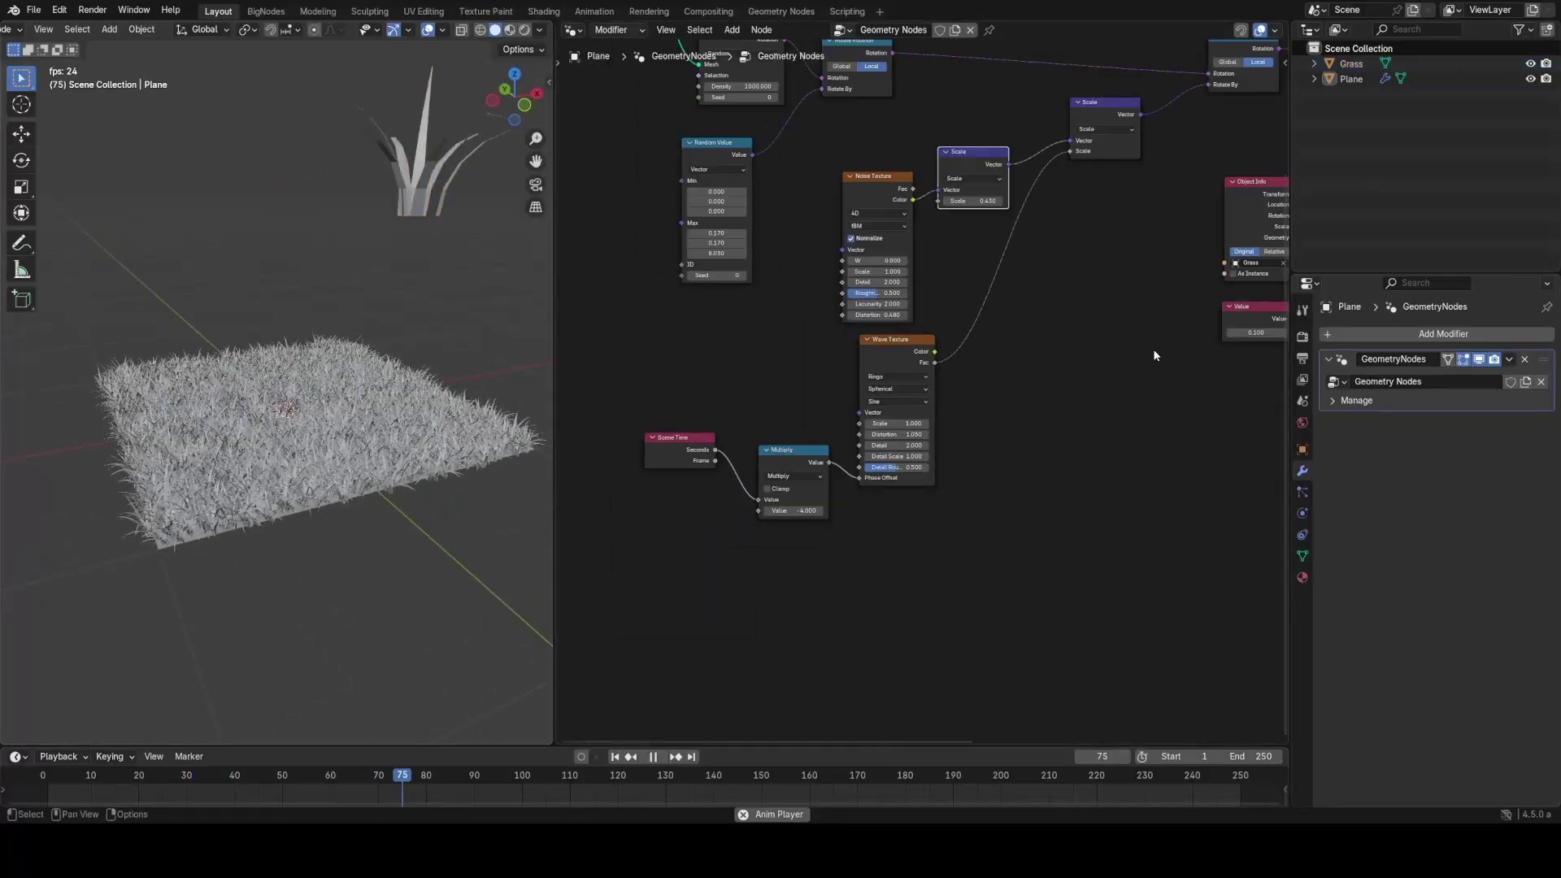
scroll(1154, 353, "down", 4)
key("space")
middle_click_drag(1154, 353, 842, 448)
middle_click_drag(1182, 305, 767, 517)
scroll(767, 517, "up", 5)
left_click_drag(754, 229, 962, 326)
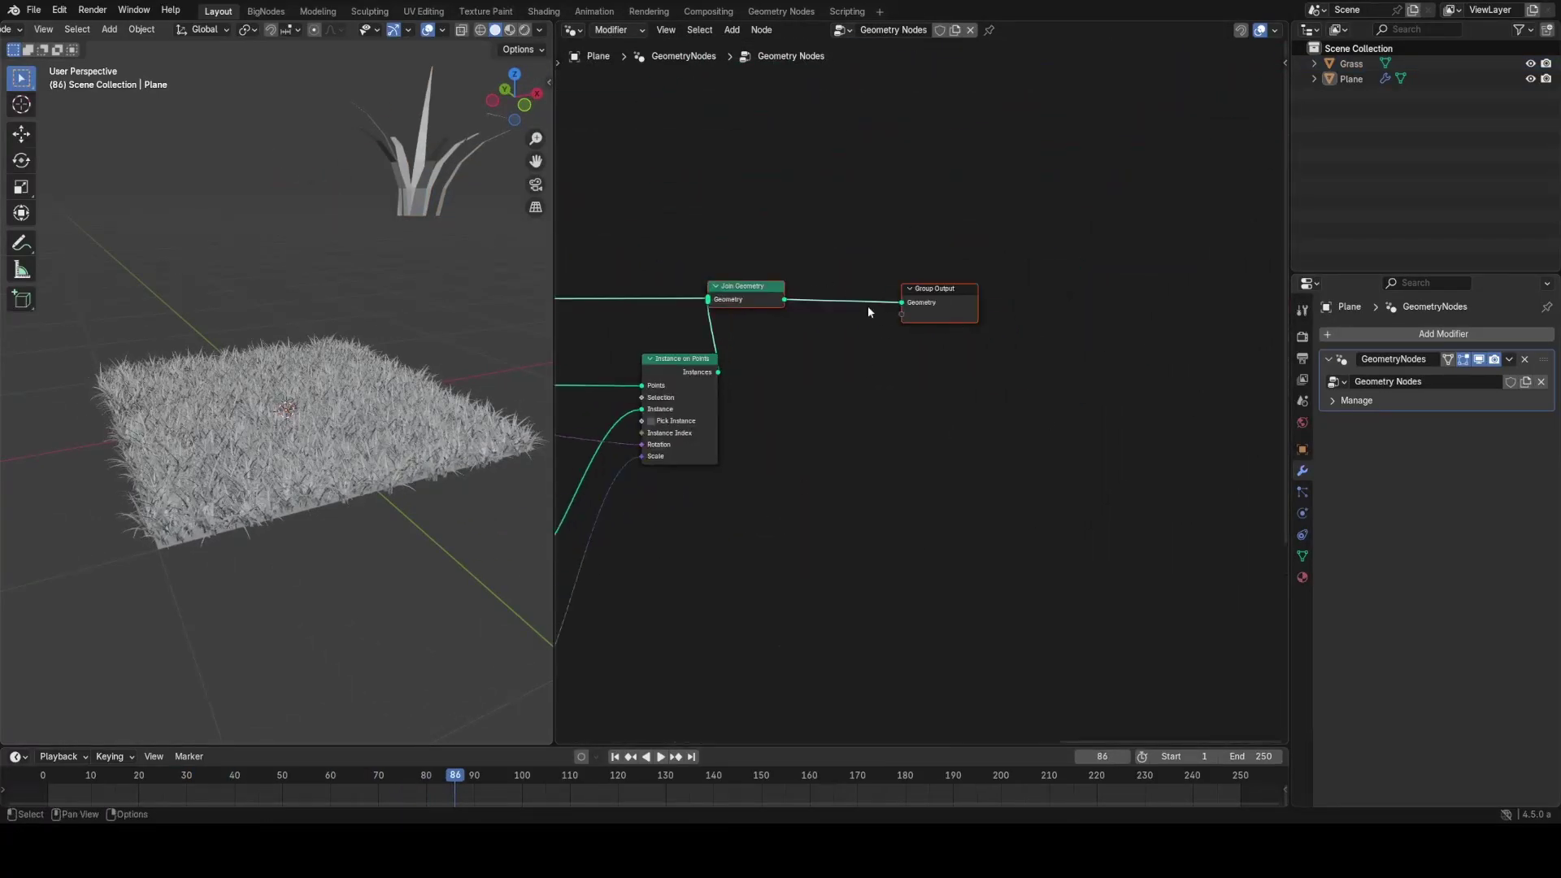
key("g")
left_click(1190, 312)
scroll(524, 446, "up", 3)
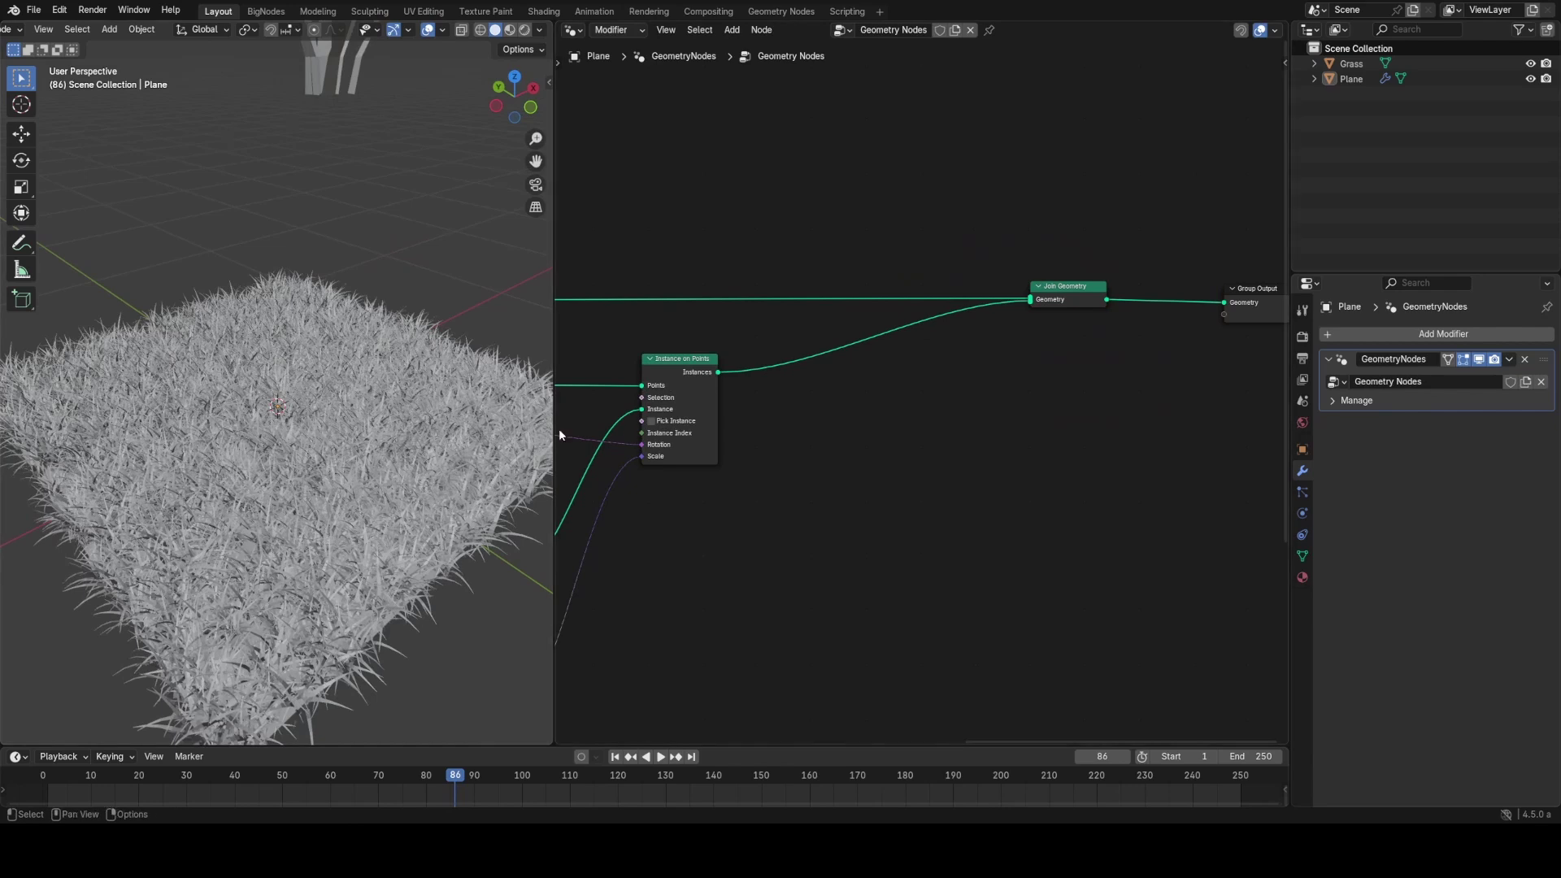
key("shift+a")
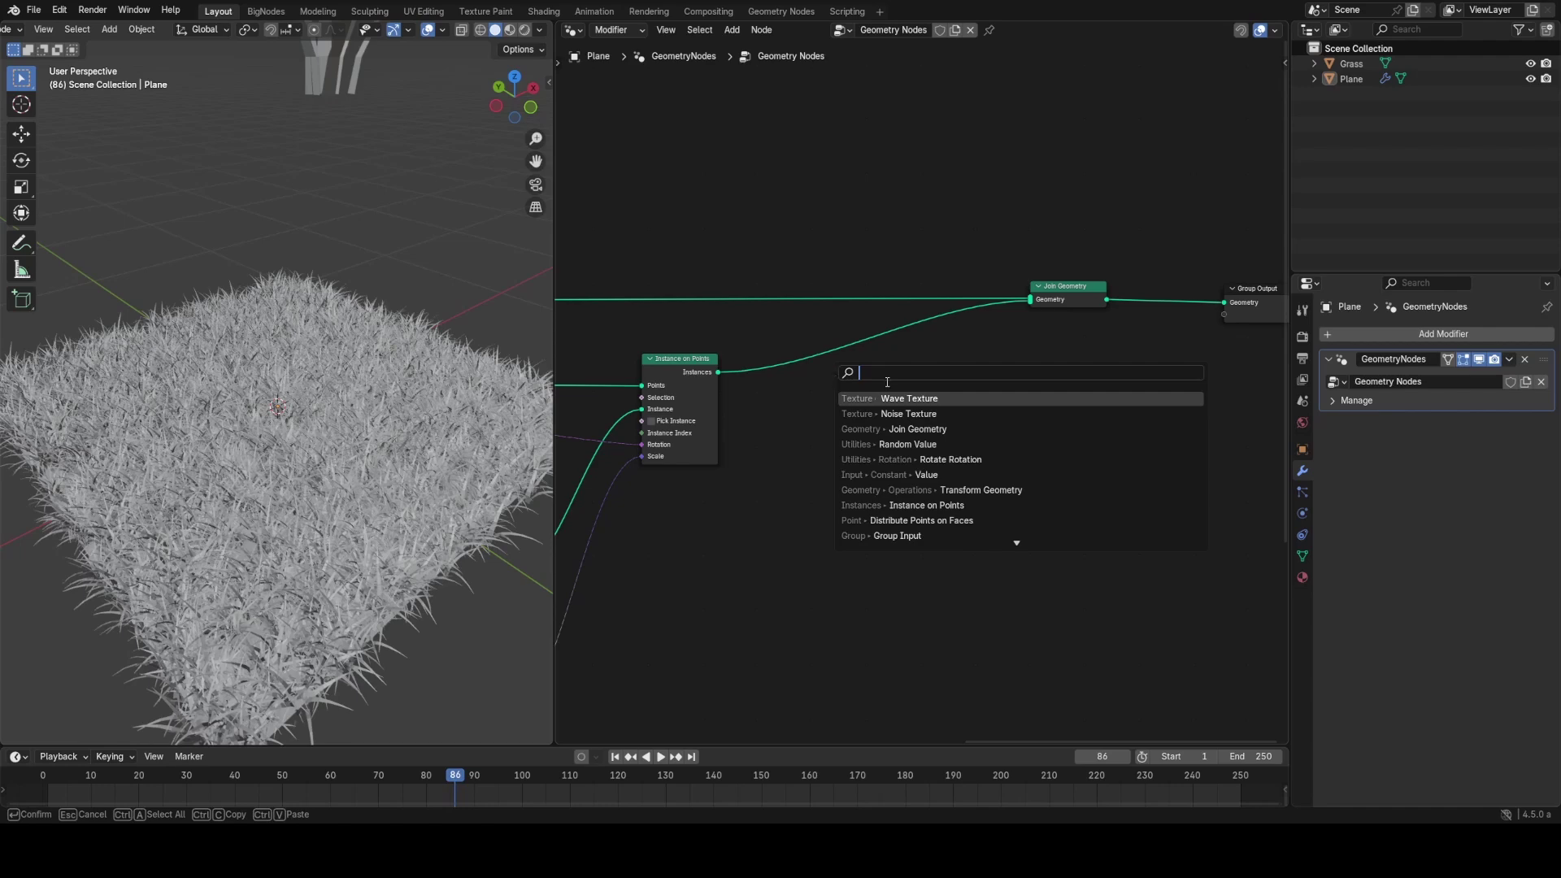
type("re")
key("Escape")
Step: Select the grass plane and turn off the viewport overlays, checking the grass from several angles
middle_click_drag(333, 520, 190, 536)
scroll(211, 525, "up", 4)
middle_click_drag(190, 536, 285, 430, "shift")
middle_click_drag(285, 431, 370, 553)
scroll(366, 342, "down", 8)
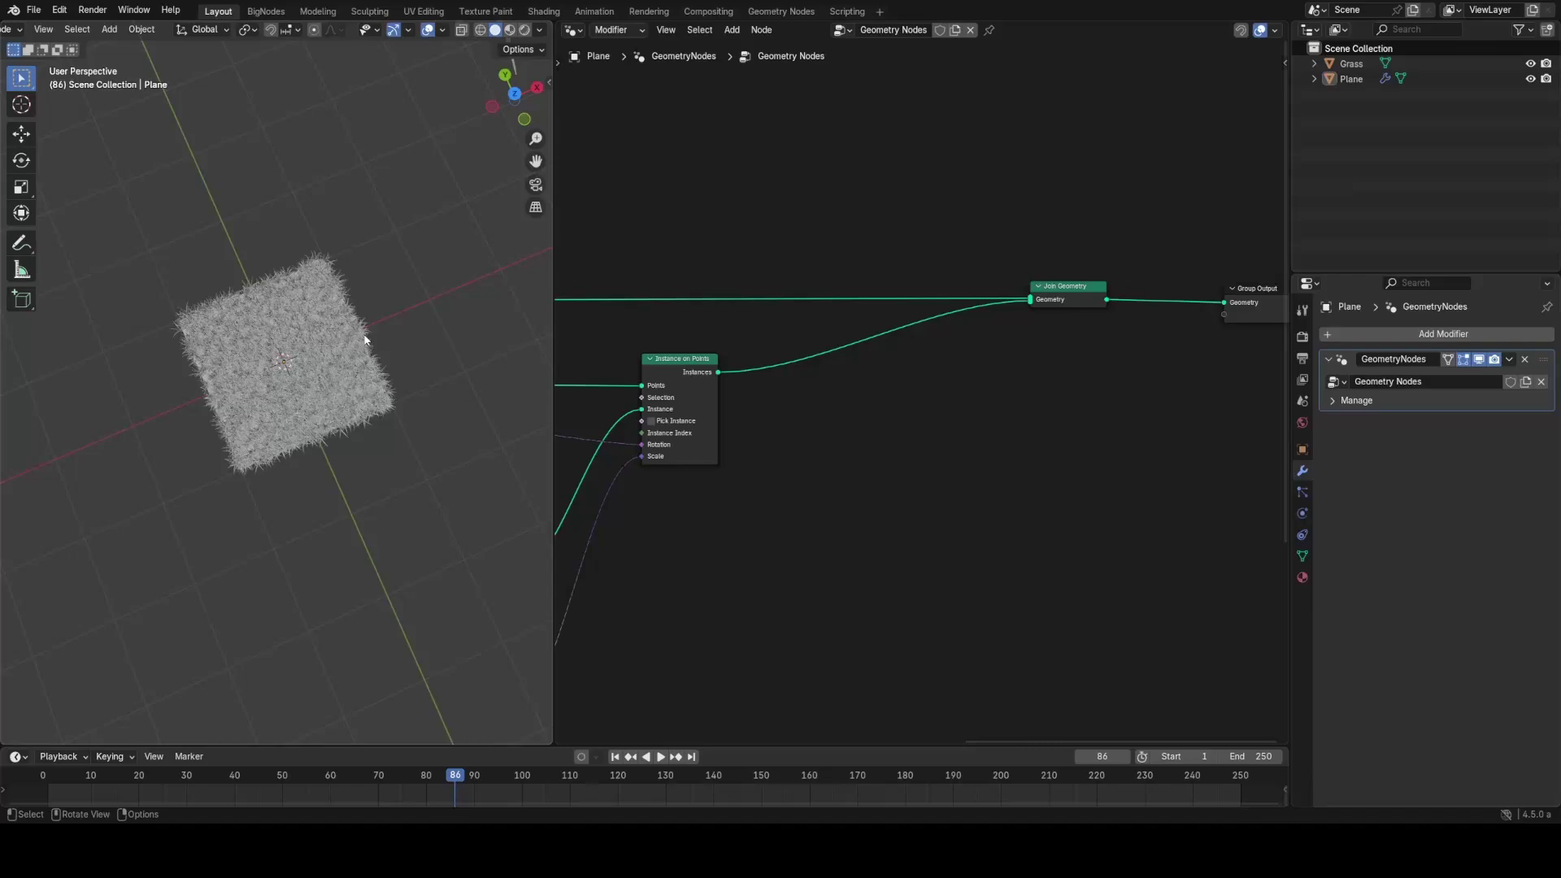
scroll(387, 206, "down", 2)
left_click(353, 207)
scroll(328, 450, "up", 8)
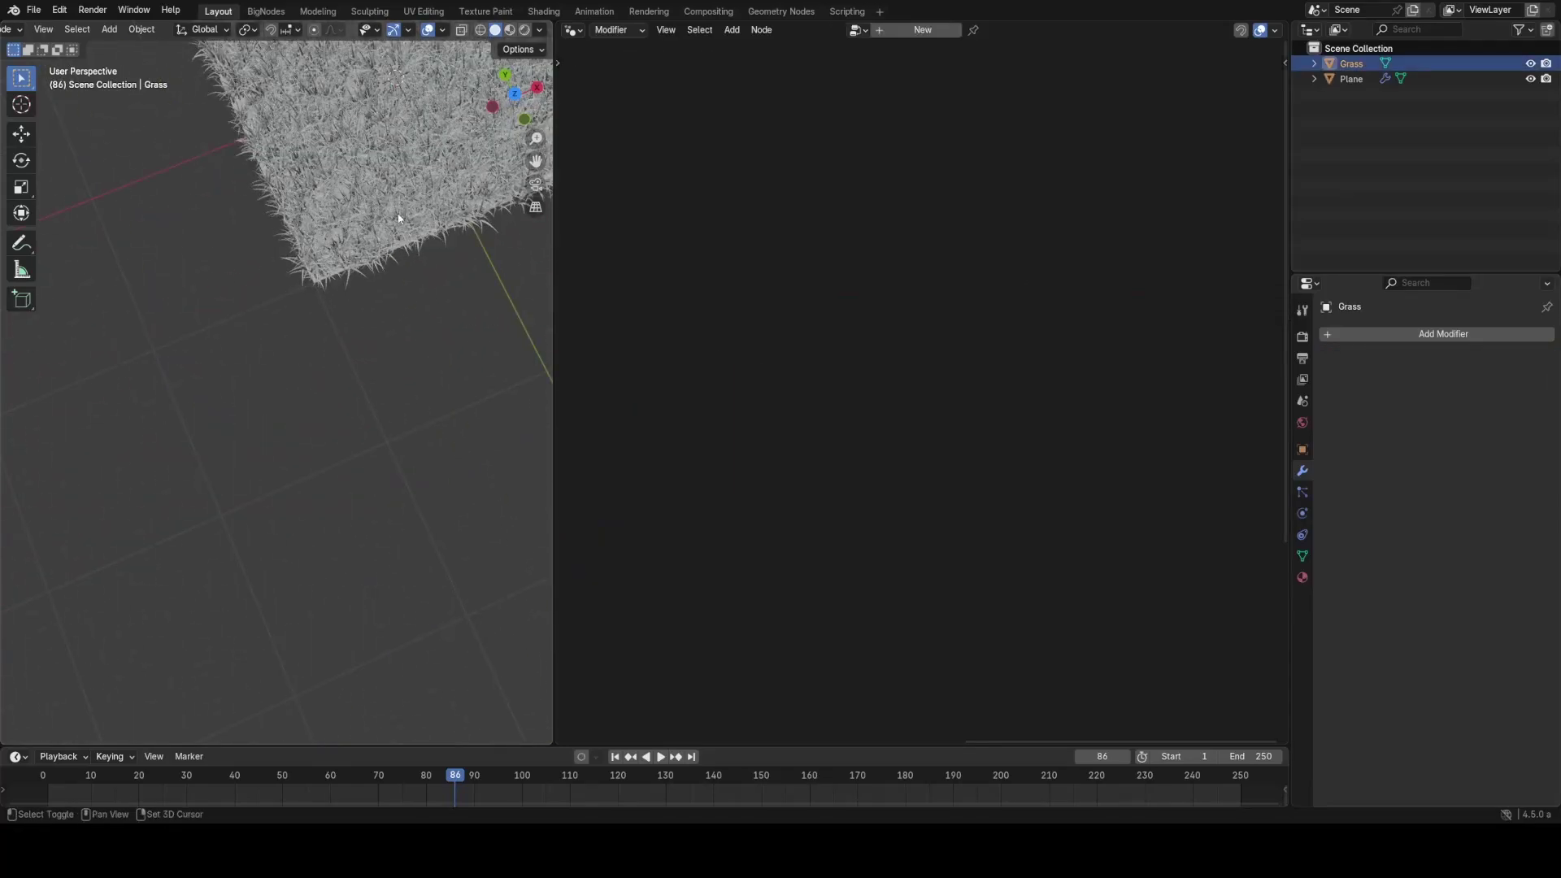
left_click(328, 450)
middle_click_drag(328, 451, 292, 432)
key("z")
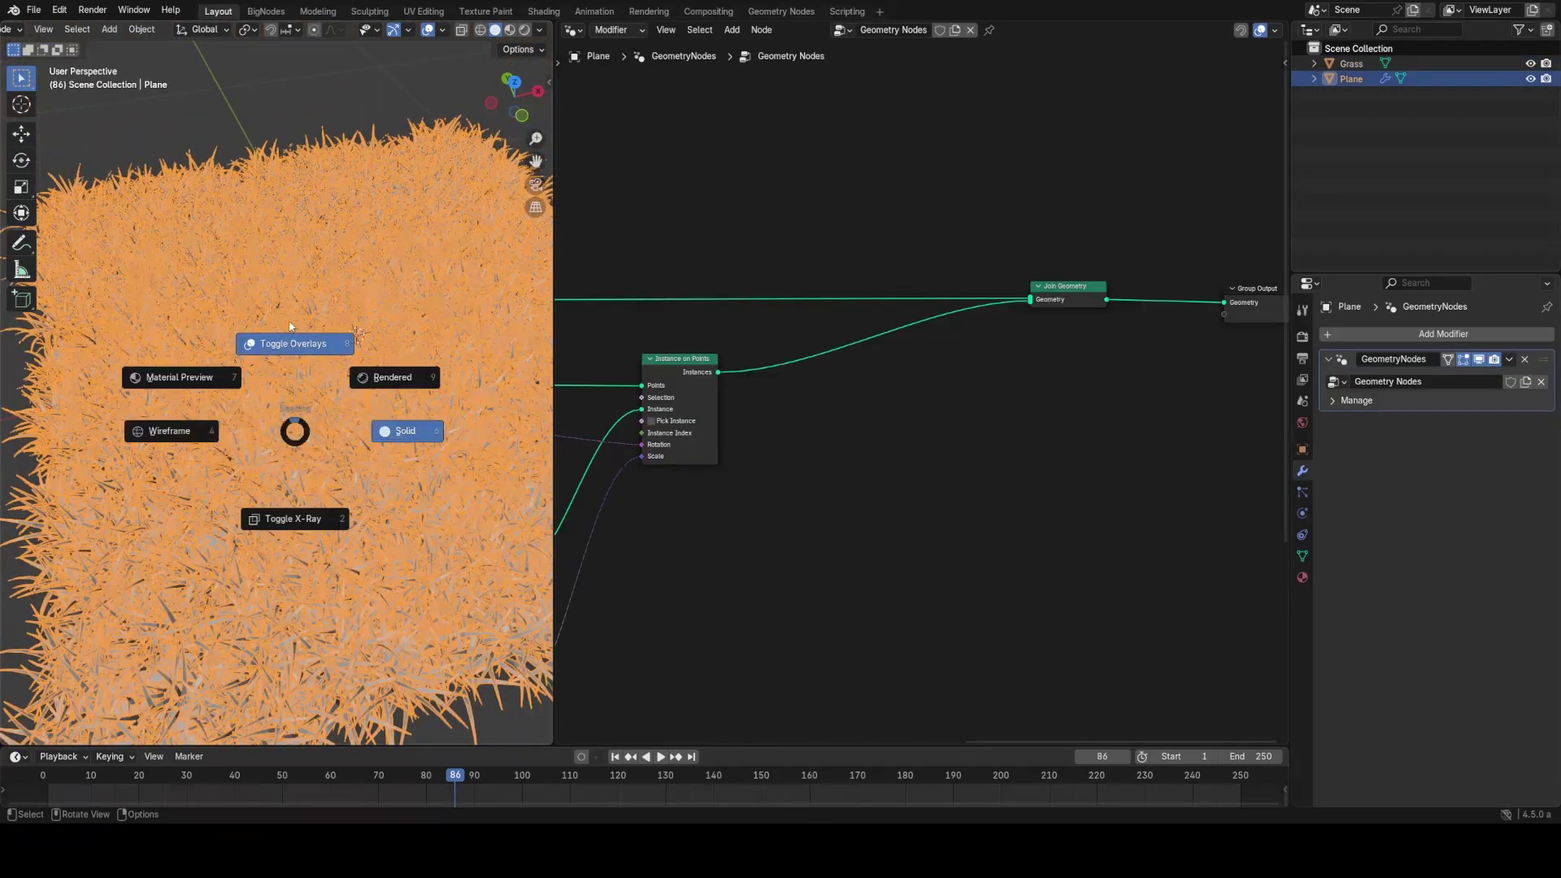
left_click(295, 345)
middle_click_drag(295, 366, 328, 435)
scroll(343, 466, "down", 7)
scroll(343, 466, "up", 6)
scroll(328, 435, "up", 3)
scroll(370, 455, "down", 4)
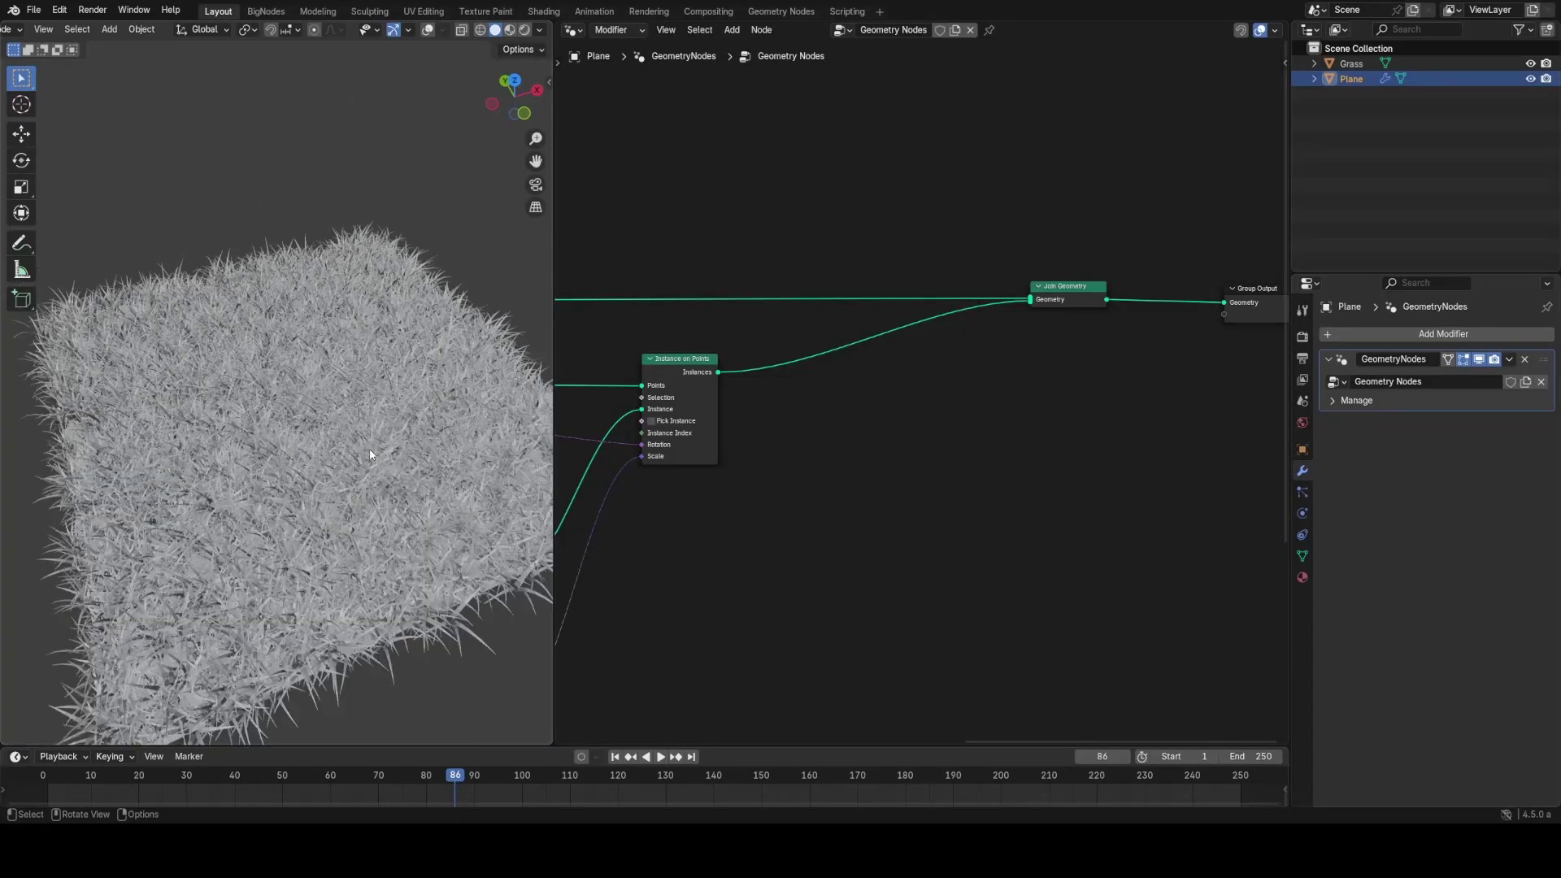
Step: Add a Realize Instances node between Instance on Points and Join Geometry
scroll(366, 446, "up", 2)
scroll(819, 389, "up", 2)
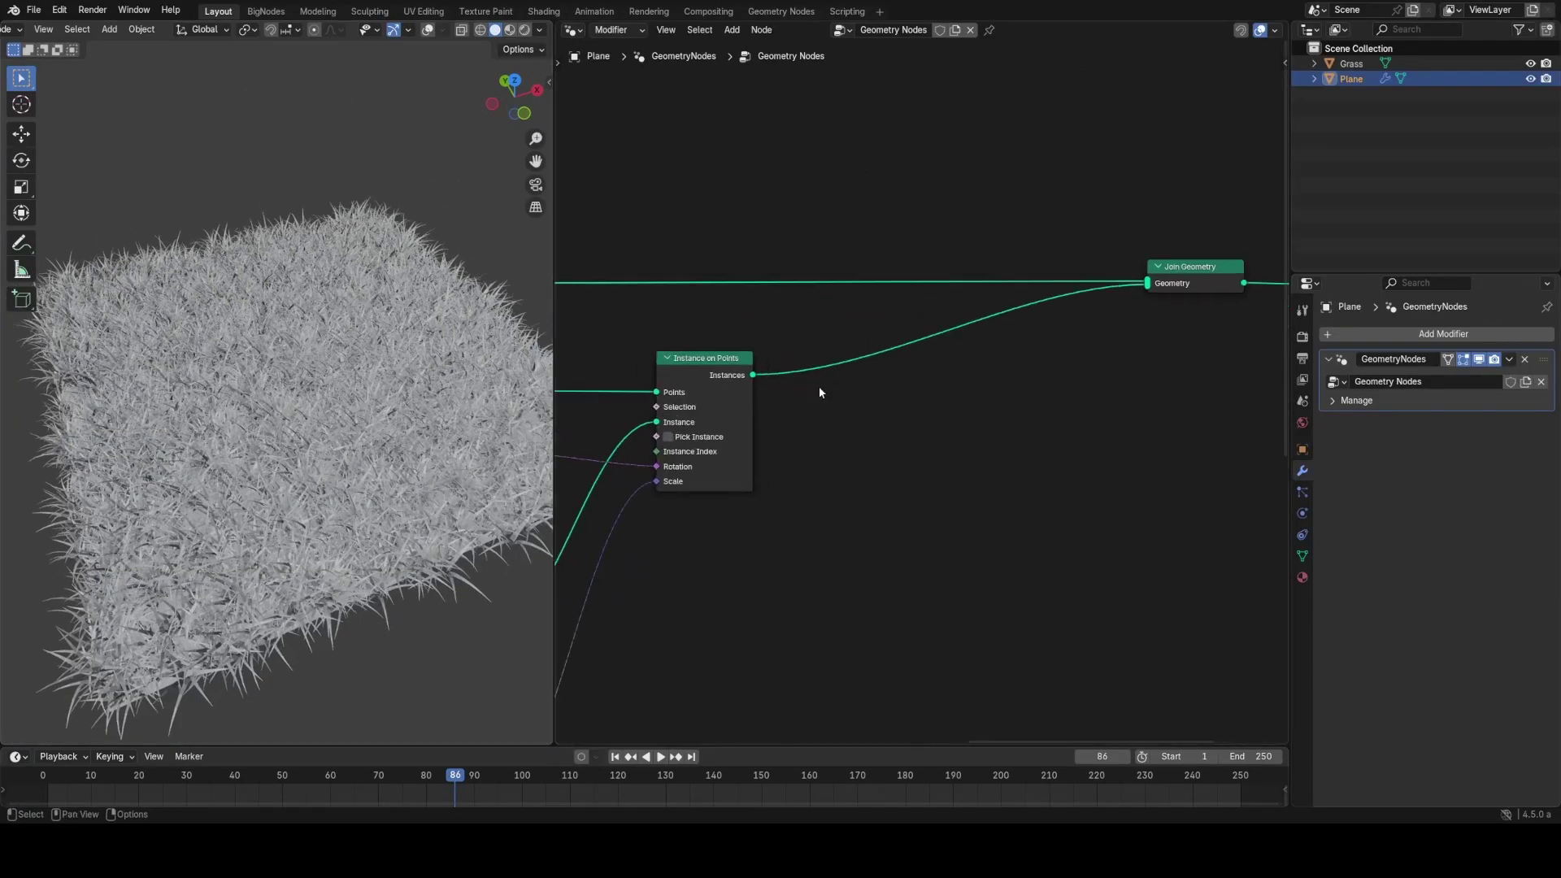
key("shift+a")
type("realize")
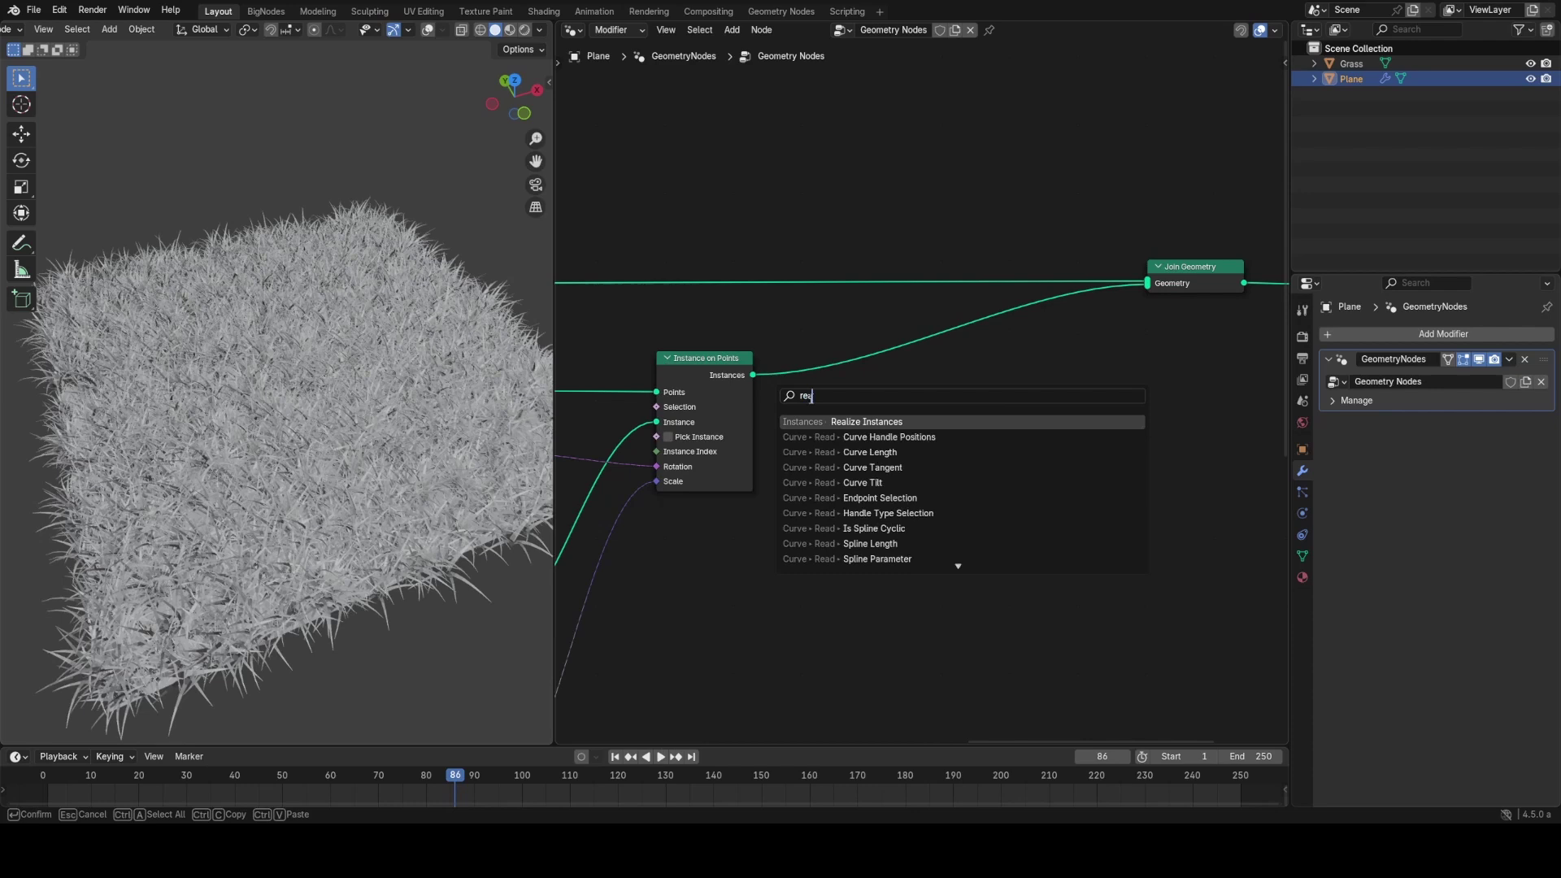
key("Return")
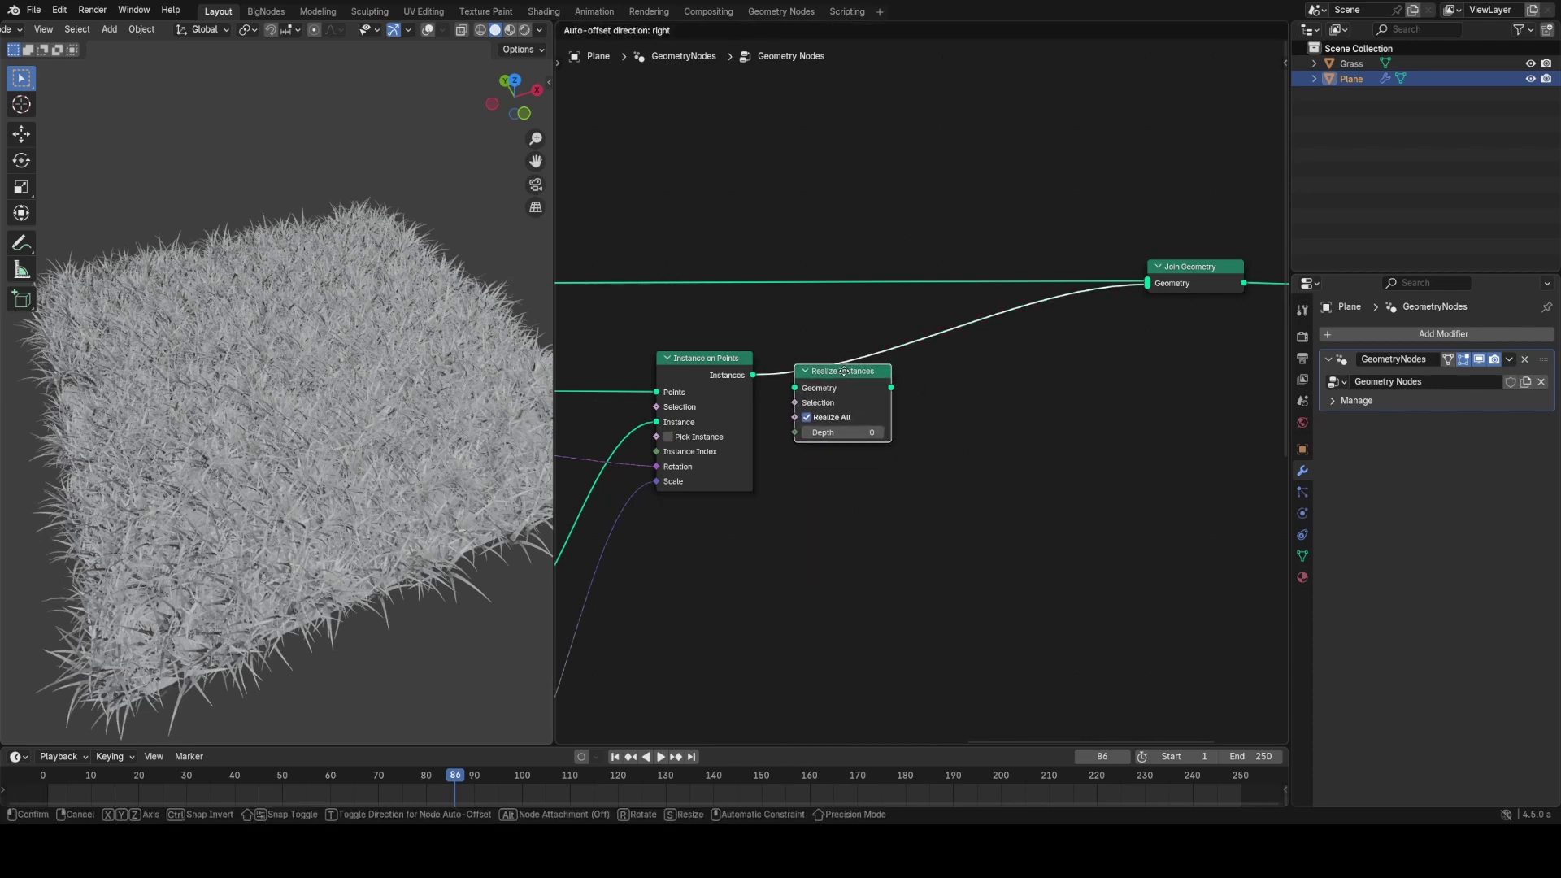
left_click(843, 372)
left_click_drag(855, 389, 847, 375)
Step: Review the rotation, scale and instance nodes feeding into Instance on Points and the Join Geometry node
middle_click_drag(679, 428, 1179, 399)
scroll(621, 471, "down", 3)
middle_click_drag(622, 476, 778, 460)
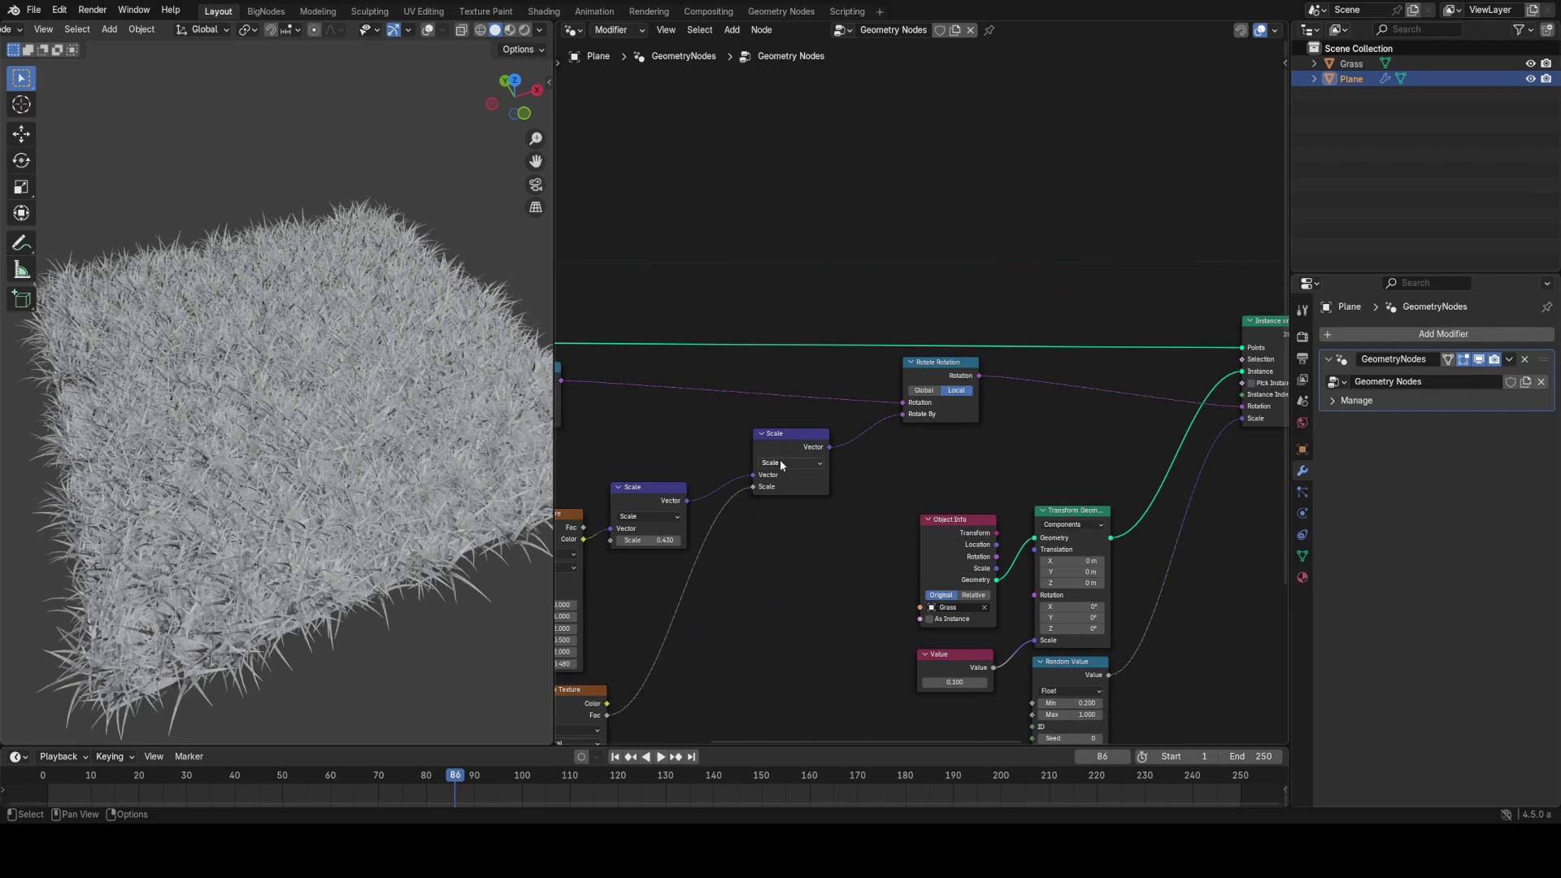
middle_click_drag(1276, 398, 798, 536)
scroll(973, 511, "up", 5)
middle_click_drag(1107, 493, 998, 505)
scroll(999, 504, "up", 3)
left_click(827, 529)
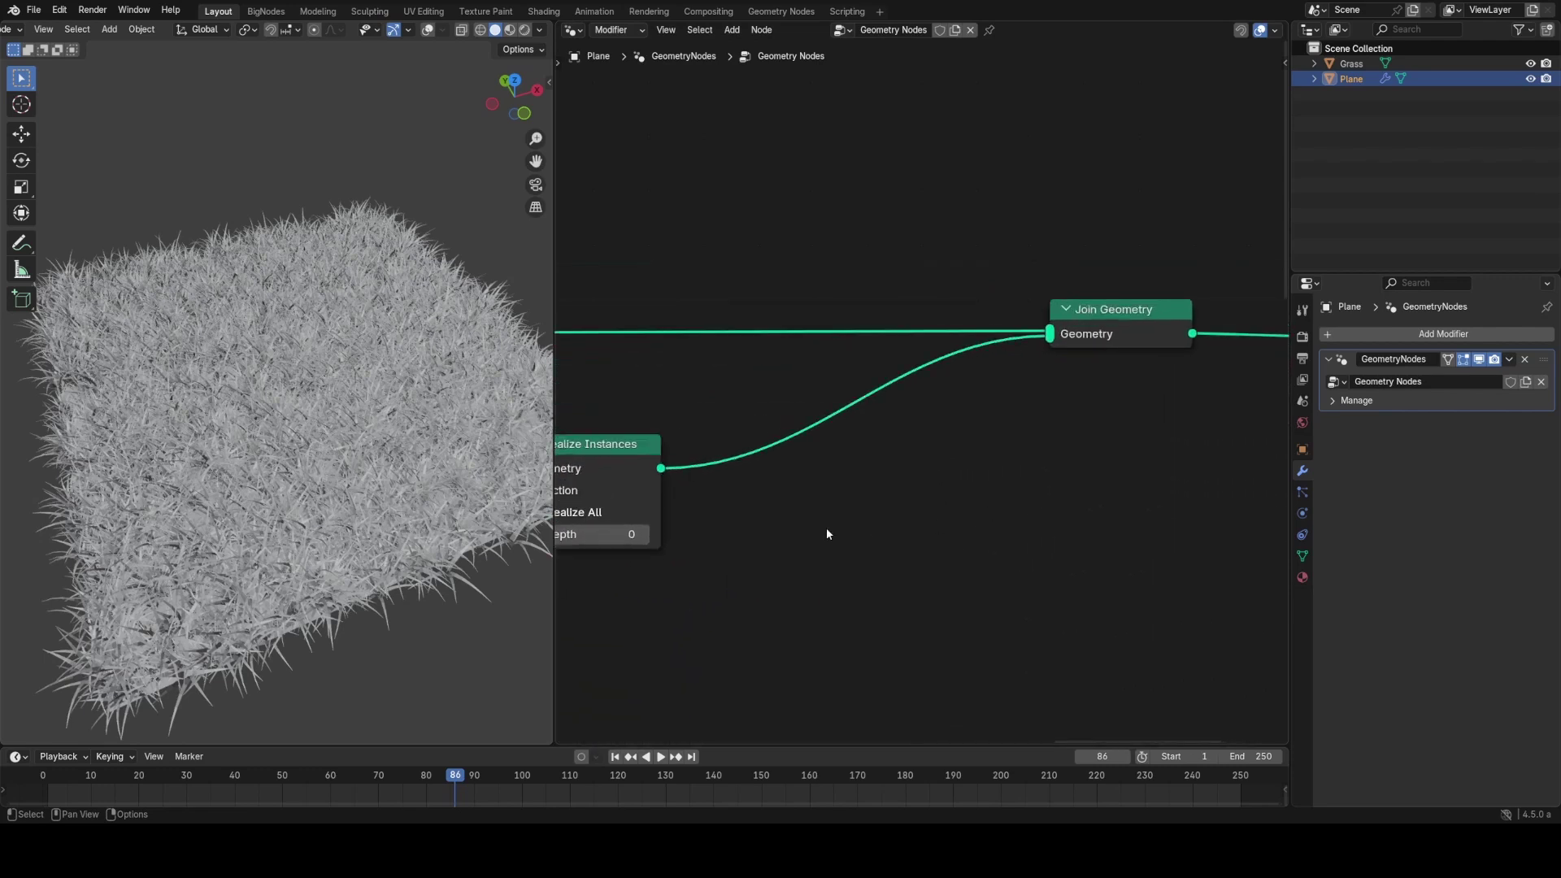
Step: Try adding a Switch node and an Is Viewport node between Realize Instances and Join Geometry
middle_click_drag(770, 520, 902, 469)
scroll(901, 468, "up", 2)
left_click(709, 424)
key("shift+a")
type("sw")
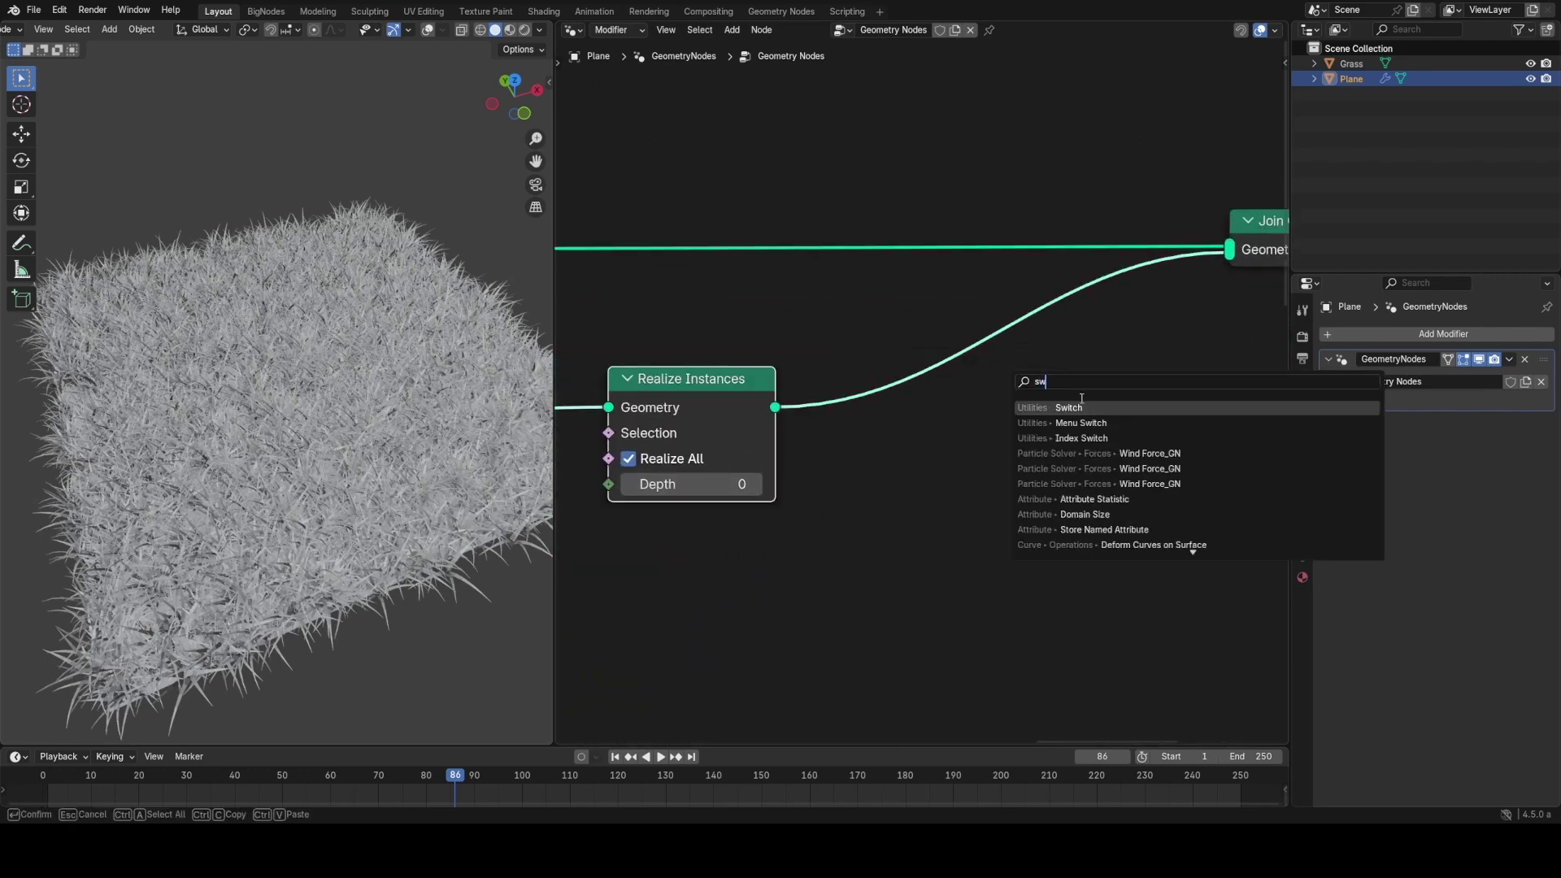
key("Return")
left_click(1032, 426)
key("shift+a")
type("is")
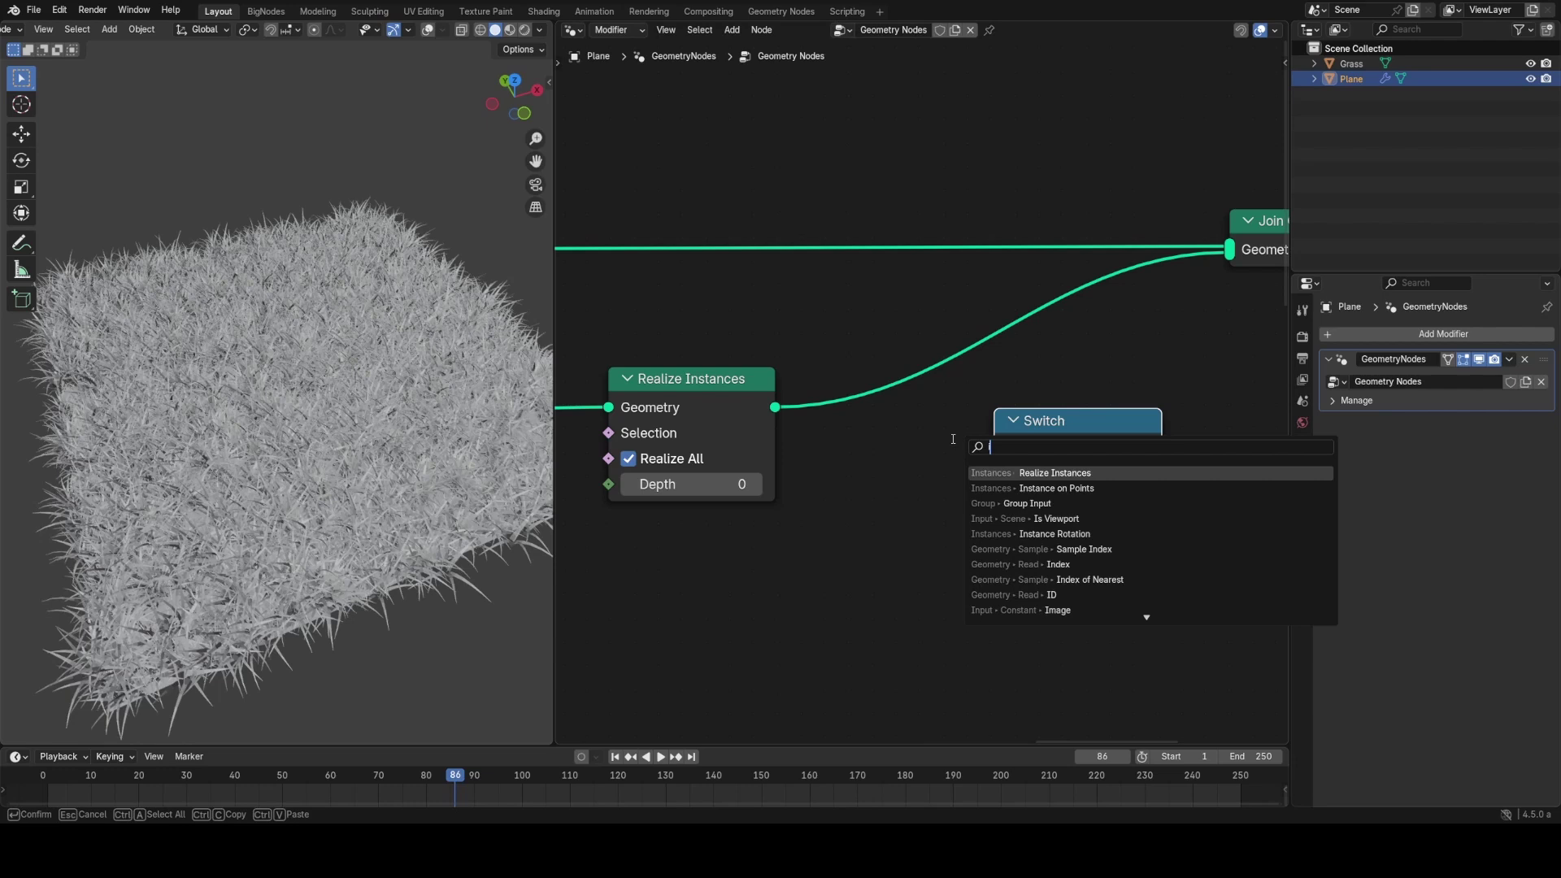
left_click(1035, 486)
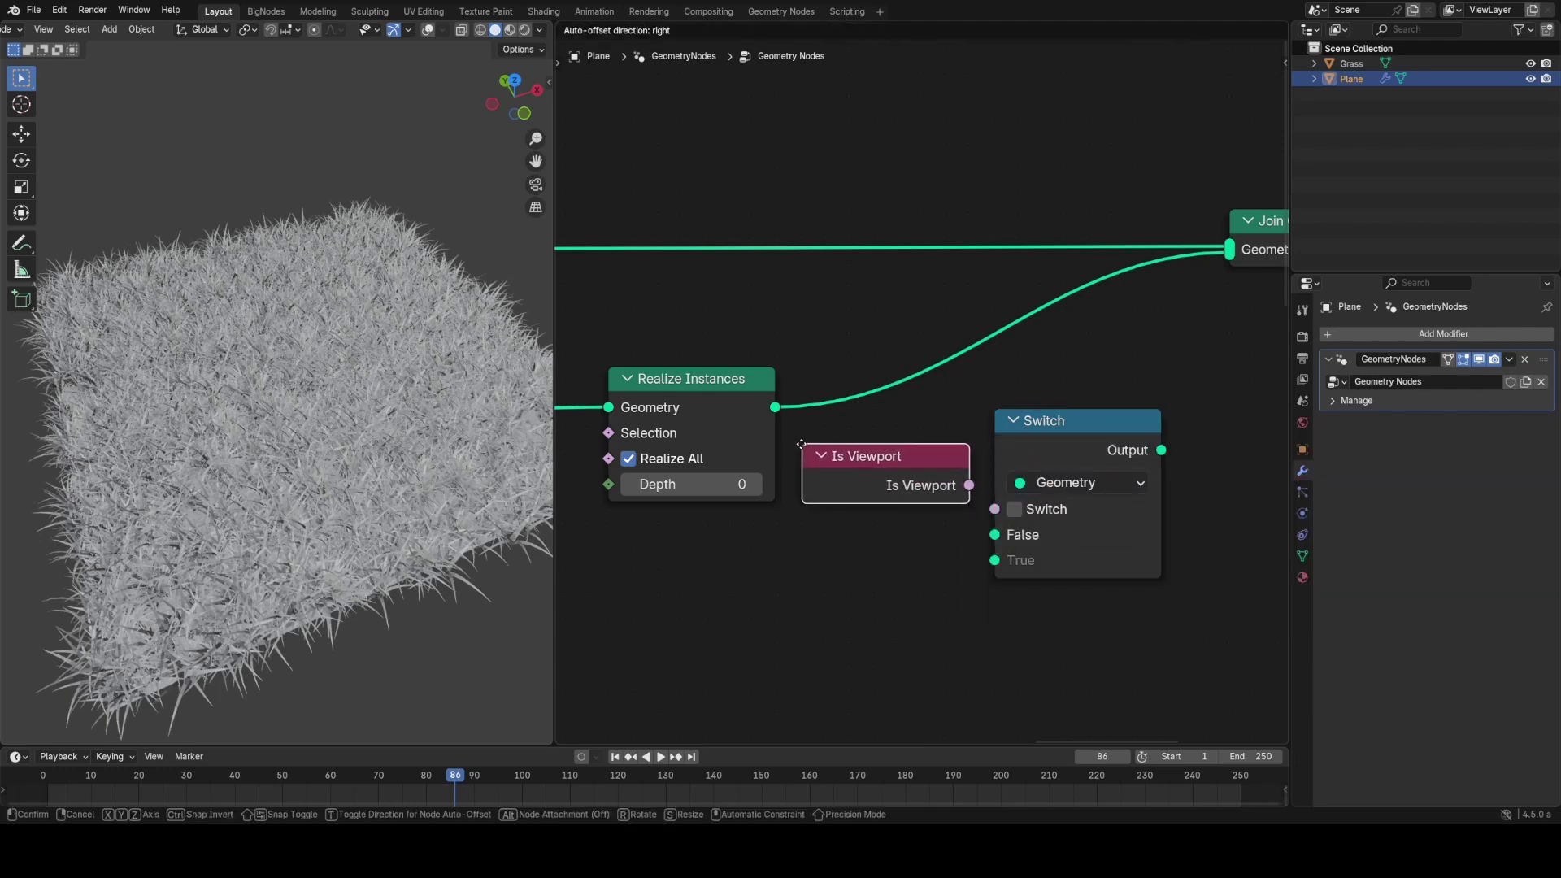
left_click(797, 442)
mouse_move(963, 485)
left_mouse_down()
mouse_move(973, 494)
mouse_move(939, 486)
left_mouse_up()
Step: Delete the Is Viewport and Switch nodes
key("x")
left_click(1044, 442)
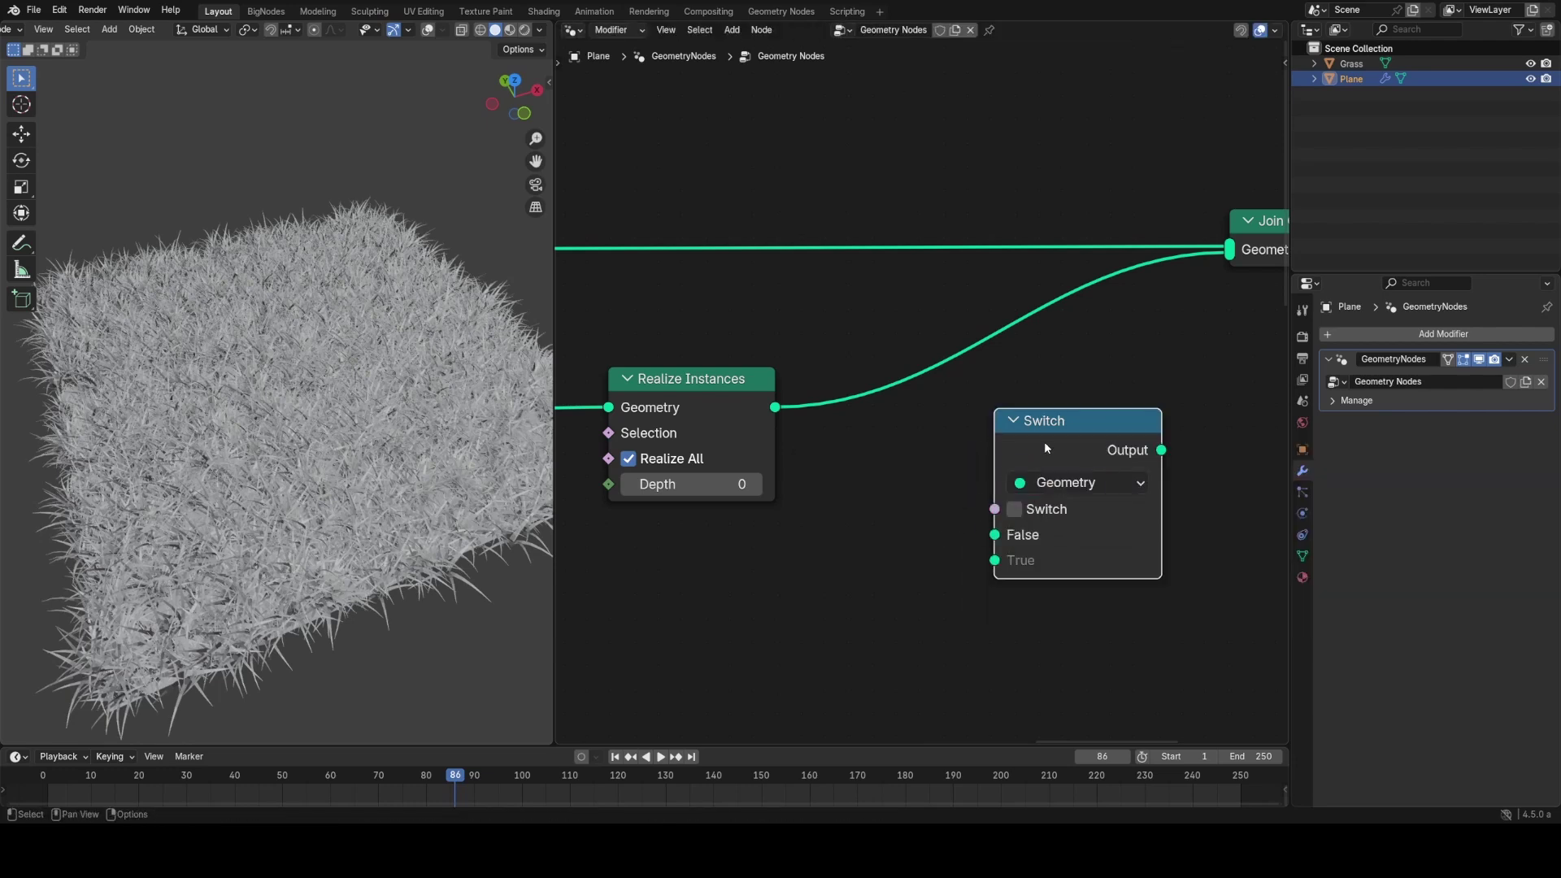
key("x")
Step: Move the Join Geometry node and the output node farther away from Realize Instances
middle_click_drag(1086, 460, 824, 458)
scroll(825, 458, "down", 7)
left_click_drag(959, 265, 1190, 455)
key("g")
left_click(1072, 430)
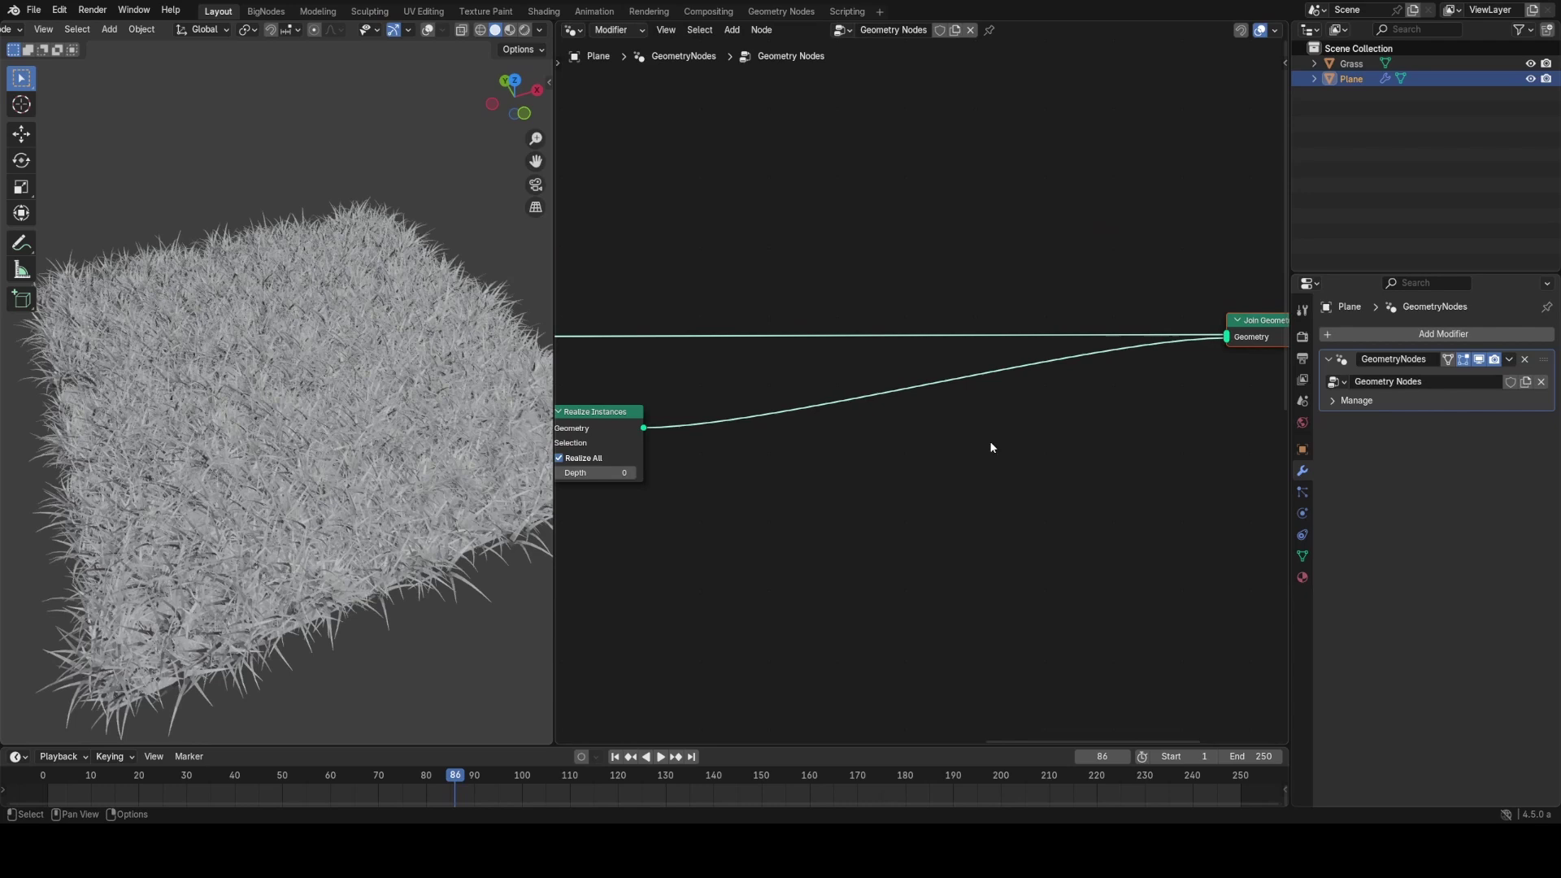
Step: Add a Set Mesh Normal node between Realize Instances and Join Geometry
middle_click_drag(798, 449, 961, 470)
scroll(962, 470, "up", 3)
left_click(1007, 460)
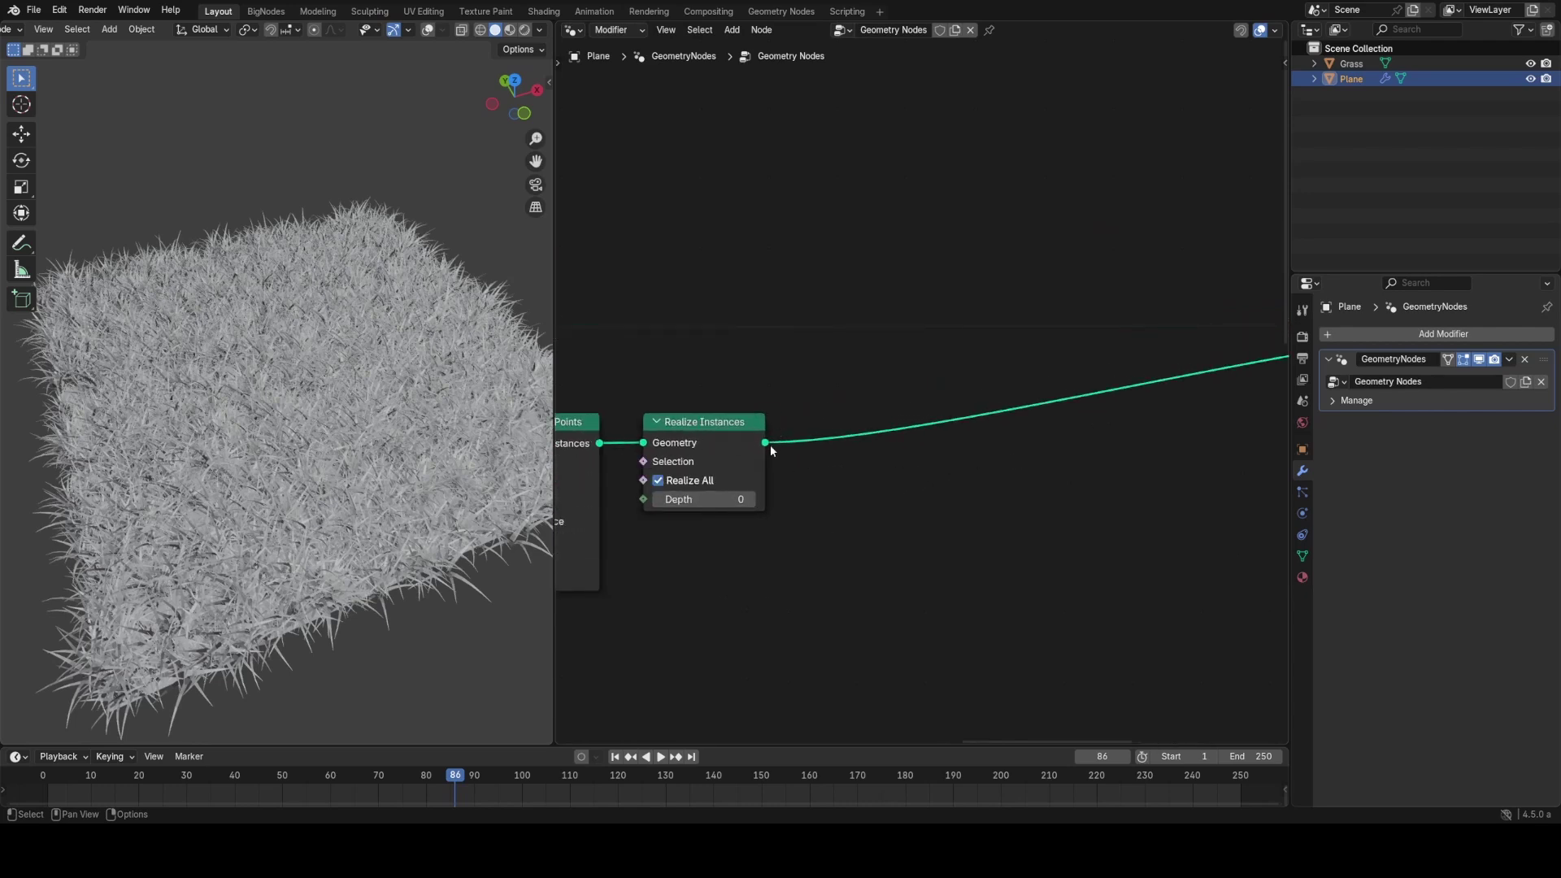
key("shift+a")
type("set")
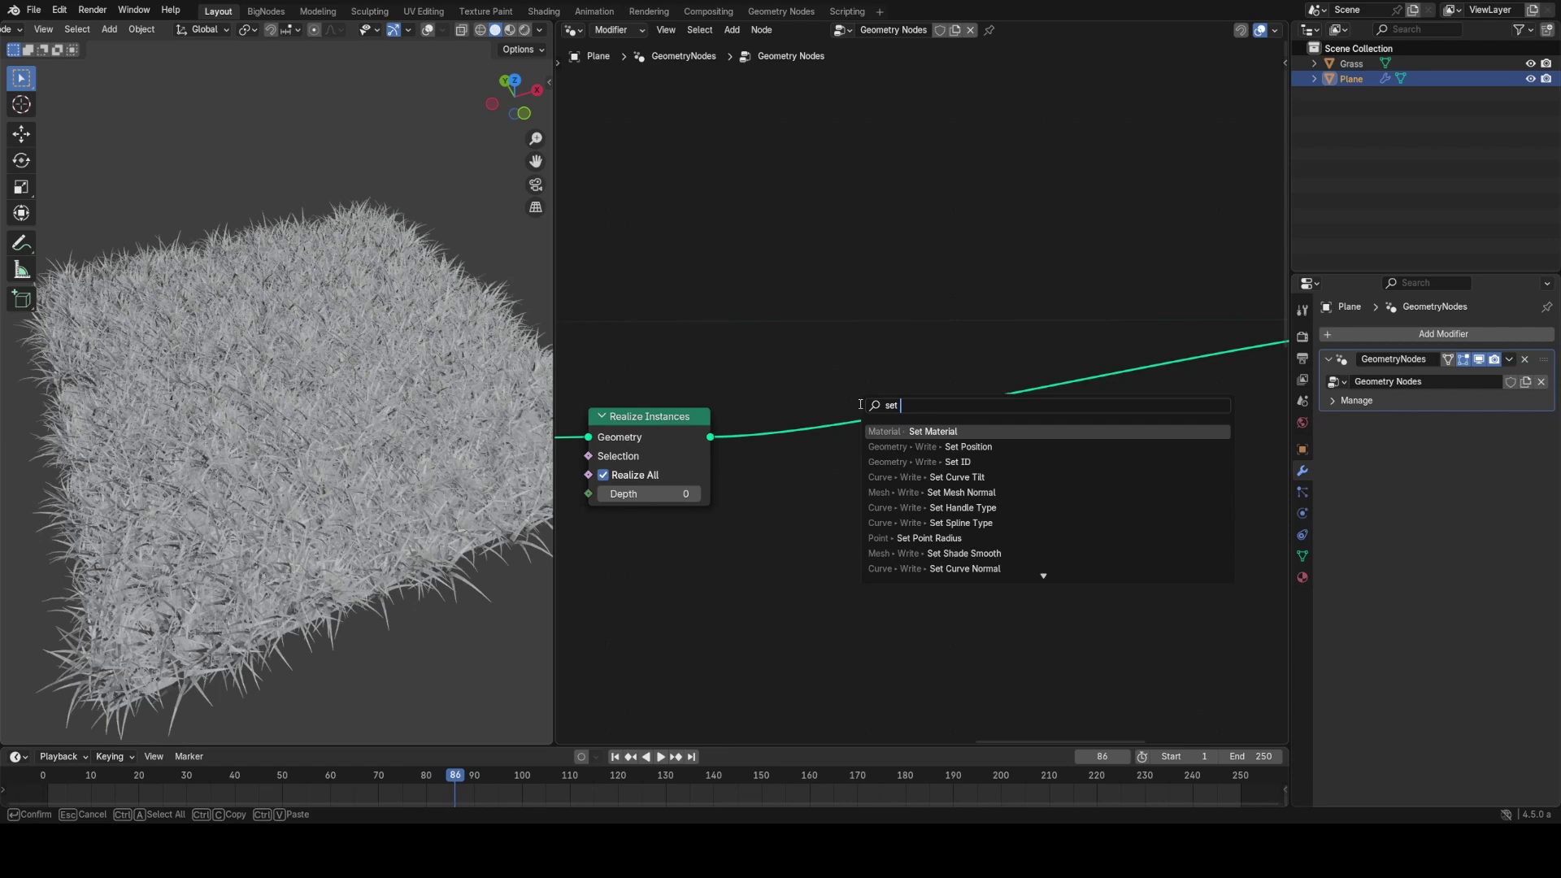
type(" mesh")
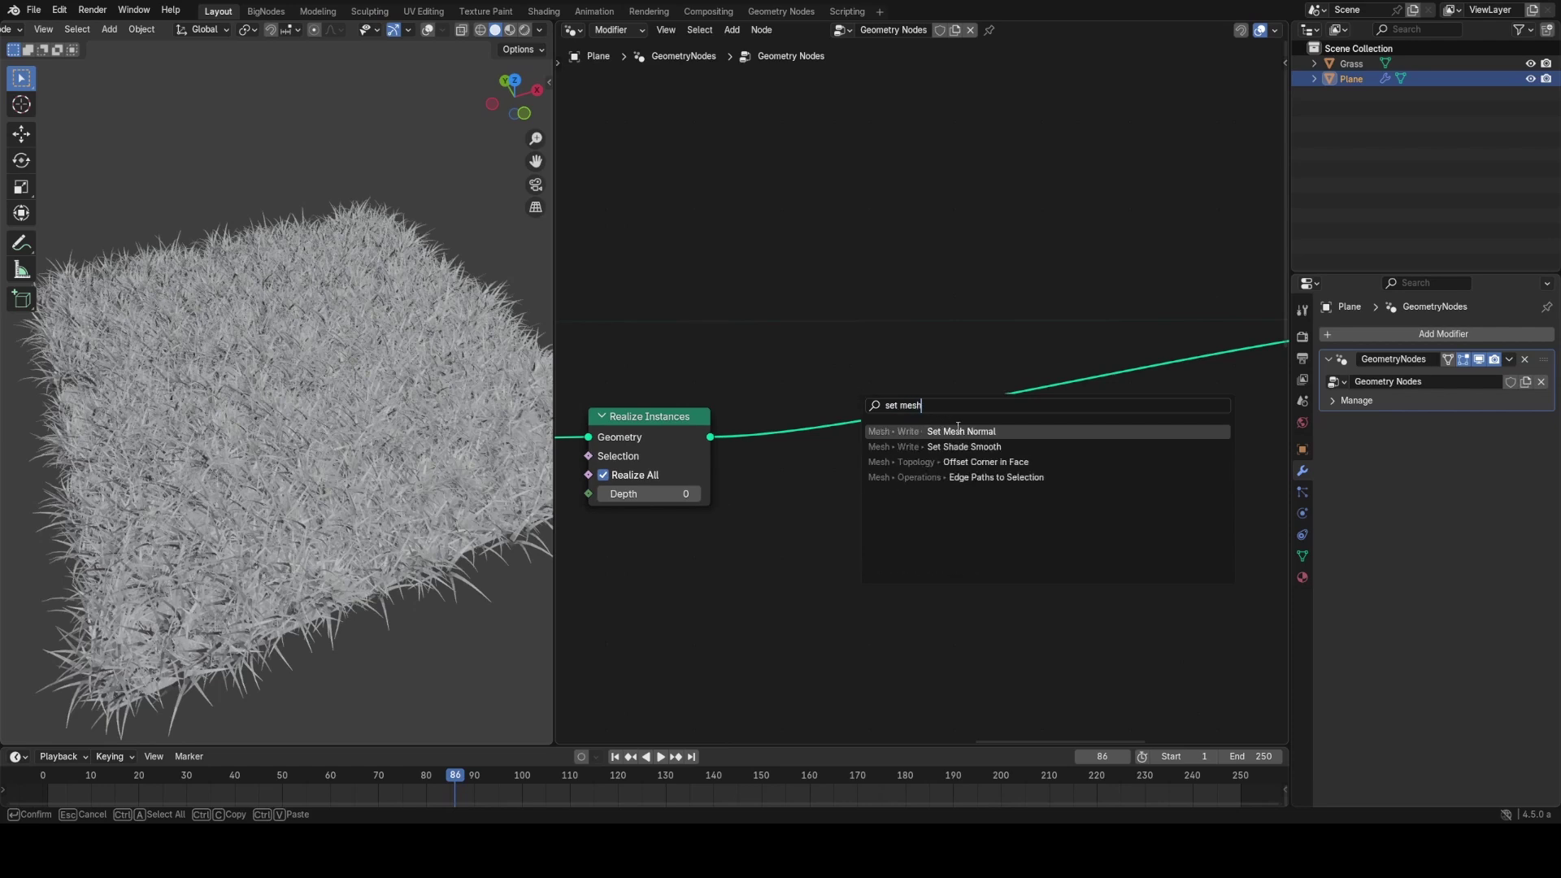
key("Return")
left_click(1022, 449)
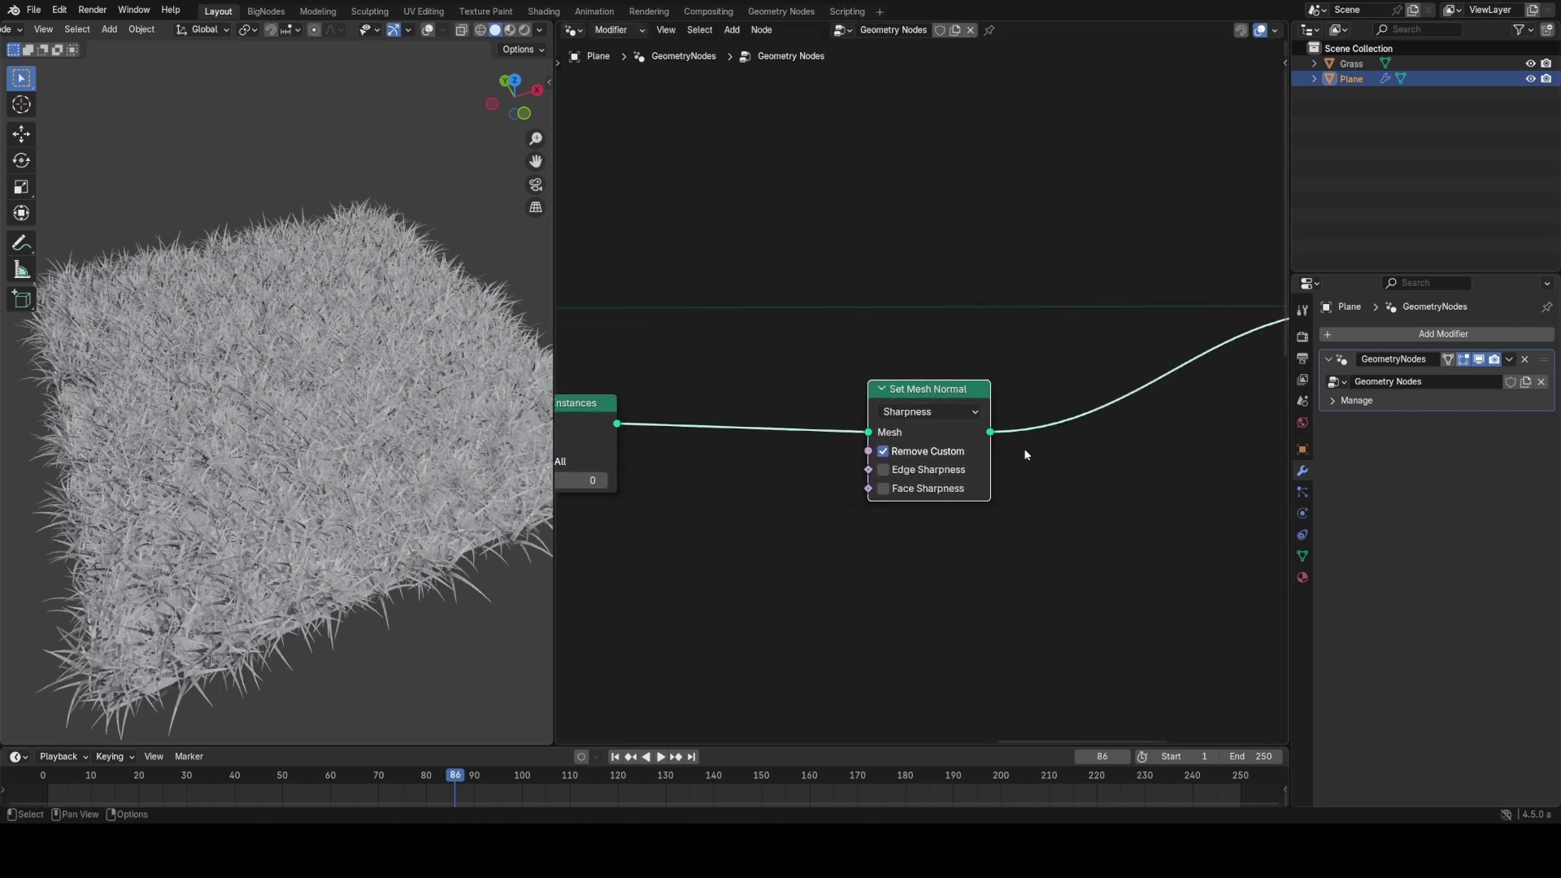
Step: Keep the Set Mesh Normal node in Sharpness mode and disable Remove Custom
scroll(999, 441, "up", 3)
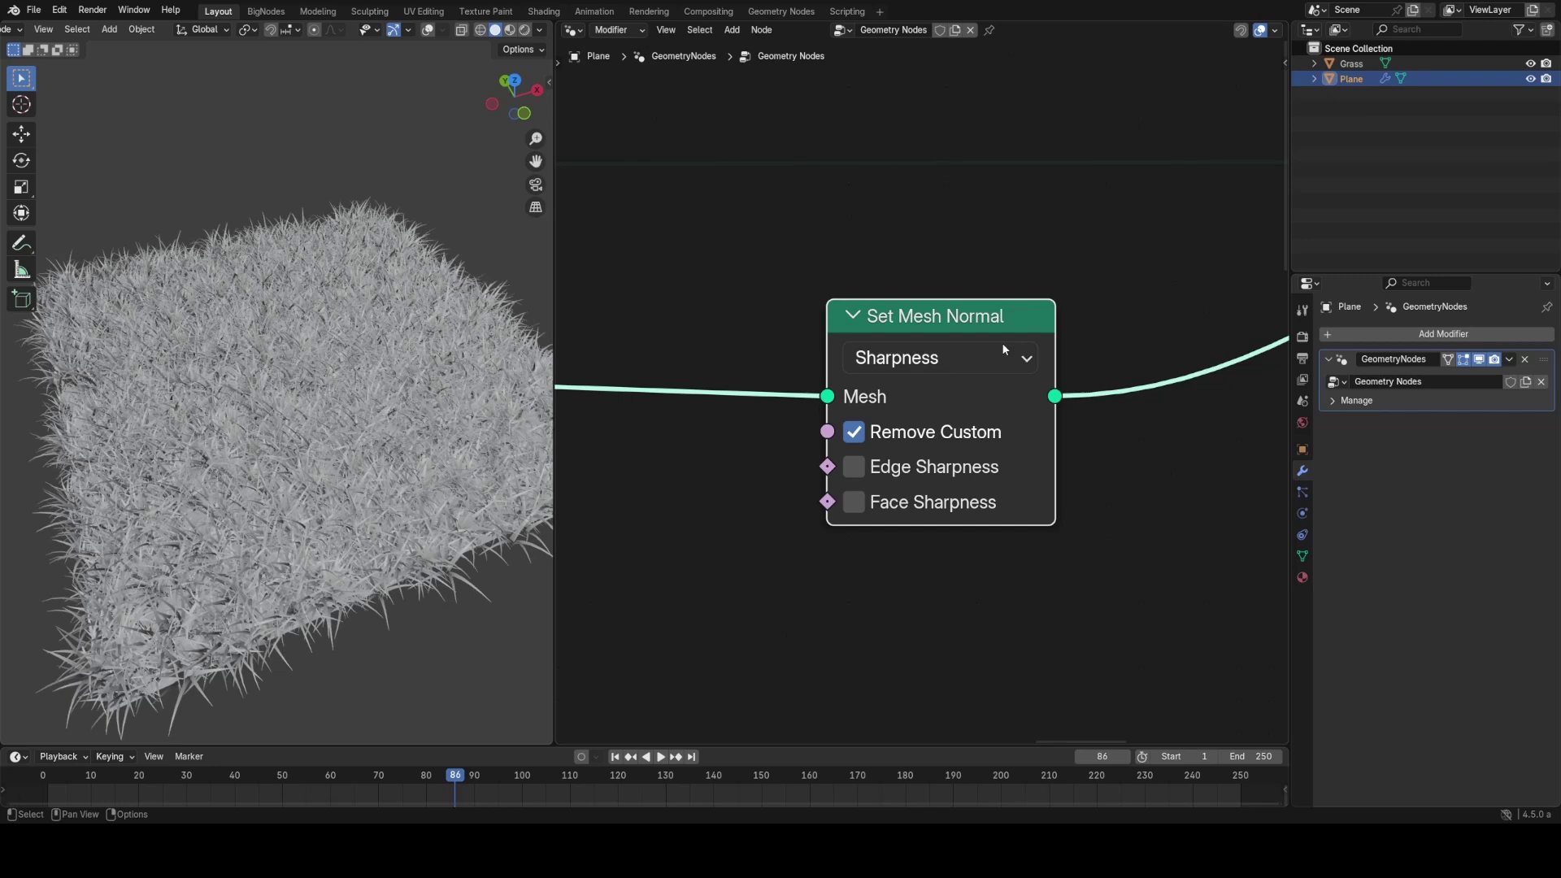
left_click(1002, 358)
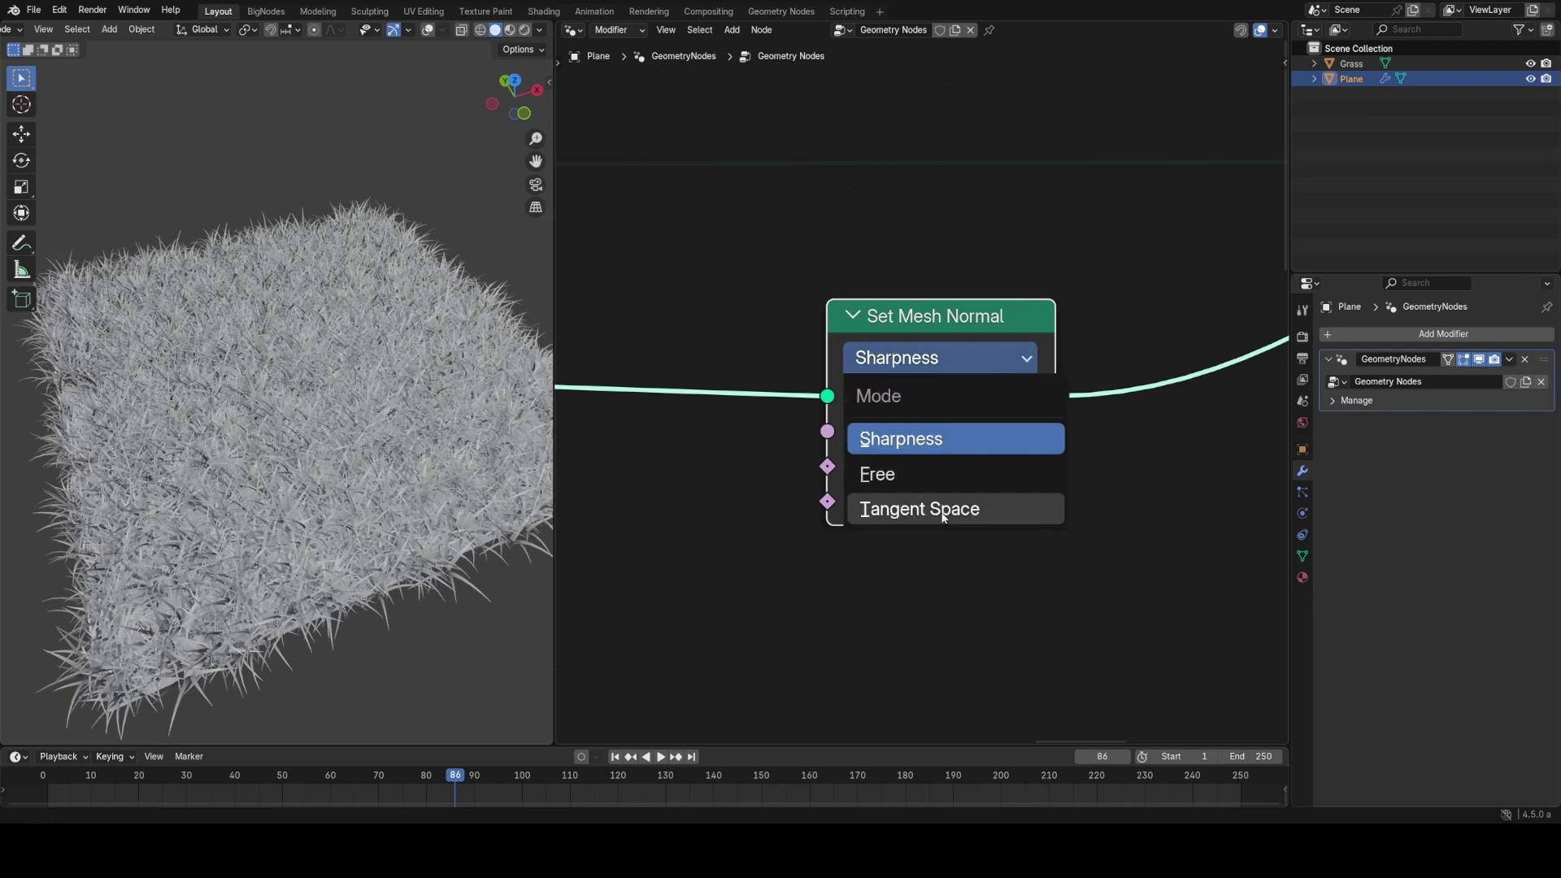
left_click(951, 449)
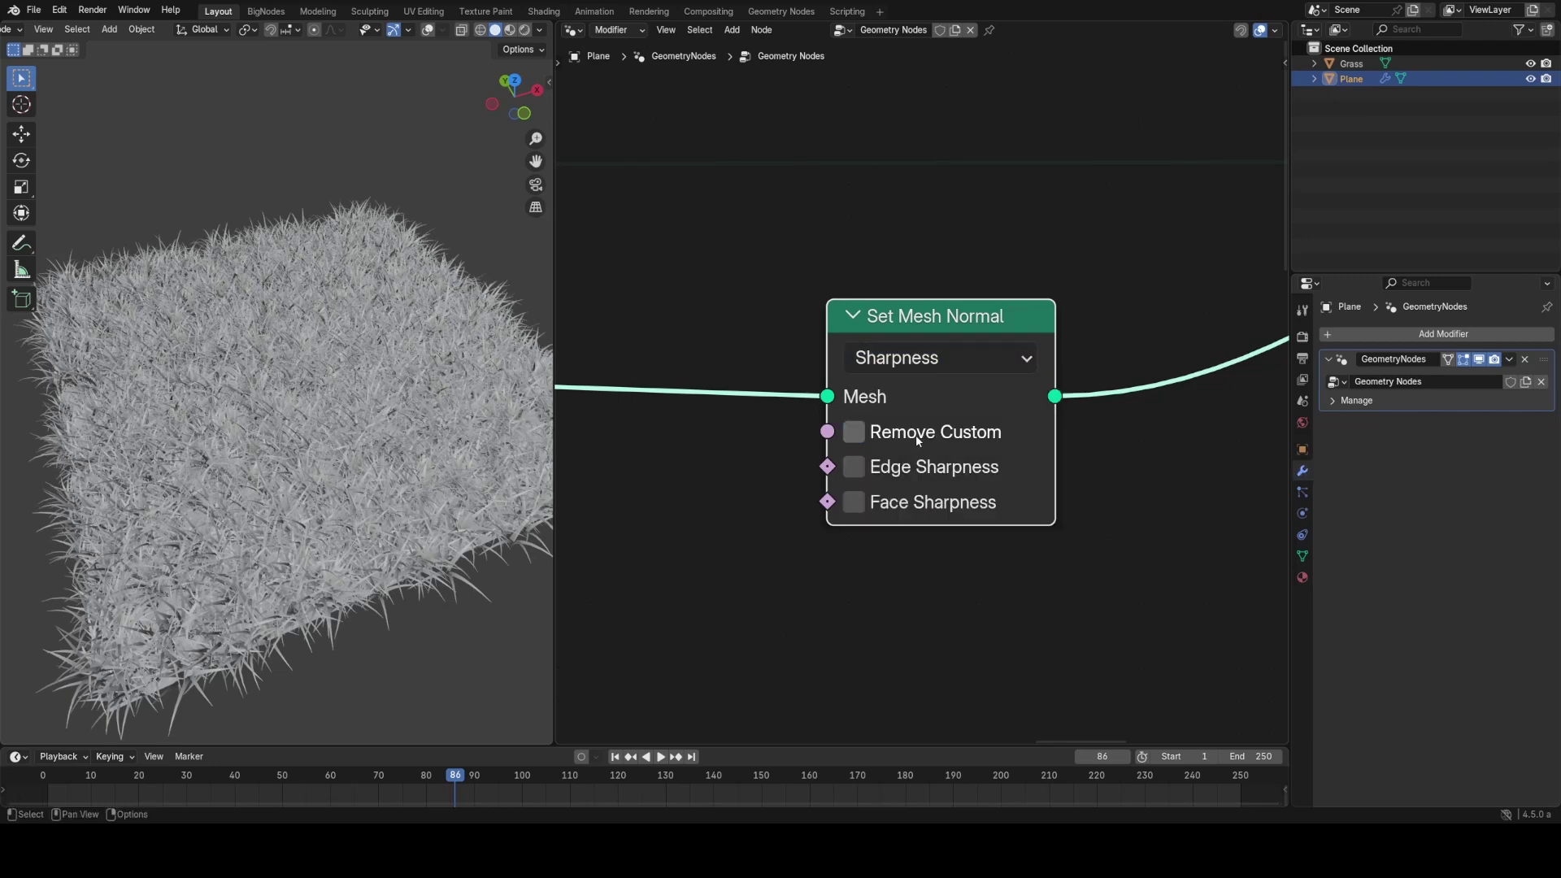
left_click(923, 433)
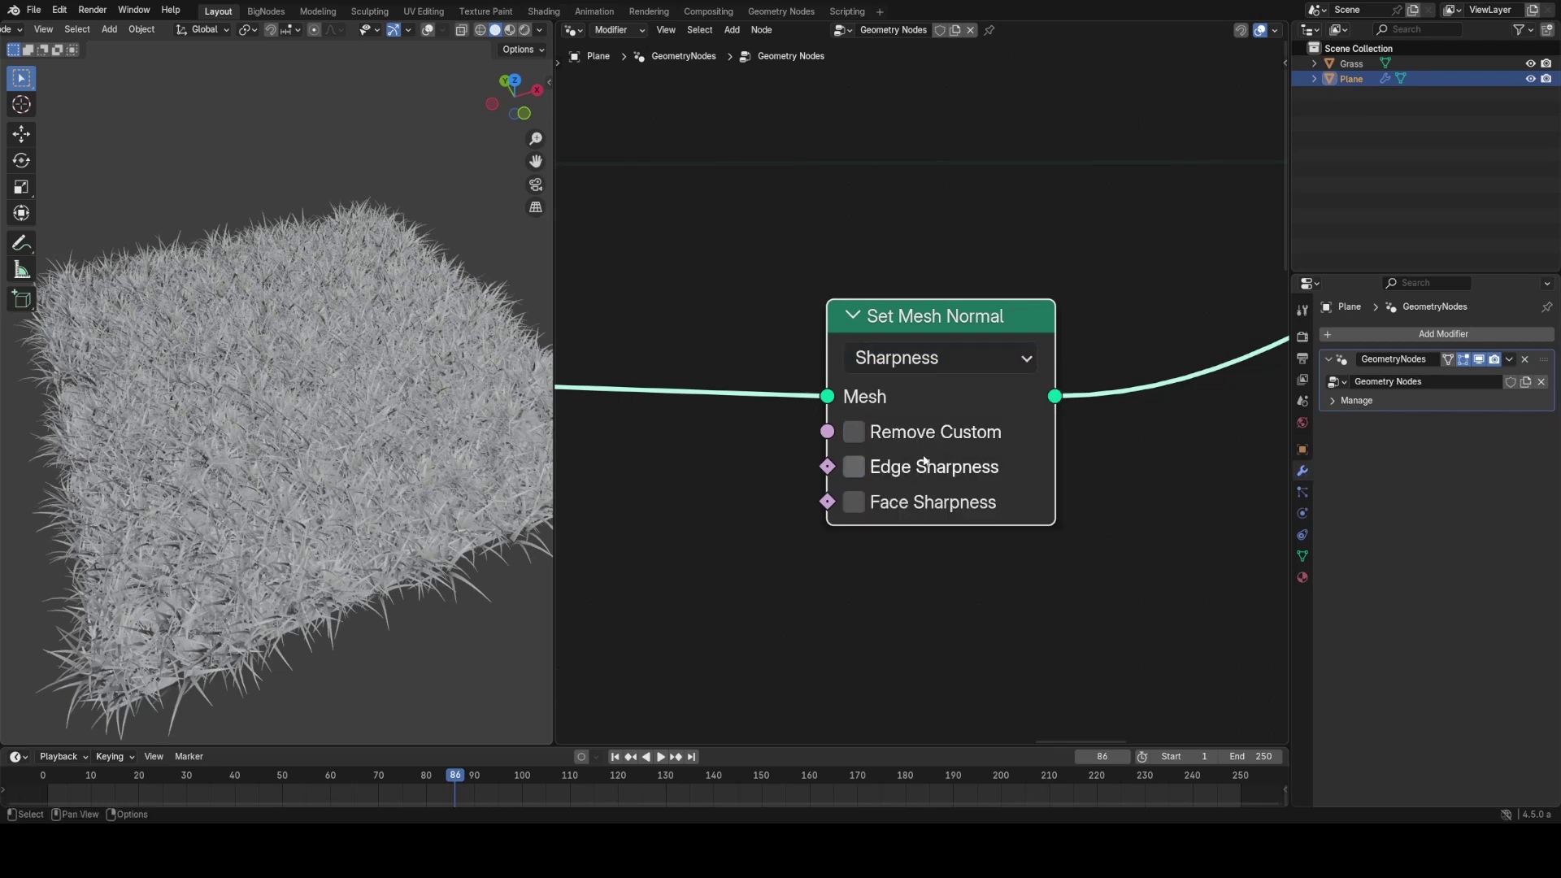
Step: Compare the Free and Tangent Space modes of the Set Mesh Normal node, ending on Free
left_click(951, 361)
left_click(935, 472)
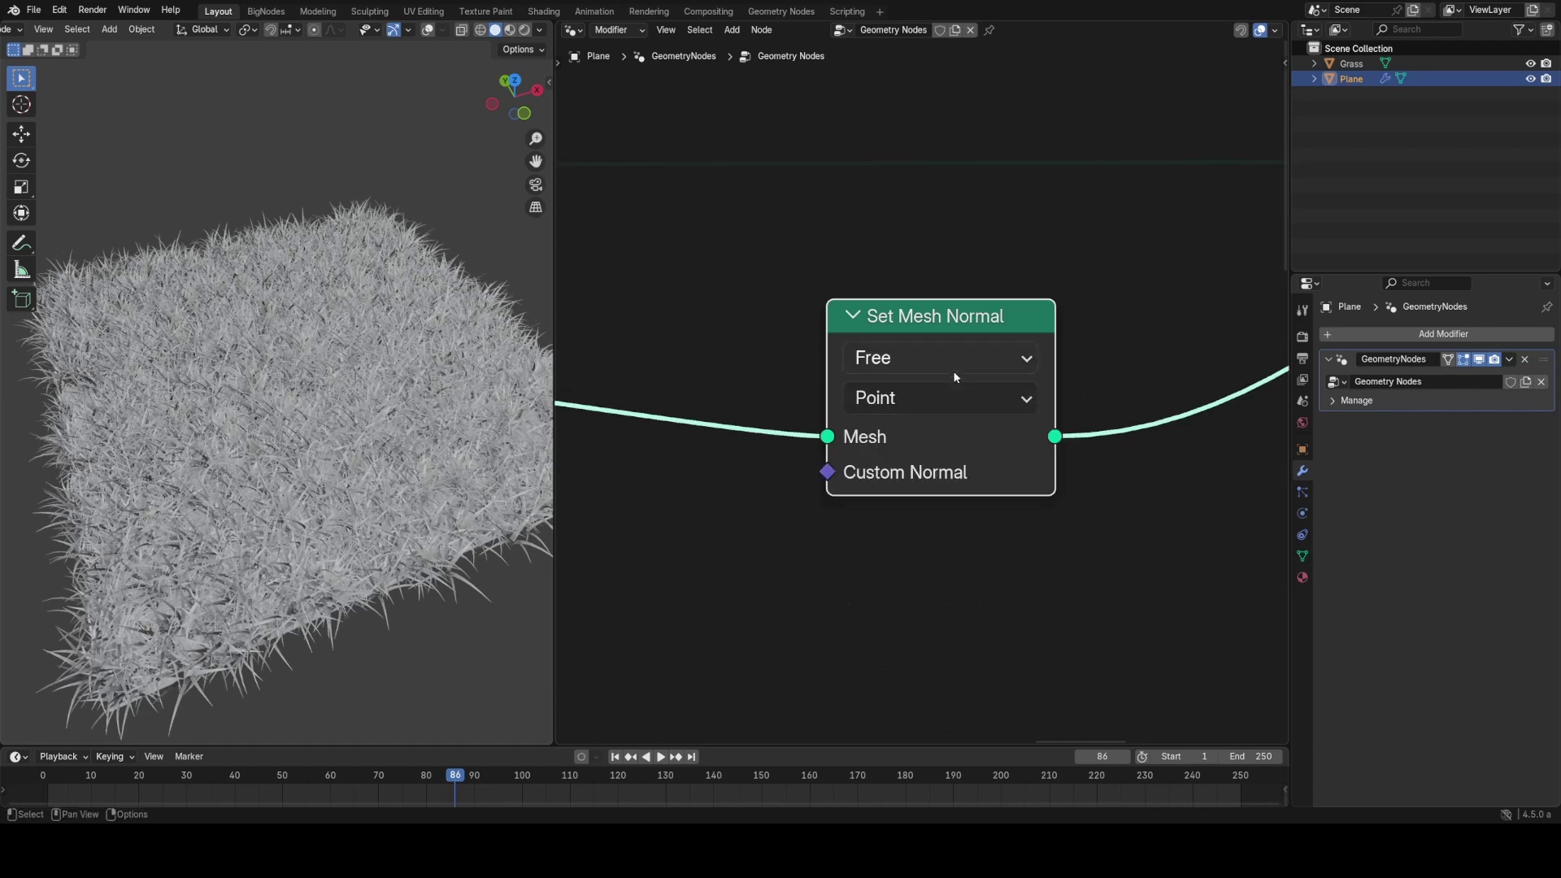
left_click_drag(948, 326, 948, 271)
left_click(910, 299)
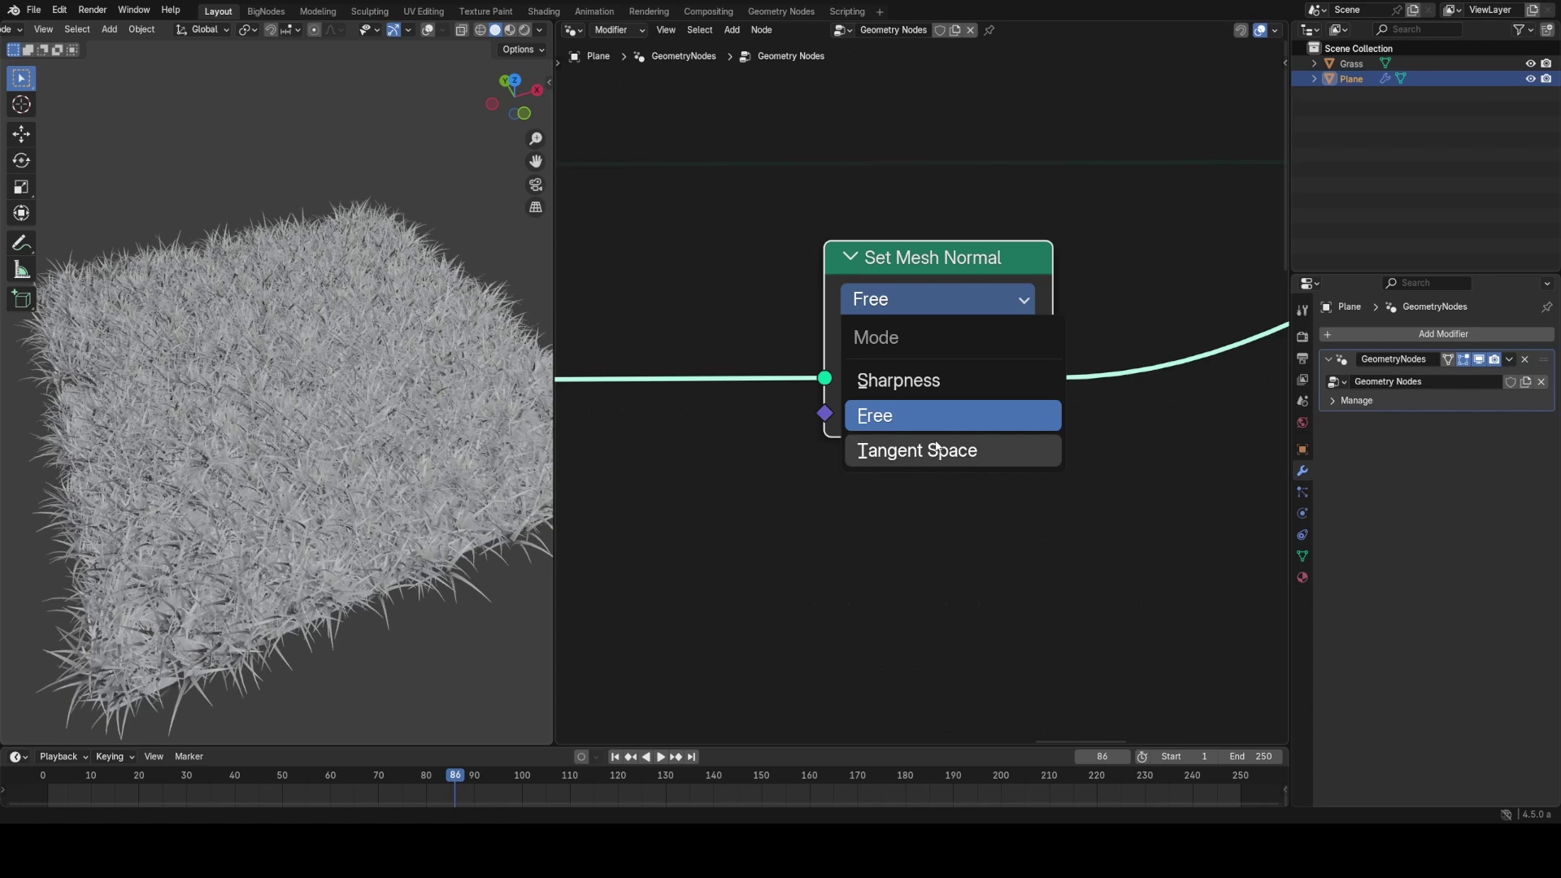
left_click(935, 450)
left_click(929, 299)
left_click(925, 417)
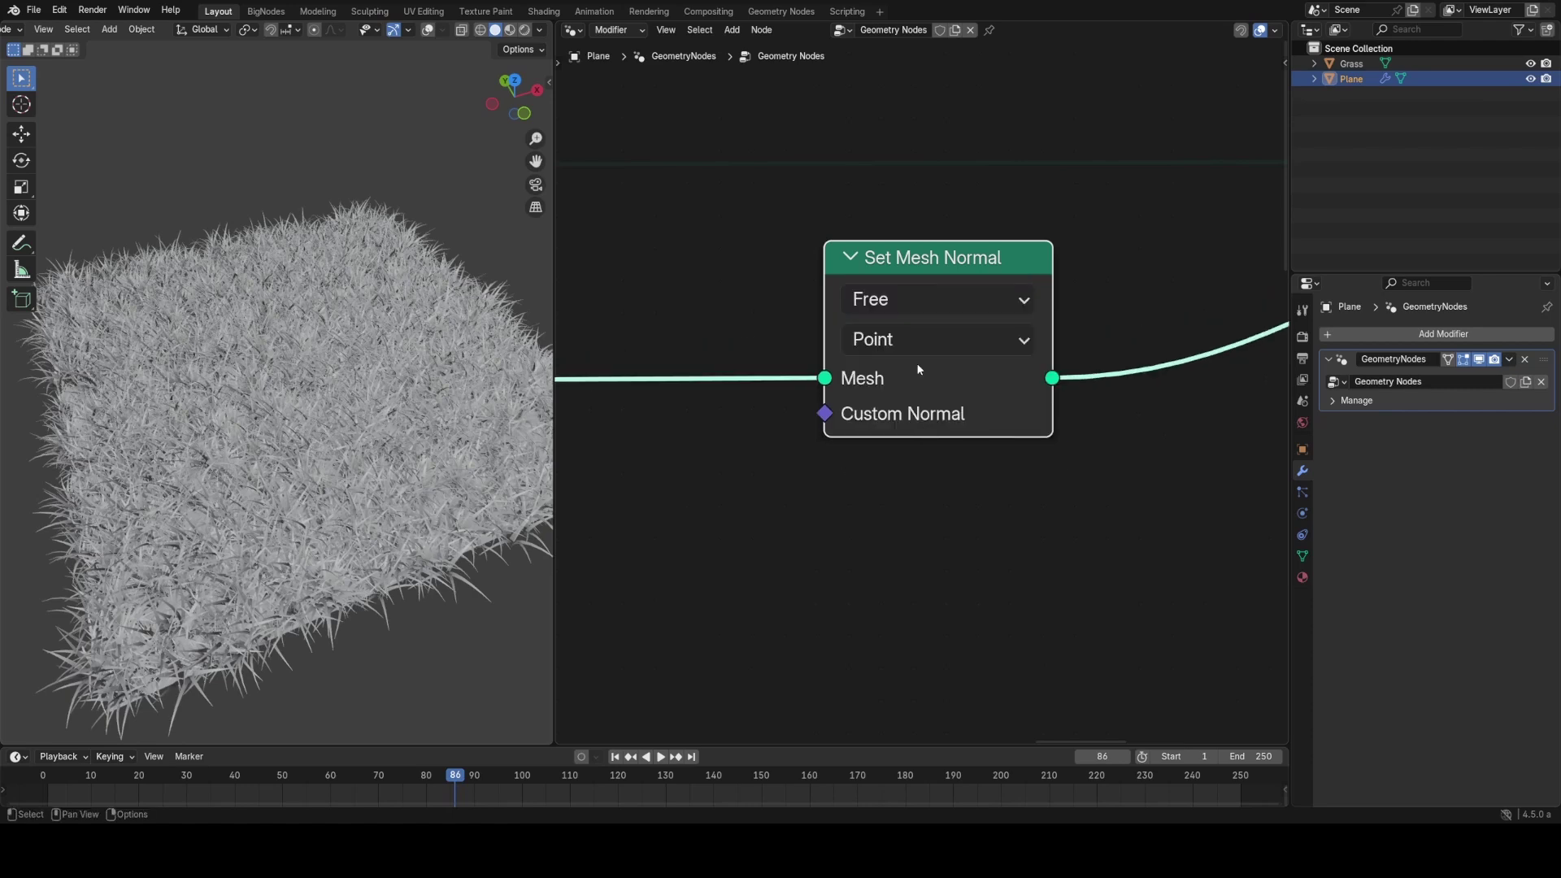
Step: Set the Set Mesh Normal mode to Tangent Space and reposition the node slightly
scroll(914, 295, "down", 1, "ctrl")
scroll(914, 294, "up", 1, "ctrl")
scroll(914, 294, "down", 1, "ctrl")
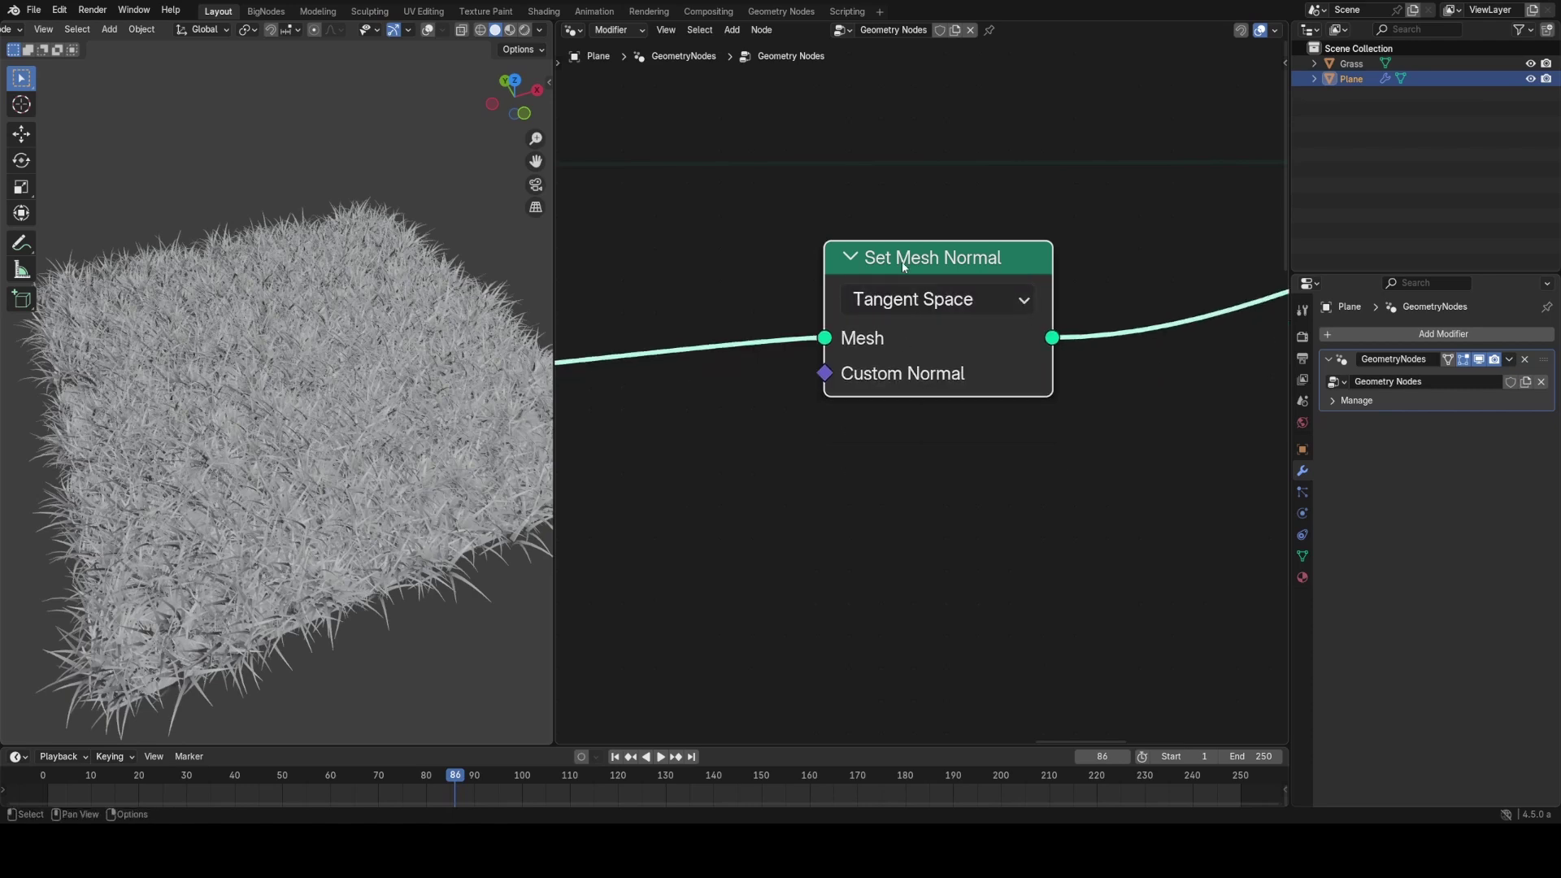
left_click_drag(900, 260, 909, 288)
left_click_drag(945, 398, 963, 417)
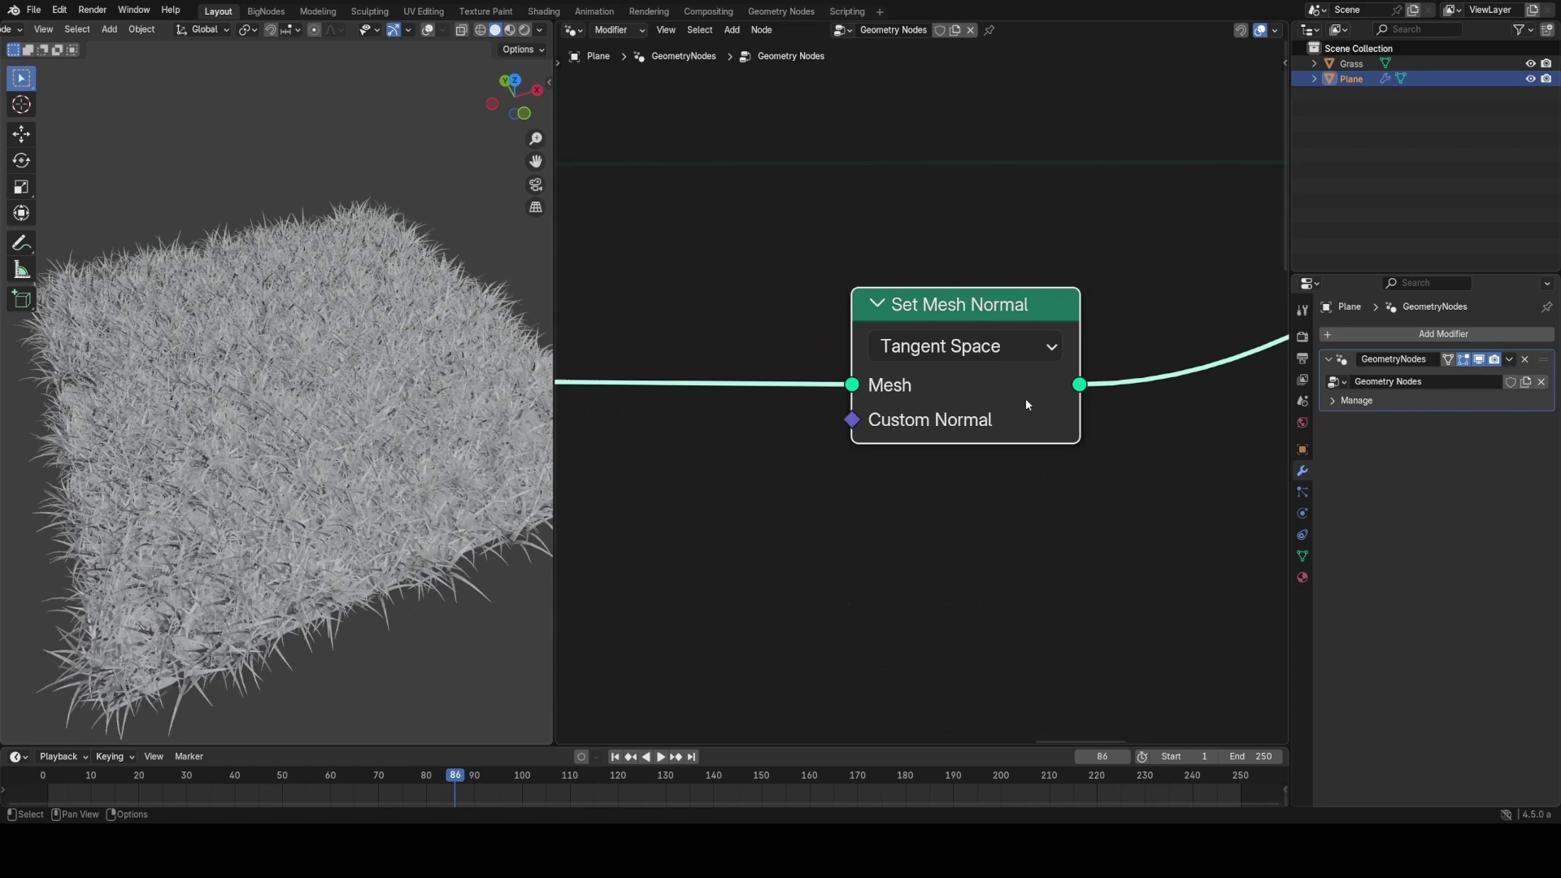
Step: Set the Set Mesh Normal node to Free mode with the Point domain and reposition it slightly
left_click(964, 358)
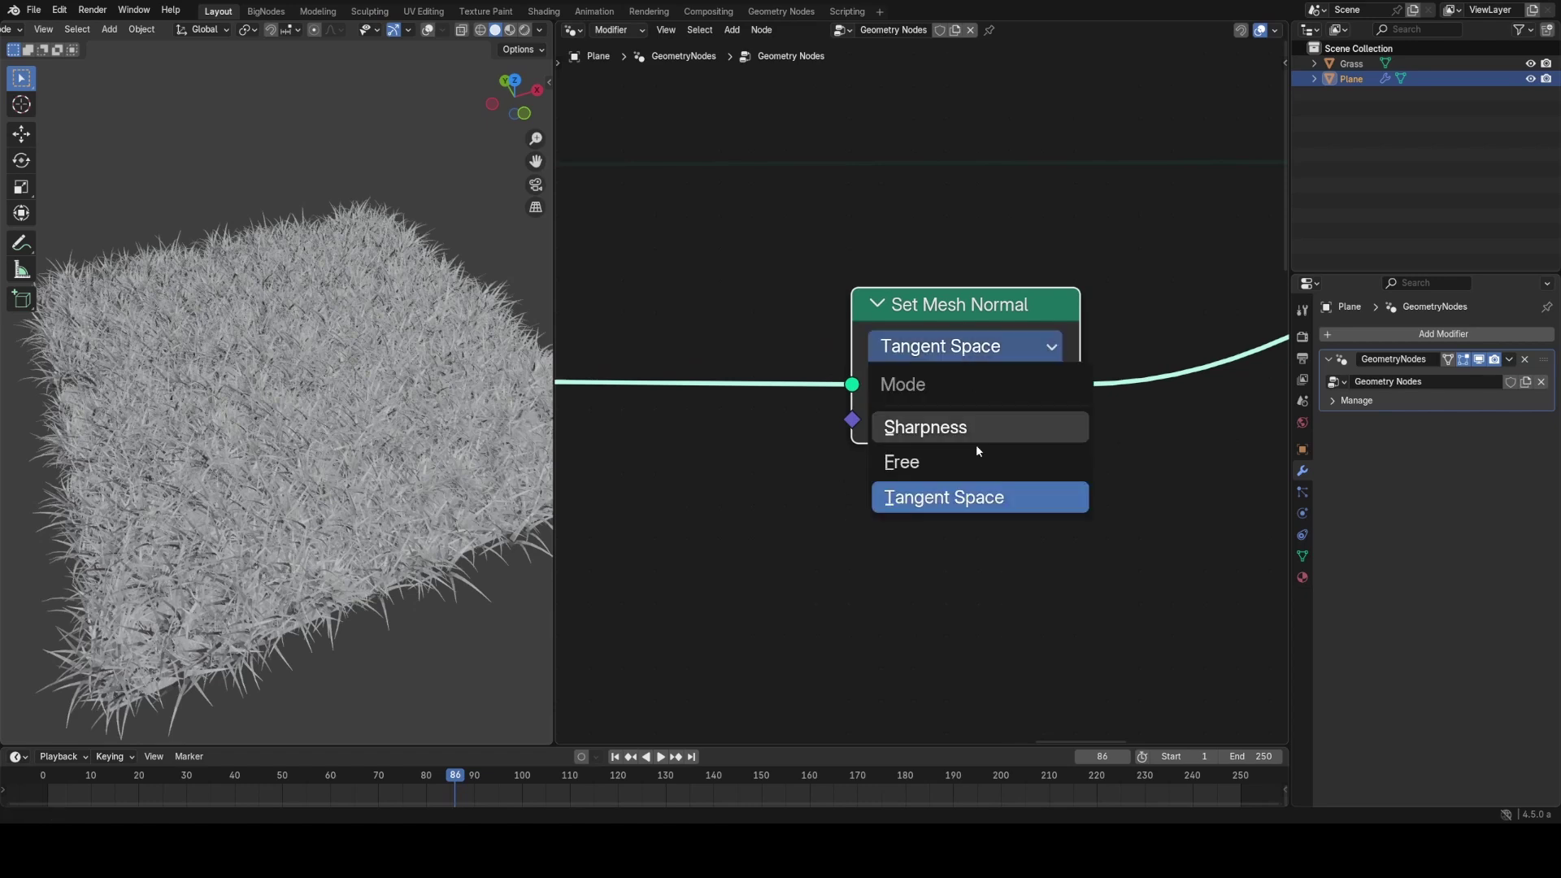
left_click(942, 461)
left_click(963, 387)
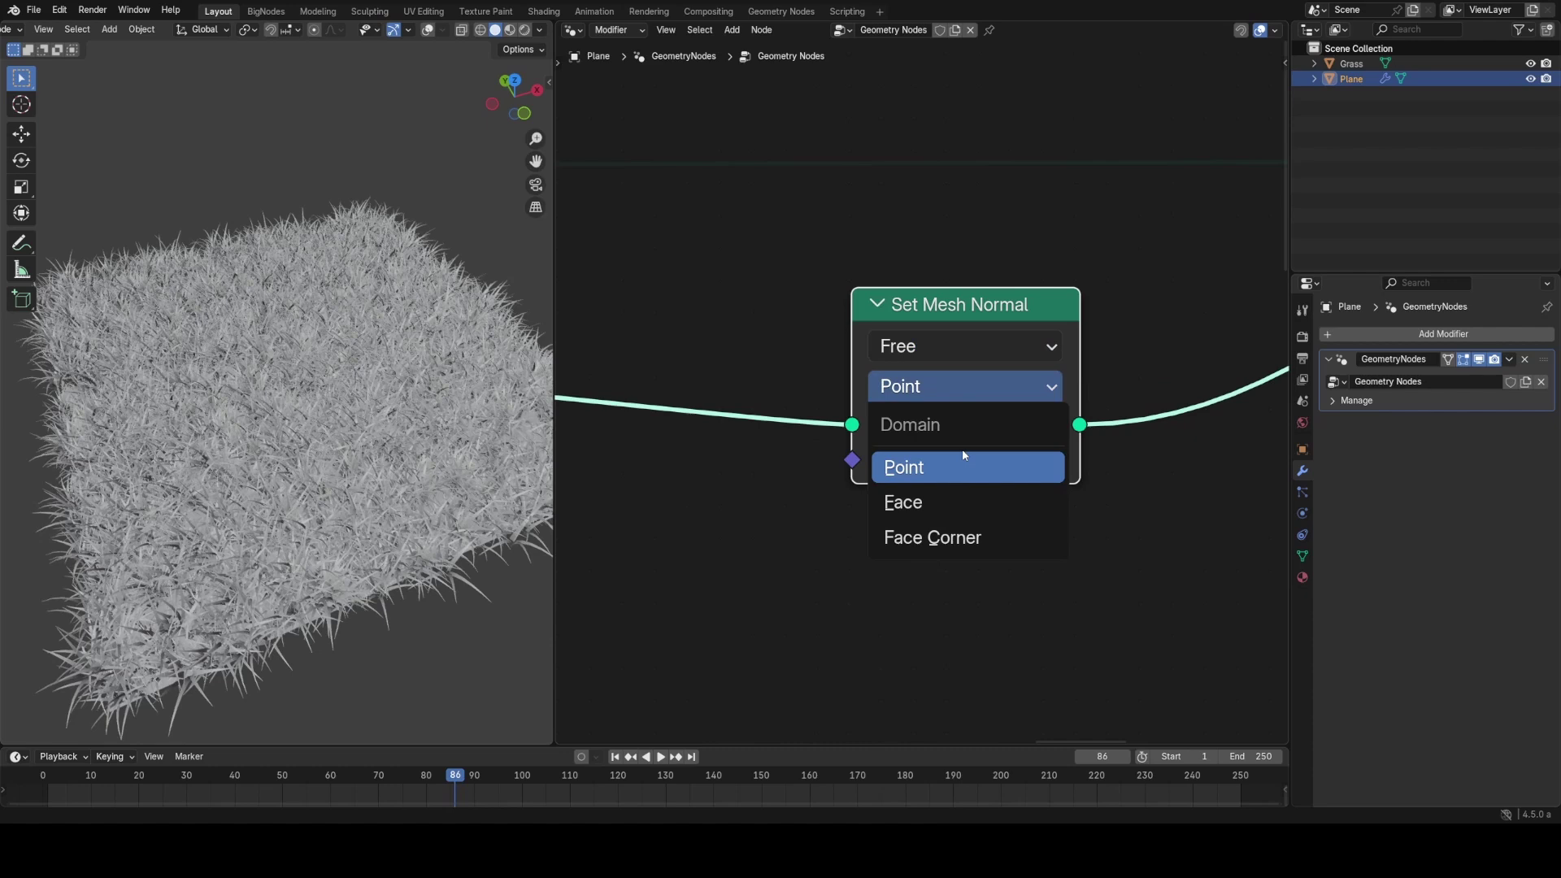
left_click(939, 468)
left_click_drag(898, 307, 922, 294)
left_click(965, 372)
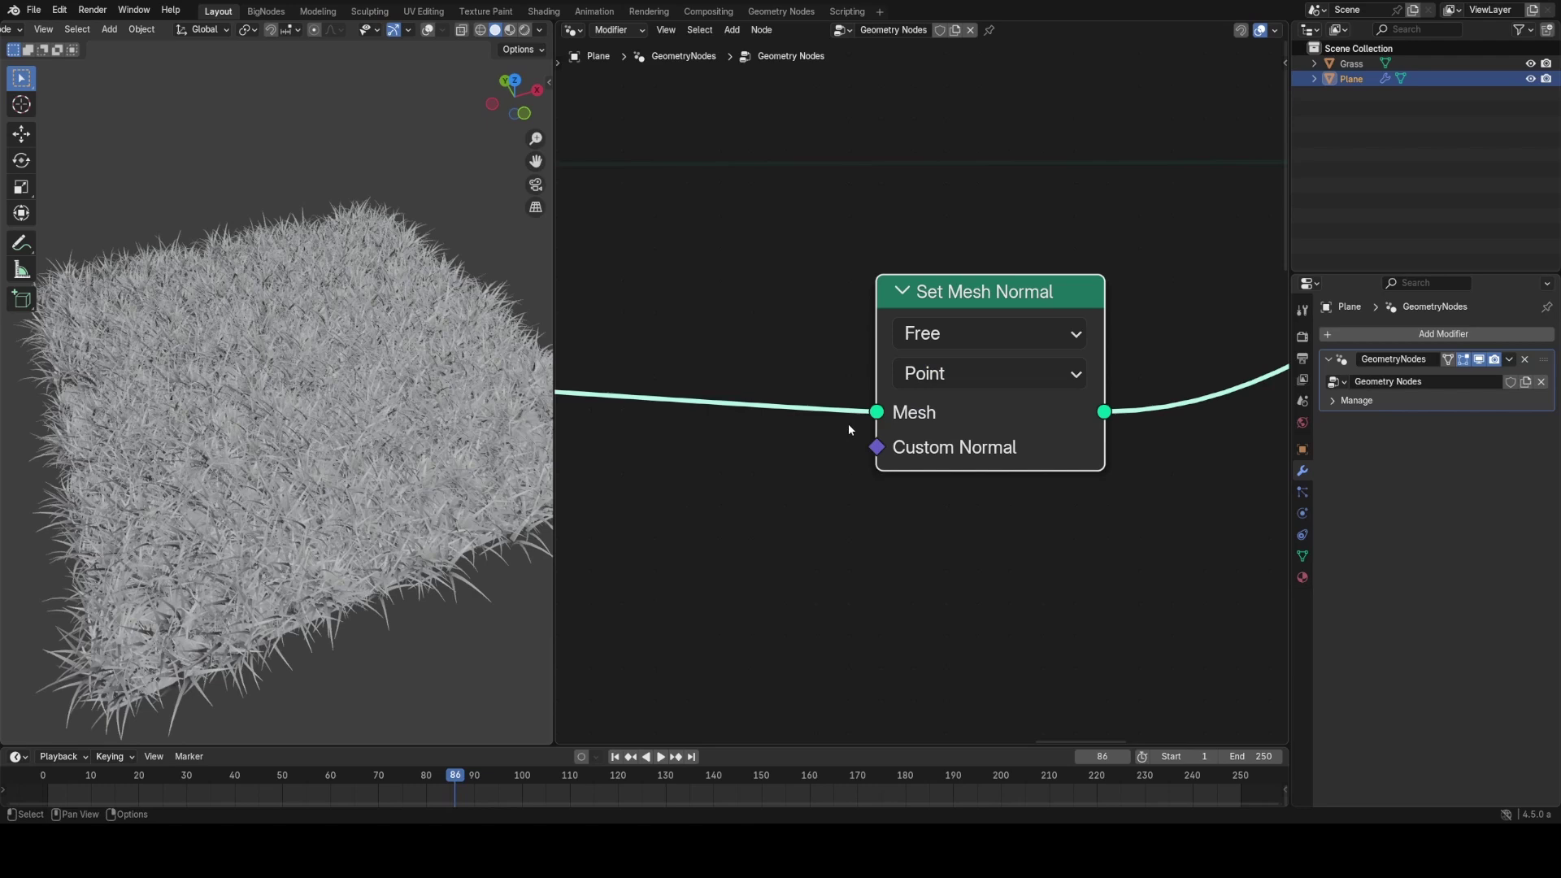
Step: Add a Vector node with Z set to 1 and connect it to Custom Normal on the Set Mesh Normal node
scroll(847, 422, "down", 2)
scroll(973, 367, "up", 2)
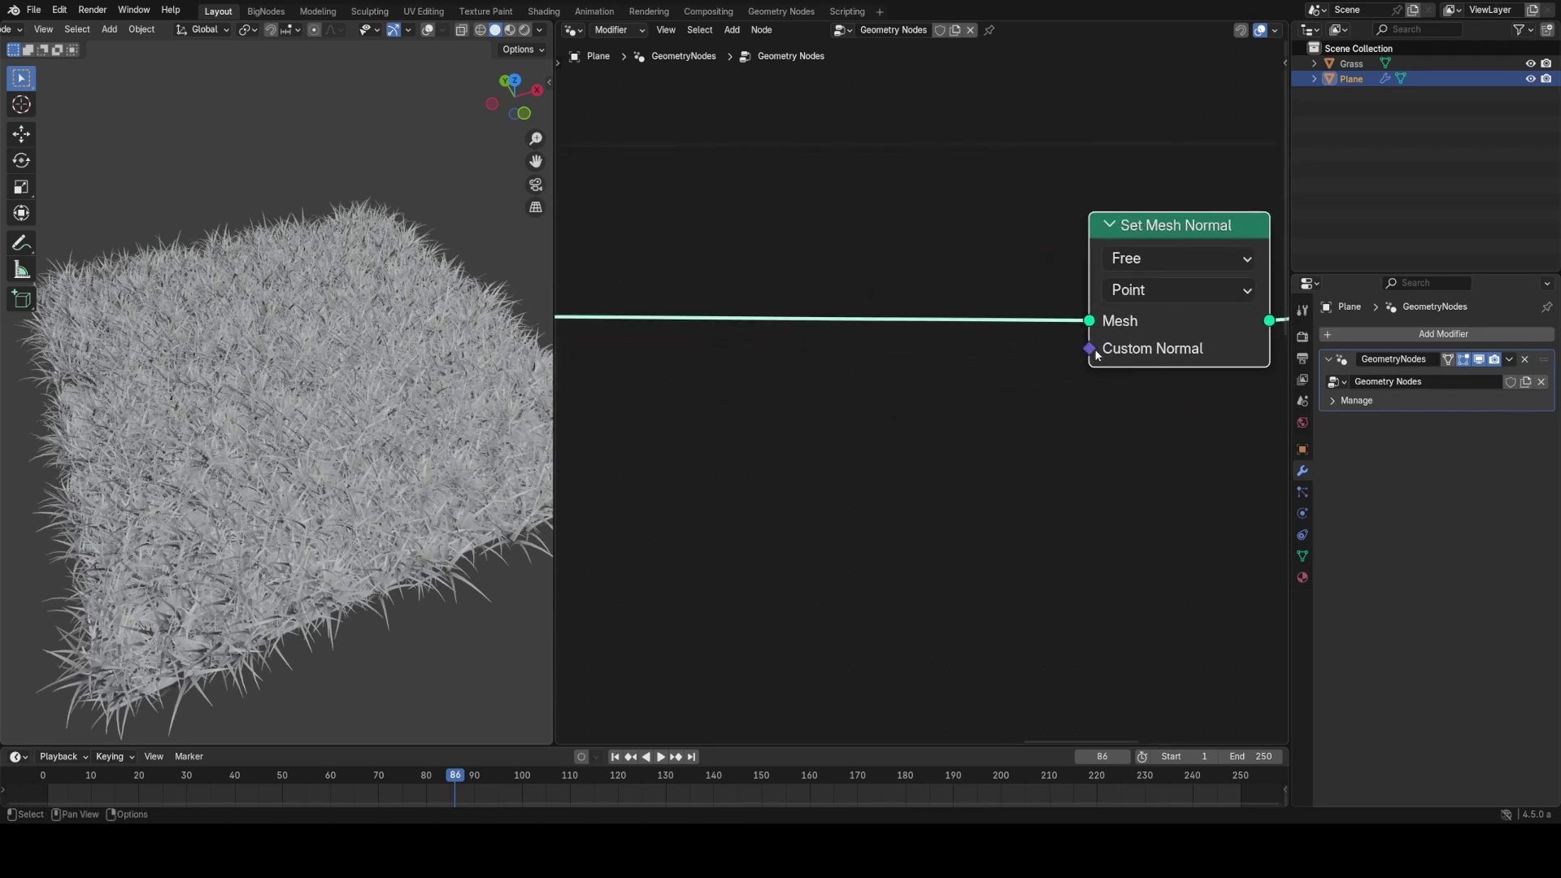
key("shift+a")
left_click(925, 405)
type("vec")
key("Return")
left_click(813, 383)
left_click_drag(992, 425, 1089, 348)
left_click_drag(868, 395, 778, 370)
left_click(845, 487)
type("1")
key("Return")
Step: Try a tilted custom normal with the Vector node's Y at 1.740, and delete the Vector node
middle_click_drag(350, 456, 301, 410)
key("KP_7")
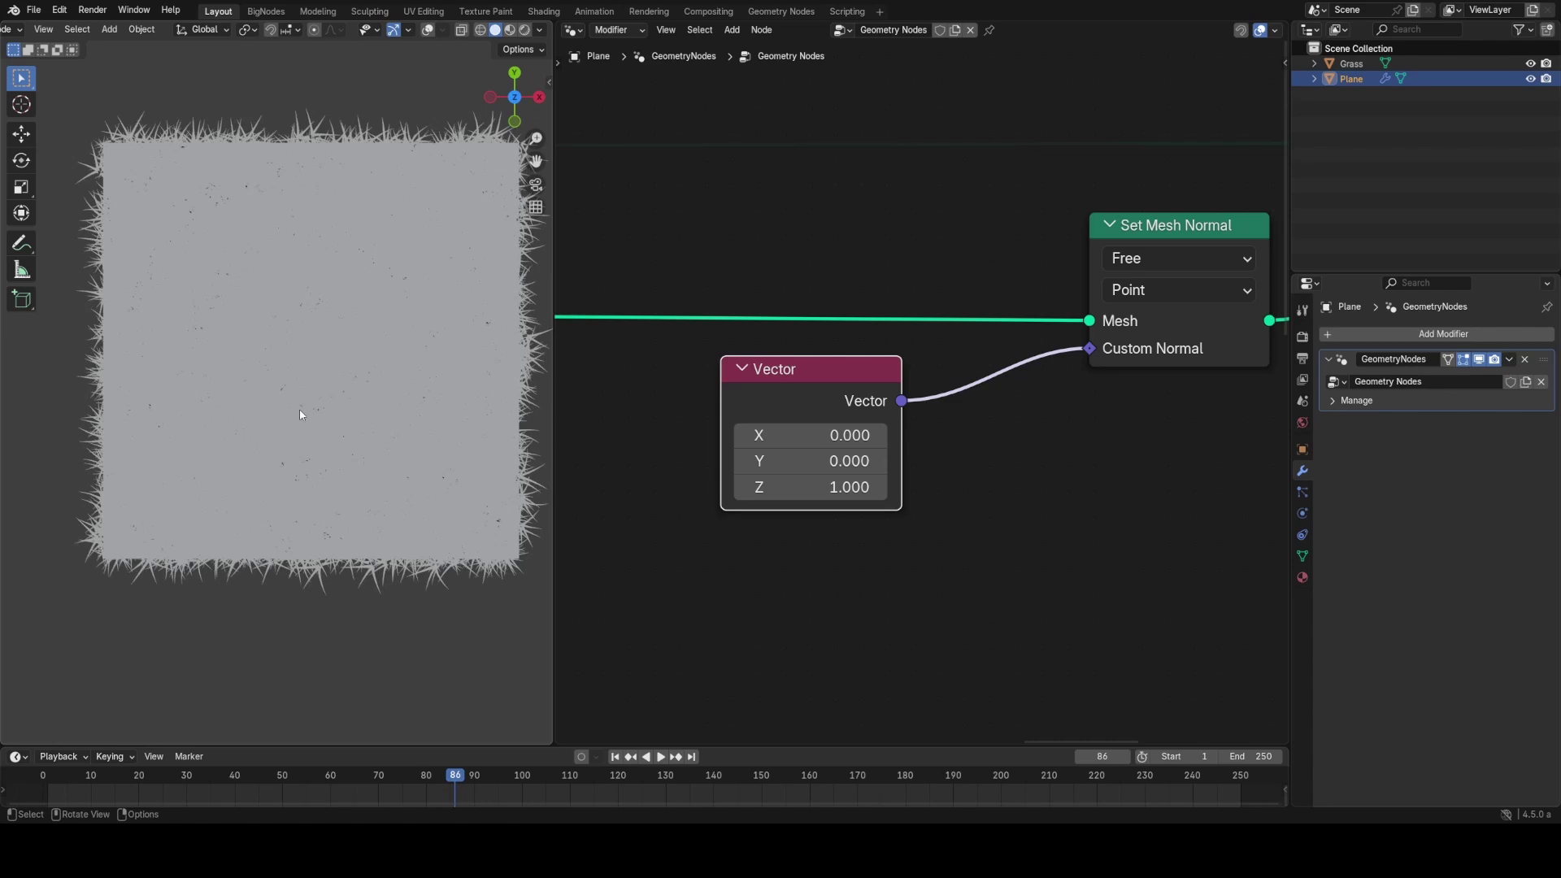
scroll(346, 387, "down", 1)
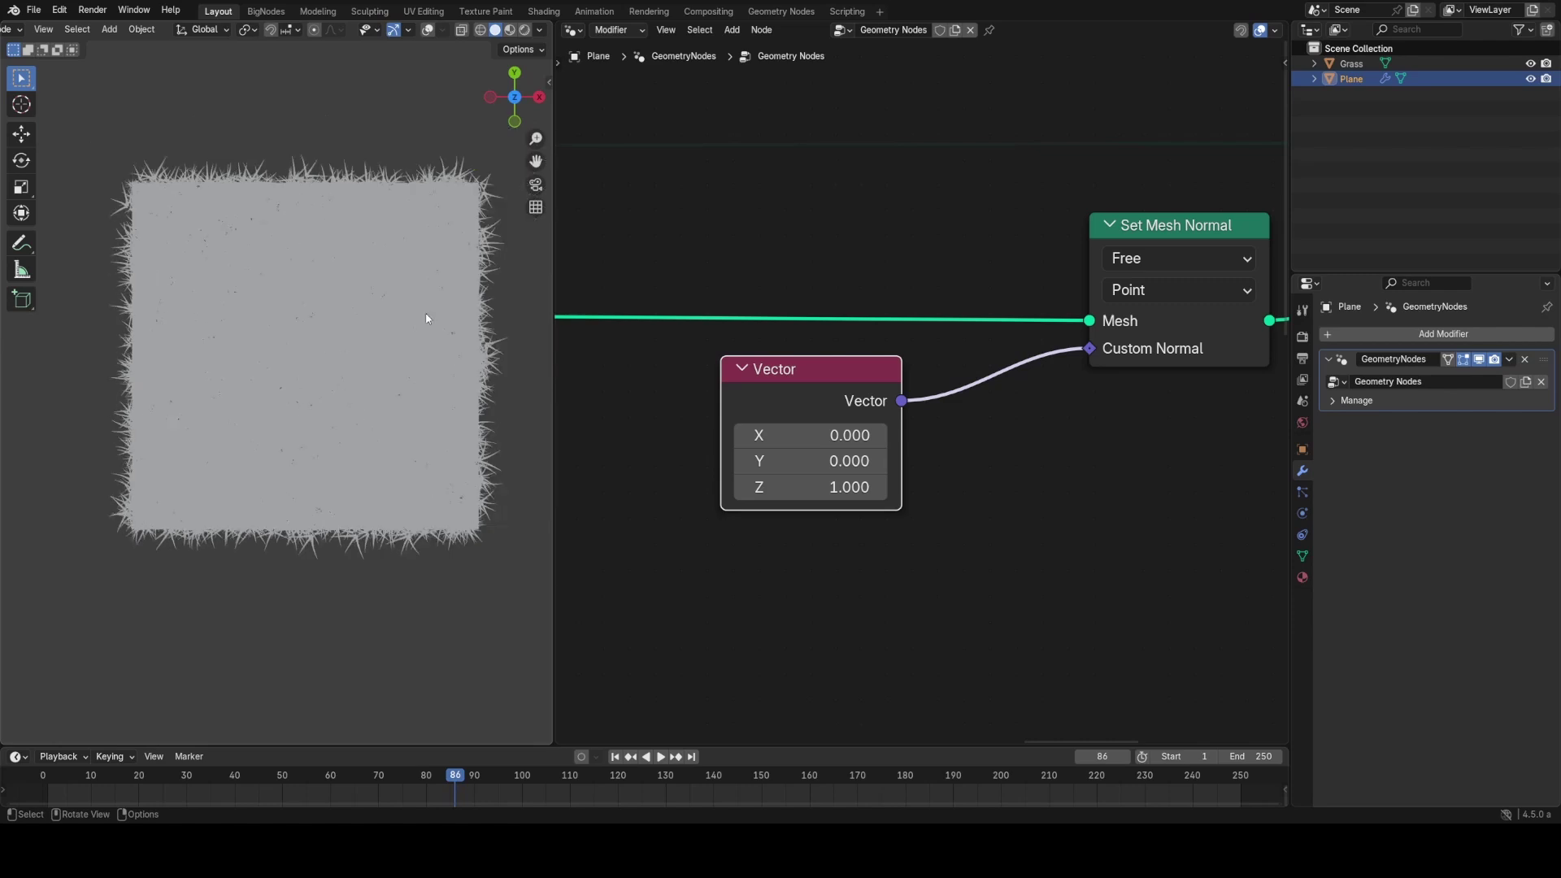
middle_click_drag(265, 506, 411, 409)
left_click_drag(801, 461, 874, 461)
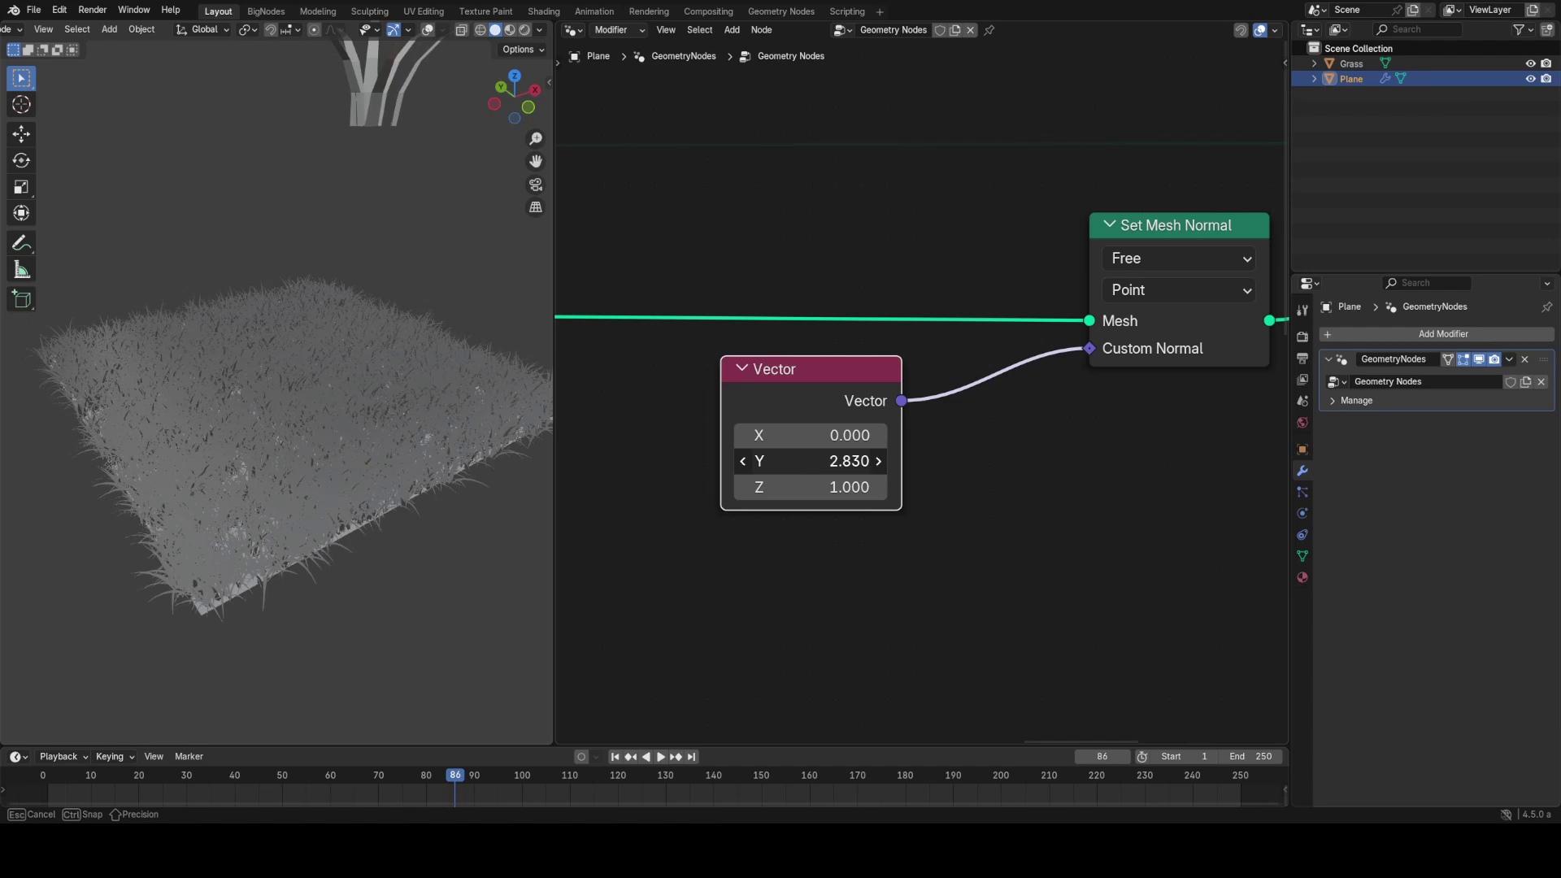
left_click_drag(1016, 461, 933, 461)
mouse_move(813, 436)
left_mouse_down()
mouse_move(1260, 436)
mouse_move(812, 435)
left_mouse_up()
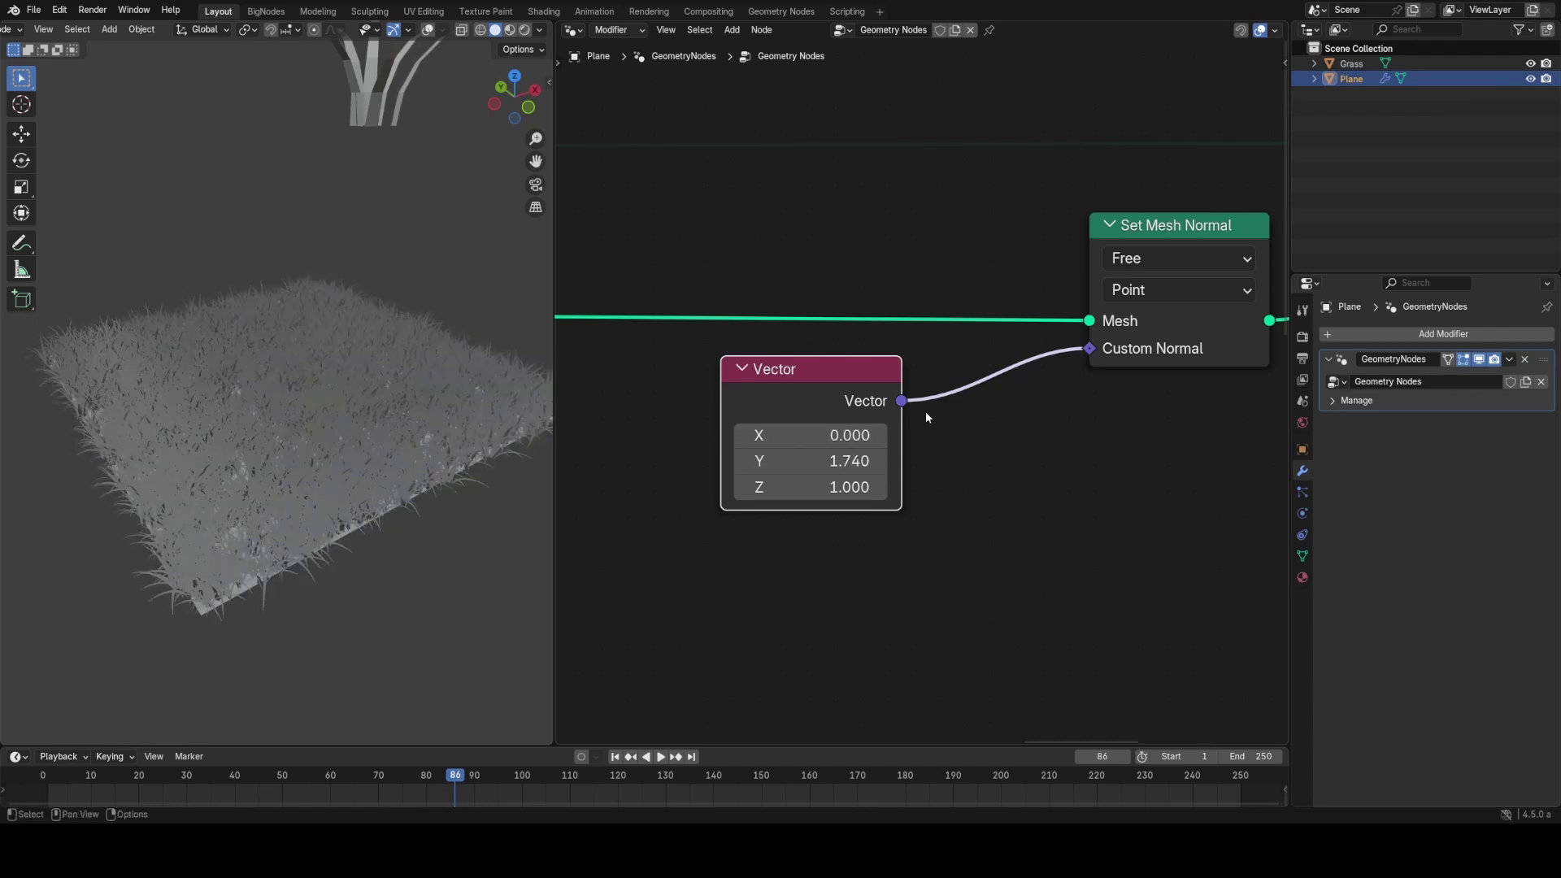
left_click_drag(876, 388, 872, 391)
right_click_drag(920, 377, 939, 425, "ctrl")
key("x")
Step: Add a Noise Texture node and connect its Color output to Custom Normal on the Set Mesh Normal node
key("shift+a")
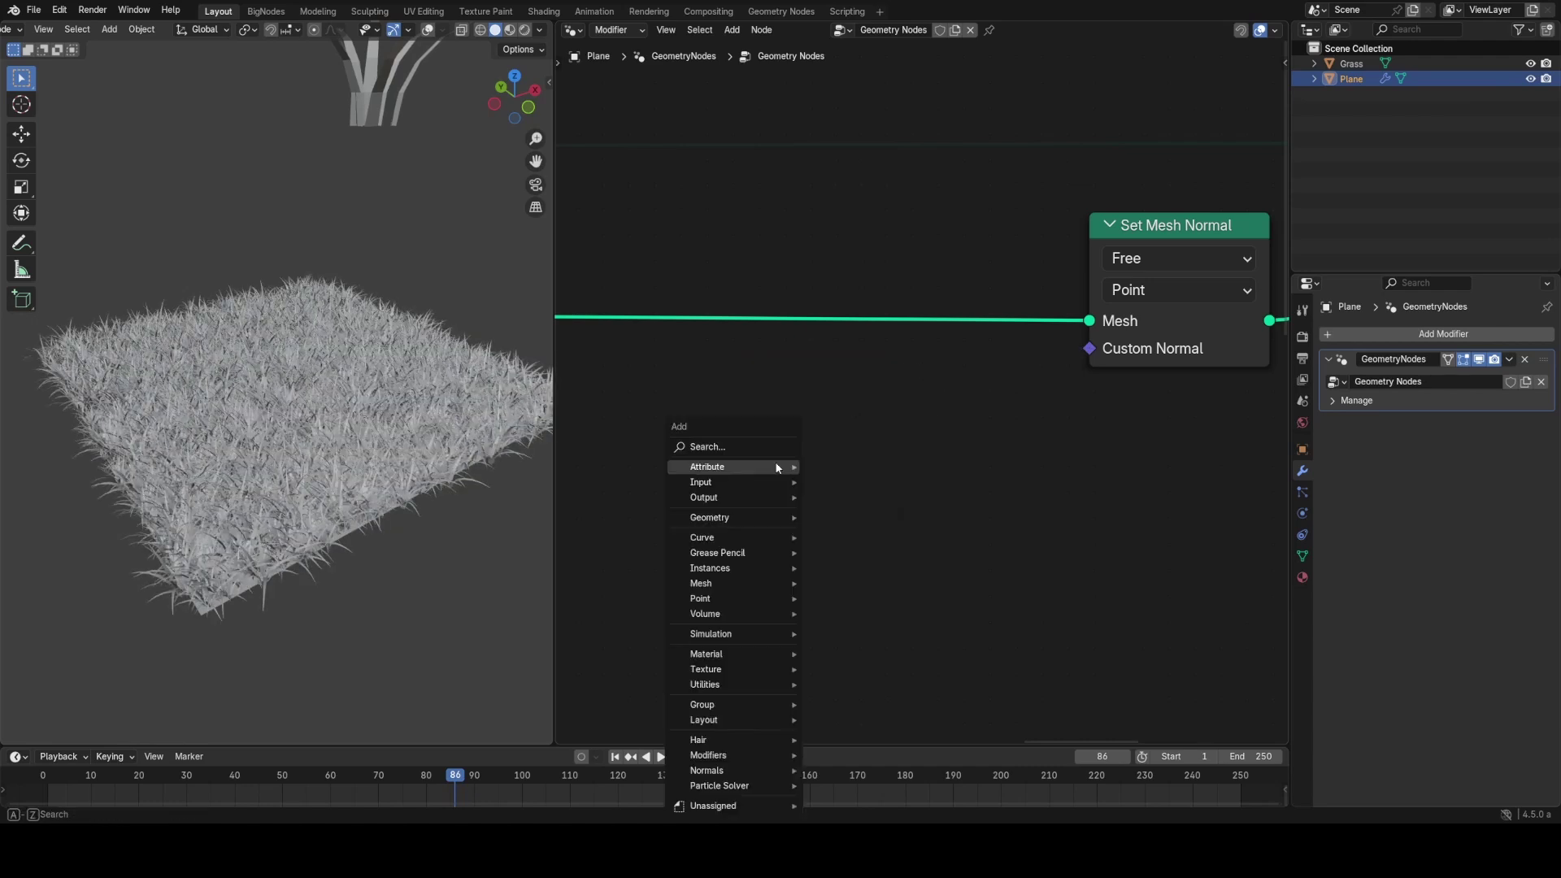
left_click(767, 447)
type("noise")
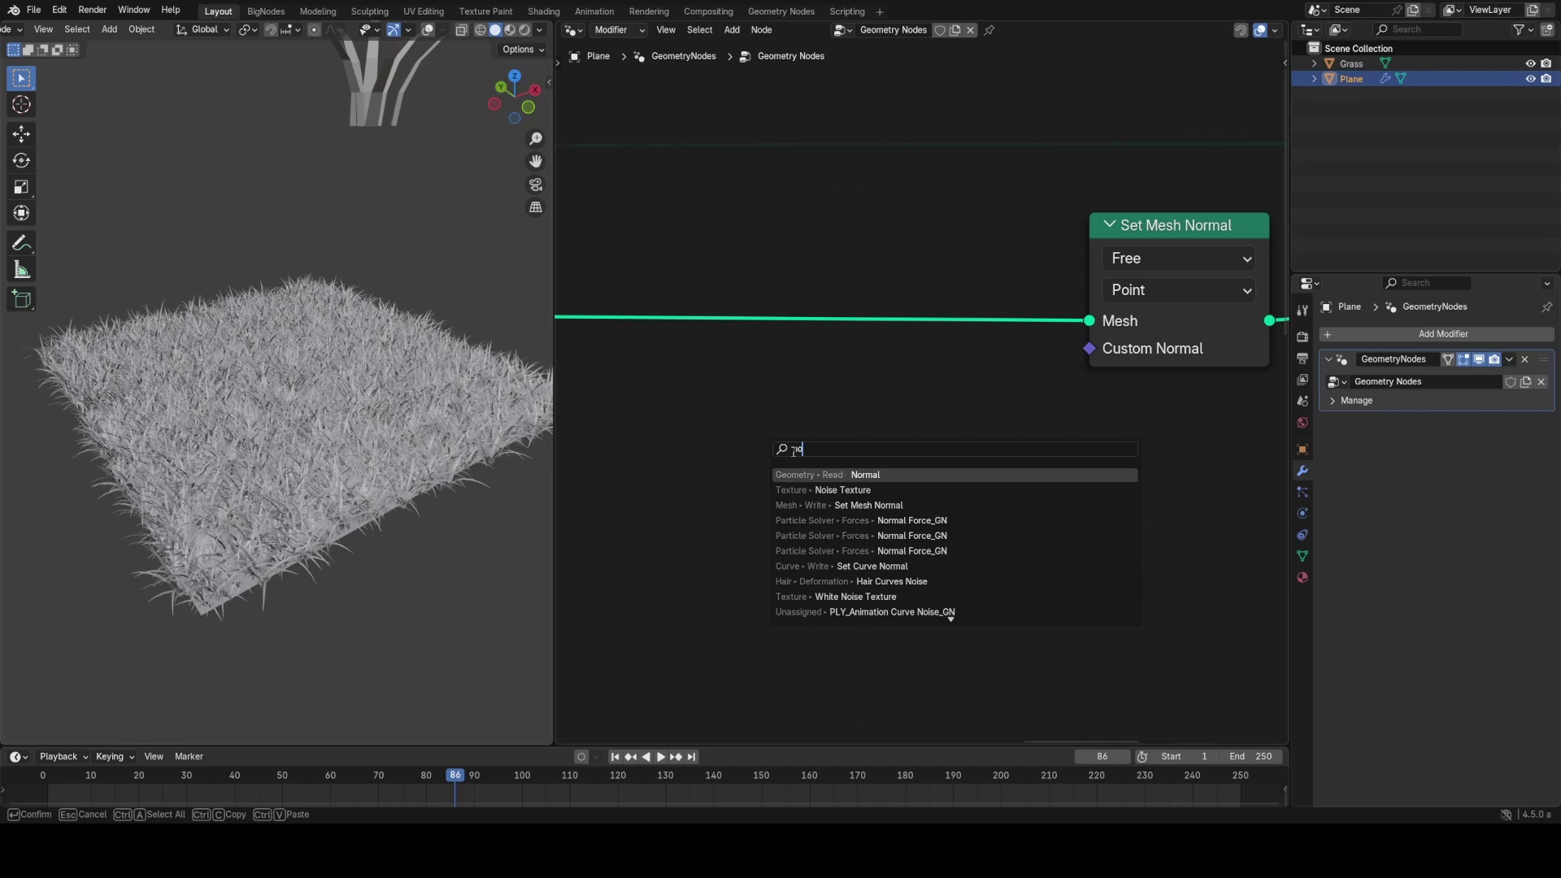
key("Return")
left_click_drag(860, 440, 1083, 354)
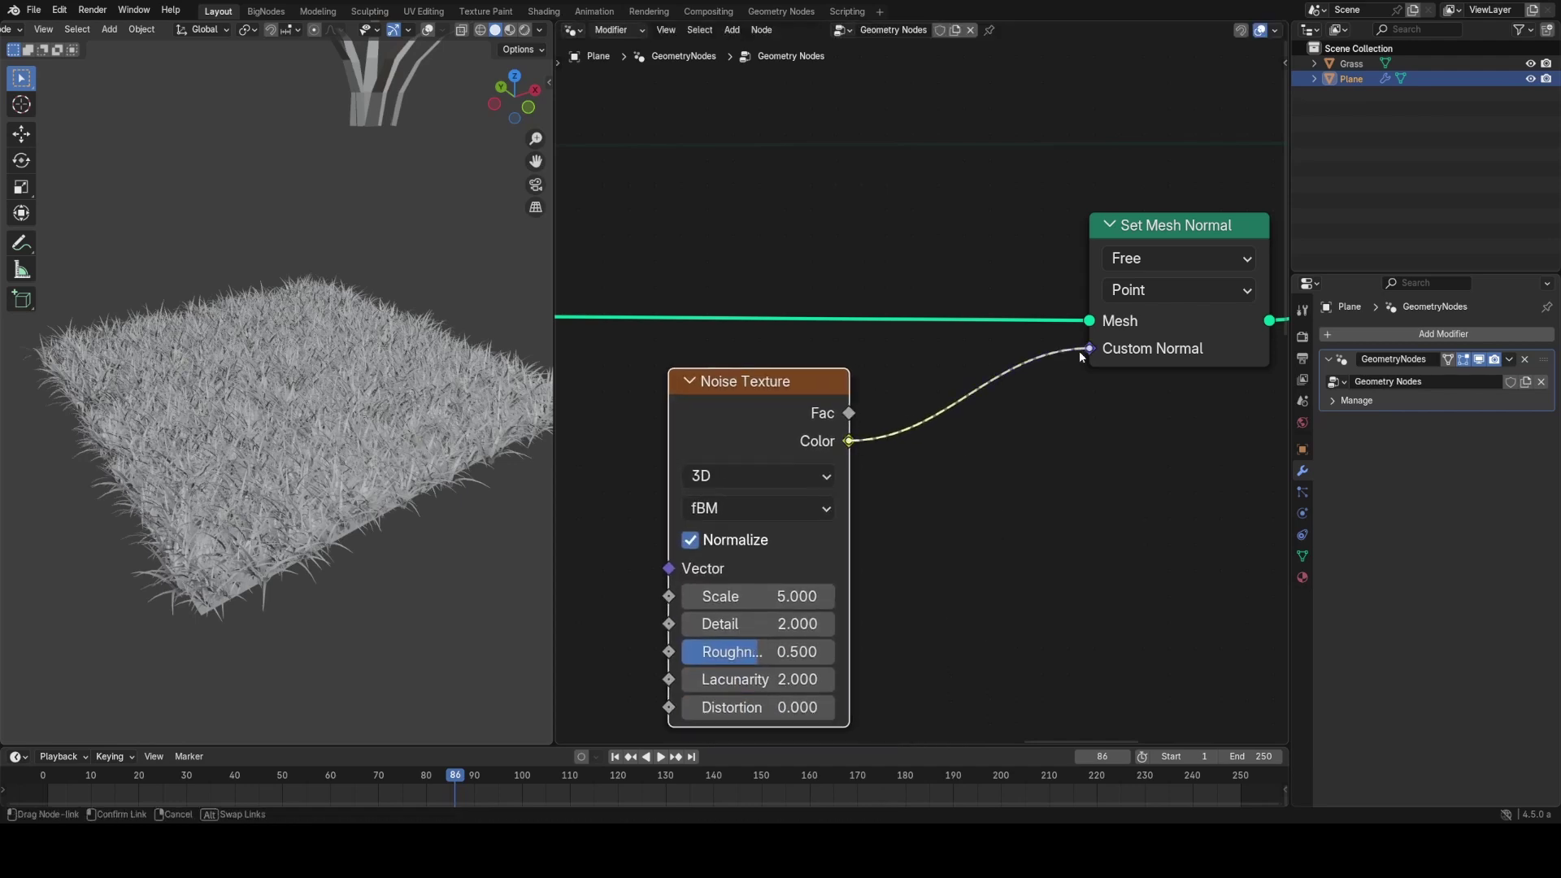
middle_click_drag(418, 448, 382, 434)
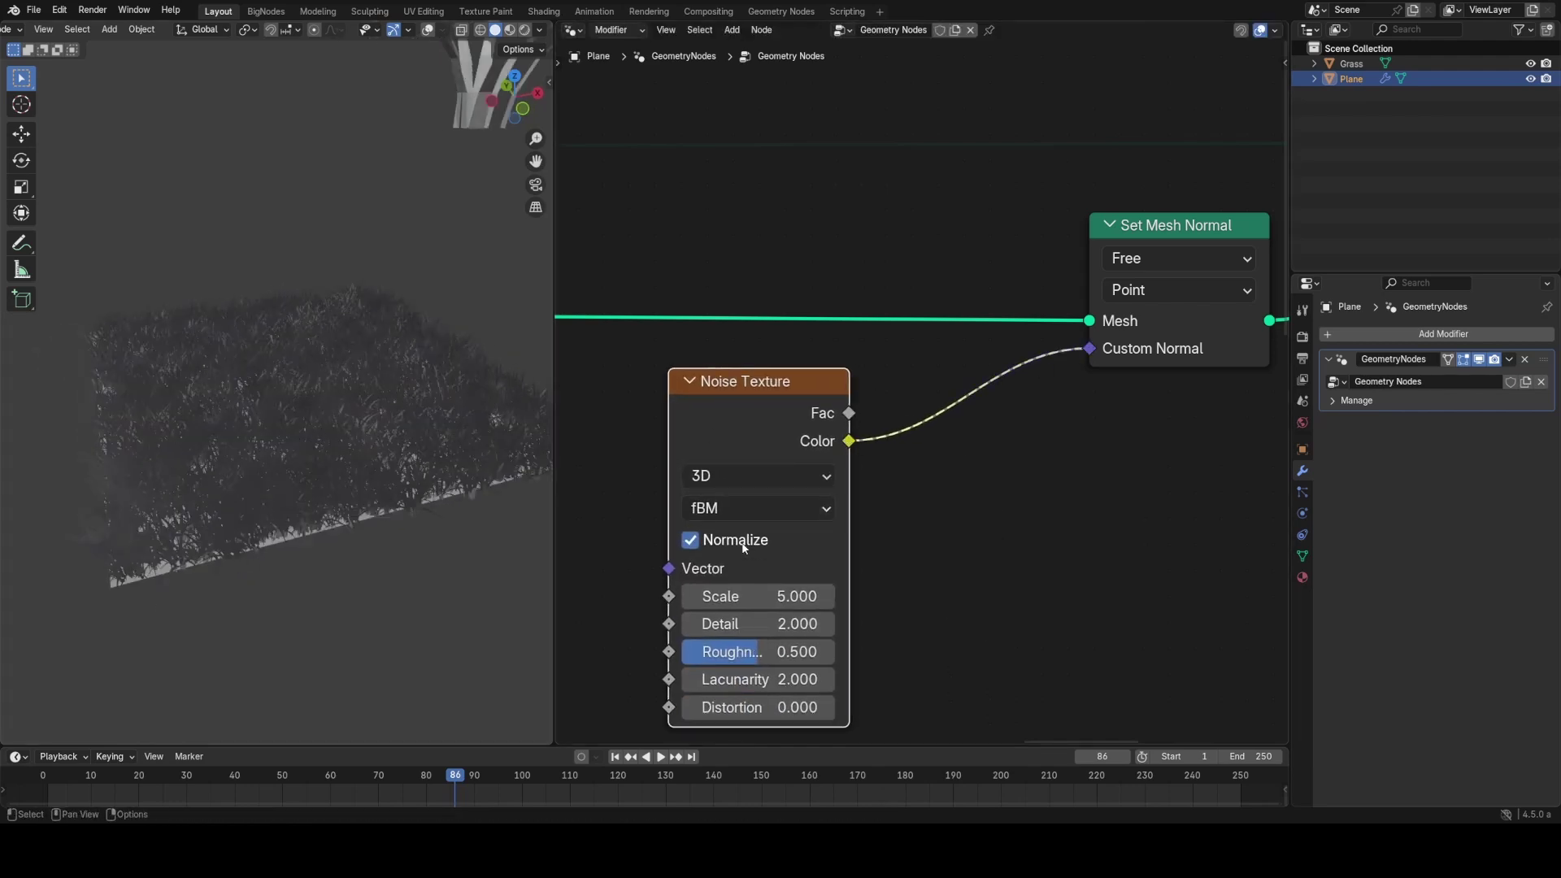
Step: Disable Normalize on the Noise Texture and set its Scale to 1.770
left_click(690, 540)
middle_click_drag(340, 482, 407, 488)
left_click(756, 595)
type("1")
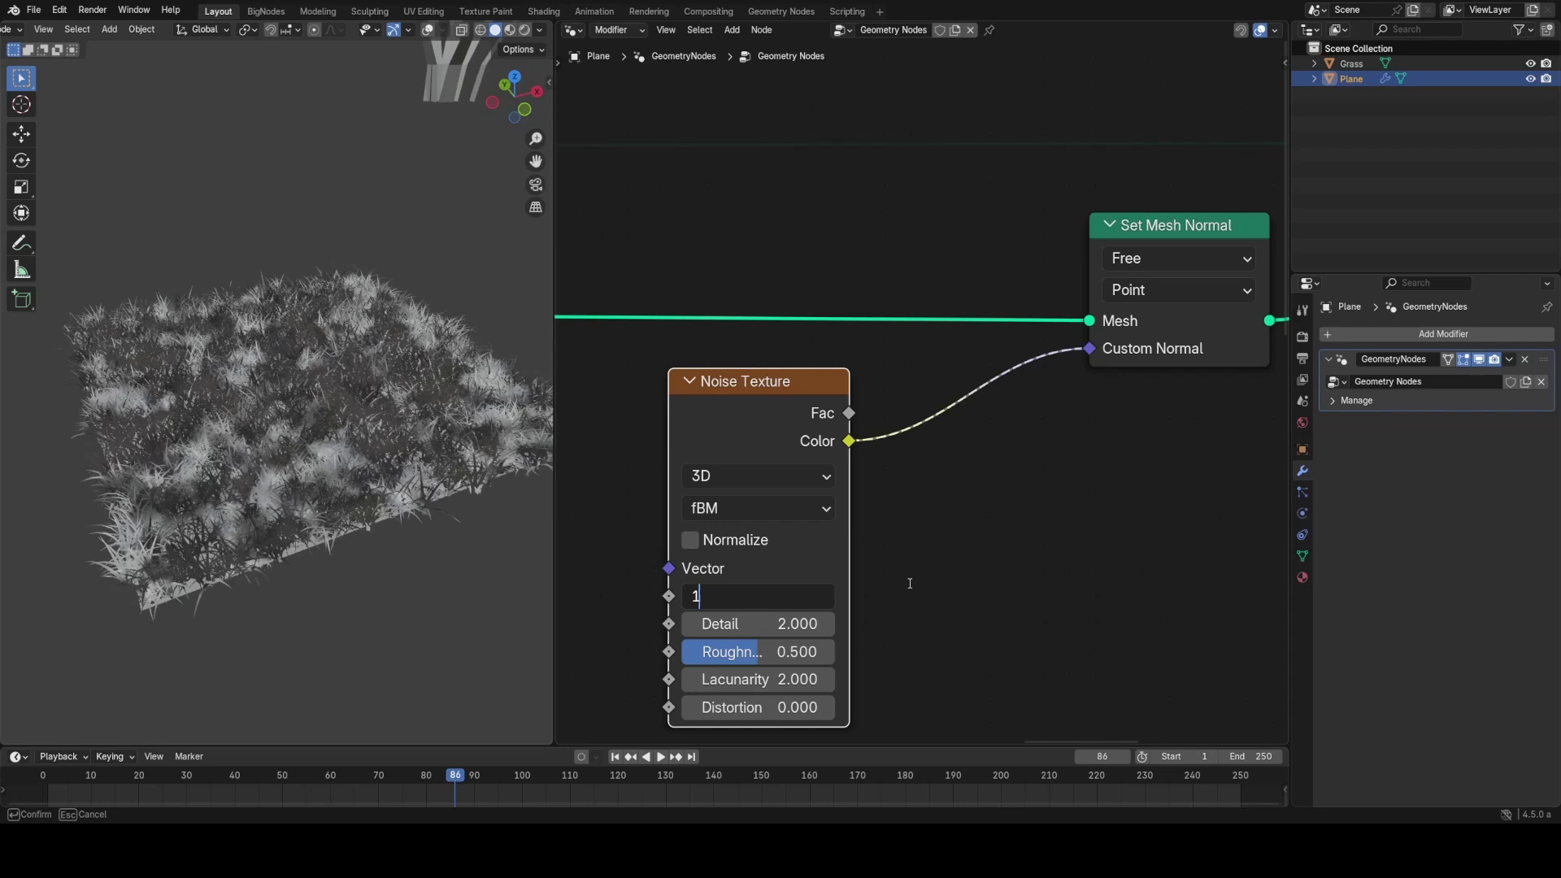
key("Return")
mouse_move(756, 596)
left_mouse_down()
mouse_move(962, 596)
mouse_move(766, 577)
left_mouse_up()
scroll(409, 462, "up", 4)
middle_click_drag(409, 462, 305, 468)
middle_click_drag(314, 403, 355, 475)
scroll(348, 415, "down", 3)
scroll(897, 515, "down", 2)
Step: Move the Set Mesh Normal node and the output nodes away from the Noise Texture to make room between them
middle_click_drag(897, 515, 889, 397)
scroll(889, 396, "down", 3)
middle_click_drag(1099, 351, 876, 440)
scroll(876, 440, "down", 4)
left_click_drag(857, 232, 1272, 485)
key("g")
left_click(924, 429)
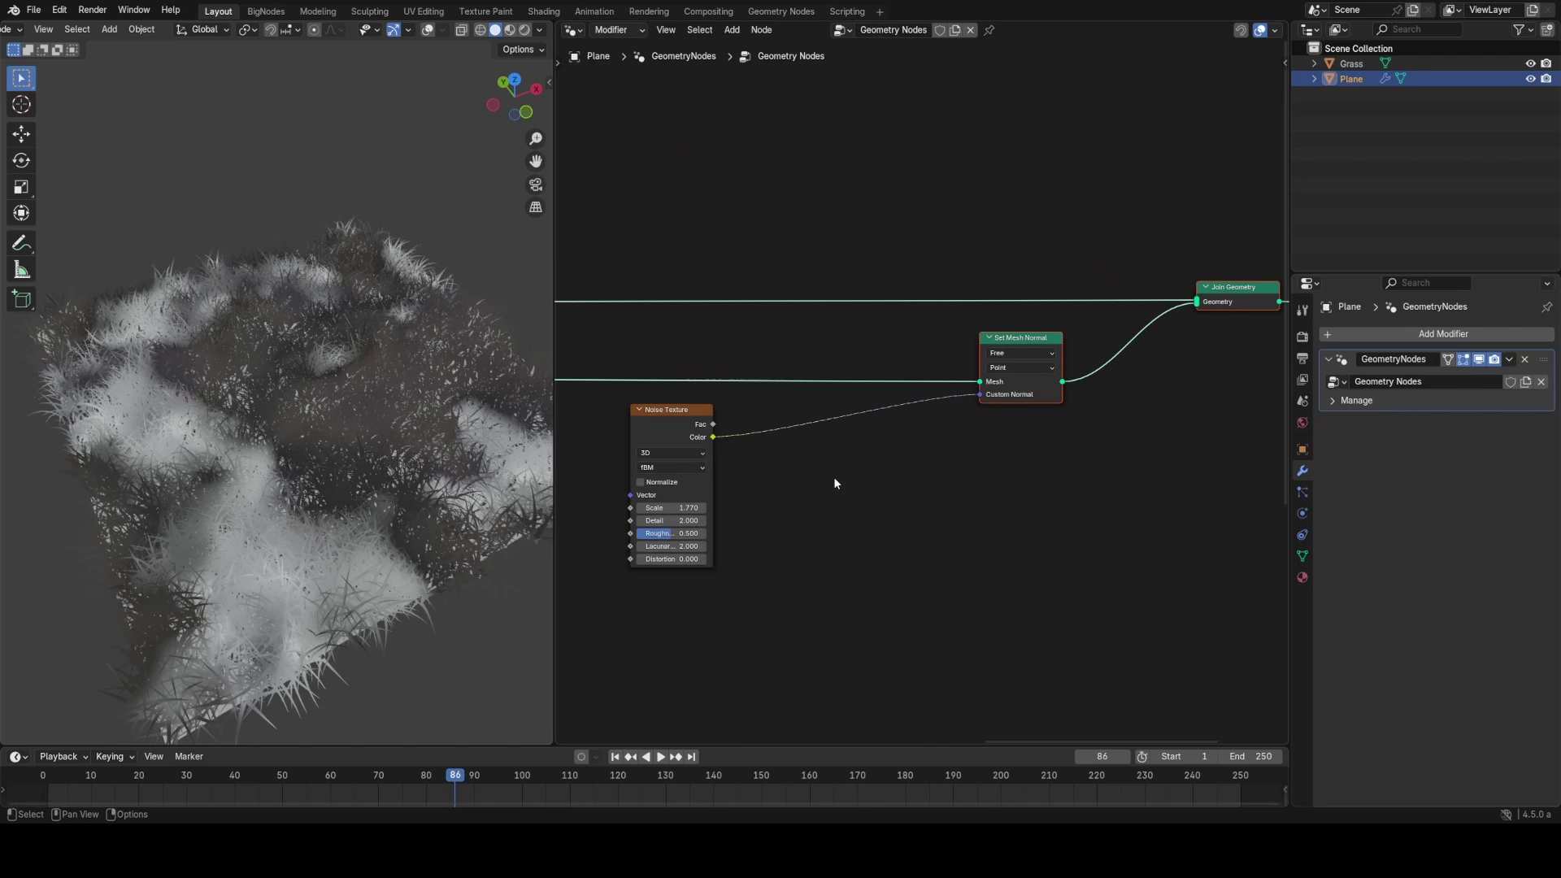
Step: Insert a Vector Math Add node between the Noise Texture and Set Mesh Normal, with its Z value at 0.810
scroll(832, 476, "up", 4)
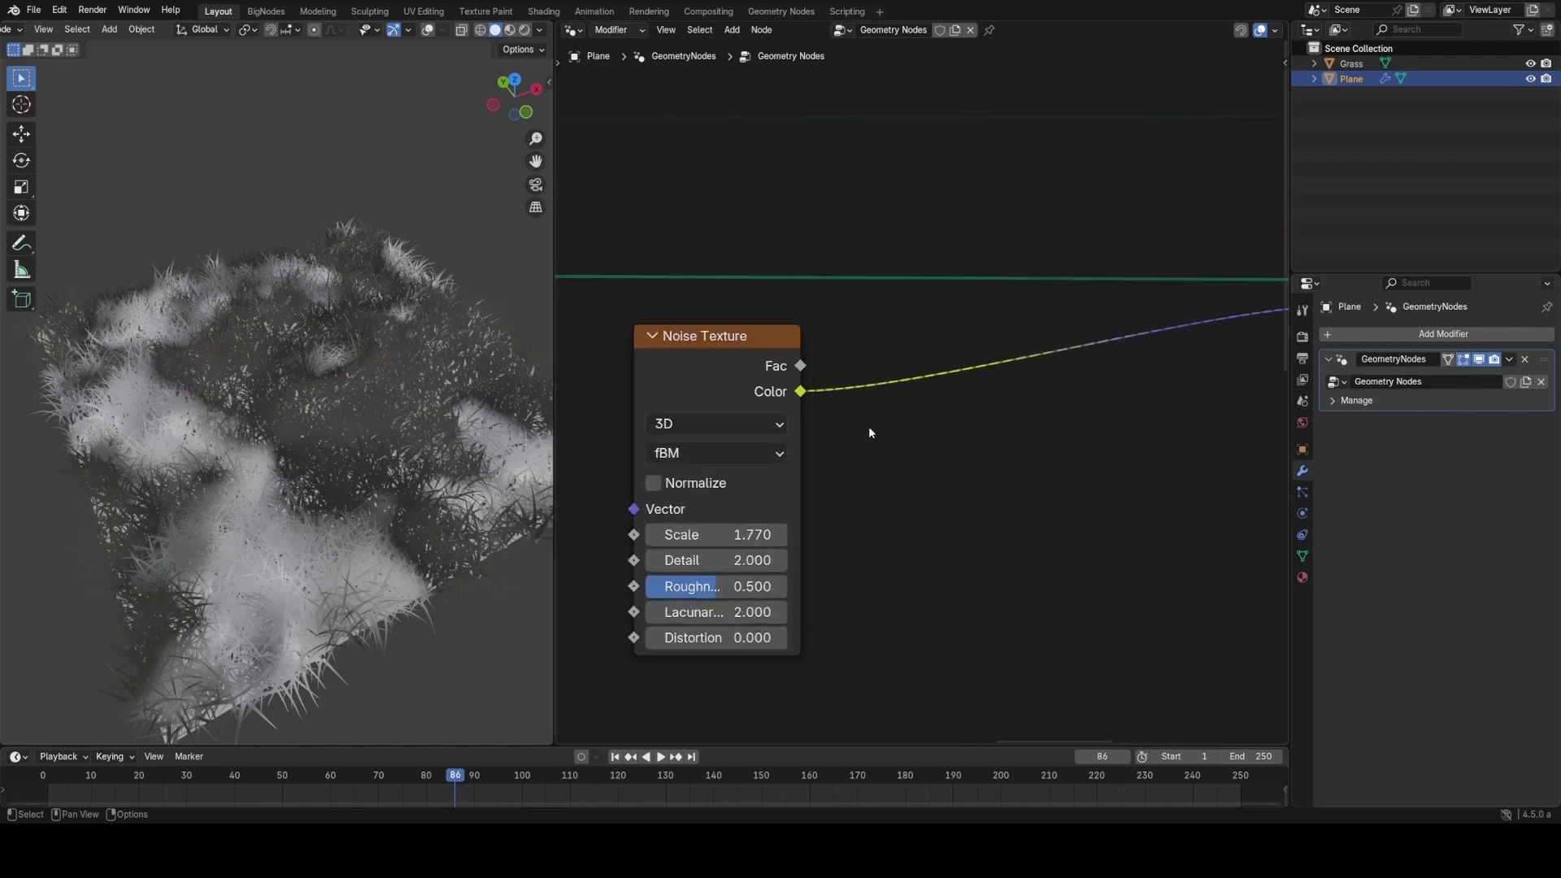
scroll(868, 426, "up", 1)
left_click_drag(742, 372, 865, 361)
type("add")
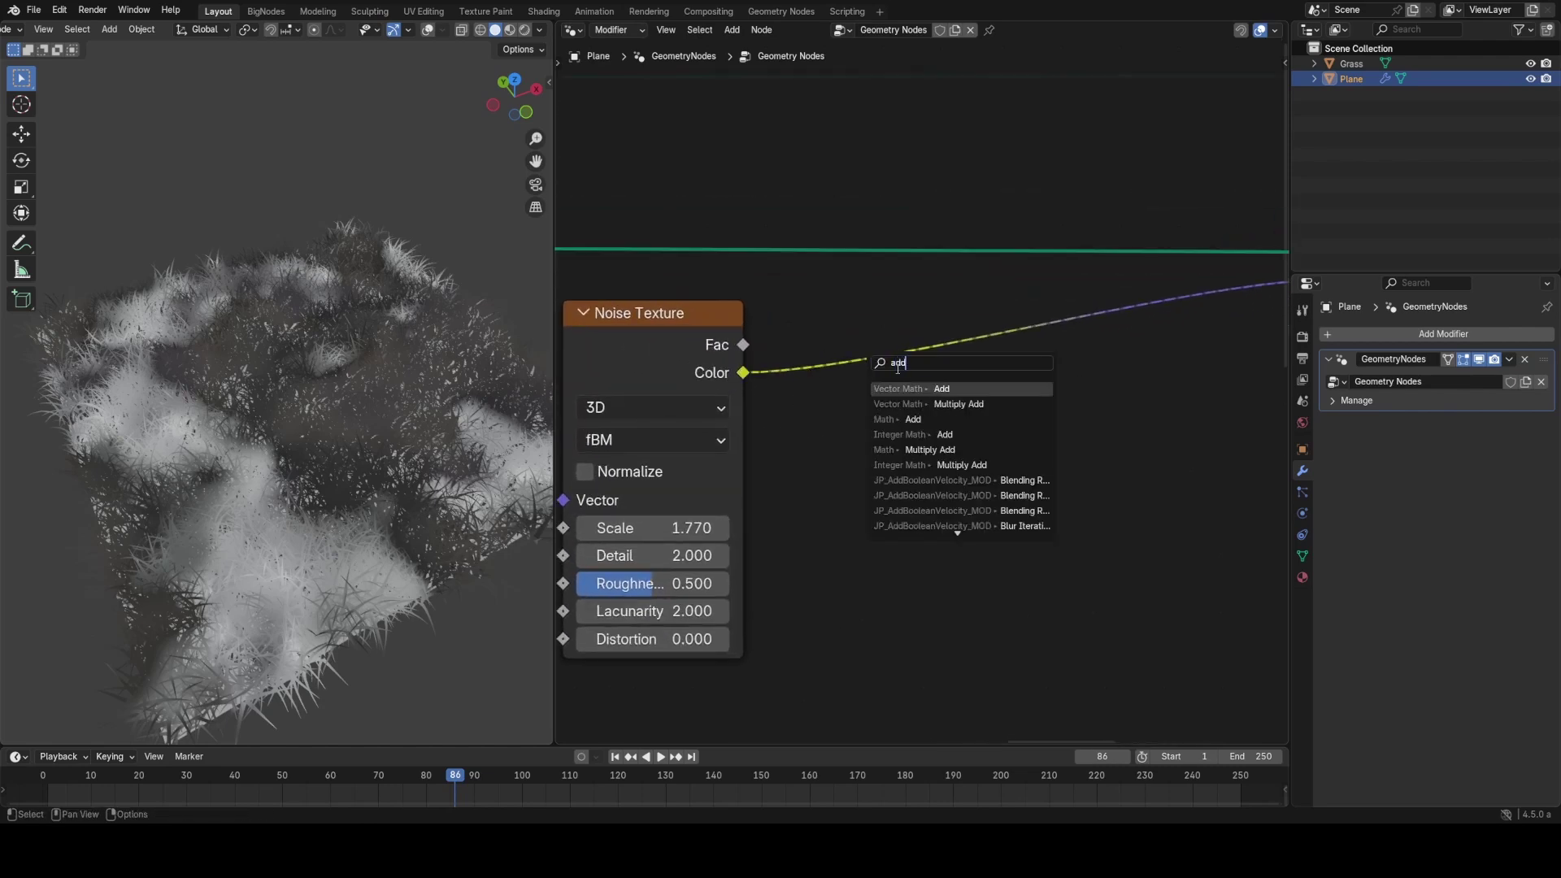
key("Return")
left_click(966, 492)
left_click_drag(966, 518, 1035, 517)
mouse_move(284, 451)
middle_mouse_down()
mouse_move(309, 472)
mouse_move(312, 411)
mouse_move(530, 415)
mouse_move(294, 432)
mouse_move(404, 425)
middle_mouse_up()
Step: Compare the grass shading with the Set Mesh Normal node muted and unmuted
scroll(569, 419, "down", 2)
scroll(456, 425, "down", 4)
middle_click_drag(1076, 350, 811, 411)
left_click(1056, 257)
key("m")
scroll(226, 399, "up", 3)
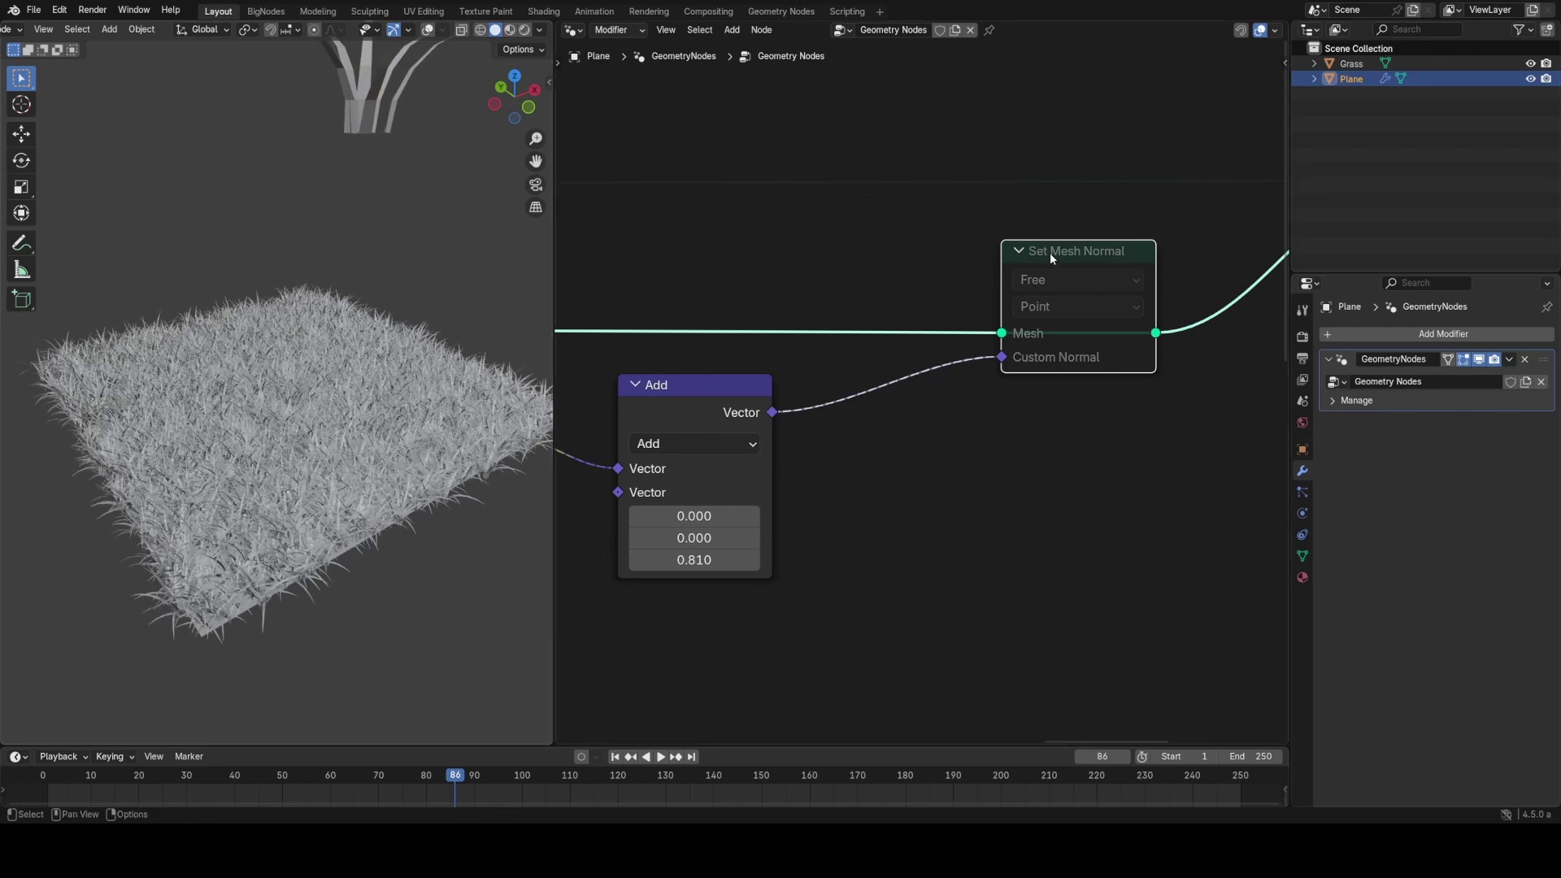
key("m")
middle_click_drag(431, 505, 679, 439)
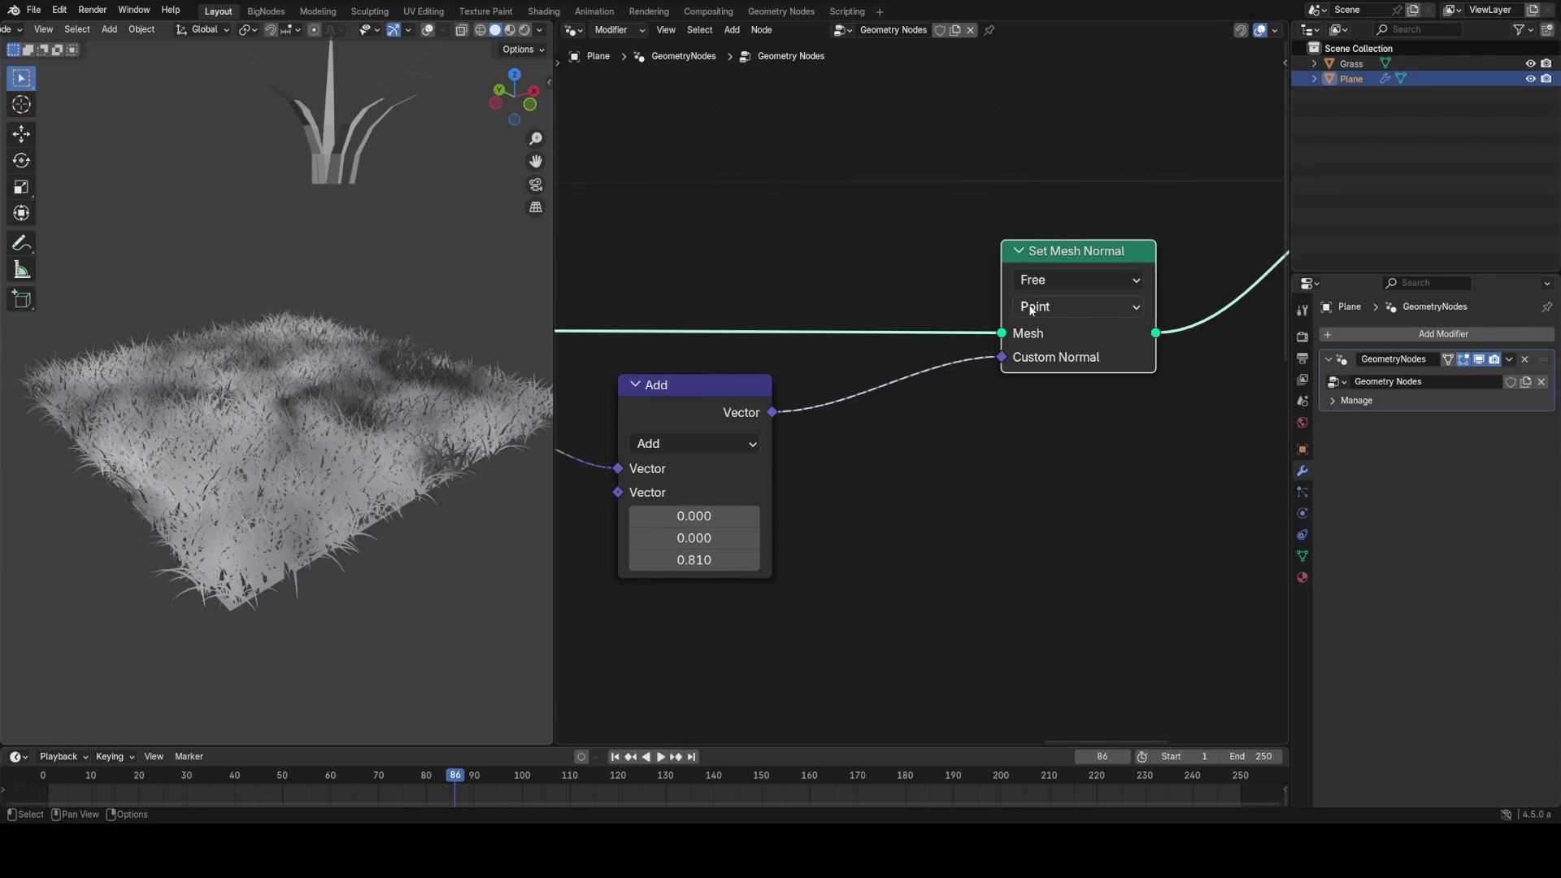
Step: Compare the grass up close with viewport Backface Culling toggled on and off
scroll(378, 371, "up", 5)
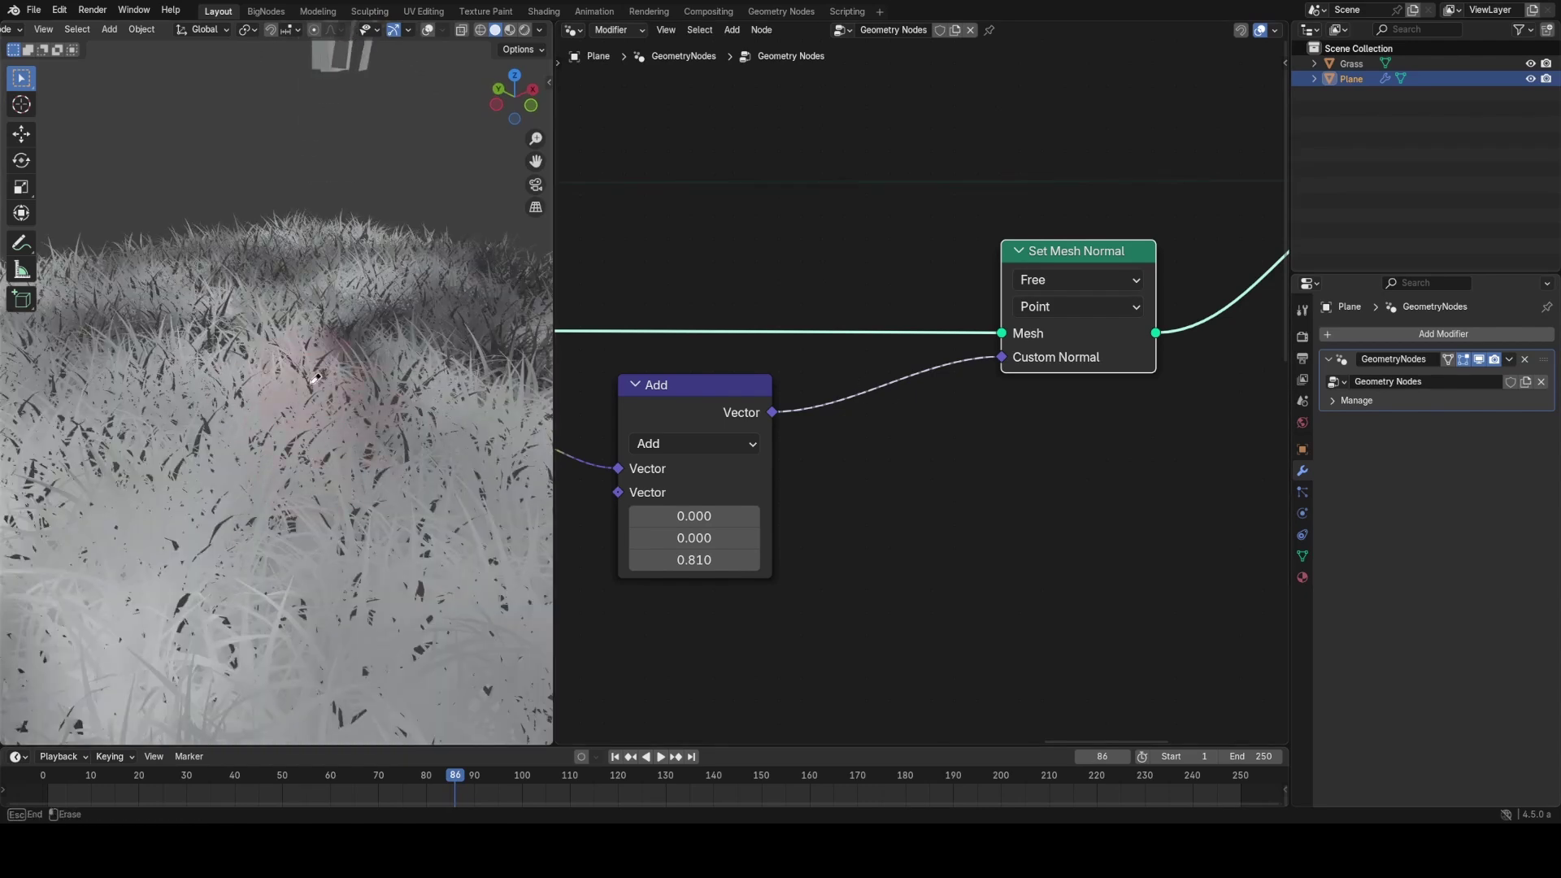
scroll(382, 404, "down", 5)
left_click(540, 30)
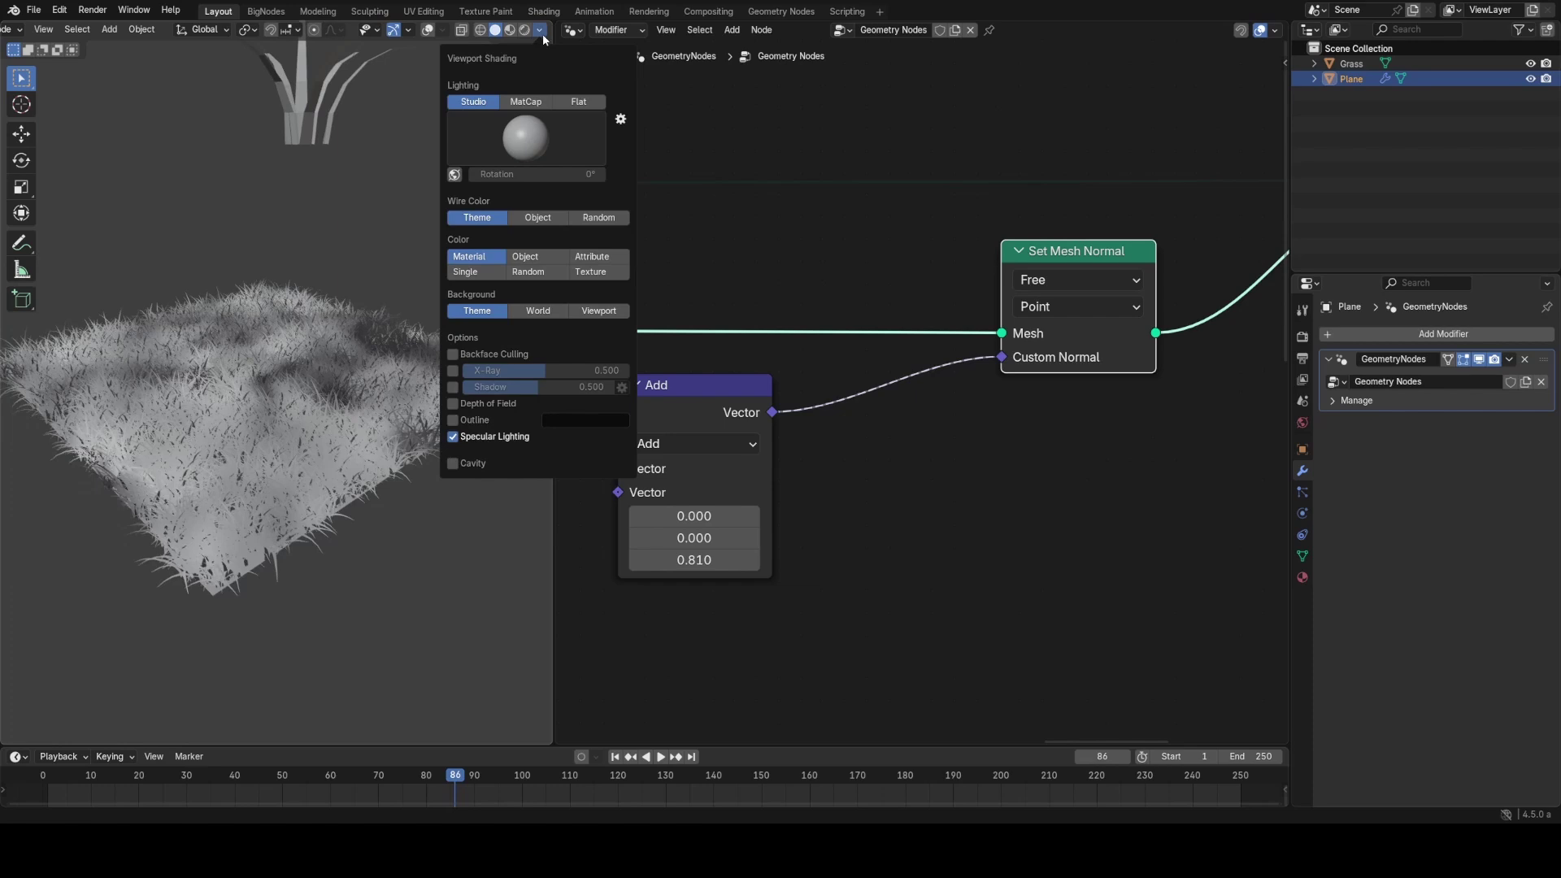
left_click(492, 355)
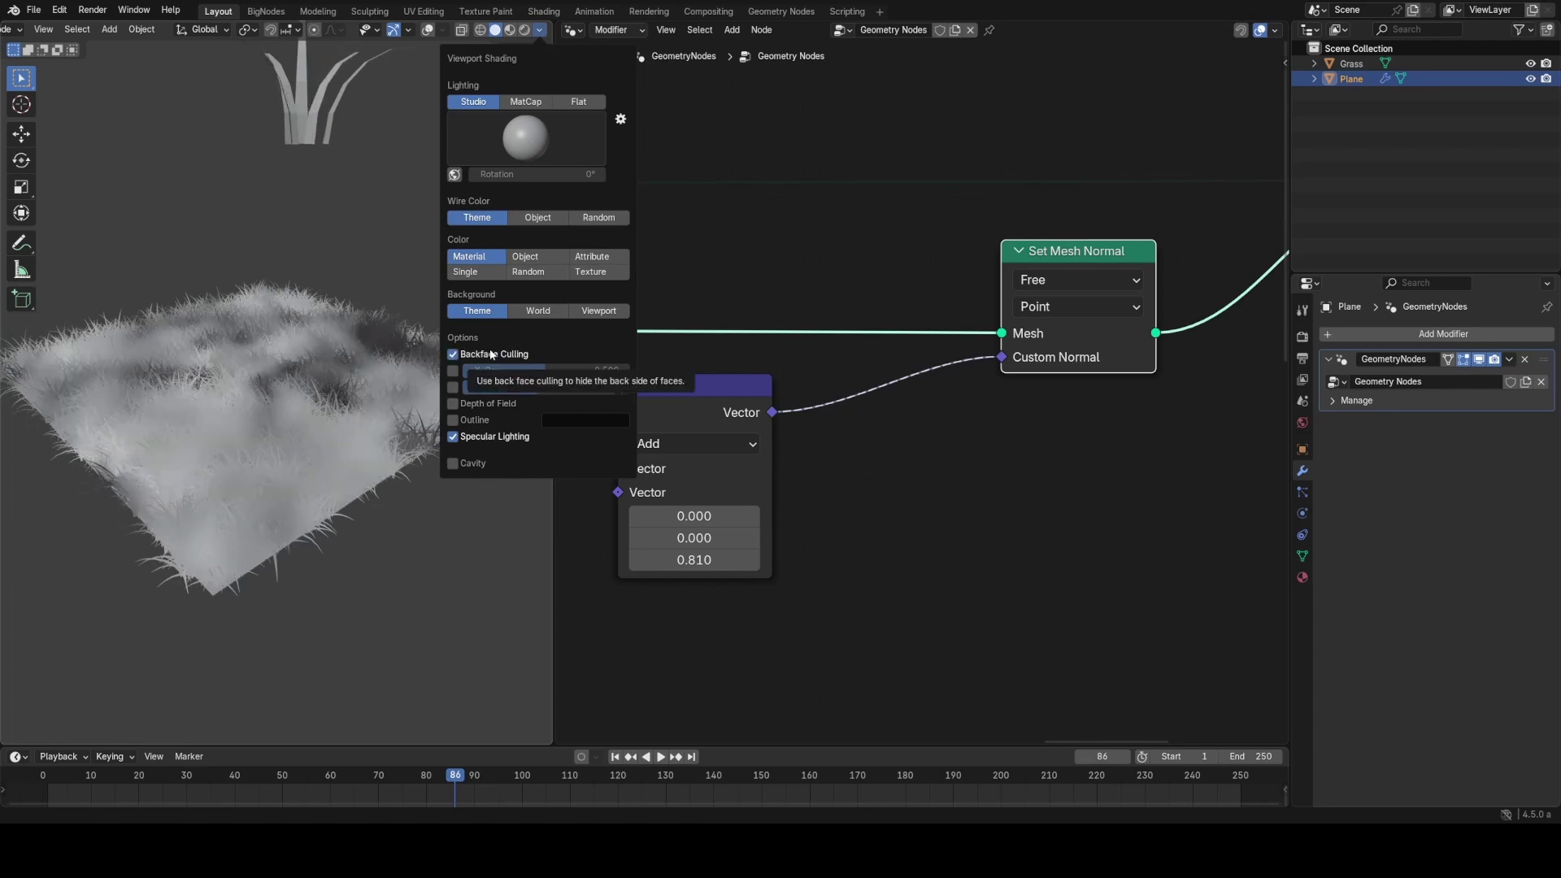
left_click(490, 354)
left_click(490, 354)
left_click(490, 354)
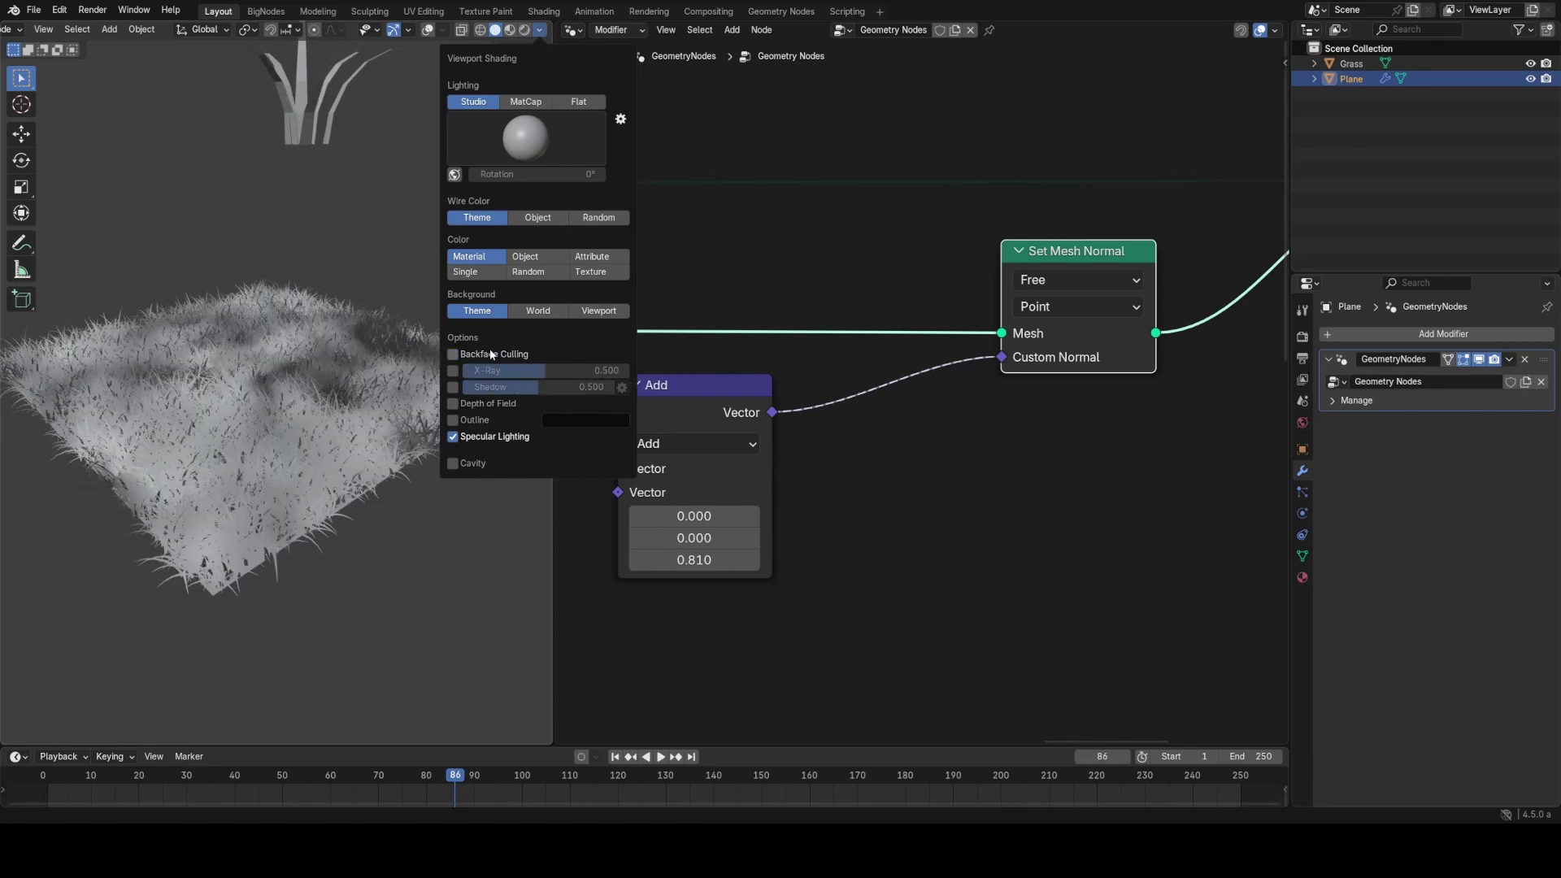
left_click(491, 355)
scroll(323, 451, "up", 5)
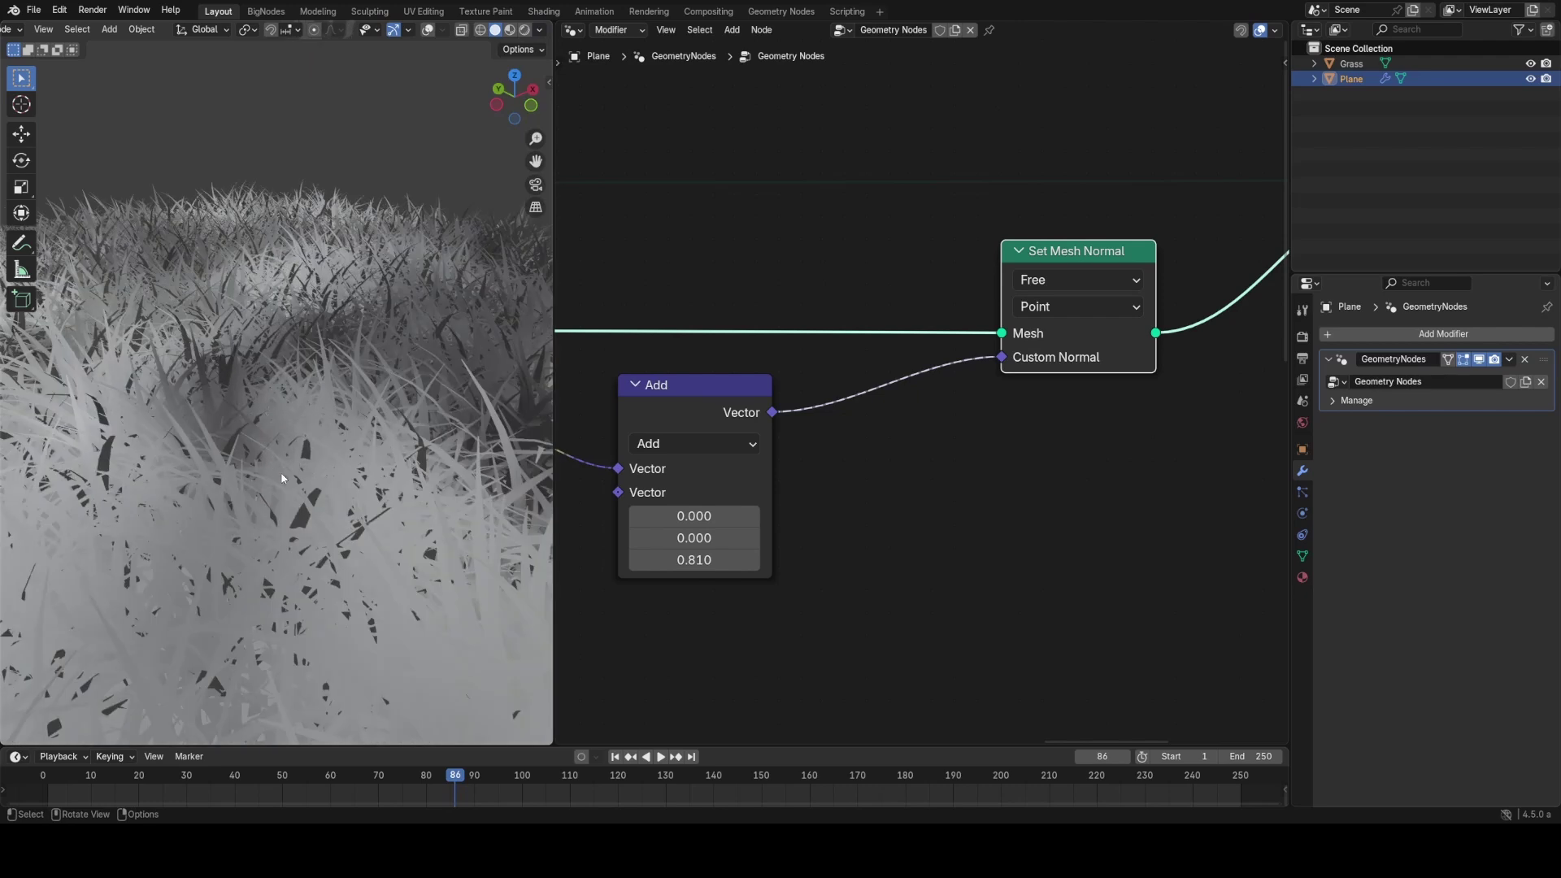
scroll(281, 478, "down", 5)
middle_click_drag(333, 407, 346, 480)
Step: Move the Join Geometry and Group Output nodes farther from Set Mesh Normal to make room for another node
left_click(813, 221)
scroll(926, 309, "down", 4)
middle_click_drag(987, 317, 661, 342)
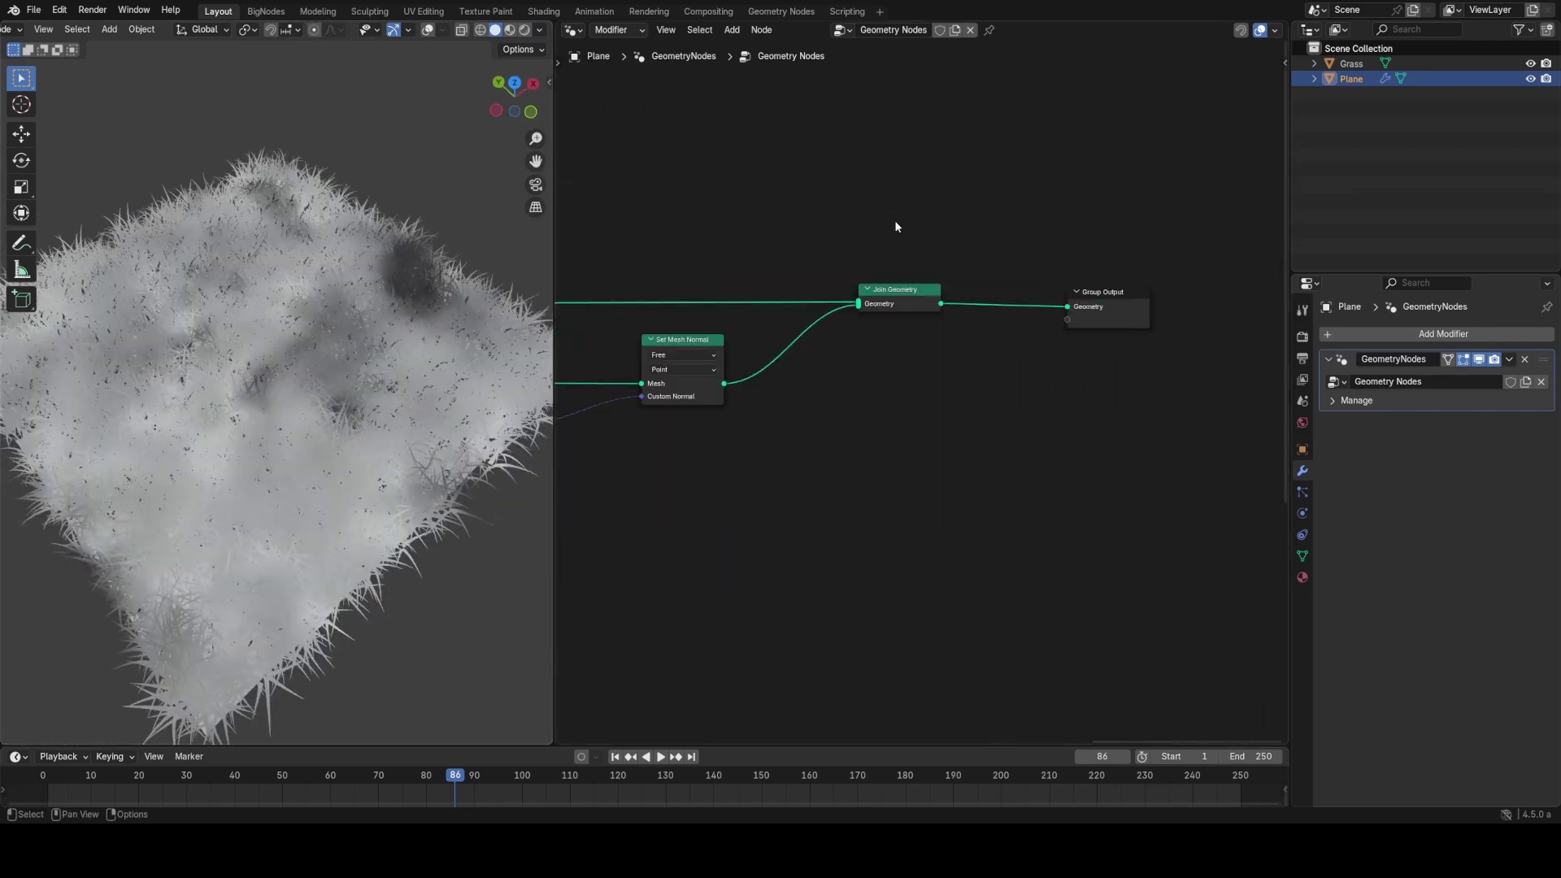
left_click_drag(876, 199, 1162, 404)
key("g")
left_click(1149, 351)
Step: Add a Set Material node between Set Mesh Normal and Join Geometry
key("shift+a")
type("set")
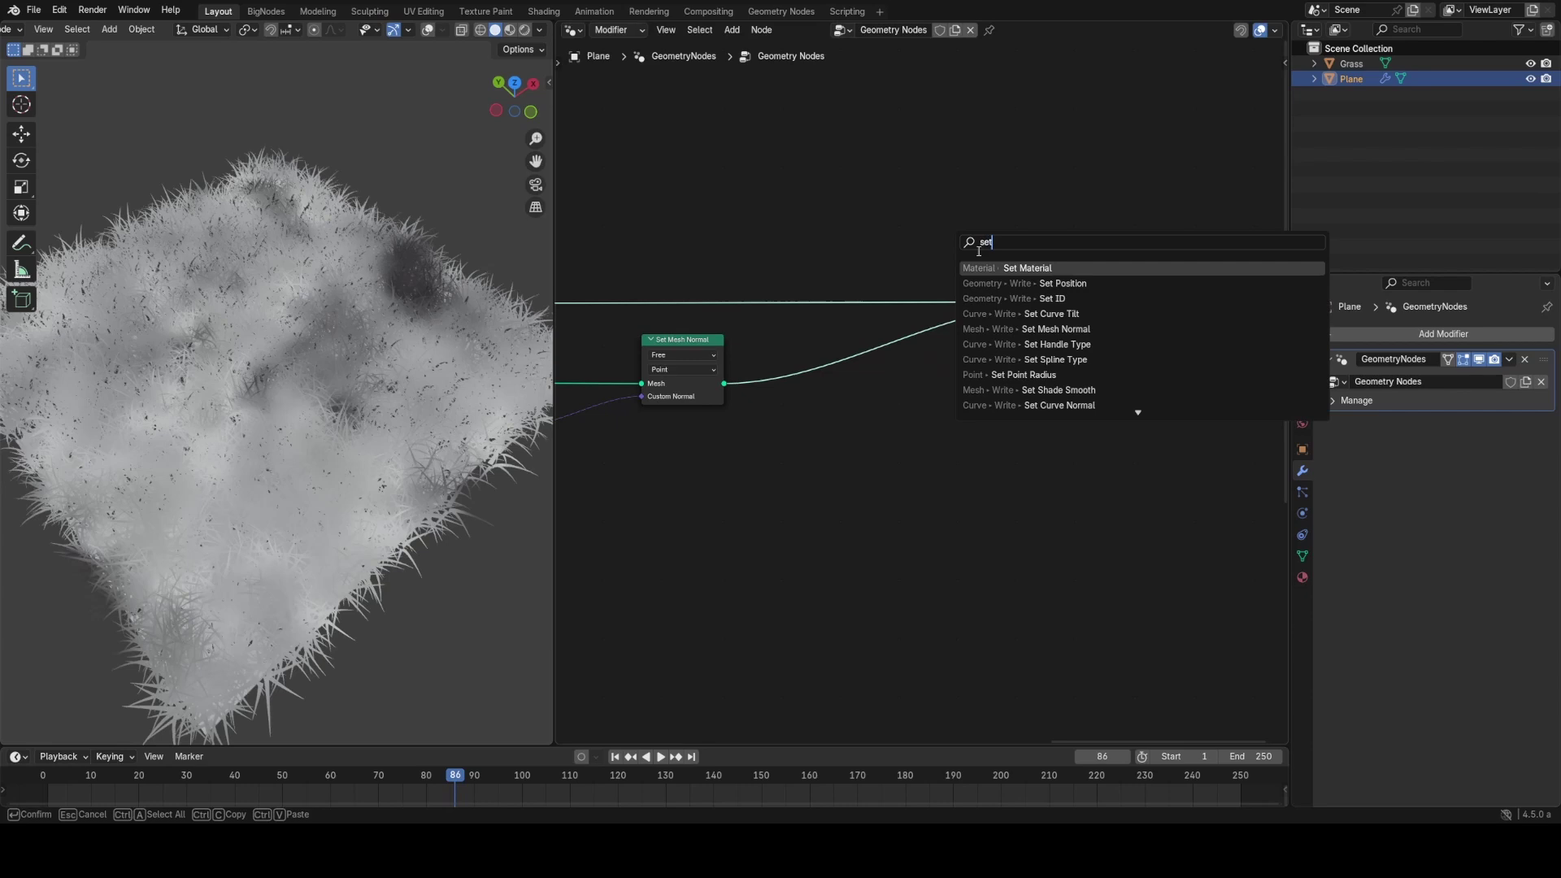
key("Return")
left_click(837, 346)
scroll(736, 415, "up", 2)
Step: Create a new material on the plane and assign it in the Set Material node
left_click(1302, 576)
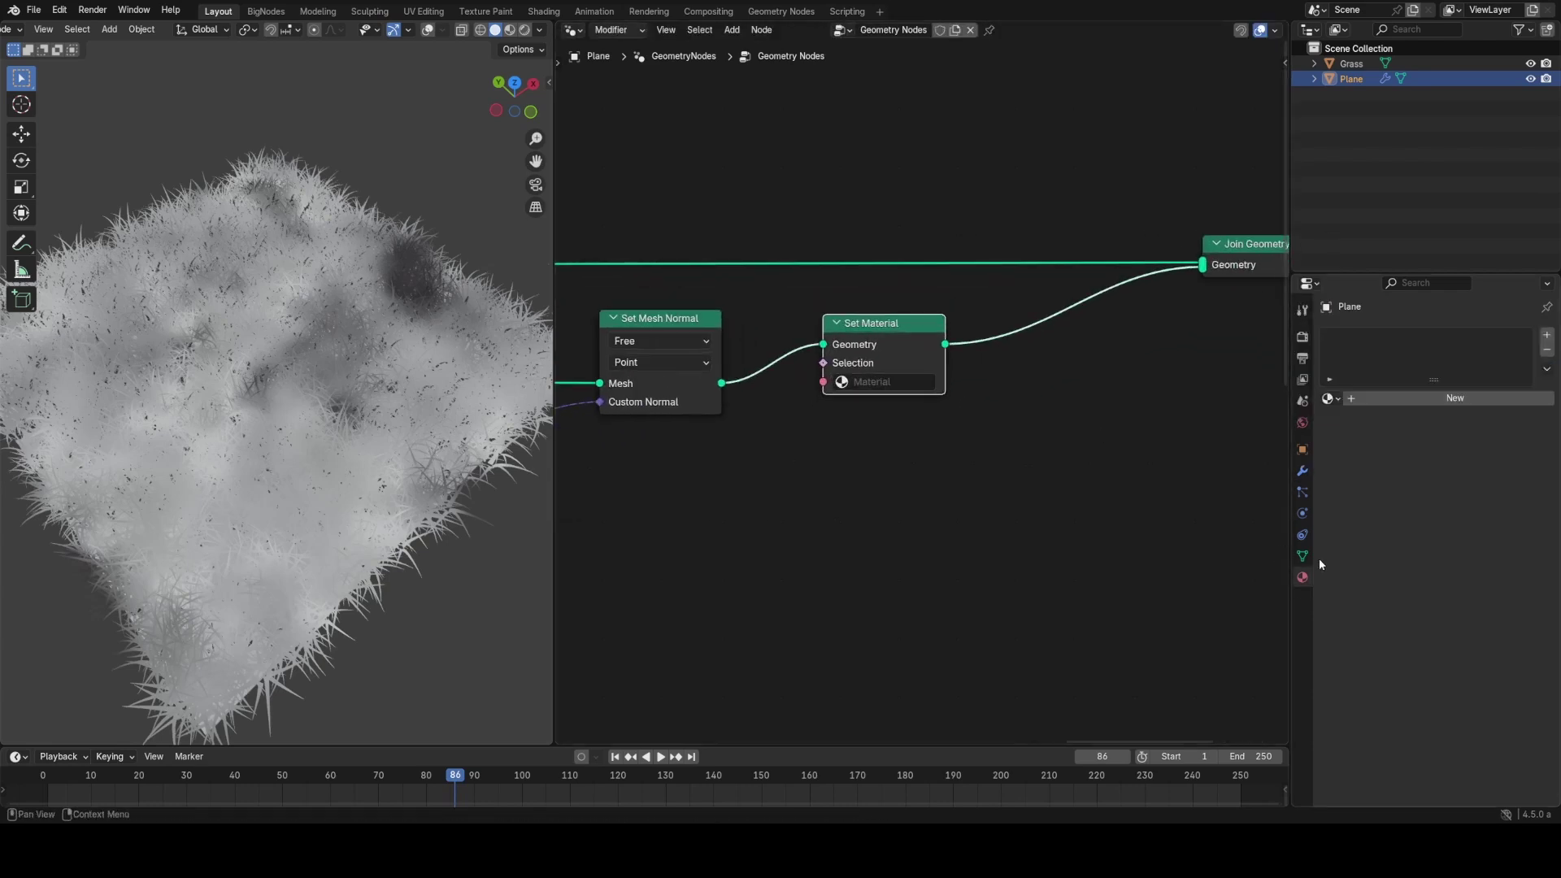
left_click(1393, 398)
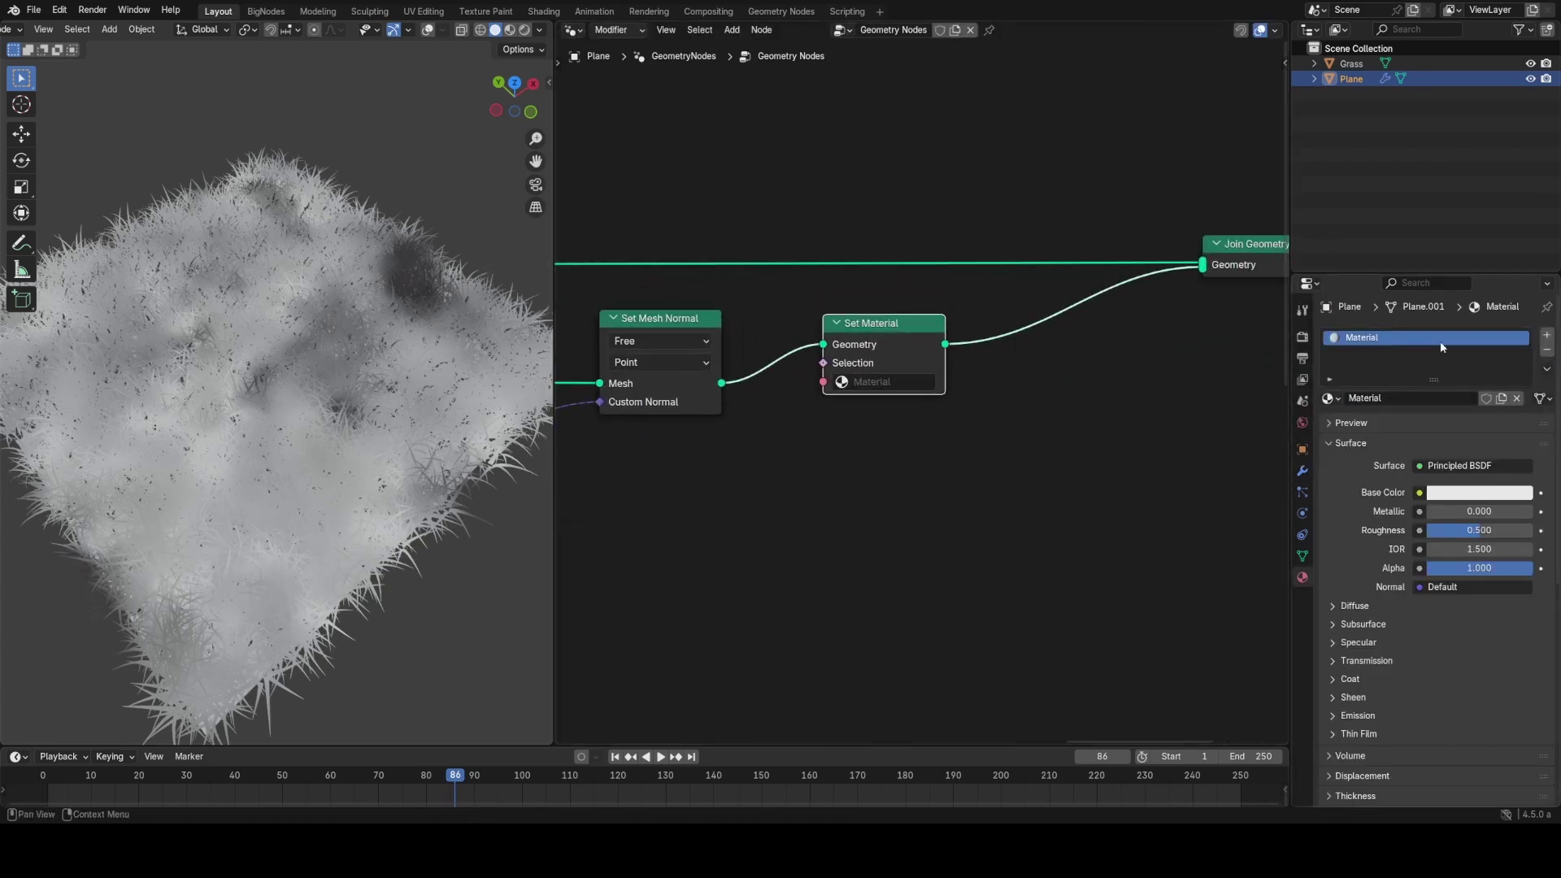
left_click(876, 380)
left_click(873, 401)
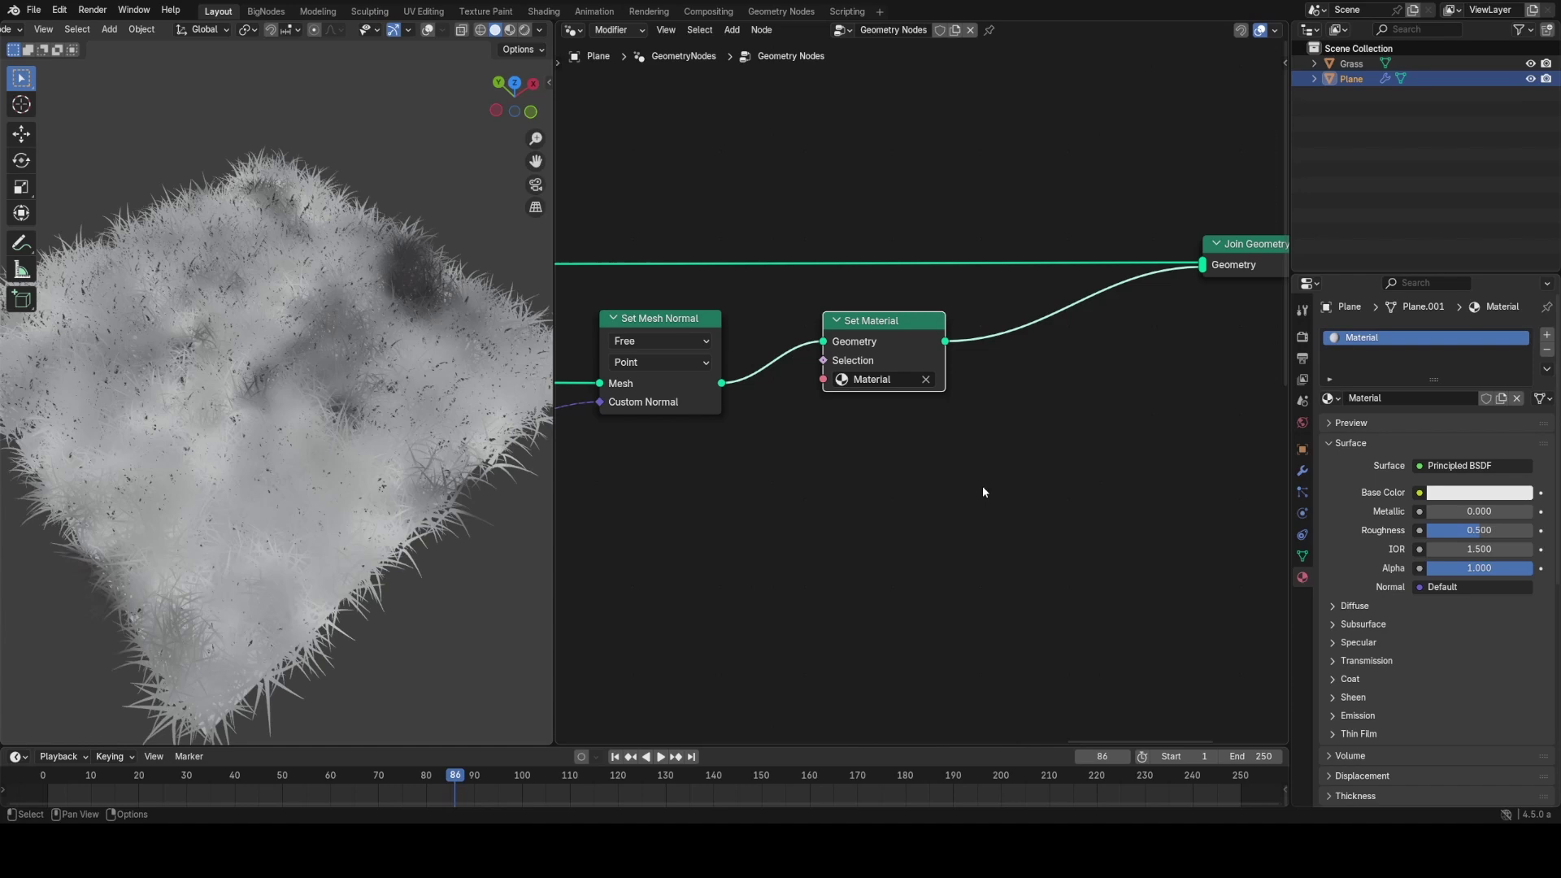
Step: Examine the render settings, the plane's Ray Visibility options and the material's surface settings for shadows and backface culling
middle_click_drag(1216, 364, 1268, 338)
left_click(1302, 339)
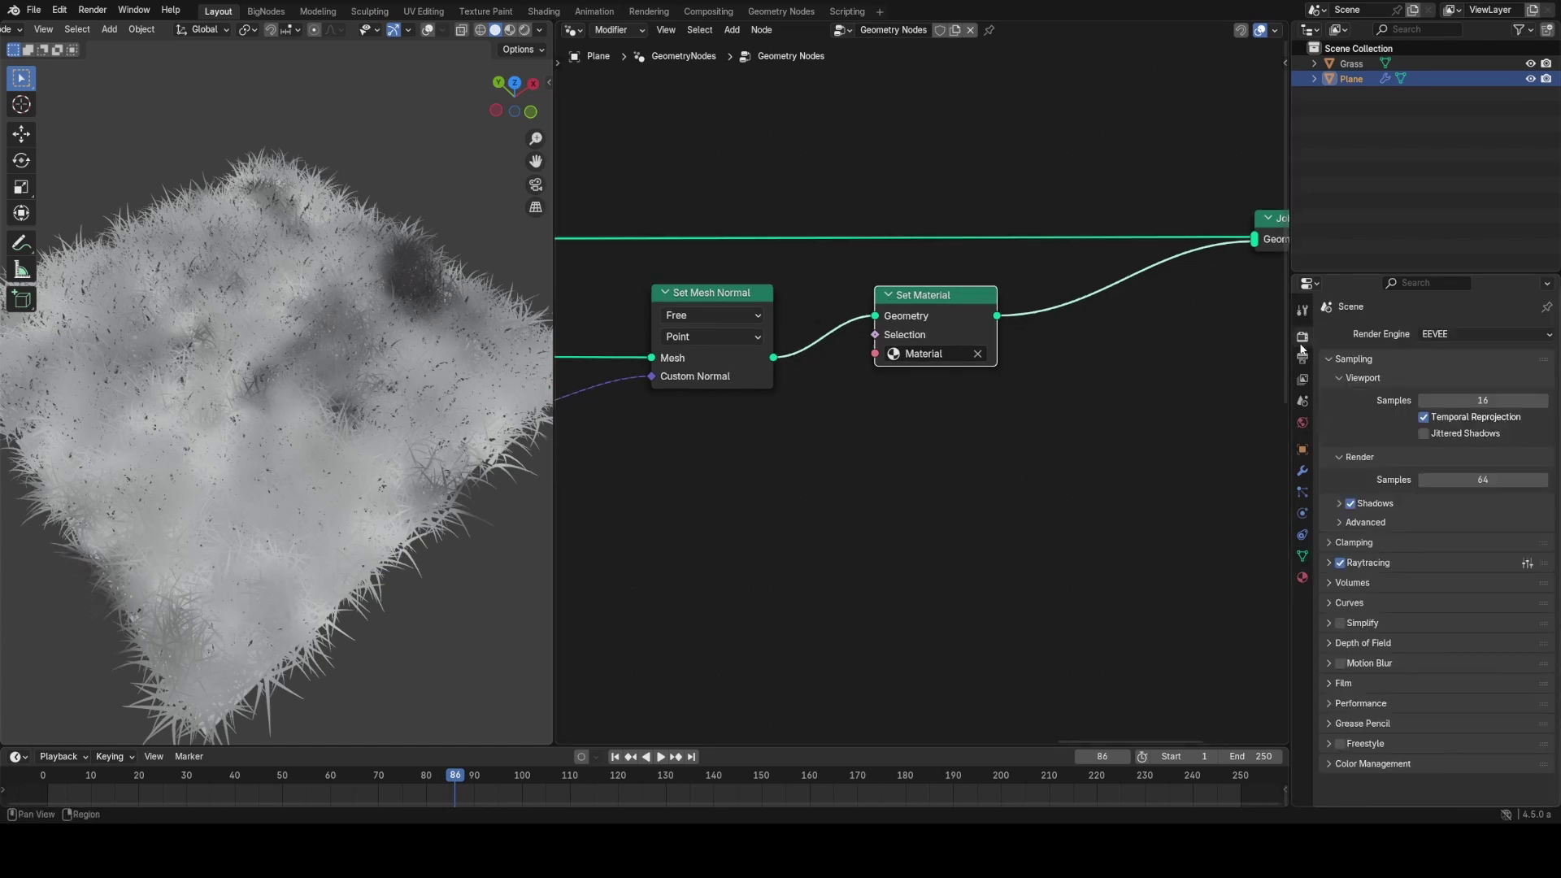
left_click(1302, 449)
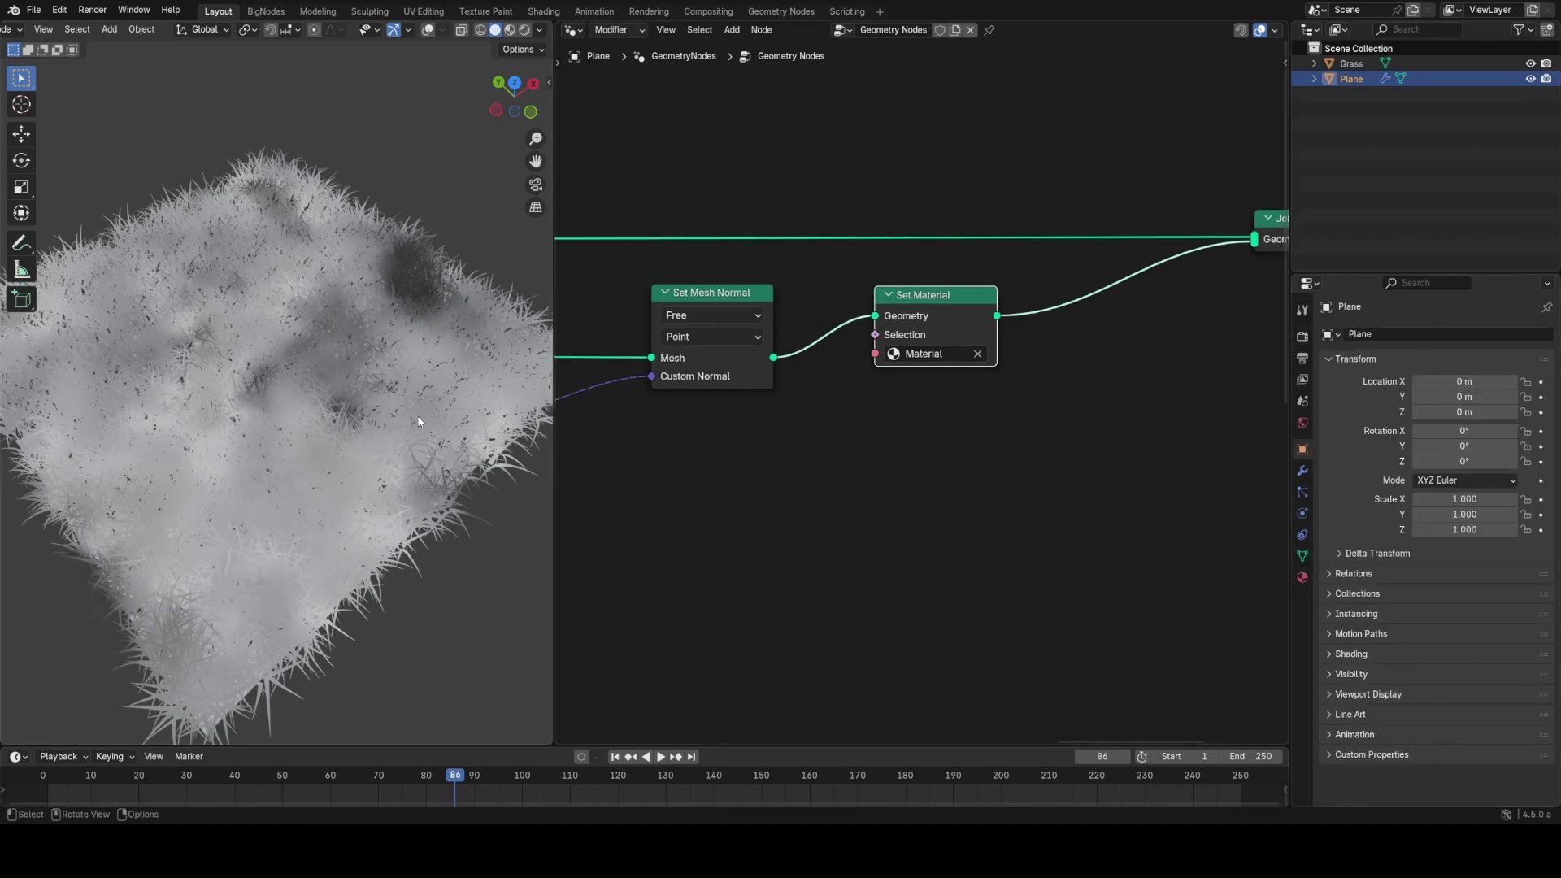
left_click(1351, 674)
scroll(1396, 628, "down", 4)
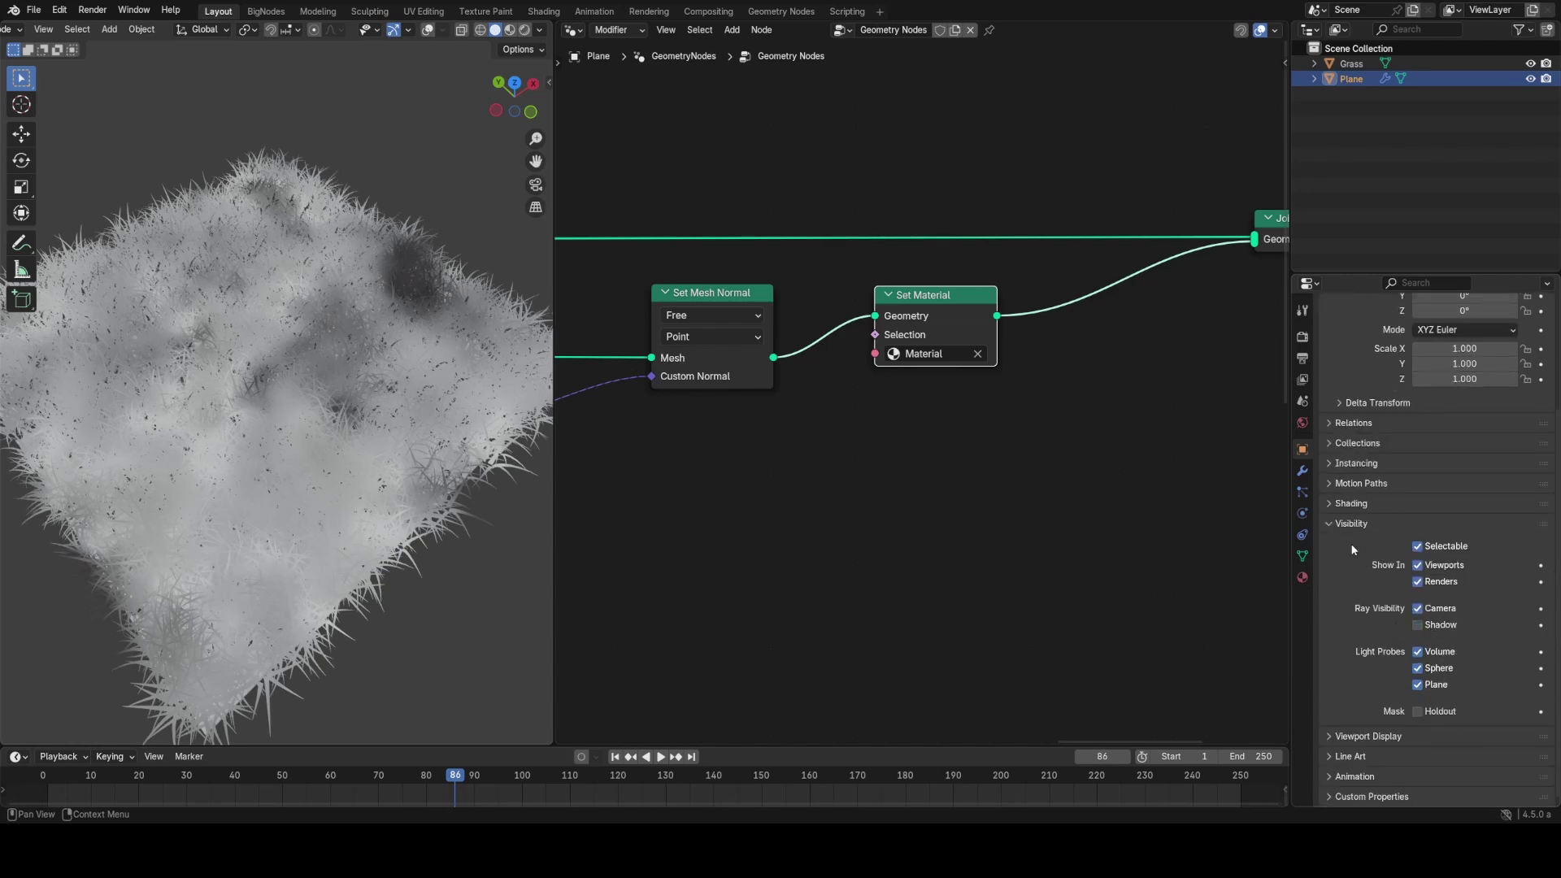
scroll(1343, 510, "up", 4)
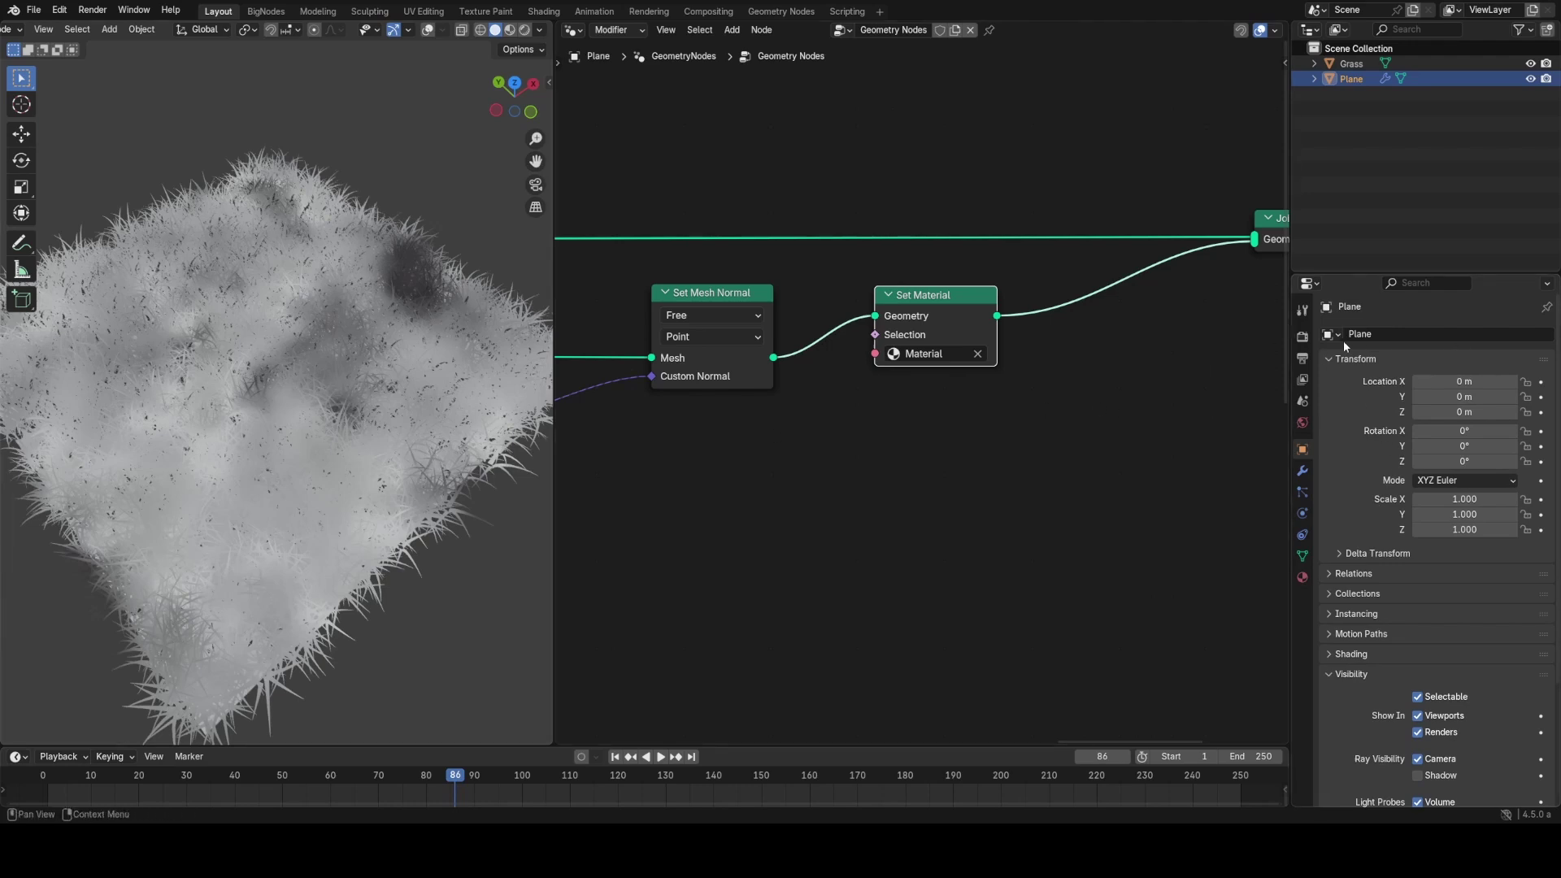
left_click(1302, 338)
left_click(1302, 577)
scroll(1432, 571, "down", 12)
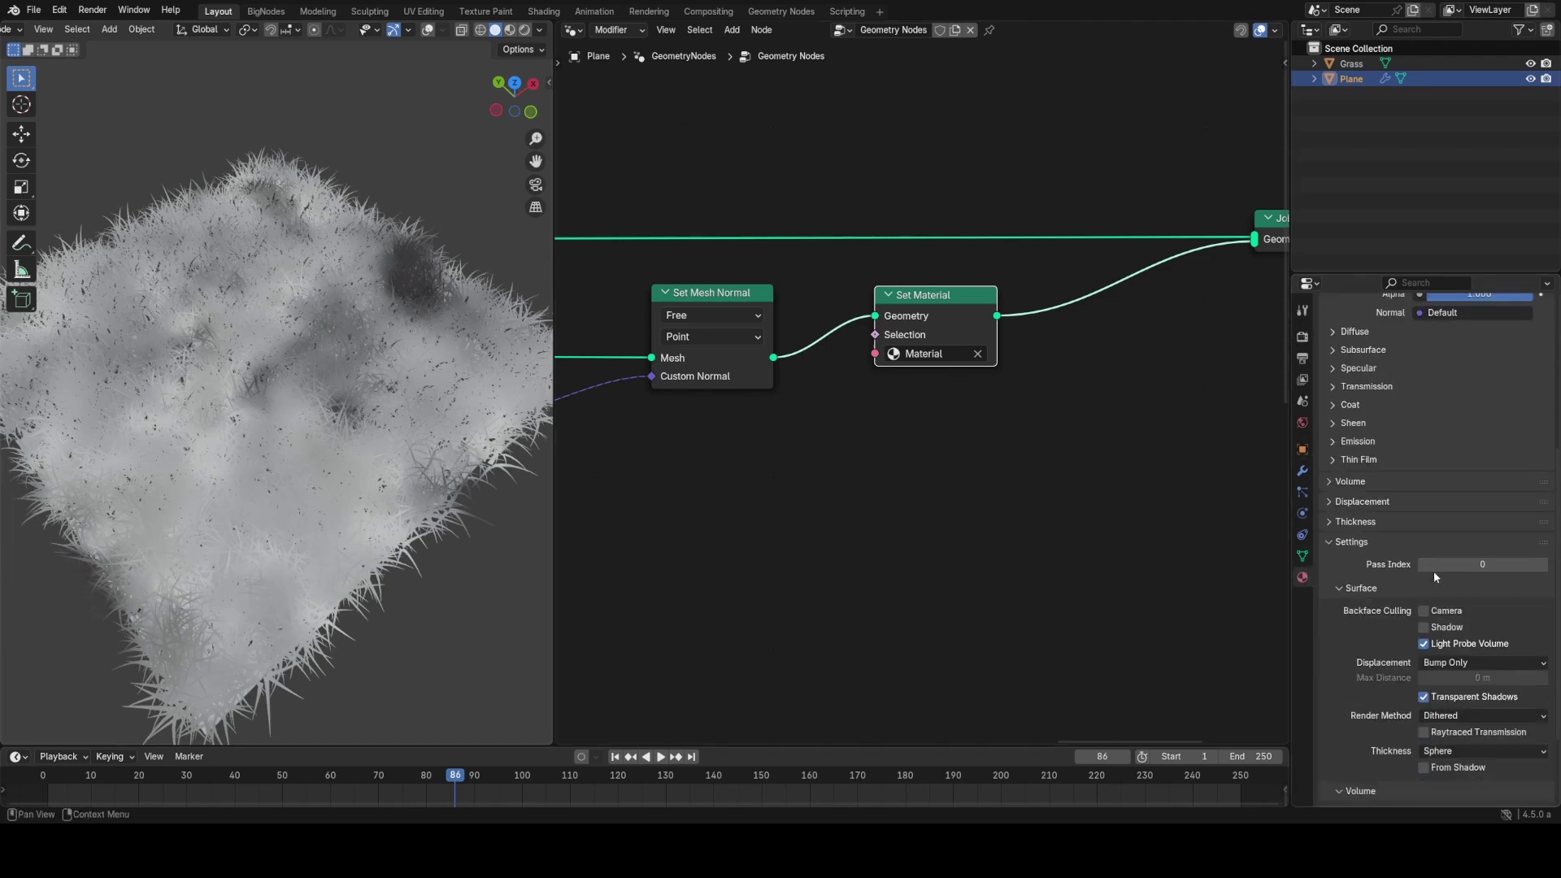
Step: Deselect the plane and show the viewport in Material Preview shading
left_click(352, 174)
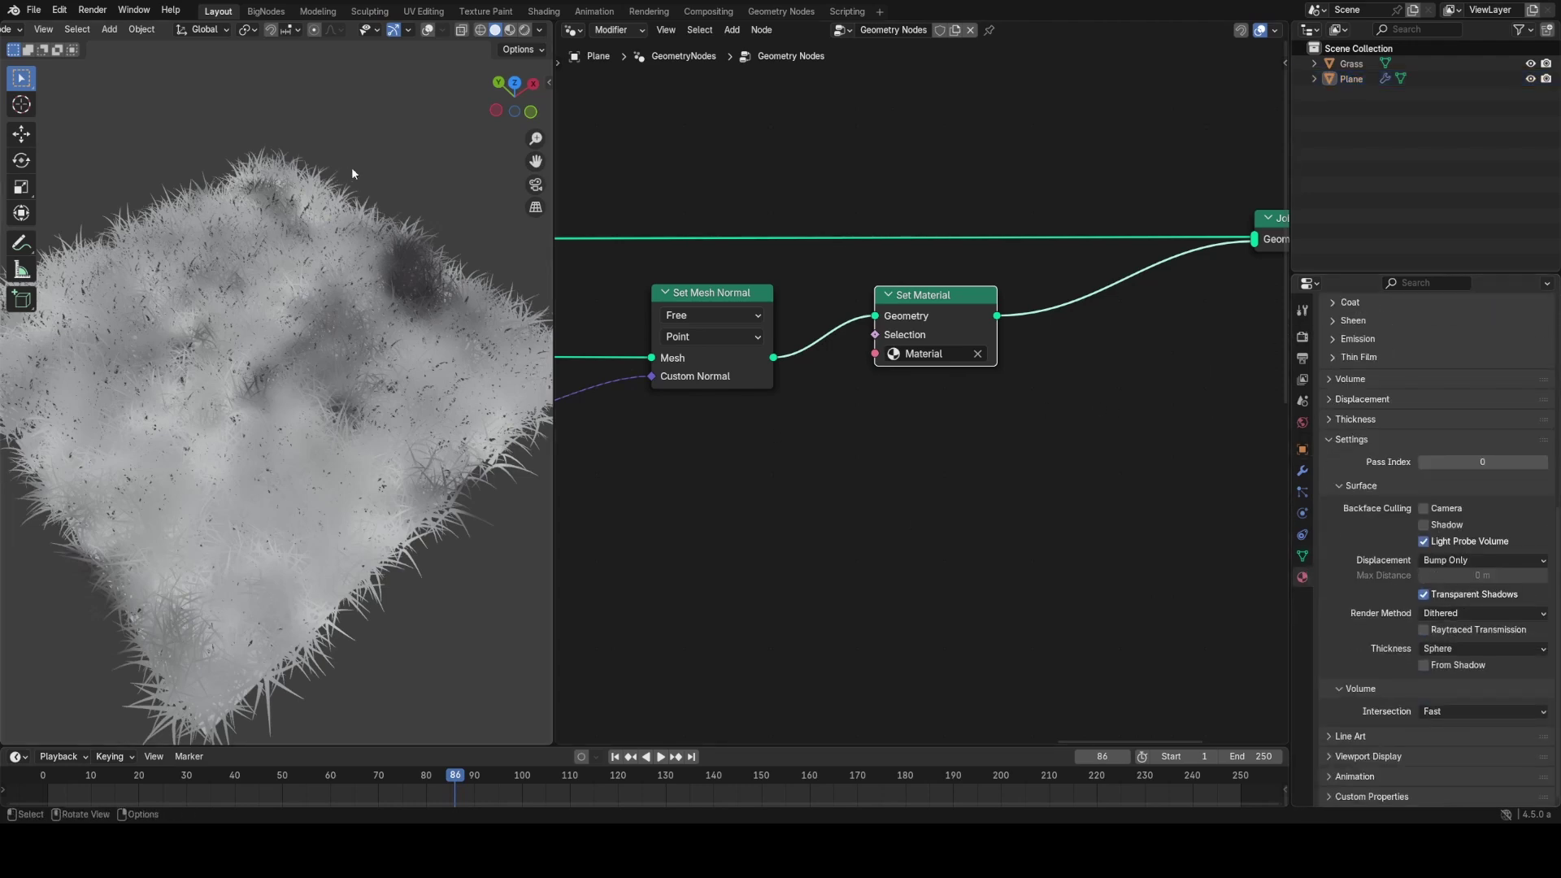
left_click(517, 32)
middle_click_drag(366, 379, 364, 380)
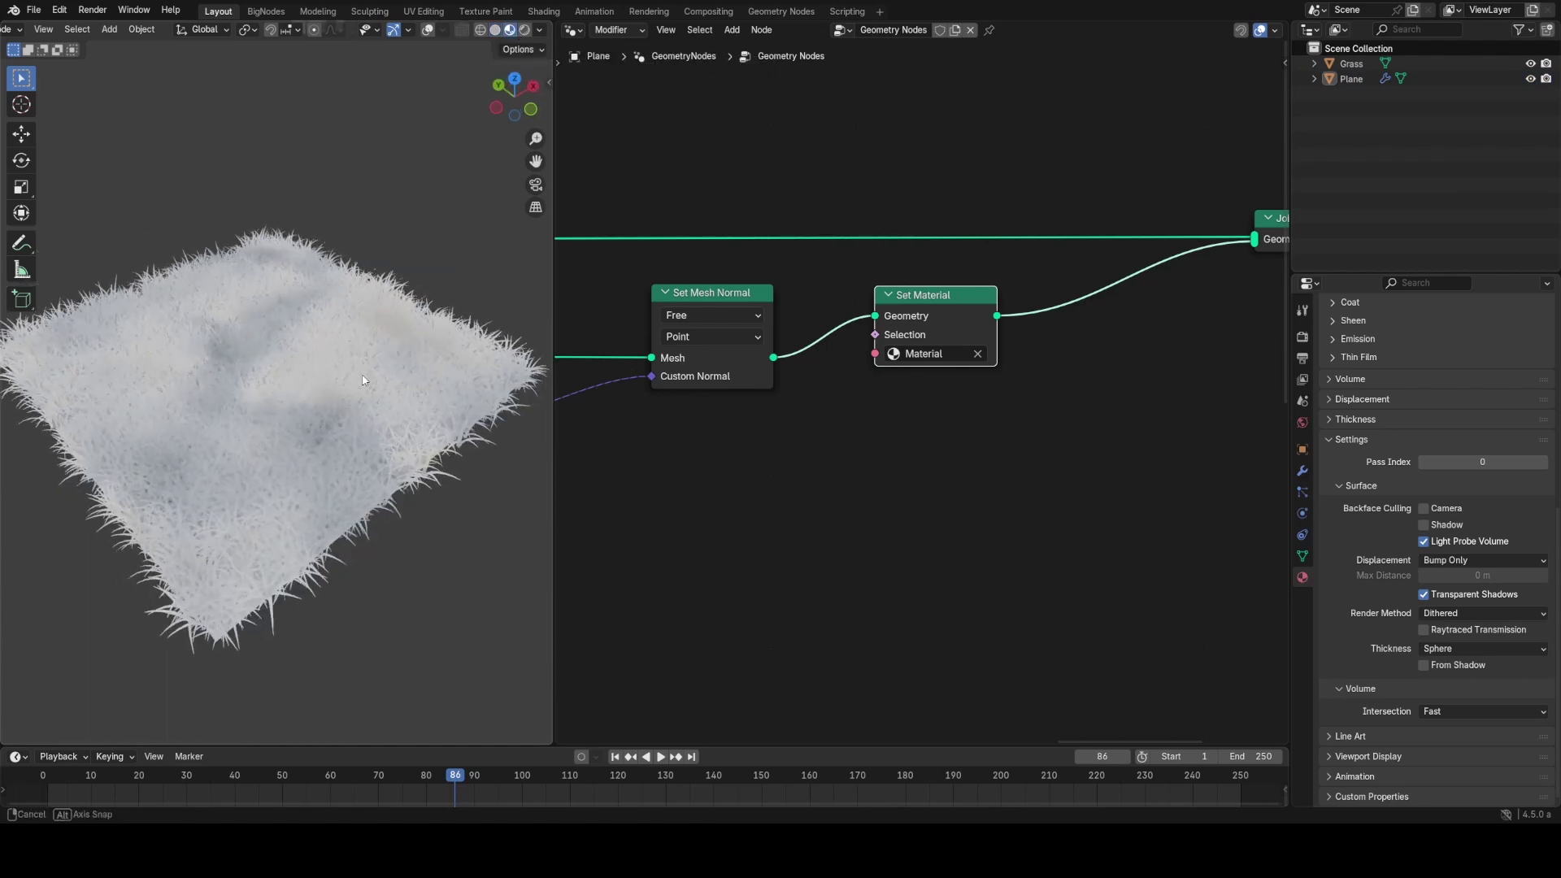
Step: Enable camera and shadow backface culling on the material and switch the node area to the Shader Editor
left_click(1423, 509)
middle_click_drag(449, 493, 446, 490)
left_click(574, 31)
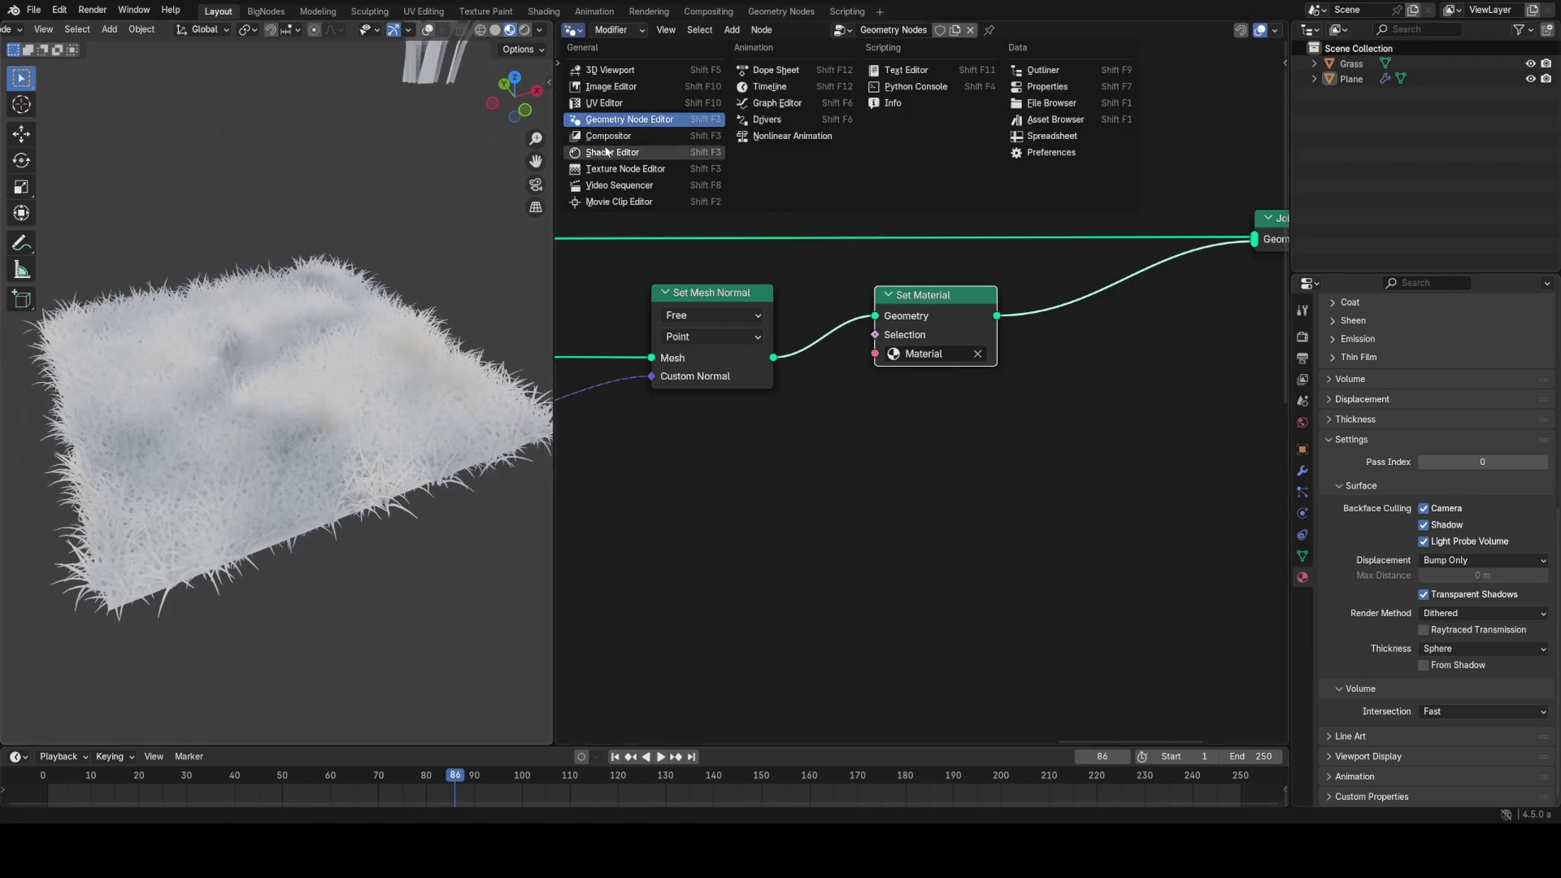
left_click(602, 154)
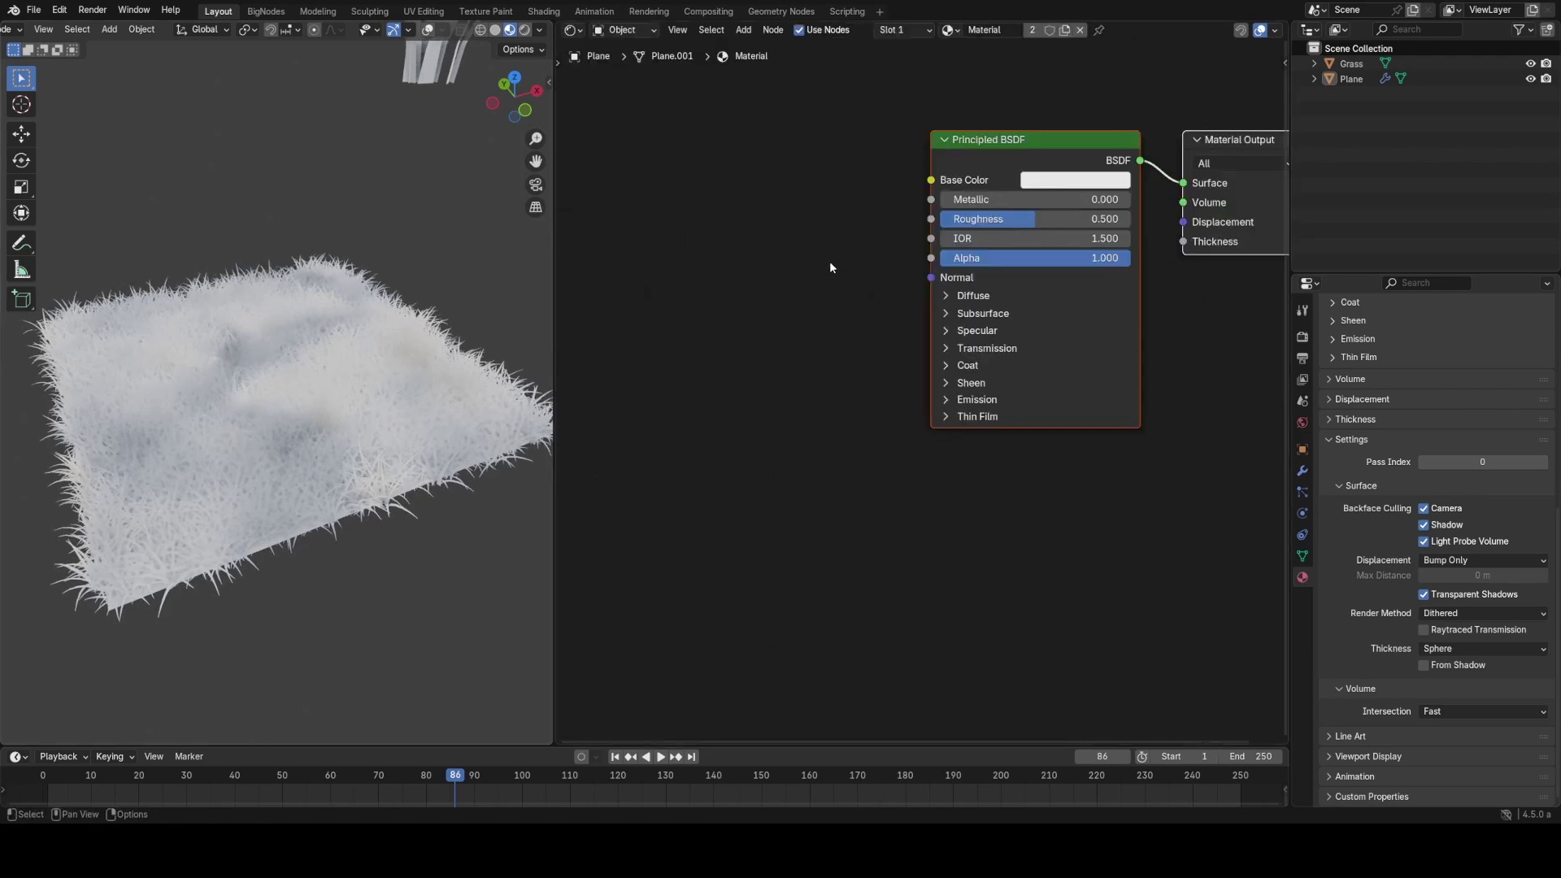
Step: Delete the Principled BSDF node from the grass material
middle_click_drag(836, 246, 928, 295)
left_click(933, 277)
middle_click_drag(958, 174, 878, 248)
left_click_drag(868, 200, 1042, 548)
key("x")
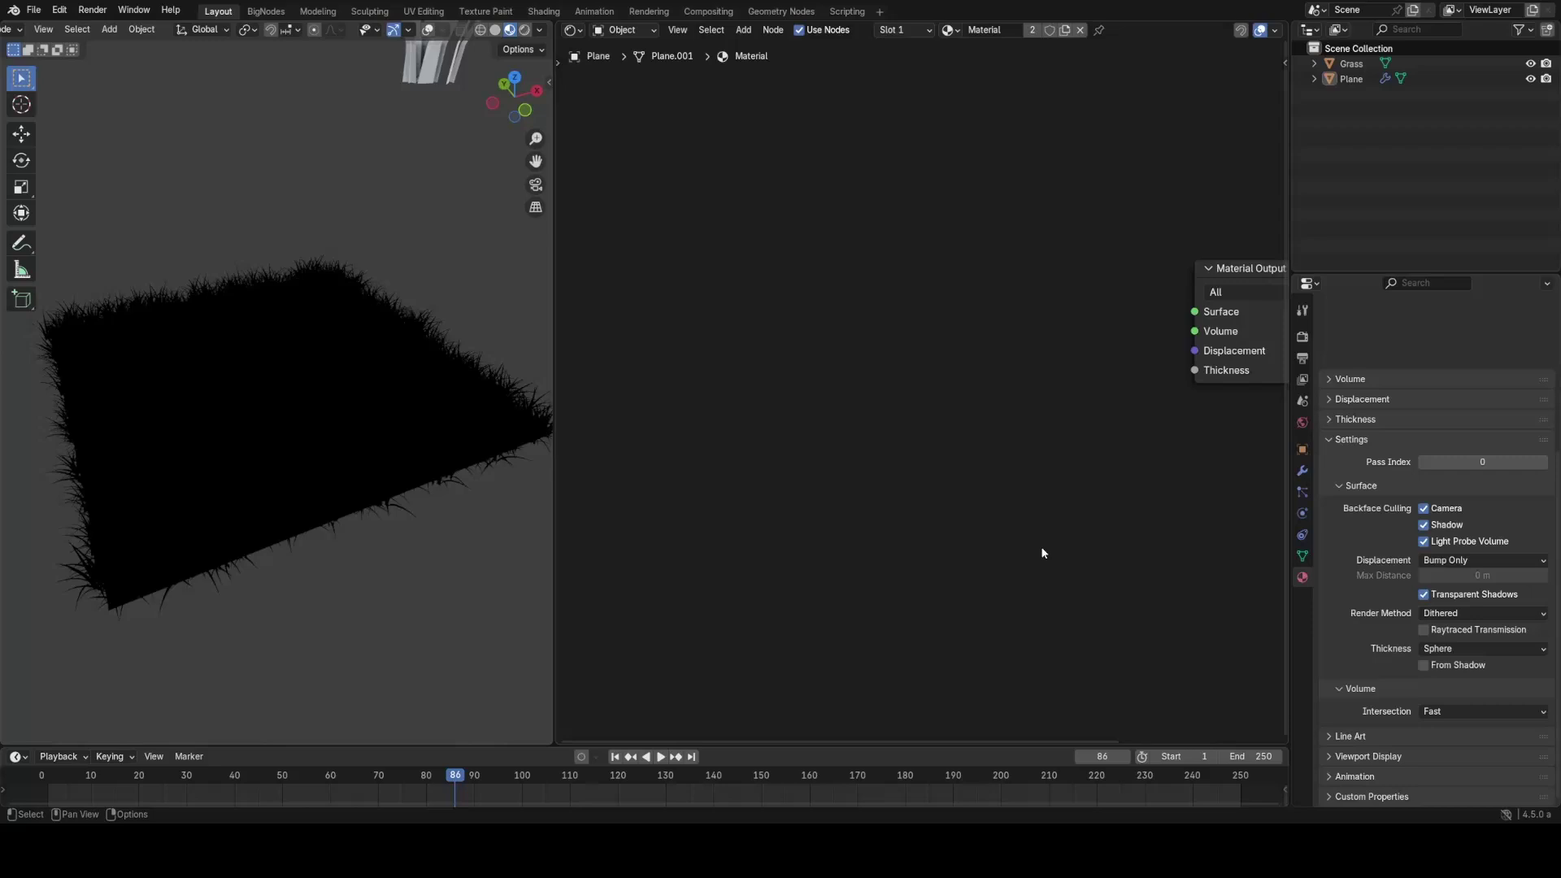
Step: Add a Diffuse BSDF node to the left of the Material Output
key("shift+a")
type("di")
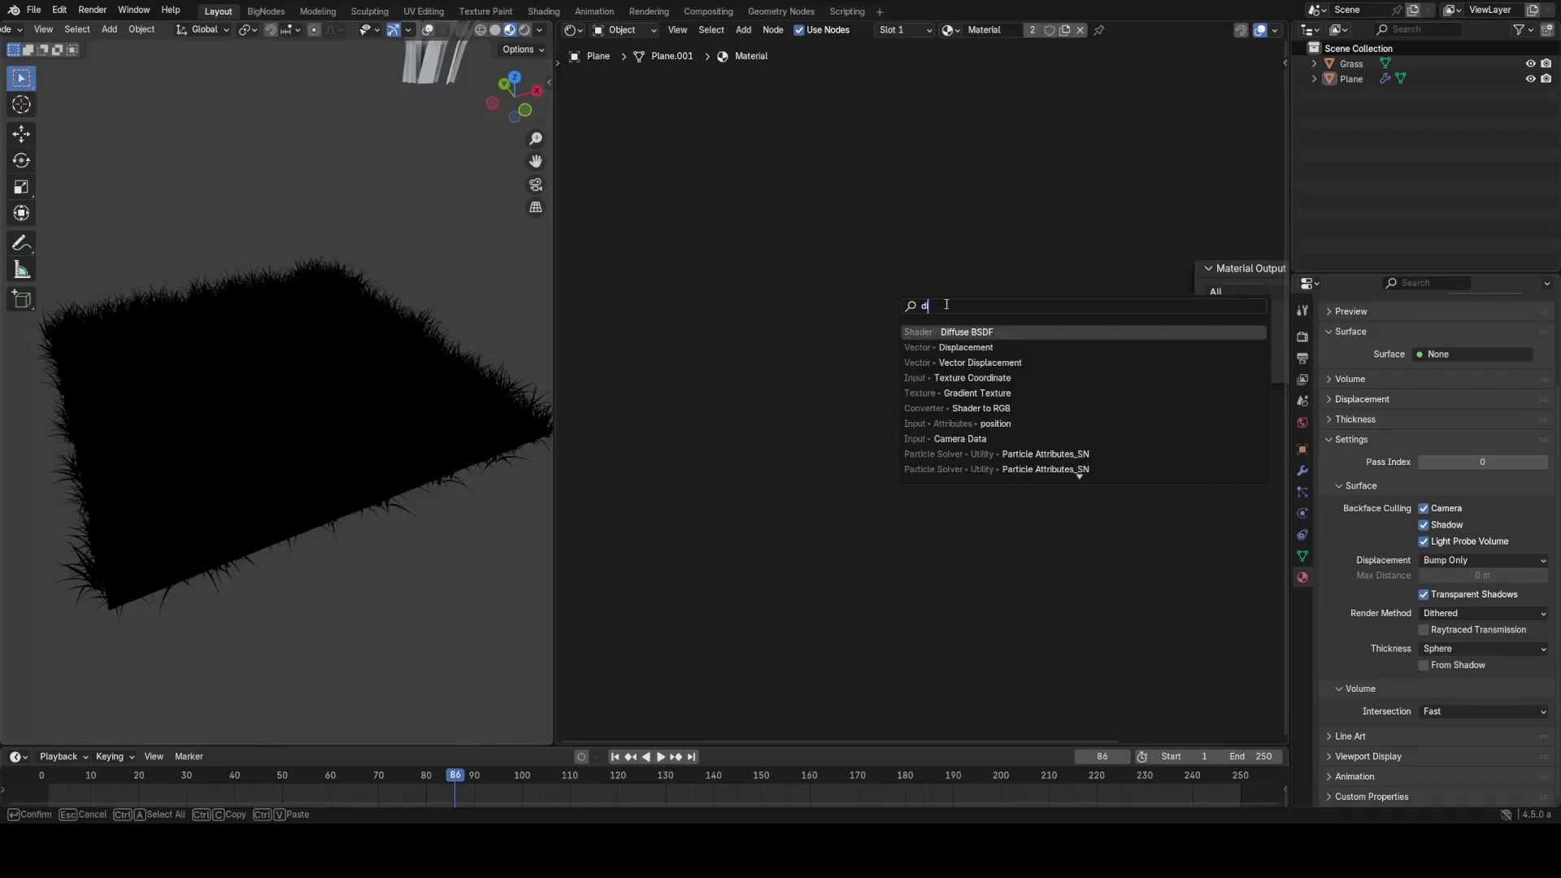
key("Return")
left_click(709, 367)
Step: Add a Shader to RGB node fed by the Diffuse BSDF output
left_click_drag(813, 387, 900, 385)
type("s")
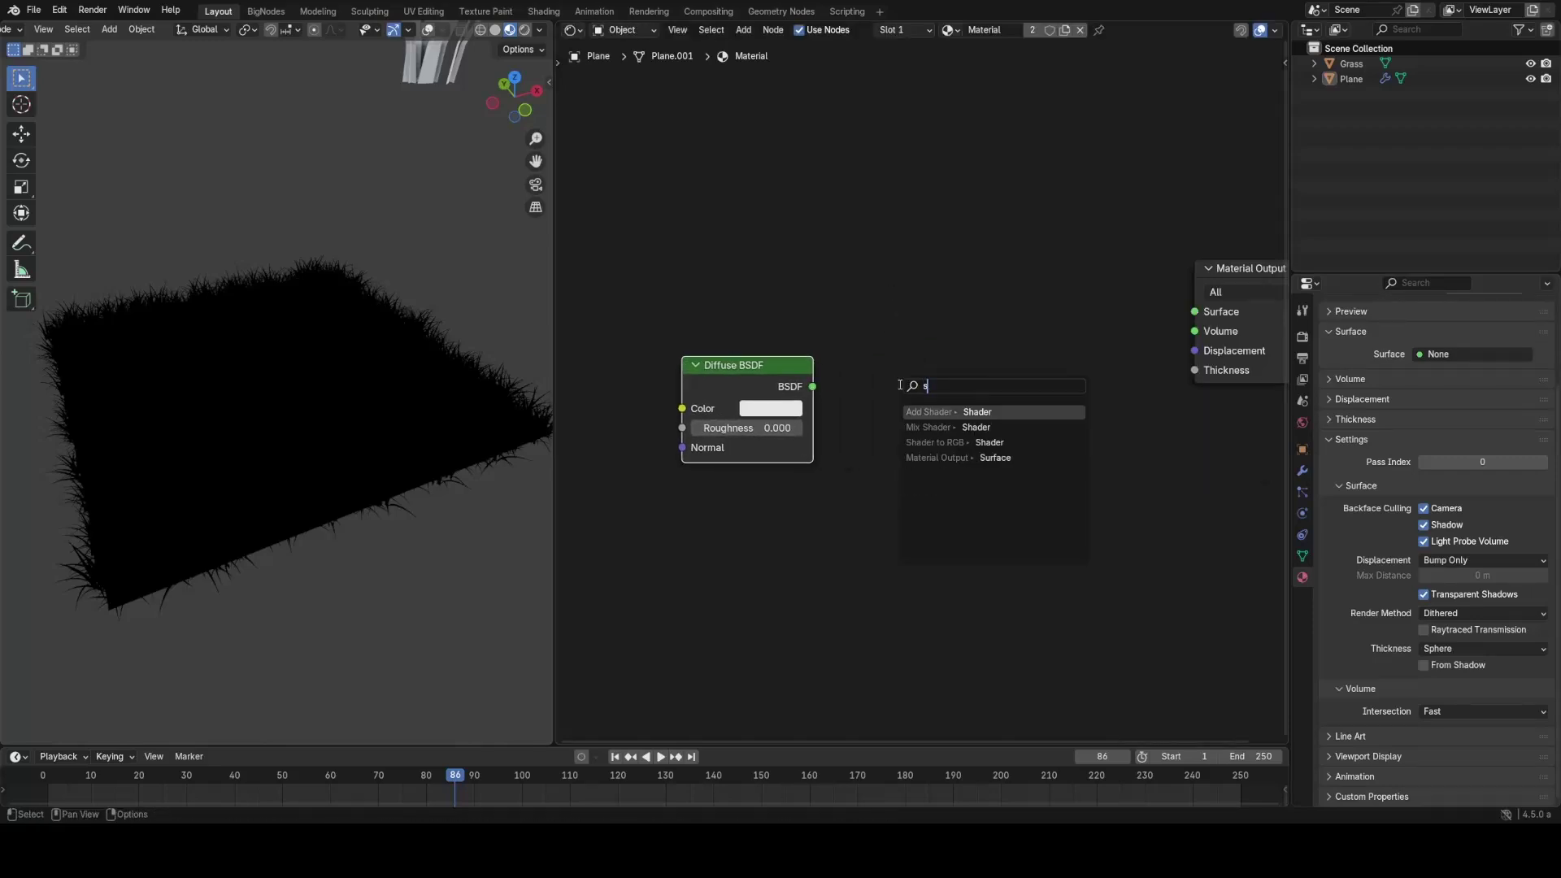
key("Down")
key("Down")
key("Return")
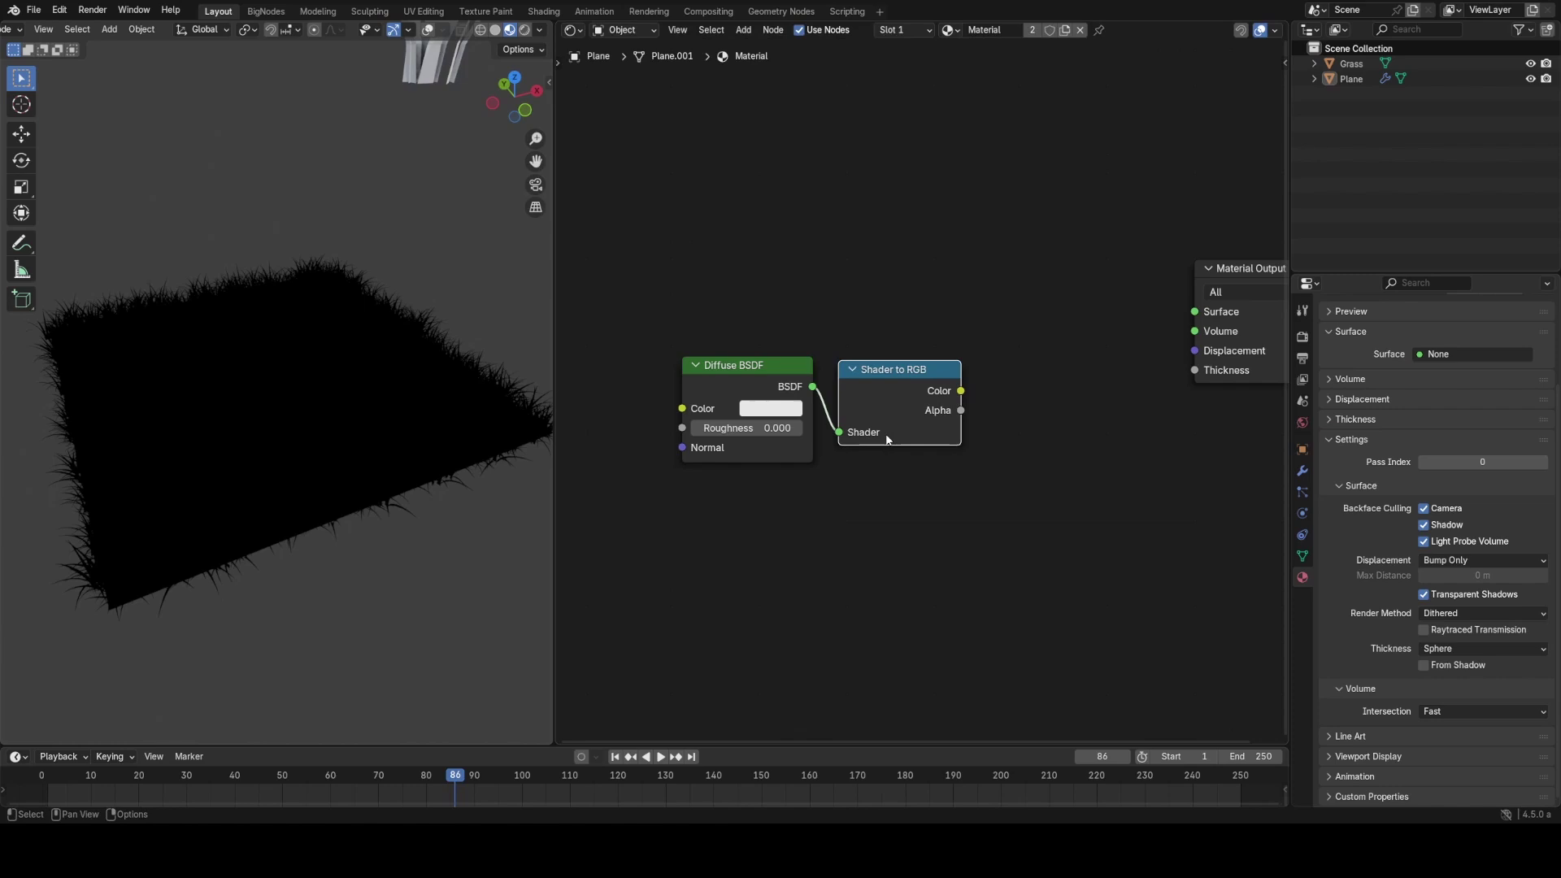
Step: Add a Noise Texture node above and to the left of the Diffuse BSDF
middle_click_drag(791, 267, 896, 374)
key("shift+a")
type("no")
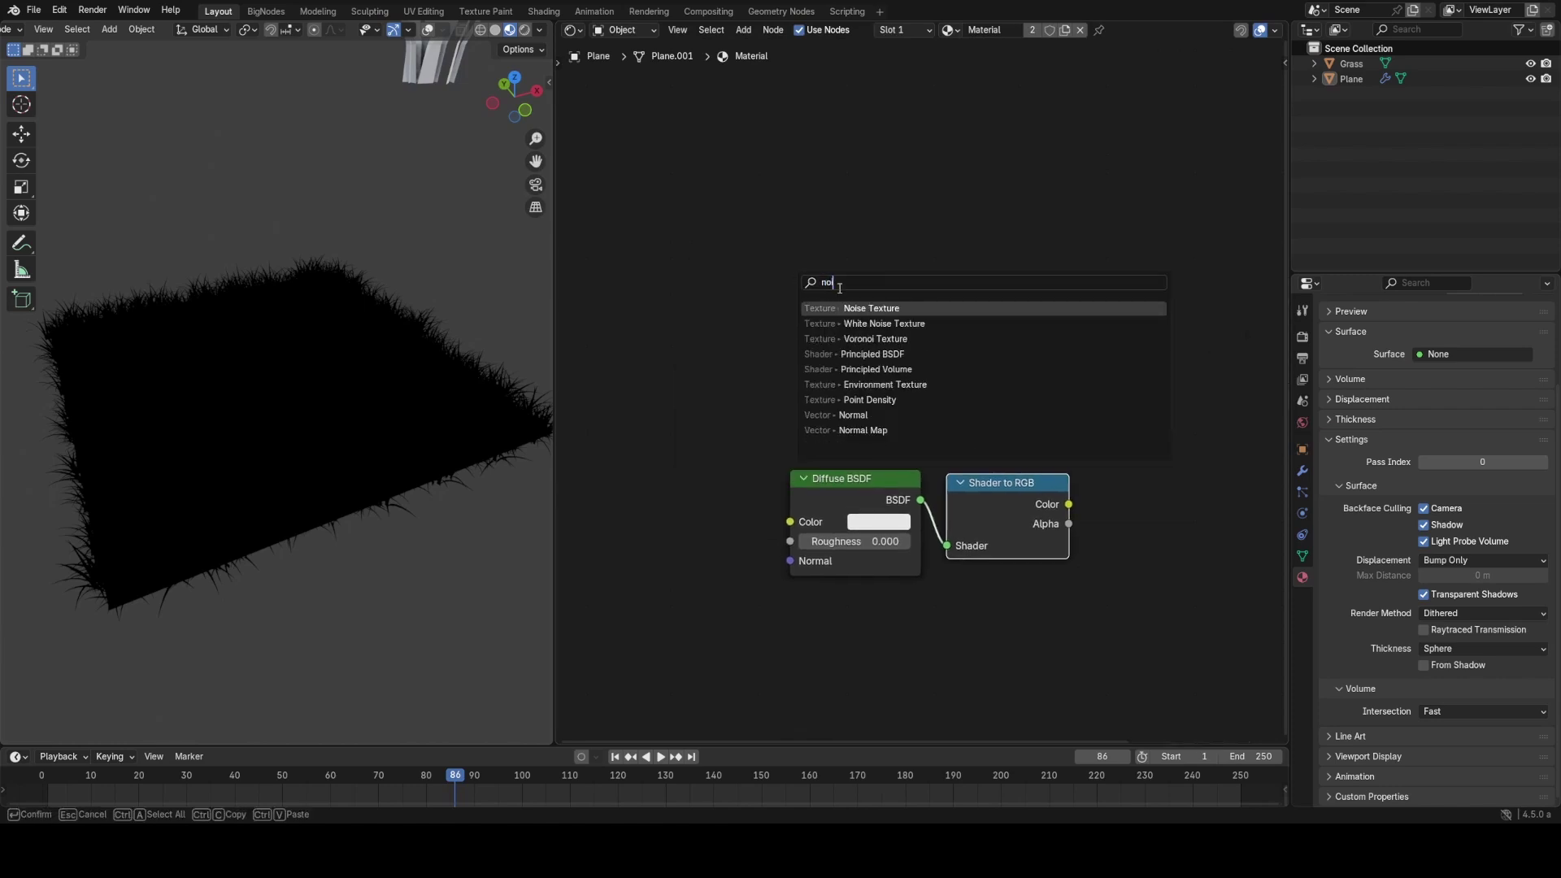
key("Return")
left_click(712, 212)
middle_click_drag(1014, 444, 880, 394)
scroll(879, 393, "down", 1)
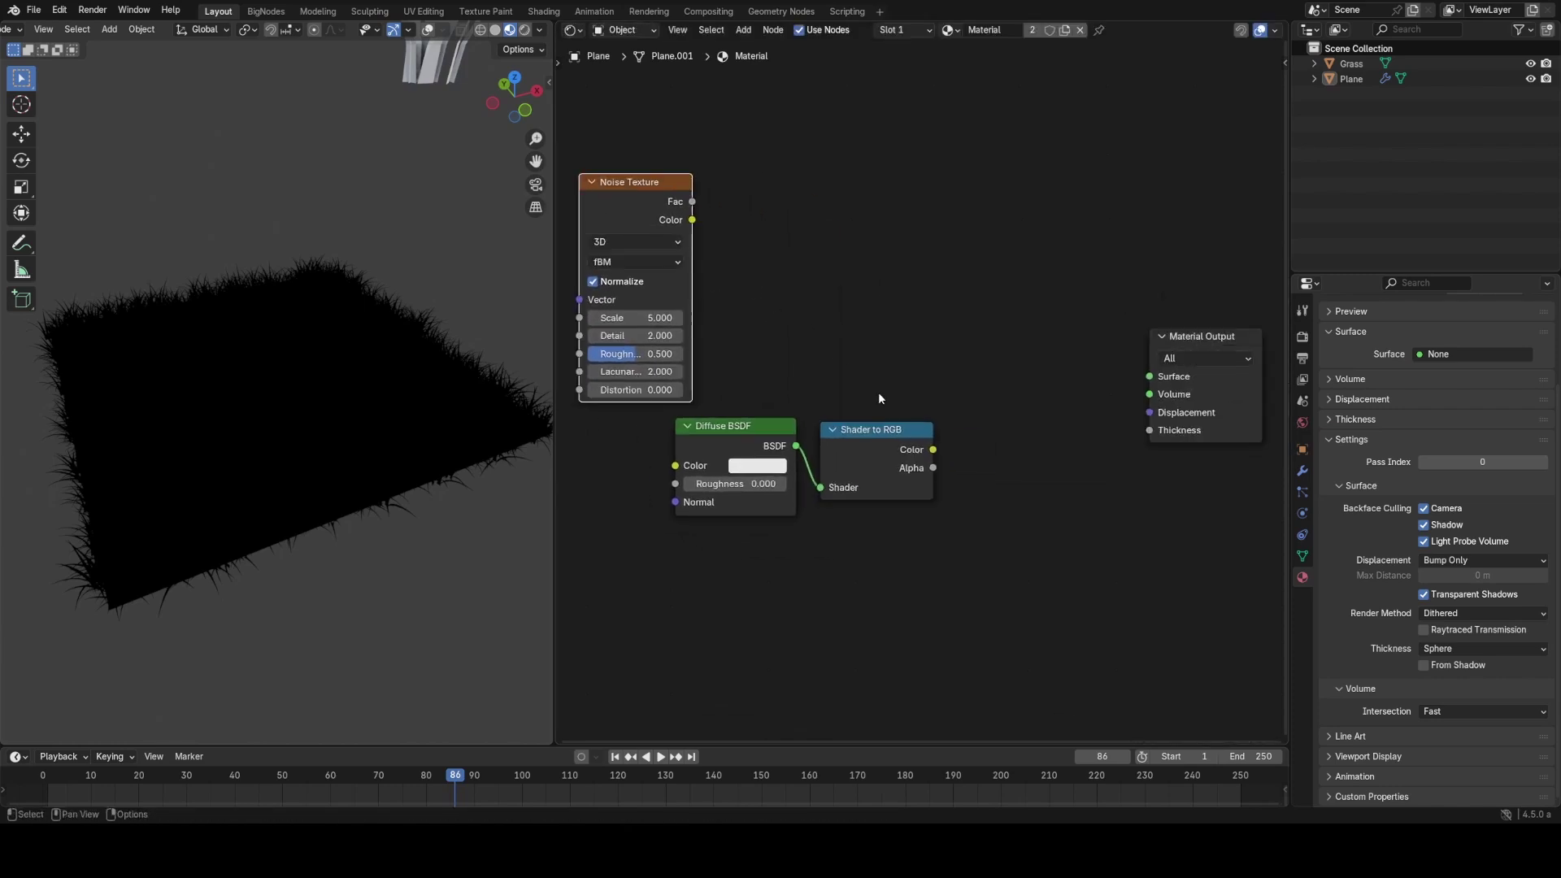
Step: Preview the Noise Texture on the grass through an extra Material Output node and delete that output
middle_click_drag(719, 318, 850, 363)
scroll(926, 368, "up", 2)
middle_click_drag(1018, 333, 778, 379)
left_click(717, 271, "ctrl+shift")
scroll(949, 395, "down", 2)
left_click_drag(1132, 479, 864, 312)
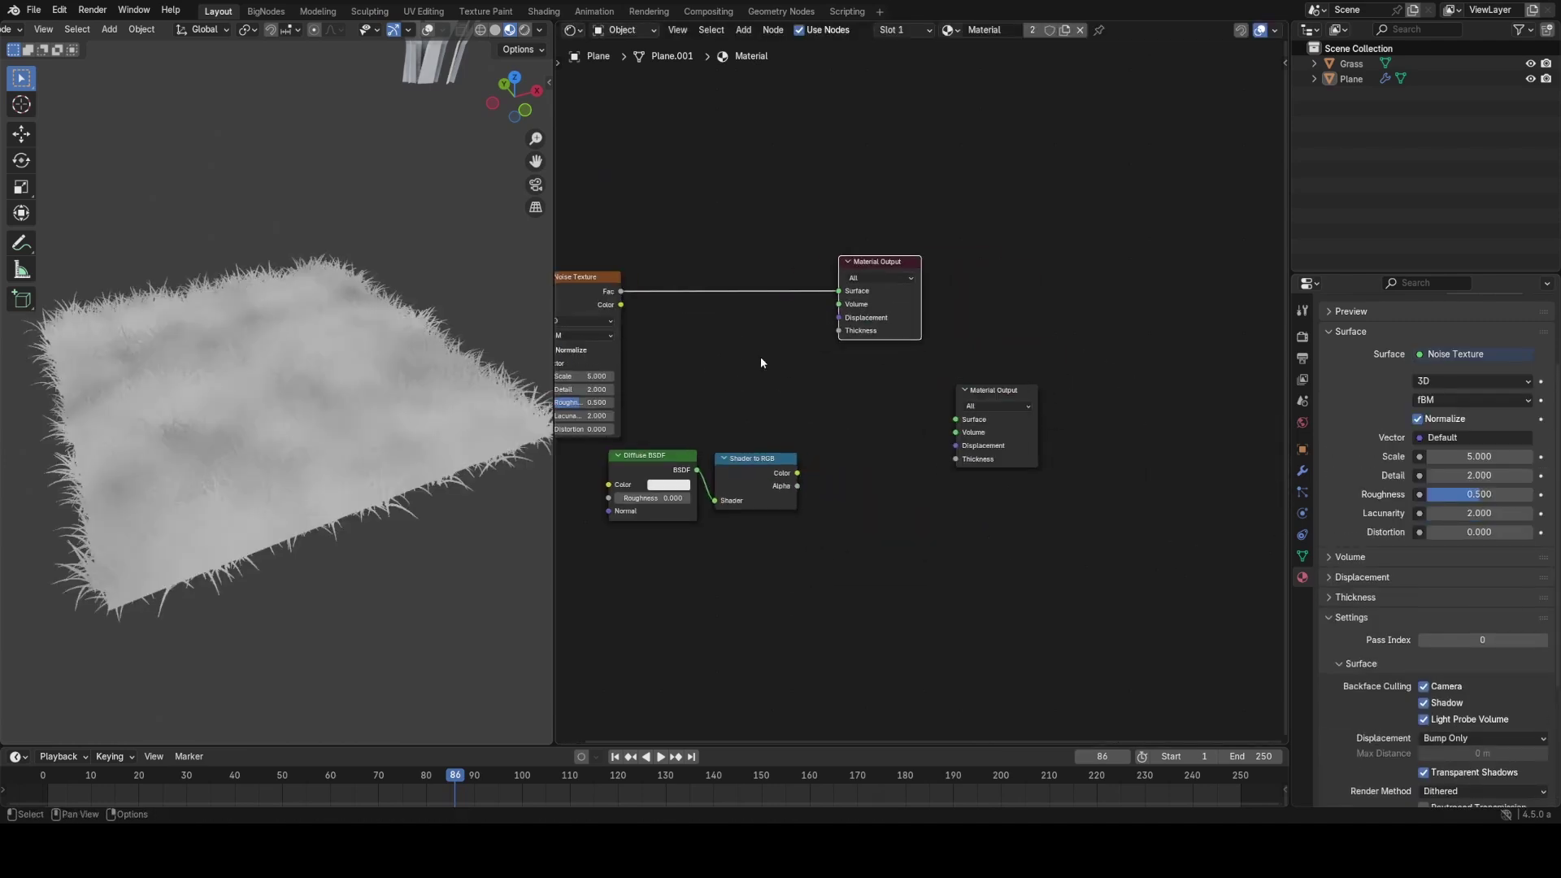
middle_click_drag(762, 359, 861, 396)
scroll(868, 396, "up", 2)
left_click_drag(1001, 350, 1079, 350)
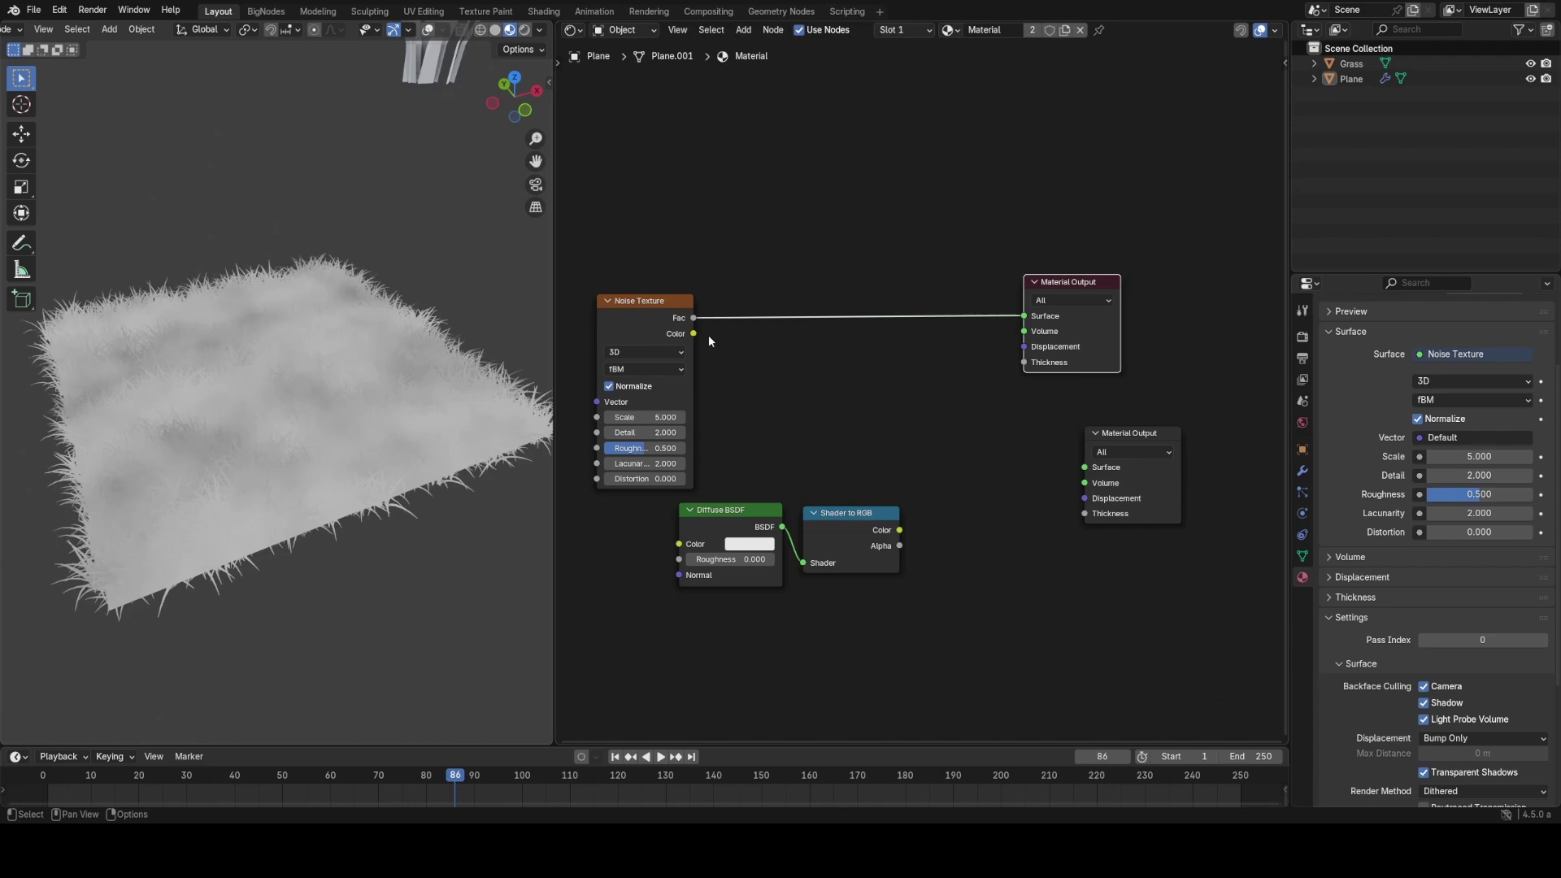
left_click_drag(630, 317, 656, 314)
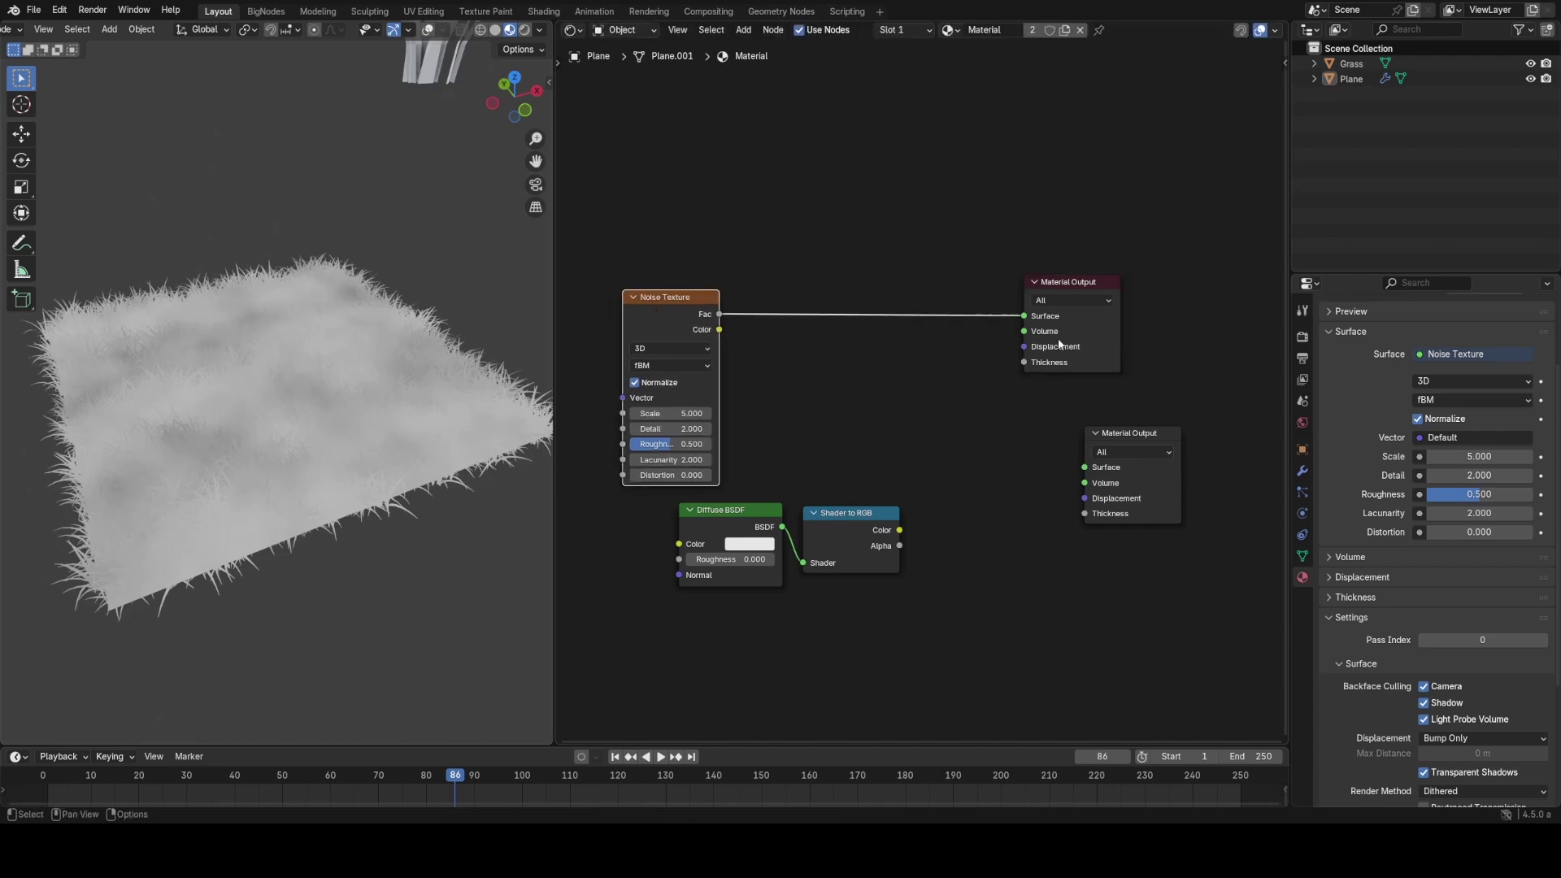
left_click_drag(1059, 342, 931, 369)
key("x")
Step: Connect the Noise Texture's Fac to the Material Output's Surface and move the noise node further from the output
left_click_drag(720, 315, 1082, 467)
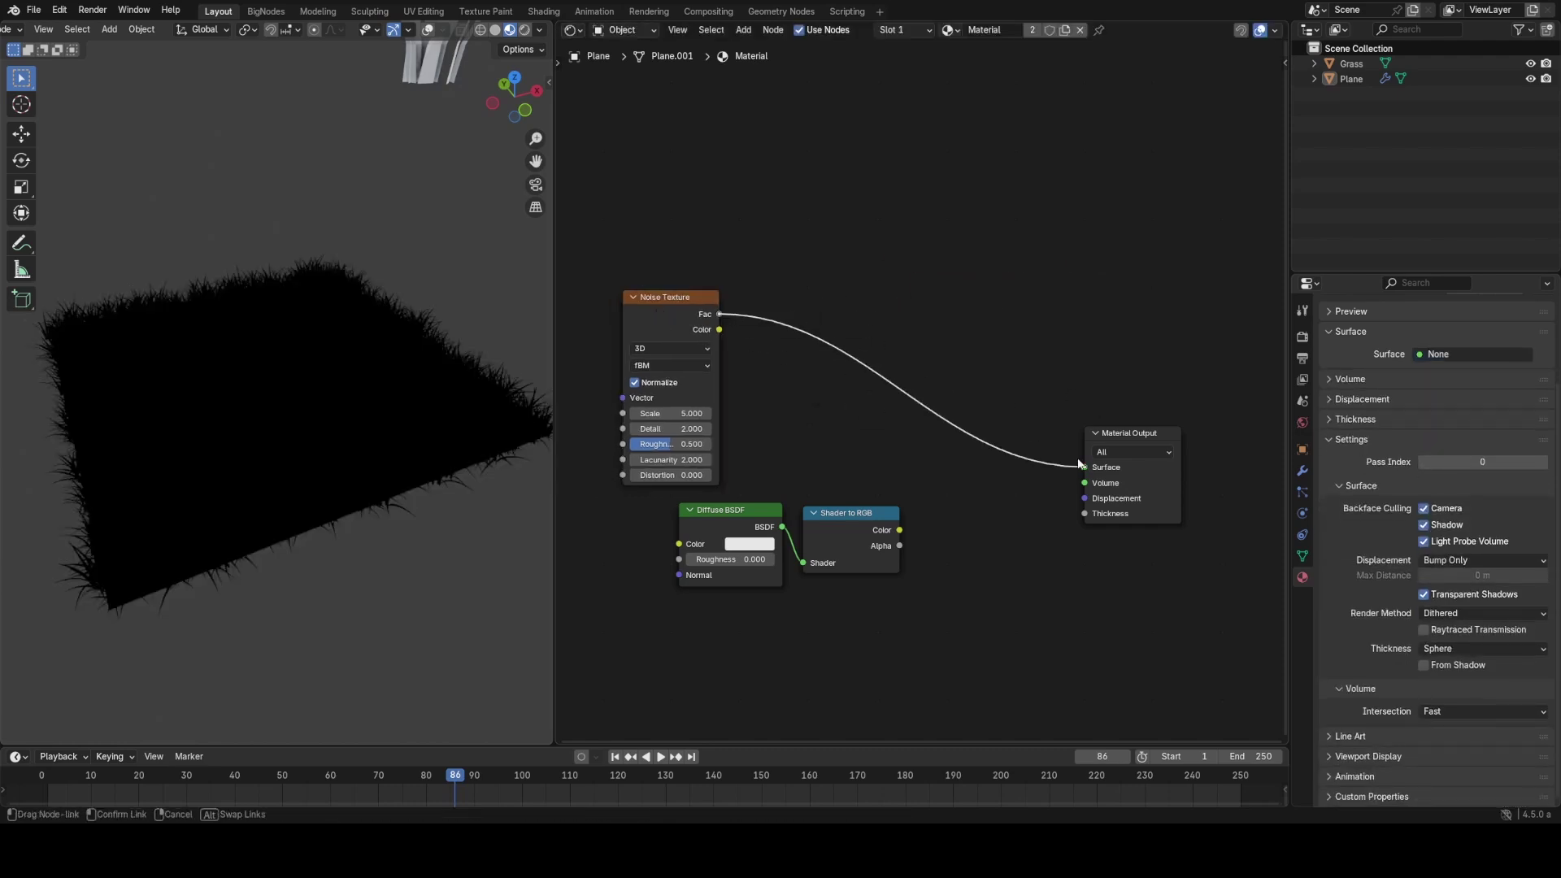
middle_click_drag(715, 336, 888, 331)
scroll(886, 331, "up", 1)
left_click_drag(835, 309, 698, 291)
key("shift+a")
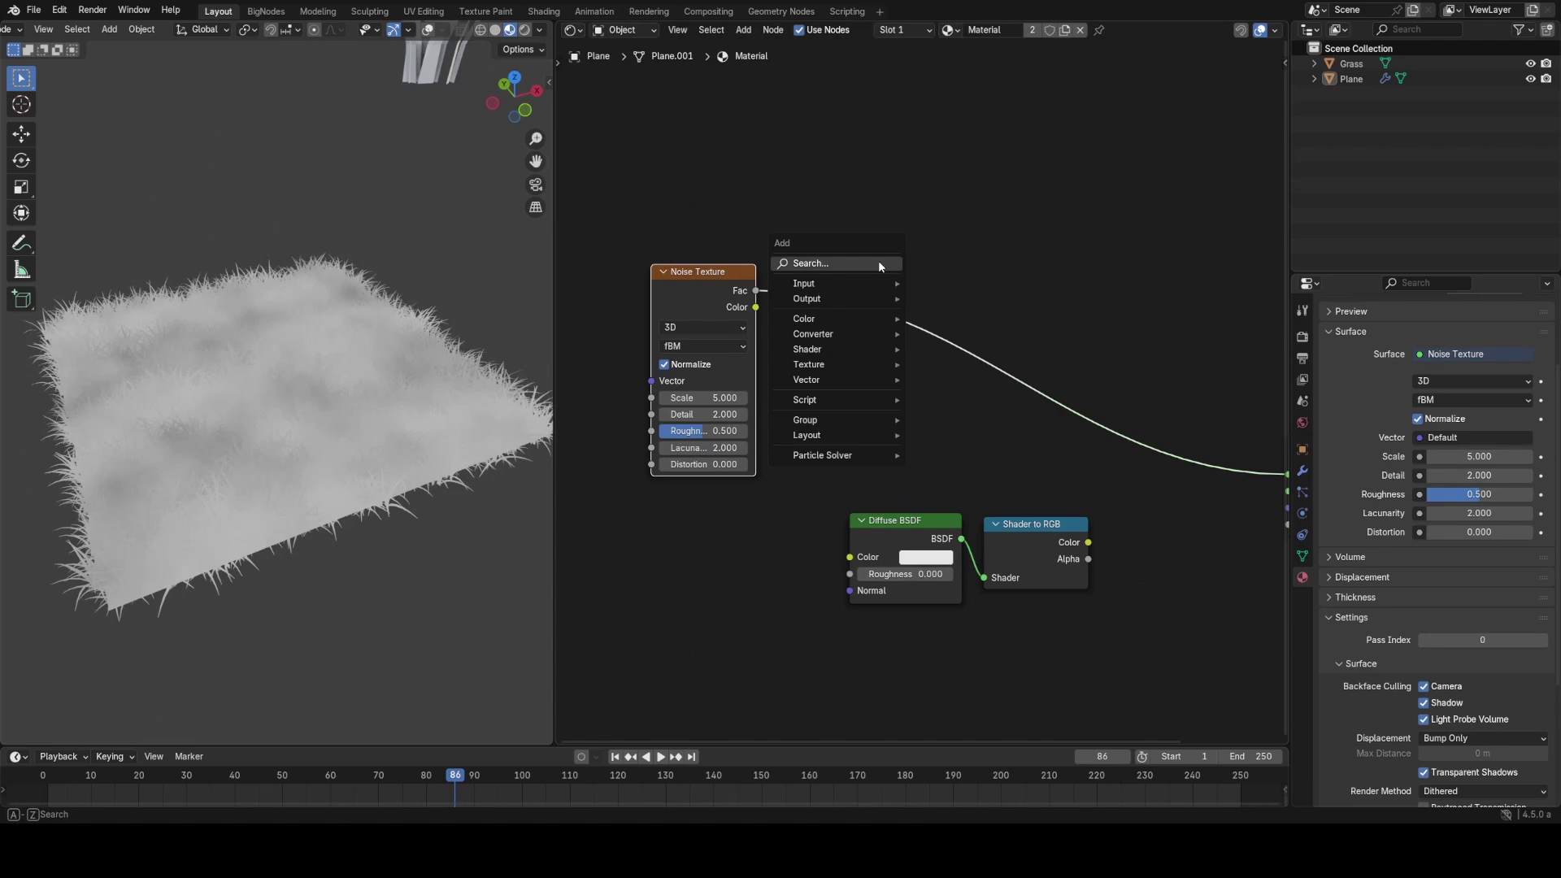
type("r")
key("Escape")
Step: Set the Noise Texture's Scale to 3.140 and check the pattern on the grass
double_click(704, 398)
type("1")
key("Return")
left_click_drag(709, 398, 881, 398)
mouse_move(400, 340)
middle_mouse_down()
mouse_move(407, 425)
mouse_move(407, 368)
middle_mouse_up()
Step: Add Texture Coordinate and Mapping nodes to the Noise Texture and drive the mapping with Object coordinates
middle_click_drag(715, 287, 956, 352)
scroll(956, 353, "up", 2)
middle_click_drag(845, 452, 884, 408)
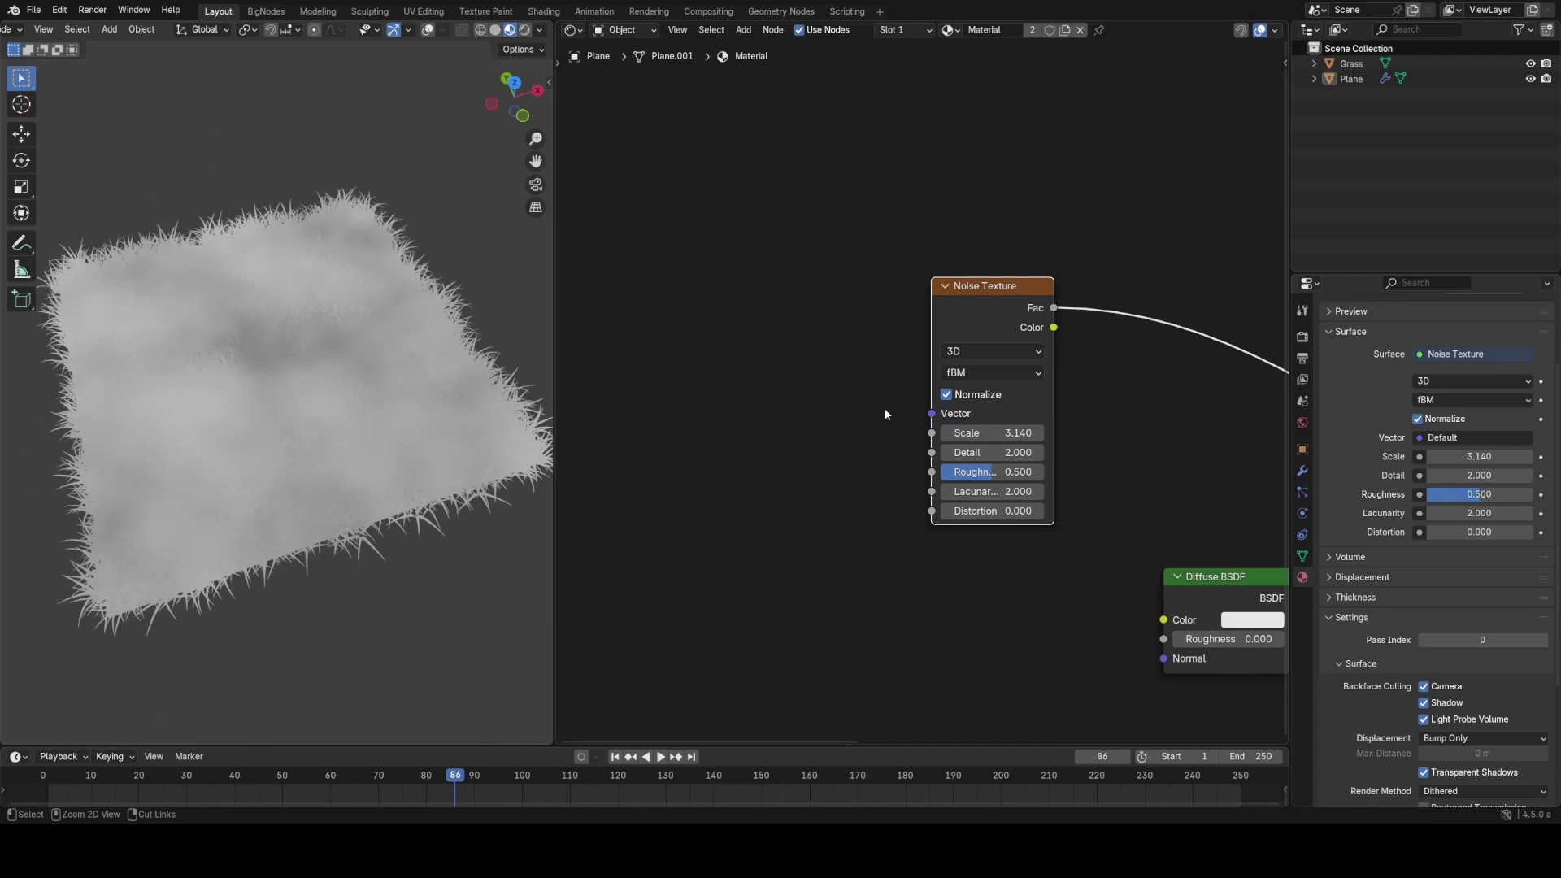
key("ctrl+t")
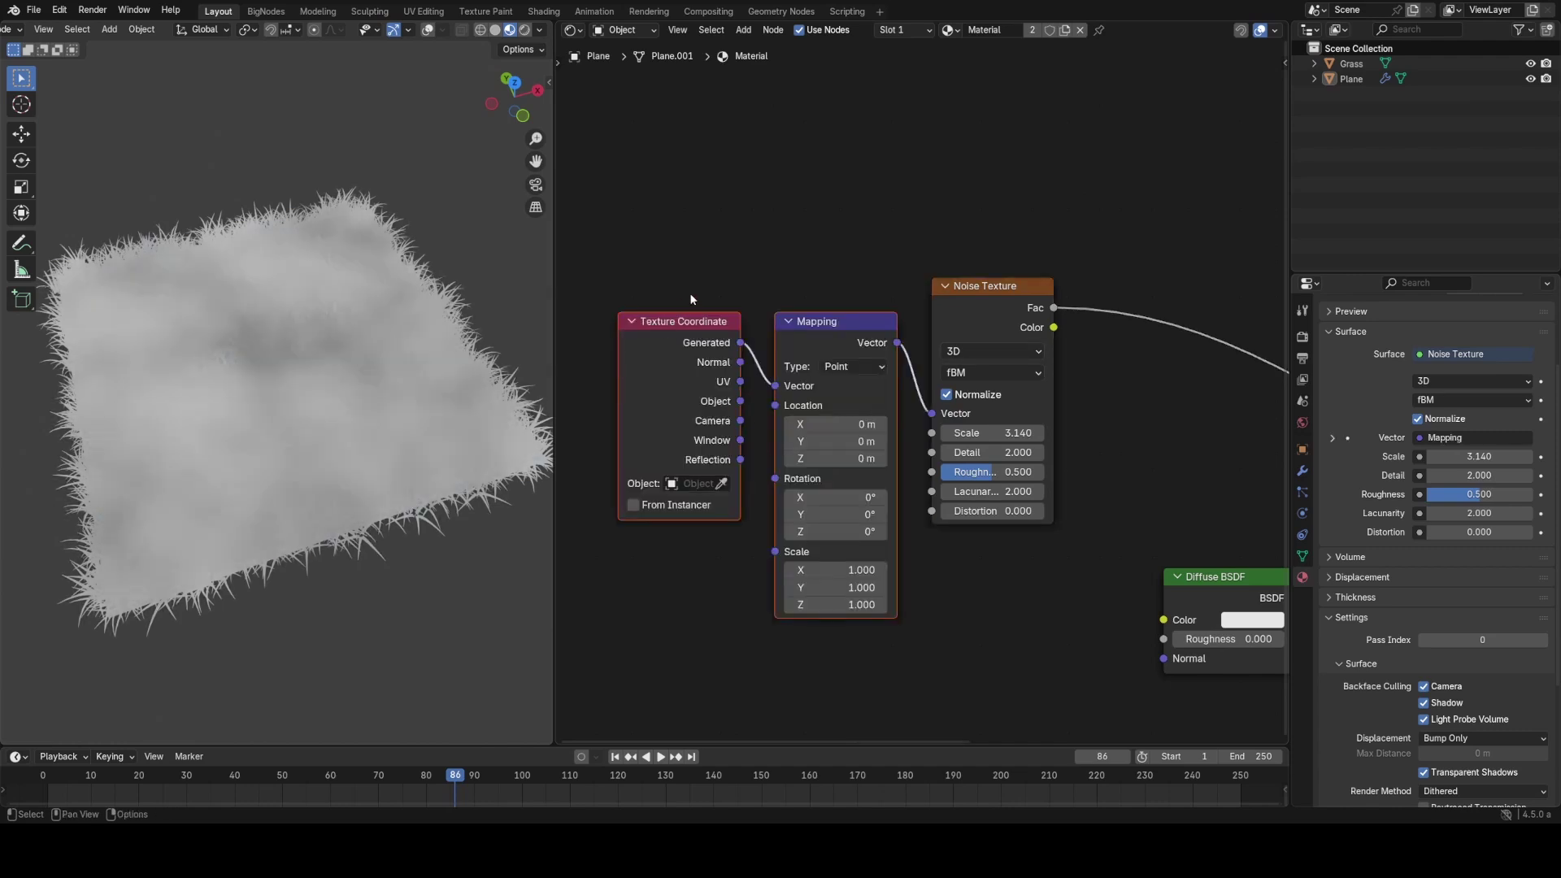
left_click(745, 397)
left_click_drag(742, 400, 777, 386)
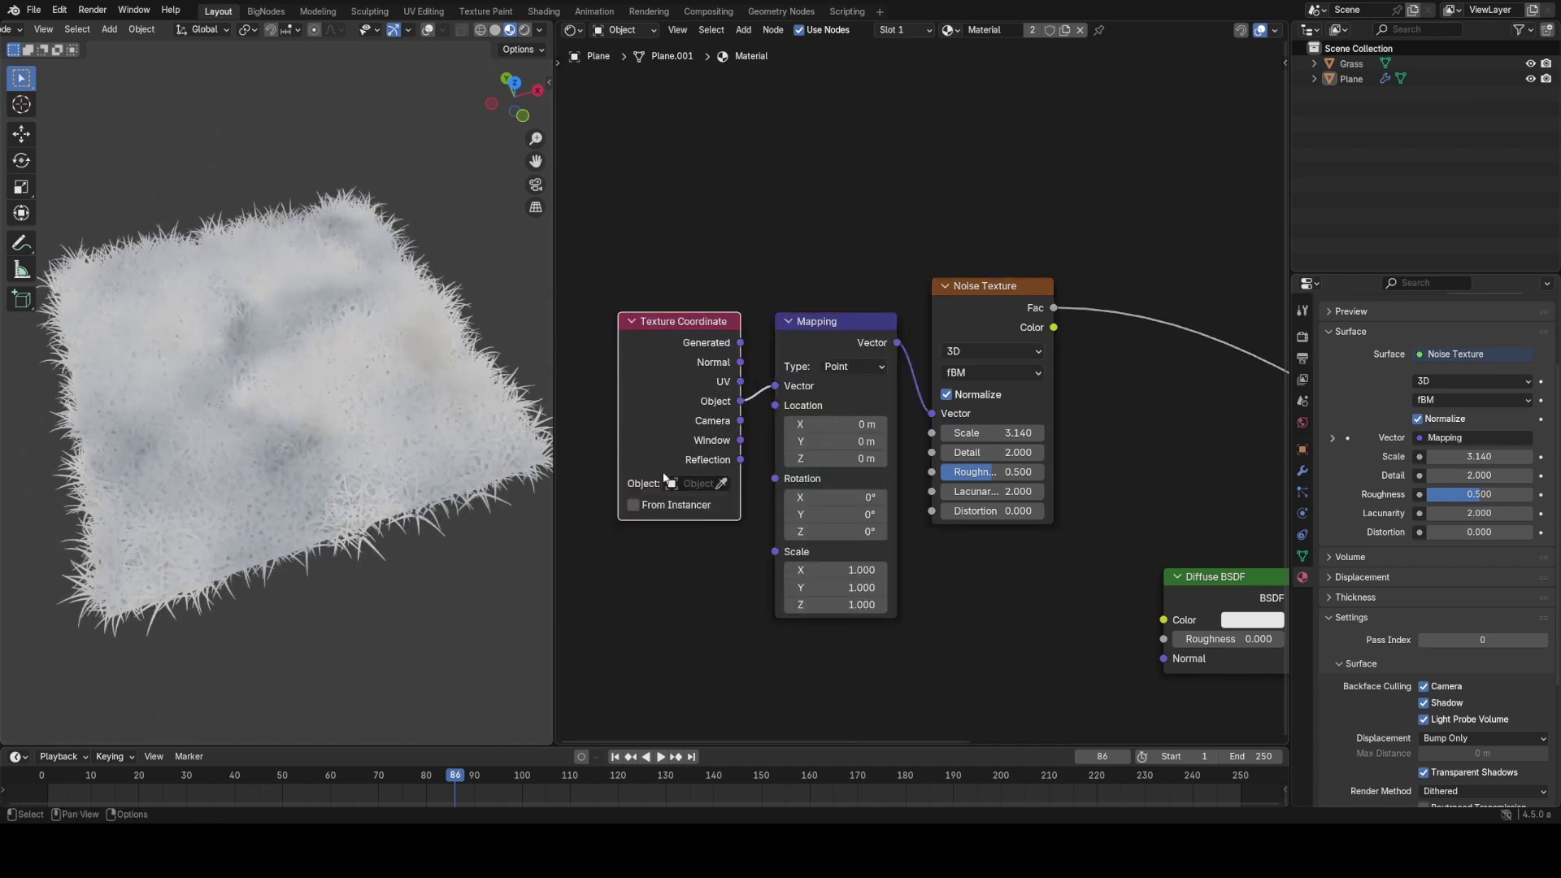
Step: Set the Noise Texture's Scale to 1.650 and its Roughness to 0.320
scroll(904, 380, "up", 1)
left_click_drag(905, 379, 843, 379)
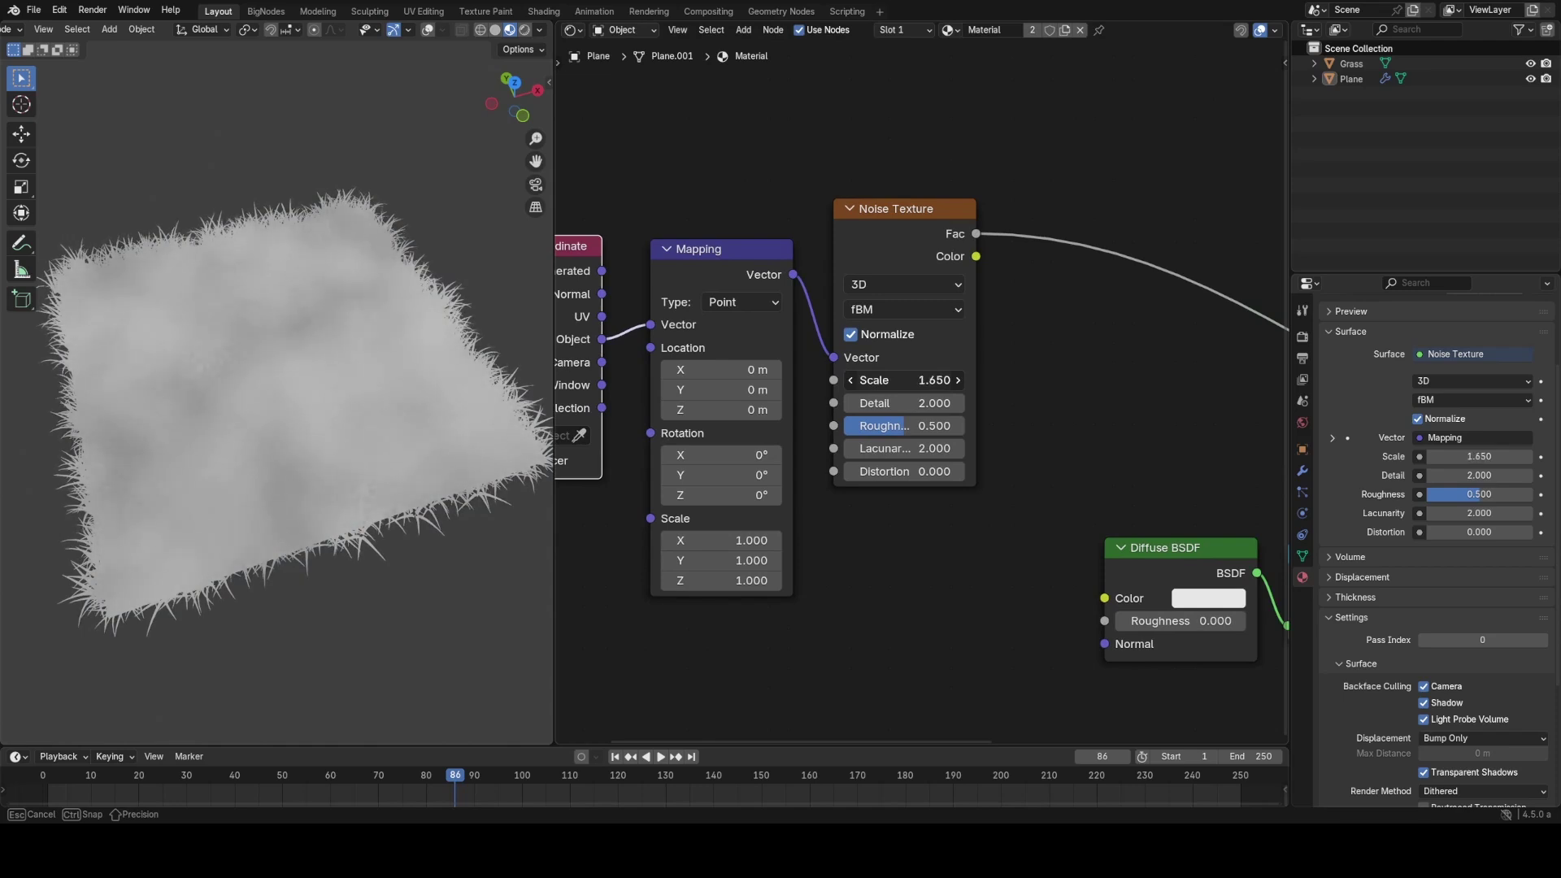
left_click_drag(905, 426, 883, 426)
middle_click_drag(335, 393, 335, 355)
Step: Insert a Color Ramp node between the Noise Texture's Fac and the Material Output
scroll(1191, 348, "down", 1)
middle_click_drag(1190, 347, 899, 362)
scroll(899, 357, "down", 3)
key("shift+a")
left_click(903, 303)
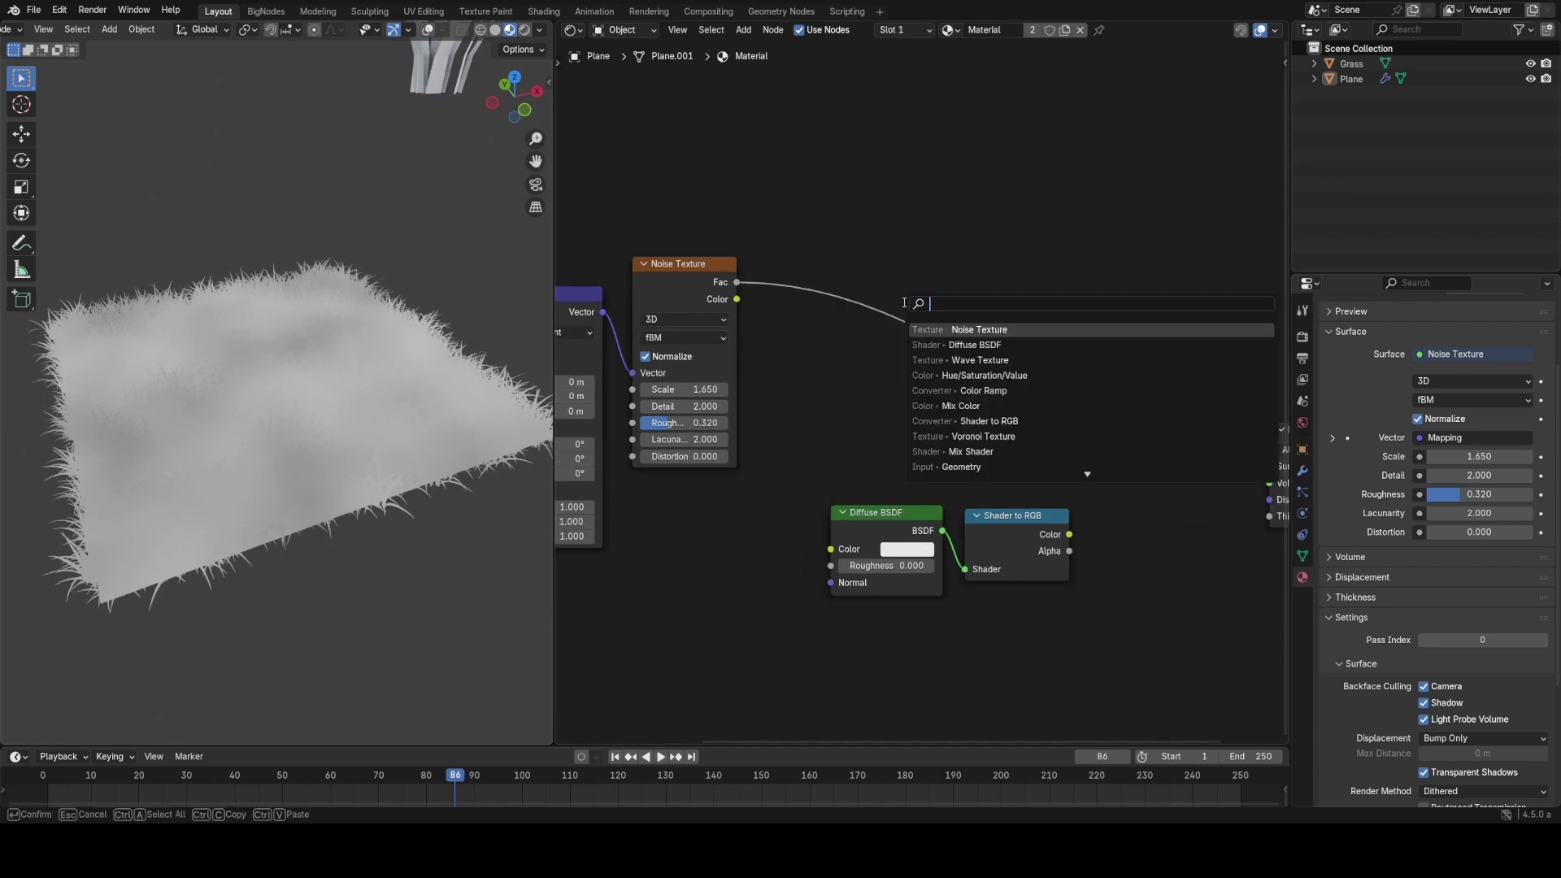
type("ramp")
key("Return")
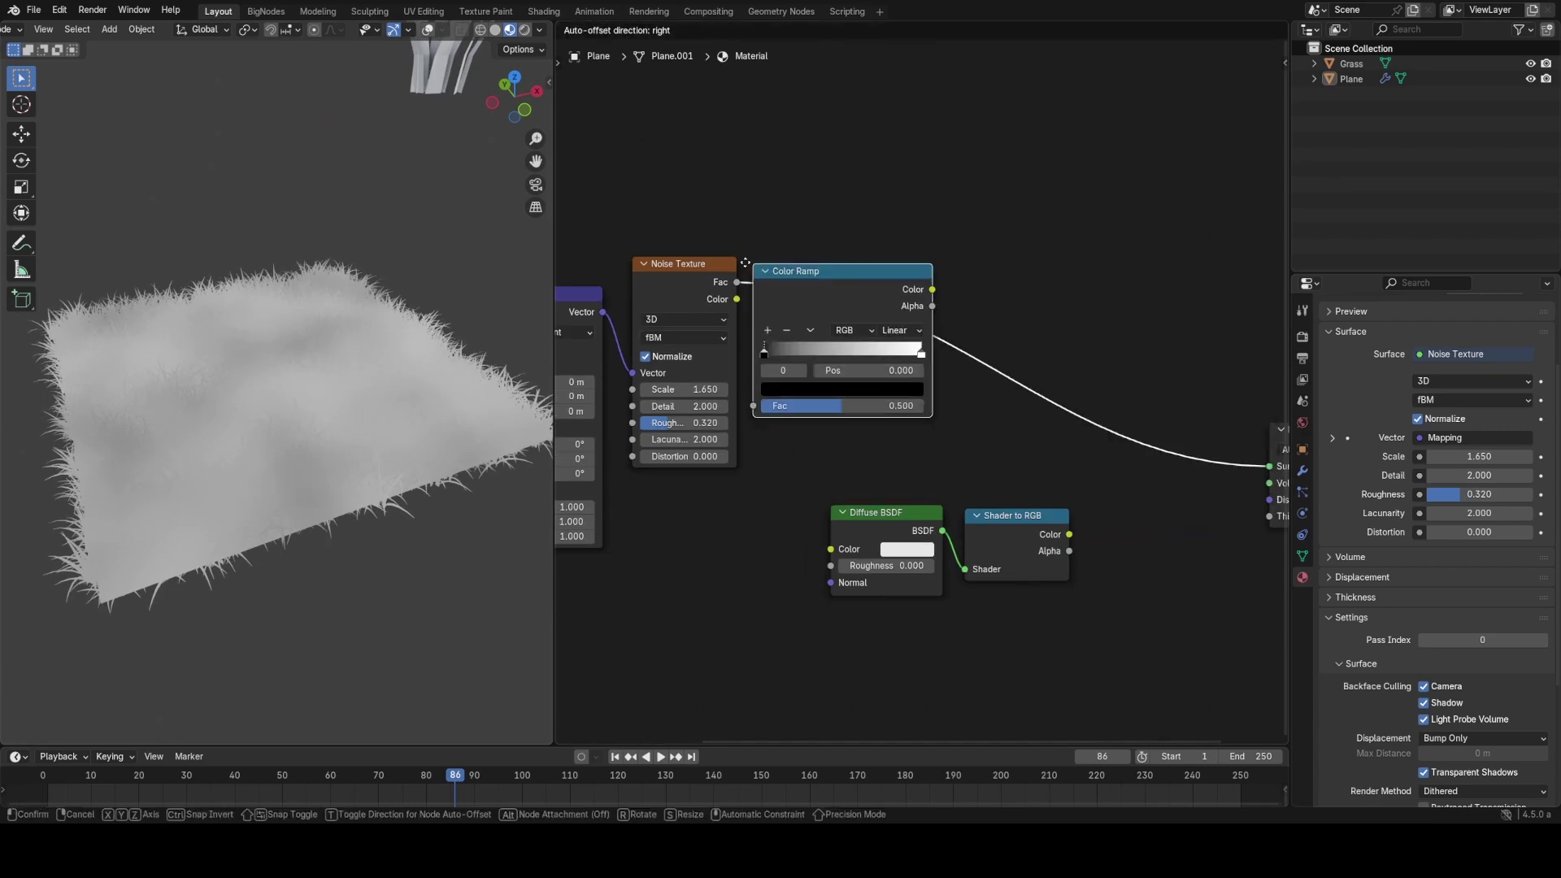
left_click(754, 263)
Step: Set the Color Ramp's first stop to dark green (#0A7300)
scroll(813, 382, "up", 2)
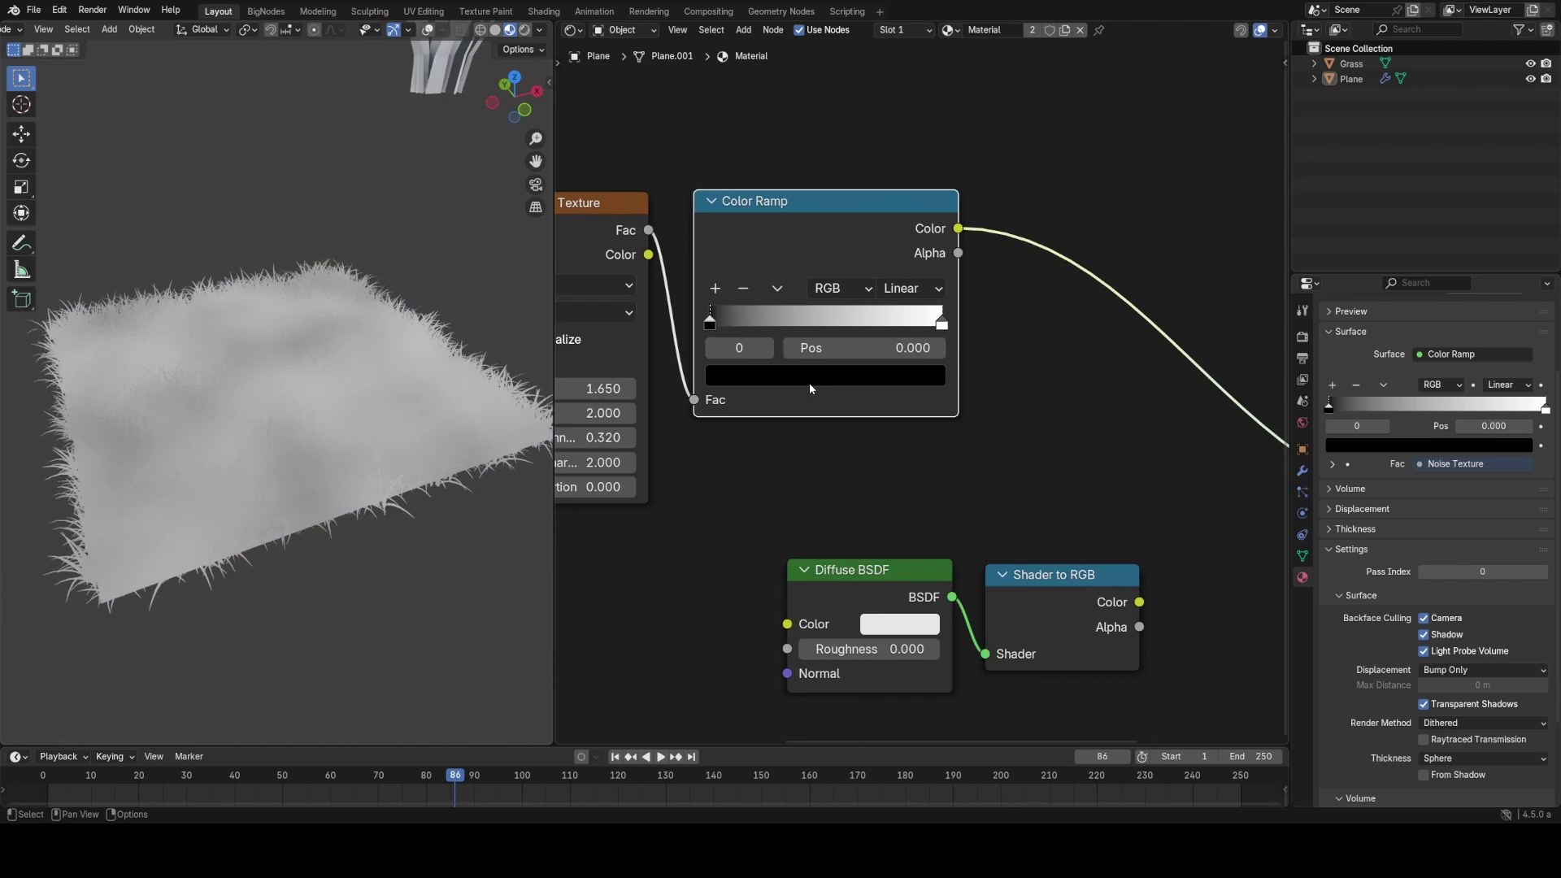
left_click(808, 383)
scroll(803, 378, "up", 10)
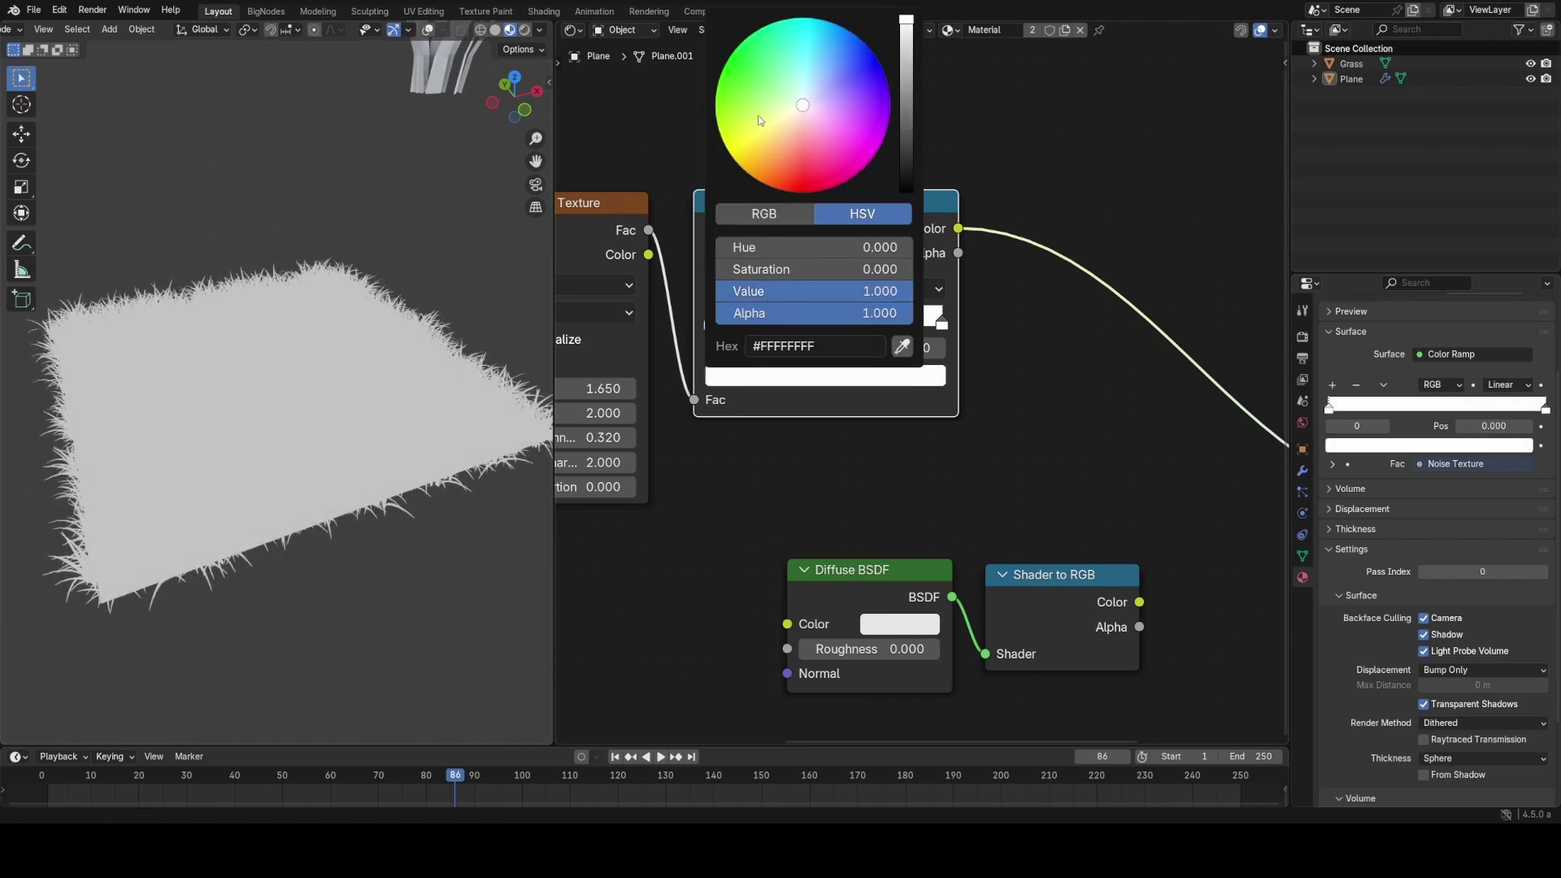
left_click_drag(758, 116, 746, 74)
left_click_drag(804, 265, 913, 271)
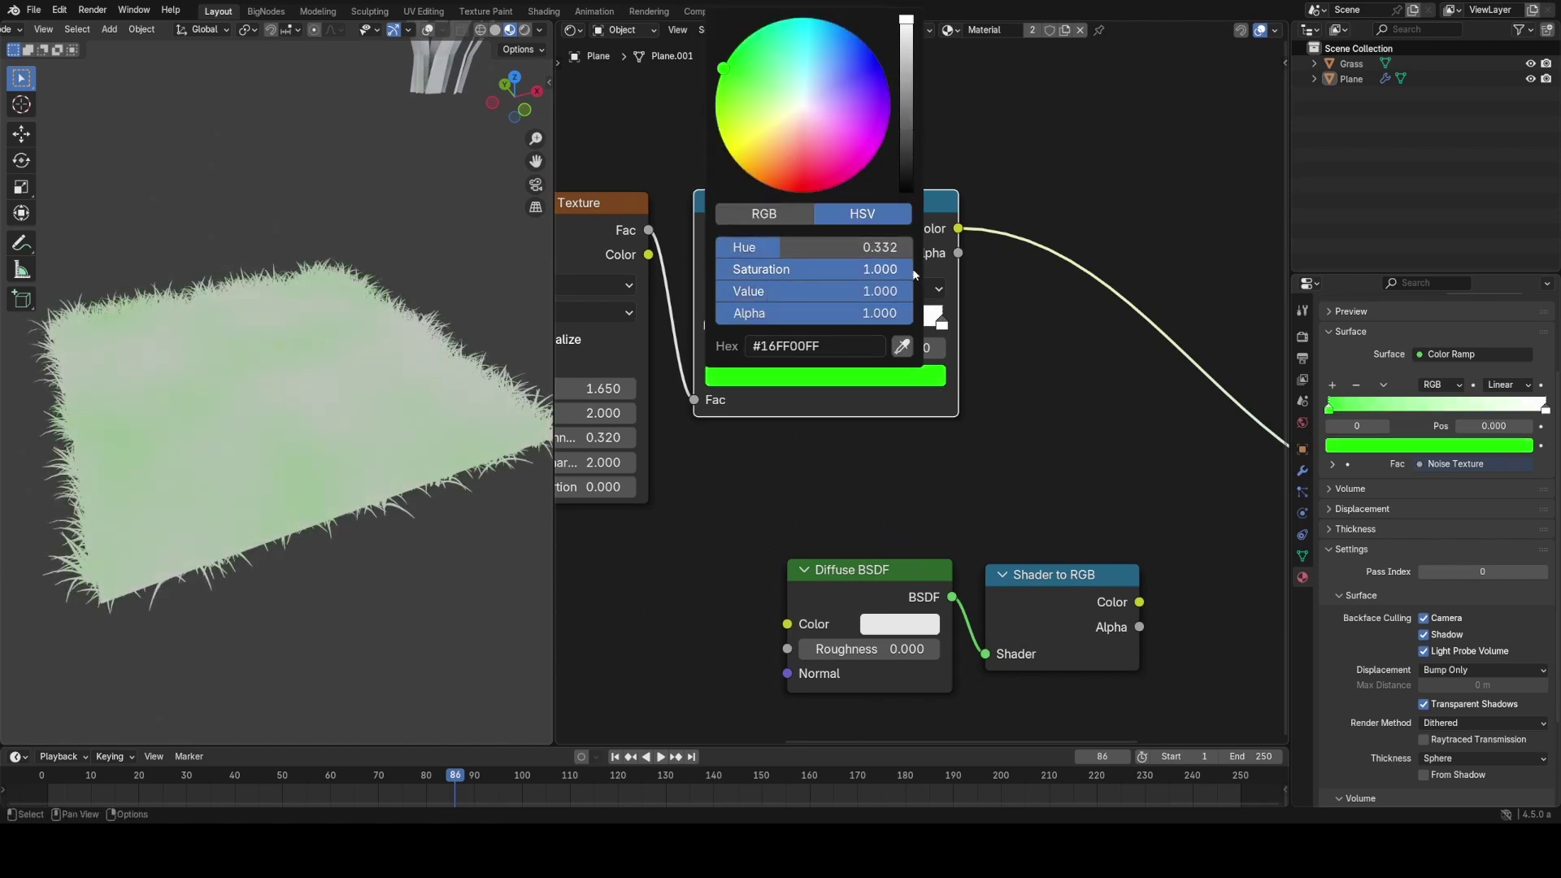
scroll(807, 118, "down", 8)
scroll(762, 100, "down", 5)
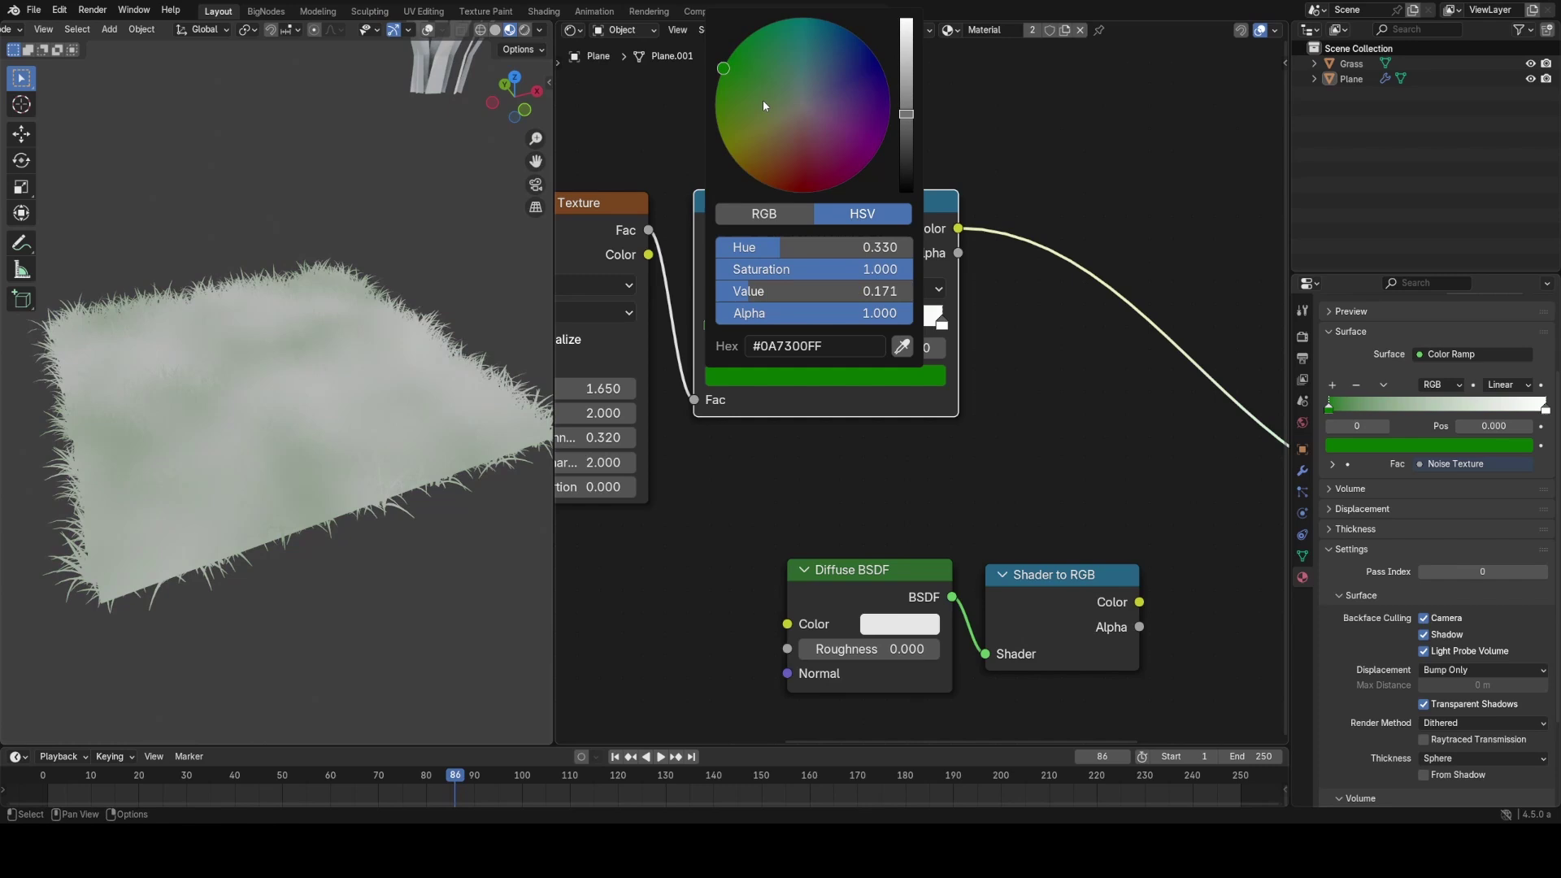
Step: Add a middle stop to the Color Ramp at position 0.500 and color it medium green
left_click(716, 287)
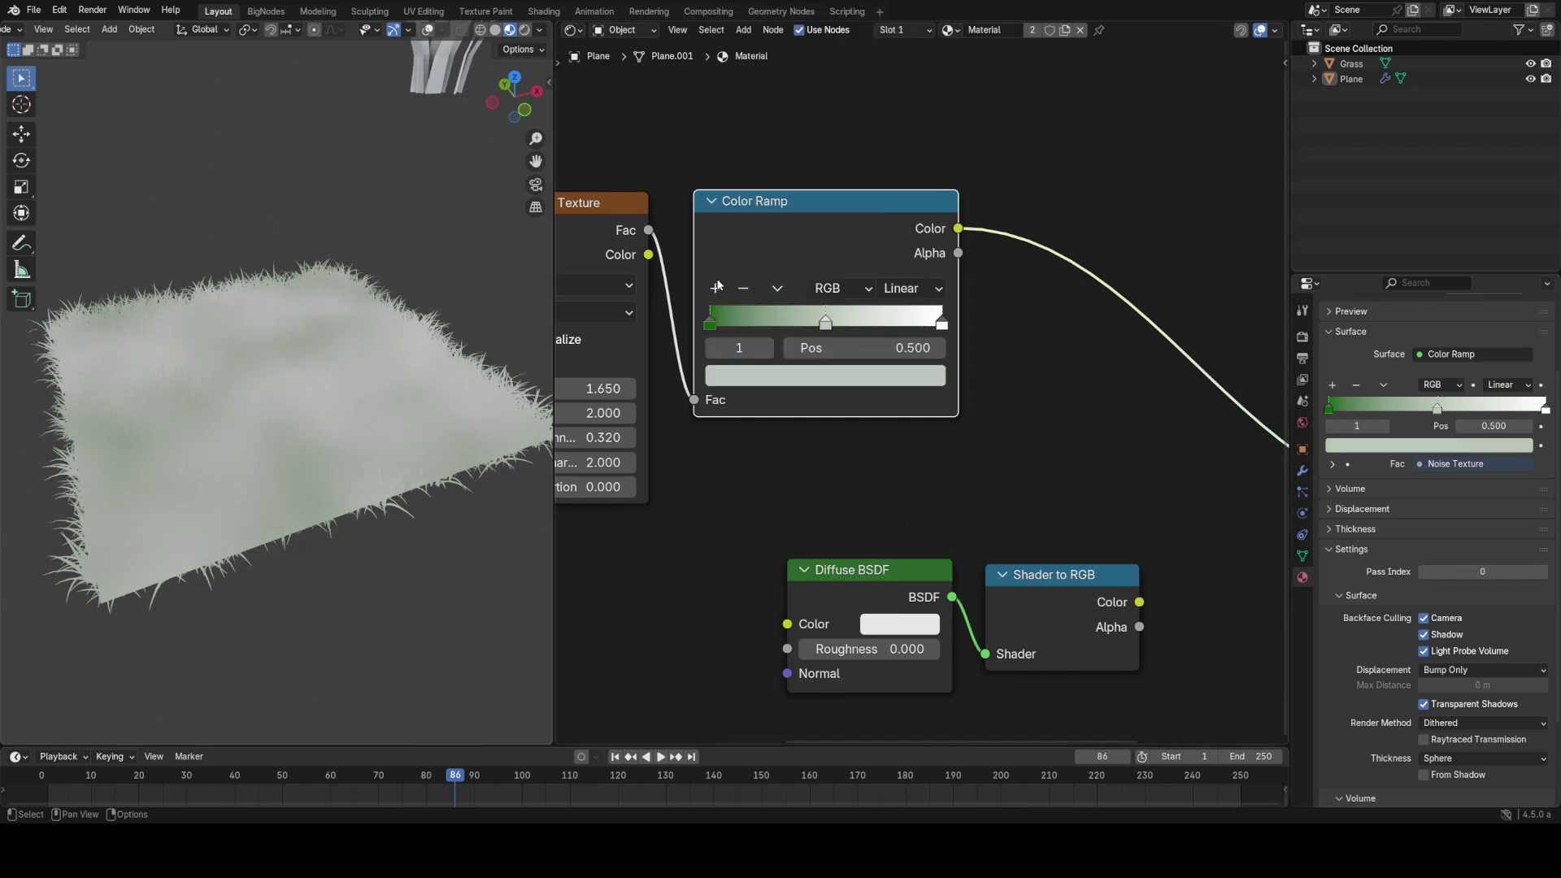
left_click(826, 375)
left_click(756, 107)
left_click_drag(756, 106, 753, 97)
scroll(756, 92, "down", 3)
scroll(752, 96, "down", 1)
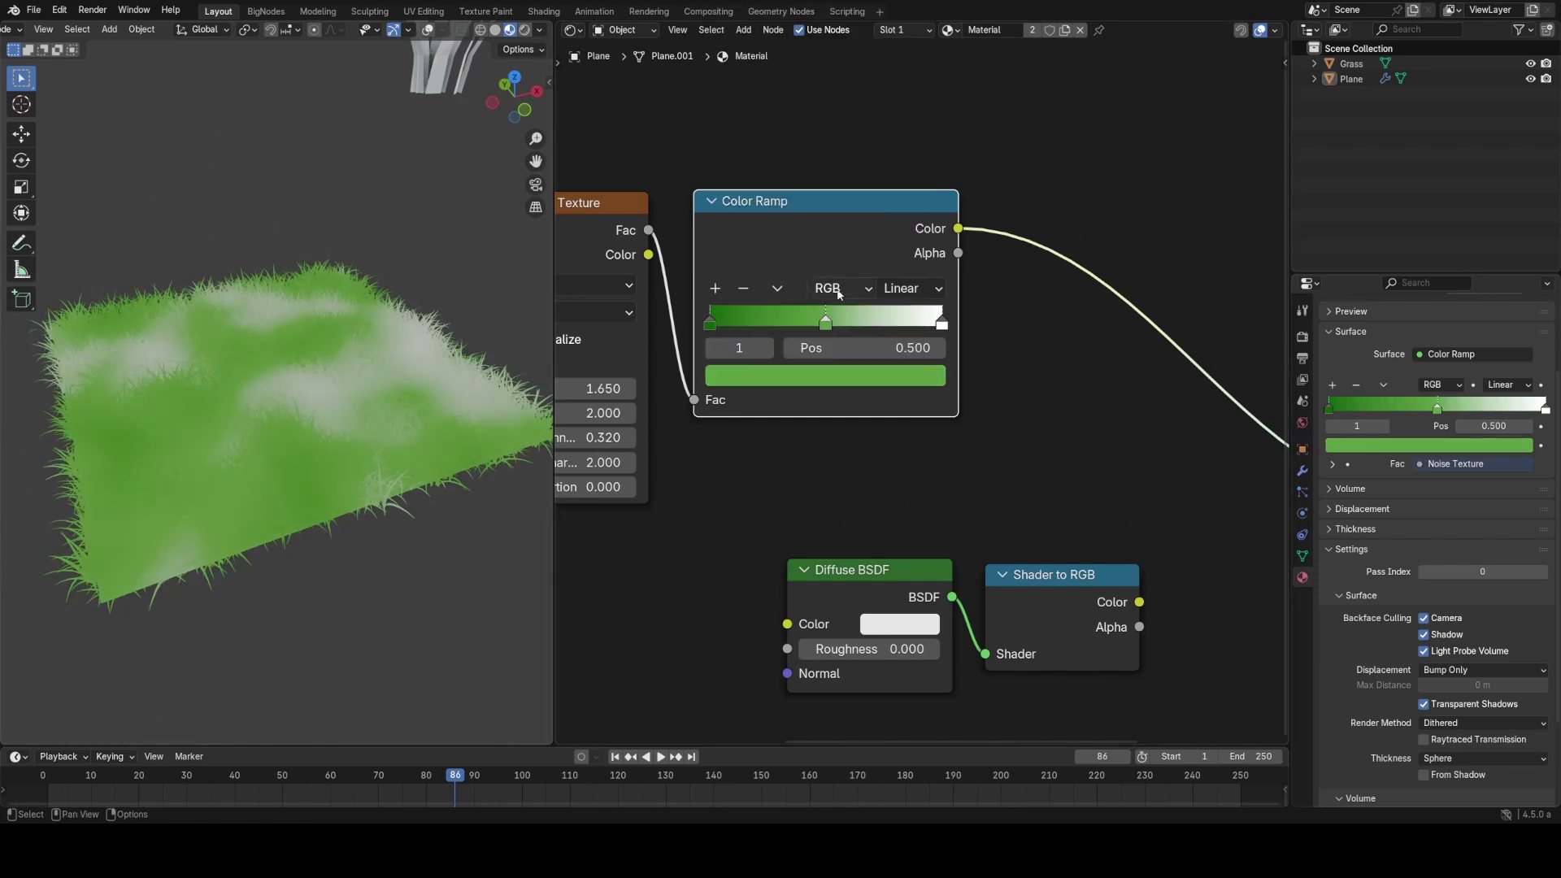
Step: Color the Color Ramp's last stop a light yellowish green
left_click(940, 325)
left_click(882, 375)
left_click(756, 110)
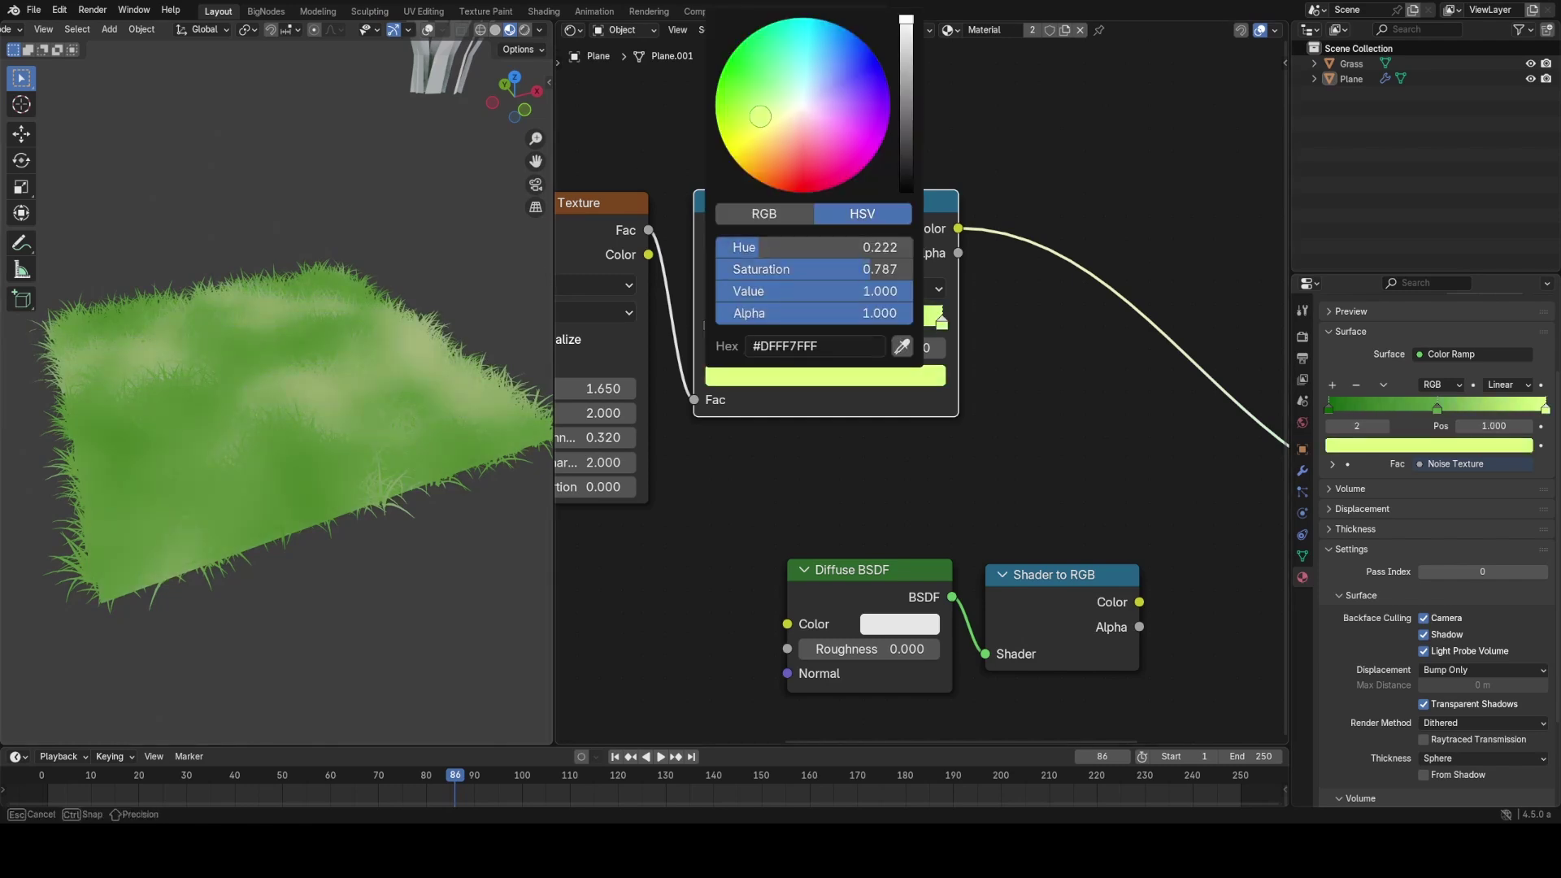
Step: Set the Color Ramp's interpolation to B-Spline and move its middle stop to position 0.467
left_click(826, 323)
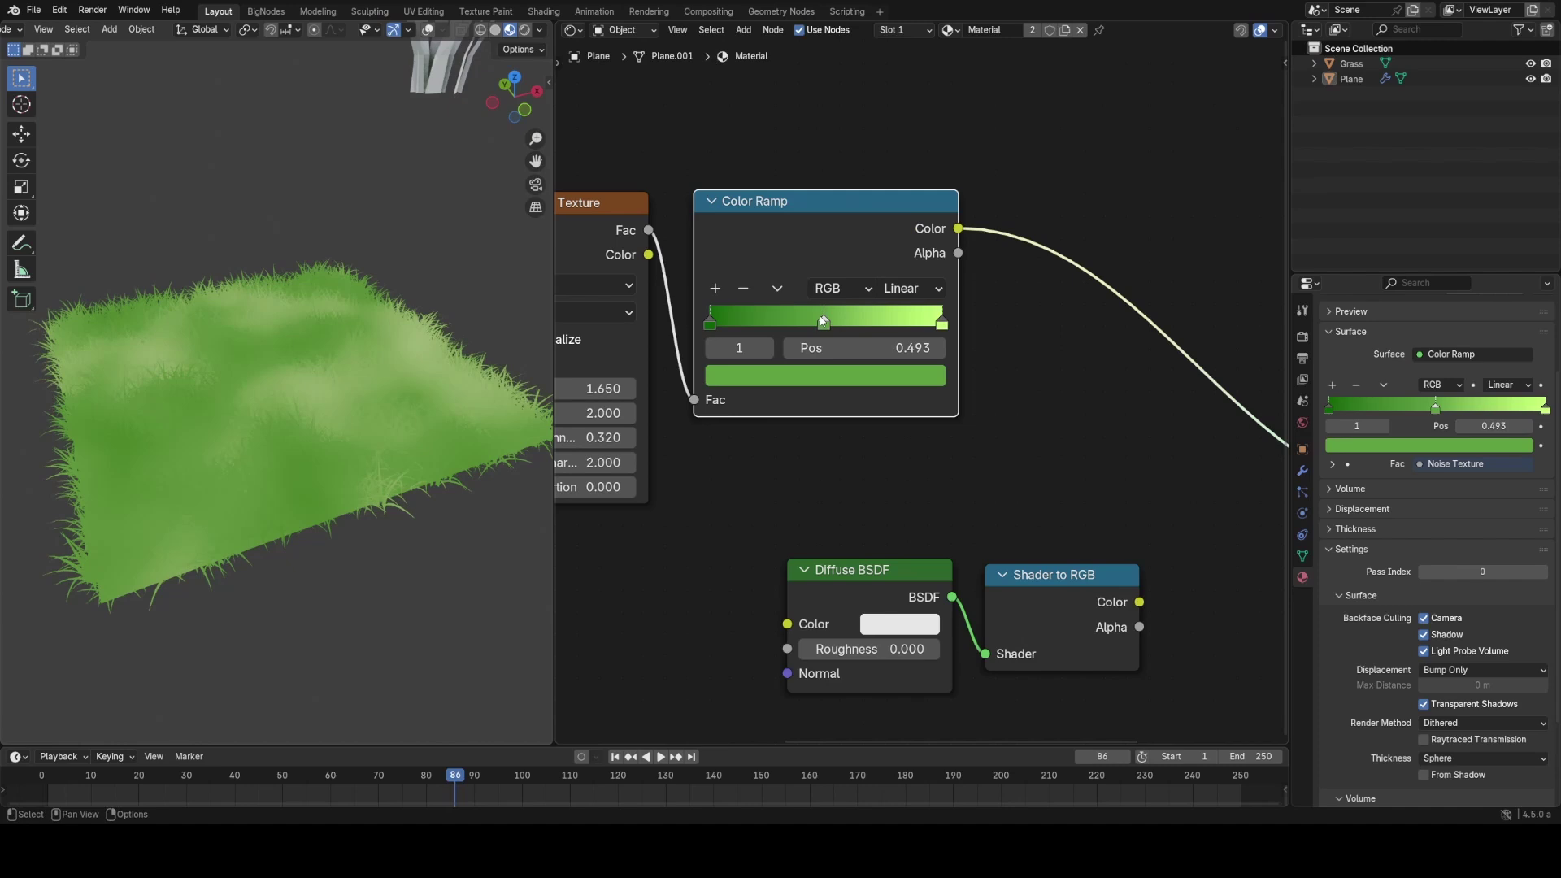
left_click(910, 288)
left_click(909, 413)
left_click_drag(829, 317, 808, 318)
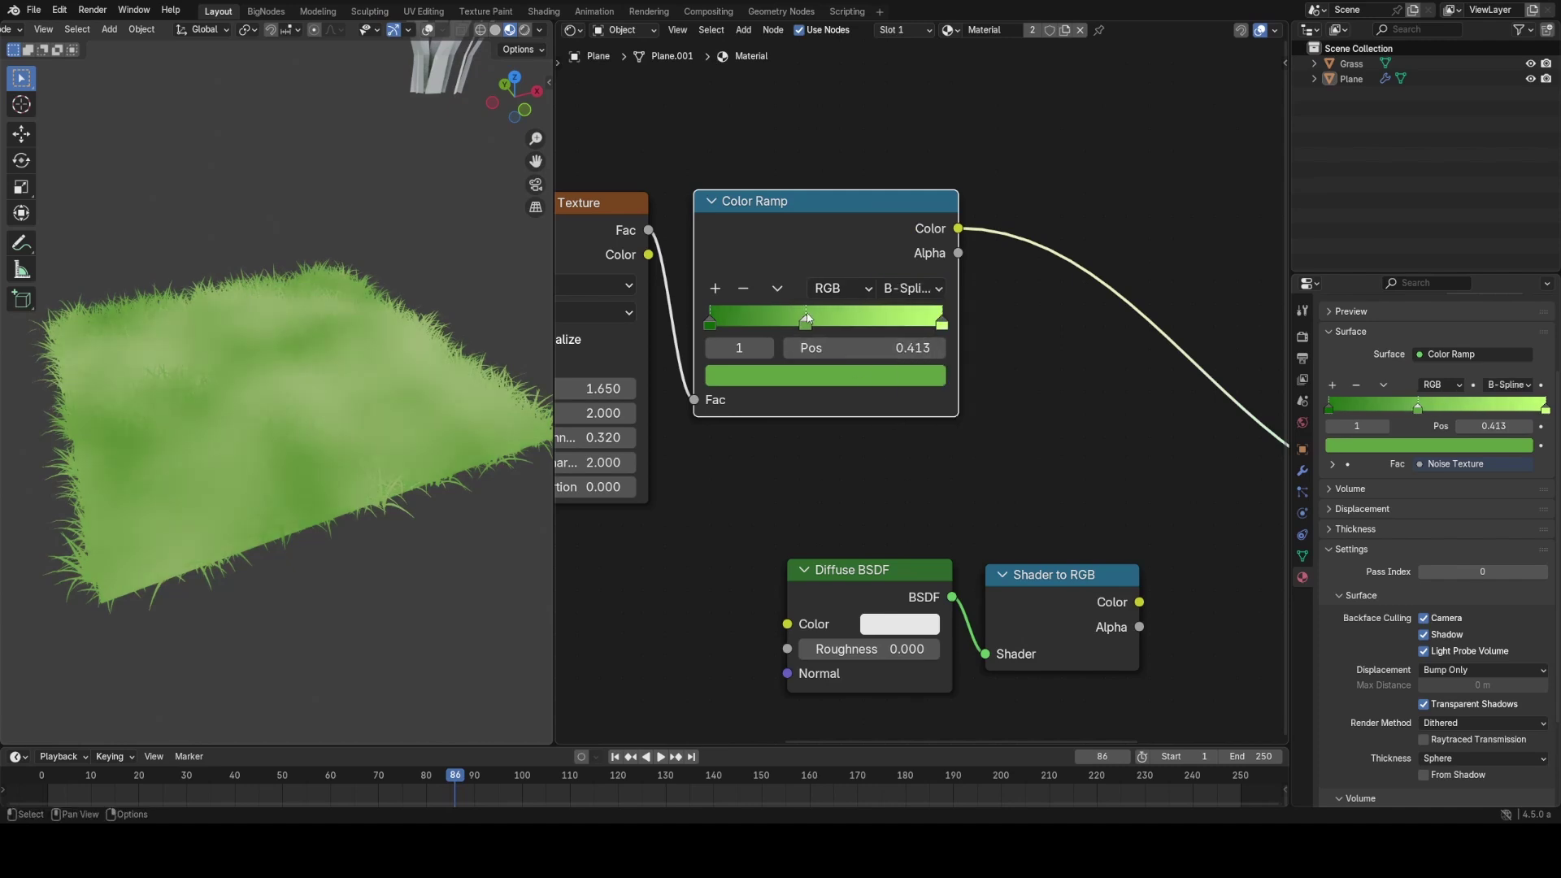
middle_click_drag(488, 390, 150, 441)
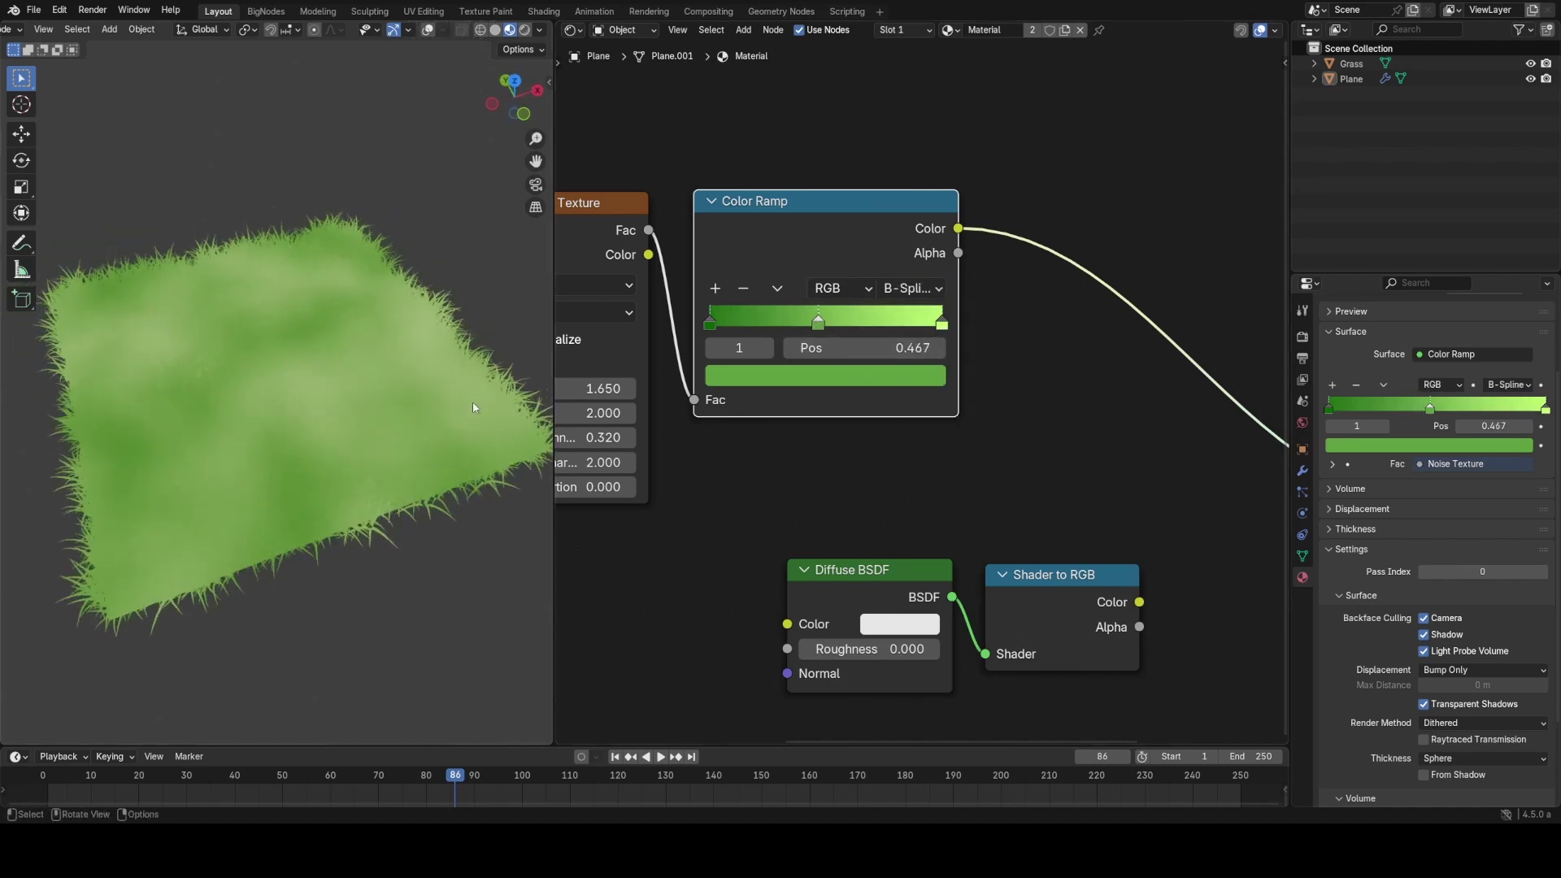
Step: Preview the diffuse shading branch through an extra Material Output node and delete that output
middle_click_drag(976, 435, 789, 384)
scroll(789, 383, "down", 2)
scroll(884, 372, "down", 1)
middle_click_drag(901, 443, 660, 415)
scroll(902, 374, "up", 1)
left_click(693, 422, "ctrl+shift")
scroll(906, 382, "down", 1)
left_click(1016, 362)
key("x")
Step: Connect the Diffuse BSDF directly to the Material Output's Surface and inspect the blades' shading up close
middle_click_drag(794, 422, 1025, 403)
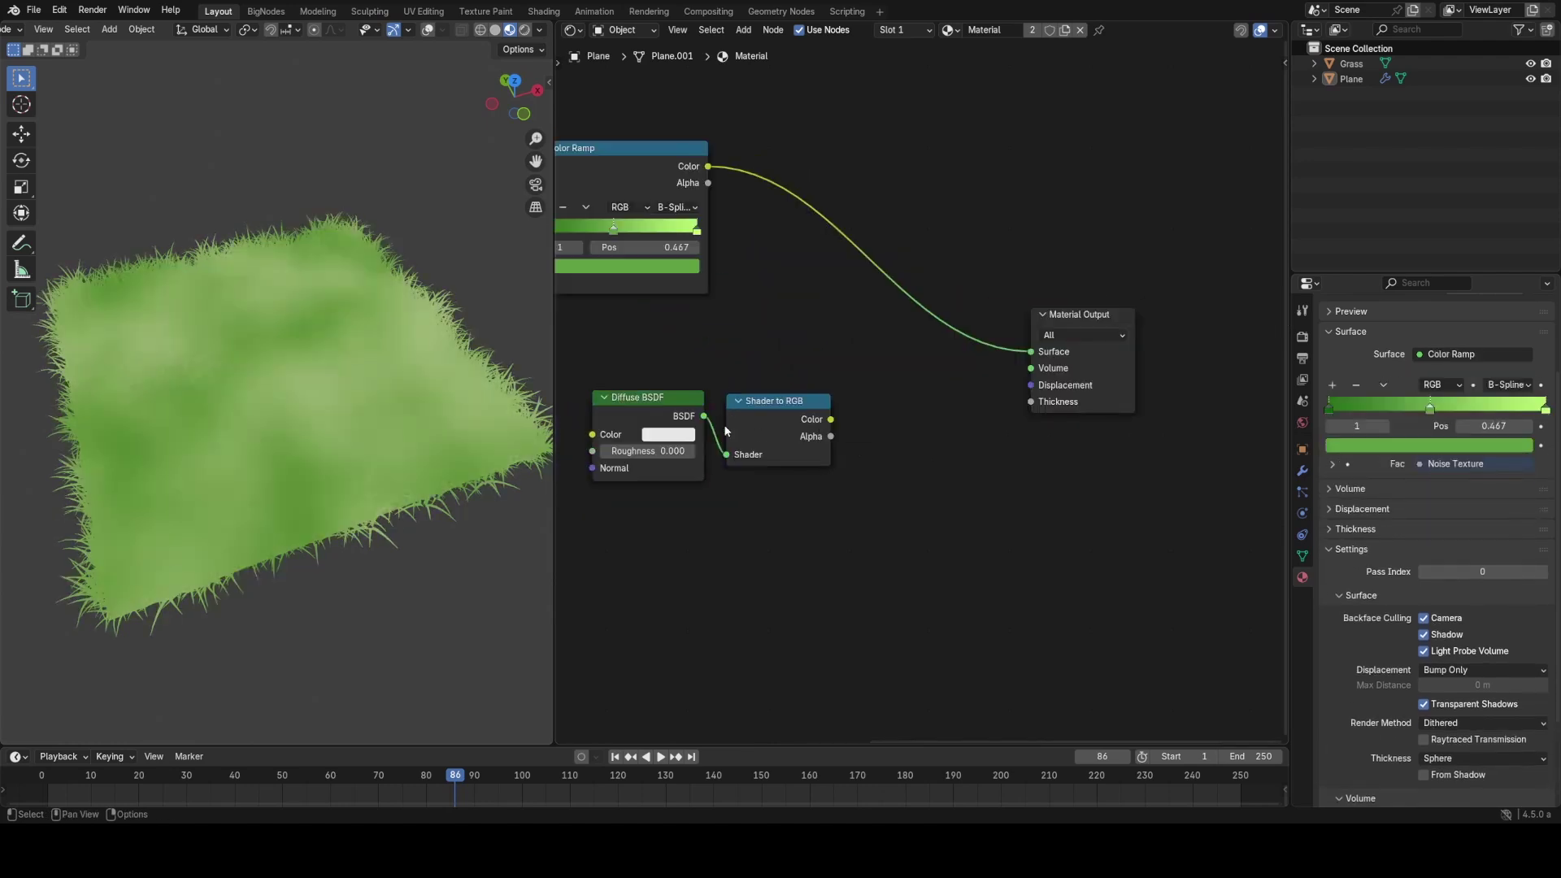
left_click_drag(704, 416, 1030, 351)
left_click_drag(813, 442, 869, 487)
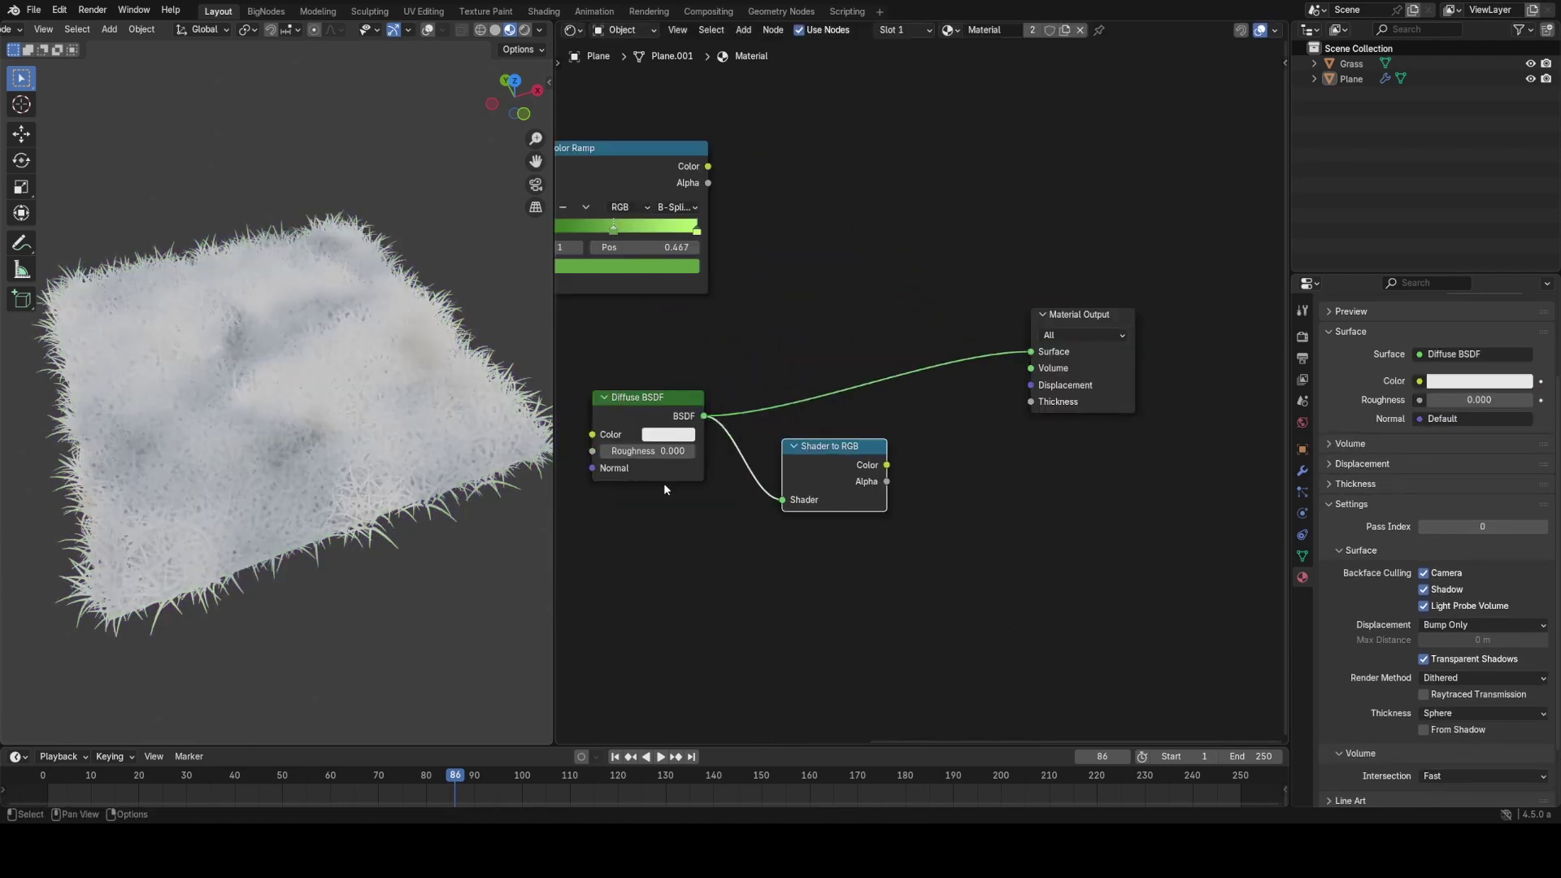
middle_click_drag(431, 467, 327, 465)
scroll(367, 364, "up", 4)
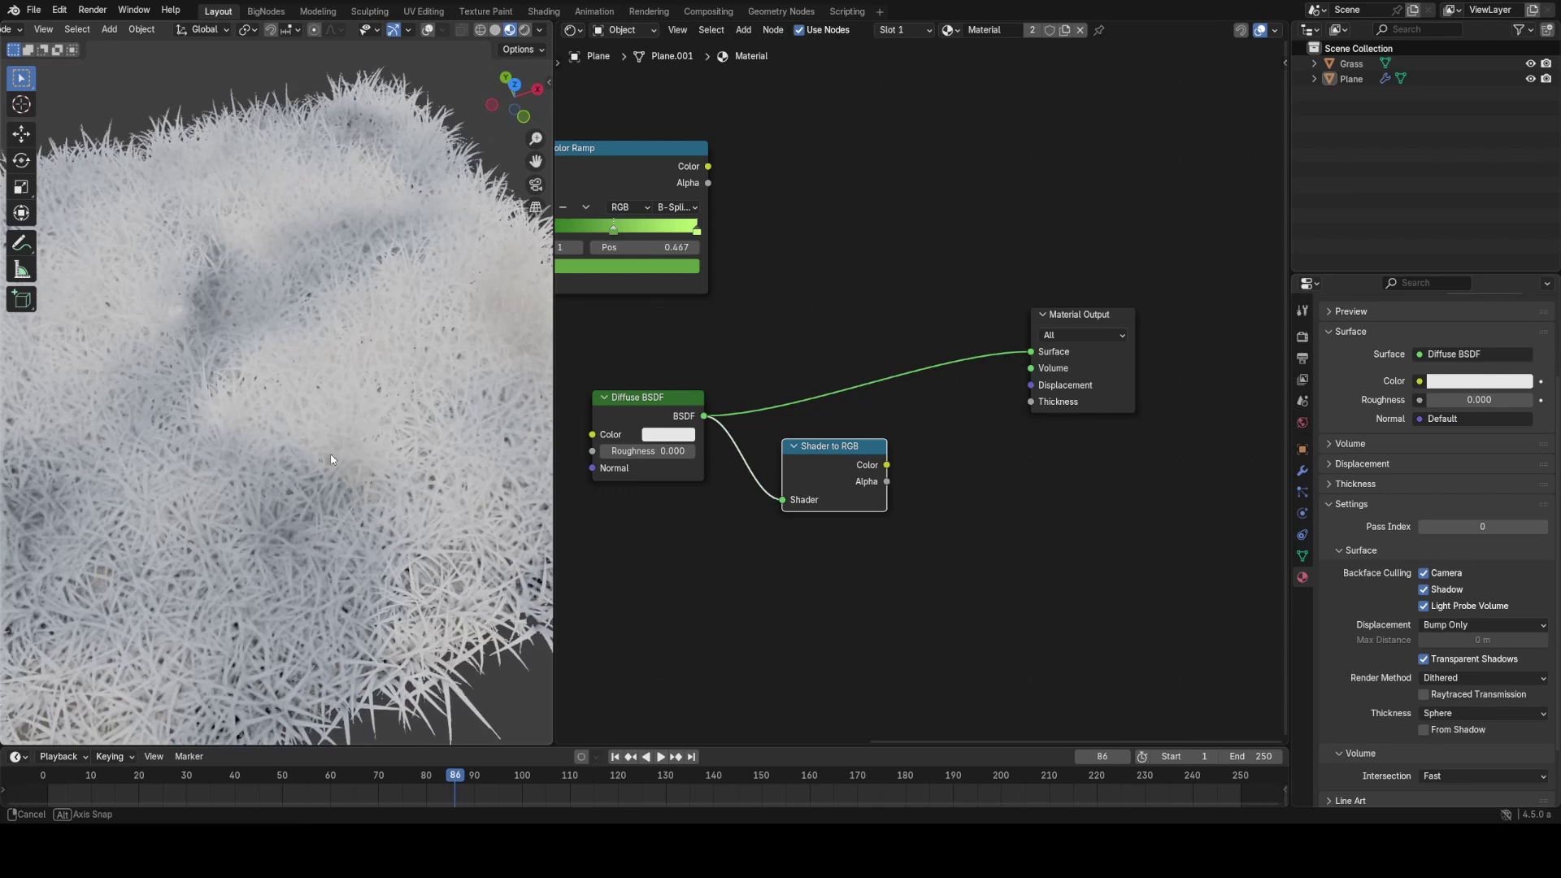
Step: Connect the Shader to RGB's Color to the Material Output's Surface and place the node right beside the Diffuse BSDF
left_click_drag(847, 460, 815, 419)
left_click_drag(1015, 351, 1030, 352)
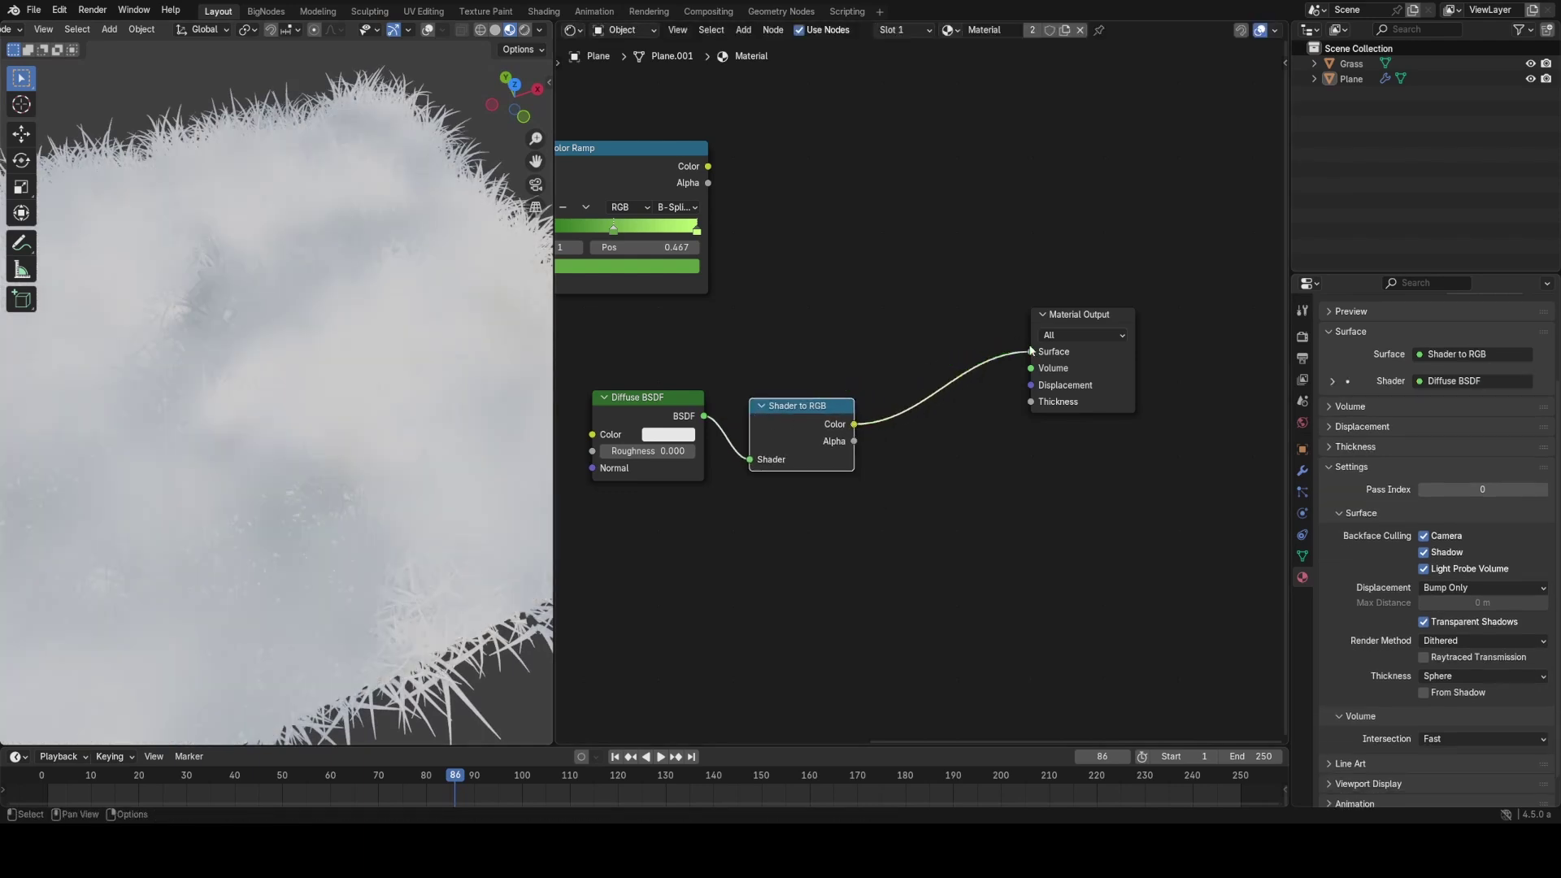
left_click_drag(801, 406, 772, 399)
scroll(395, 392, "down", 5)
middle_click_drag(394, 392, 403, 366)
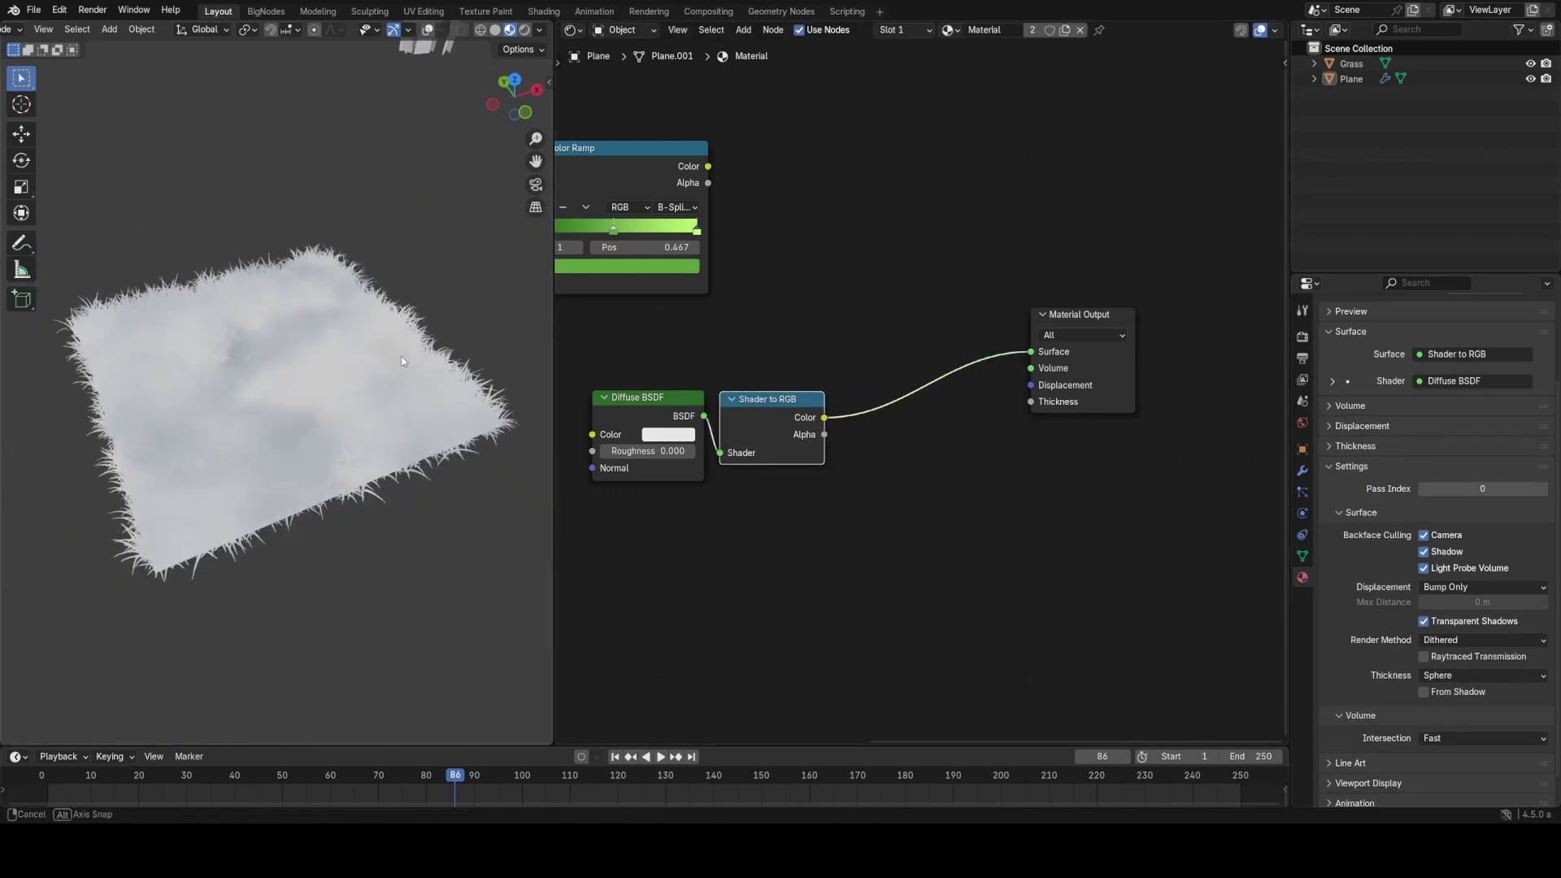
middle_click_drag(702, 375, 751, 358)
scroll(810, 422, "up", 2)
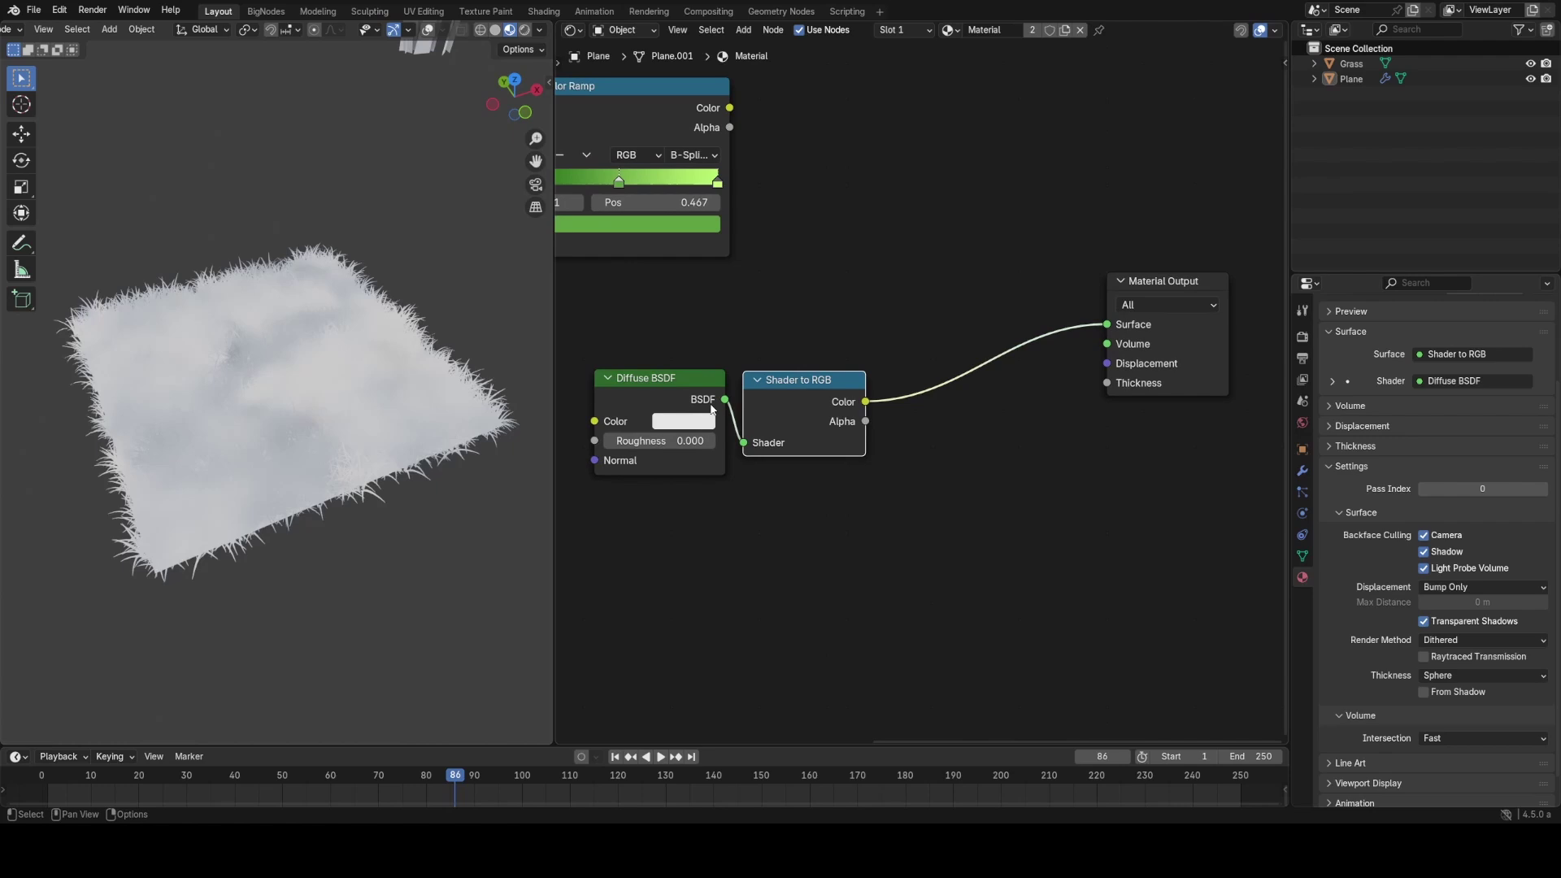
Step: Shift the Diffuse BSDF and Shader to RGB nodes away from the Material Output and add a Mix Color node in between
left_click_drag(668, 530, 899, 358)
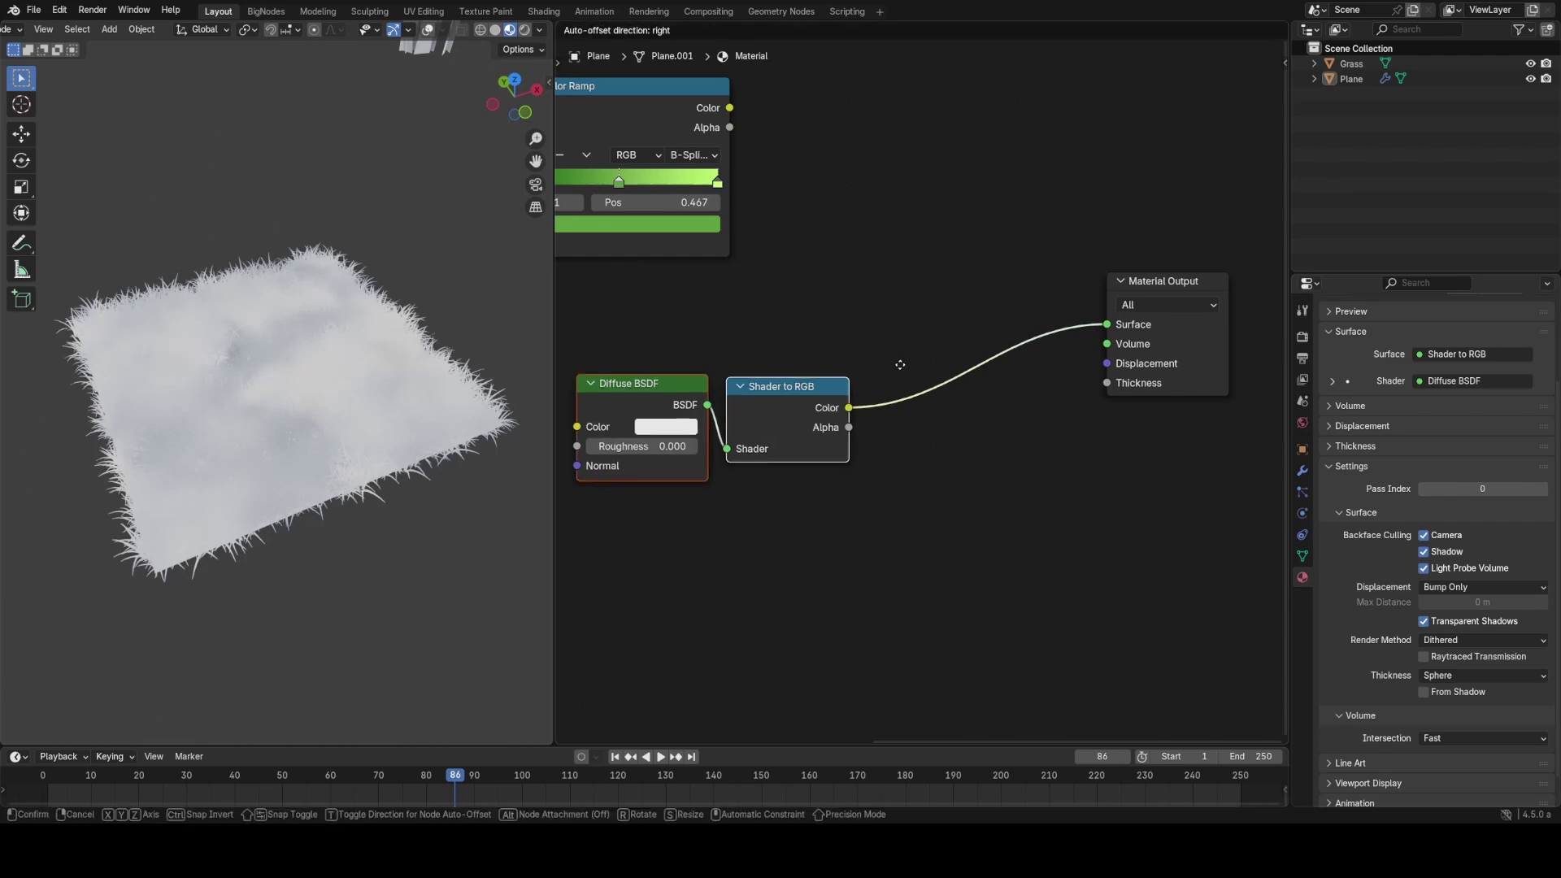
key("g")
left_click(815, 345)
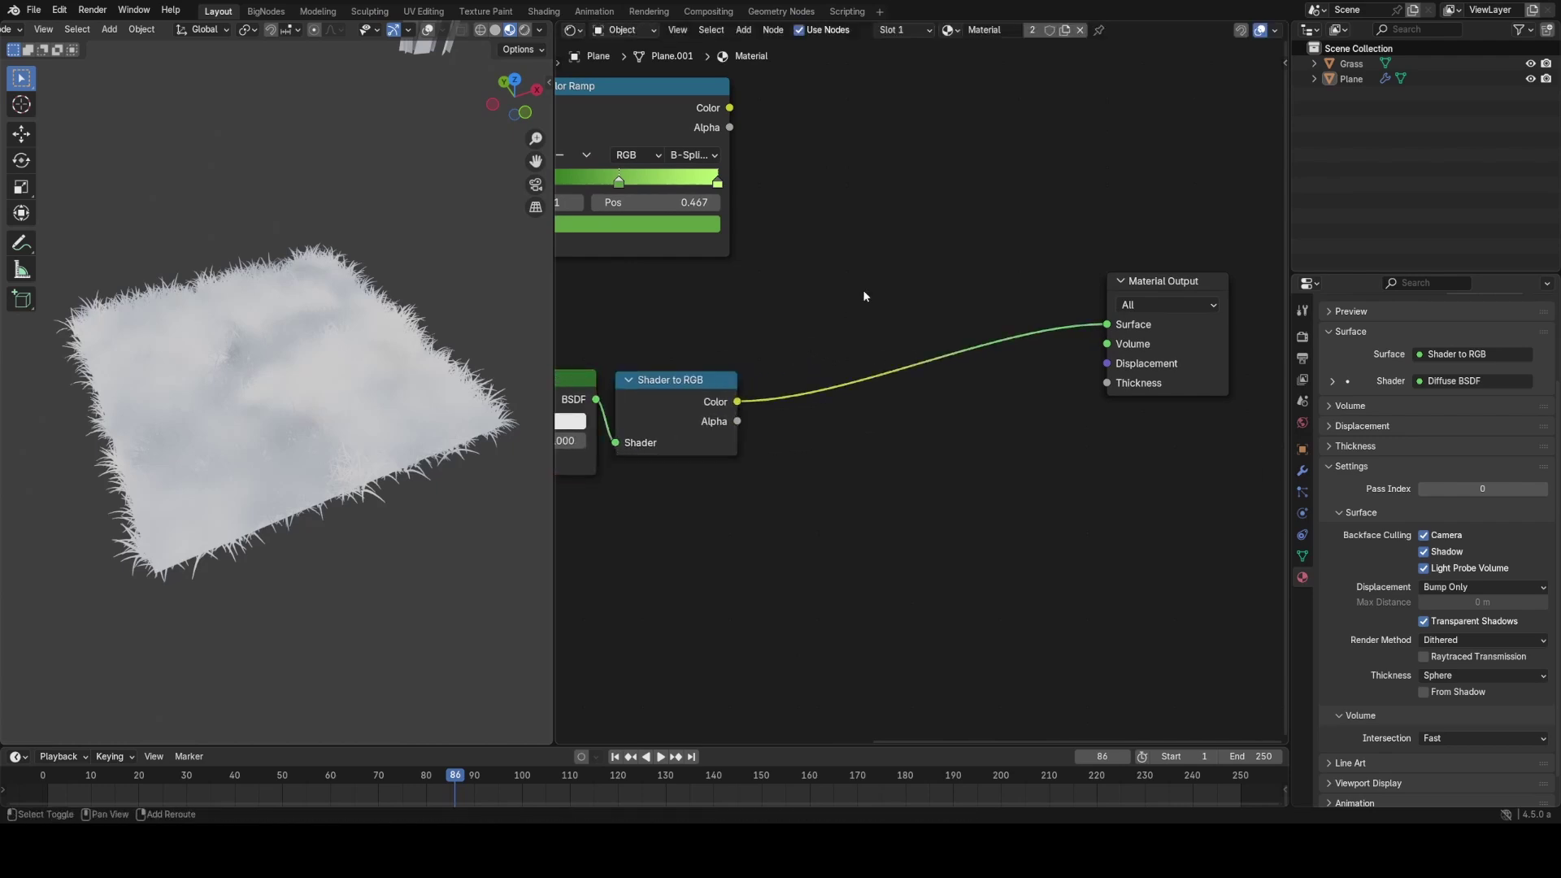
key("shift+a")
type("mi")
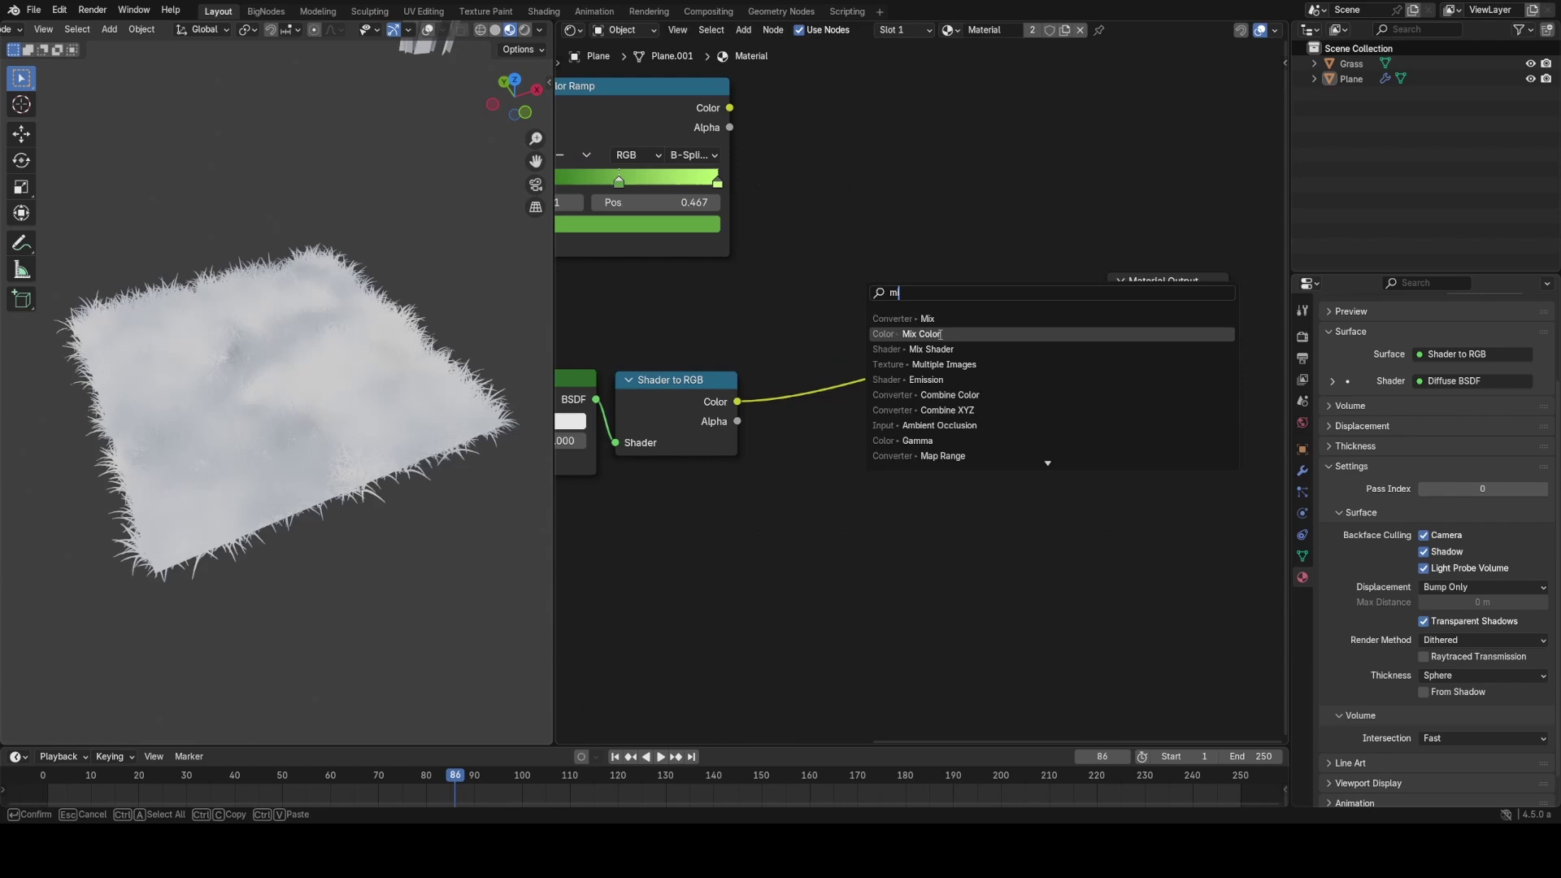
left_click(941, 334)
left_click(900, 124)
Step: Connect the green Color Ramp to the Mix node's A, Shader to RGB's Color to Factor, and Result to the output's Surface
middle_click_drag(853, 143, 889, 254)
left_click_drag(763, 218, 934, 394)
left_click_drag(773, 513, 935, 374)
left_click_drag(1056, 264, 1142, 434)
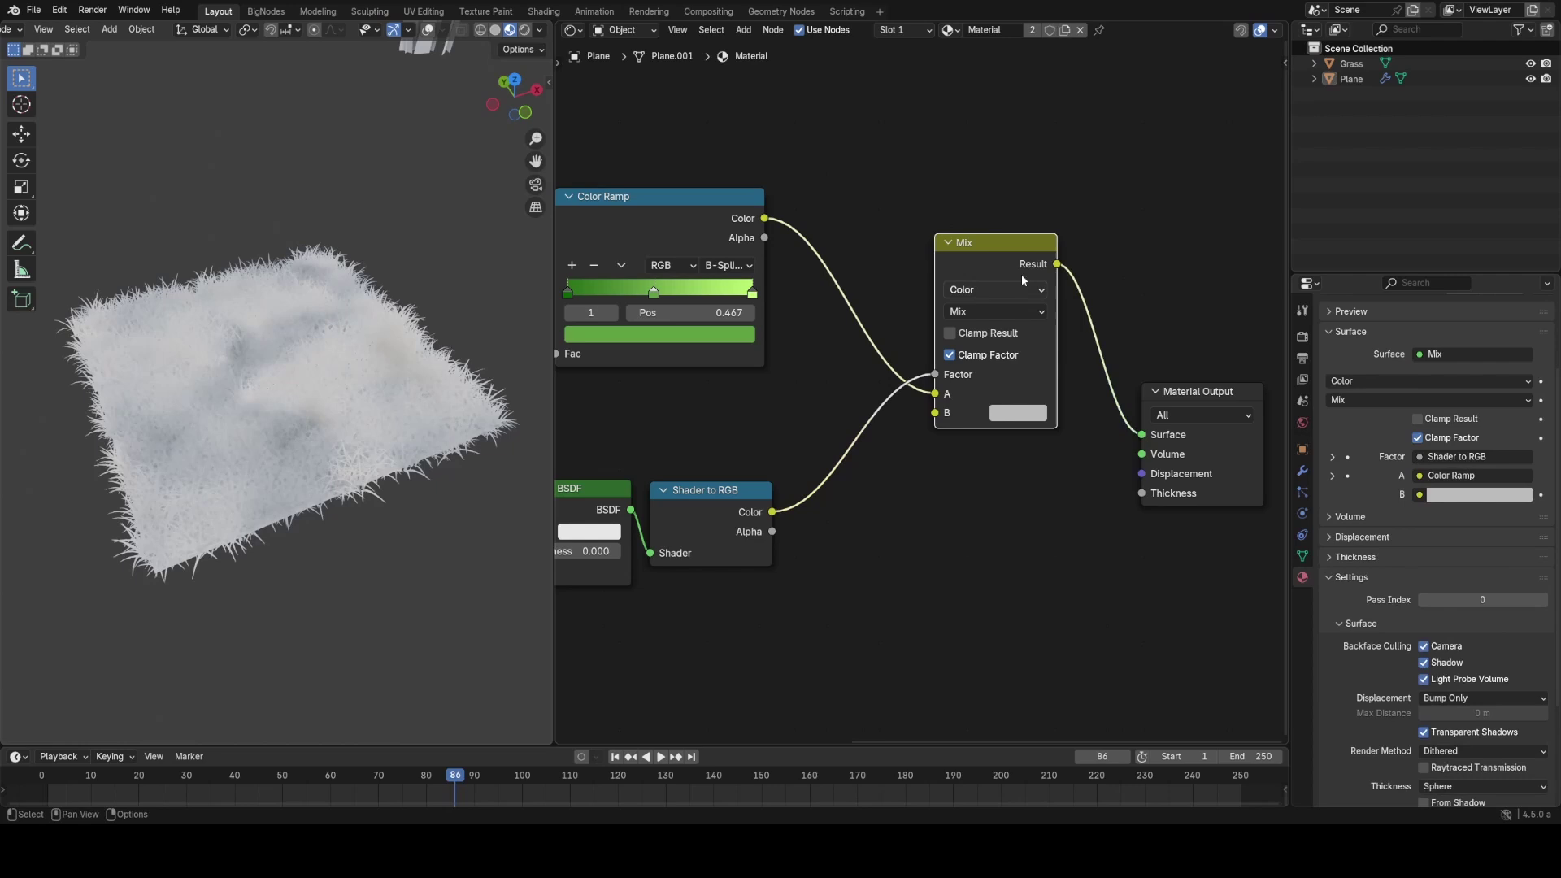
Step: Darken the Mix node's B color to near black and inspect the grass shading
scroll(796, 450, "up", 3)
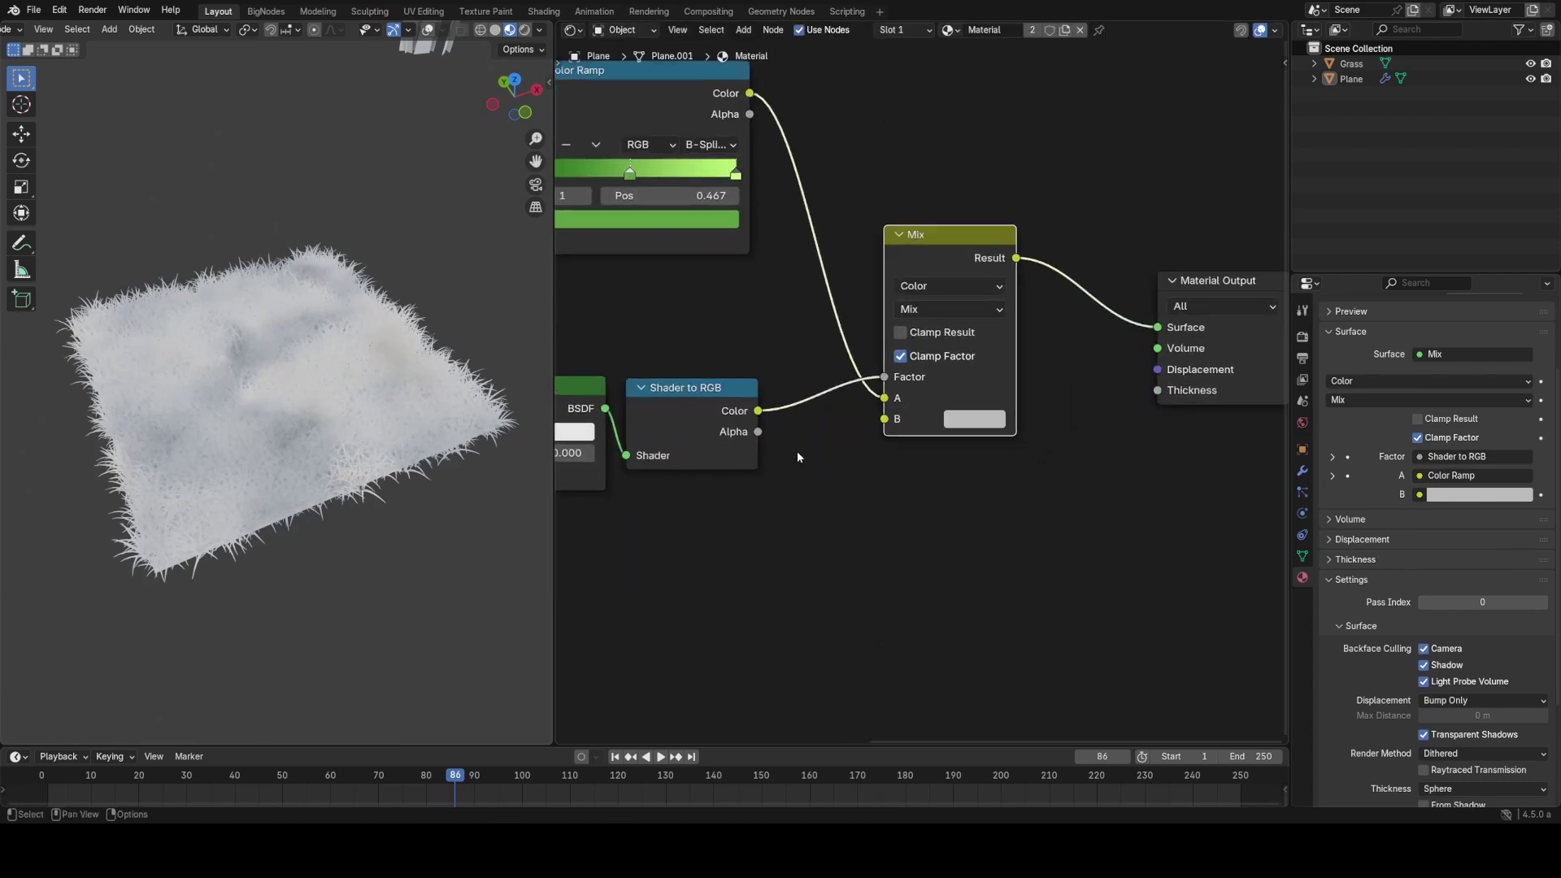
left_click(977, 432)
scroll(977, 433, "down", 10)
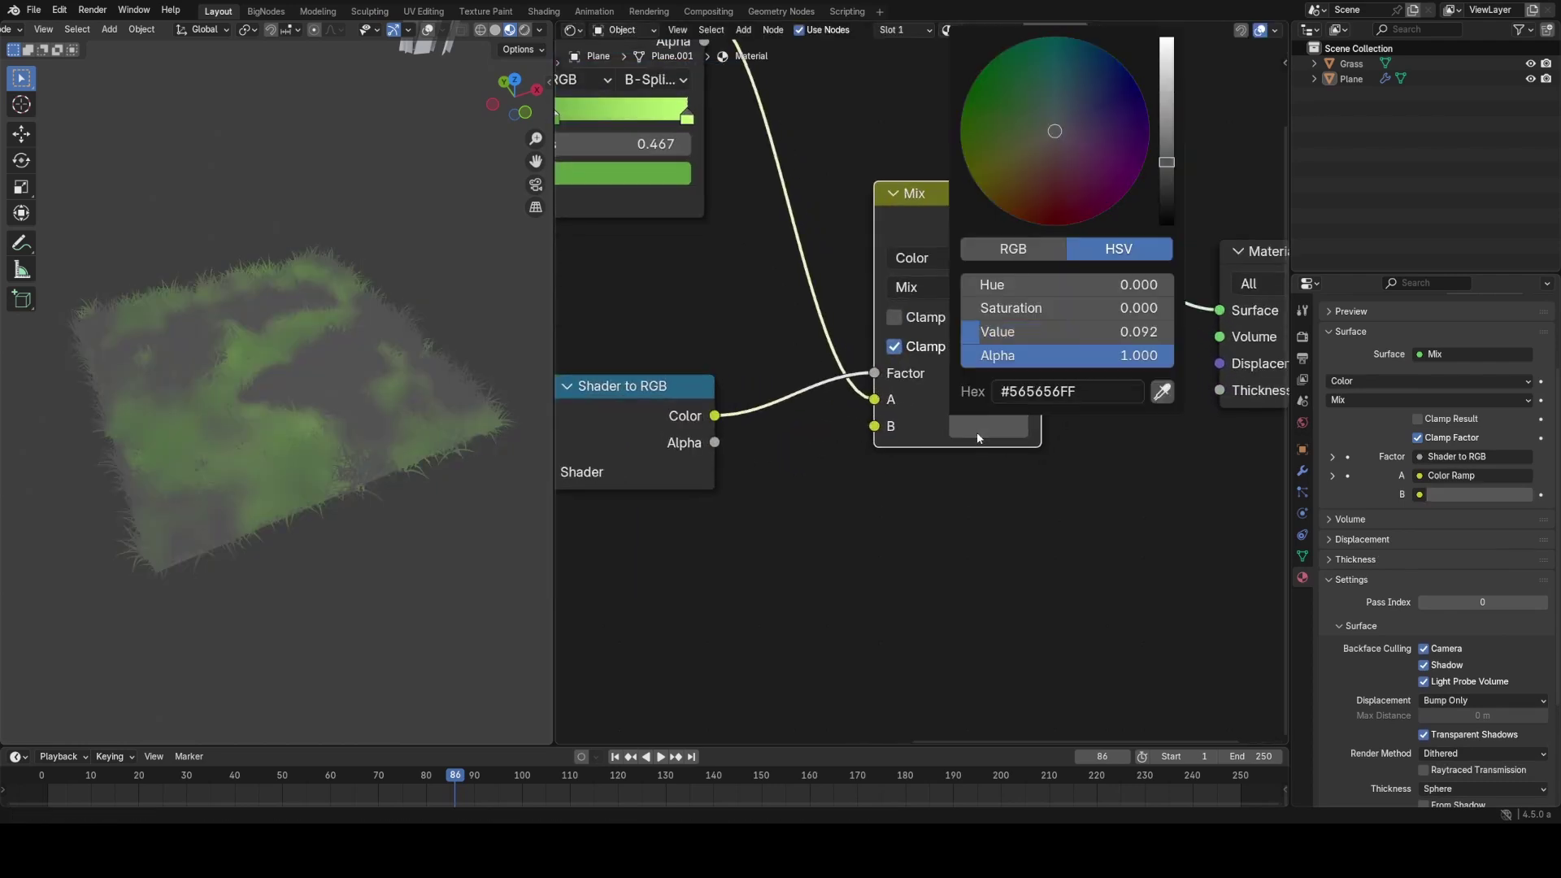
middle_click_drag(379, 393, 364, 363)
scroll(404, 382, "down", 2)
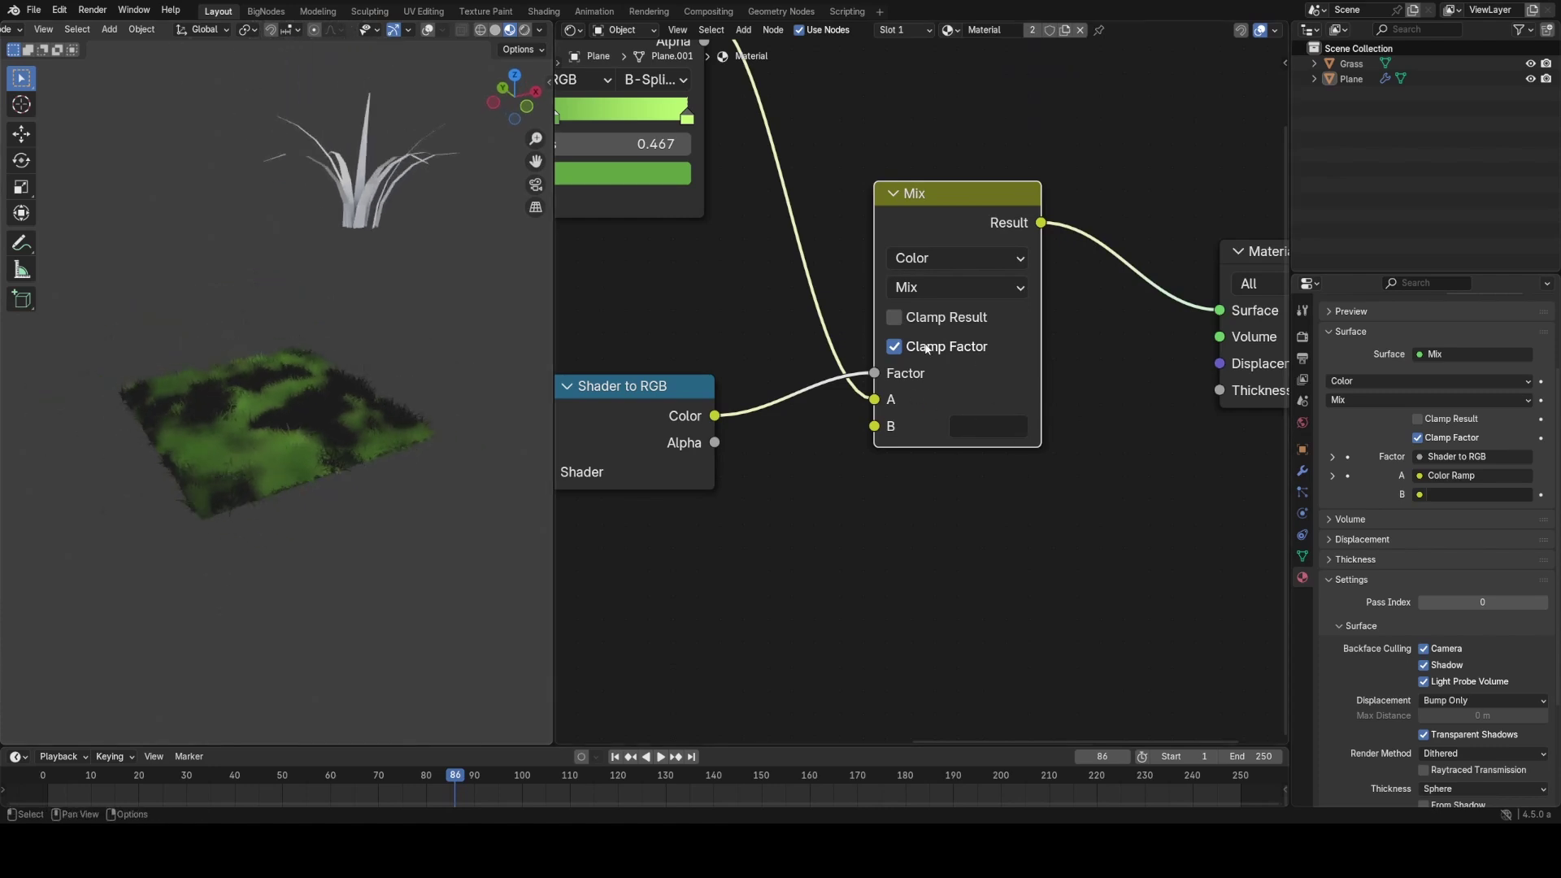
scroll(373, 390, "up", 3)
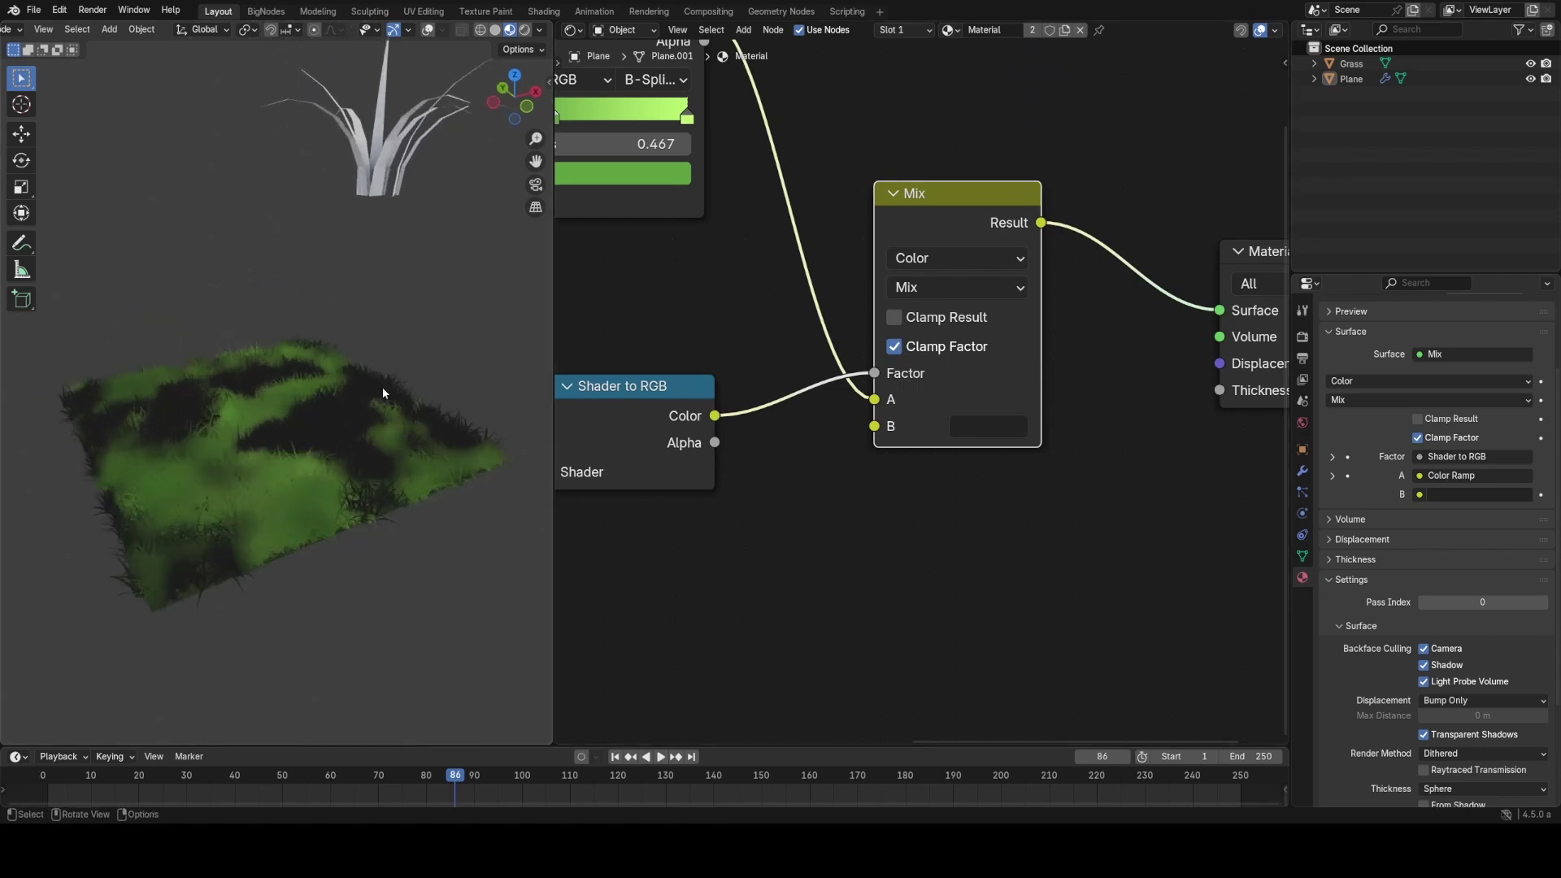
Step: Add a Monkey mesh to the scene and scale it down
key("shift+a")
mouse_move(379, 411)
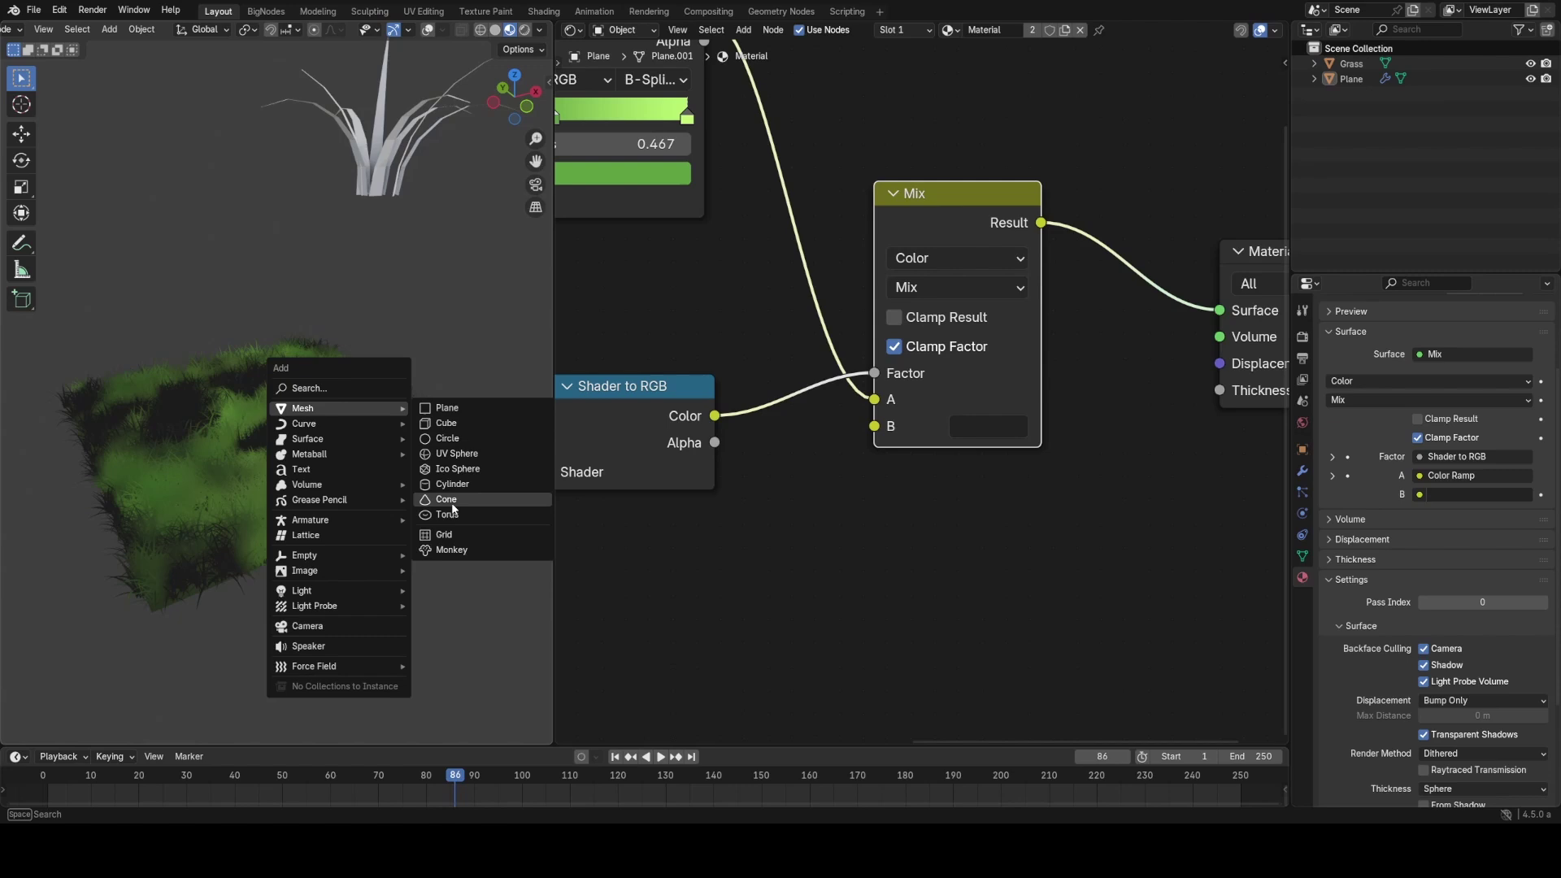
left_click(452, 550)
key("s")
left_click(325, 463)
Step: Raise the monkey along Z, shrink it further and place it just above the grass near the patch's edge
key("g")
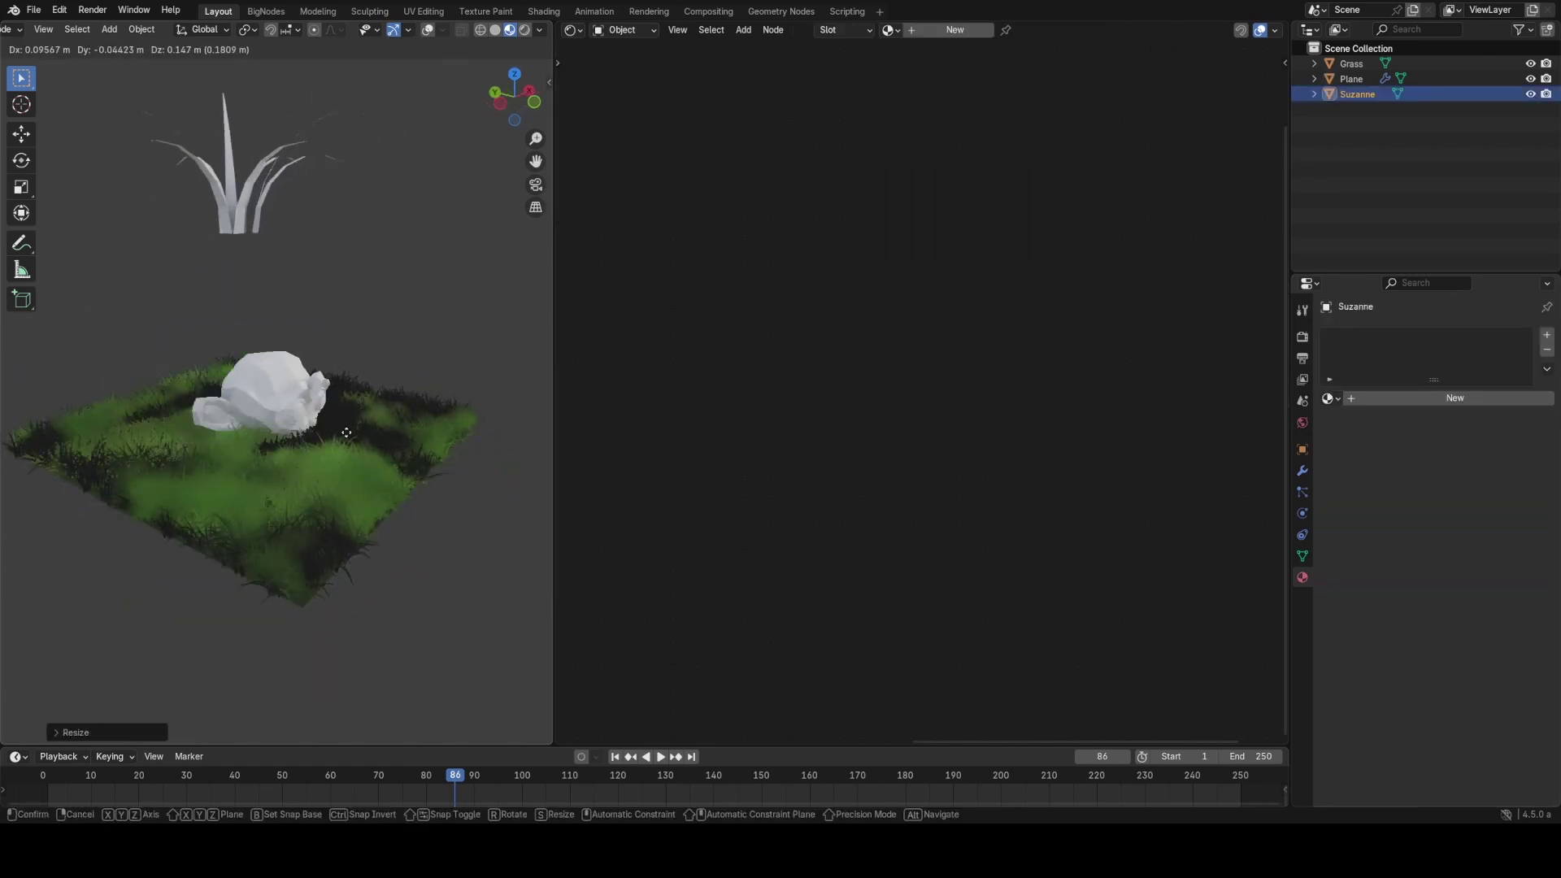
key("z")
left_click(362, 363)
key("s")
left_click(344, 379)
key("g")
left_click(406, 419)
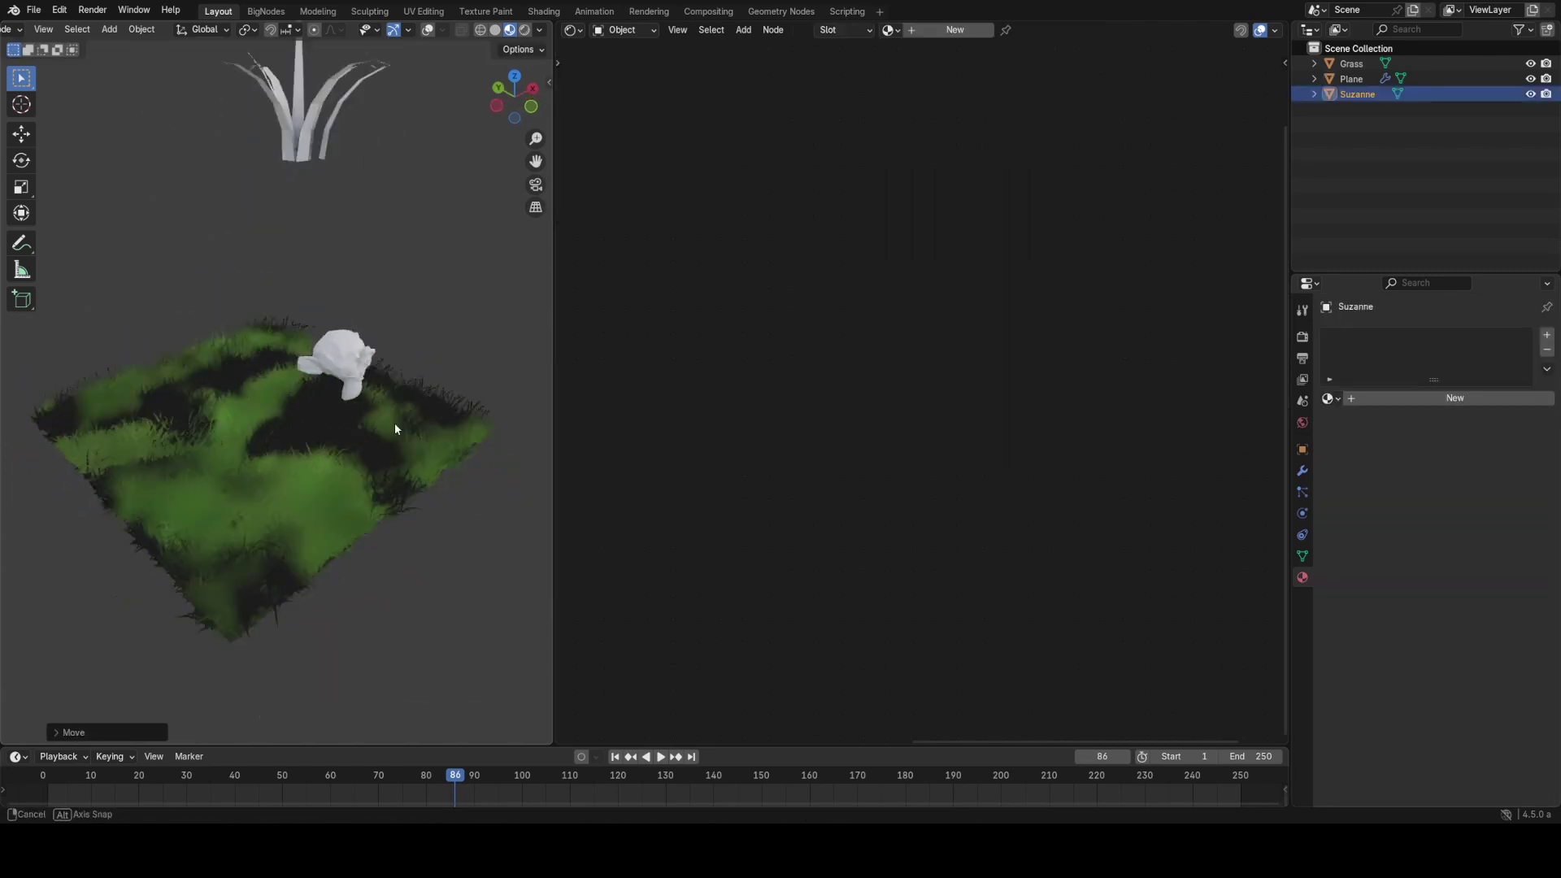
middle_click_drag(394, 423, 288, 437)
scroll(288, 437, "up", 3)
Step: On the grass material, move the Color Ramp link to the Mix node's B and set A to near-black #191919
left_click(228, 503)
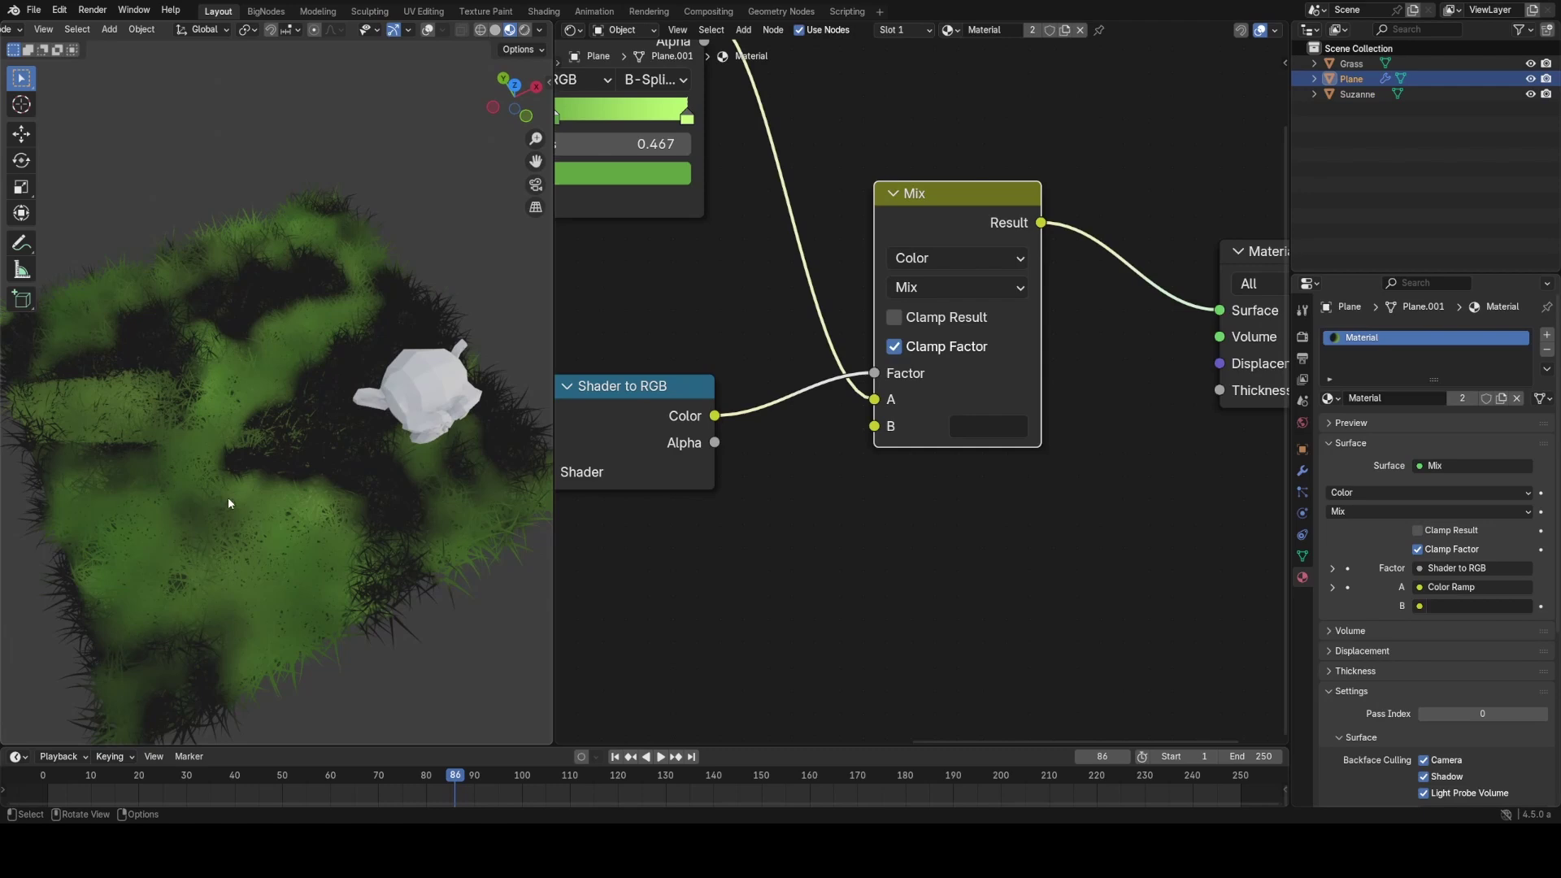
middle_click_drag(884, 396, 953, 441)
left_click_drag(943, 445, 950, 476)
left_click(1051, 448)
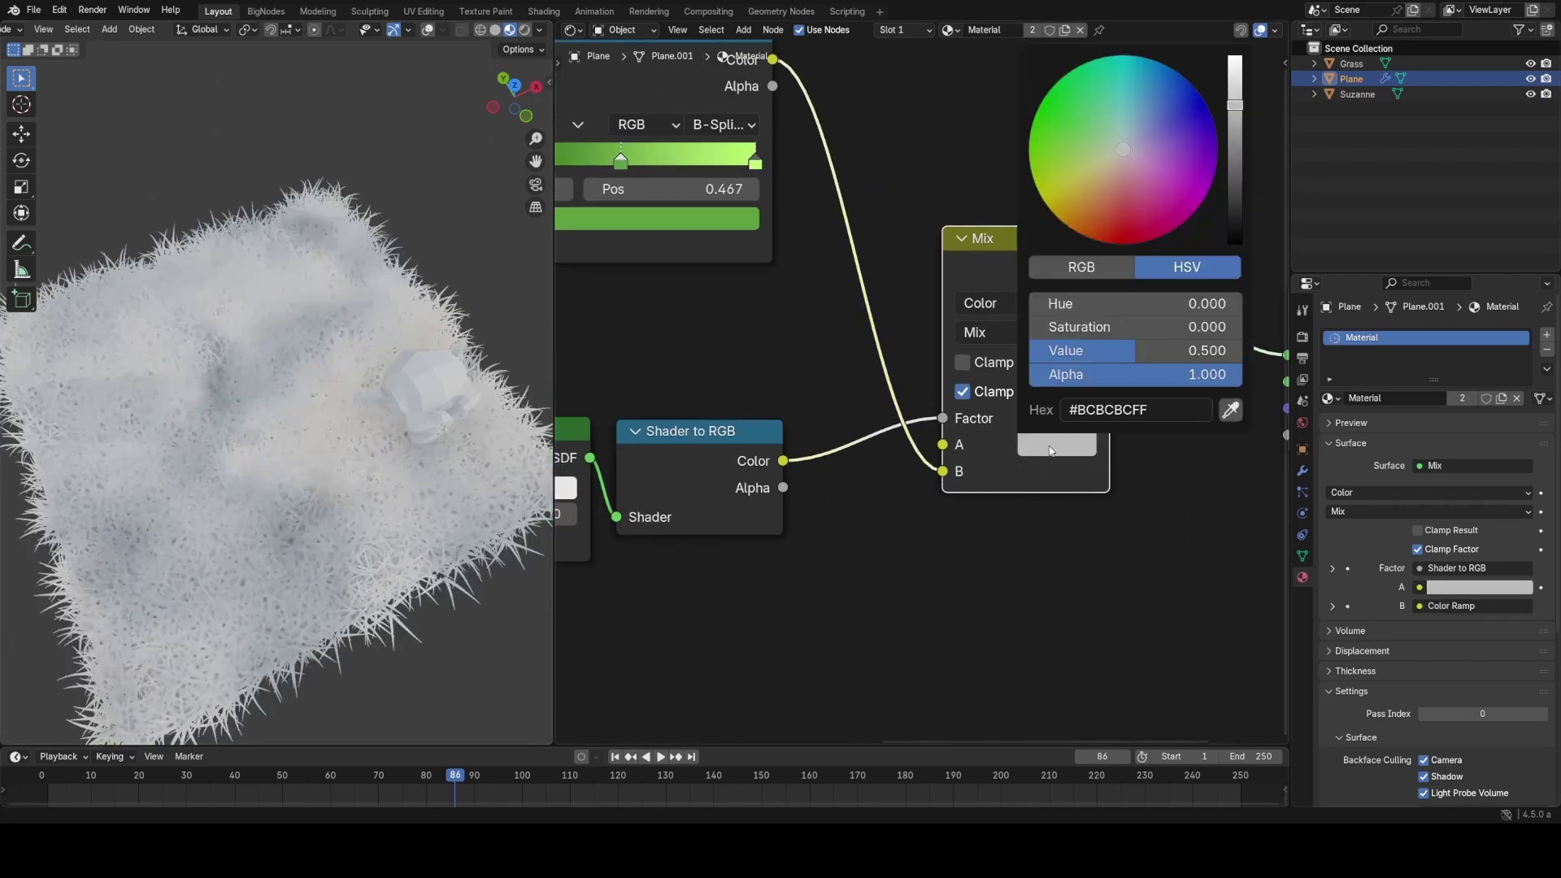
scroll(1050, 449, "down", 10)
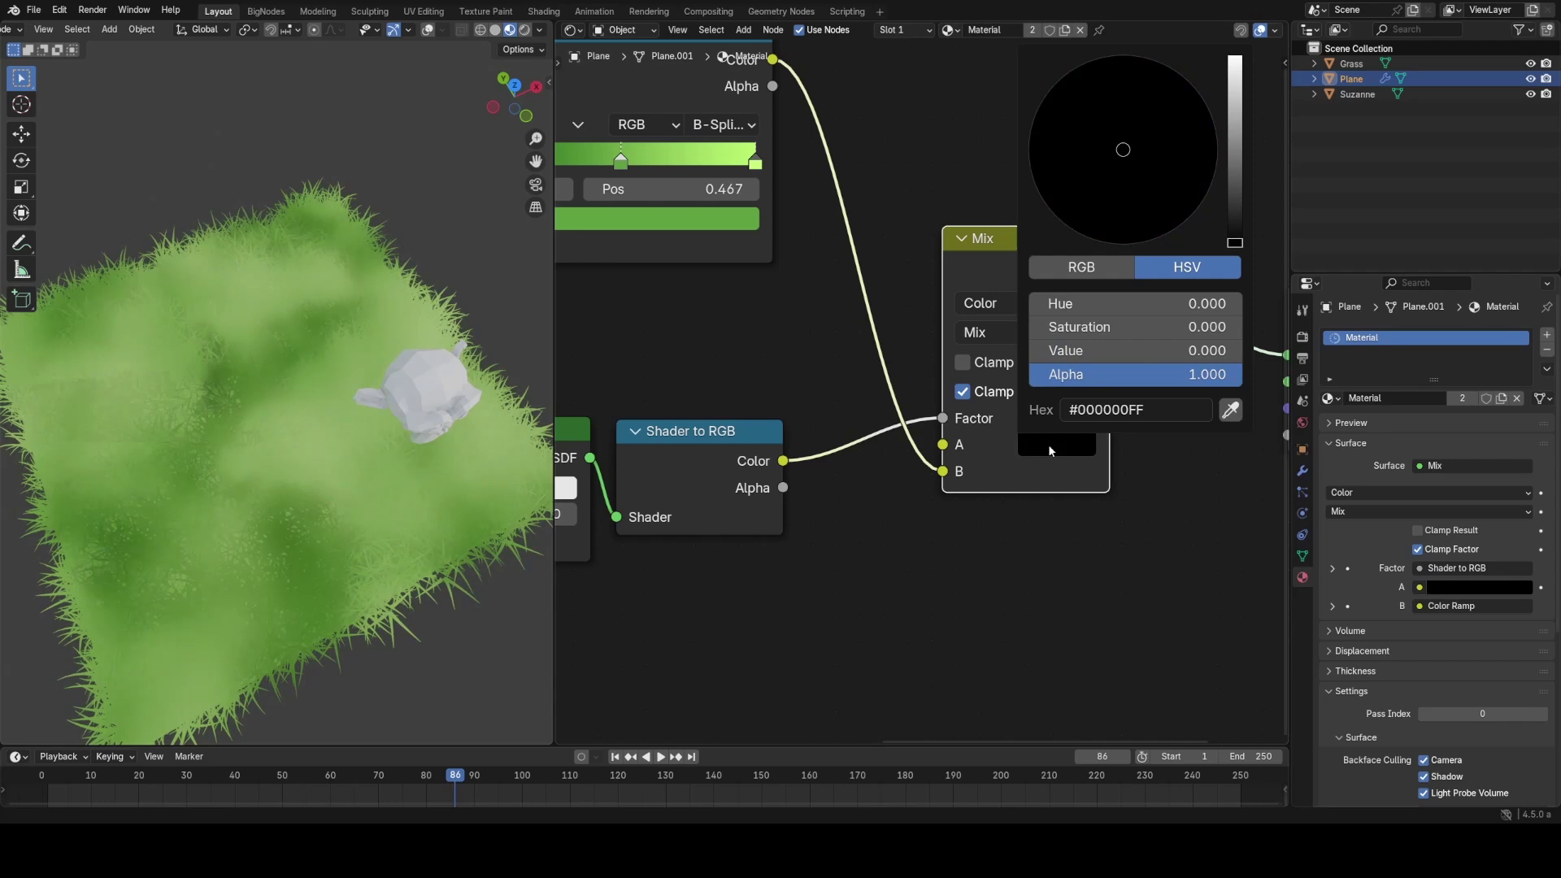
scroll(1047, 444, "up", 3)
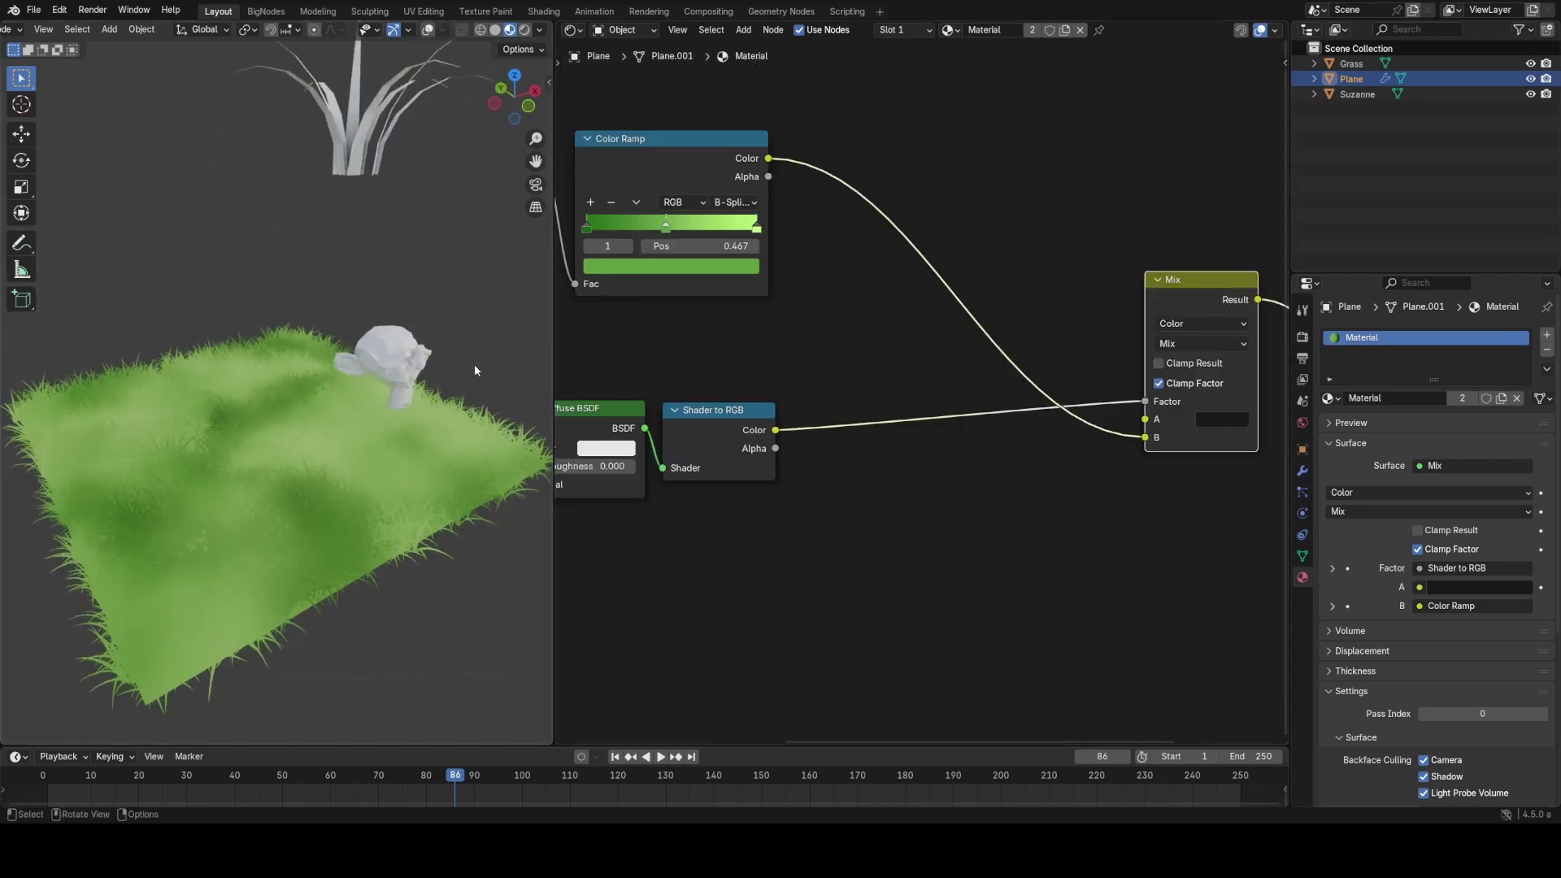
Step: Switch the viewport to Rendered shading, add a Sun light and rotate it to light the grass at an angle
left_click(523, 31)
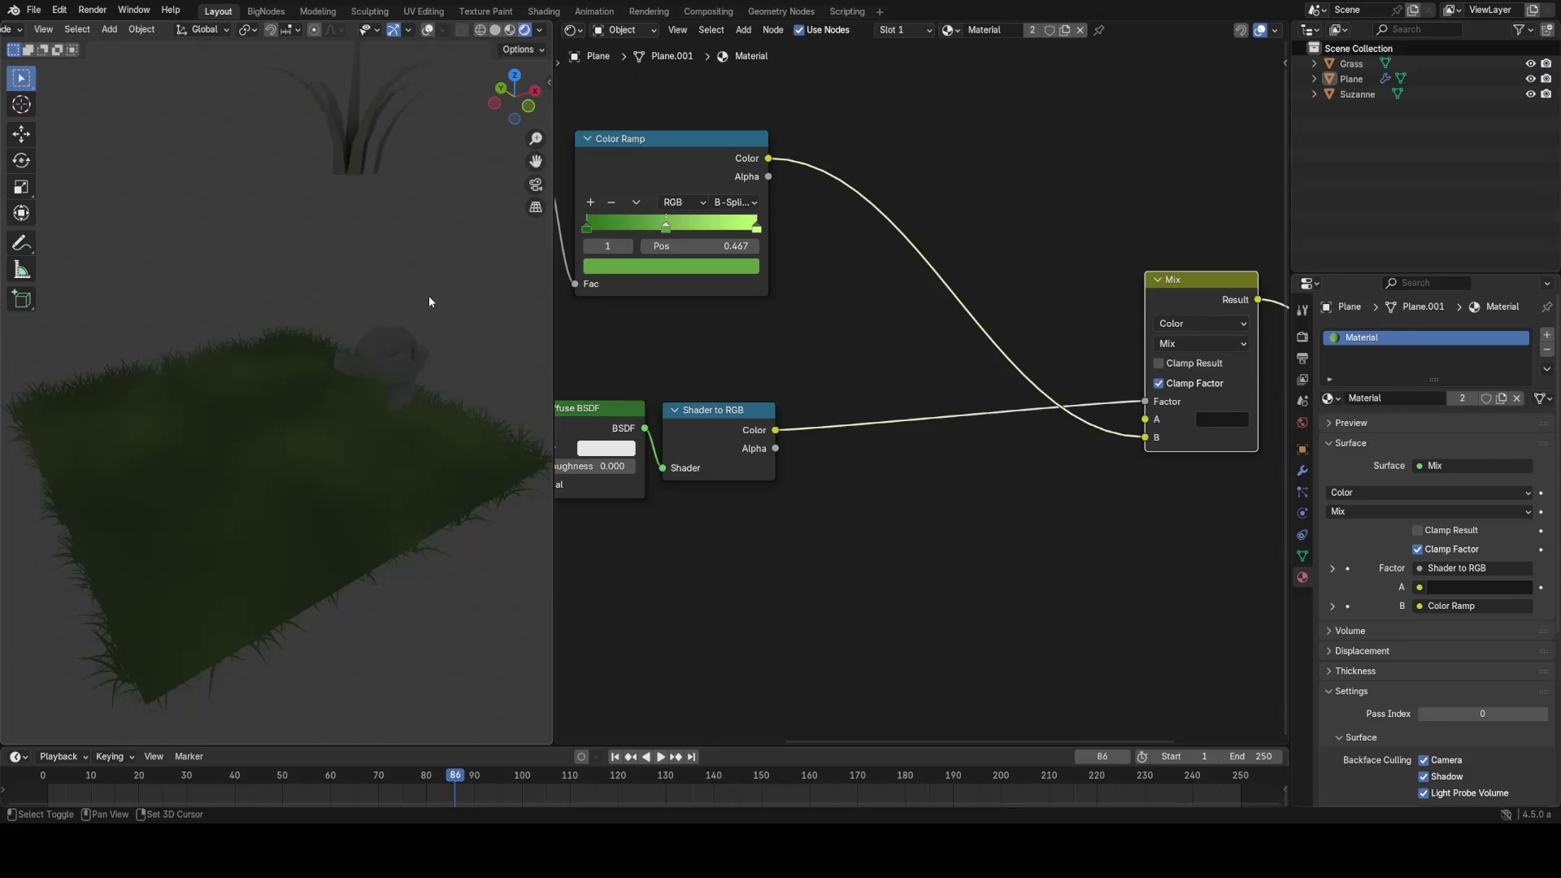
key("shift+a")
mouse_move(375, 485)
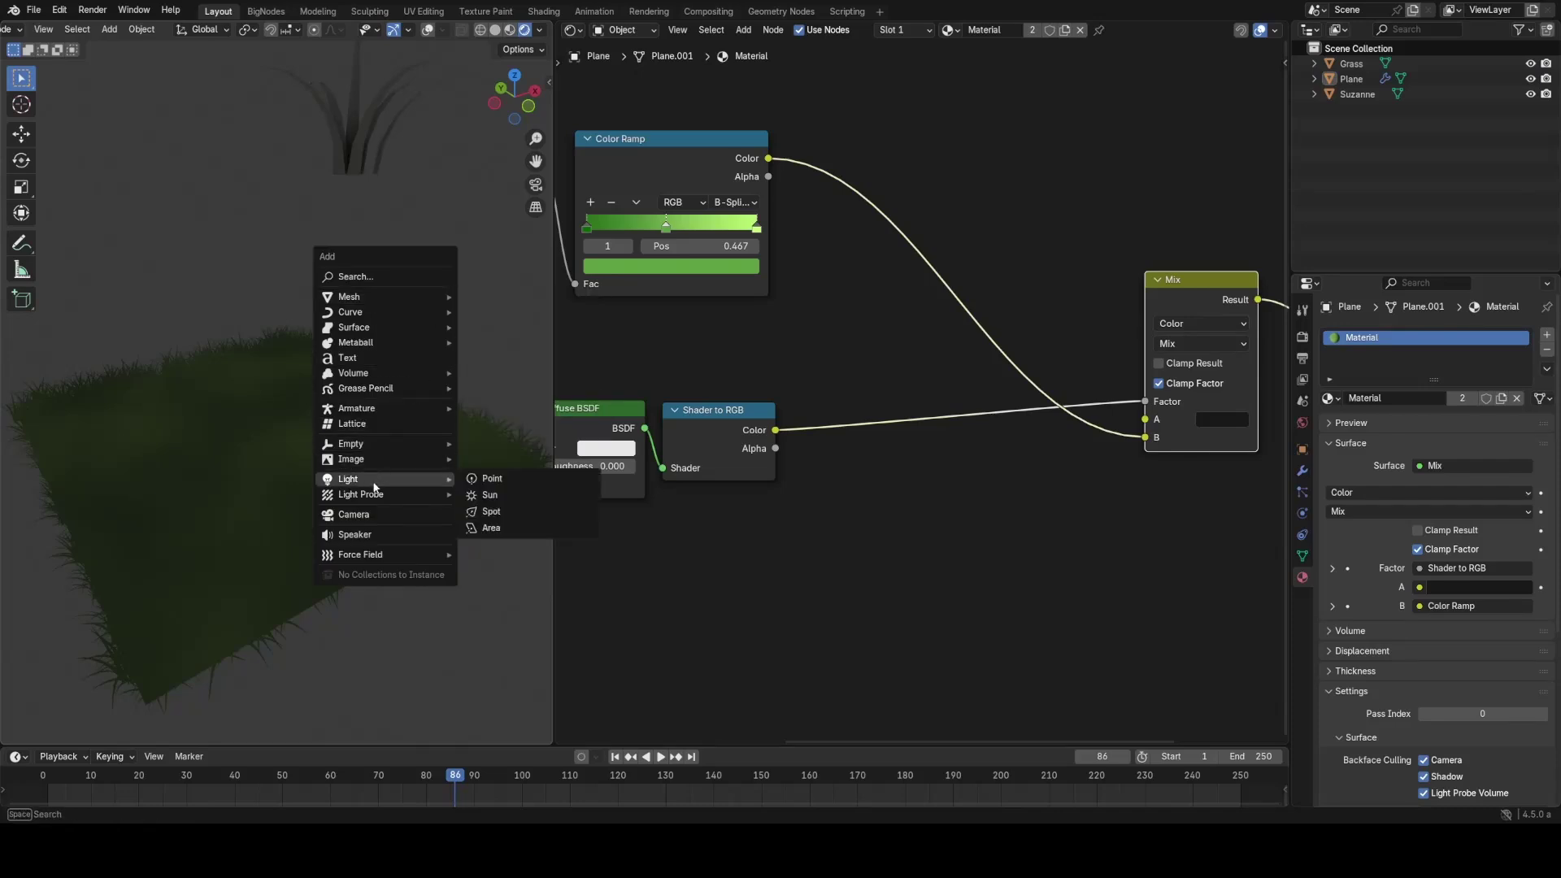
left_click(490, 495)
key("r")
left_click(434, 569)
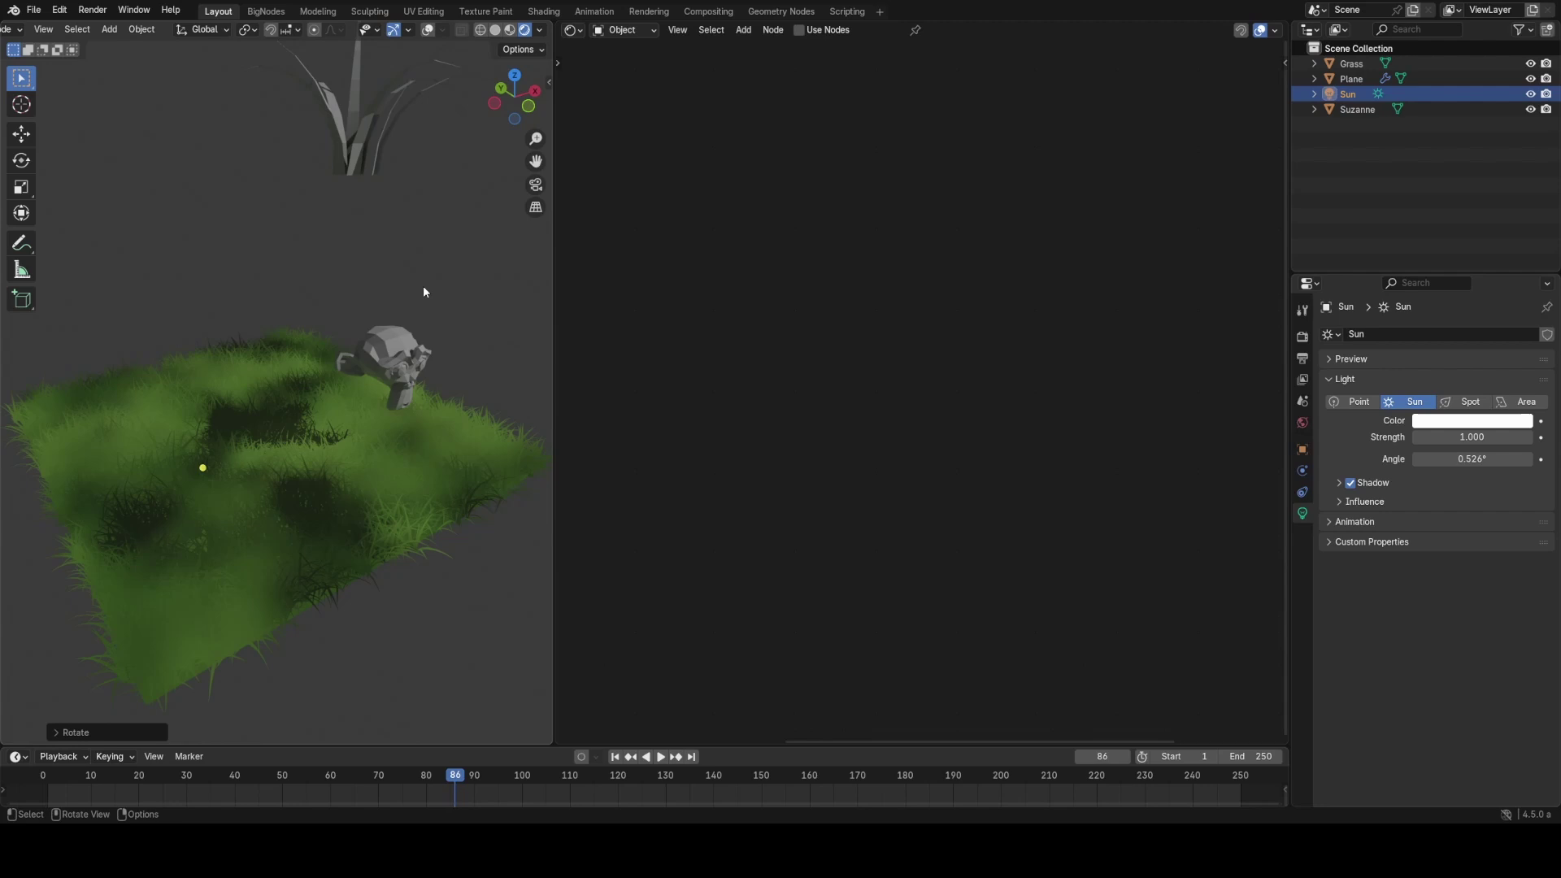
Step: Compare the sunlit grass in Solid shading with the Rendered view from several angles
key("z")
left_click(419, 328)
key("z")
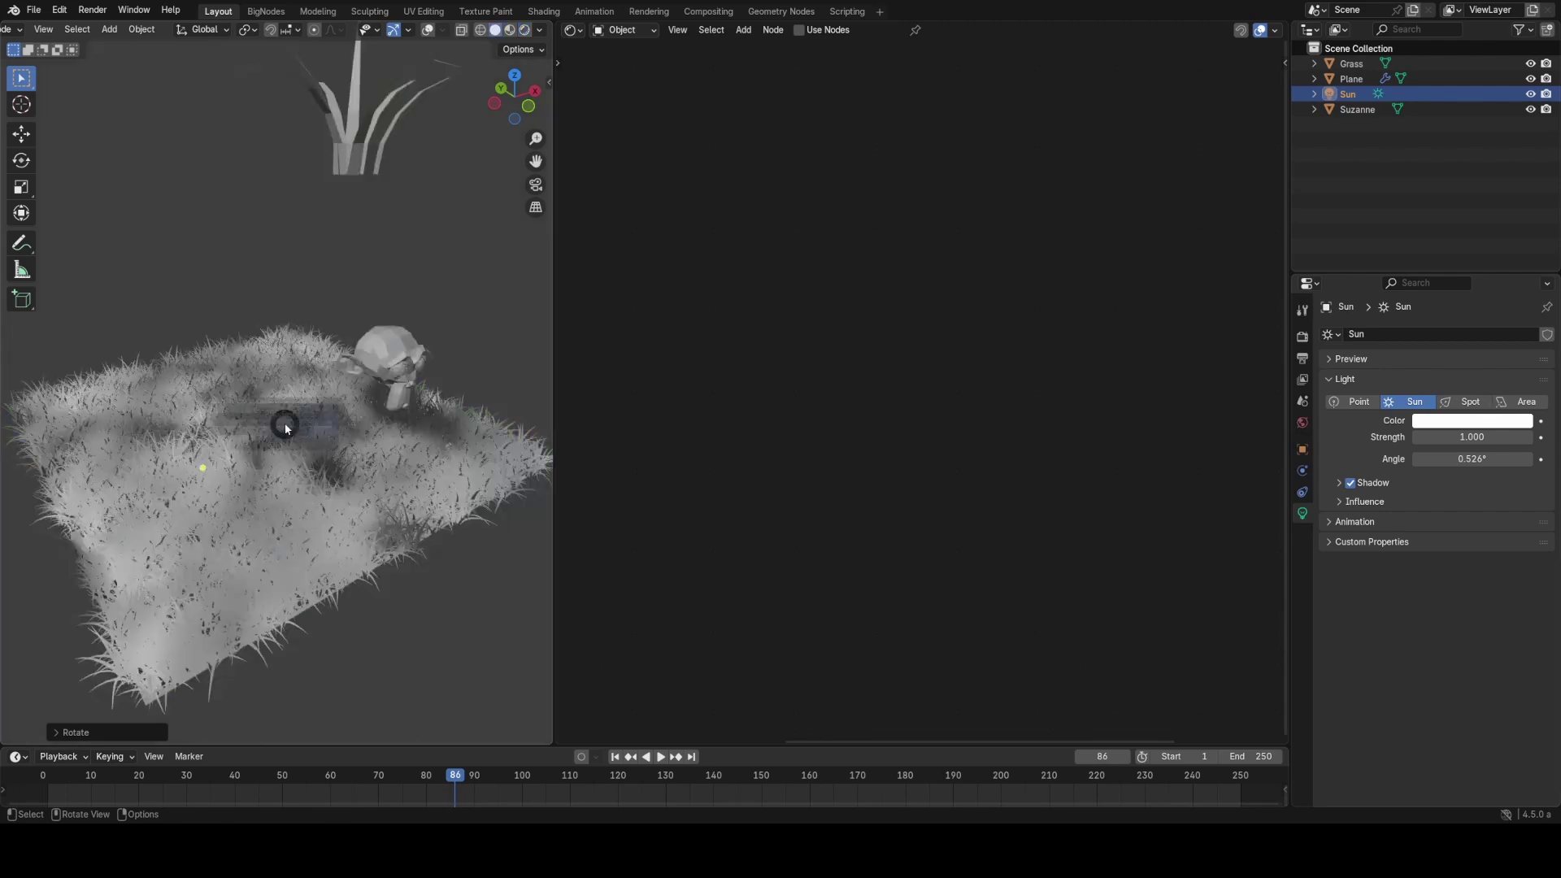
left_click(382, 368)
mouse_move(326, 429)
middle_mouse_down()
mouse_move(357, 432)
mouse_move(308, 427)
middle_mouse_up()
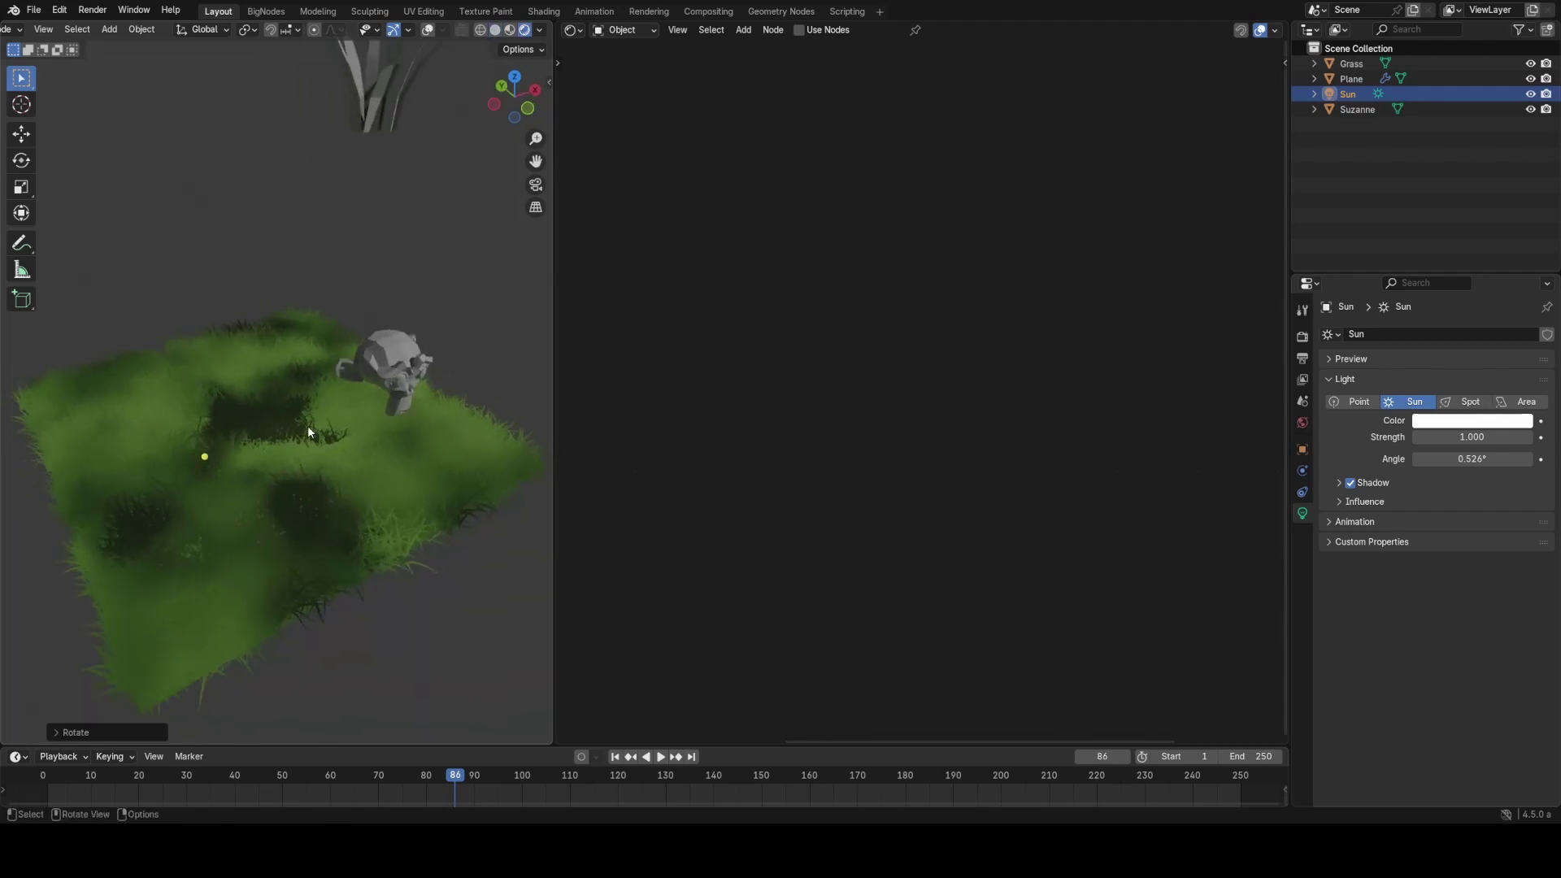
middle_click_drag(368, 486, 388, 396)
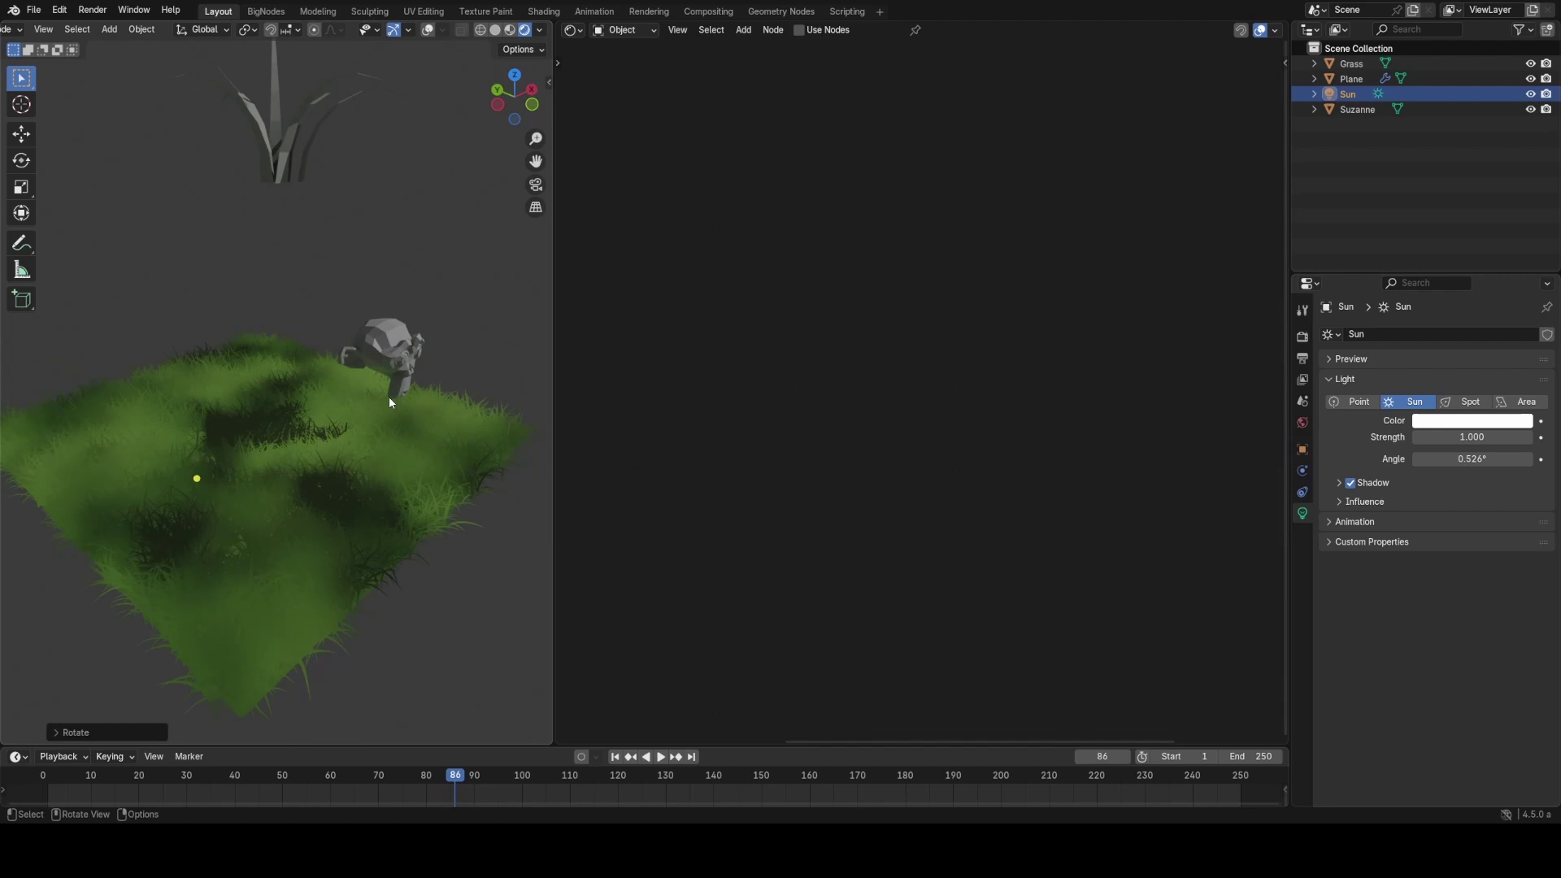
Step: Select the grass plane and change the Mix node's A color to a dark navy blue shadow tint
left_click(397, 437)
middle_click_drag(1046, 403, 667, 428)
scroll(772, 428, "up", 2)
left_click(880, 451)
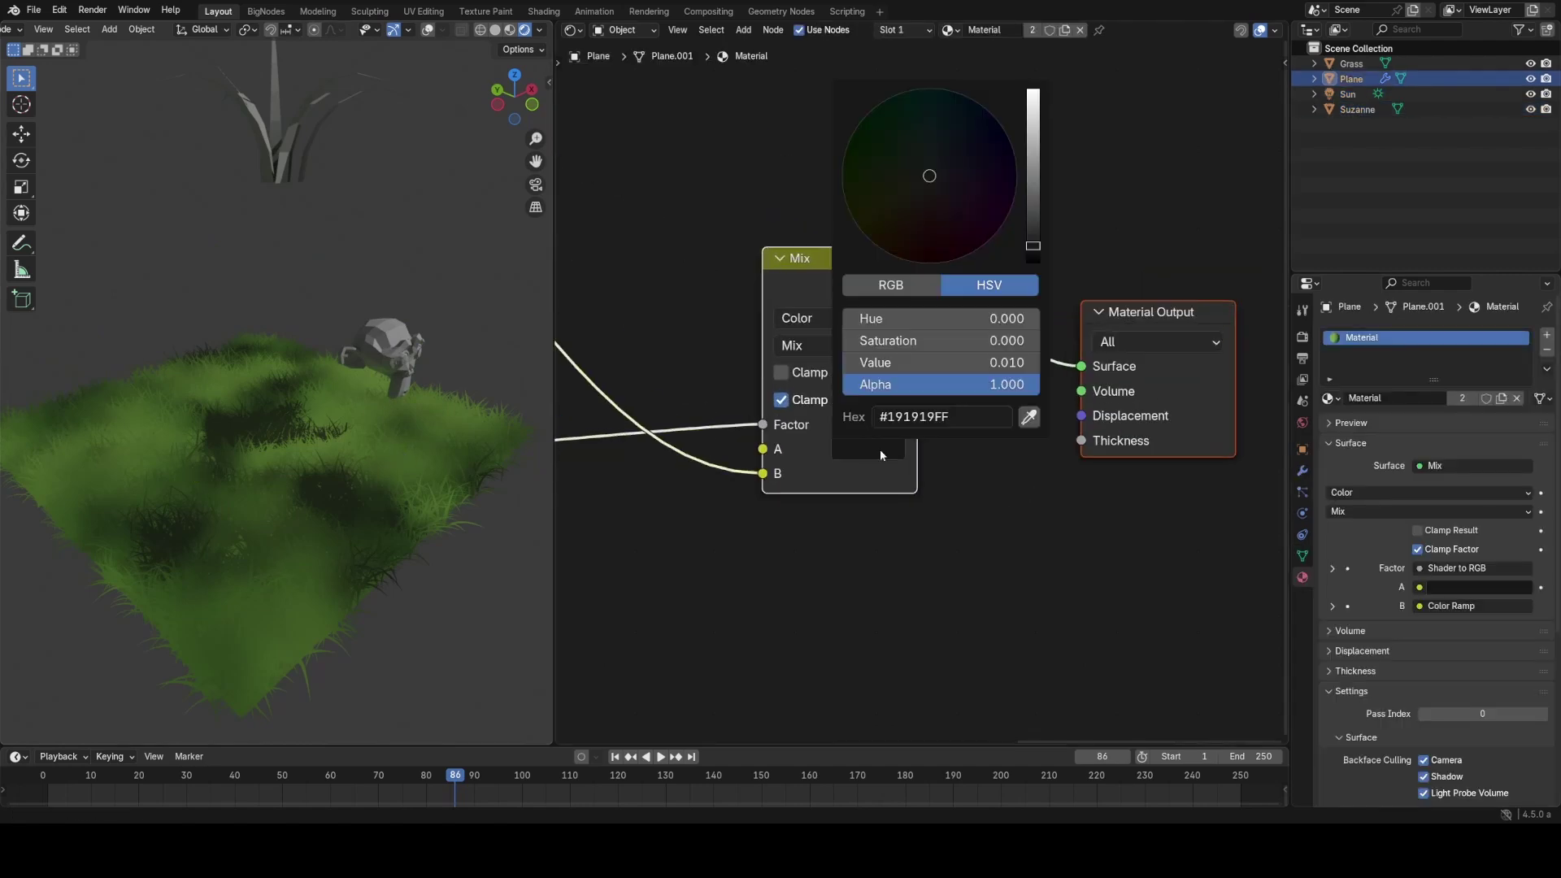
scroll(880, 452, "up", 4)
scroll(880, 452, "down", 2)
mouse_move(954, 188)
left_mouse_down()
mouse_move(932, 161)
mouse_move(955, 161)
left_mouse_up()
scroll(955, 160, "up", 2)
scroll(955, 161, "down", 1)
Step: Insert a Color Ramp between Shader to RGB's Color and the Mix node's Factor
middle_click_drag(697, 445, 1069, 308)
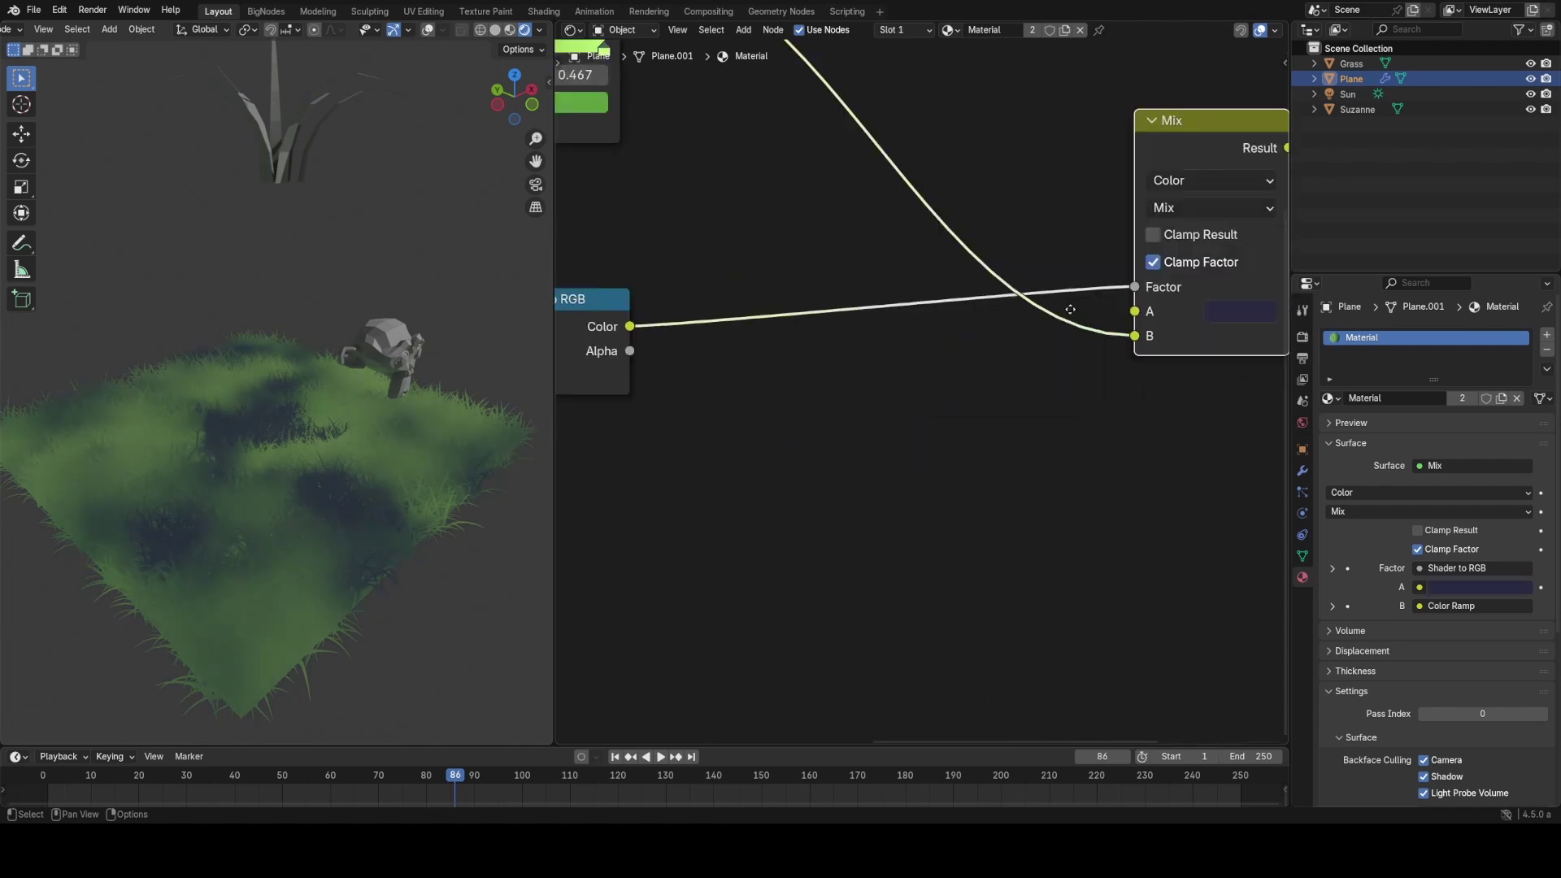
scroll(1057, 313, "down", 1)
key("shift+a")
type("ram")
key("Return")
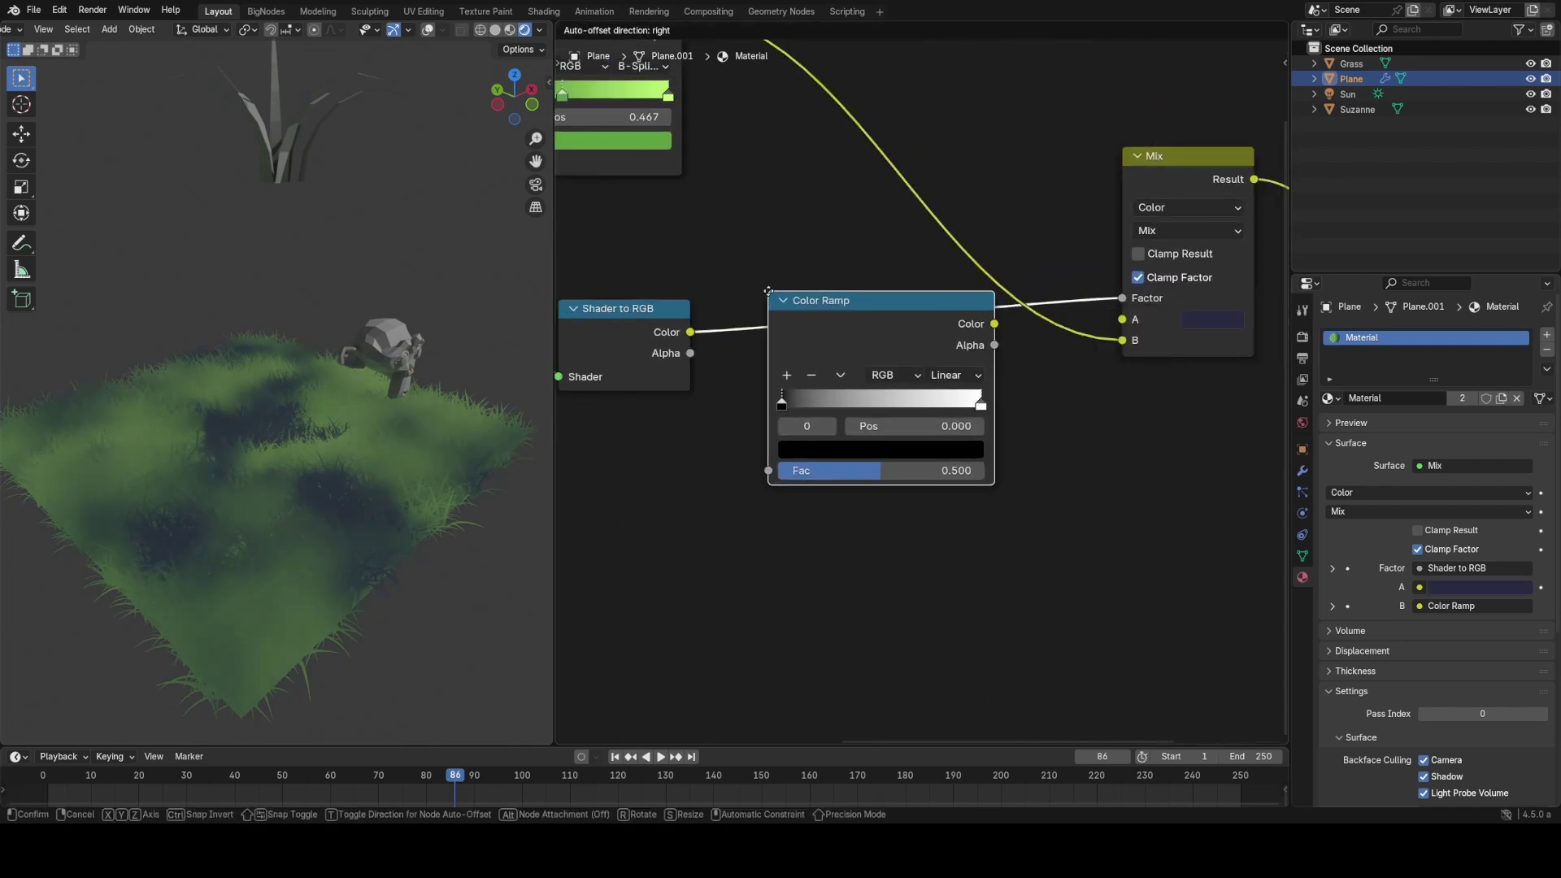
left_click(749, 286)
left_click_drag(769, 299, 753, 309)
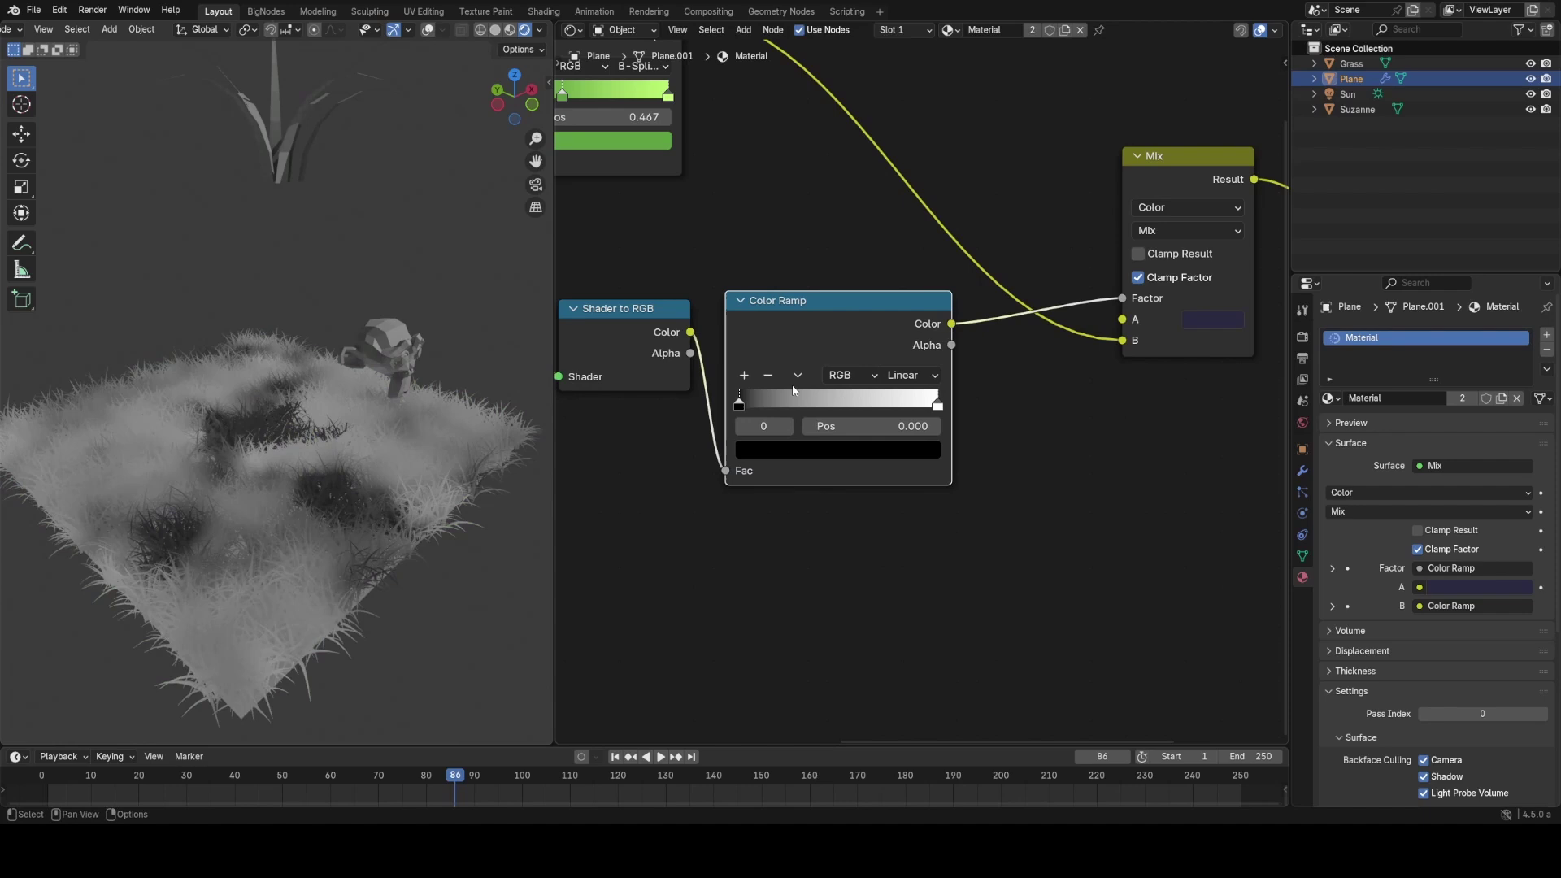
Step: Tighten the new Color Ramp by pulling the white stop toward the middle and placing the black stop at 0.022
scroll(1100, 264, "up", 1)
mouse_move(797, 417)
left_mouse_down()
mouse_move(878, 427)
mouse_move(806, 424)
left_mouse_up()
left_click_drag(994, 431, 806, 429)
left_click(809, 429)
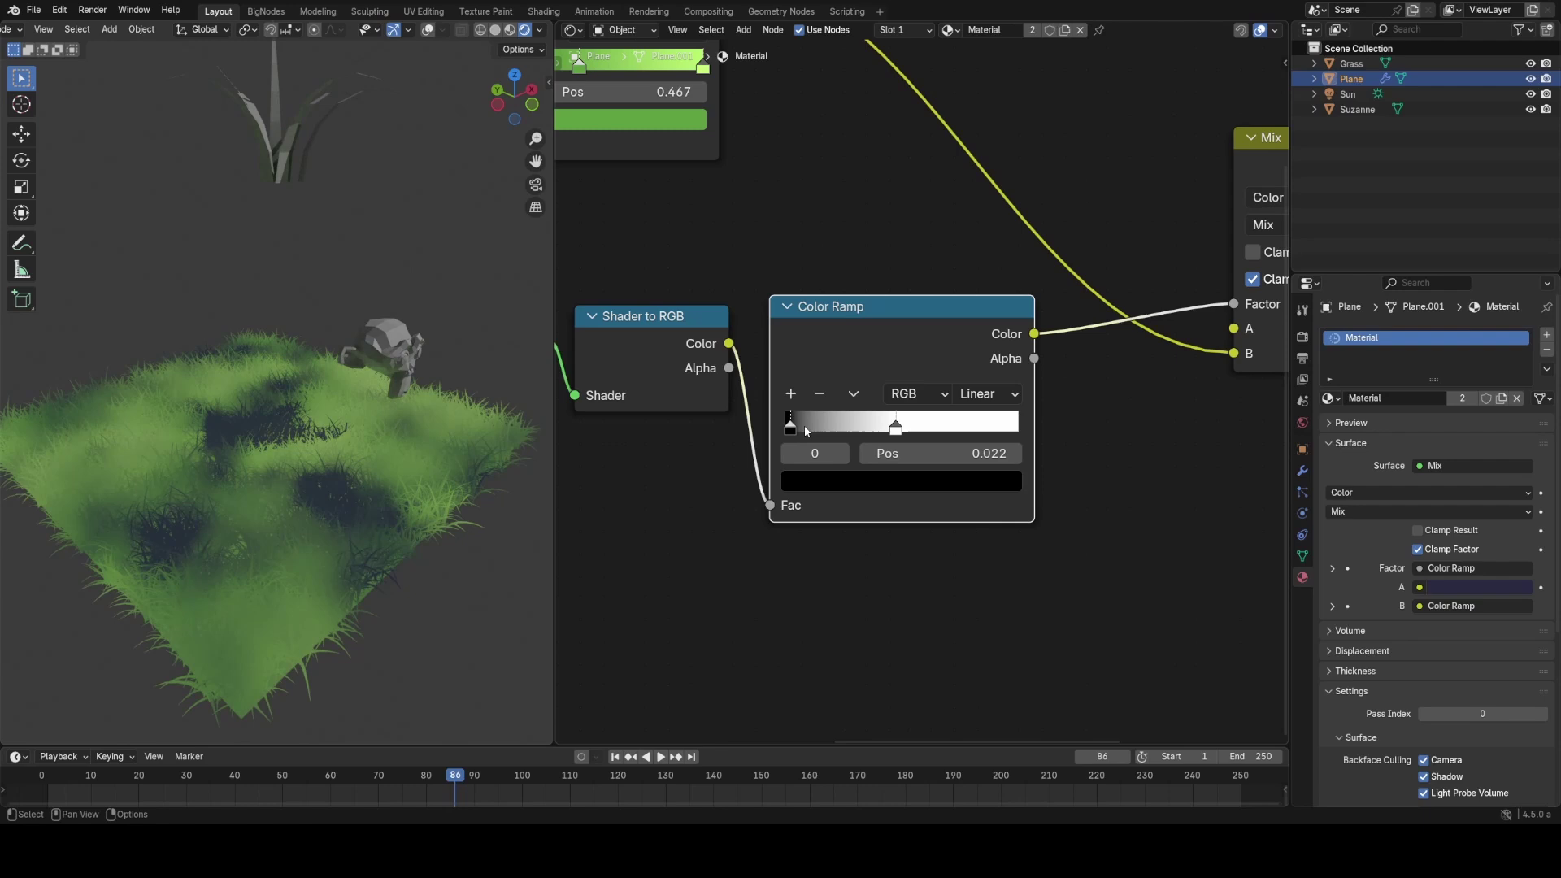
Step: Select the Sun light and rotate it freely and around the Z axis to change how light and shadow fall on the grass
scroll(386, 374, "down", 3)
left_click(1348, 93)
key("r")
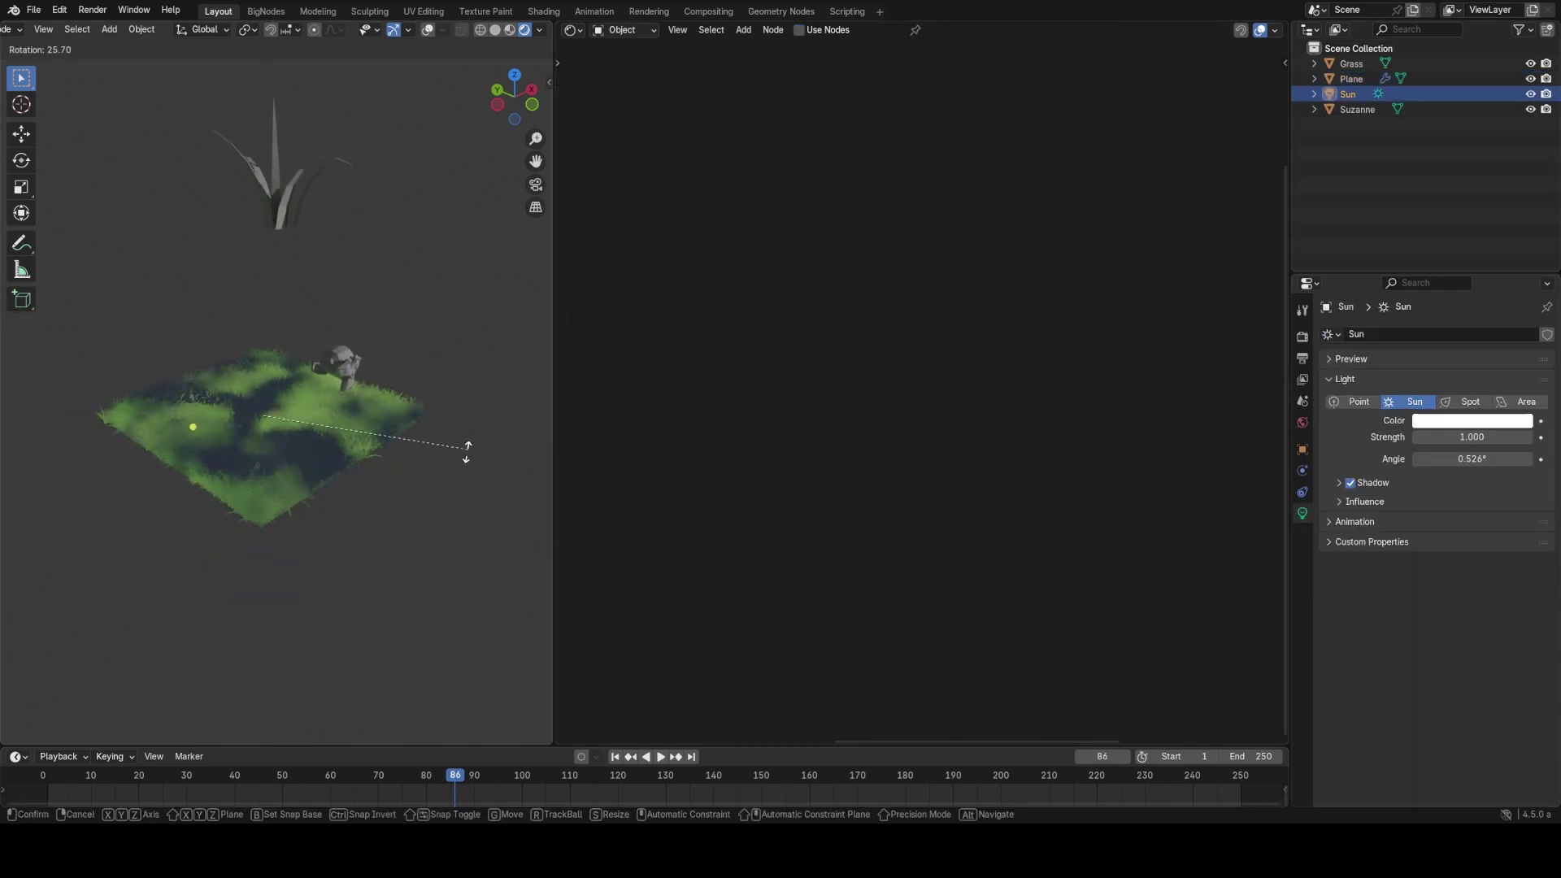
left_click(463, 455)
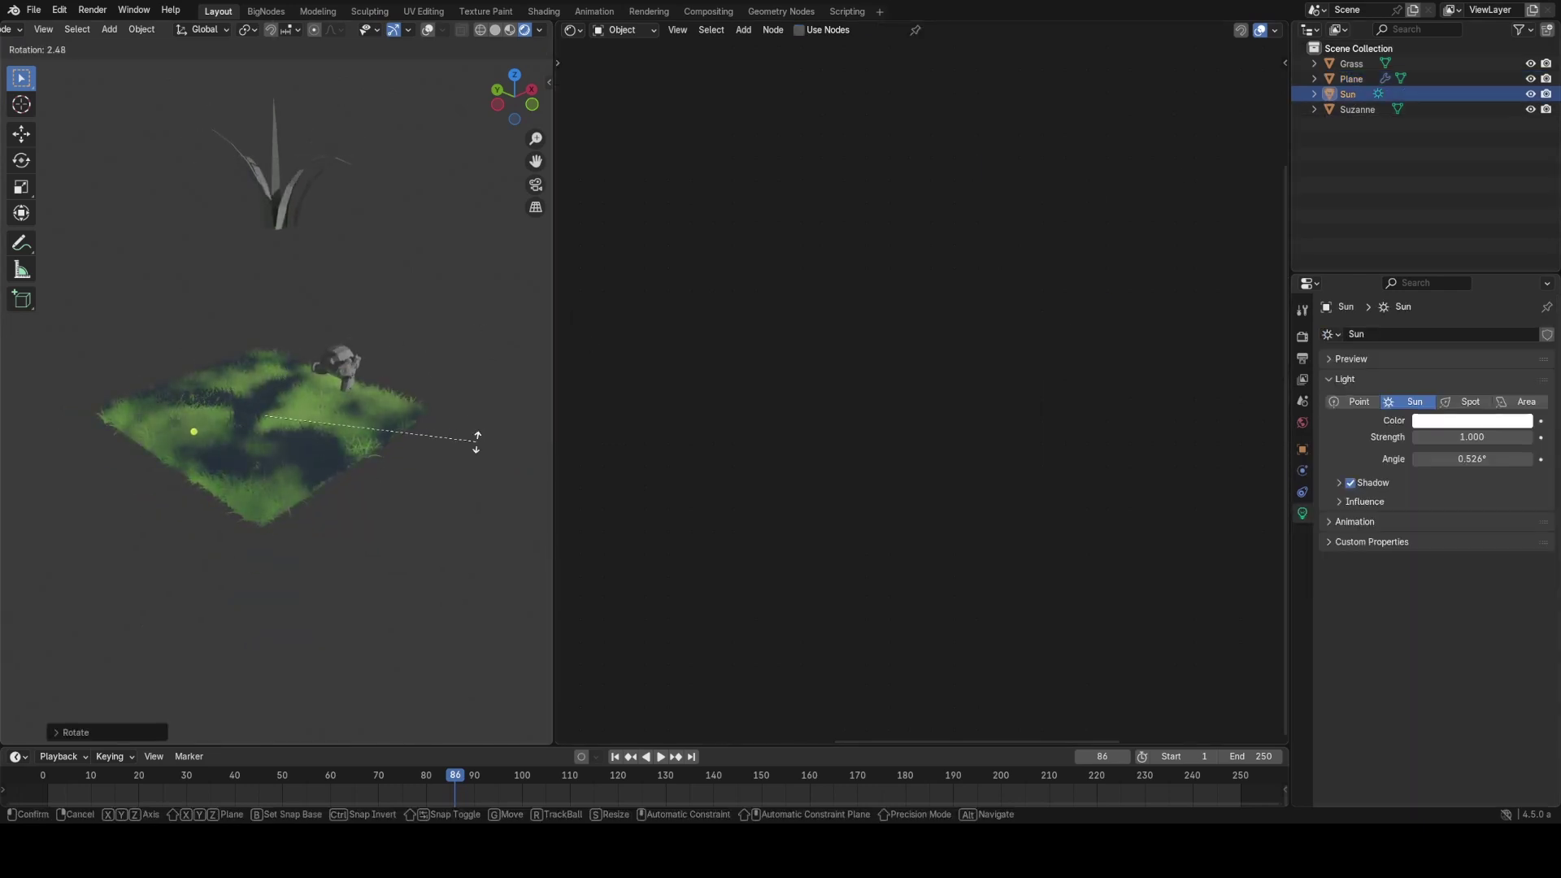
key("r")
key("z")
left_click(457, 422)
scroll(449, 429, "up", 4)
middle_click_drag(443, 435, 378, 440)
key("r")
key("z")
left_click(407, 486)
Step: Select the grass plane and switch the node editor from shader nodes to its Geometry Nodes tree
left_click(378, 440)
scroll(932, 418, "down", 2)
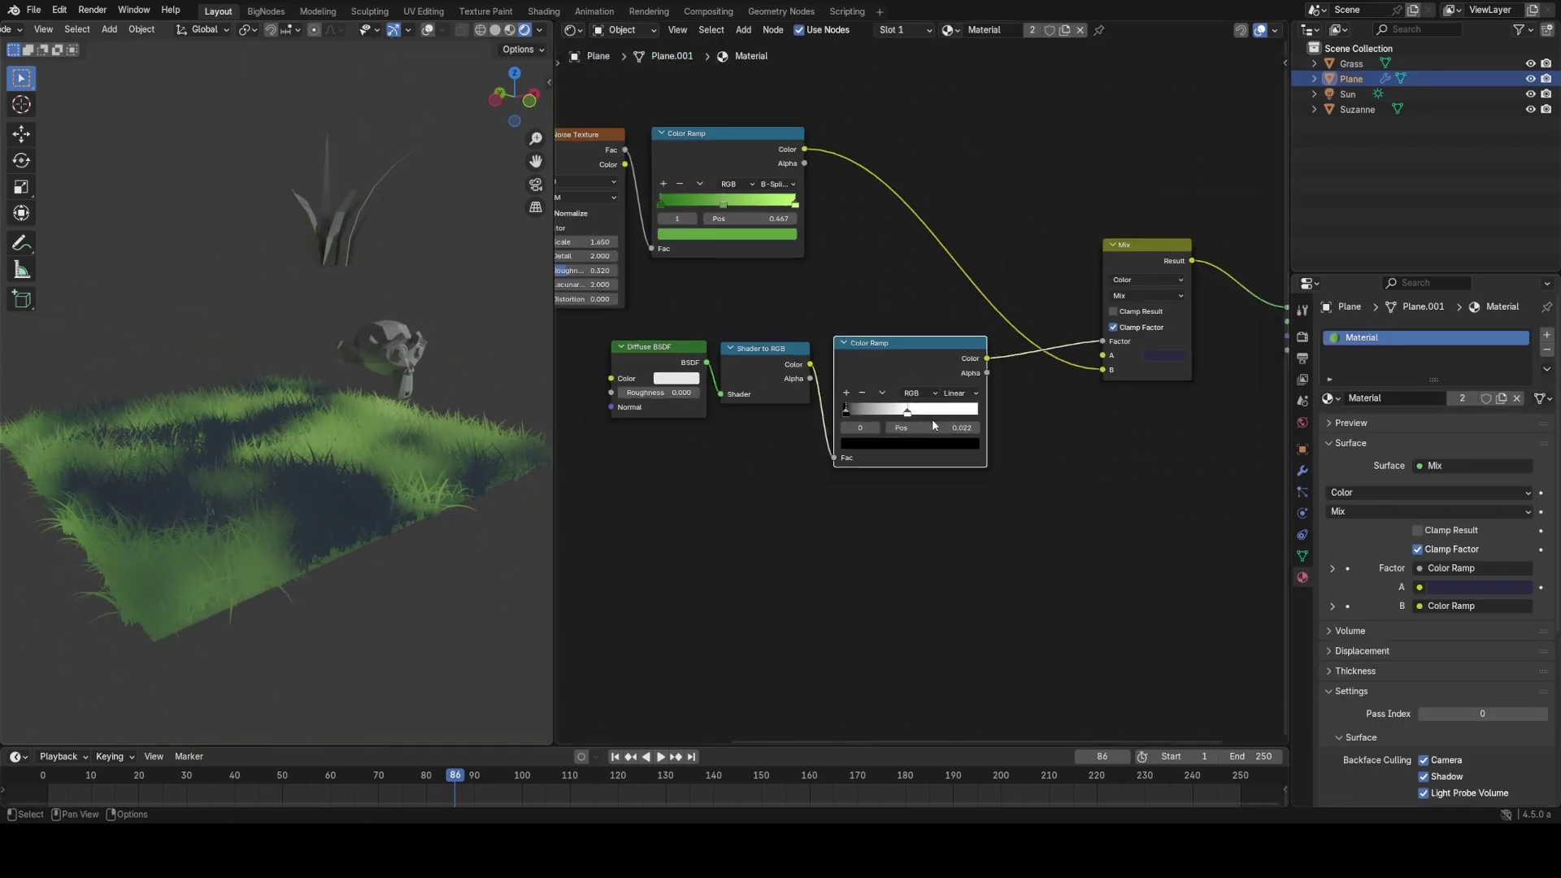
left_click(575, 31)
left_click(660, 142)
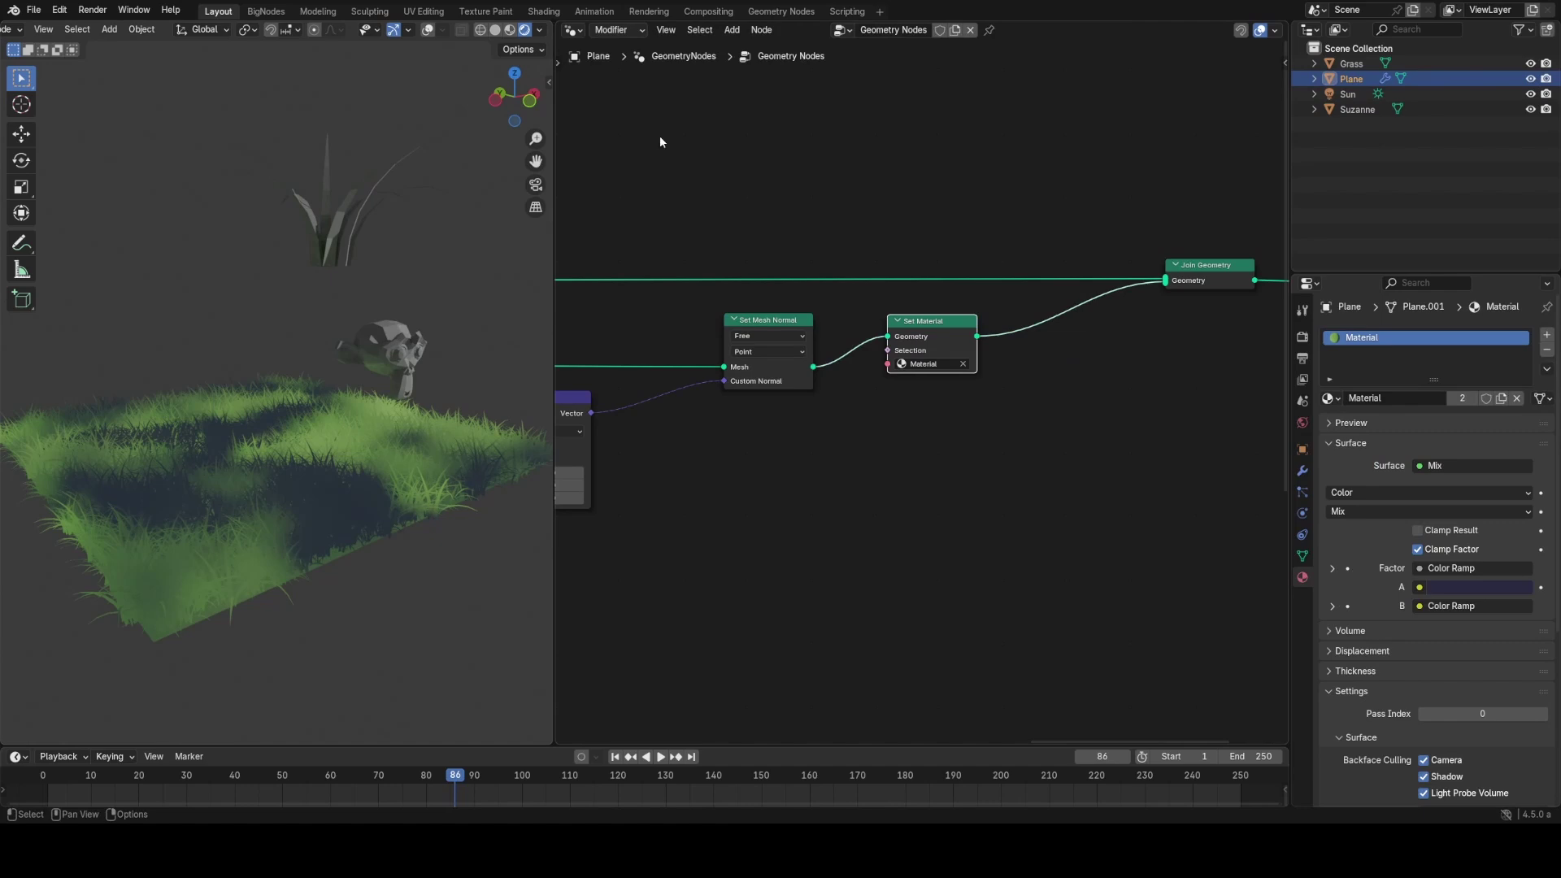
Step: Mute the Set Mesh Normal node to compare the grass shading without custom normals, and unmute it
left_click(767, 329)
key("m")
middle_click_drag(382, 407, 390, 510)
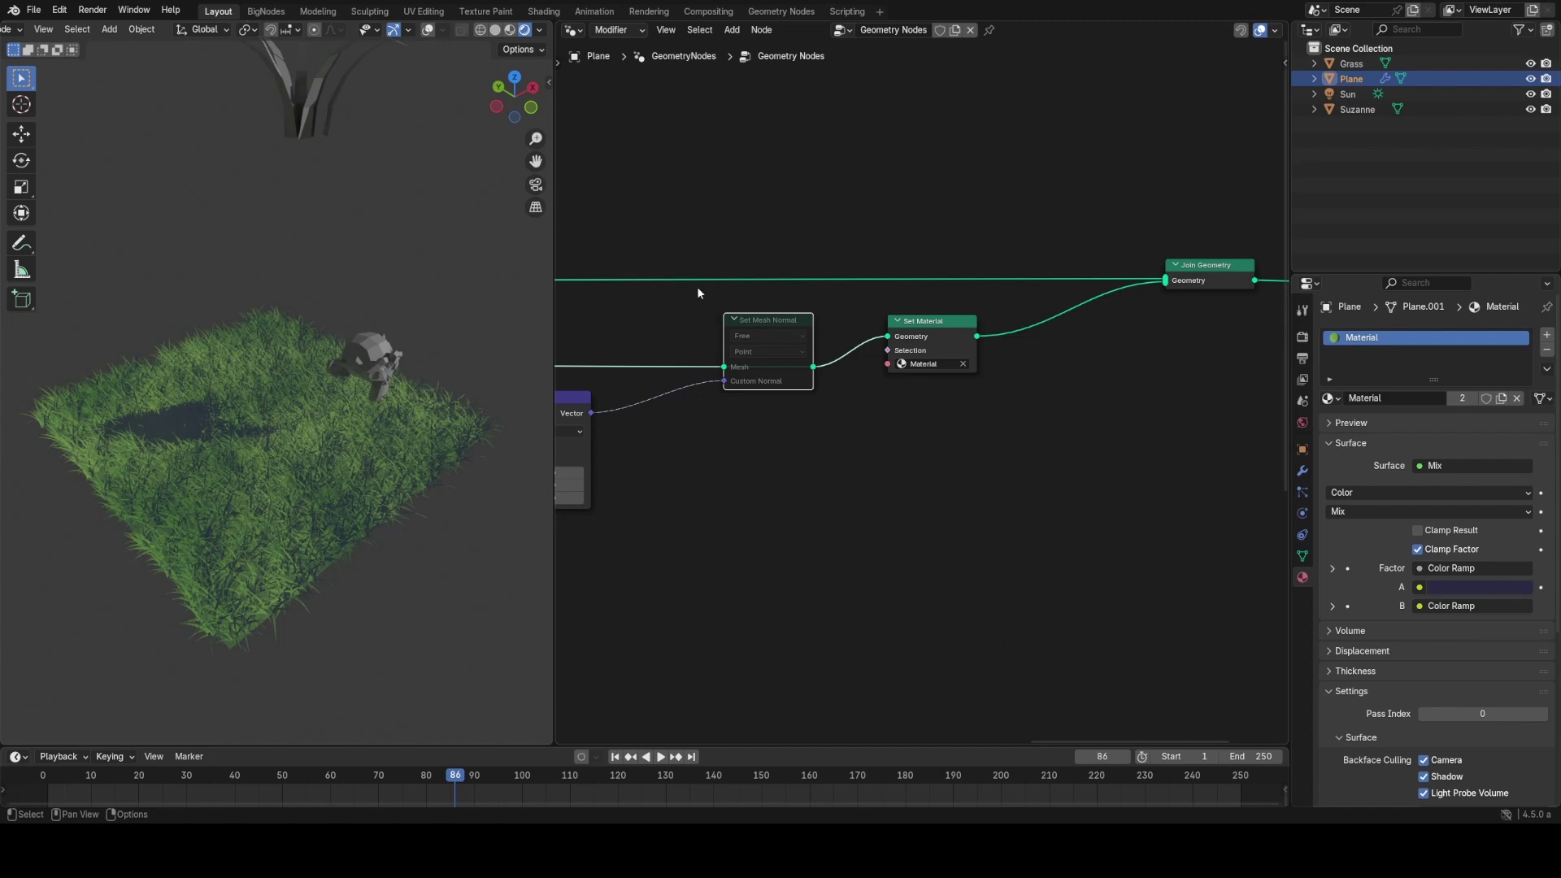
middle_click_drag(760, 460, 881, 453)
key("m")
Step: Move the Noise Texture and vector Add nodes together right beside the Set Mesh Normal node
middle_click_drag(822, 406, 1024, 376)
scroll(920, 381, "up", 3)
left_click_drag(686, 387, 721, 386)
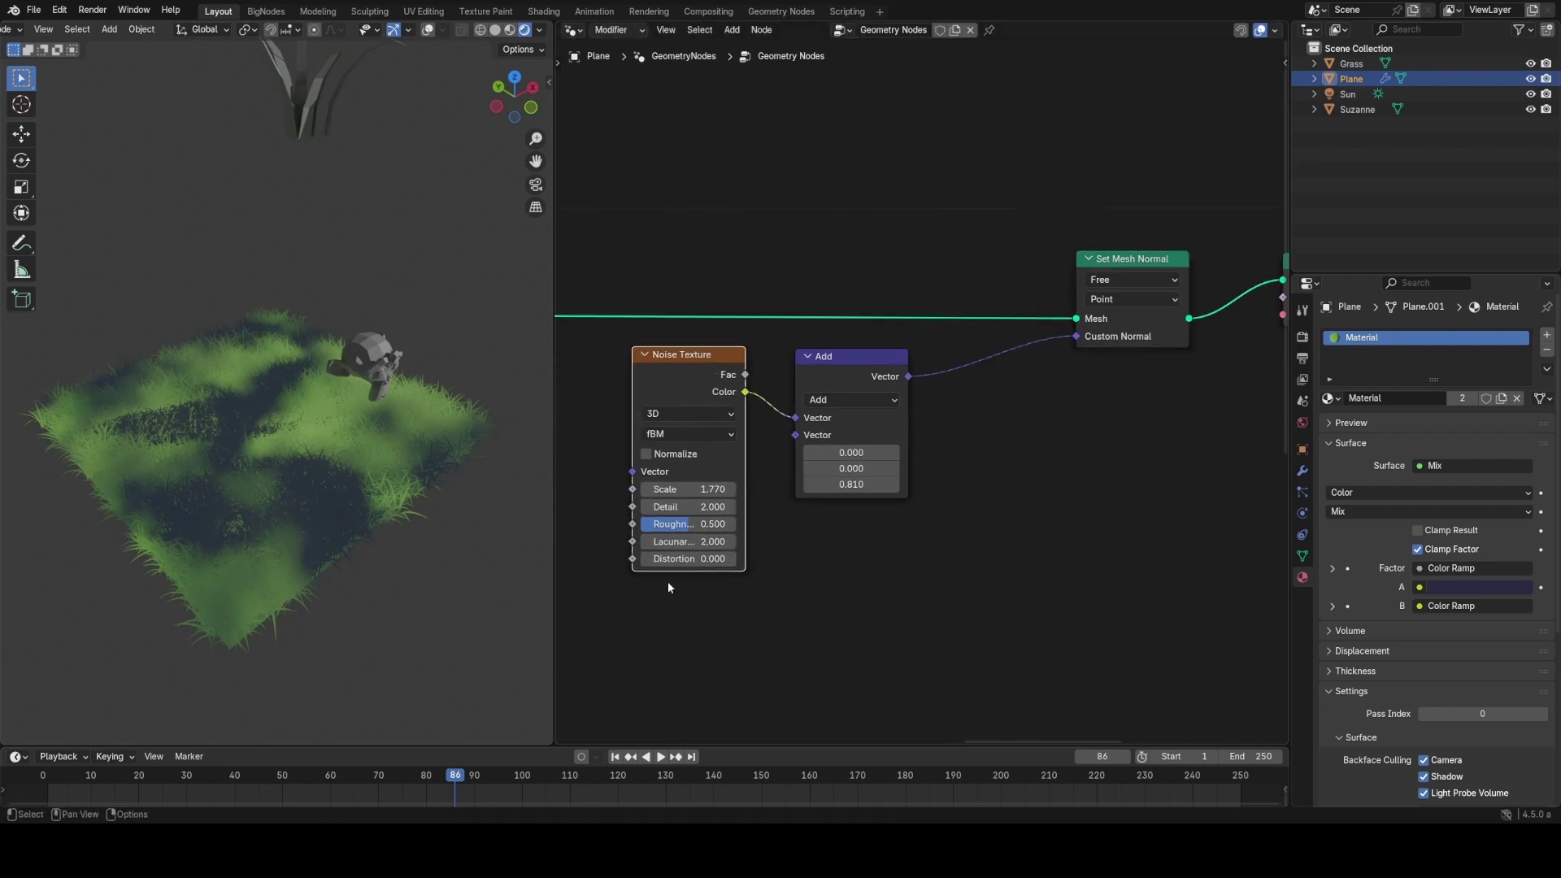
left_click_drag(660, 649, 932, 399)
key("g")
left_click(1064, 408)
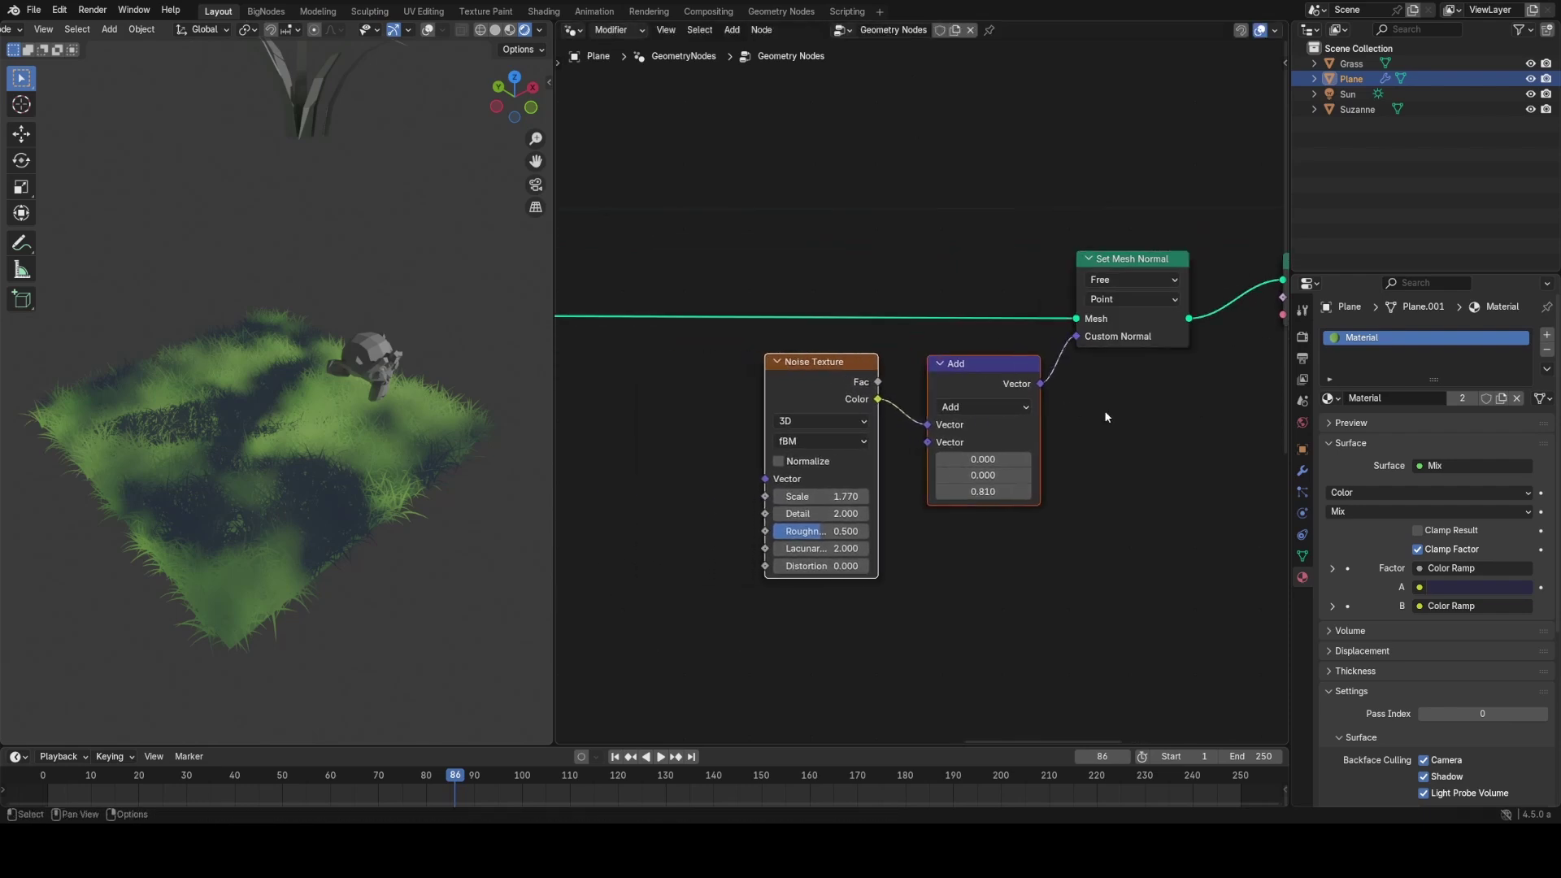
left_click(1102, 420)
Step: Move the Noise Texture node farther from the vector Add node and place a new Voronoi Texture node beneath it
scroll(1010, 468, "up", 3)
scroll(820, 563, "up", 1)
middle_click_drag(917, 487, 1074, 367)
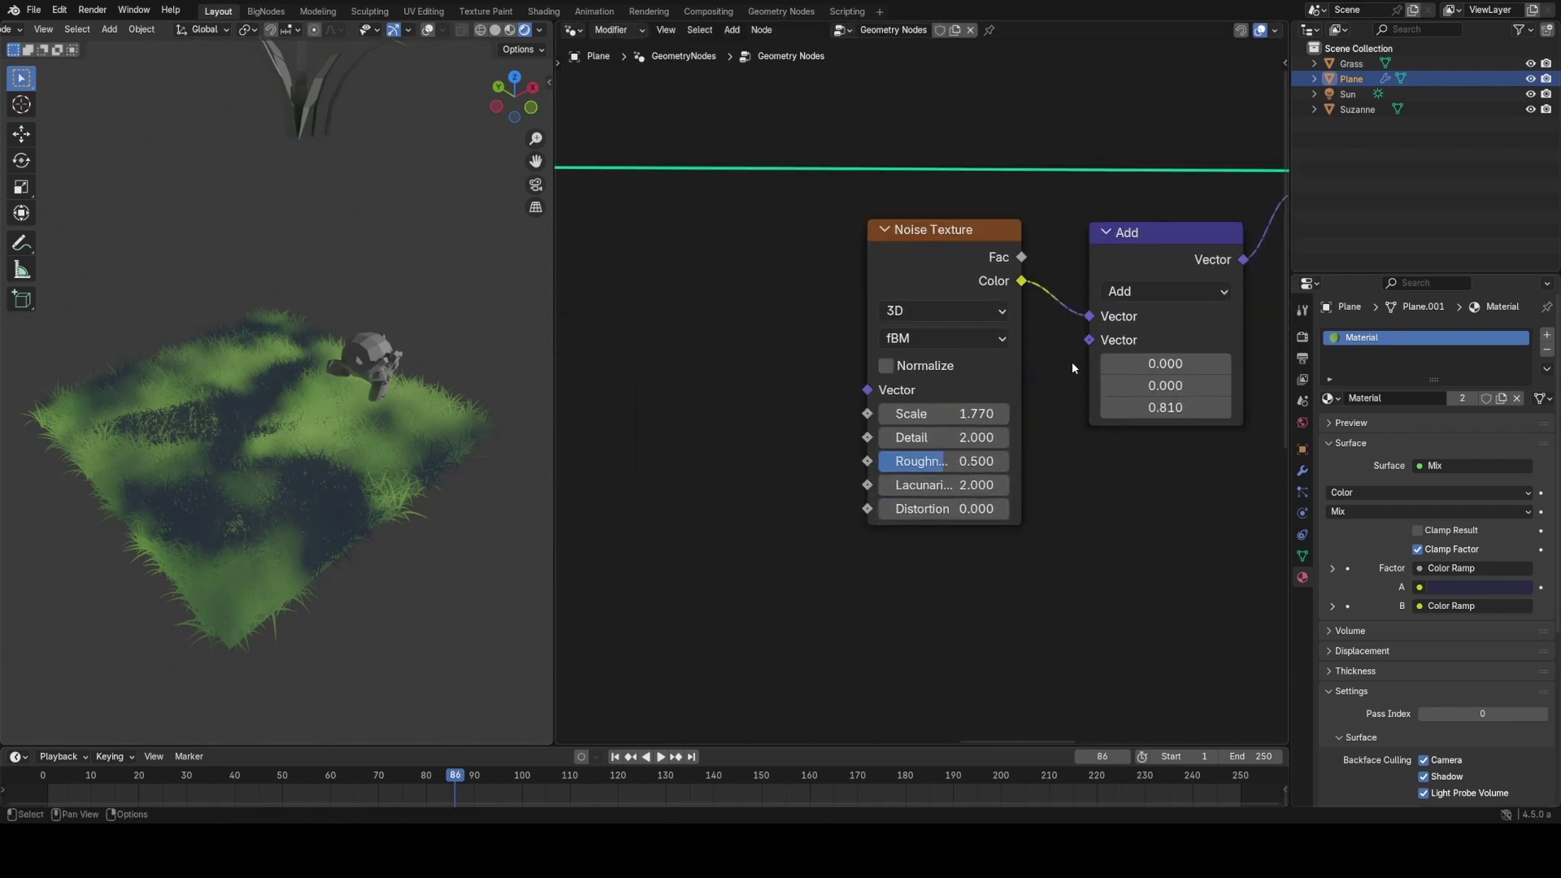
left_click_drag(967, 244, 844, 222)
key("shift+a")
left_click(968, 230)
type("v")
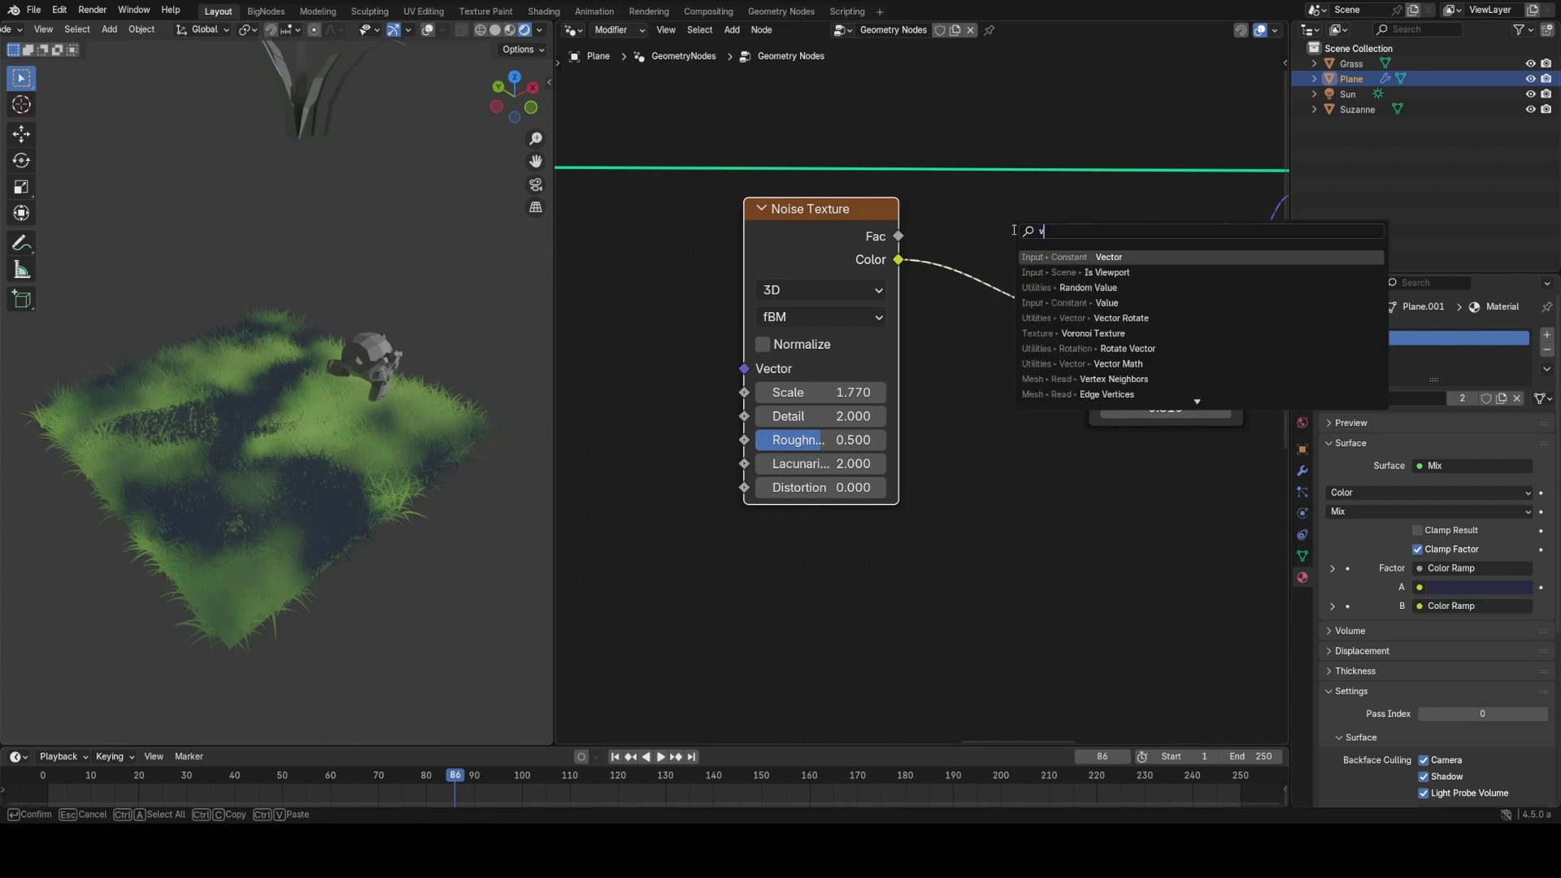
type("oro")
key("Return")
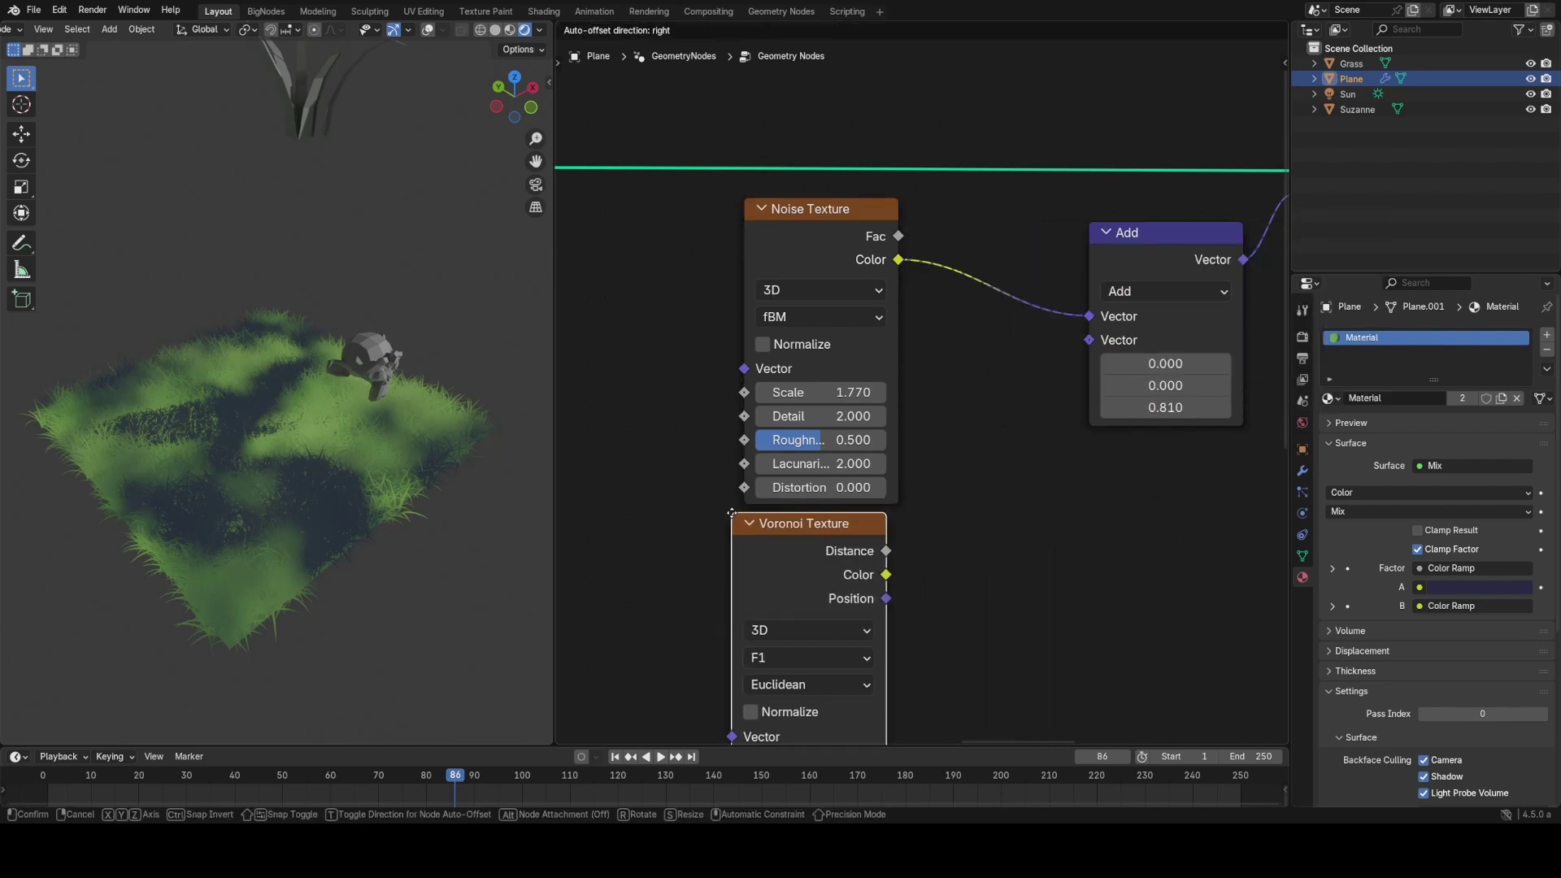
left_click(756, 514)
Step: Connect the Voronoi Texture's Position output to the Custom Normal input of the Set Mesh Normal node
left_click_drag(909, 597, 1216, 196)
middle_click_drag(540, 438, 528, 444)
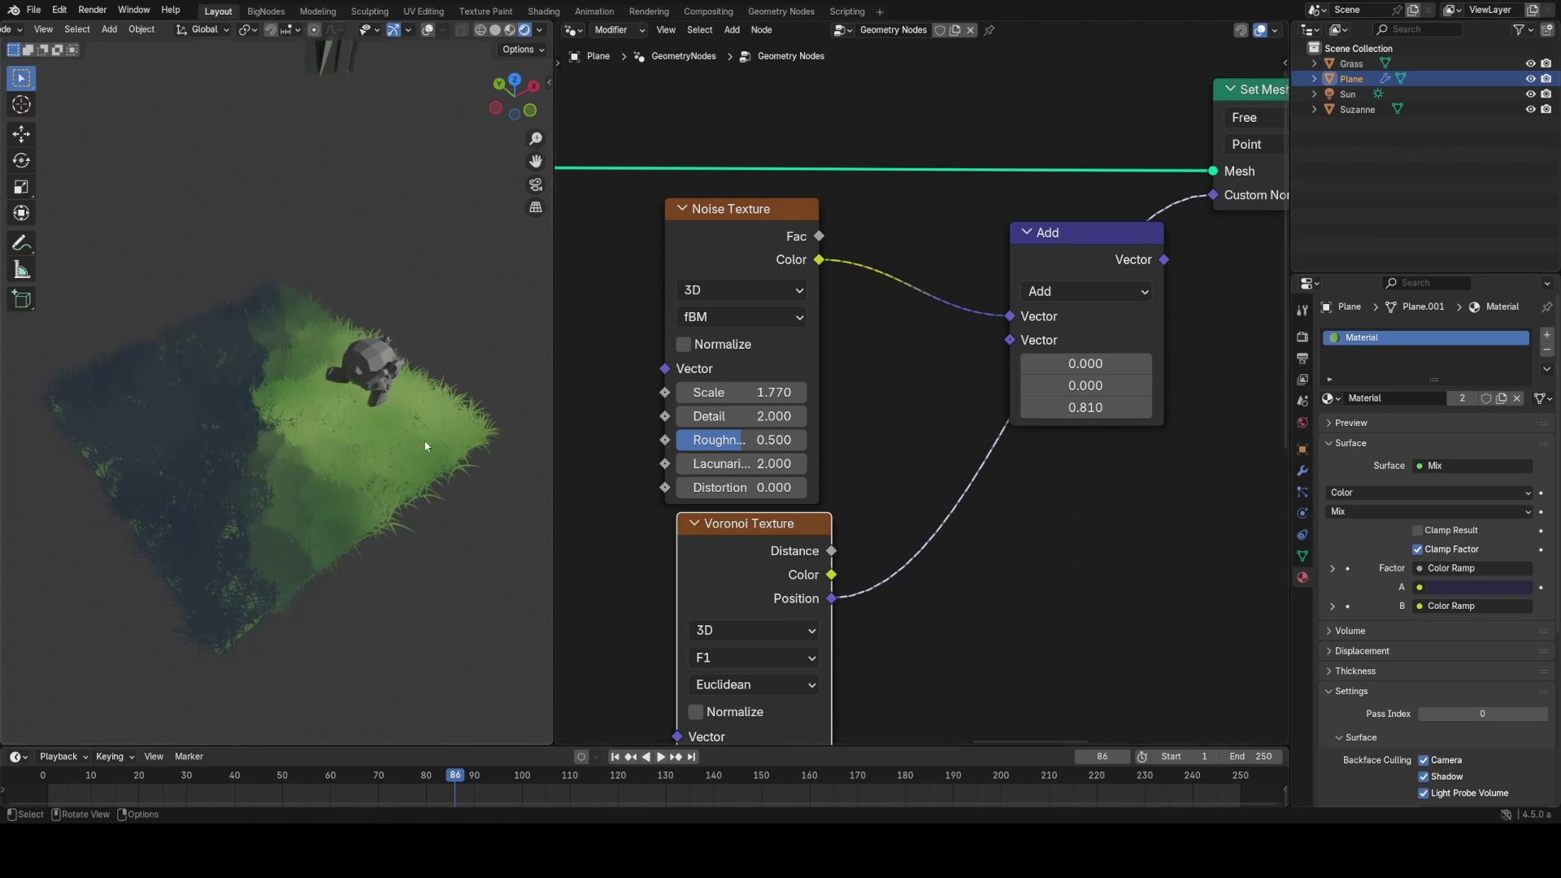
middle_click_drag(257, 488, 272, 564)
scroll(369, 548, "up", 5)
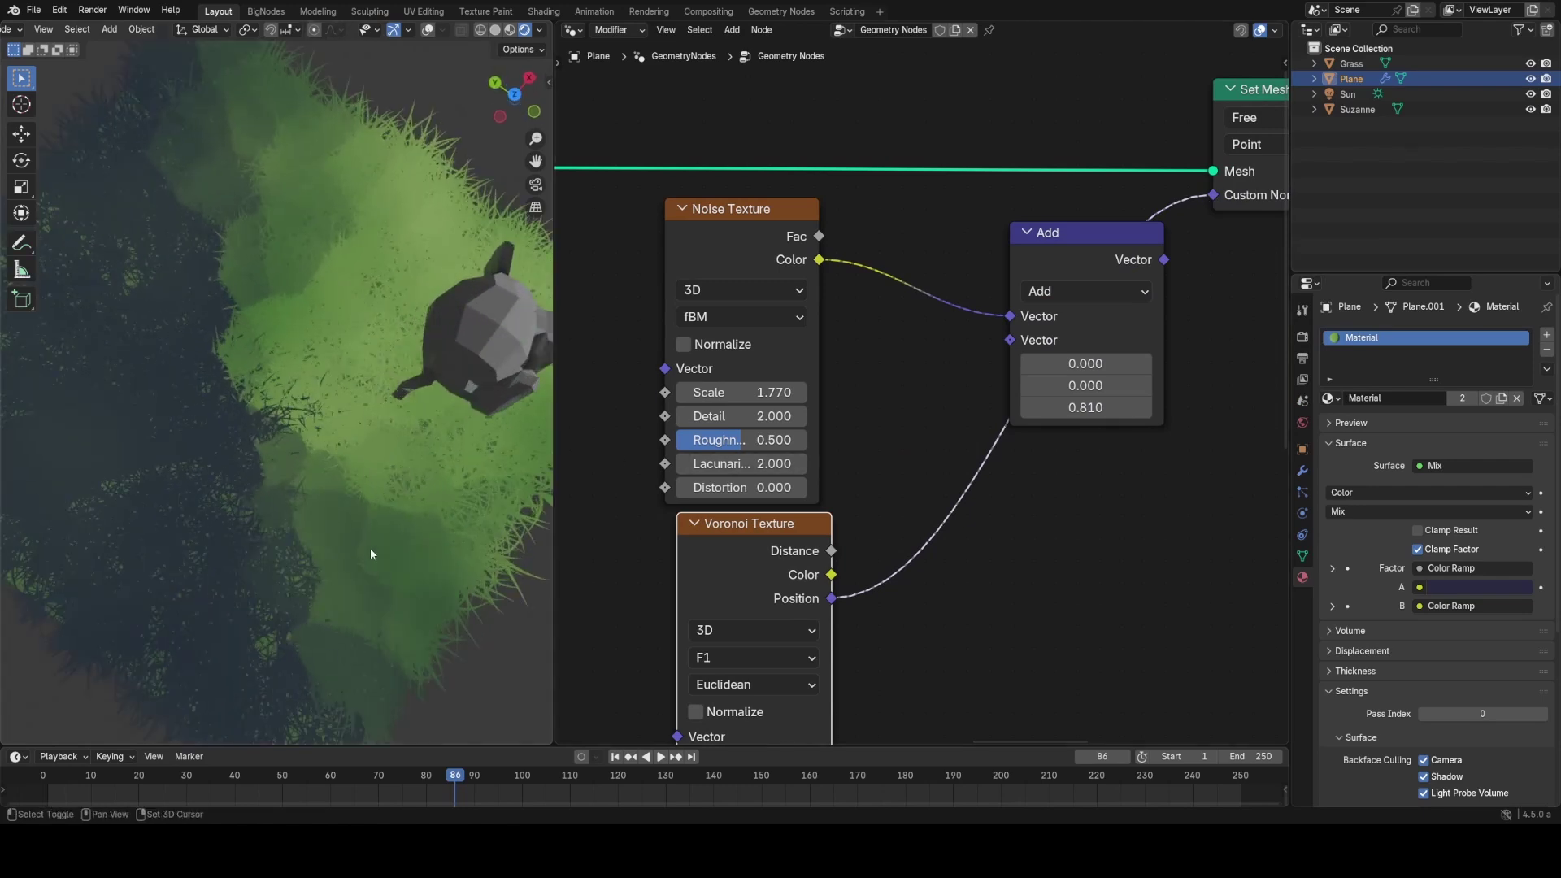
middle_click_drag(369, 547, 323, 466, "shift")
scroll(321, 465, "down", 5)
Step: Try the Voronoi Texture's F2, Smooth F1 and Distance to Edge features, return it to F1, and set its distance metric to Manhattan
middle_click_drag(752, 526, 766, 379)
middle_click_drag(439, 382, 382, 351)
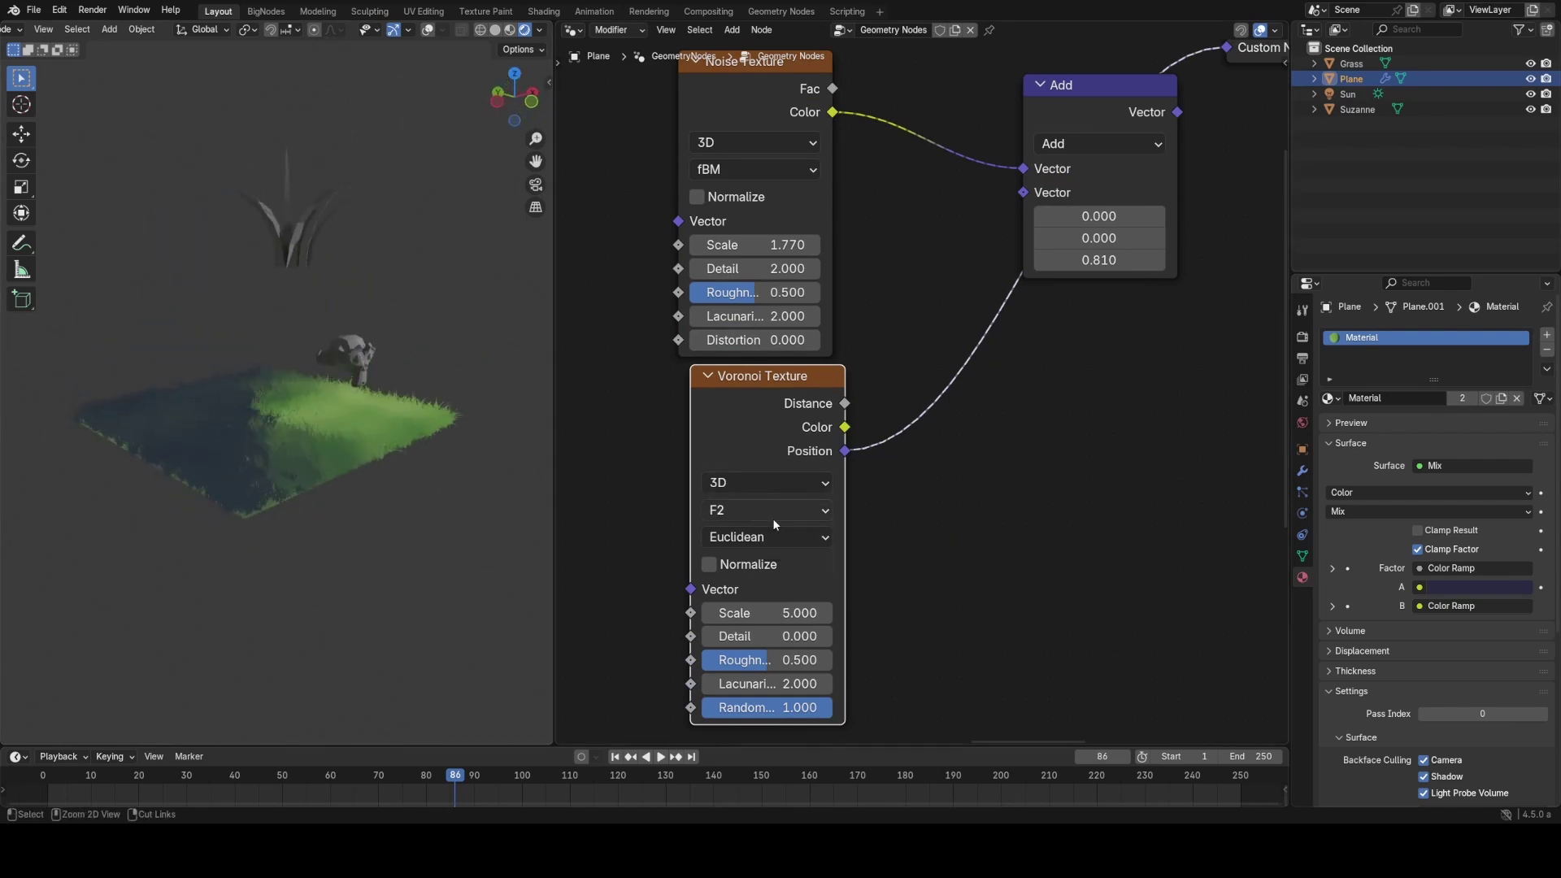
scroll(772, 518, "down", 1, "ctrl")
middle_click_drag(439, 455, 436, 506)
scroll(779, 513, "down", 1, "ctrl")
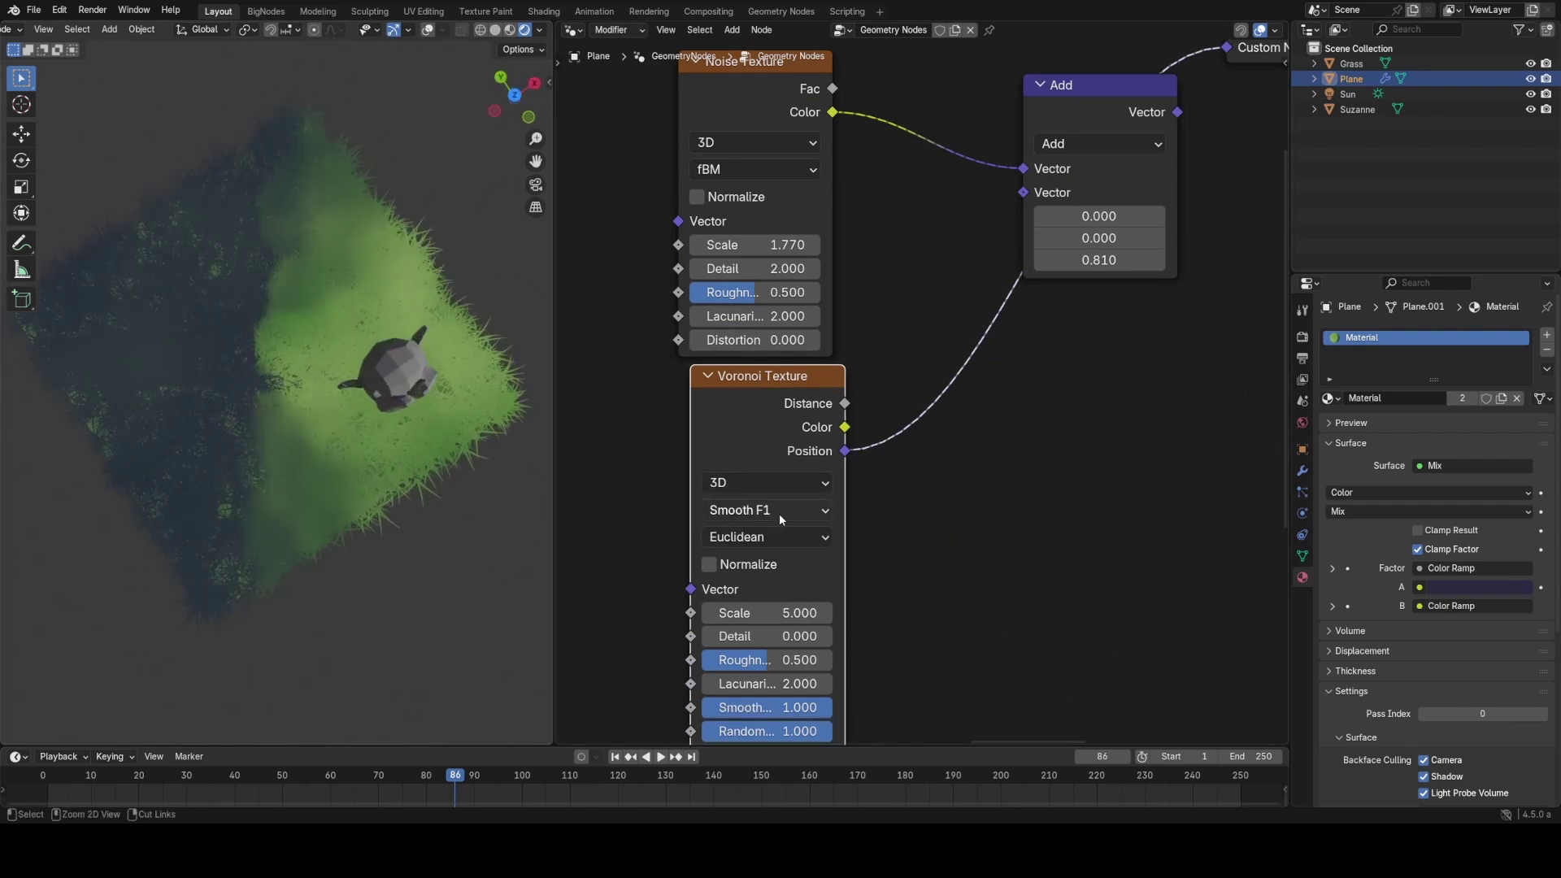
scroll(779, 514, "down", 1, "ctrl")
scroll(779, 513, "up", 1, "ctrl")
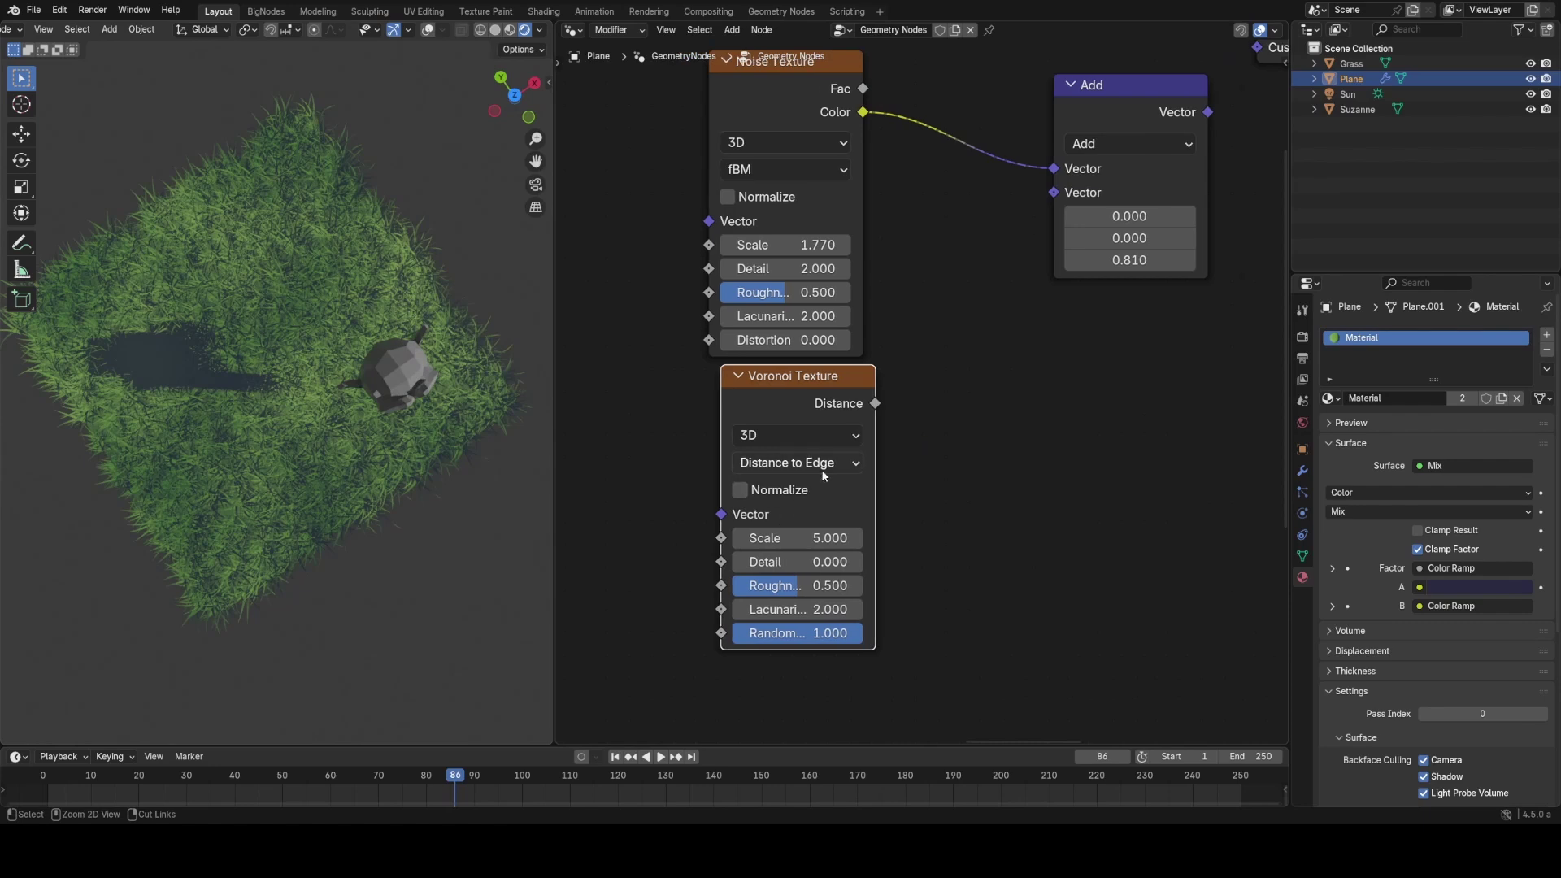
scroll(822, 463, "up", 1, "ctrl")
scroll(823, 463, "up", 2, "ctrl")
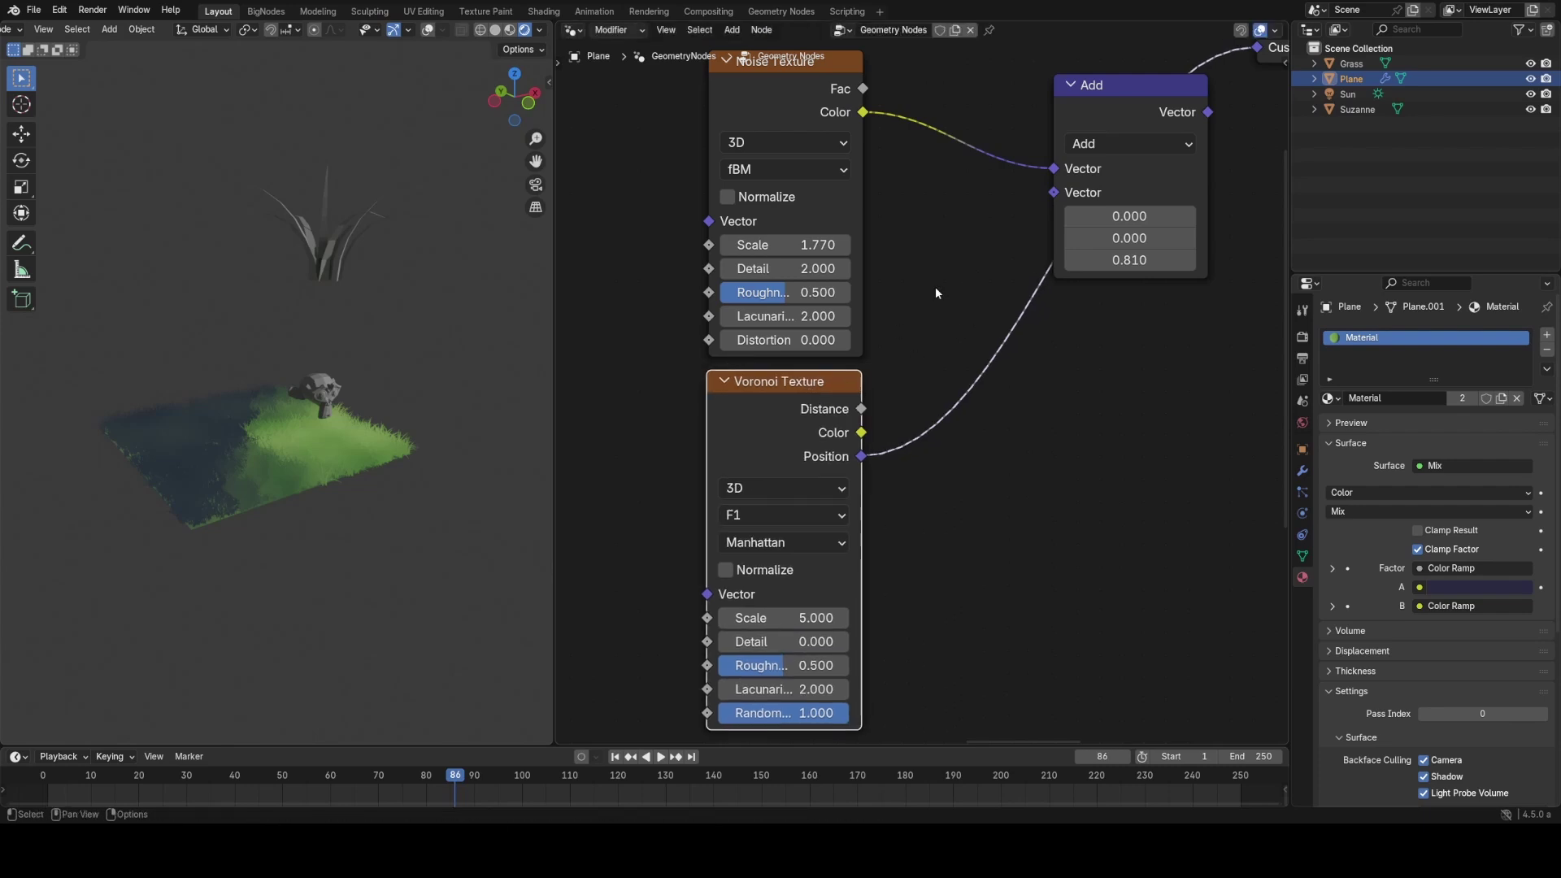
middle_click_drag(935, 287, 806, 523)
scroll(886, 450, "down", 3)
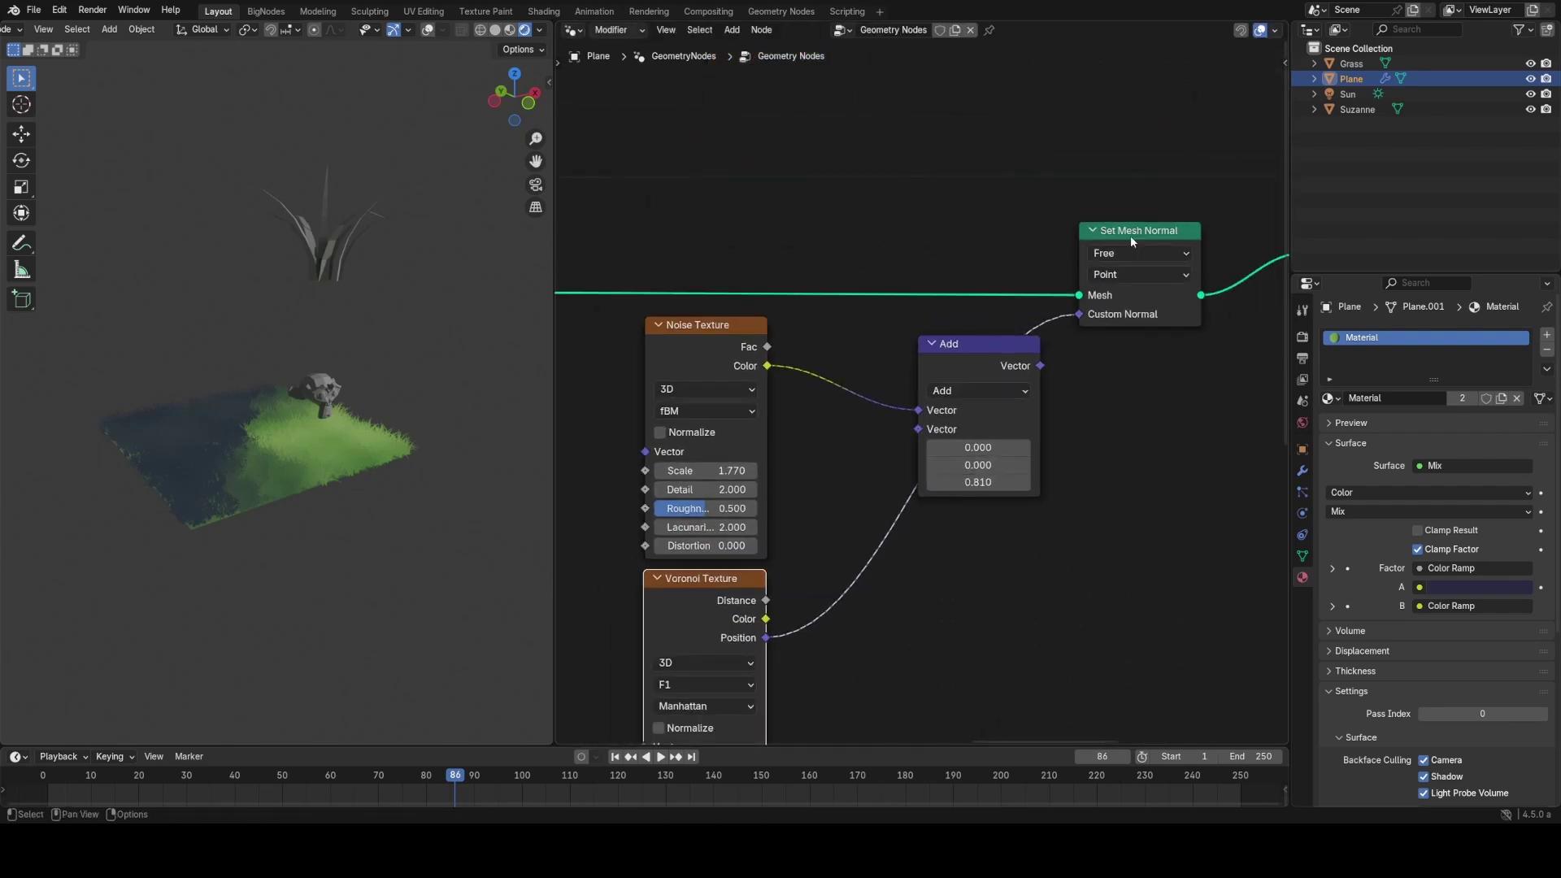
middle_click_drag(1135, 380, 1077, 383)
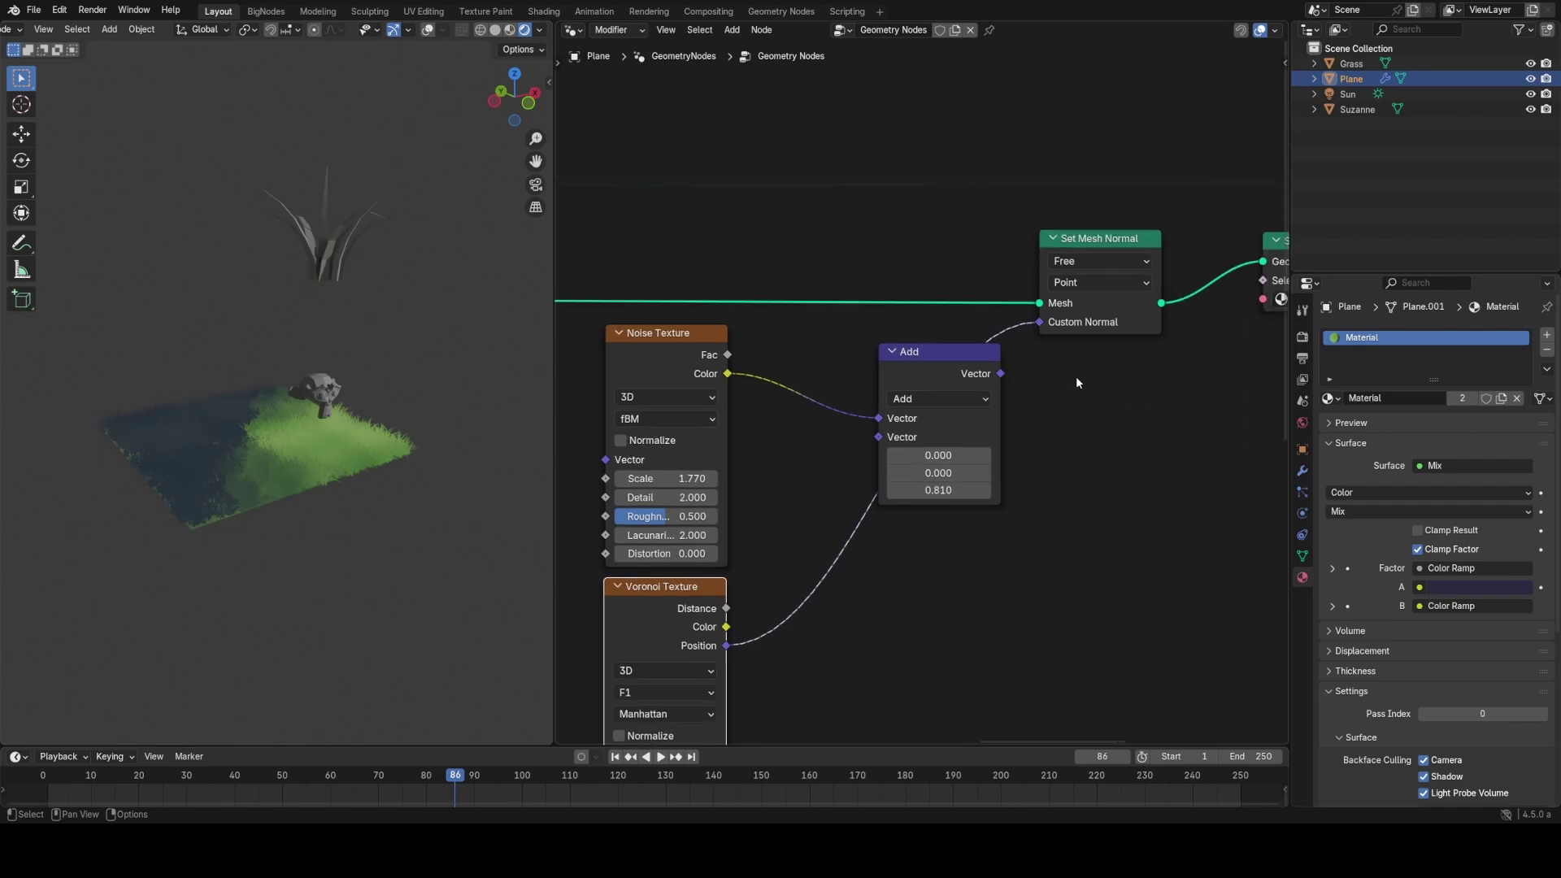